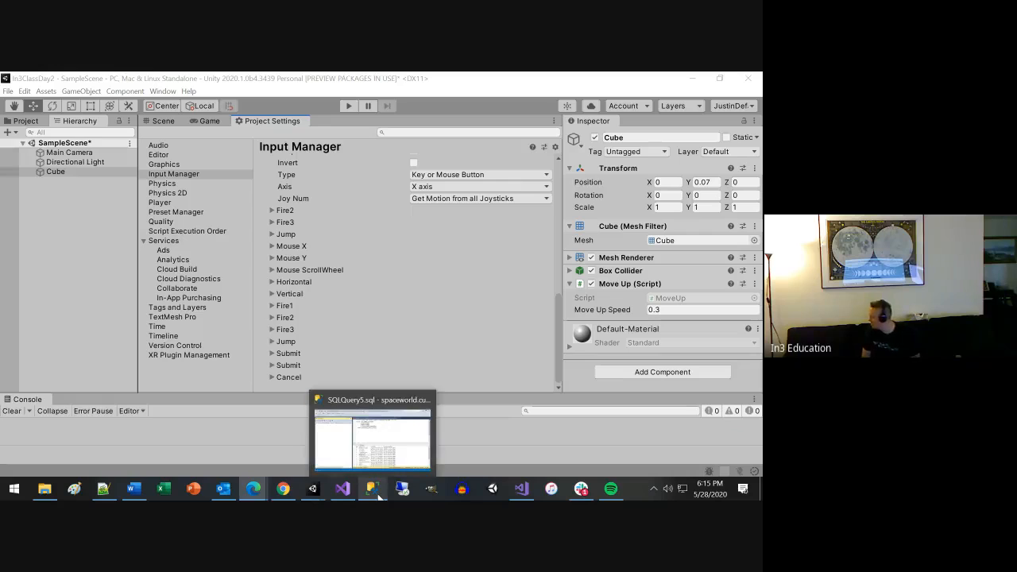
Switch to the Unity Learn quiz in Chrome and read Question 9 with its code and answer choices.
{"action": "mouse_move", "coordinate": [278, 494]}
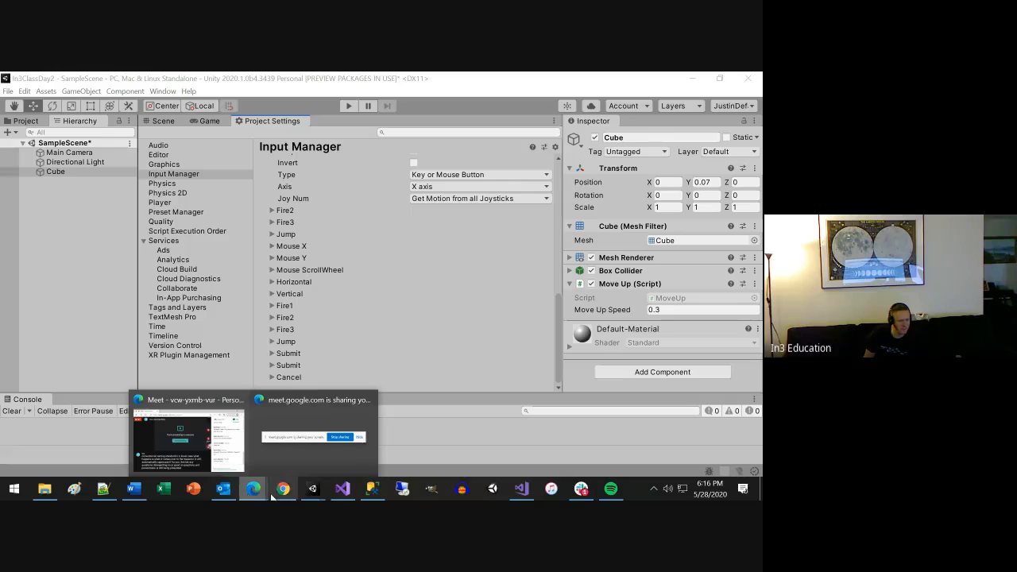
{"action": "left_click", "coordinate": [305, 396]}
{"action": "scroll", "coordinate": [305, 397], "scroll_direction": "down", "scroll_amount": 3}
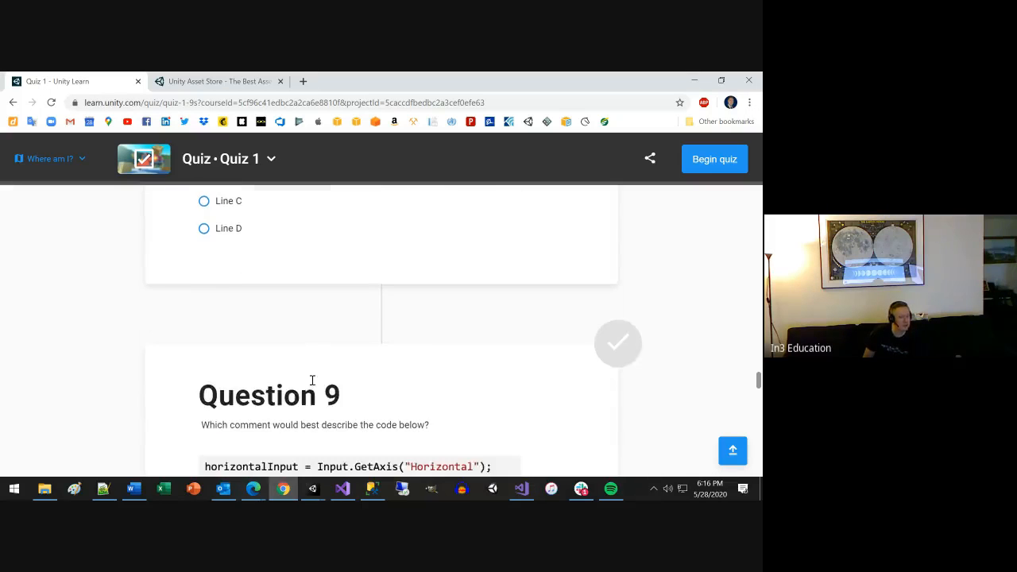
{"action": "scroll", "coordinate": [311, 384], "scroll_direction": "down", "scroll_amount": 1}
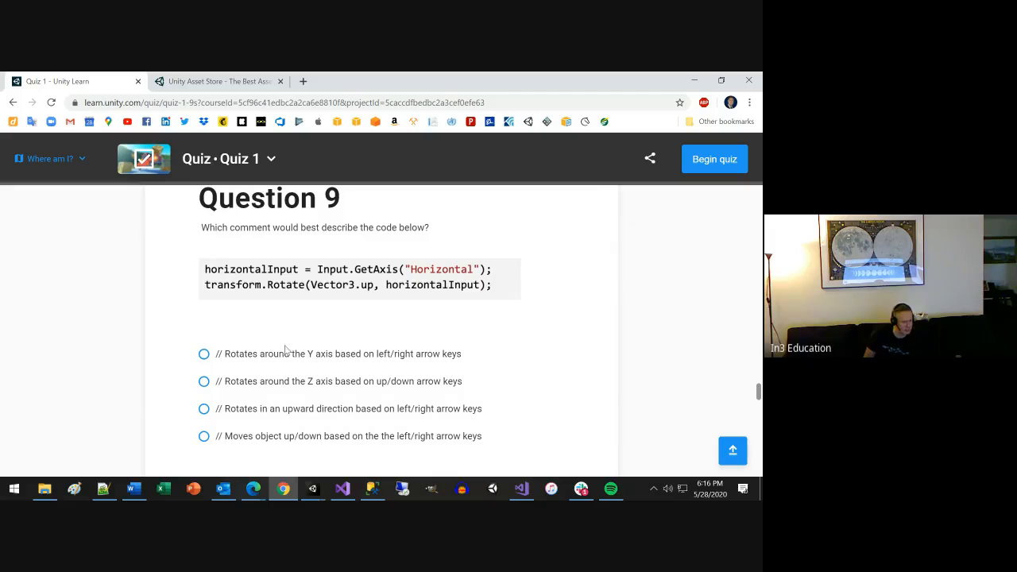
{"action": "scroll", "coordinate": [337, 378], "scroll_direction": "down", "scroll_amount": 1}
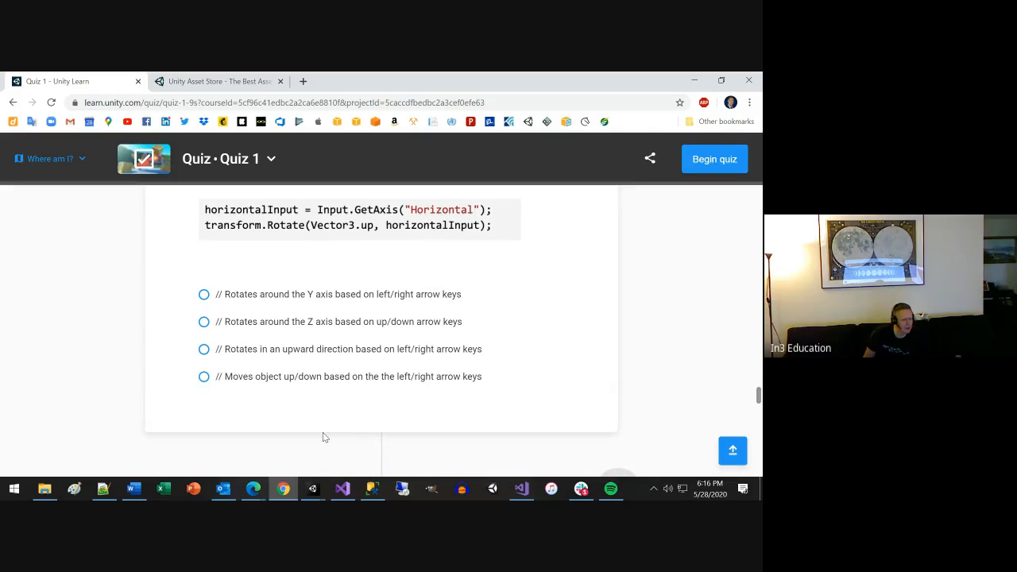
Open a new Chrome window and search the web for "transform.rotate unity".
{"action": "right_click", "coordinate": [282, 489]}
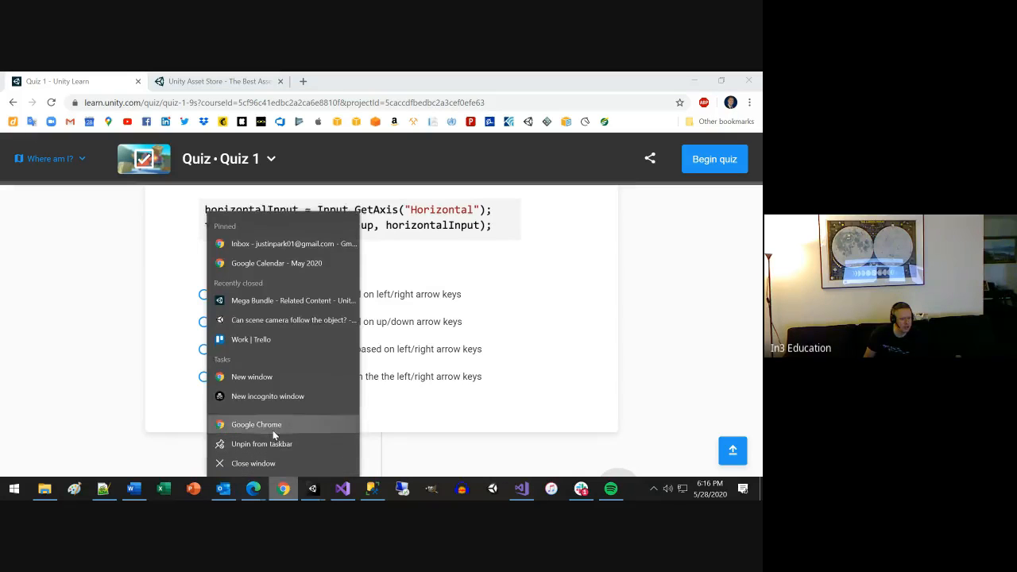
{"action": "left_click", "coordinate": [274, 427]}
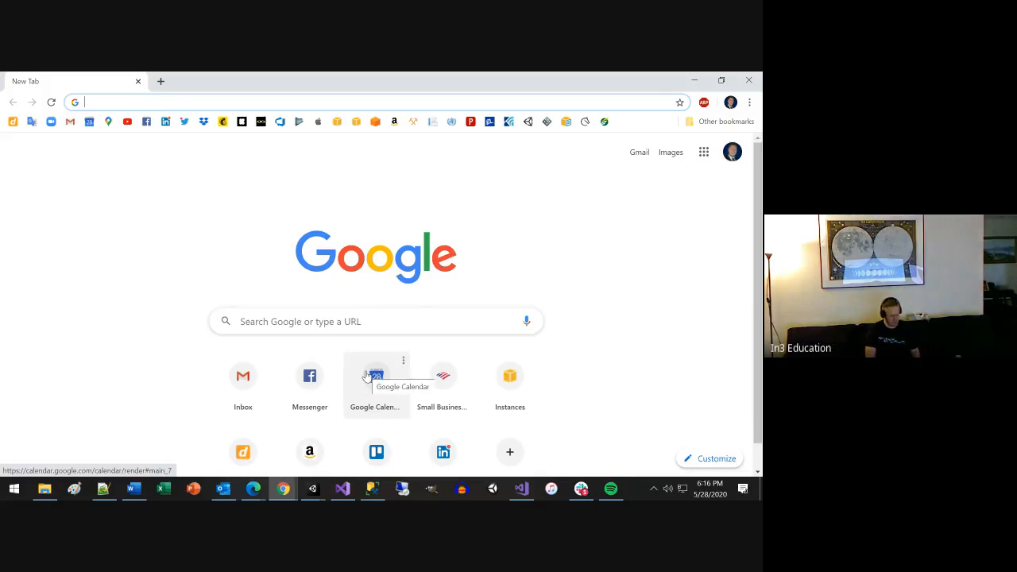
{"action": "type", "text": "trans"}
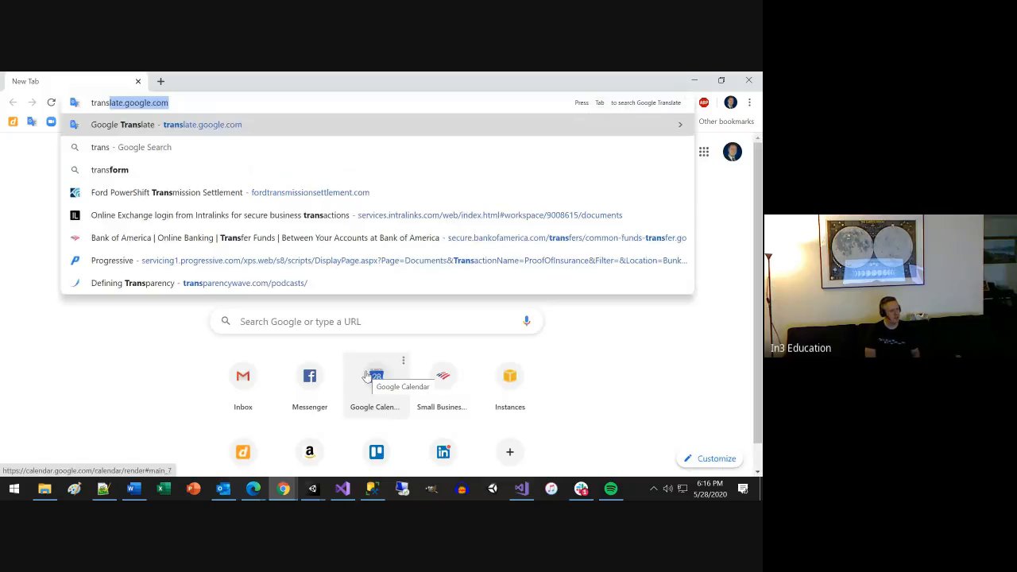
{"action": "type", "text": "form.ro"}
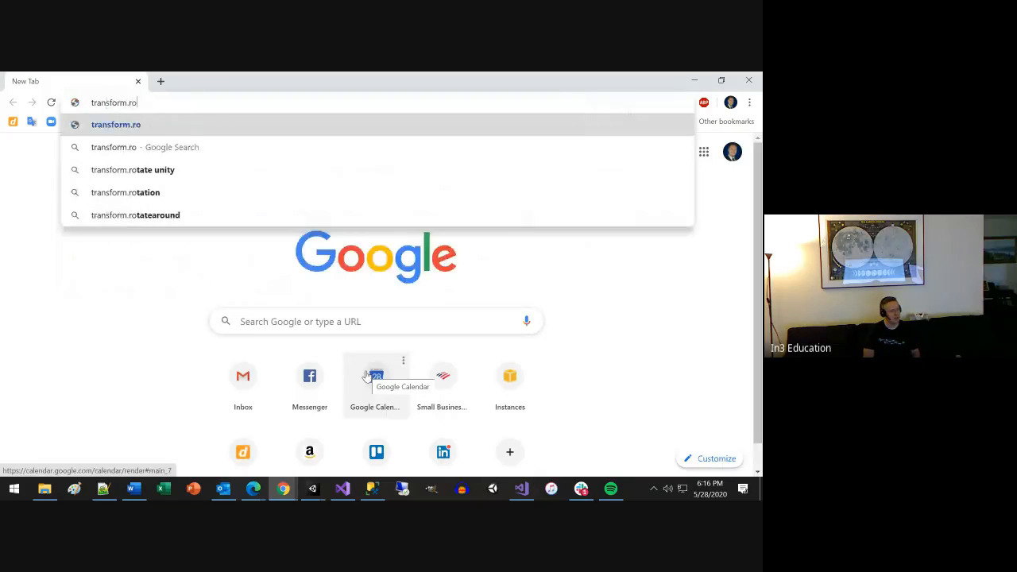
{"action": "key", "text": "Down"}
{"action": "key", "text": "Down"}
{"action": "key", "text": "Down"}
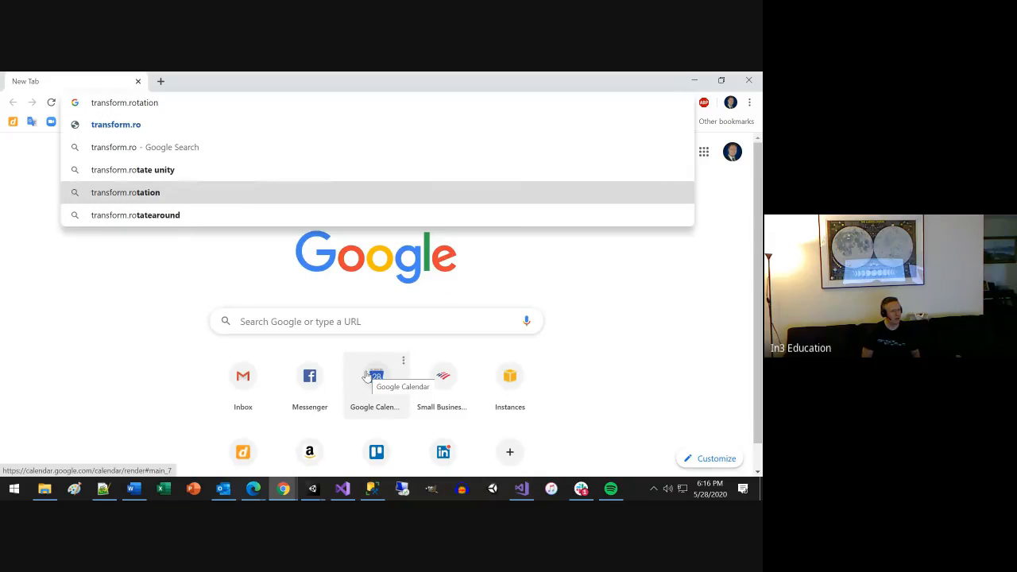
{"action": "key", "text": "Up"}
{"action": "key", "text": "Up"}
{"action": "key", "text": "Up"}
{"action": "type", "text": "ate"}
{"action": "key", "text": "BackSpace"}
{"action": "key", "text": "BackSpace"}
{"action": "key", "text": "BackSpace"}
{"action": "type", "text": "r"}
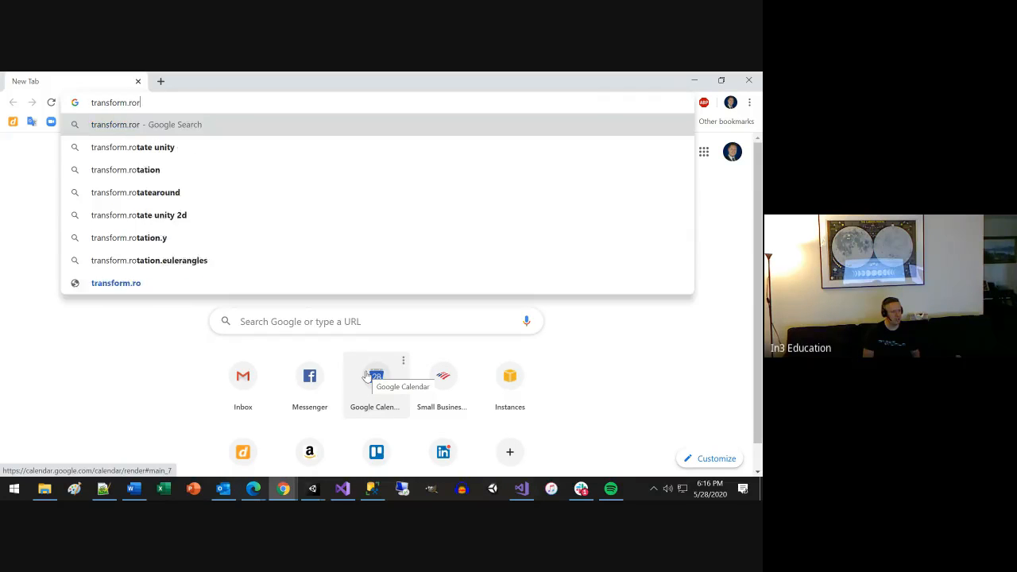
{"action": "key", "text": "BackSpace"}
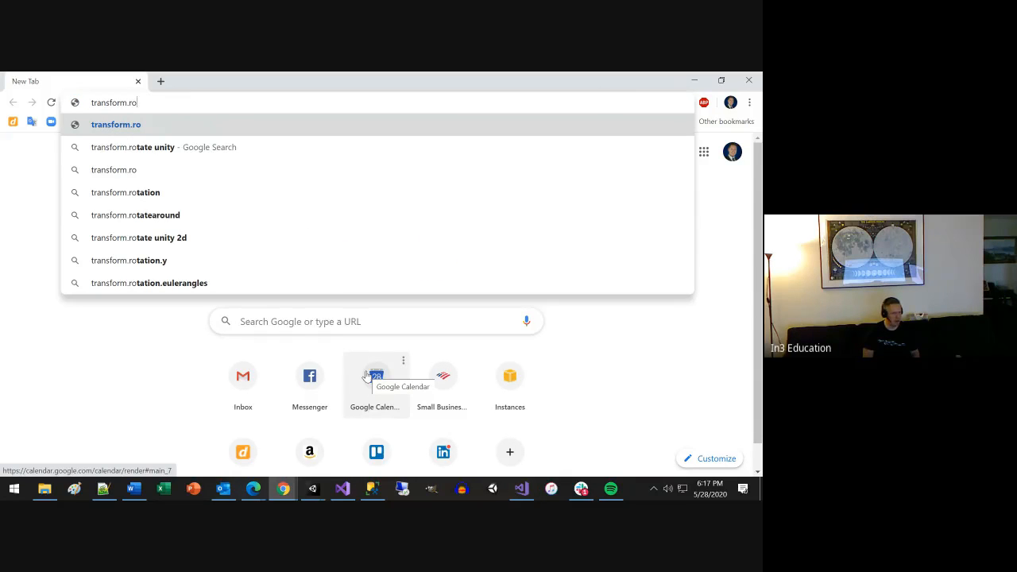
{"action": "type", "text": "t"}
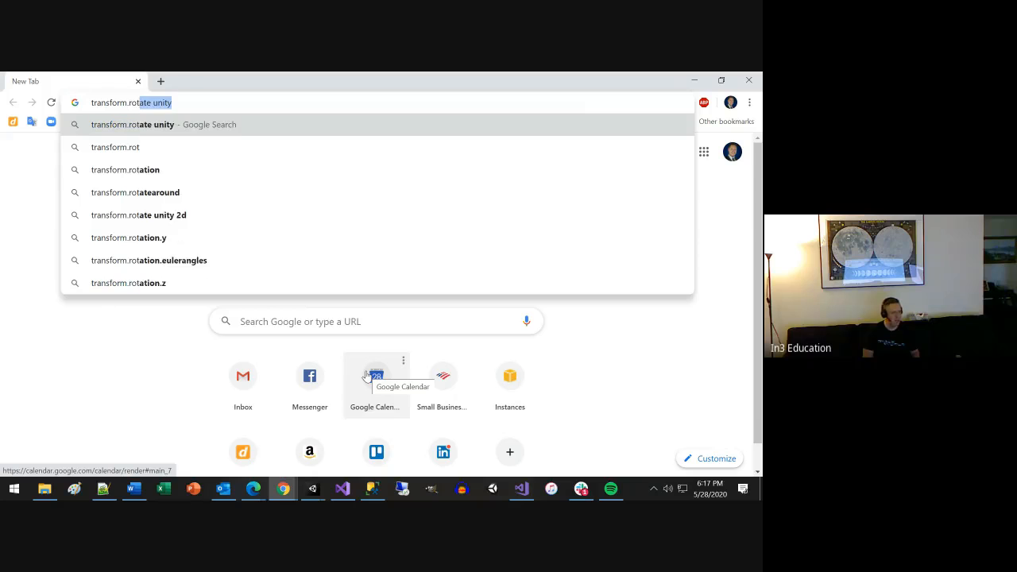
{"action": "key", "text": "Right"}
{"action": "key", "text": "Return"}
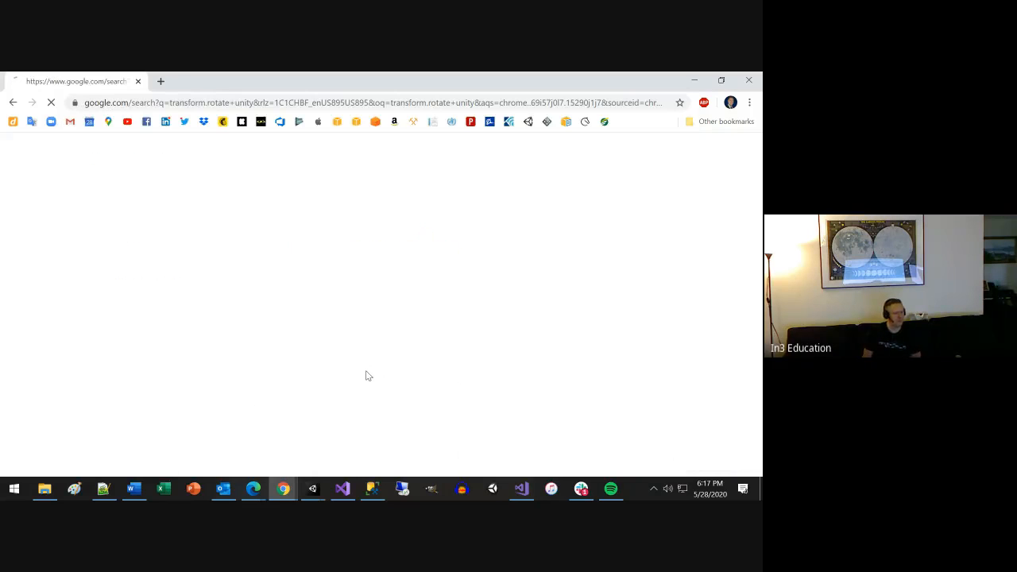
Open the Unity Scripting API page for Transform.Rotate and examine its description, method overloads and parameters.
{"action": "left_click", "coordinate": [274, 259]}
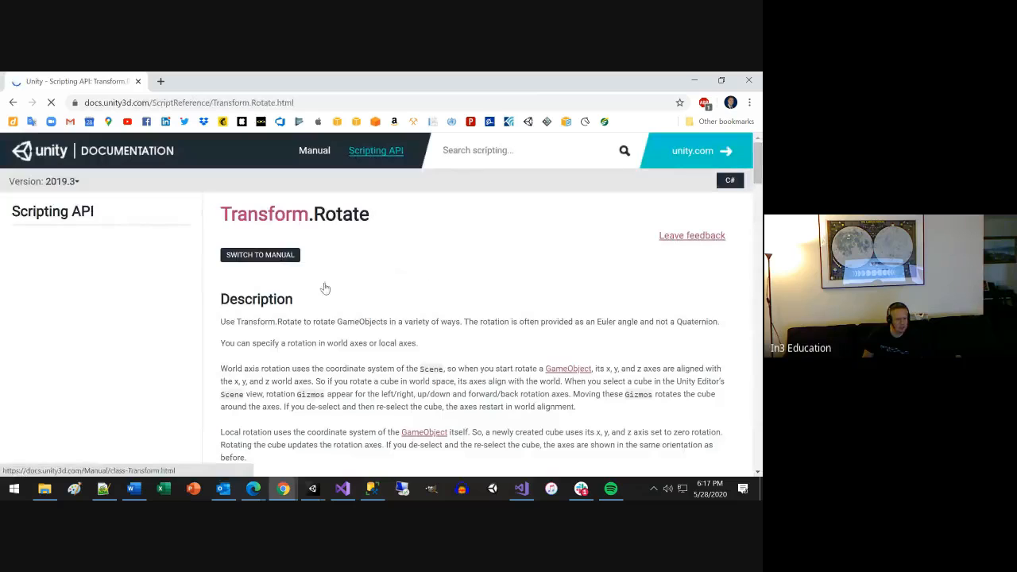
{"action": "scroll", "coordinate": [427, 343], "scroll_direction": "down", "scroll_amount": 4}
{"action": "scroll", "coordinate": [427, 344], "scroll_direction": "up", "scroll_amount": 3}
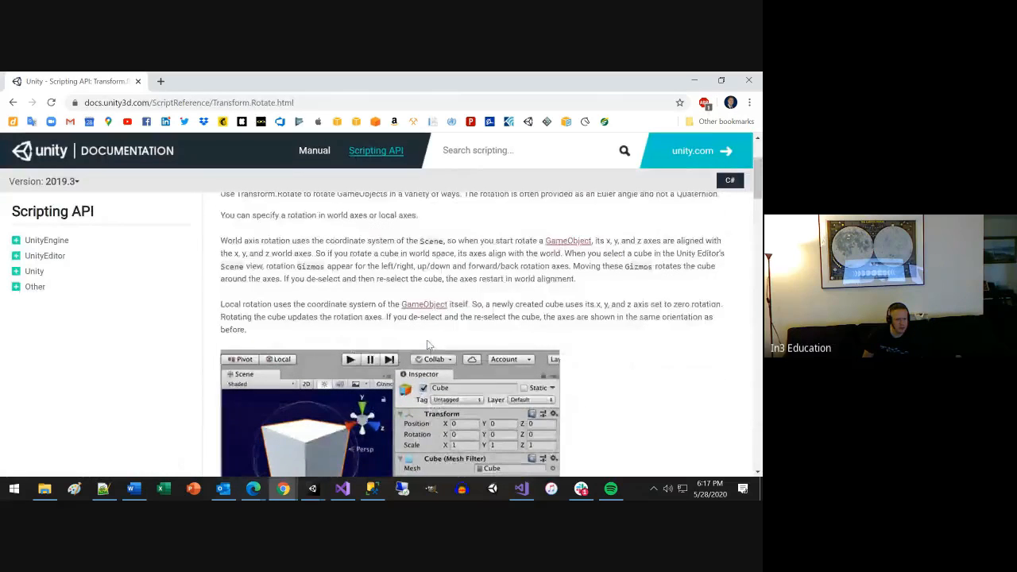
{"action": "scroll", "coordinate": [427, 344], "scroll_direction": "down", "scroll_amount": 10}
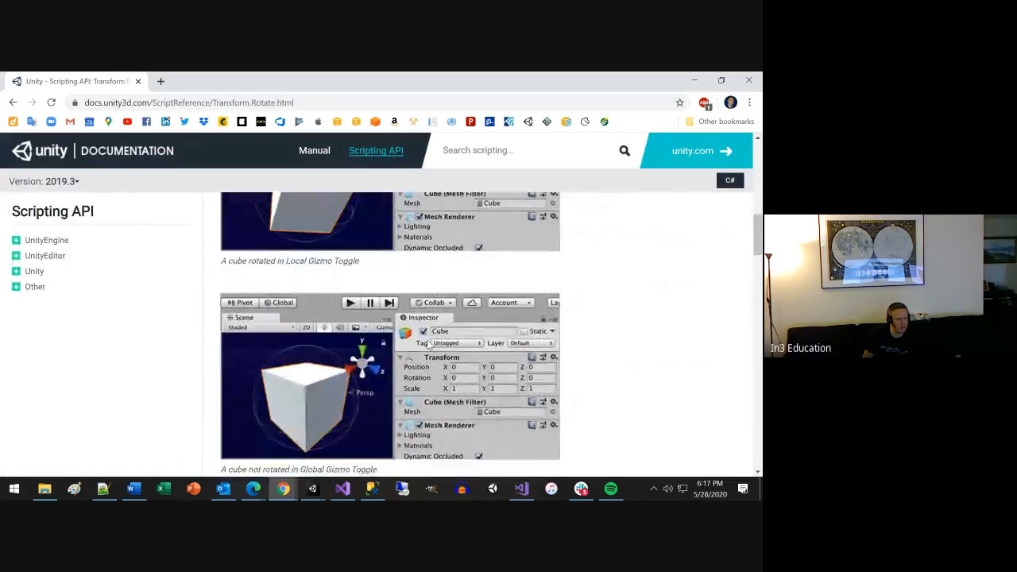
{"action": "scroll", "coordinate": [426, 344], "scroll_direction": "down", "scroll_amount": 5}
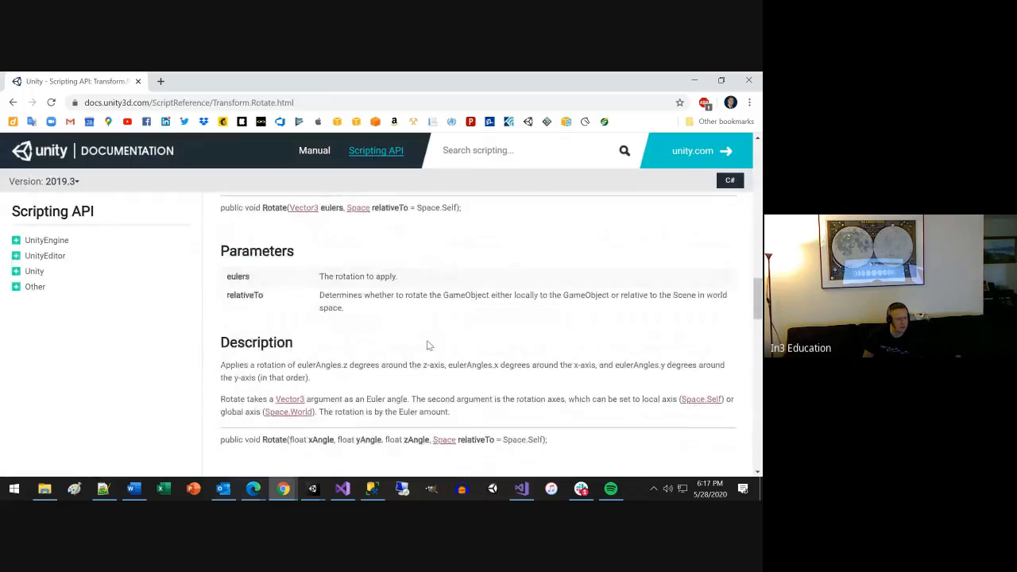
{"action": "scroll", "coordinate": [426, 344], "scroll_direction": "down", "scroll_amount": 3}
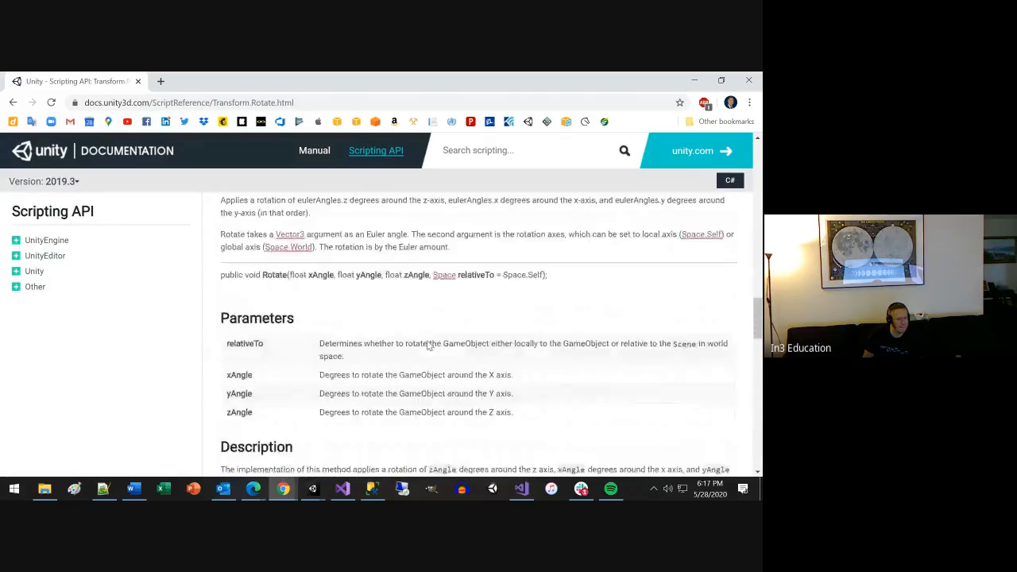
{"action": "scroll", "coordinate": [427, 345], "scroll_direction": "down", "scroll_amount": 10}
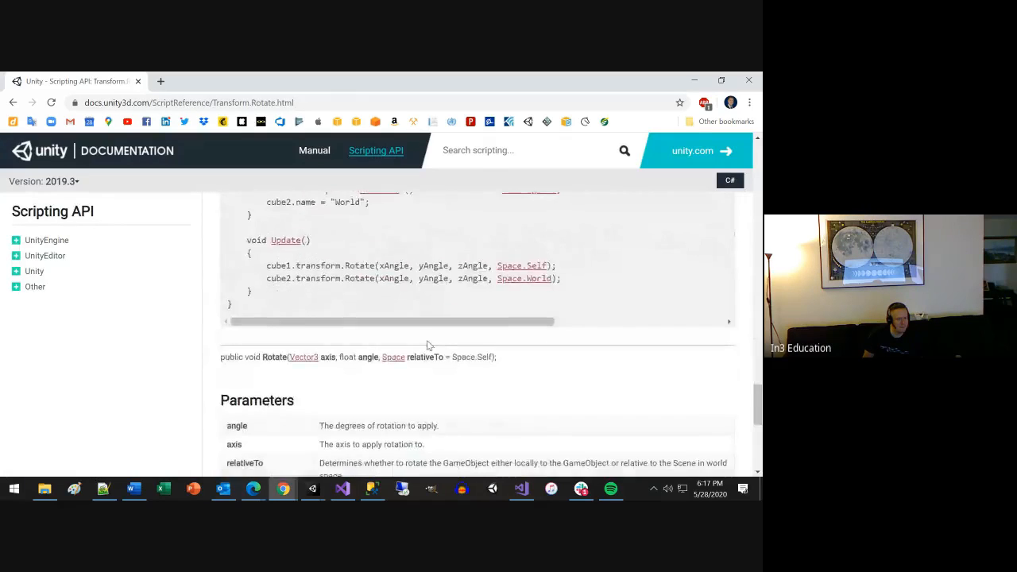
{"action": "scroll", "coordinate": [426, 340], "scroll_direction": "down", "scroll_amount": 3}
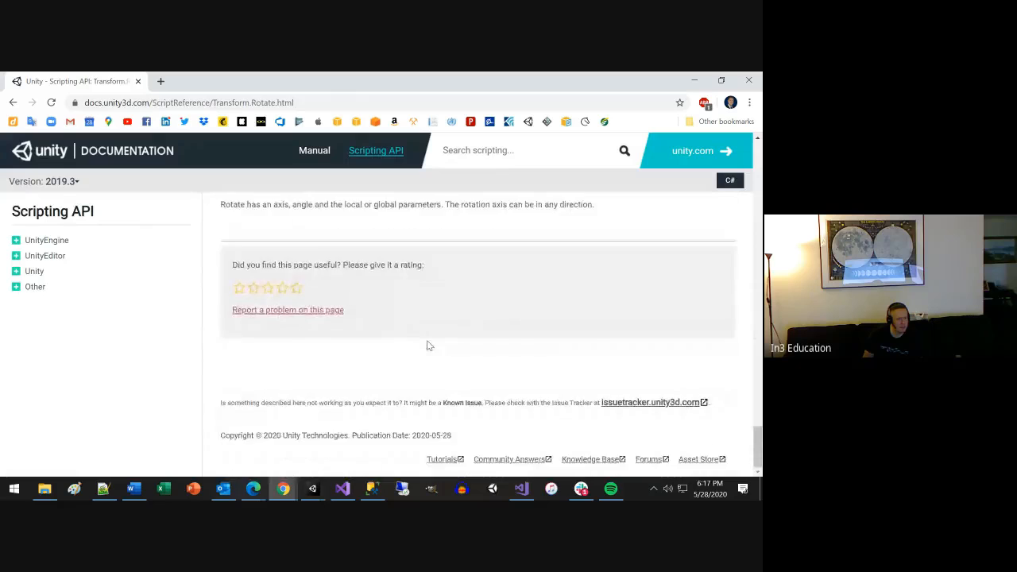
{"action": "scroll", "coordinate": [426, 340], "scroll_direction": "up", "scroll_amount": 10}
{"action": "scroll", "coordinate": [426, 344], "scroll_direction": "up", "scroll_amount": 10}
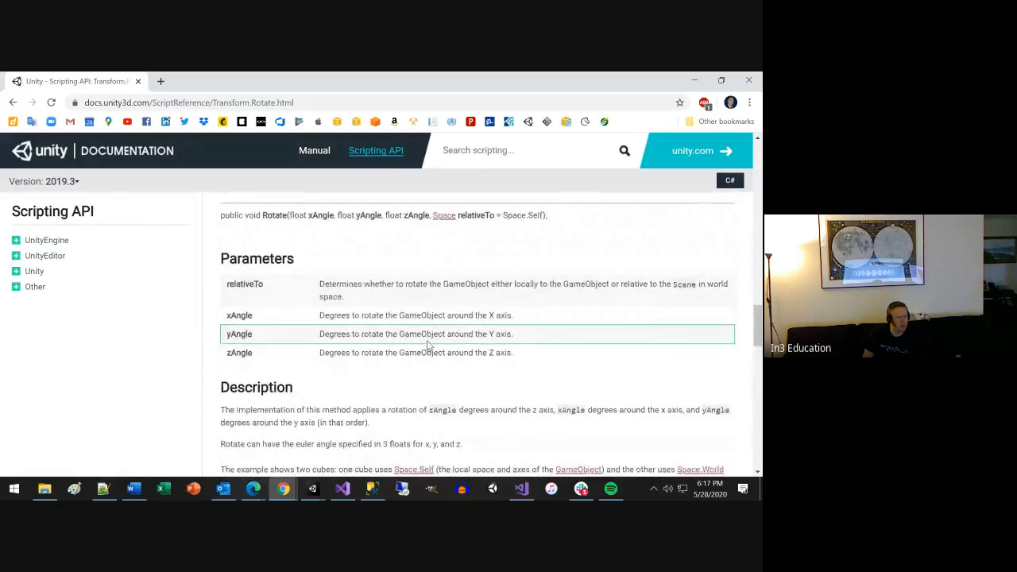
{"action": "scroll", "coordinate": [427, 345], "scroll_direction": "up", "scroll_amount": 8}
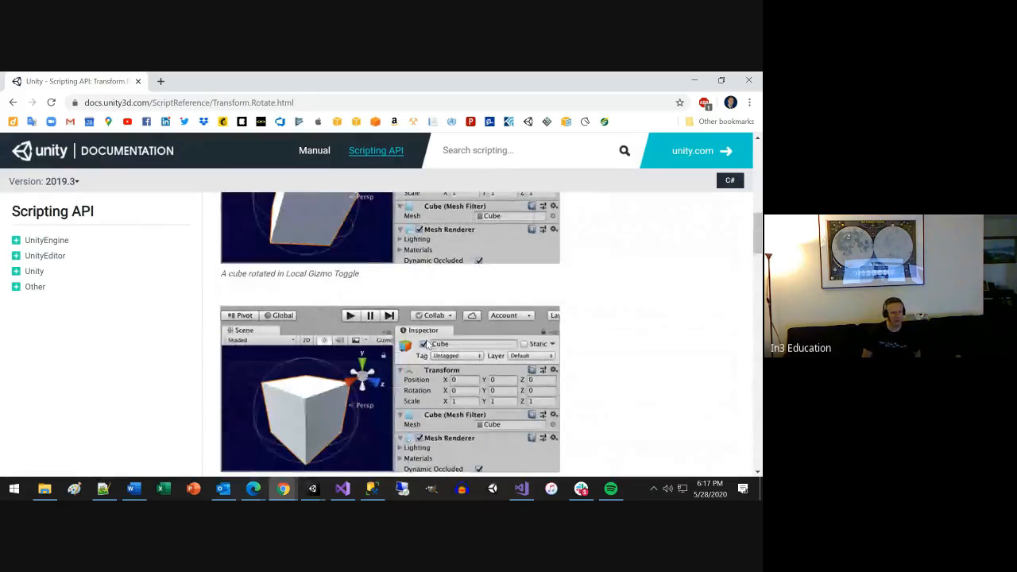
Switch to Visual Studio and add a transform.Rotate() call without arguments below the transform.position line in Update() of MoveUp.cs, consulting the quiz code.
{"action": "left_click", "coordinate": [342, 488]}
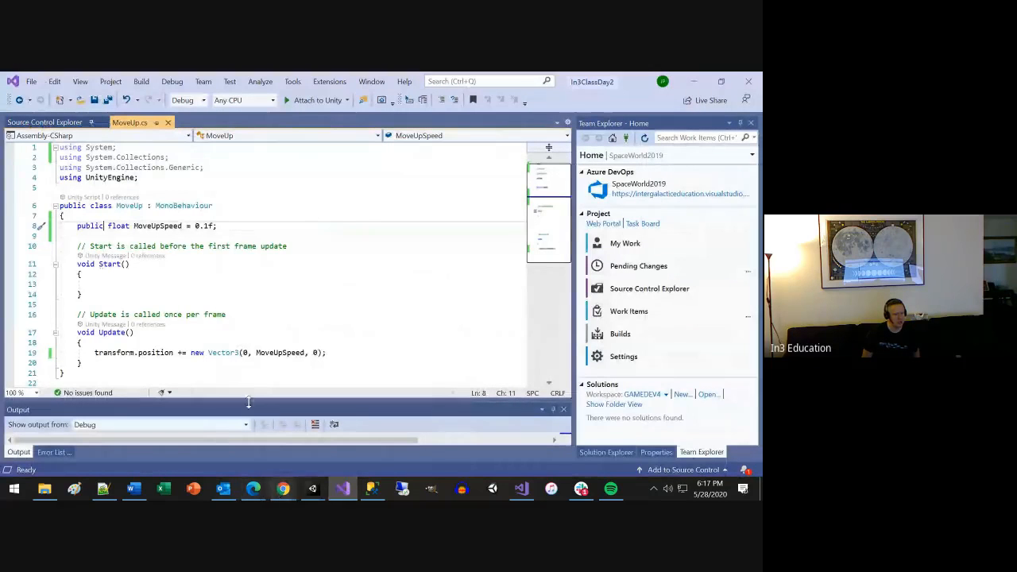
{"action": "left_click", "coordinate": [348, 352]}
{"action": "key", "text": "Return"}
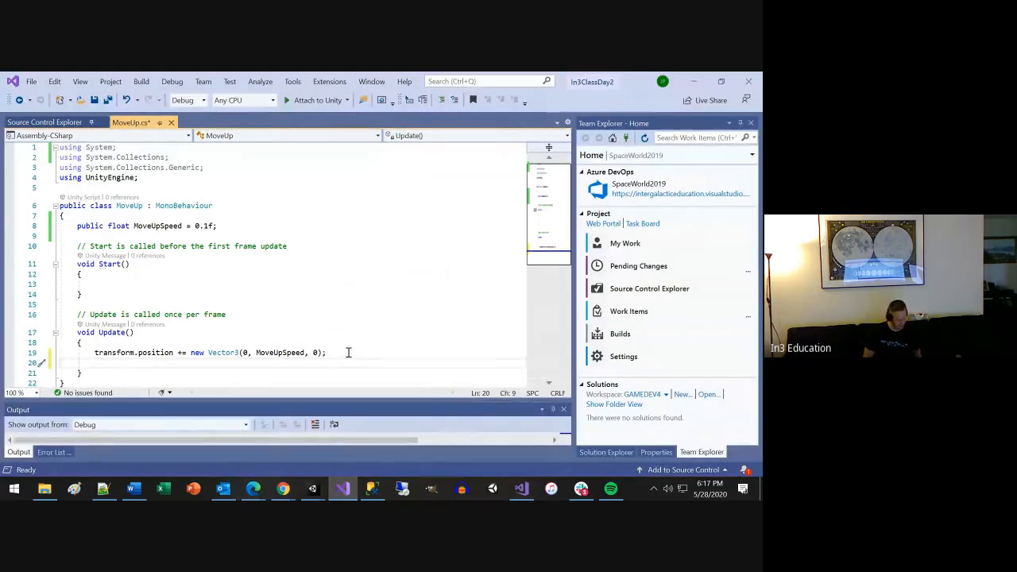
{"action": "key", "text": "alt+Tab"}
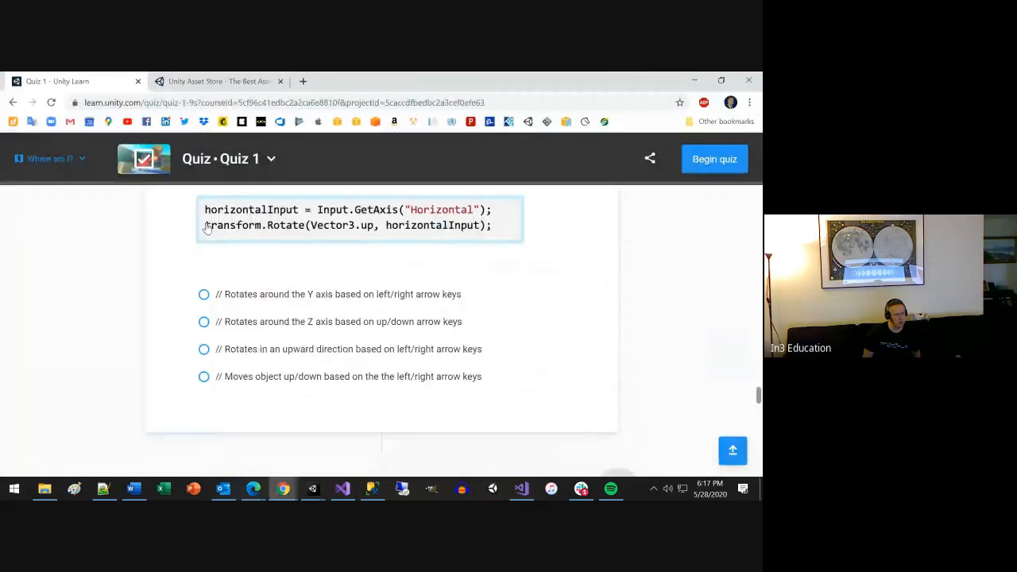
{"action": "key", "text": "alt+Tab"}
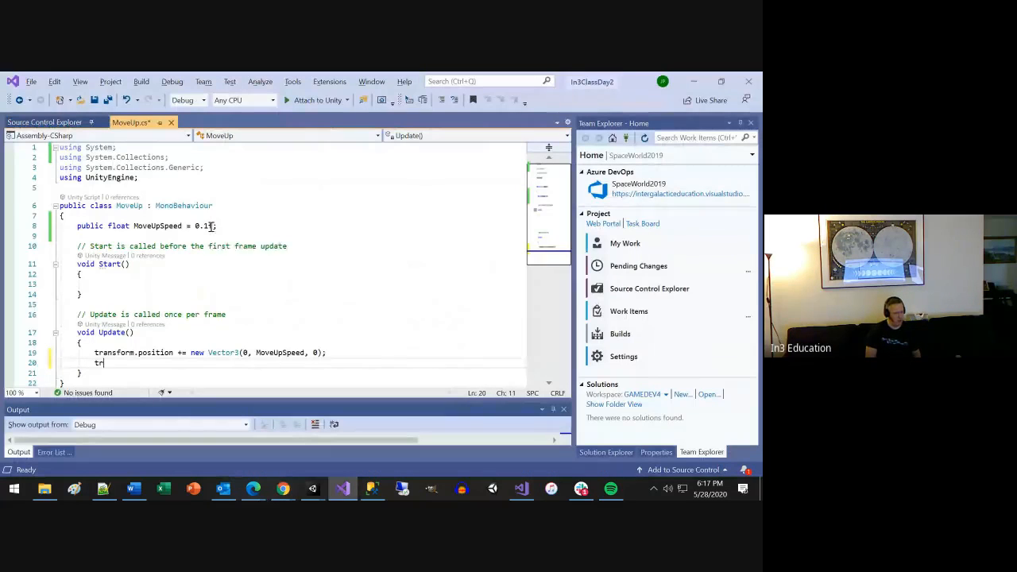
{"action": "type", "text": "trans"}
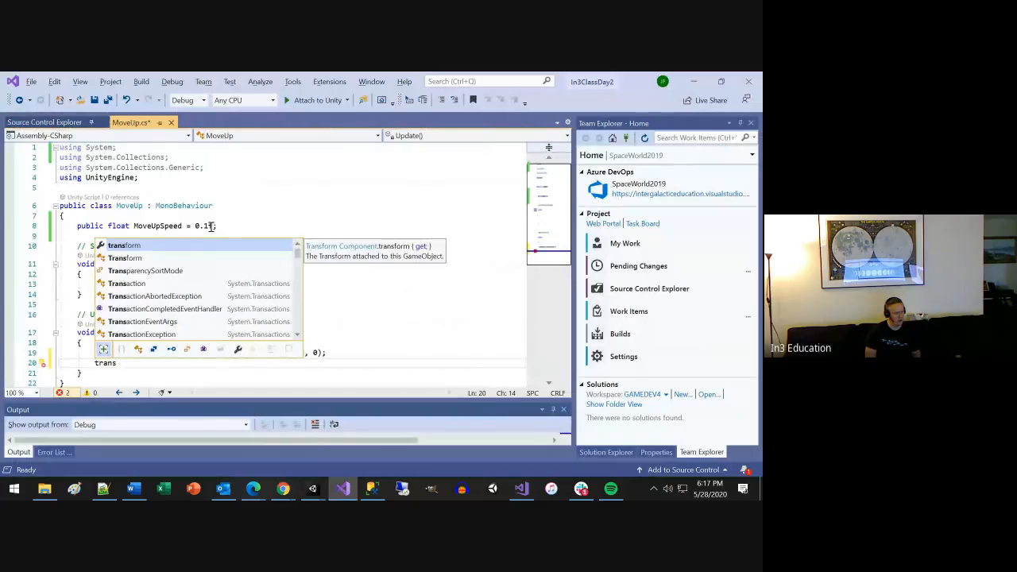
{"action": "type", "text": "form.R"}
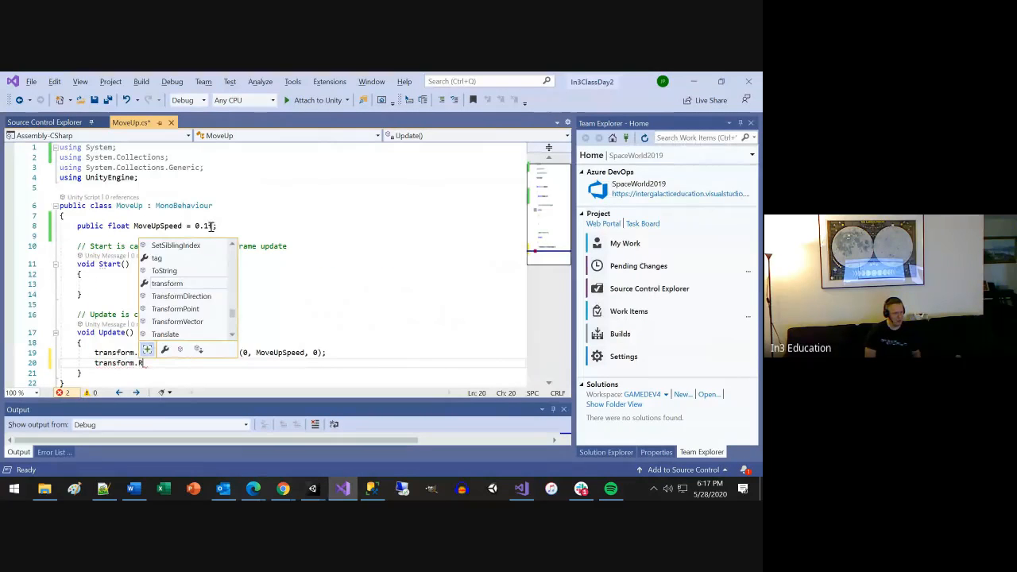
{"action": "key", "text": "Tab"}
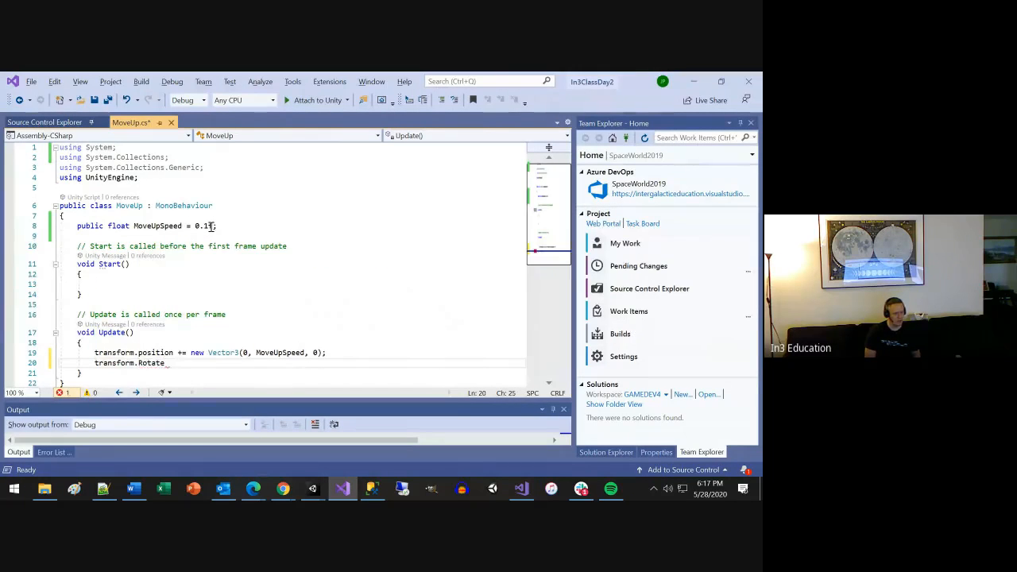
{"action": "key", "text": "alt+Tab"}
{"action": "key", "text": "alt+Tab"}
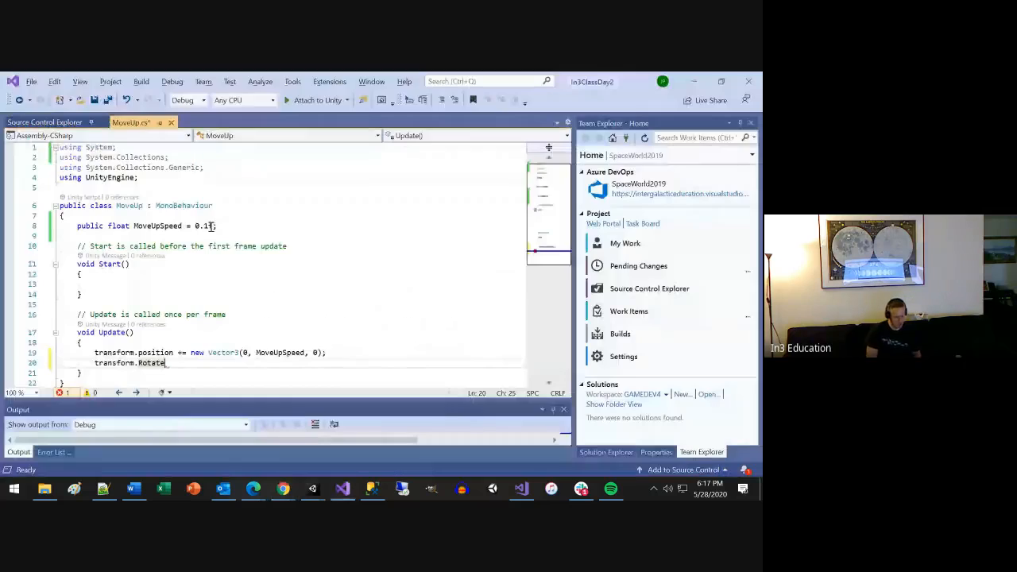
{"action": "type", "text": "("}
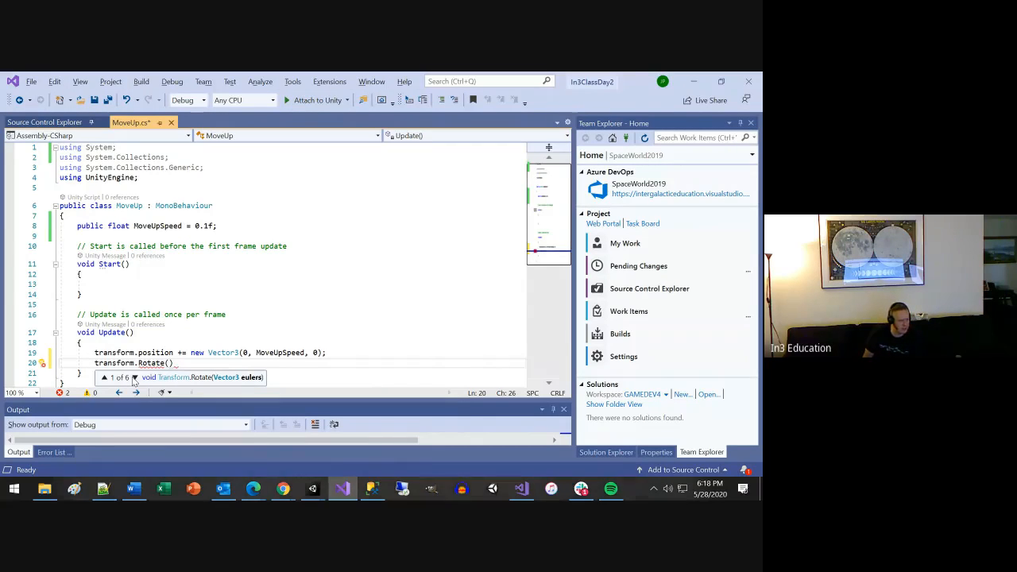
Look through the available overload signatures of the Rotate method in the parameter hint.
{"action": "left_click", "coordinate": [135, 378]}
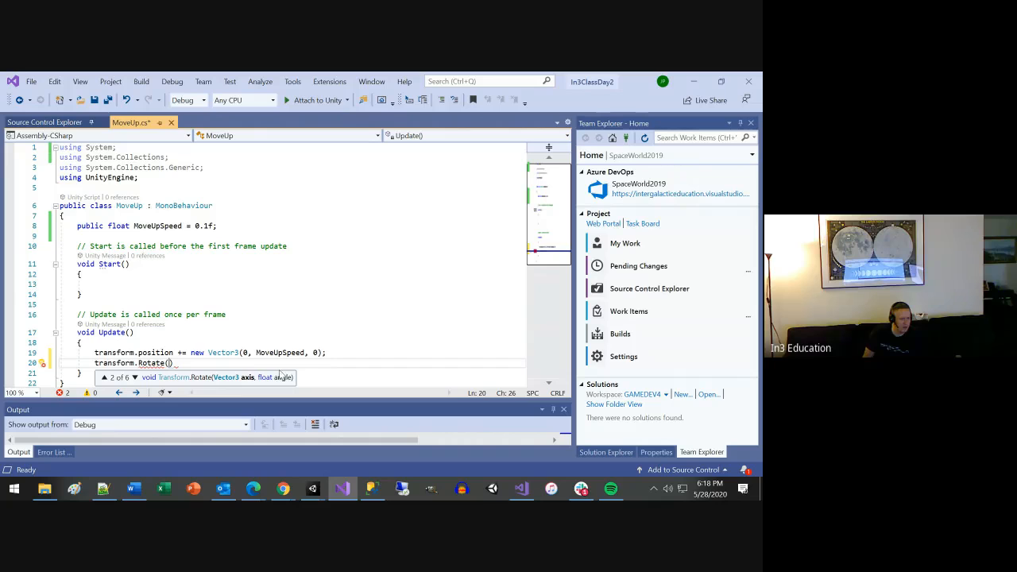
{"action": "left_click", "coordinate": [134, 379]}
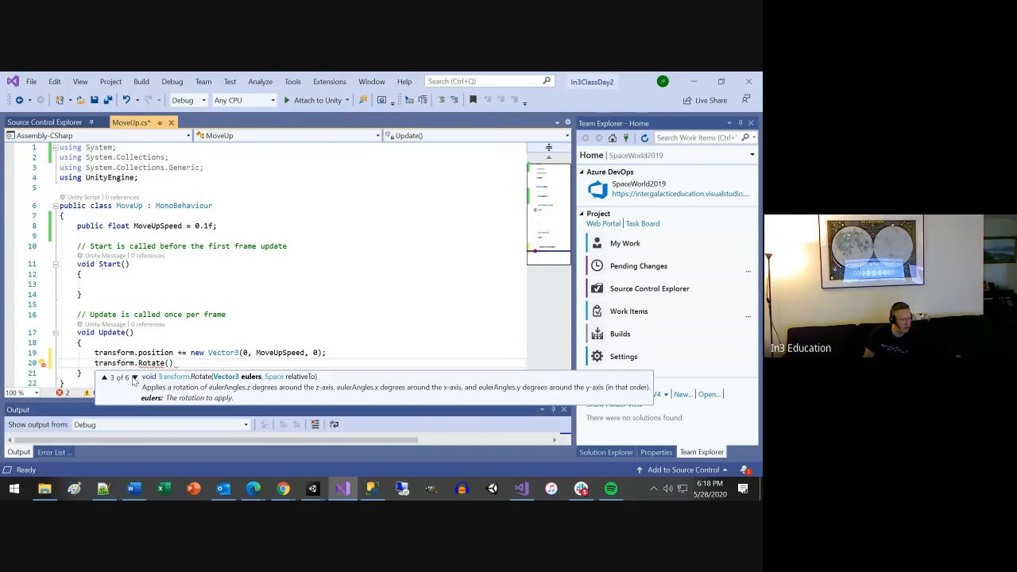
{"action": "left_click", "coordinate": [134, 378]}
{"action": "left_click", "coordinate": [134, 378]}
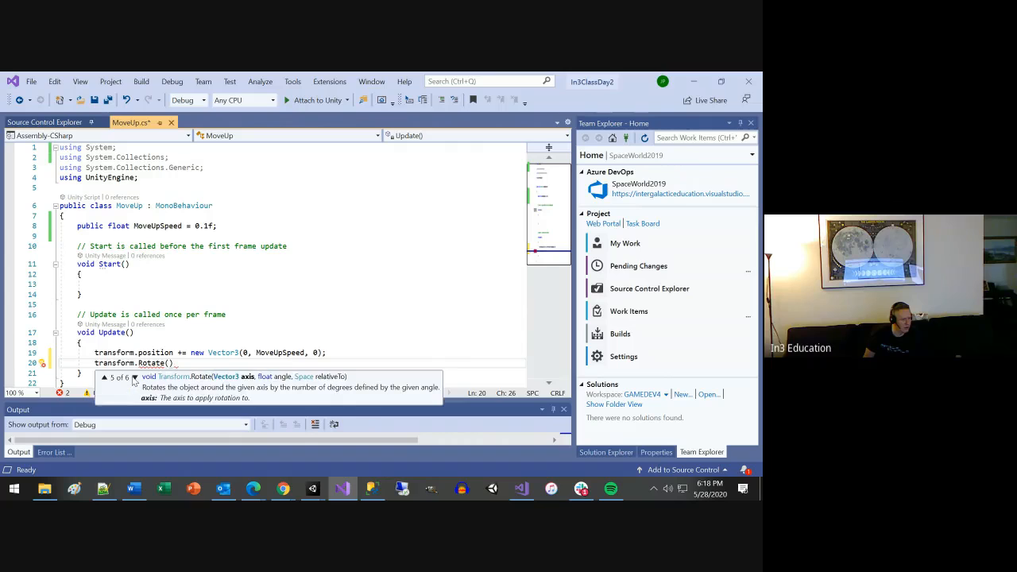
{"action": "left_click", "coordinate": [134, 378]}
{"action": "left_click", "coordinate": [134, 378]}
{"action": "left_click", "coordinate": [134, 378]}
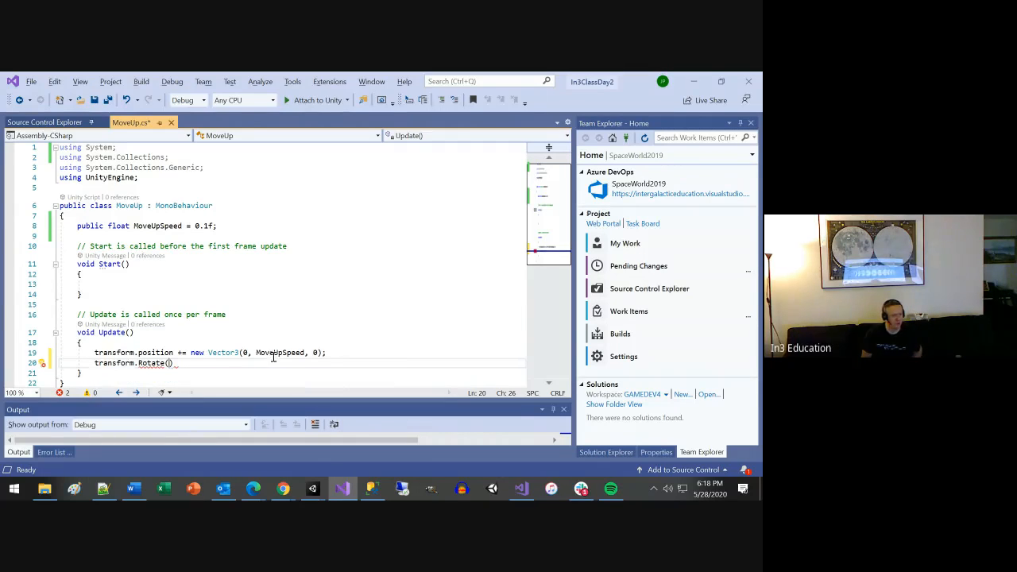
Switch to the quiz in Chrome and examine Question 9's answer options, Question 10 and the passing requirements after it.
{"action": "key", "text": "alt+Tab"}
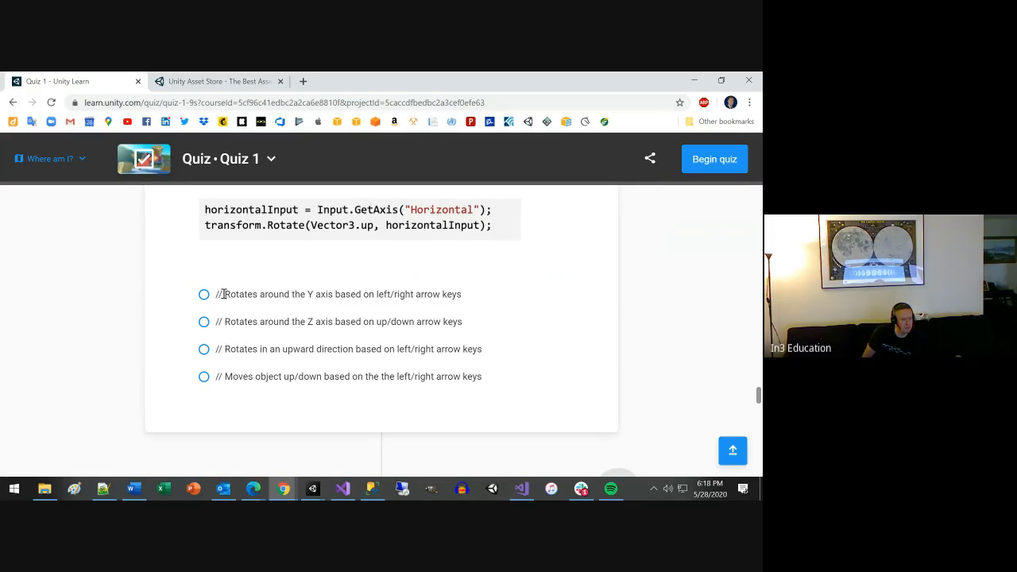
{"action": "left_click_drag", "start_coordinate": [225, 294], "coordinate": [332, 294]}
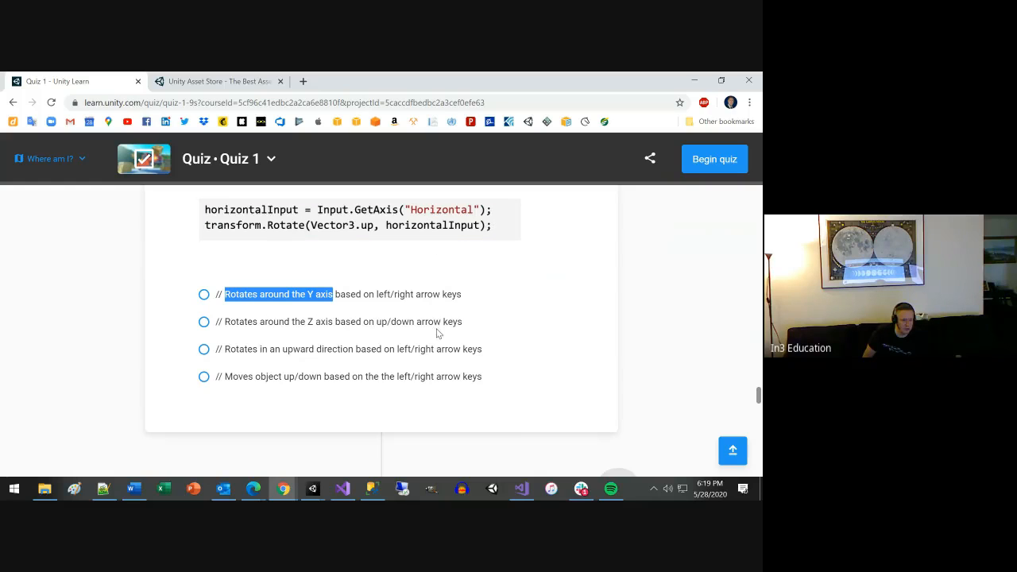
{"action": "scroll", "coordinate": [413, 397], "scroll_direction": "down", "scroll_amount": 3}
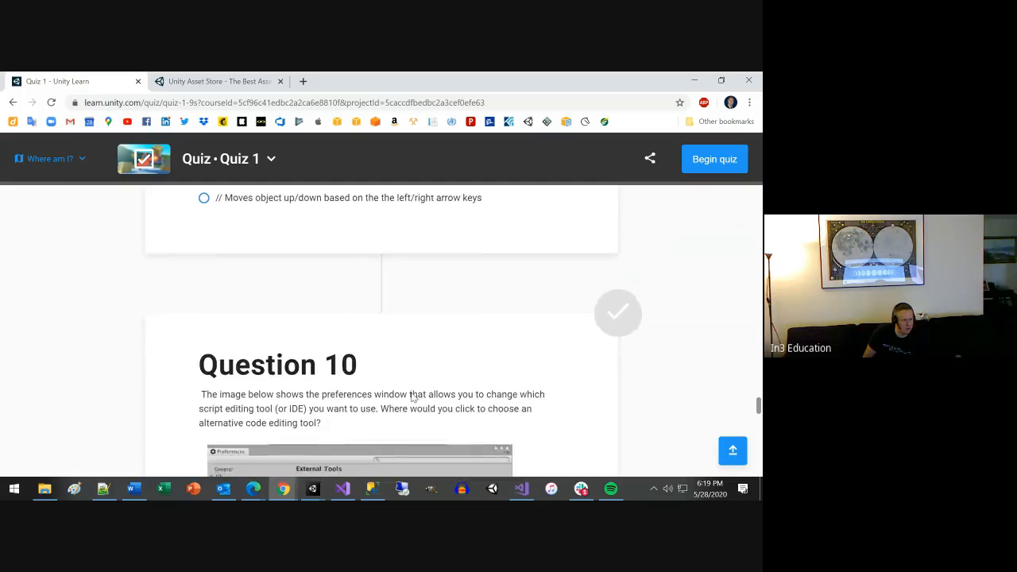
{"action": "scroll", "coordinate": [412, 397], "scroll_direction": "down", "scroll_amount": 3}
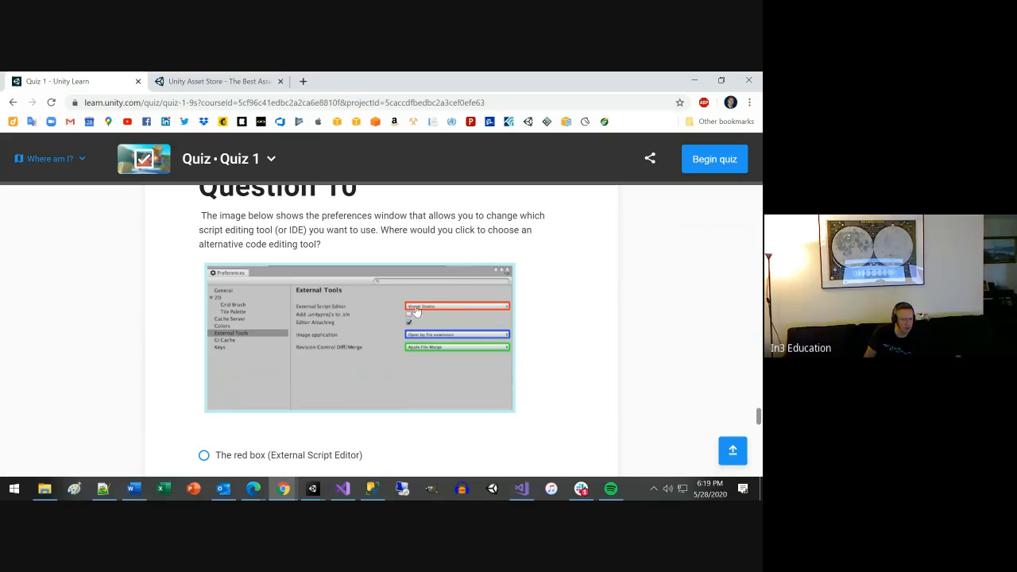
{"action": "scroll", "coordinate": [431, 314], "scroll_direction": "down", "scroll_amount": 1}
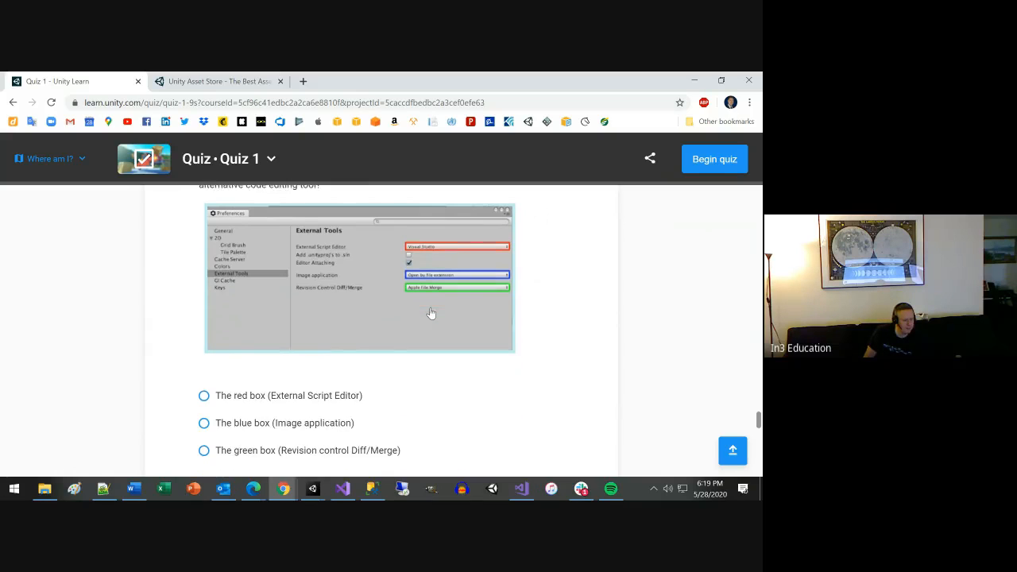
{"action": "scroll", "coordinate": [371, 352], "scroll_direction": "down", "scroll_amount": 2}
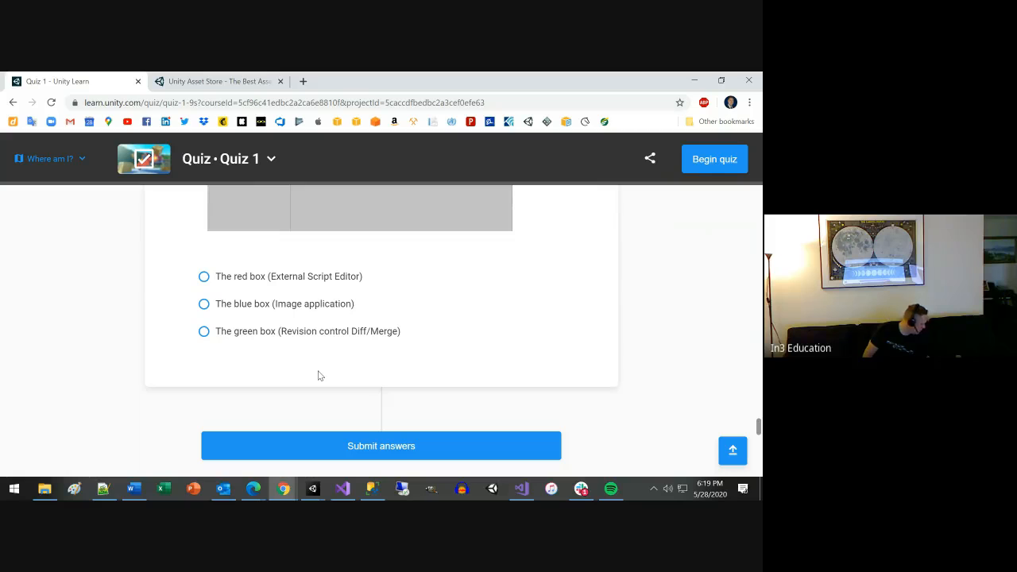
{"action": "scroll", "coordinate": [318, 375], "scroll_direction": "down", "scroll_amount": 3}
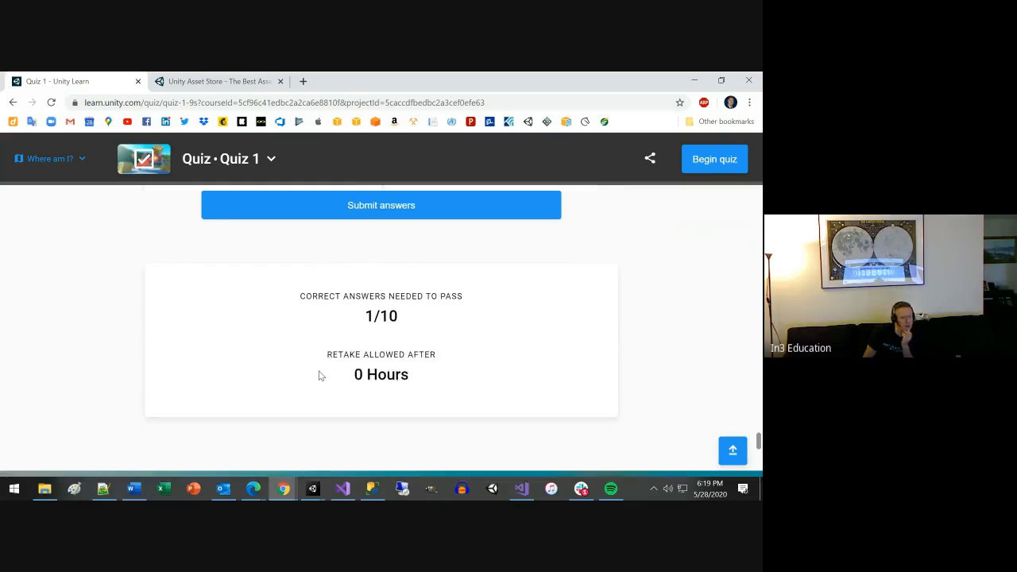
{"action": "scroll", "coordinate": [319, 375], "scroll_direction": "down", "scroll_amount": 4}
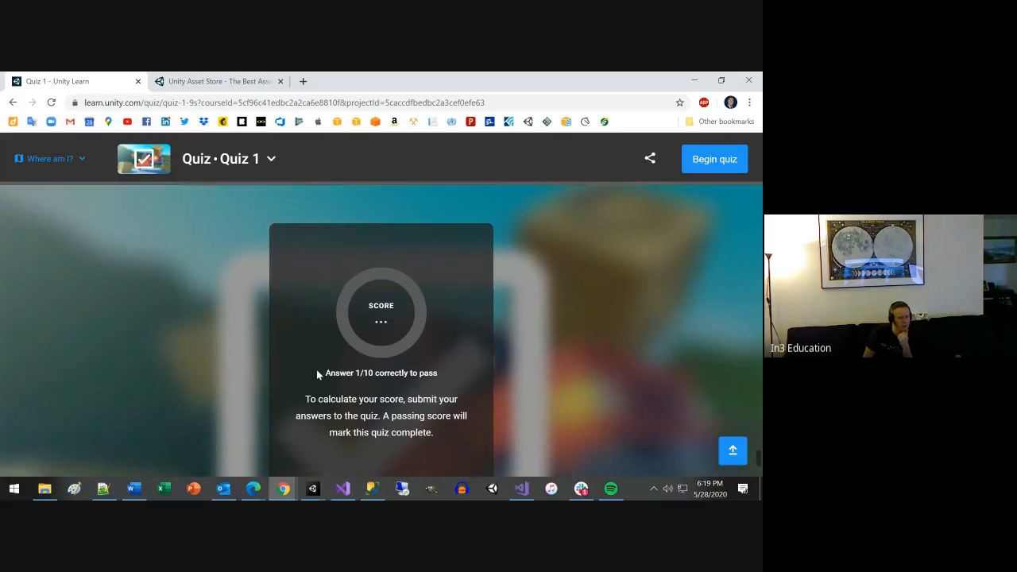
Review the earlier quiz questions in reverse order, from Question 10 back to the quiz's objectives.
{"action": "scroll", "coordinate": [320, 374], "scroll_direction": "up", "scroll_amount": 8}
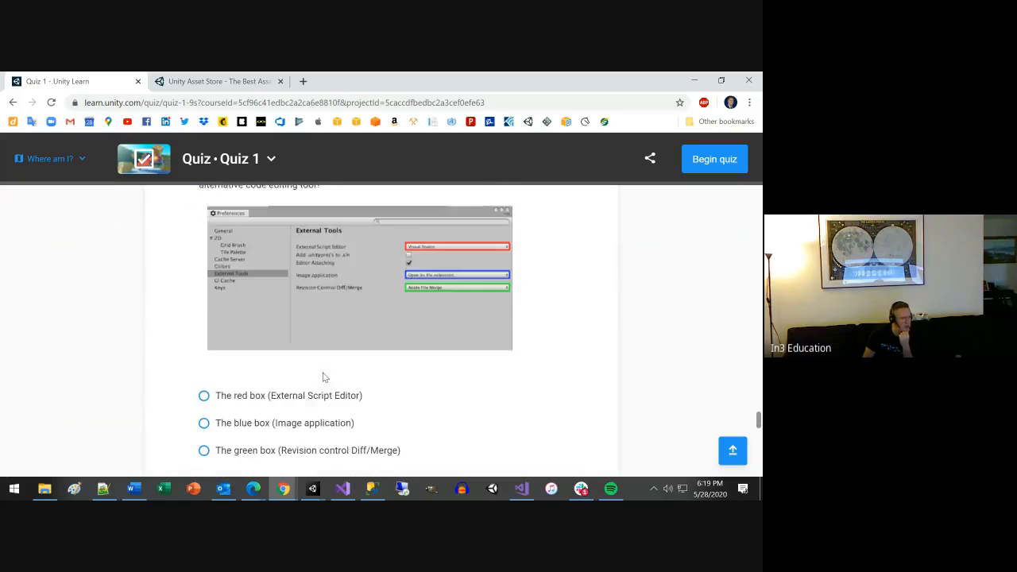
{"action": "scroll", "coordinate": [323, 376], "scroll_direction": "up", "scroll_amount": 4}
{"action": "scroll", "coordinate": [322, 377], "scroll_direction": "up", "scroll_amount": 15}
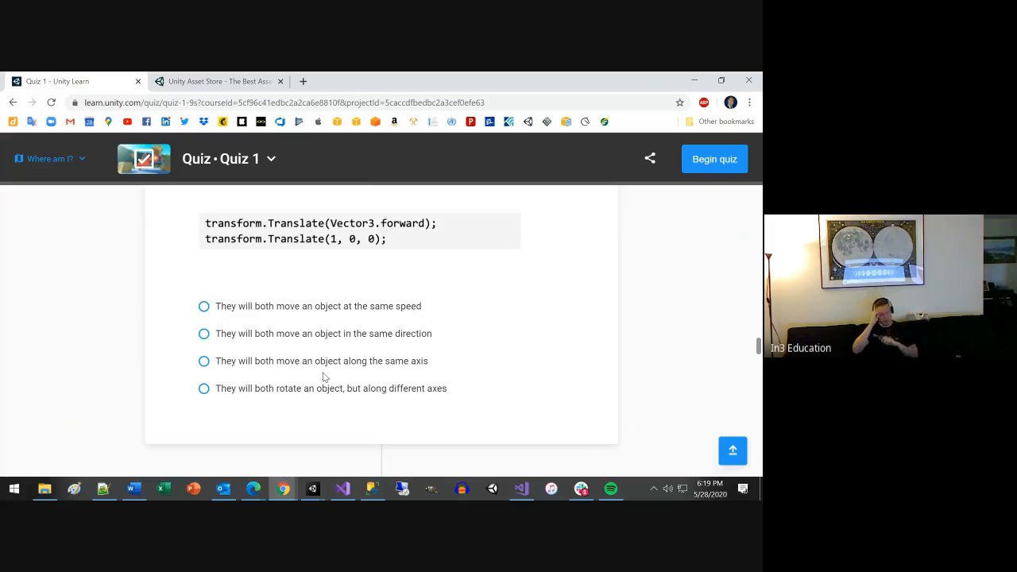
{"action": "scroll", "coordinate": [262, 358], "scroll_direction": "up", "scroll_amount": 3}
{"action": "scroll", "coordinate": [270, 358], "scroll_direction": "up", "scroll_amount": 3}
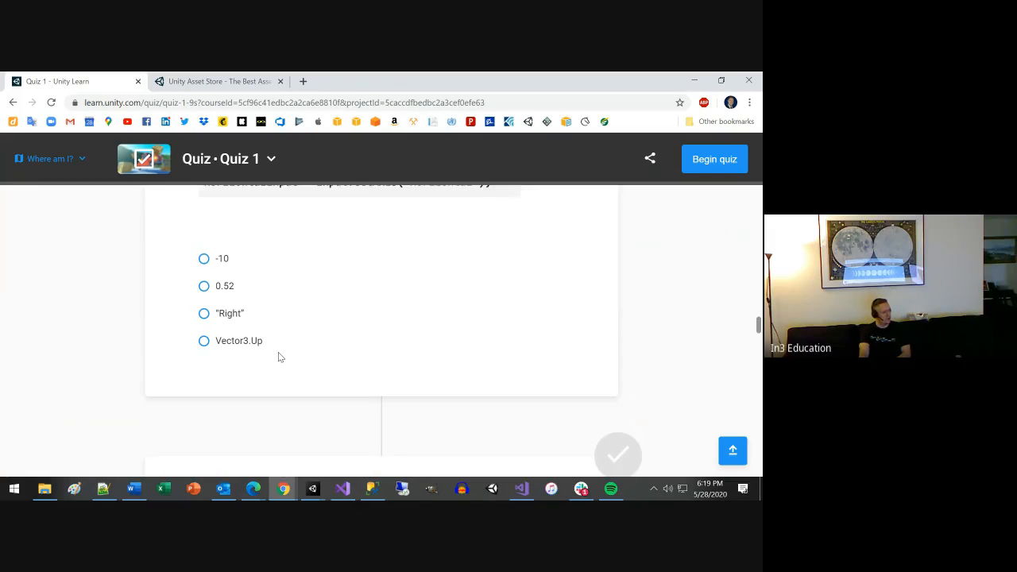
{"action": "scroll", "coordinate": [278, 357], "scroll_direction": "up", "scroll_amount": 3}
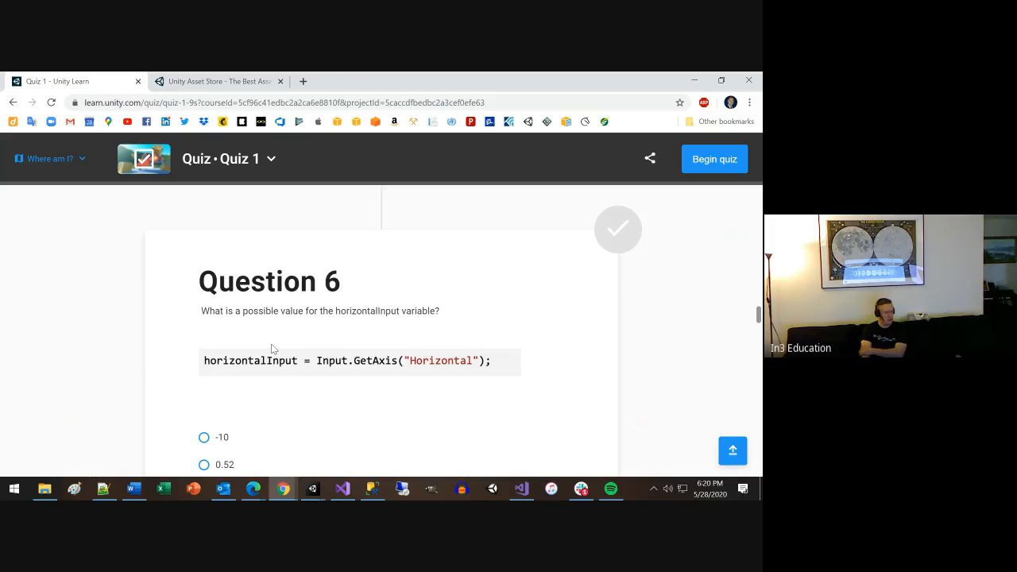
{"action": "scroll", "coordinate": [271, 348], "scroll_direction": "up", "scroll_amount": 4}
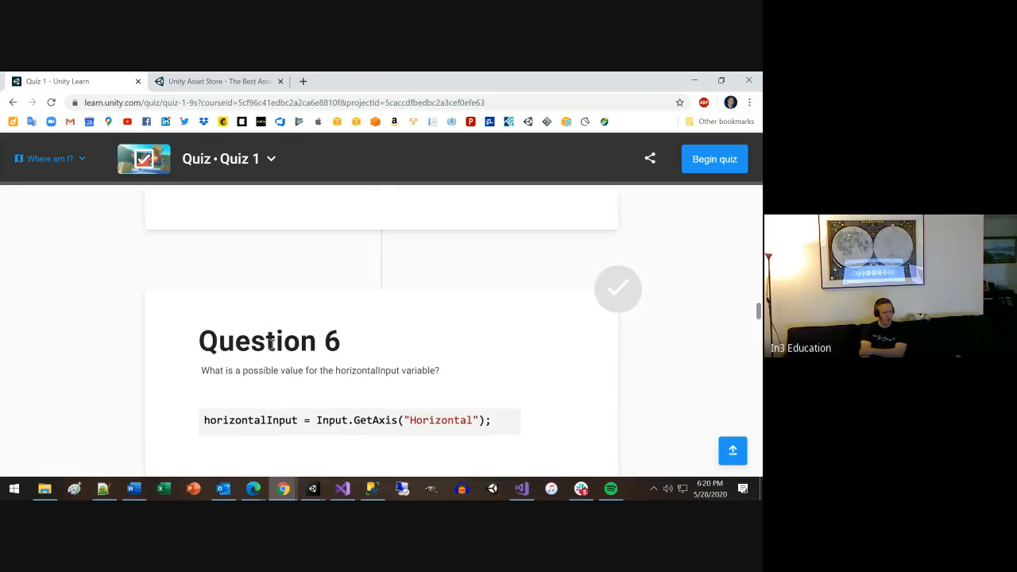
{"action": "scroll", "coordinate": [271, 348], "scroll_direction": "up", "scroll_amount": 2}
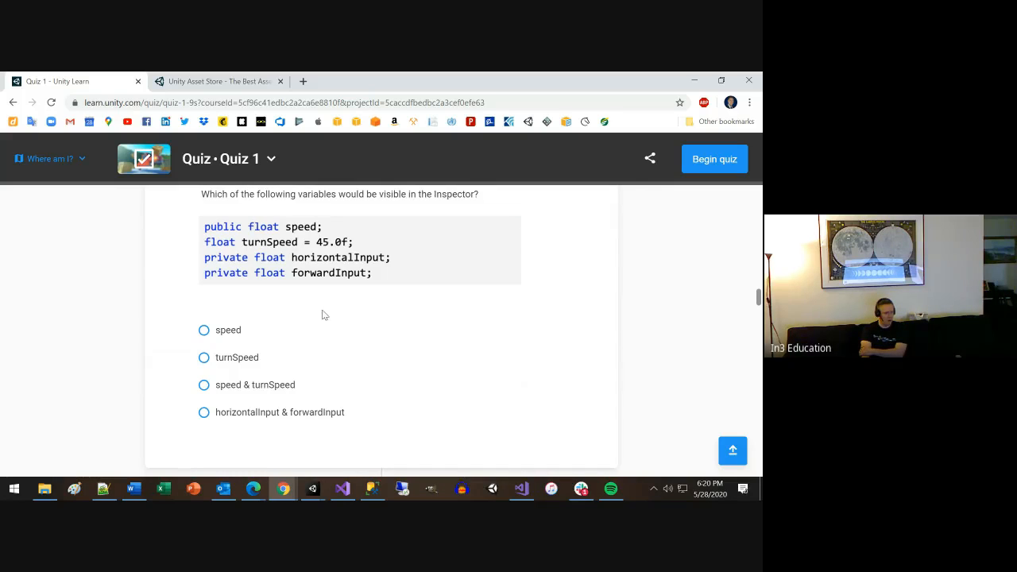
{"action": "scroll", "coordinate": [322, 314], "scroll_direction": "up", "scroll_amount": 8}
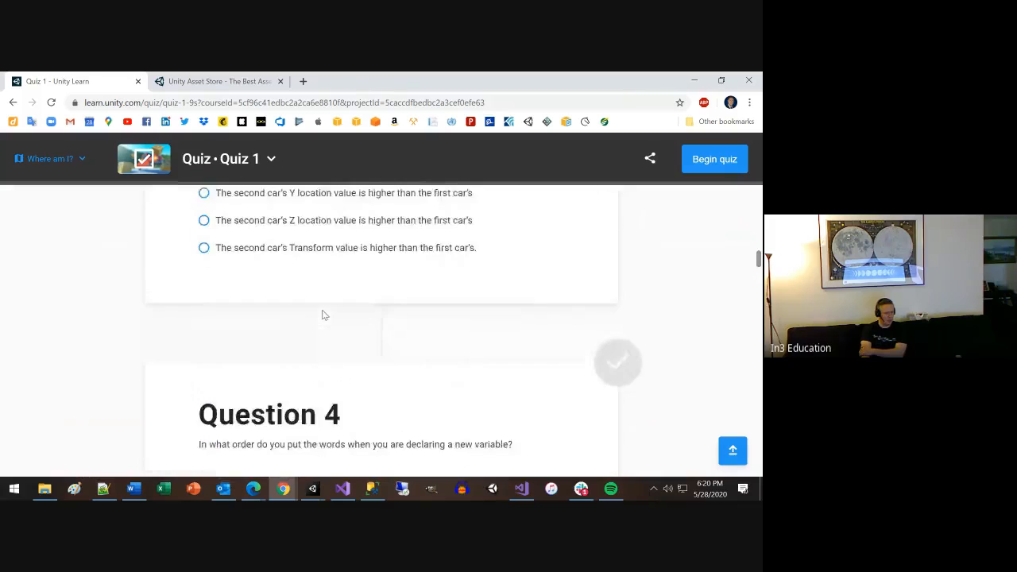
{"action": "scroll", "coordinate": [322, 315], "scroll_direction": "up", "scroll_amount": 15}
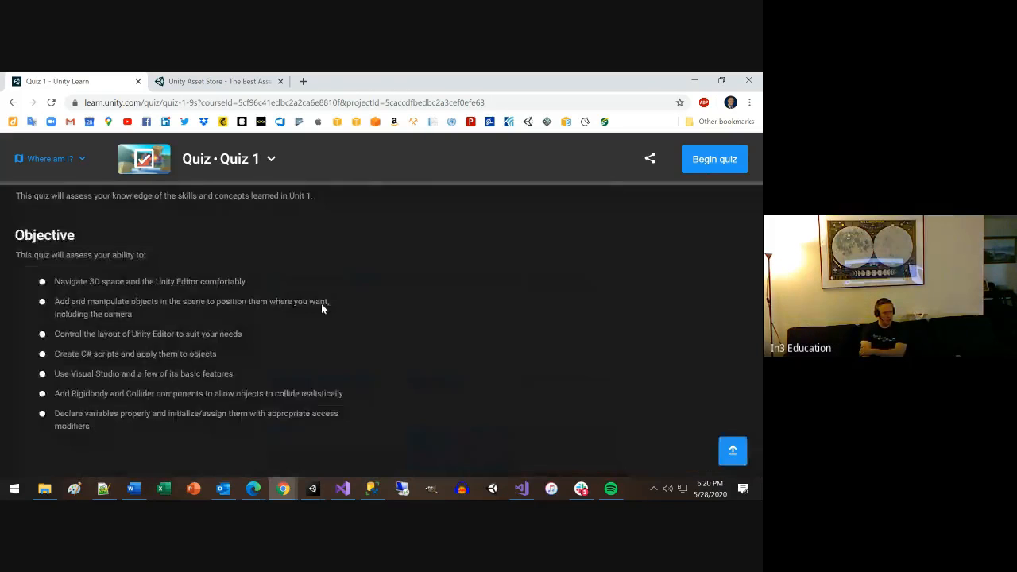
Open the quiz's parent project page, Unit 1 - Player Control, and examine its summary and lesson list.
{"action": "scroll", "coordinate": [321, 304], "scroll_direction": "up", "scroll_amount": 6}
{"action": "scroll", "coordinate": [150, 350], "scroll_direction": "down", "scroll_amount": 2}
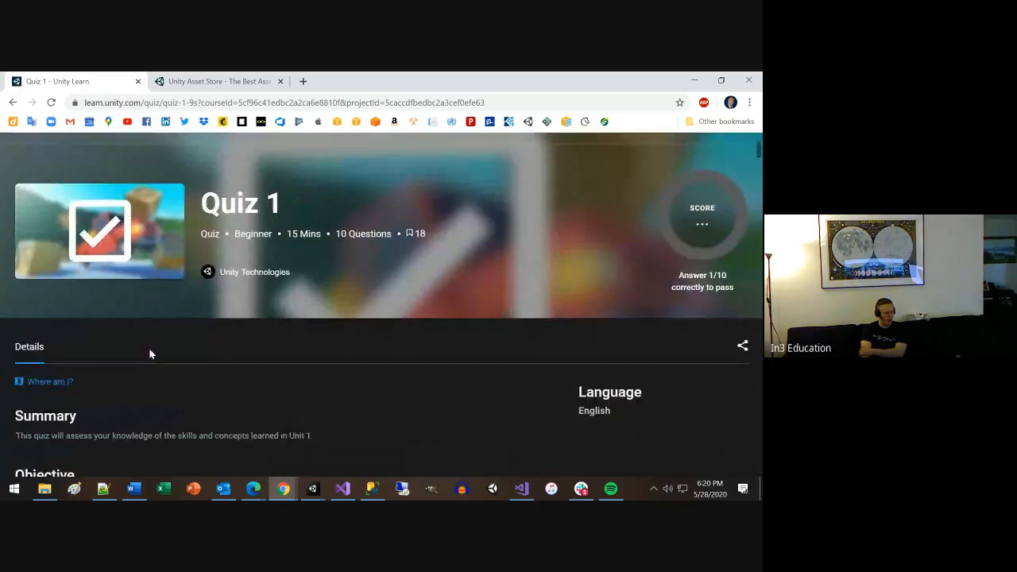
{"action": "scroll", "coordinate": [150, 353], "scroll_direction": "up", "scroll_amount": 2}
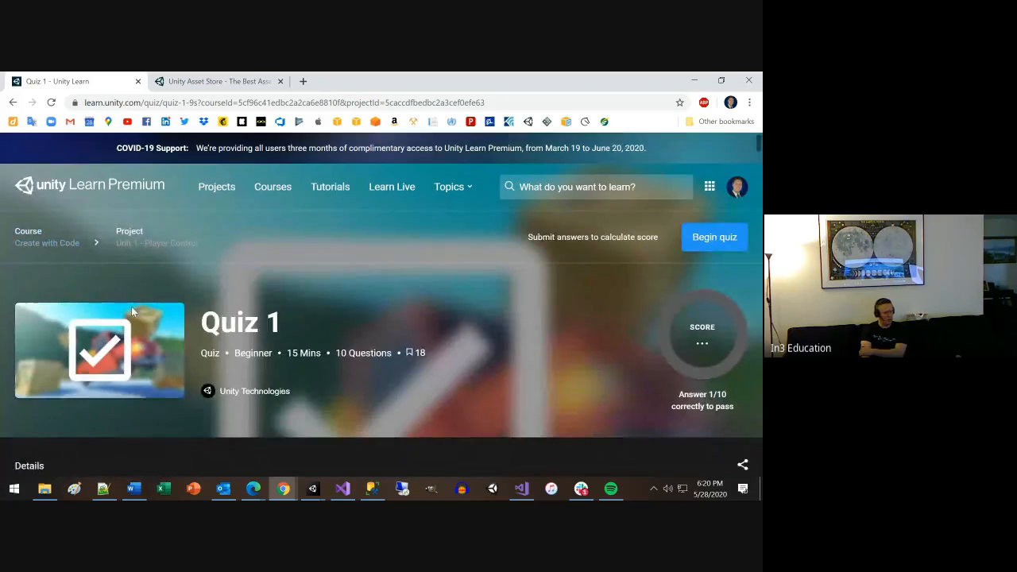
{"action": "scroll", "coordinate": [132, 312], "scroll_direction": "down", "scroll_amount": 2}
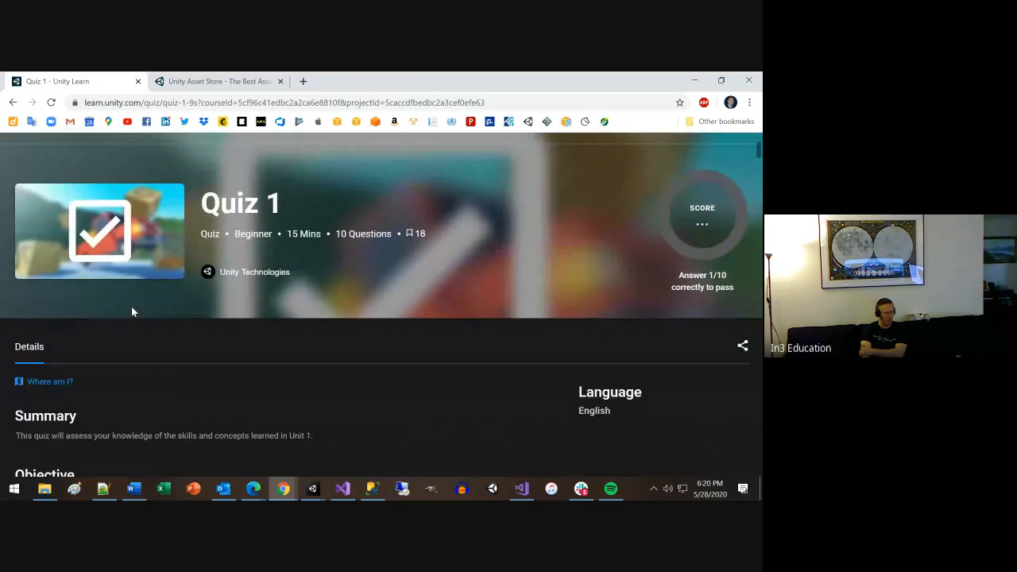
{"action": "scroll", "coordinate": [140, 253], "scroll_direction": "up", "scroll_amount": 2}
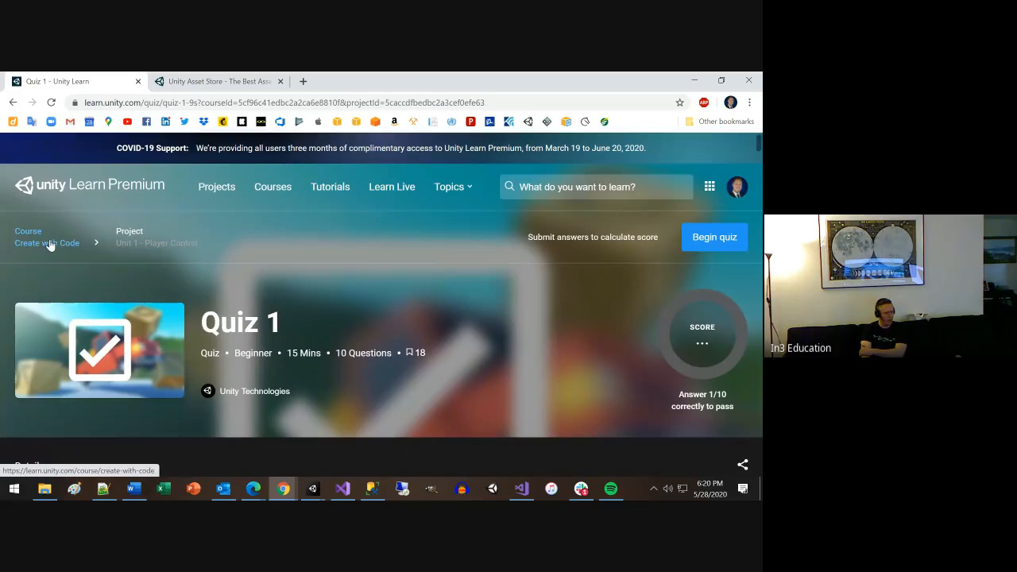
{"action": "left_click", "coordinate": [145, 245]}
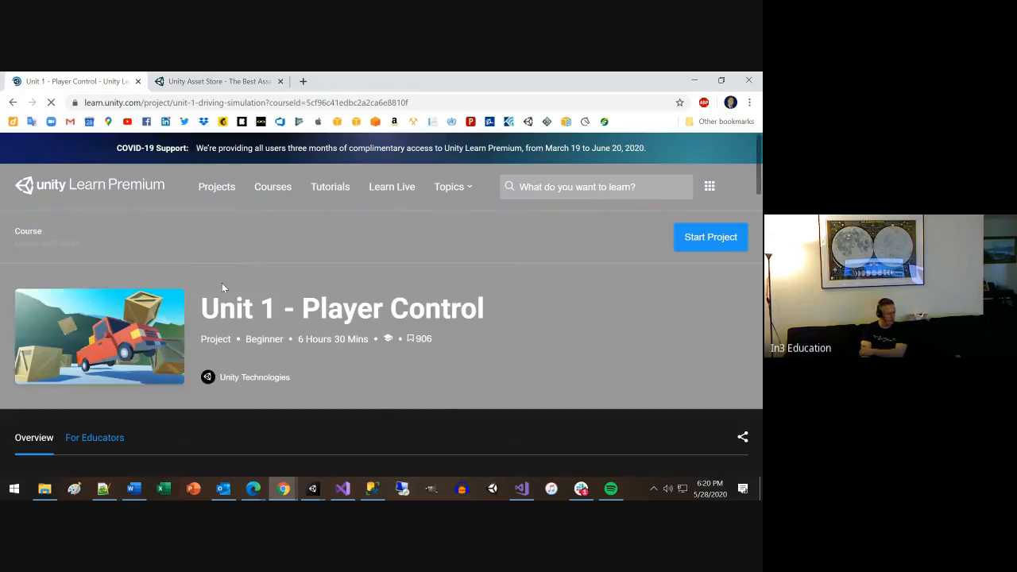
{"action": "scroll", "coordinate": [299, 321], "scroll_direction": "down", "scroll_amount": 2}
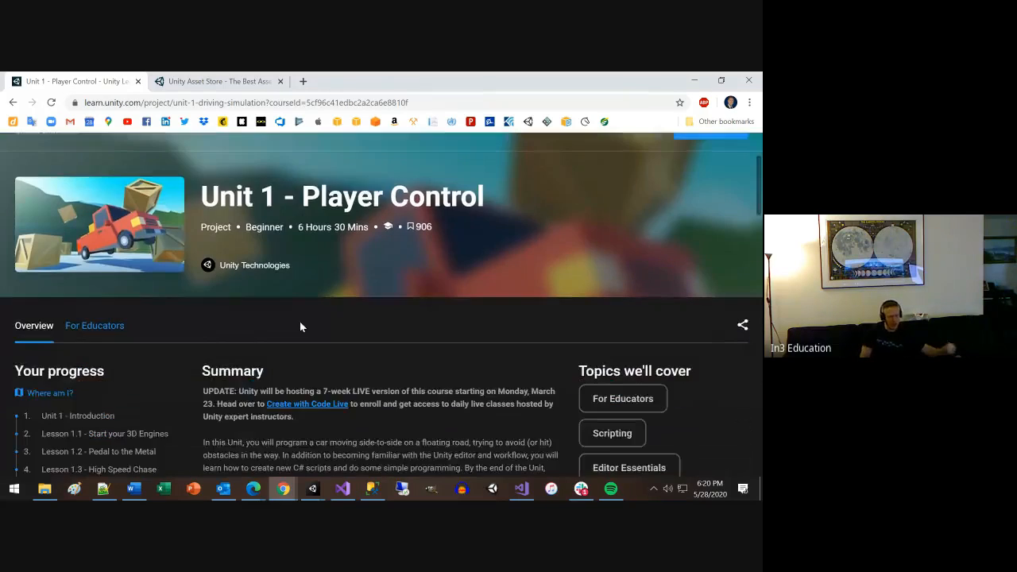
{"action": "scroll", "coordinate": [300, 321], "scroll_direction": "down", "scroll_amount": 1}
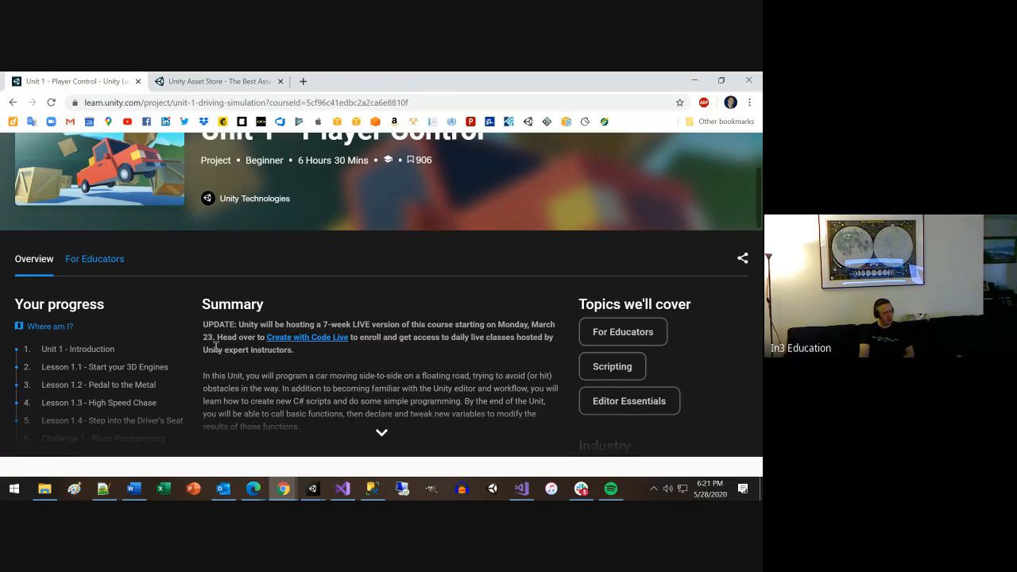
{"action": "scroll", "coordinate": [215, 350], "scroll_direction": "down", "scroll_amount": 1}
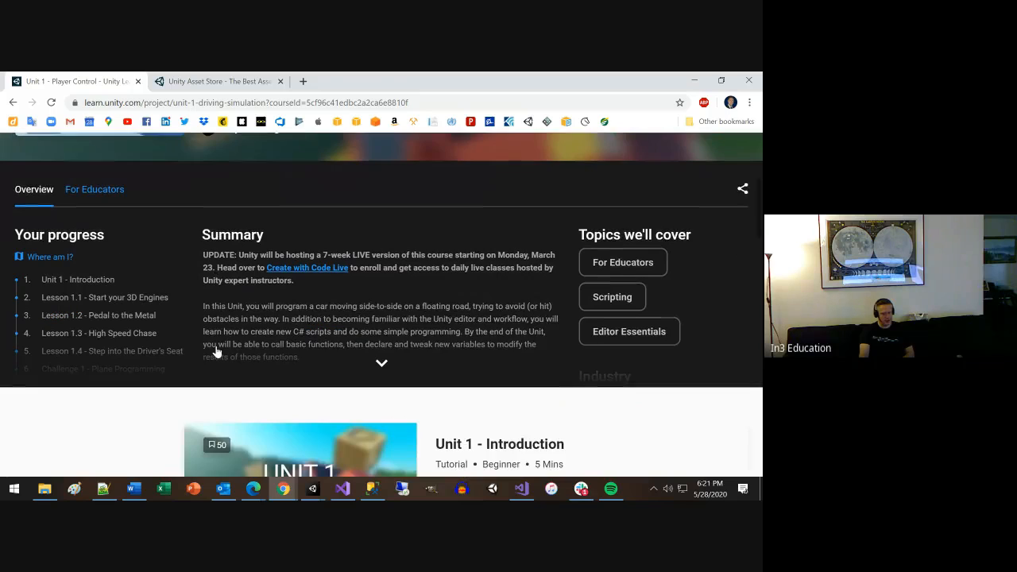
{"action": "scroll", "coordinate": [309, 312], "scroll_direction": "down", "scroll_amount": 1}
{"action": "scroll", "coordinate": [309, 314], "scroll_direction": "up", "scroll_amount": 1}
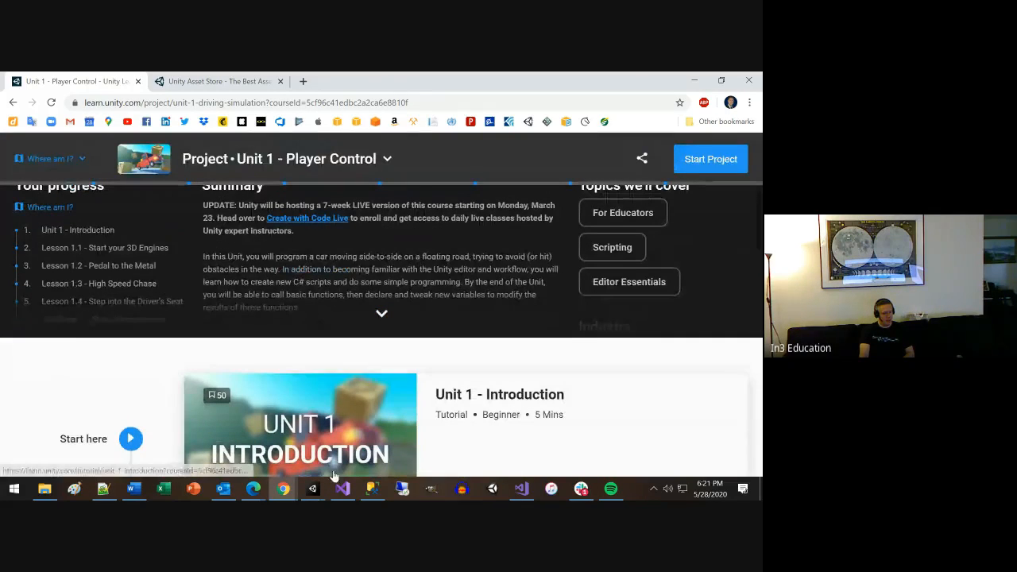
Switch to the Unity editor, show the Game view and the project assets, and look at the package import options.
{"action": "mouse_move", "coordinate": [313, 488]}
{"action": "left_click", "coordinate": [371, 449]}
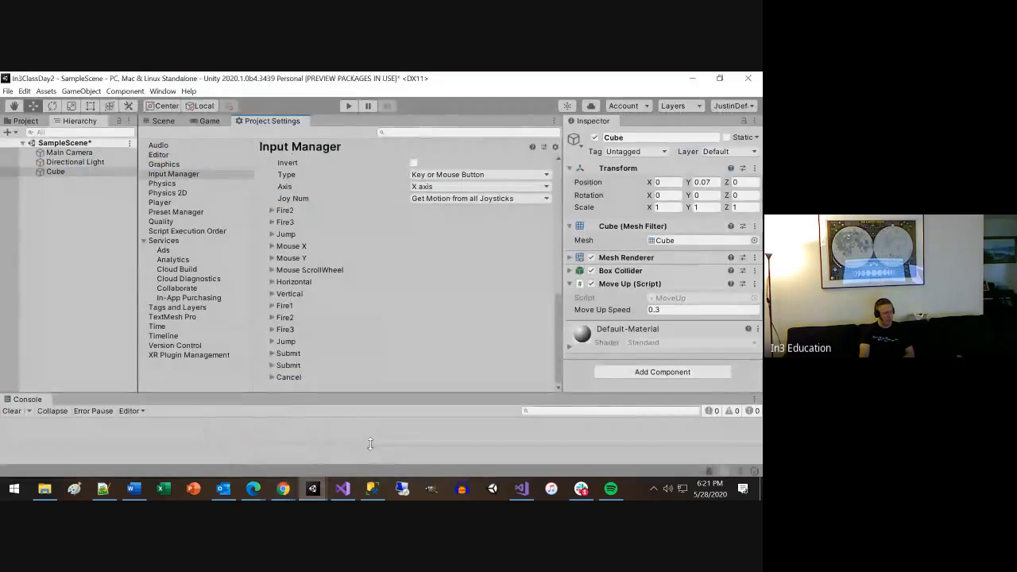
{"action": "left_click", "coordinate": [208, 121]}
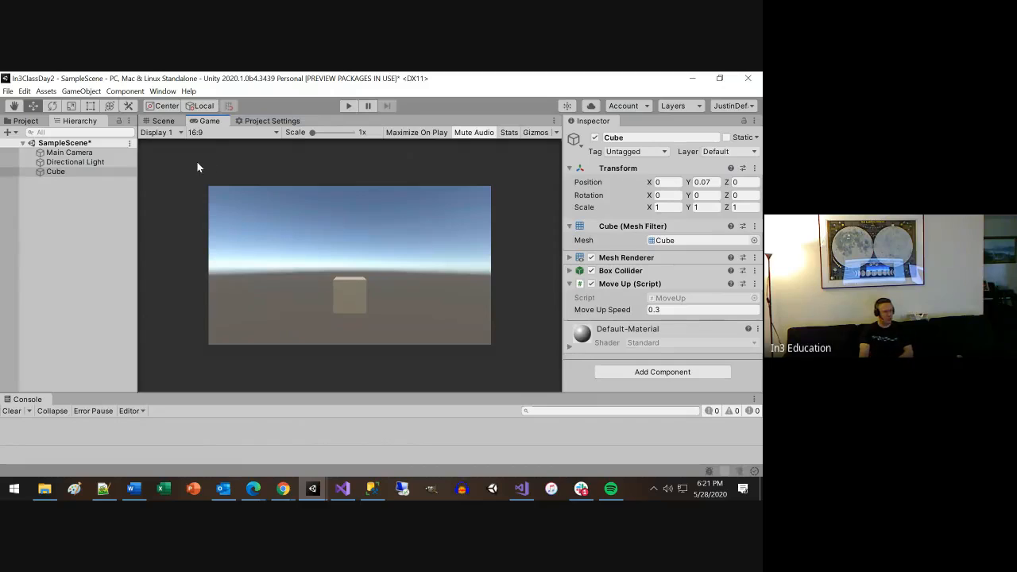
{"action": "left_click", "coordinate": [25, 121]}
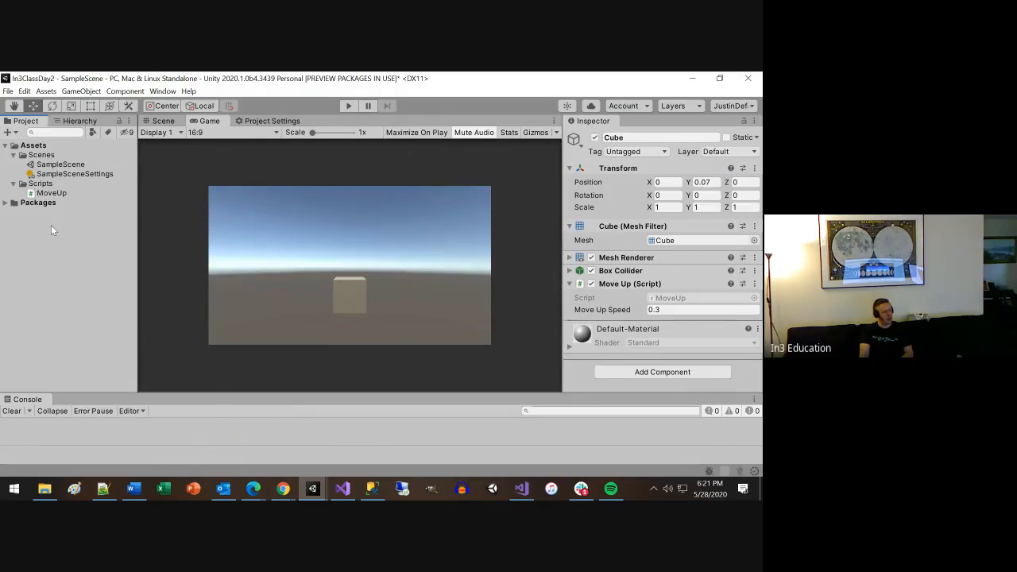
{"action": "right_click", "coordinate": [51, 193]}
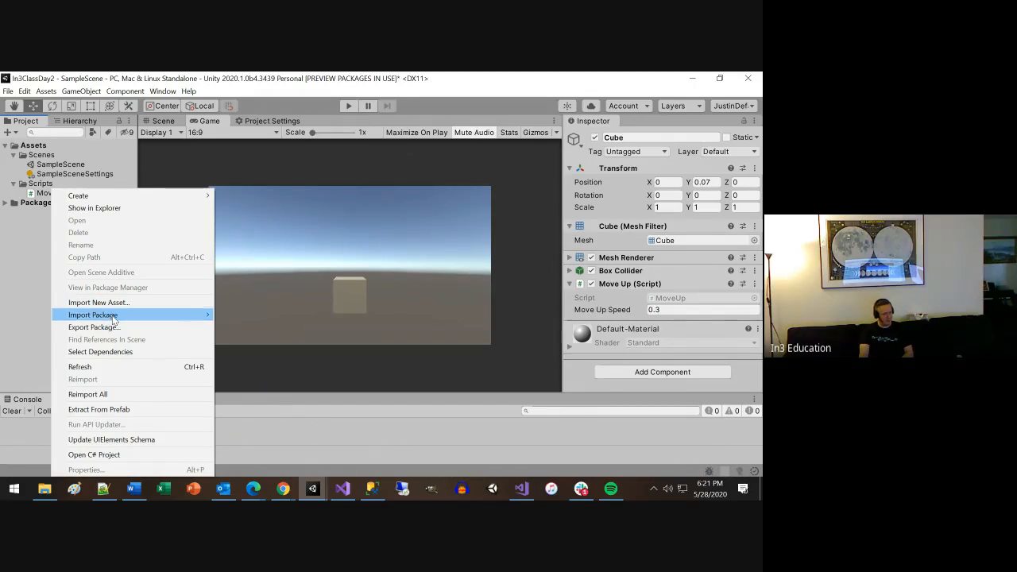
{"action": "mouse_move", "coordinate": [113, 320]}
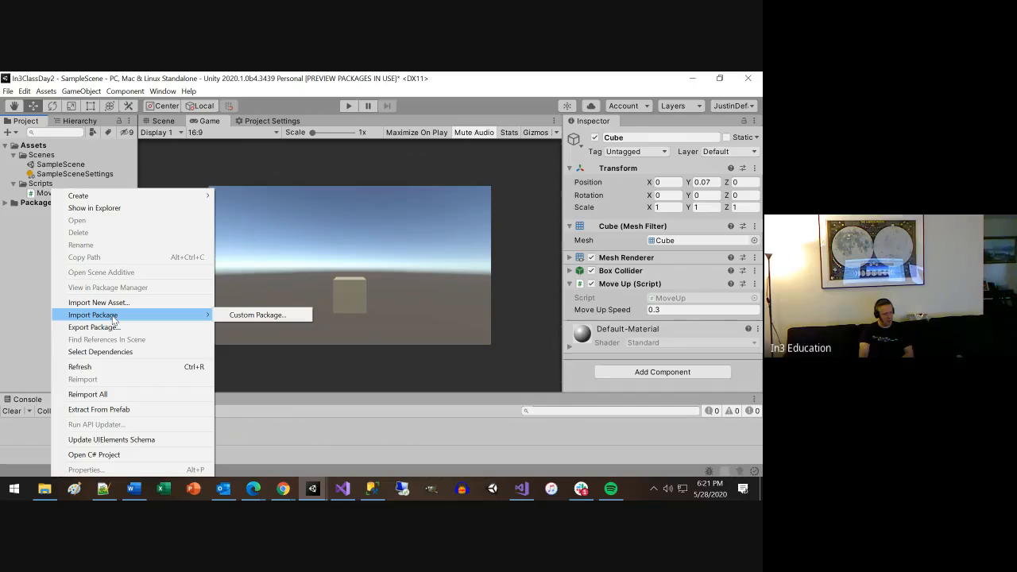
{"action": "left_click", "coordinate": [347, 304]}
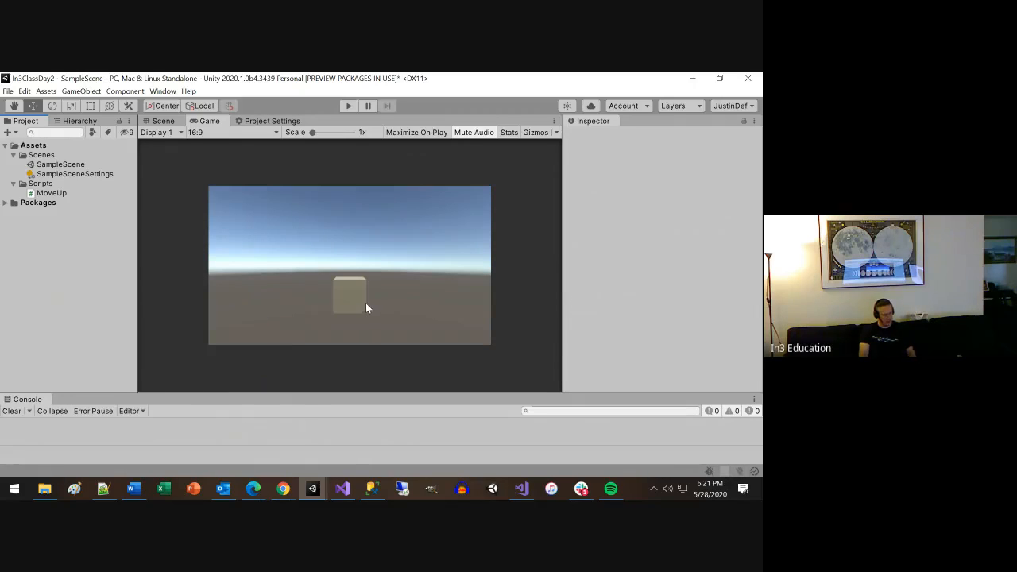
Show the Scene view, select the Cube in the scene hierarchy and expand its Mesh Renderer component.
{"action": "left_click", "coordinate": [163, 121]}
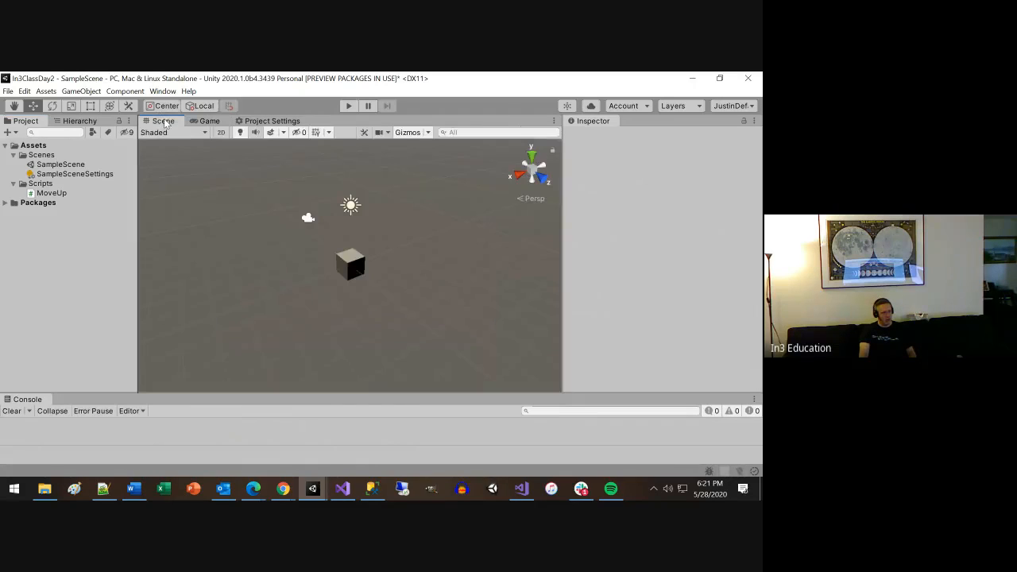
{"action": "scroll", "coordinate": [390, 293], "scroll_direction": "up", "scroll_amount": 5}
{"action": "scroll", "coordinate": [357, 262], "scroll_direction": "down", "scroll_amount": 2}
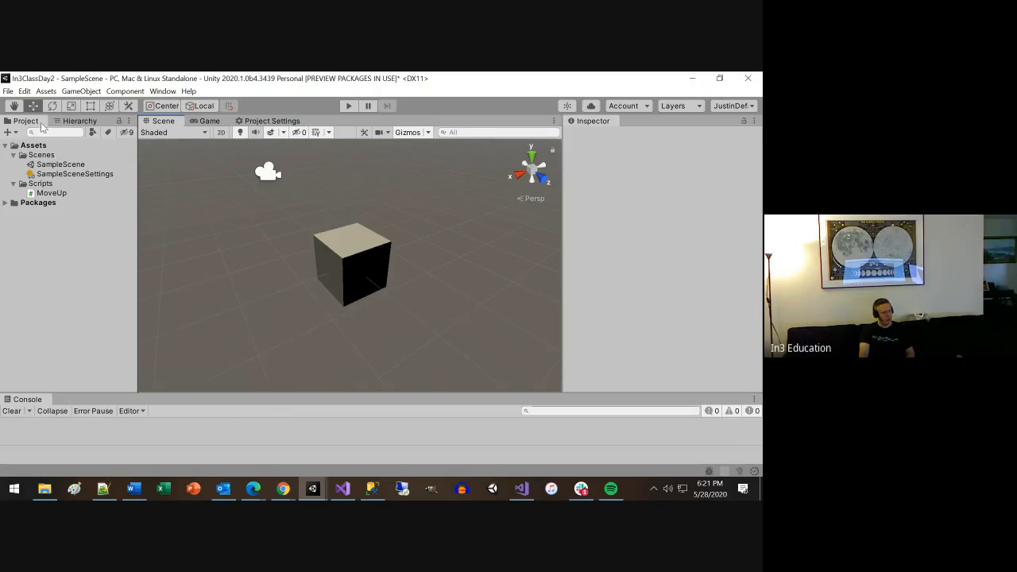
{"action": "left_click", "coordinate": [74, 120]}
{"action": "left_click", "coordinate": [57, 170]}
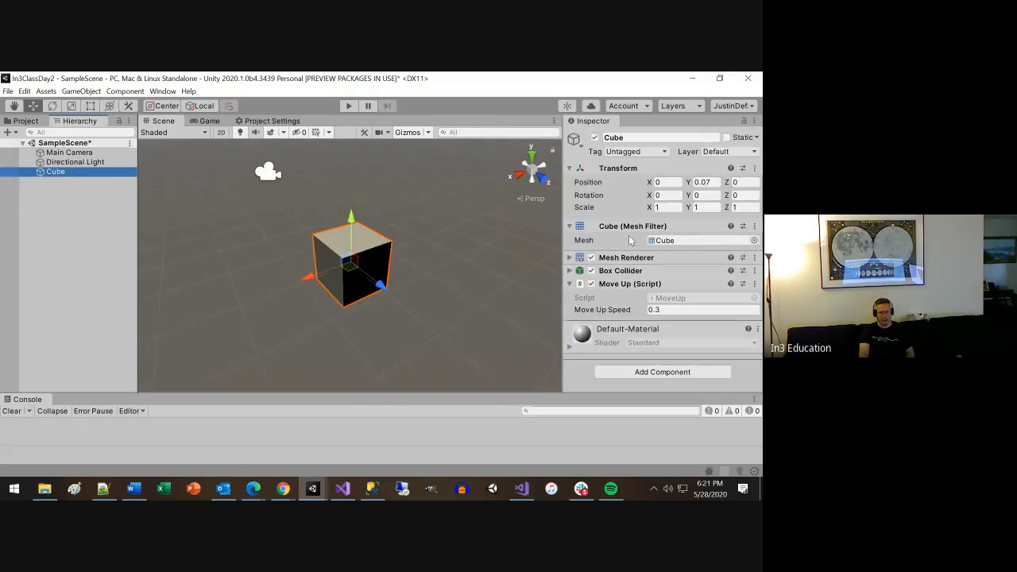
{"action": "left_click", "coordinate": [568, 257]}
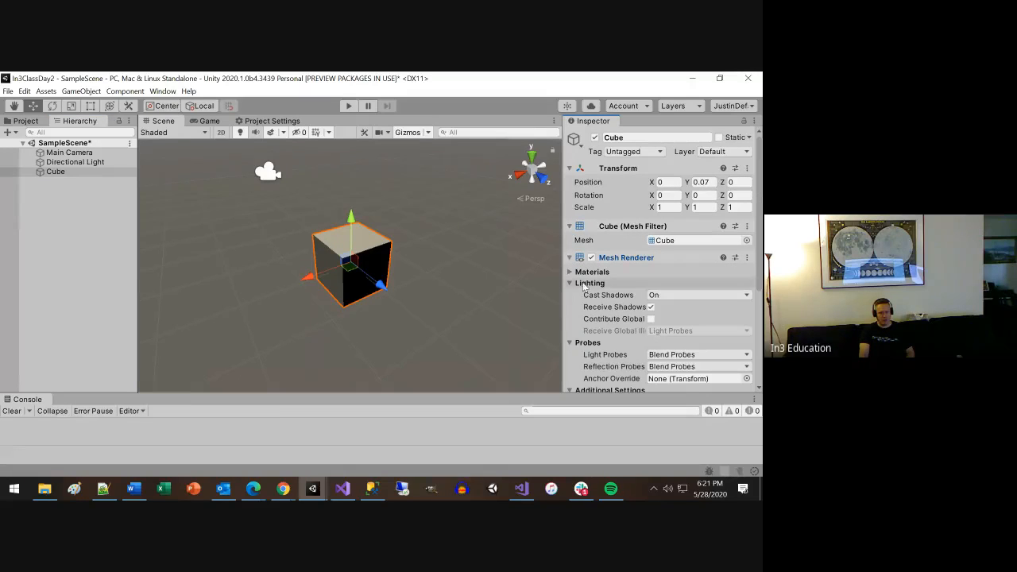
Expand the Cube's Materials list, locate the material assigned to Element 0, and clear the object selection.
{"action": "left_click", "coordinate": [570, 271]}
{"action": "left_click", "coordinate": [684, 298]}
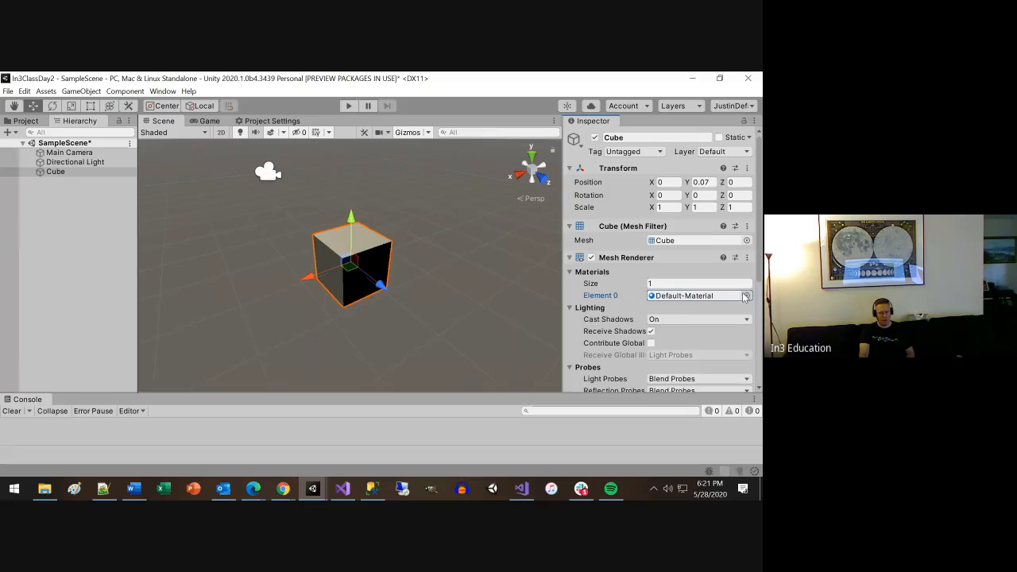
{"action": "right_click", "coordinate": [62, 197]}
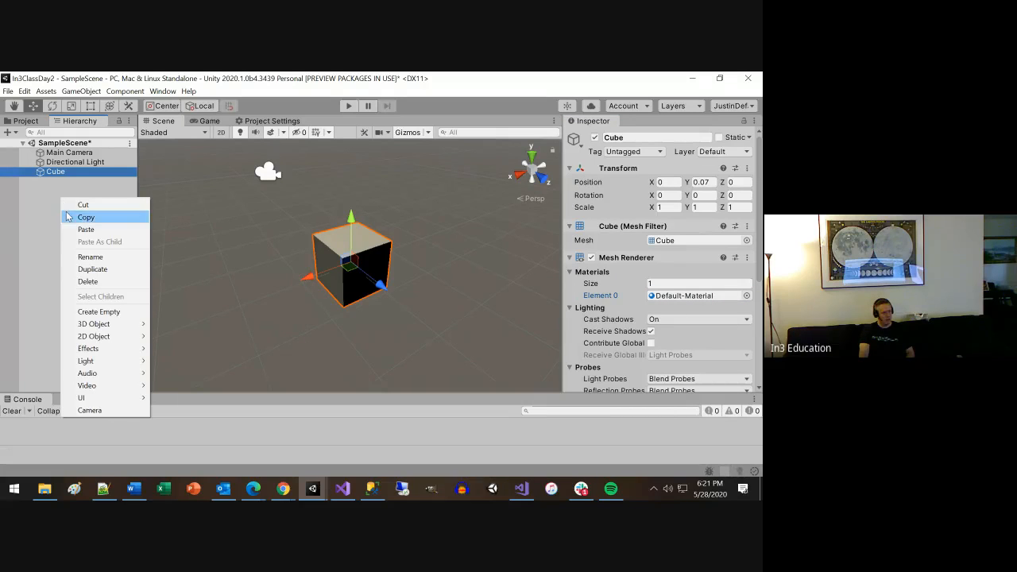
{"action": "left_click", "coordinate": [43, 242]}
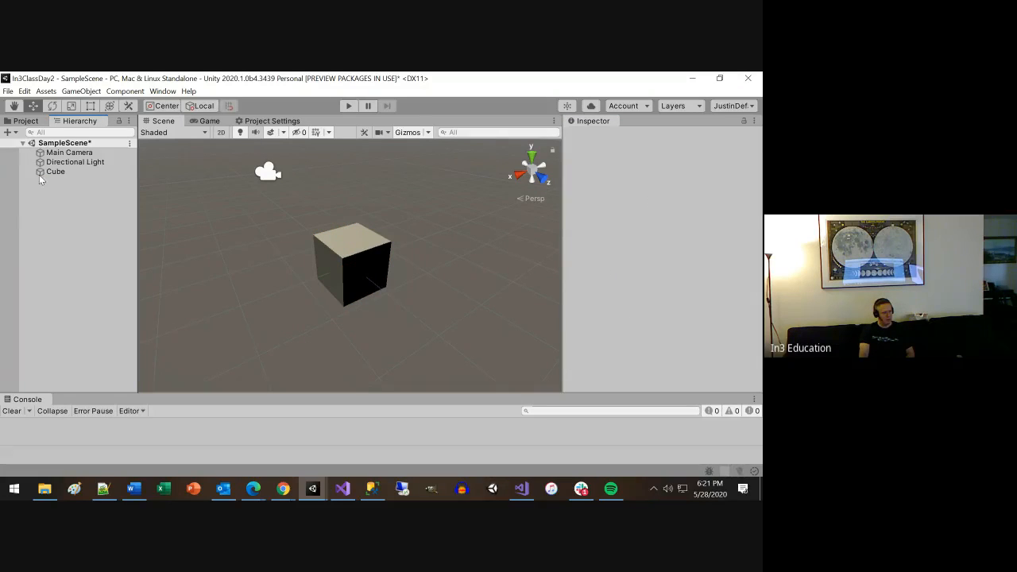
Rearrange the Hierarchy beside the Scene view, then load the saved JustinDefault editor layout.
{"action": "left_click_drag", "start_coordinate": [138, 204], "coordinate": [196, 201]}
{"action": "left_click_drag", "start_coordinate": [89, 119], "coordinate": [146, 125]}
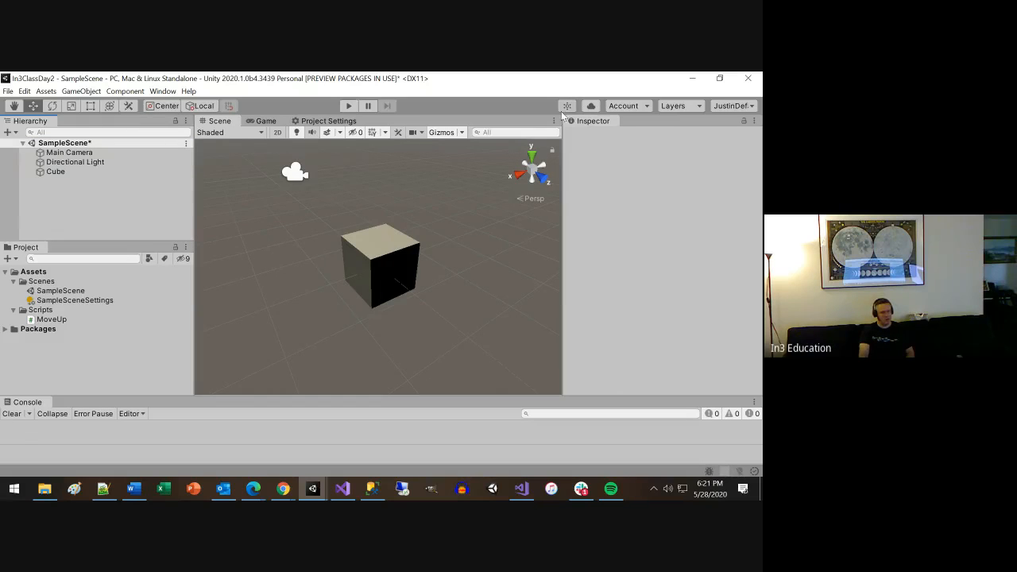
{"action": "left_click", "coordinate": [752, 105]}
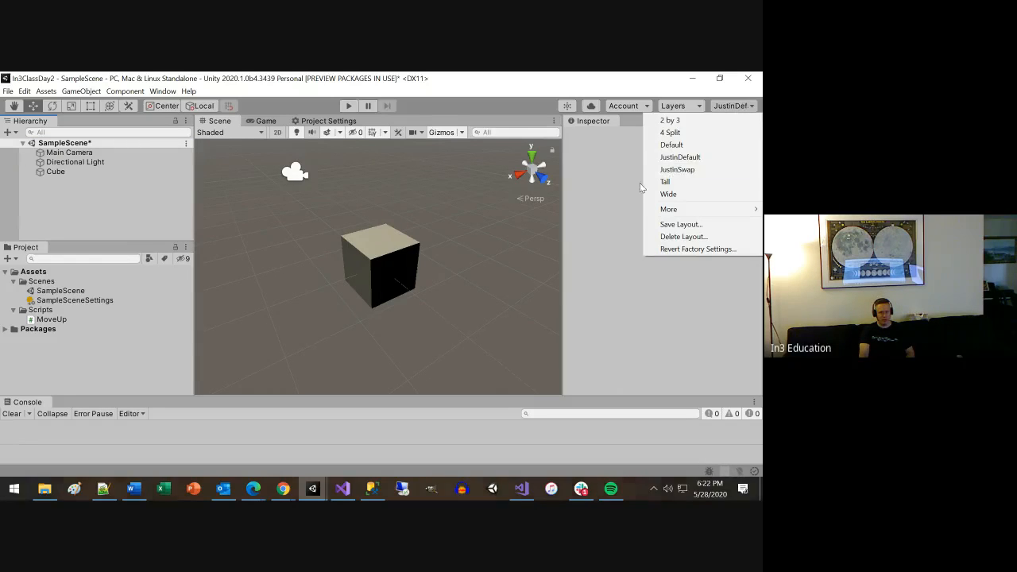
{"action": "left_click", "coordinate": [676, 158]}
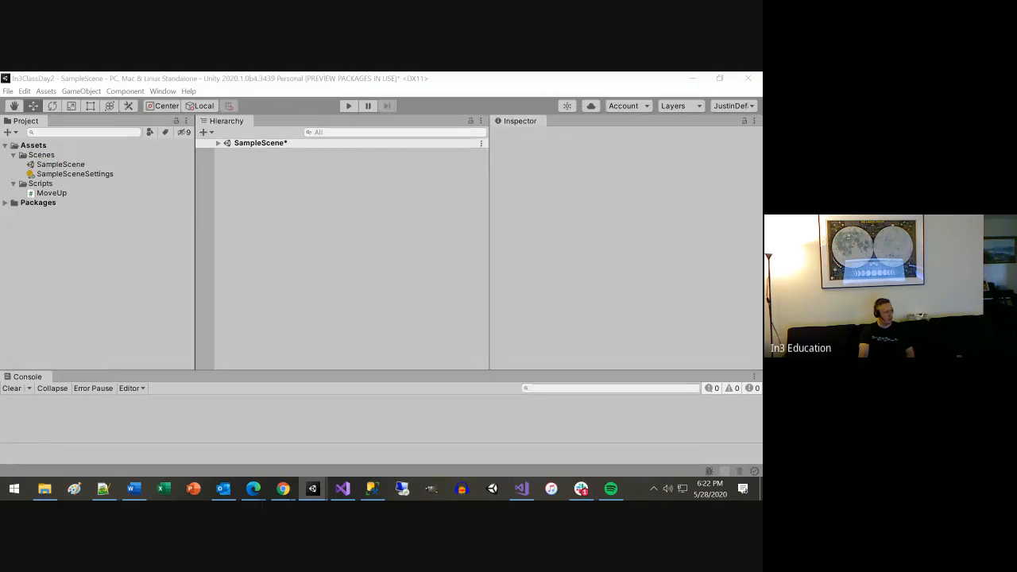
Resize the editor layout with narrow Project, Hierarchy and Inspector areas and a wide Game view.
{"action": "left_click_drag", "start_coordinate": [367, 188], "coordinate": [457, 198]}
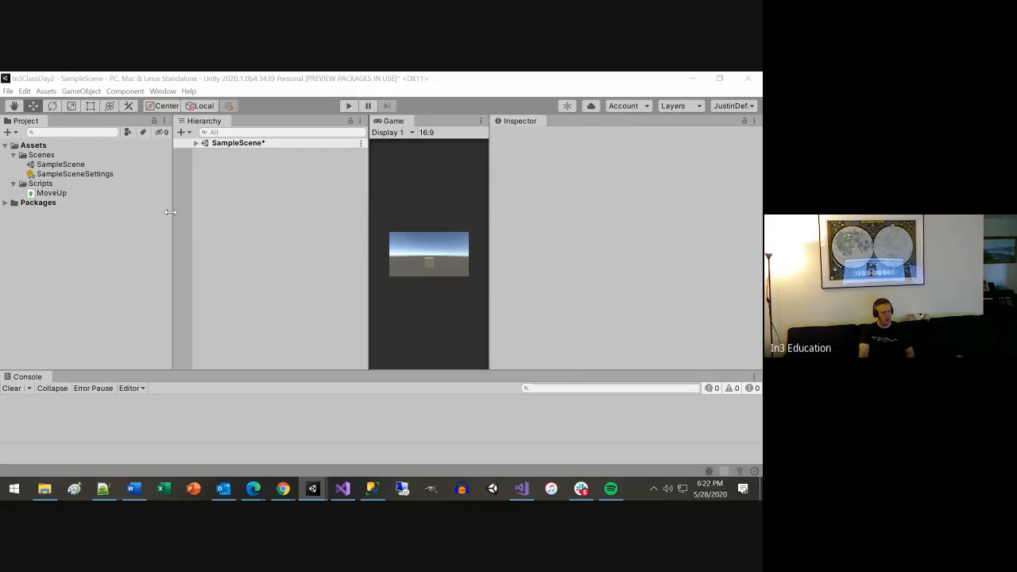
{"action": "left_click_drag", "start_coordinate": [169, 212], "coordinate": [137, 213]}
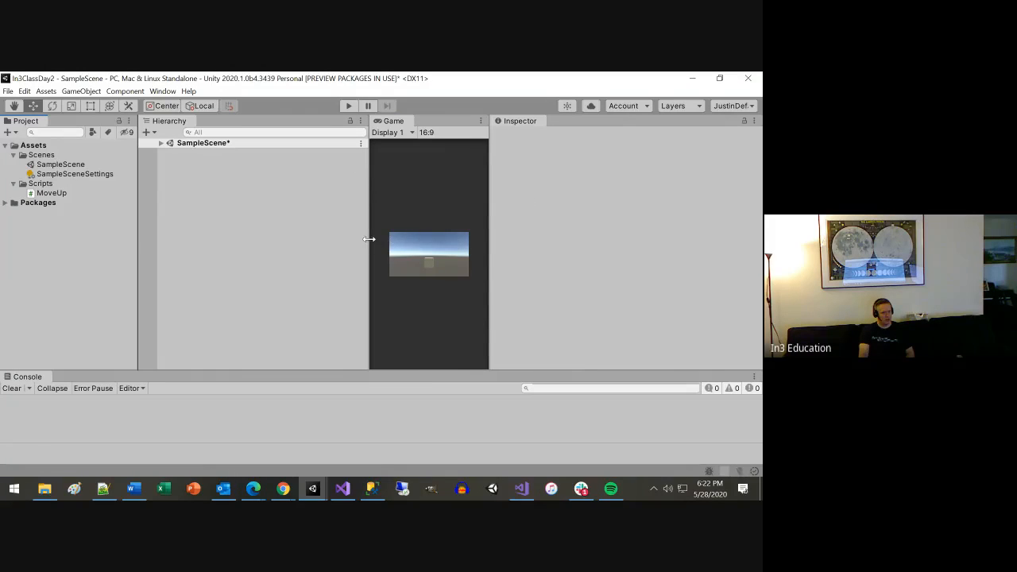
{"action": "left_click_drag", "start_coordinate": [370, 238], "coordinate": [140, 235]}
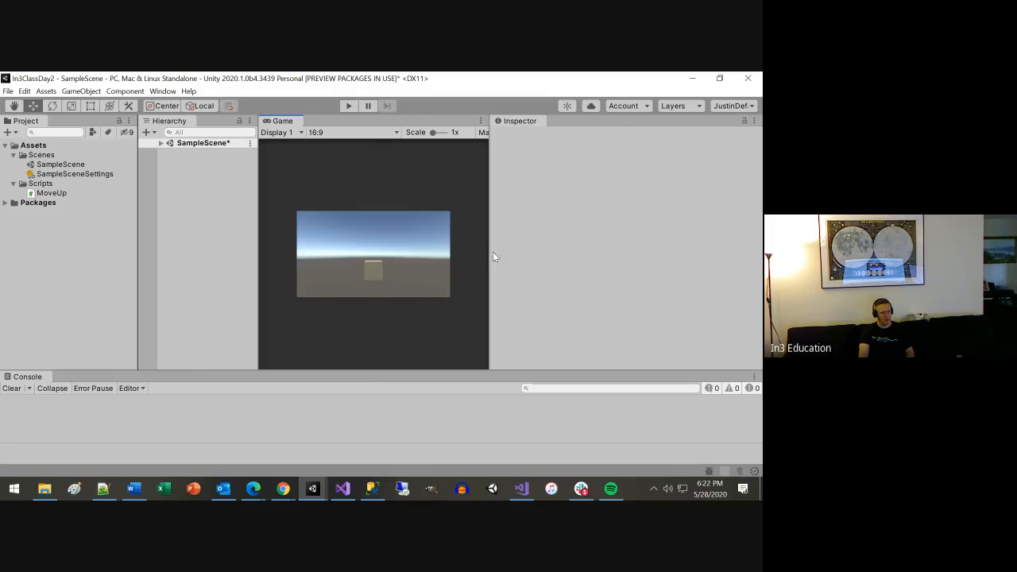
{"action": "left_click_drag", "start_coordinate": [486, 255], "coordinate": [597, 258]}
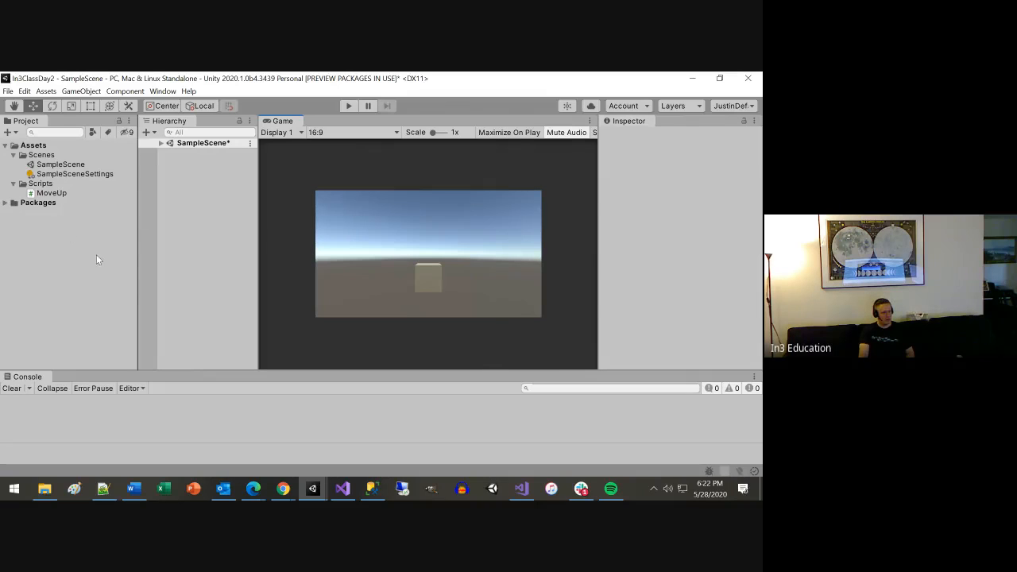
Collapse the Scenes and Scripts folders and create a new folder named Materials inside Assets.
{"action": "left_click", "coordinate": [13, 156]}
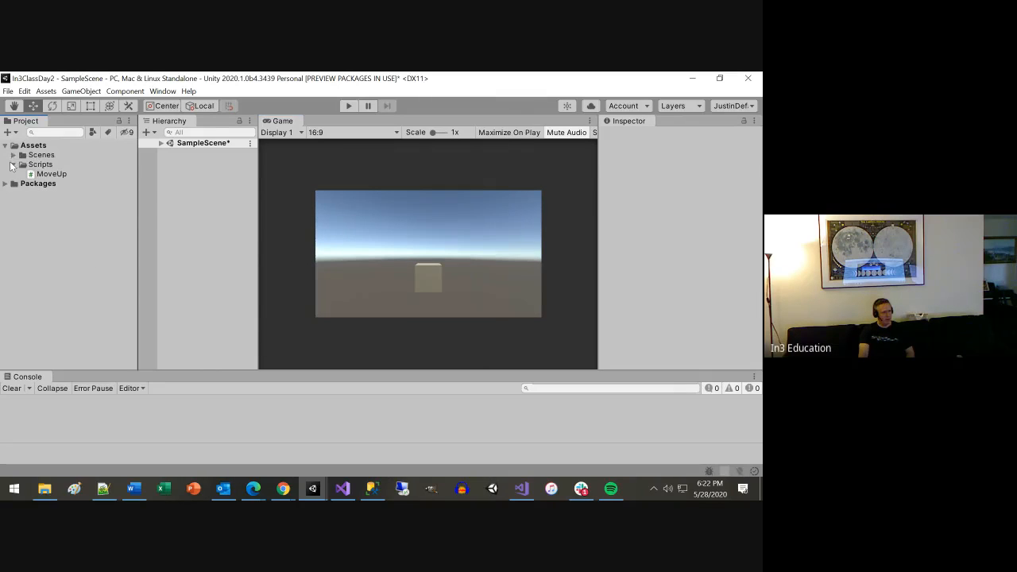
{"action": "left_click", "coordinate": [13, 164]}
{"action": "left_click", "coordinate": [24, 147]}
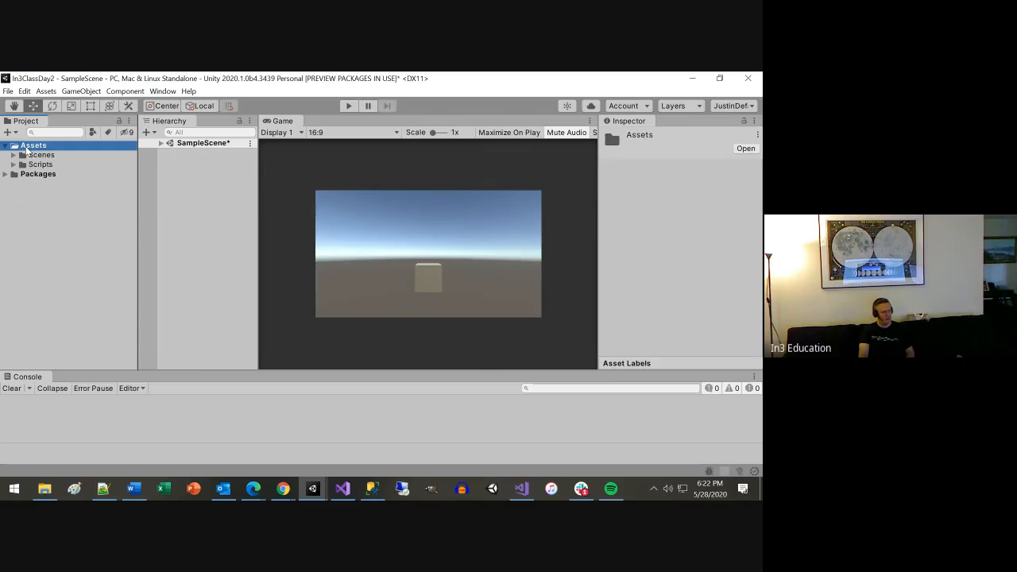
{"action": "right_click", "coordinate": [25, 148]}
{"action": "mouse_move", "coordinate": [174, 155]}
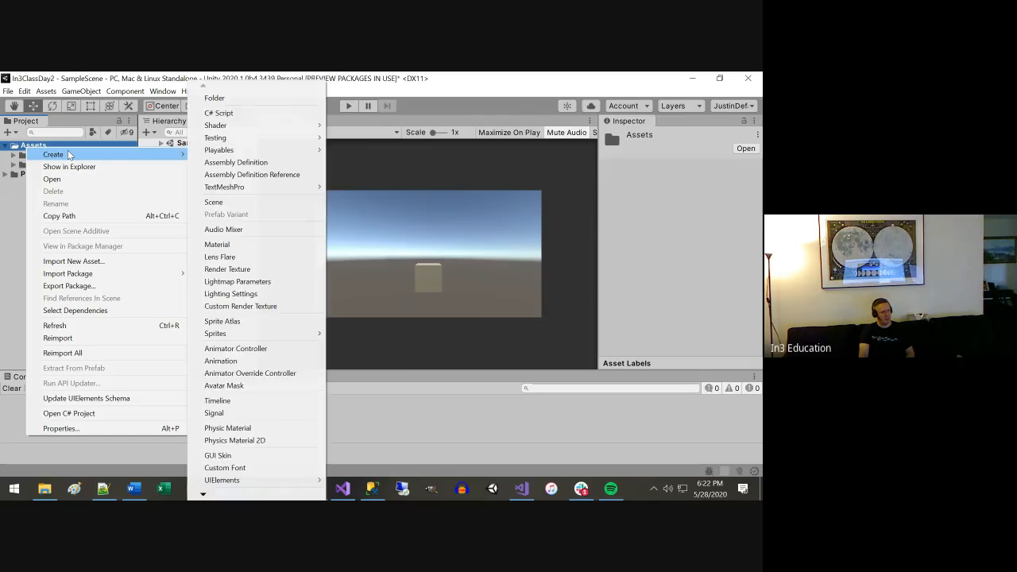
{"action": "left_click", "coordinate": [215, 98]}
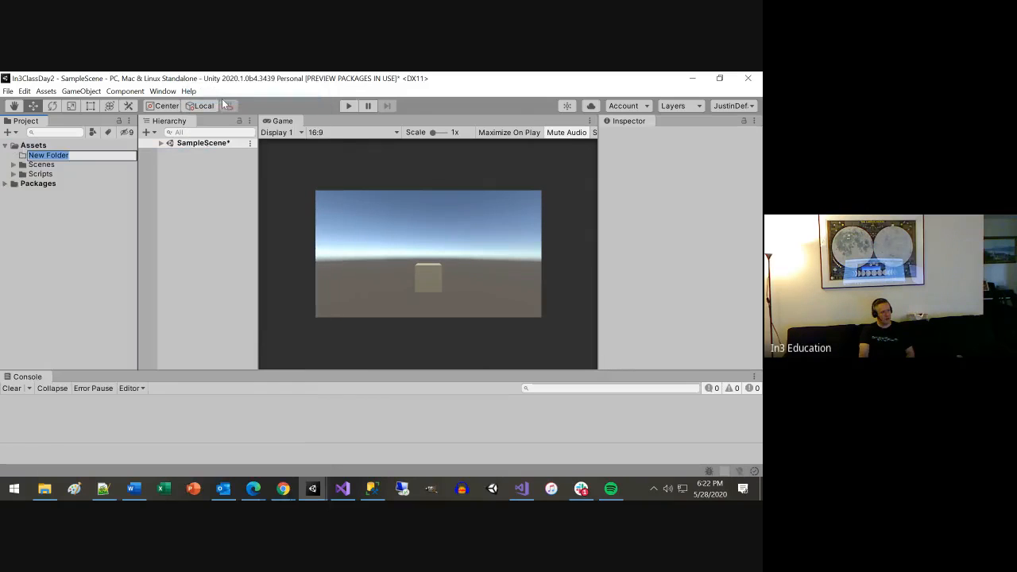
{"action": "type", "text": "Materials"}
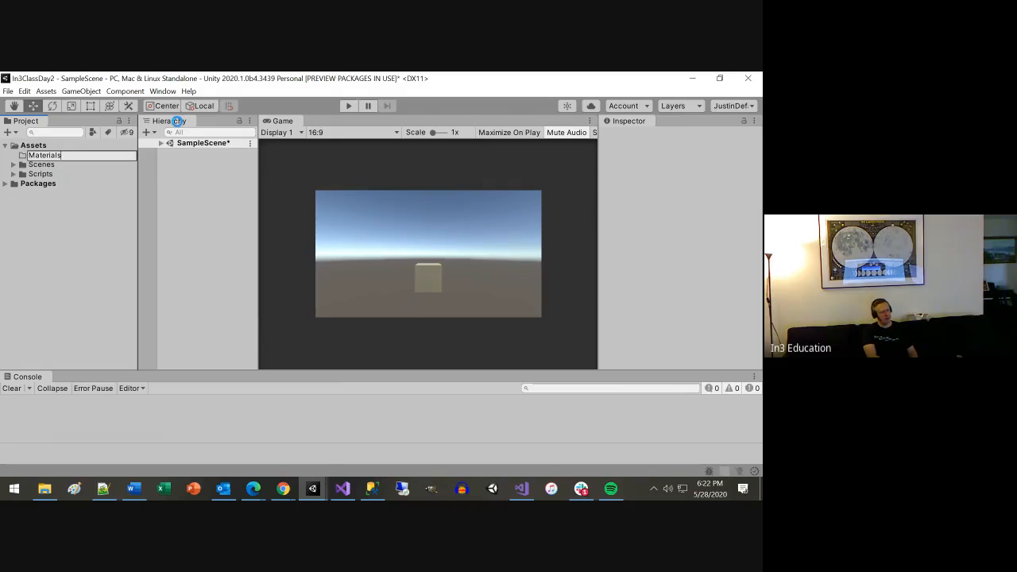
{"action": "key", "text": "Return"}
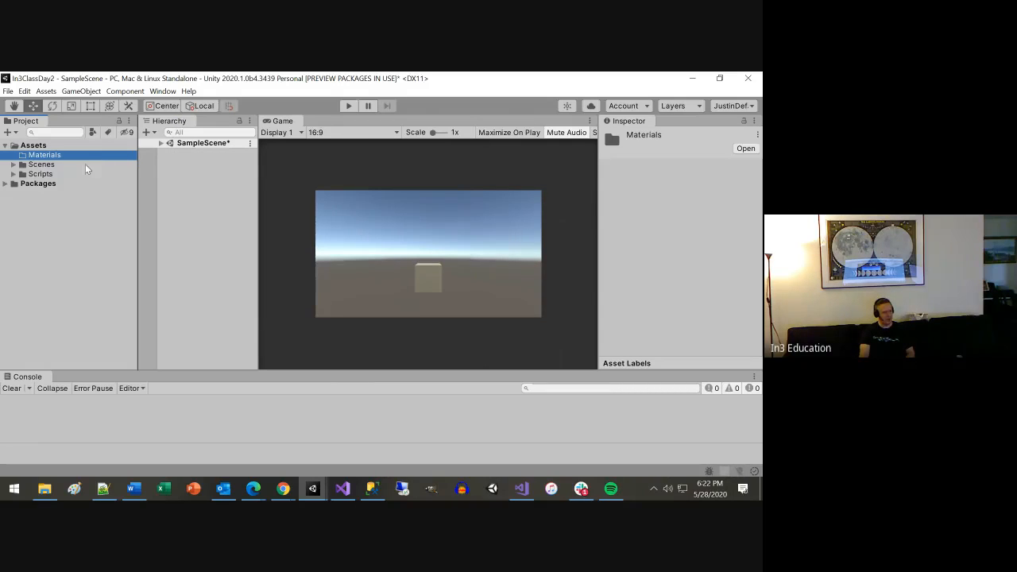
Examine the contents of the Scenes and Scripts folders in the project's Assets.
{"action": "left_click", "coordinate": [14, 165]}
{"action": "left_click", "coordinate": [14, 165]}
{"action": "left_click", "coordinate": [42, 165]}
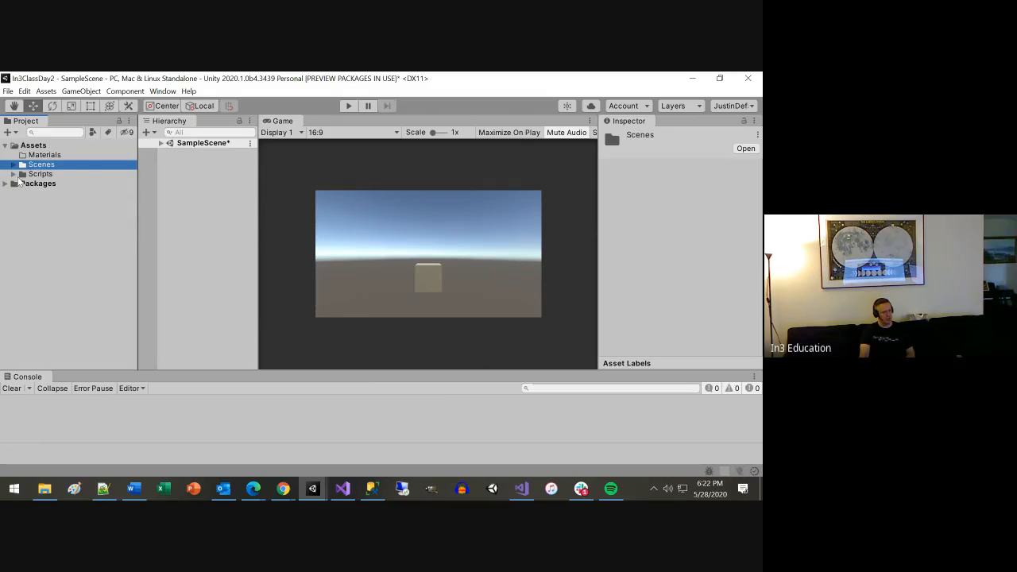
{"action": "left_click", "coordinate": [13, 174]}
{"action": "left_click", "coordinate": [13, 174]}
{"action": "left_click", "coordinate": [44, 175]}
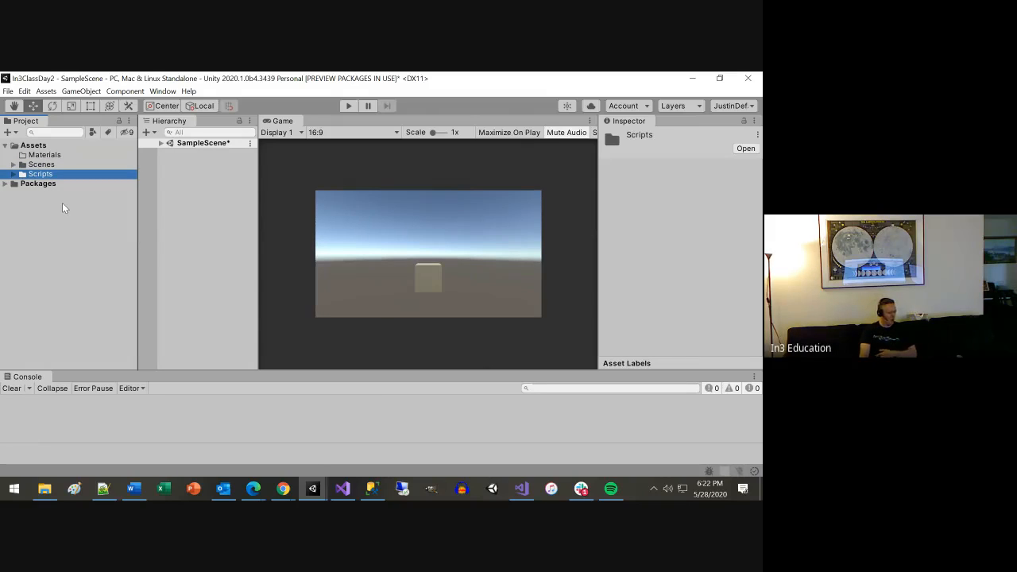
Create a new folder named Resources inside the Assets folder.
{"action": "left_click", "coordinate": [36, 147]}
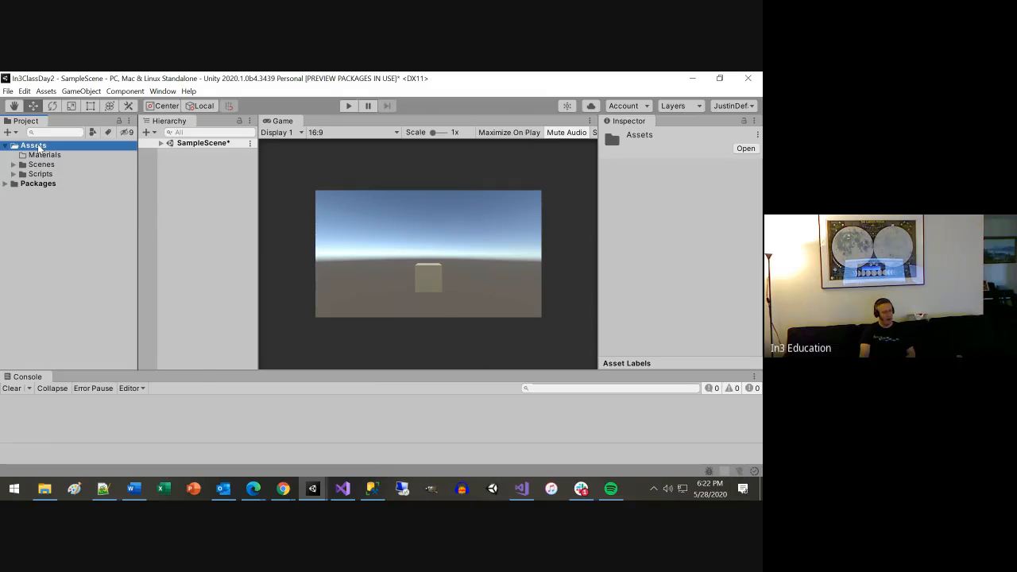
{"action": "right_click", "coordinate": [38, 147]}
{"action": "mouse_move", "coordinate": [90, 156]}
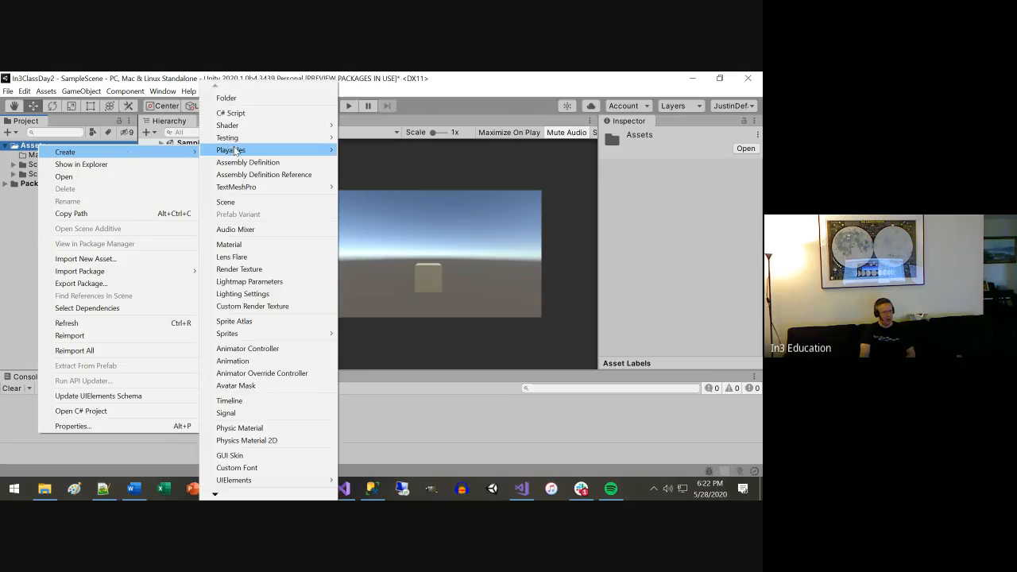
{"action": "left_click", "coordinate": [226, 97]}
{"action": "type", "text": "Resources"}
{"action": "key", "text": "Return"}
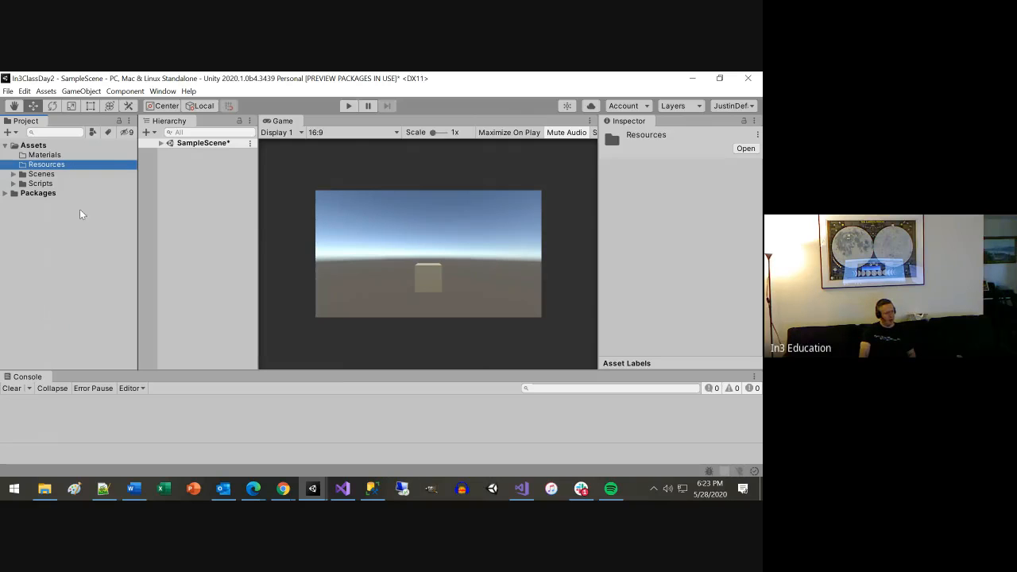
Create a new folder named StreamingAssets inside the Assets folder.
{"action": "right_click", "coordinate": [34, 147]}
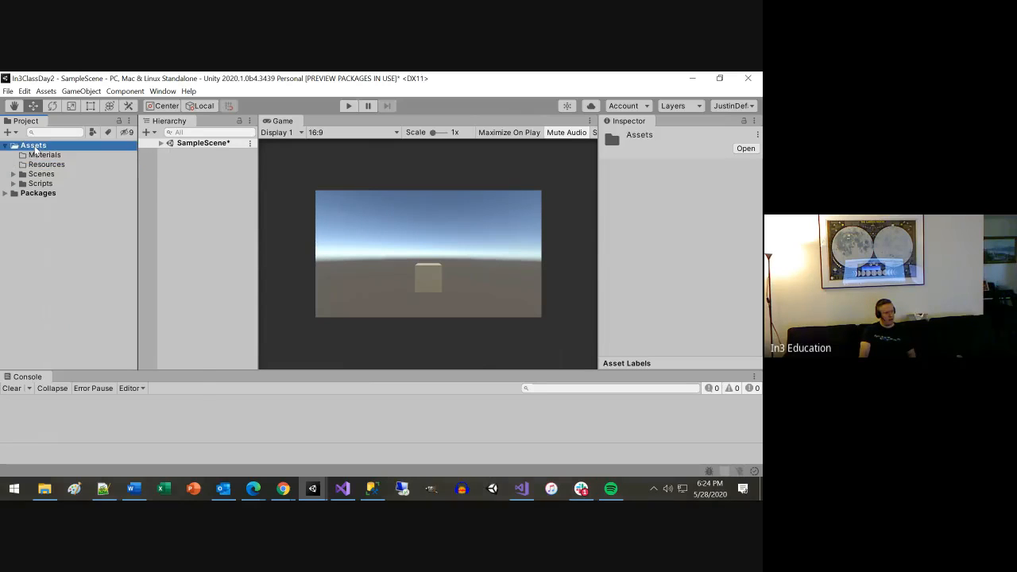
{"action": "mouse_move", "coordinate": [70, 158]}
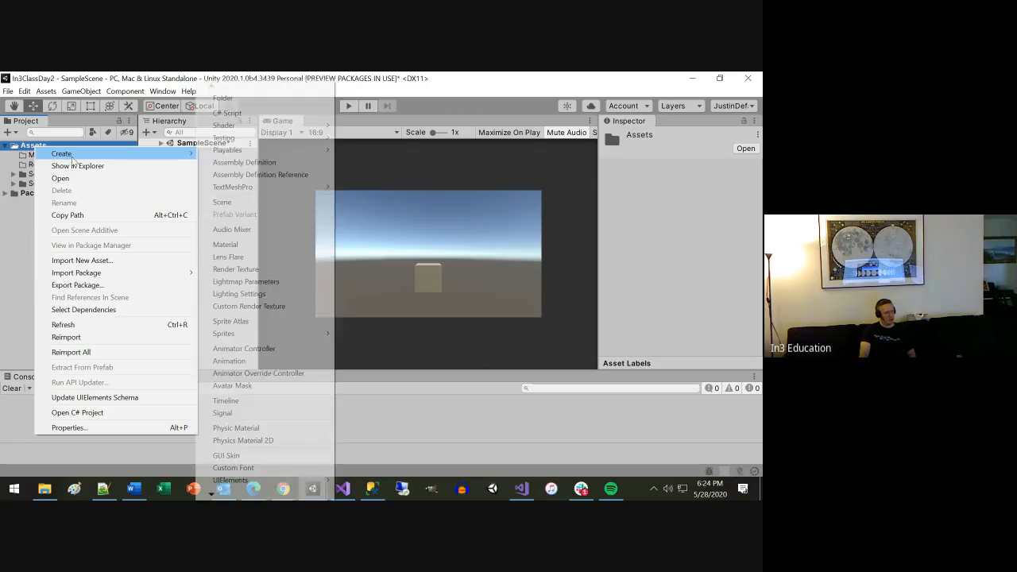
{"action": "left_click", "coordinate": [223, 99]}
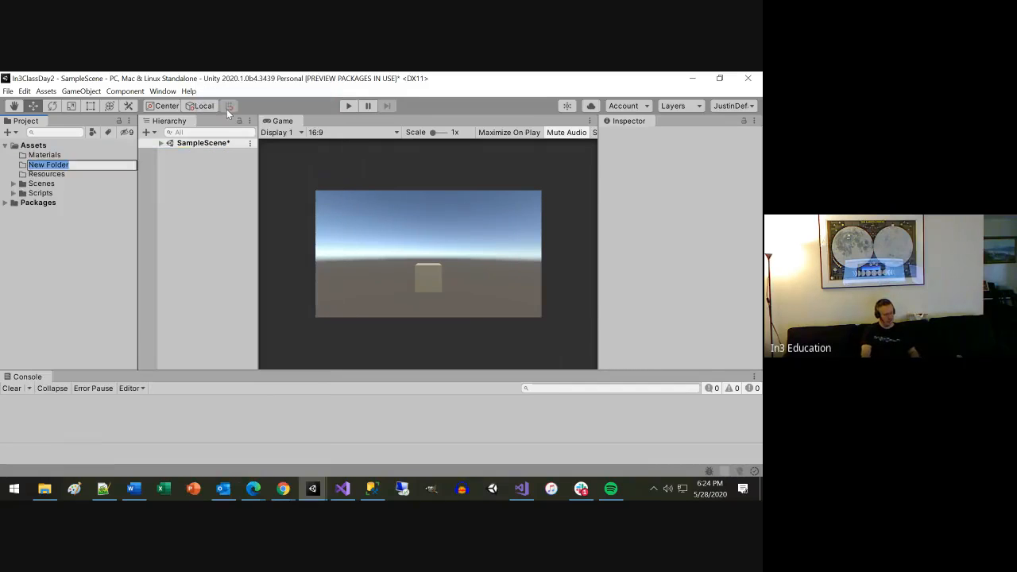
{"action": "type", "text": "StreamingAssets"}
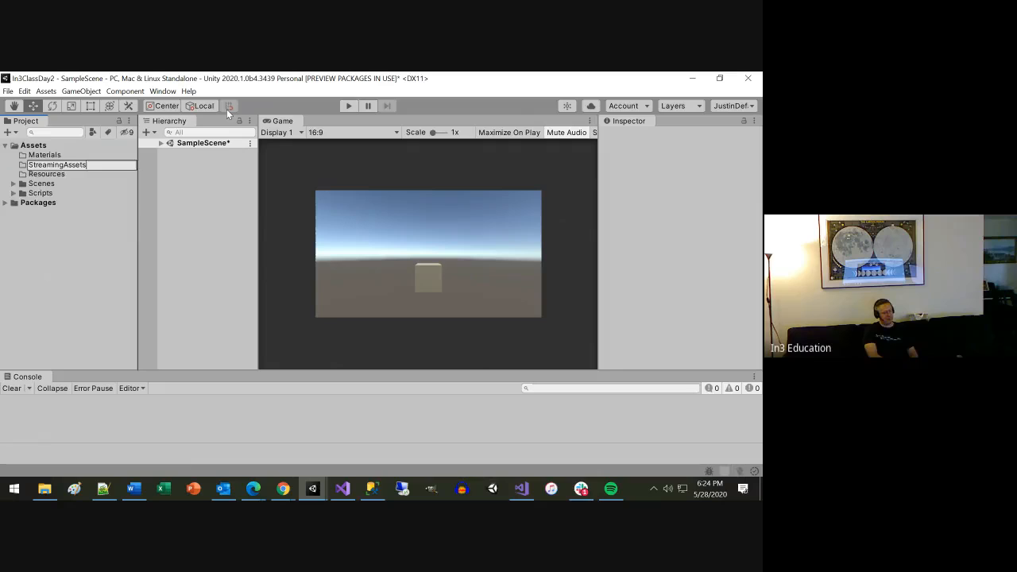
{"action": "key", "text": "Return"}
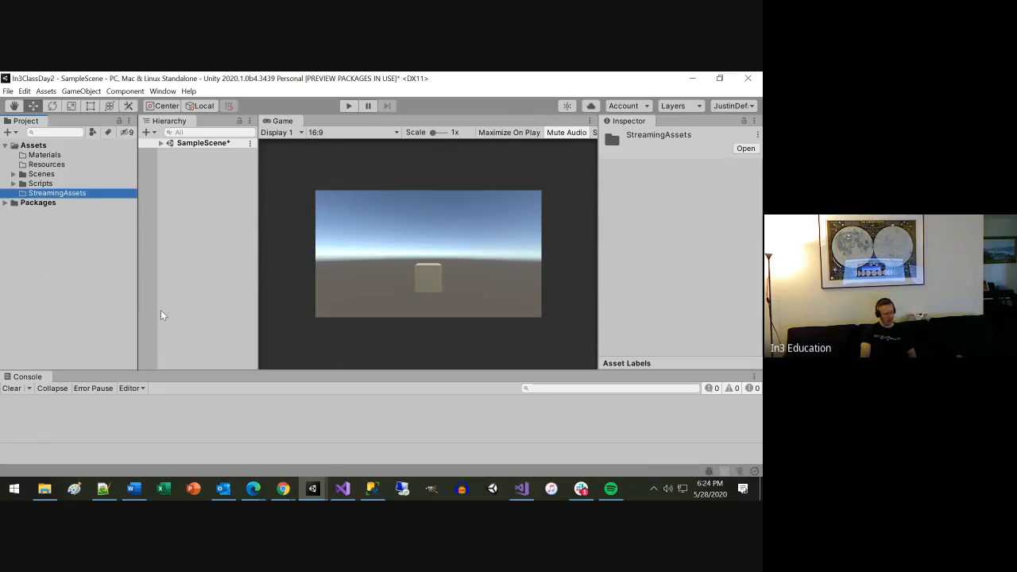
Create a new folder named Editor inside the Assets folder and slightly widen the Inspector.
{"action": "left_click", "coordinate": [39, 147]}
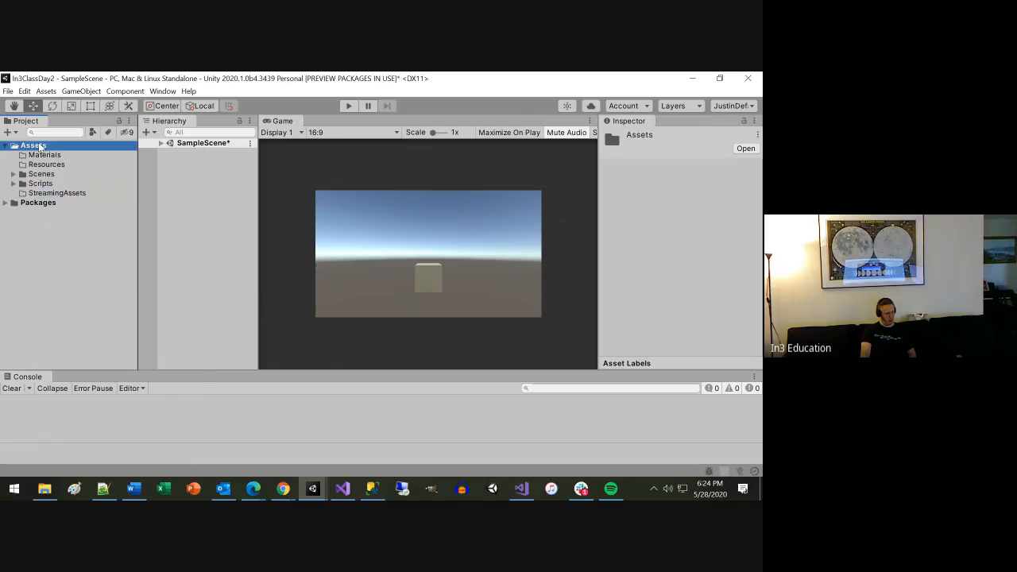
{"action": "right_click", "coordinate": [39, 147]}
{"action": "mouse_move", "coordinate": [80, 155]}
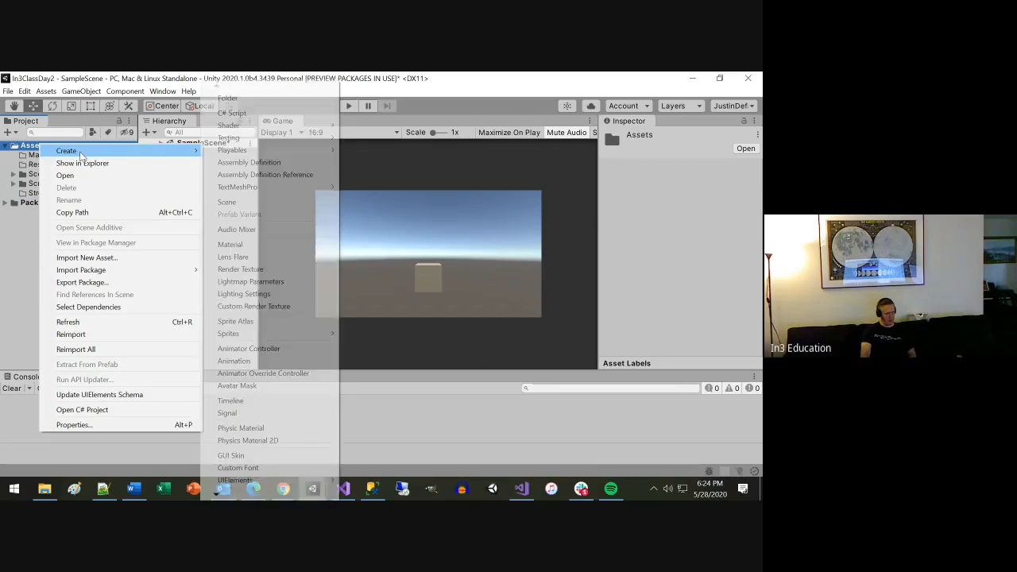
{"action": "left_click", "coordinate": [249, 101]}
{"action": "type", "text": "Editor"}
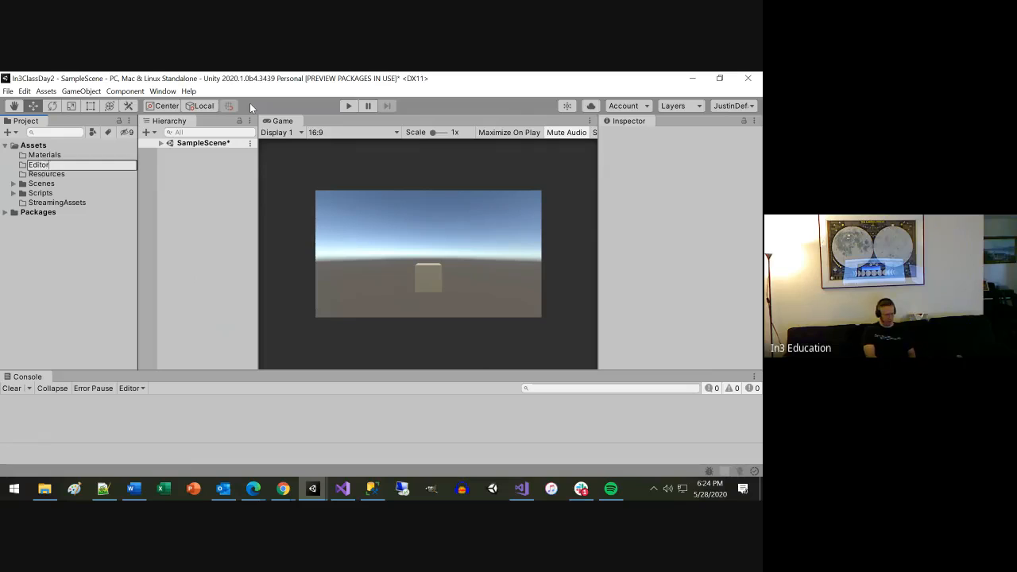
{"action": "key", "text": "Return"}
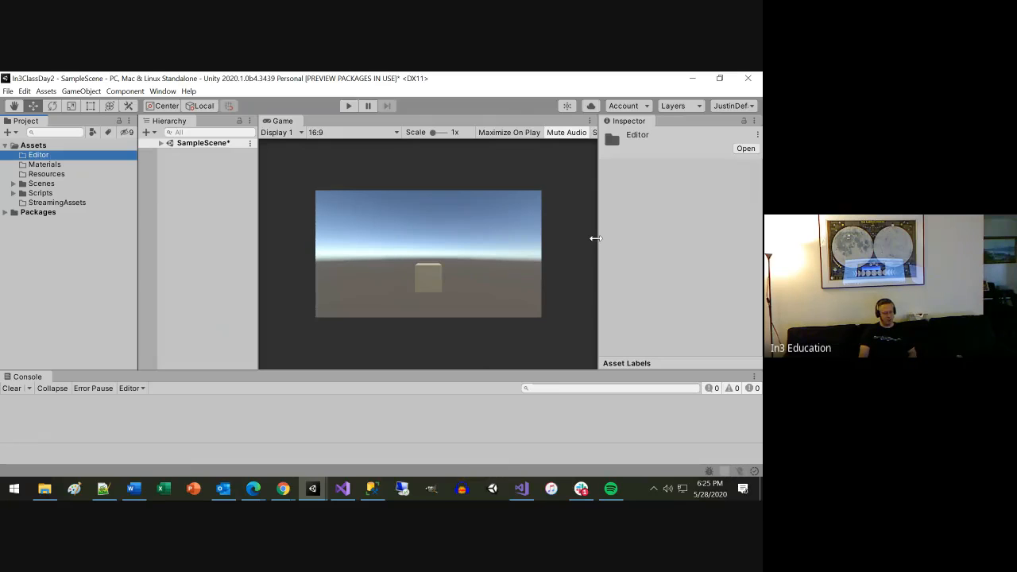
{"action": "left_click_drag", "start_coordinate": [595, 237], "coordinate": [580, 239]}
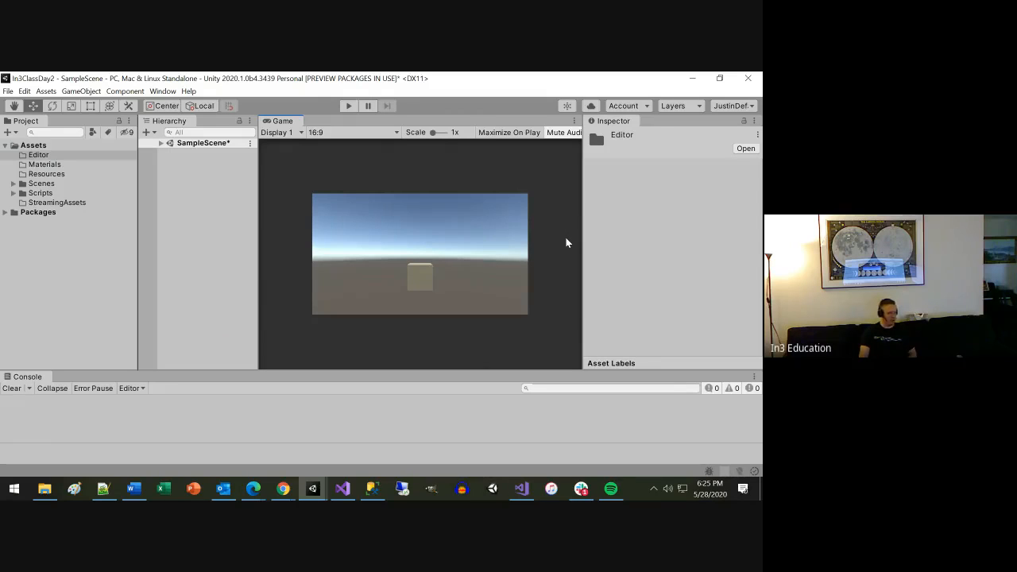
Switch to Chrome, search Google for "unity special folders" and open the Unity Manual page on special folder names.
{"action": "left_click", "coordinate": [283, 488]}
{"action": "left_click", "coordinate": [330, 459]}
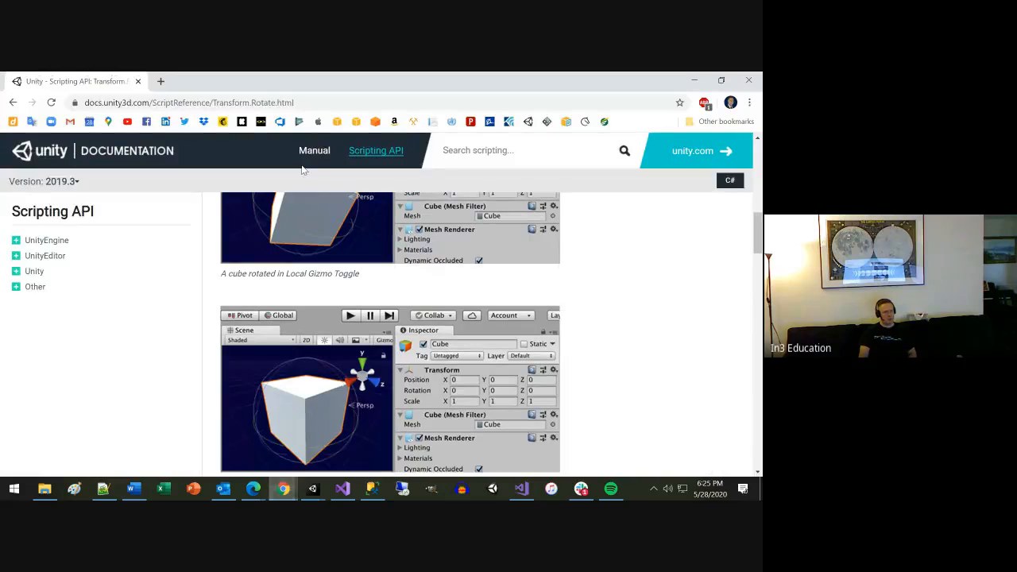
{"action": "left_click", "coordinate": [305, 101]}
{"action": "type", "text": "unity"}
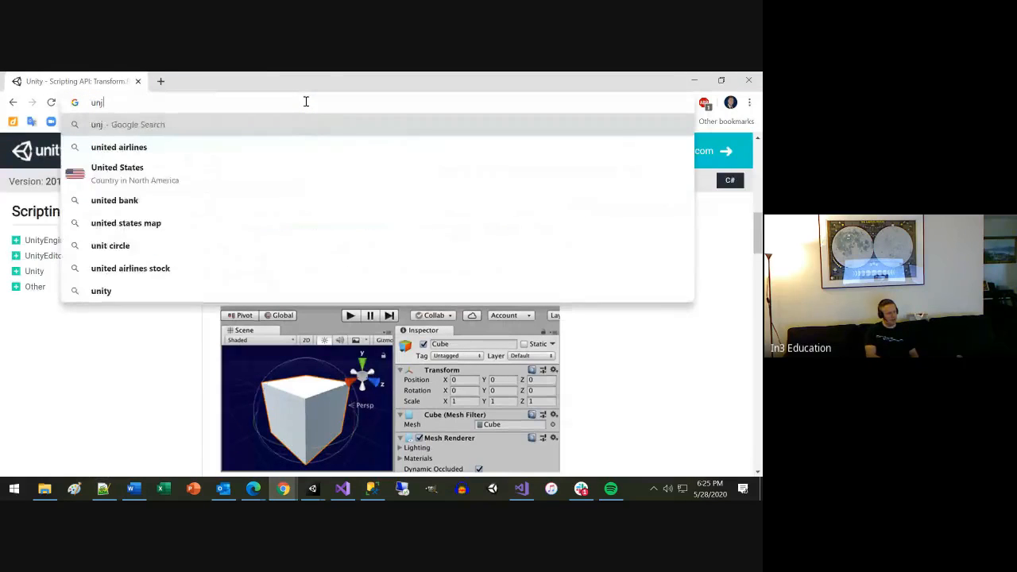
{"action": "type", "text": " s"}
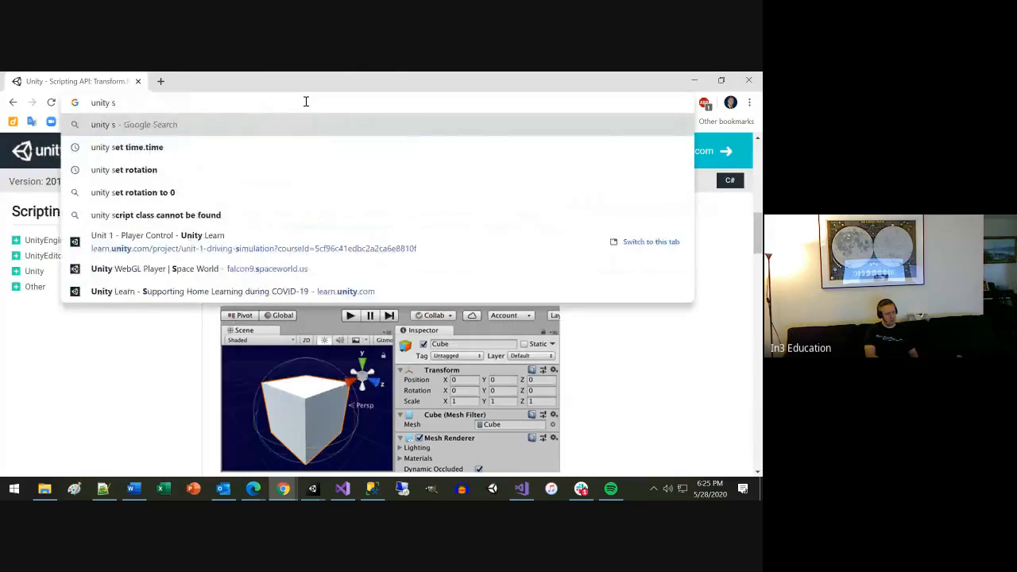
{"action": "type", "text": "pecial folders"}
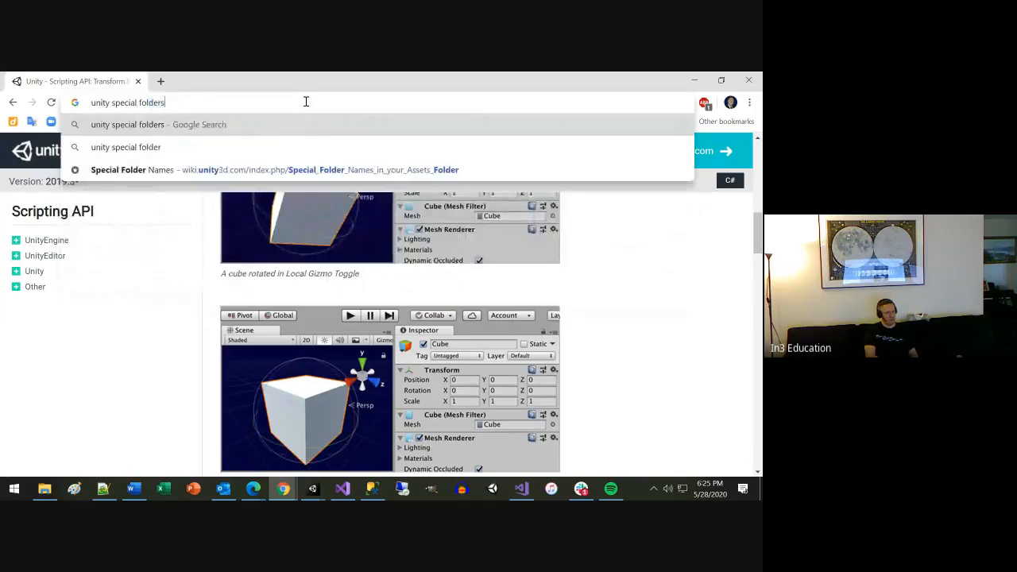
{"action": "key", "text": "Return"}
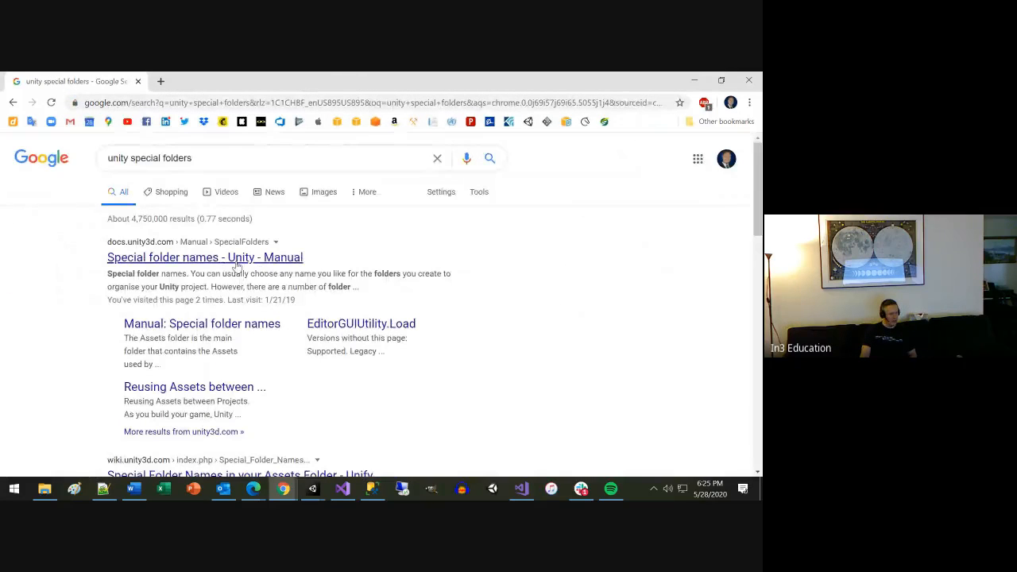
{"action": "left_click", "coordinate": [237, 265]}
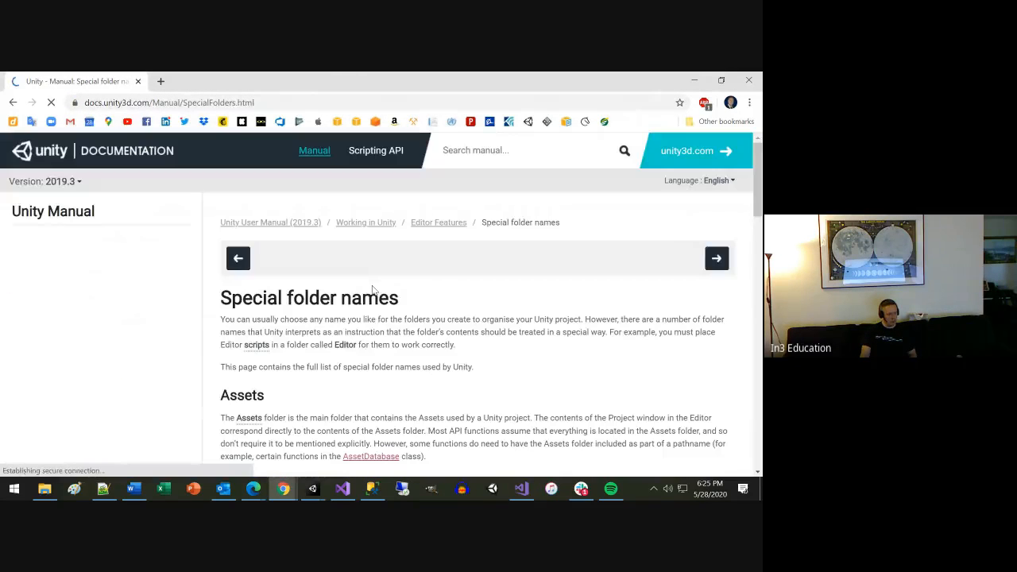
Read the manual's sections from Assets and Editor through Gizmos and Resources, then return to the Unity editor.
{"action": "scroll", "coordinate": [415, 299], "scroll_direction": "down", "scroll_amount": 2}
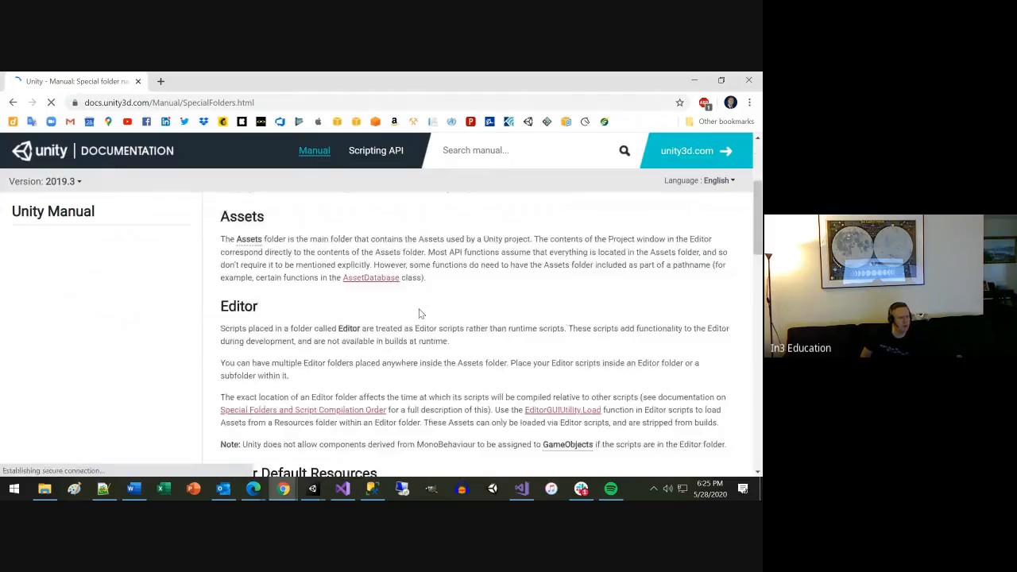
{"action": "scroll", "coordinate": [418, 309], "scroll_direction": "down", "scroll_amount": 1}
{"action": "scroll", "coordinate": [420, 312], "scroll_direction": "down", "scroll_amount": 3}
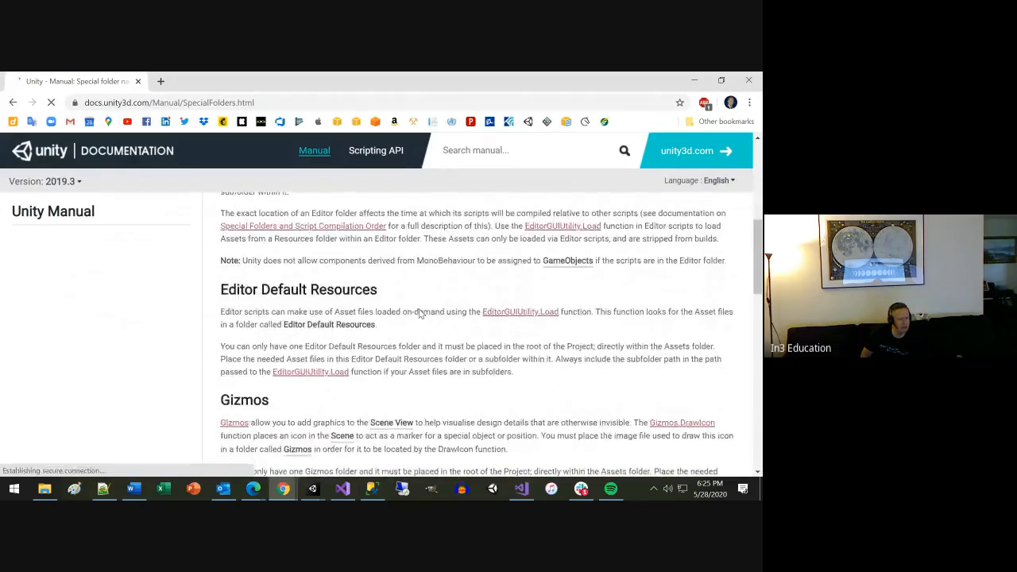
{"action": "scroll", "coordinate": [419, 312], "scroll_direction": "down", "scroll_amount": 1}
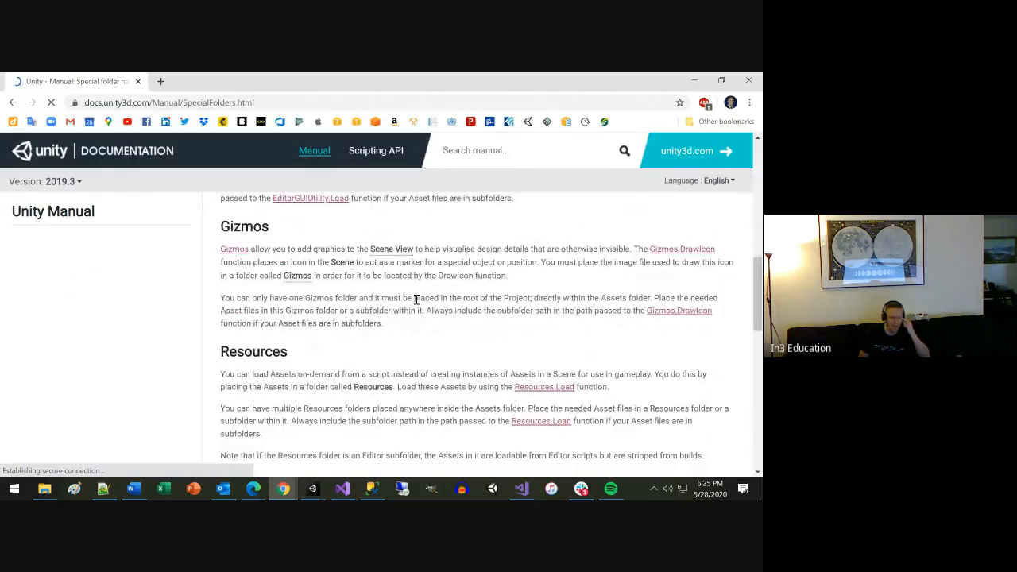
{"action": "left_click", "coordinate": [693, 80]}
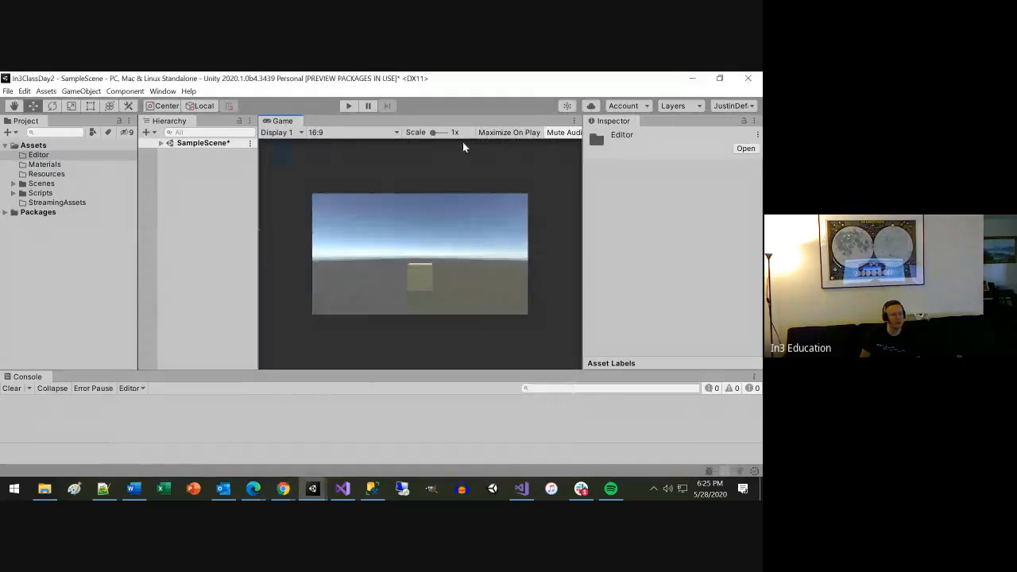
Dock the Scene view beside the Game view and enlarge the Scene view's 3D gizmo icons slightly.
{"action": "left_click", "coordinate": [255, 277]}
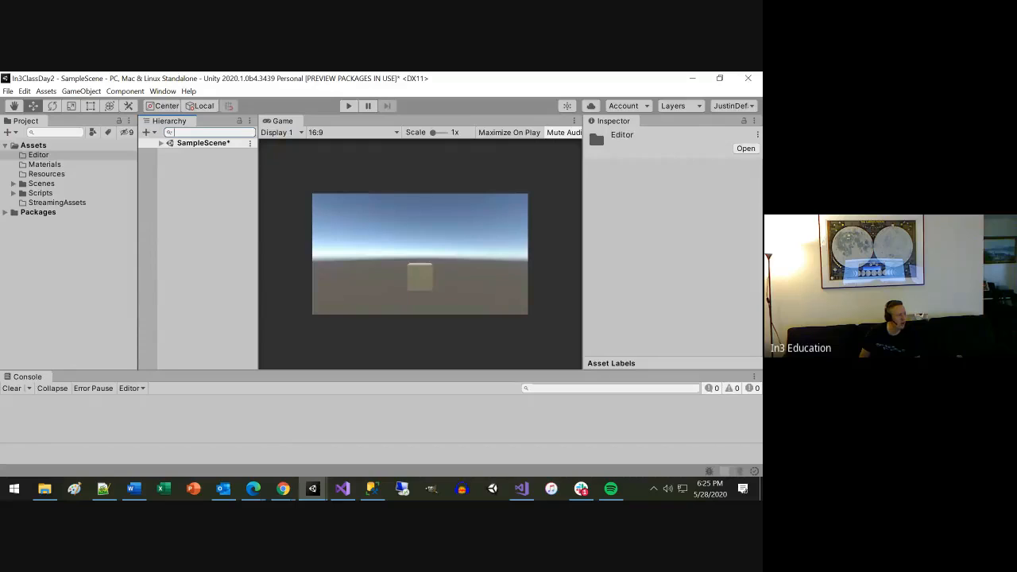
{"action": "left_click_drag", "start_coordinate": [42, 191], "coordinate": [371, 137]}
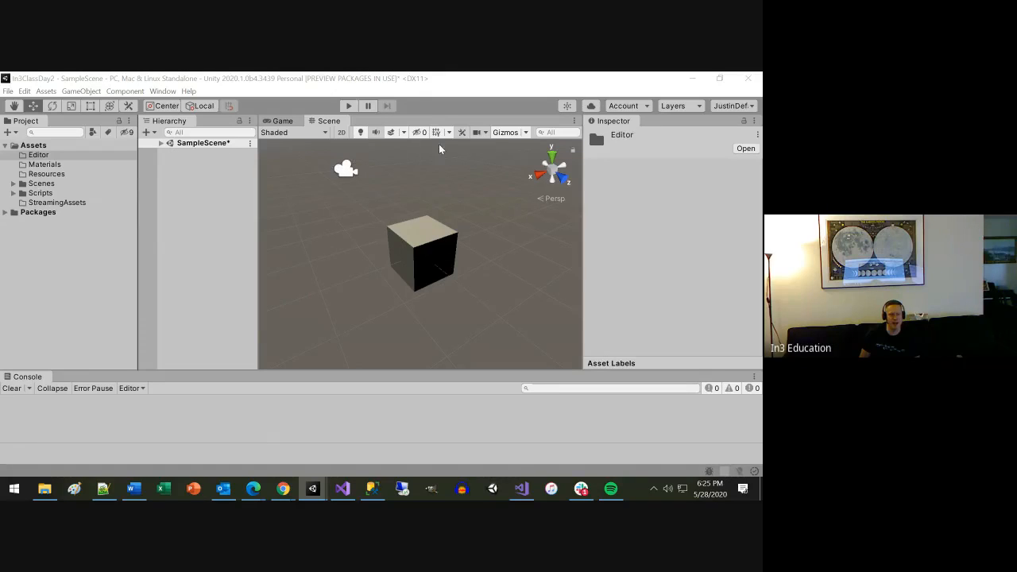
{"action": "left_click", "coordinate": [524, 133]}
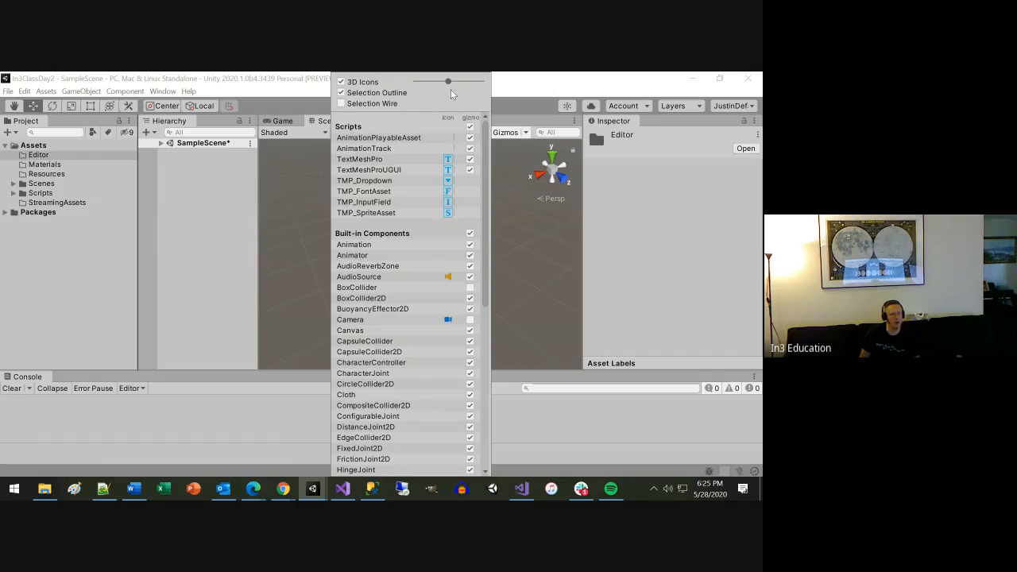
{"action": "left_click", "coordinate": [341, 81]}
{"action": "left_click", "coordinate": [282, 234]}
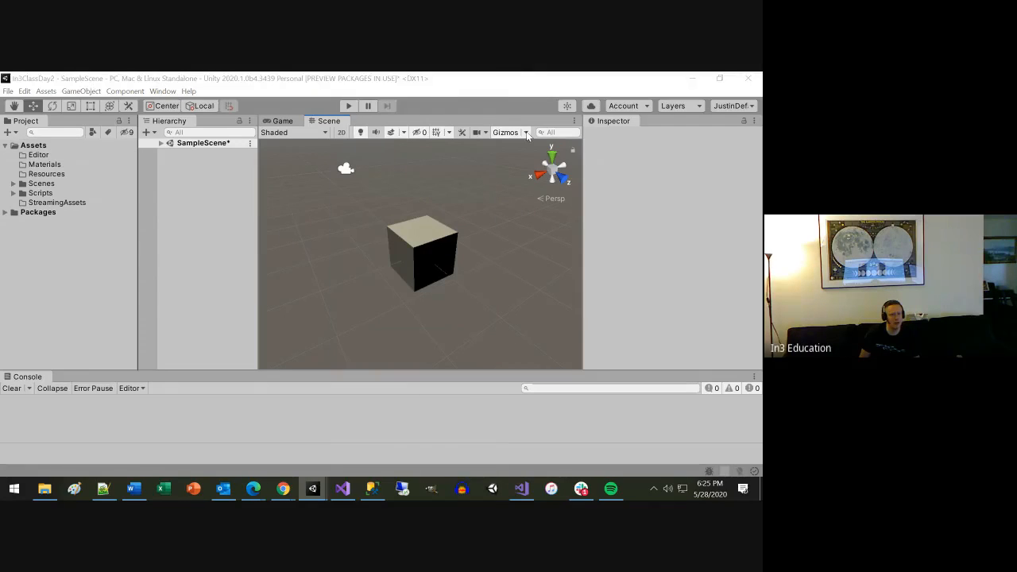
{"action": "left_click", "coordinate": [525, 132]}
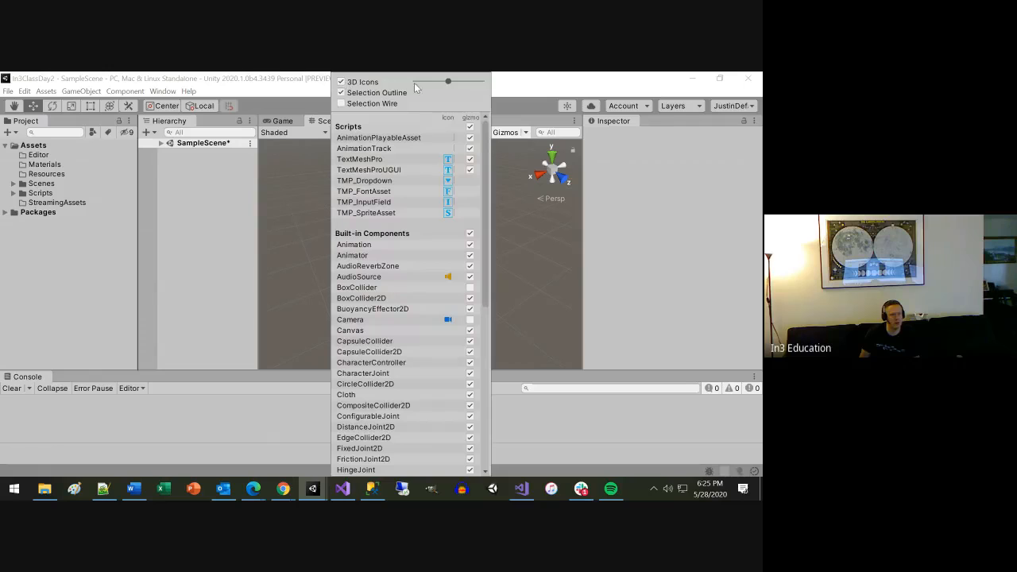
{"action": "mouse_move", "coordinate": [448, 81]}
{"action": "left_mouse_down"}
{"action": "mouse_move", "coordinate": [473, 81]}
{"action": "mouse_move", "coordinate": [447, 92]}
{"action": "left_mouse_up"}
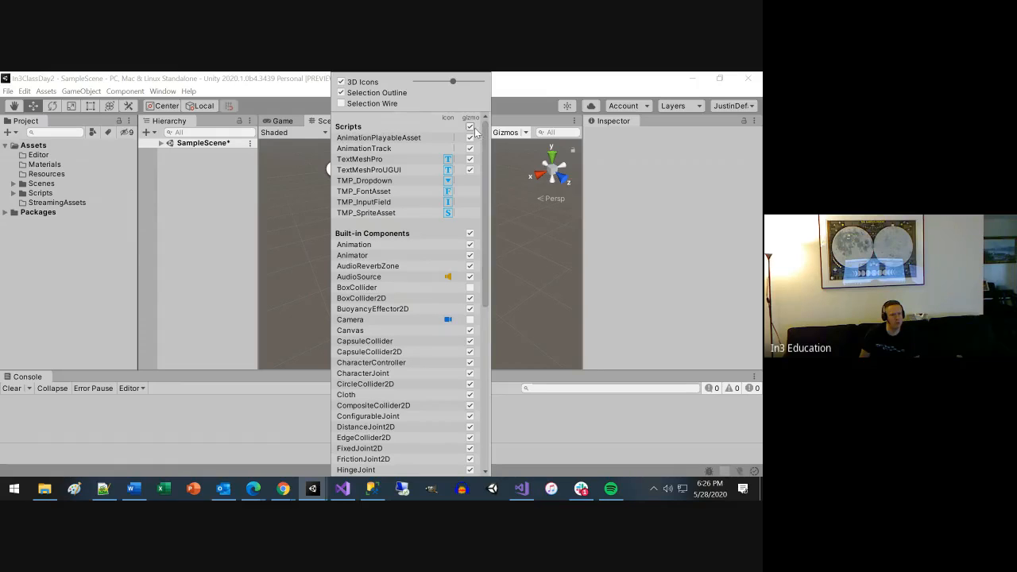
{"action": "left_click_drag", "start_coordinate": [486, 177], "coordinate": [513, 141]}
{"action": "left_click", "coordinate": [513, 140]}
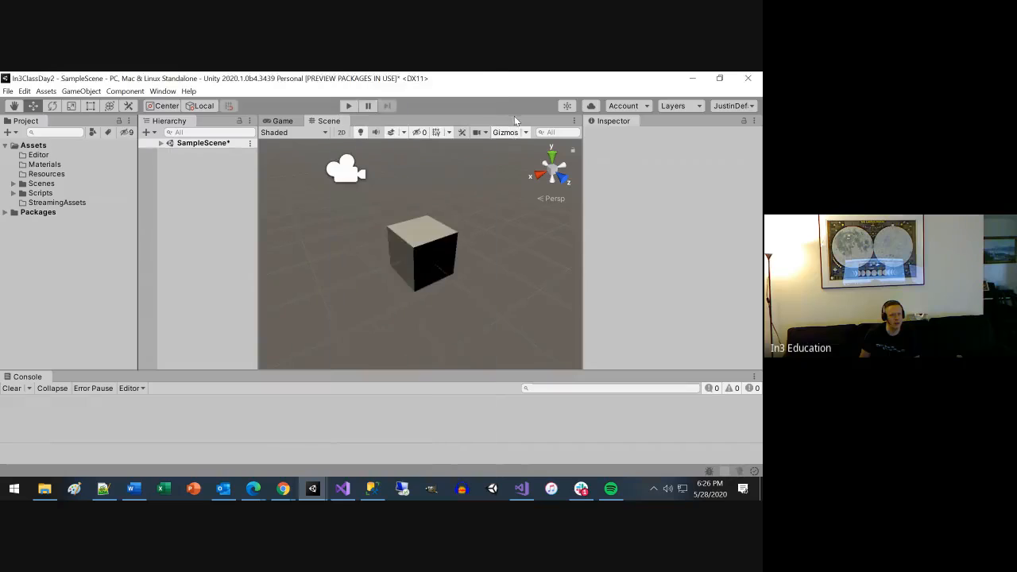
Toggle the visibility of all gizmos in the Scene view off and back on.
{"action": "left_click", "coordinate": [512, 132]}
{"action": "left_click", "coordinate": [512, 133]}
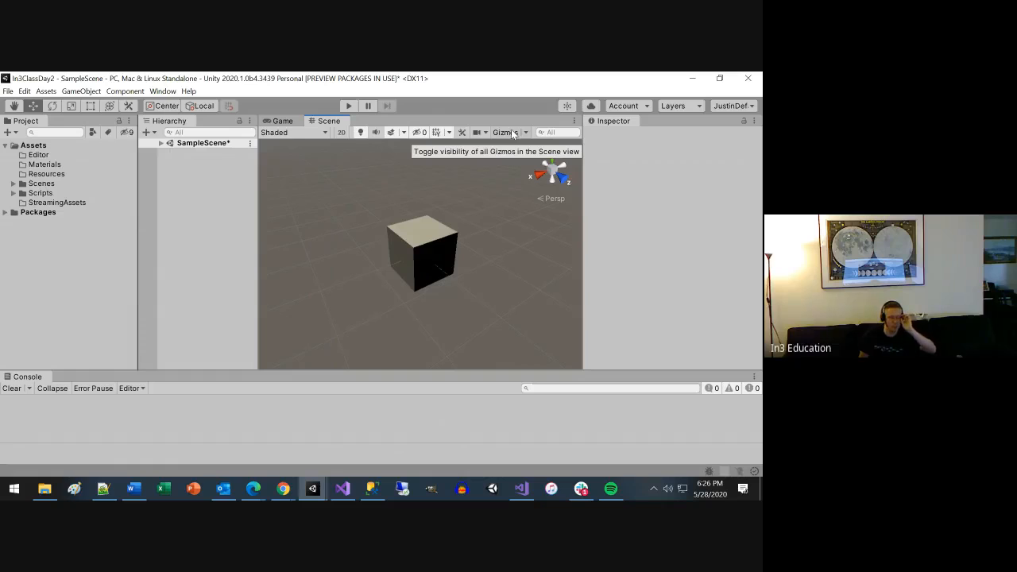
{"action": "left_click", "coordinate": [512, 132]}
{"action": "scroll", "coordinate": [453, 247], "scroll_direction": "down", "scroll_amount": 5}
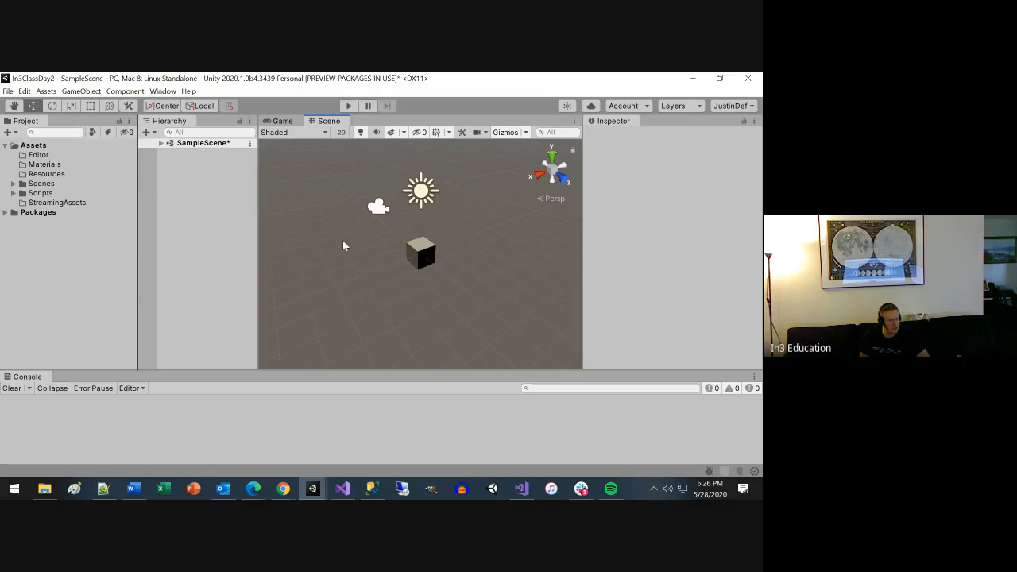
Expand SampleScene in the Hierarchy, select the Cube and review the tags available for it.
{"action": "left_click", "coordinate": [155, 144]}
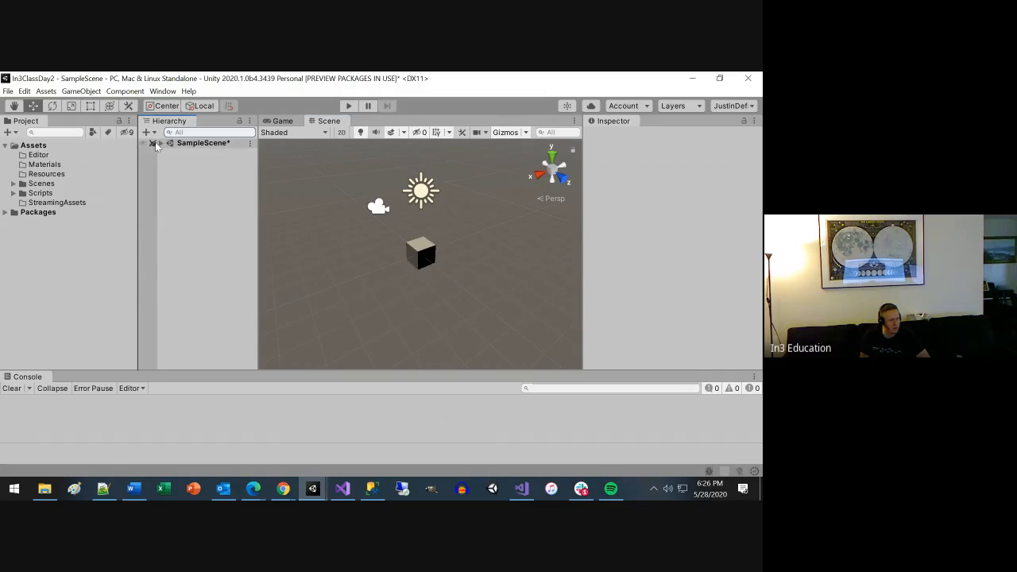
{"action": "left_click", "coordinate": [161, 143]}
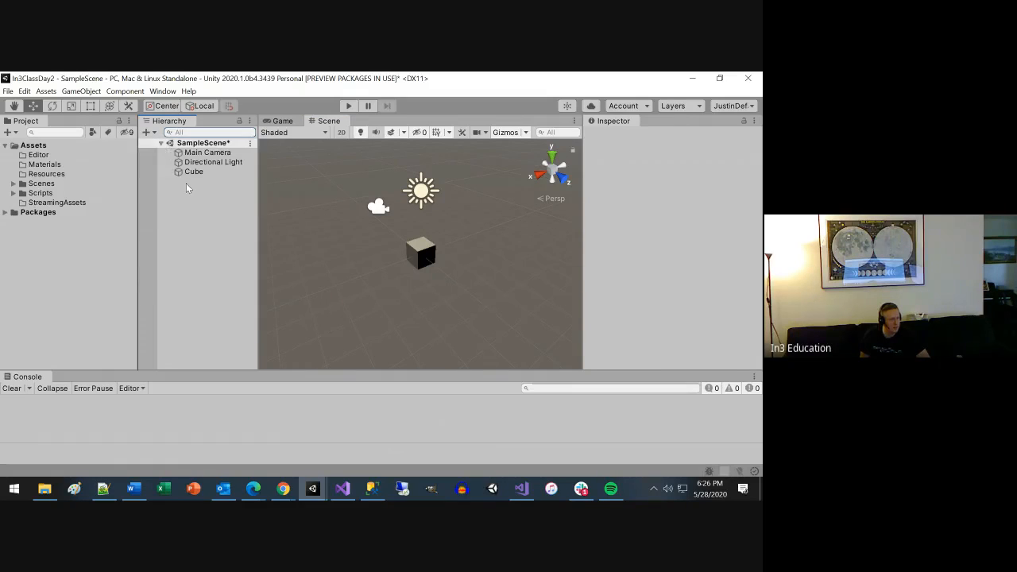
{"action": "left_click", "coordinate": [194, 172]}
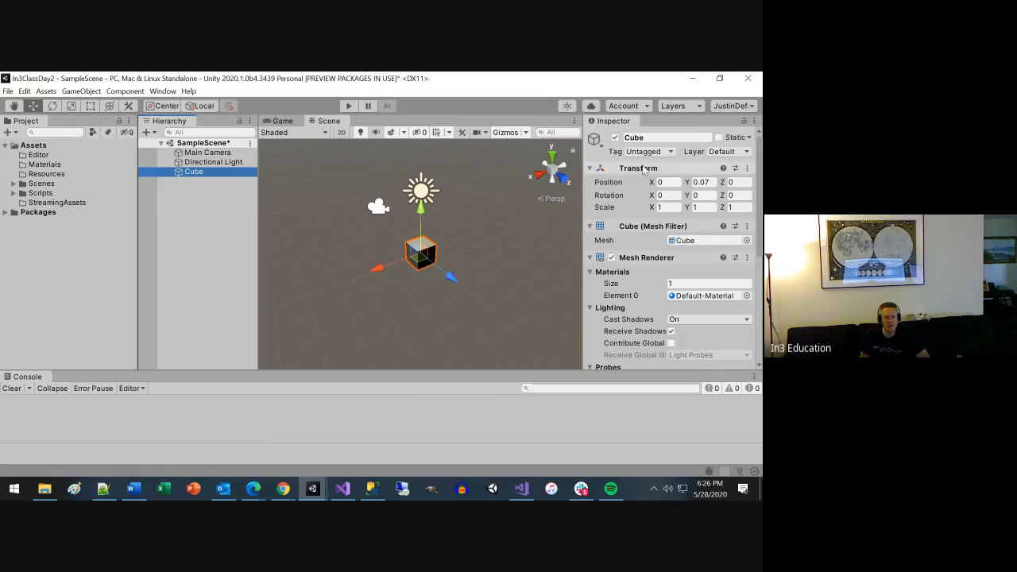
{"action": "left_click", "coordinate": [671, 152]}
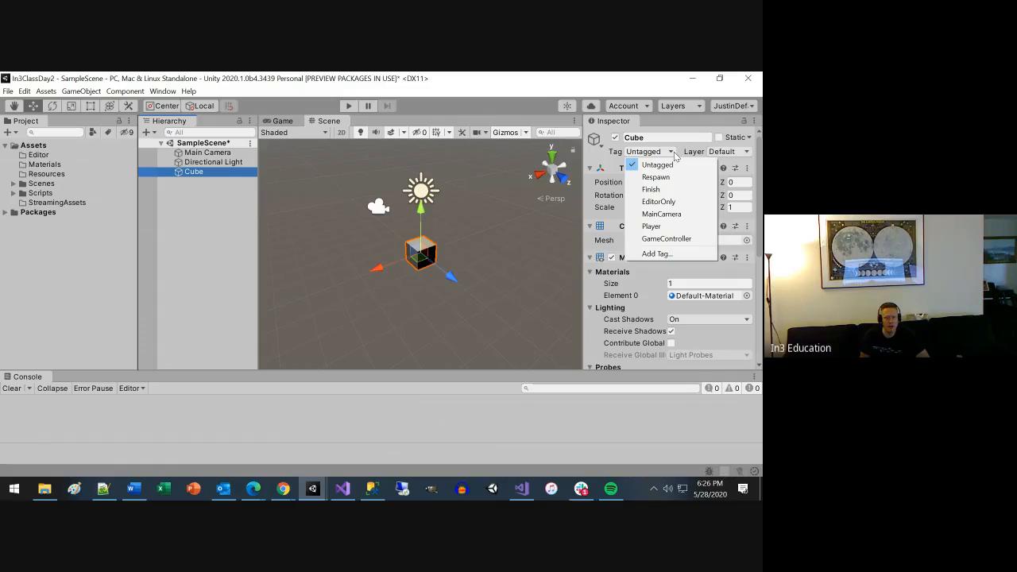
{"action": "left_click", "coordinate": [674, 155]}
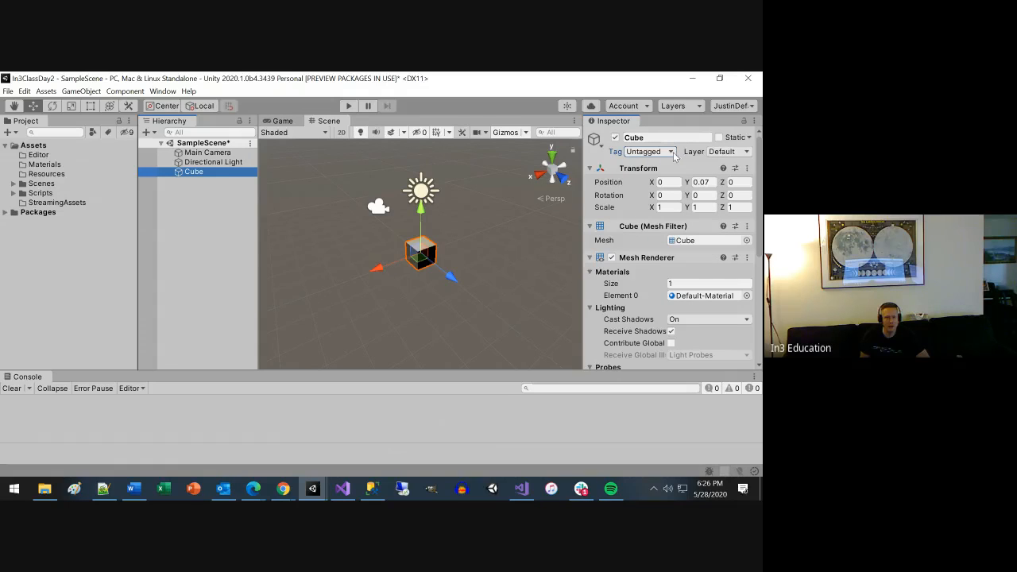
Add a new tag named Block to the project's tag list.
{"action": "left_click", "coordinate": [675, 155]}
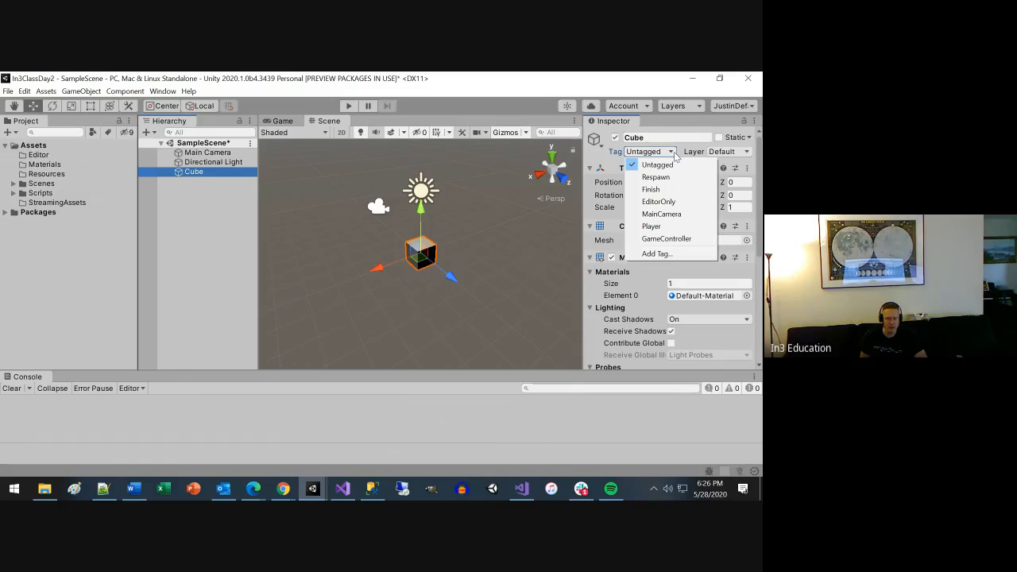
{"action": "left_click", "coordinate": [658, 253]}
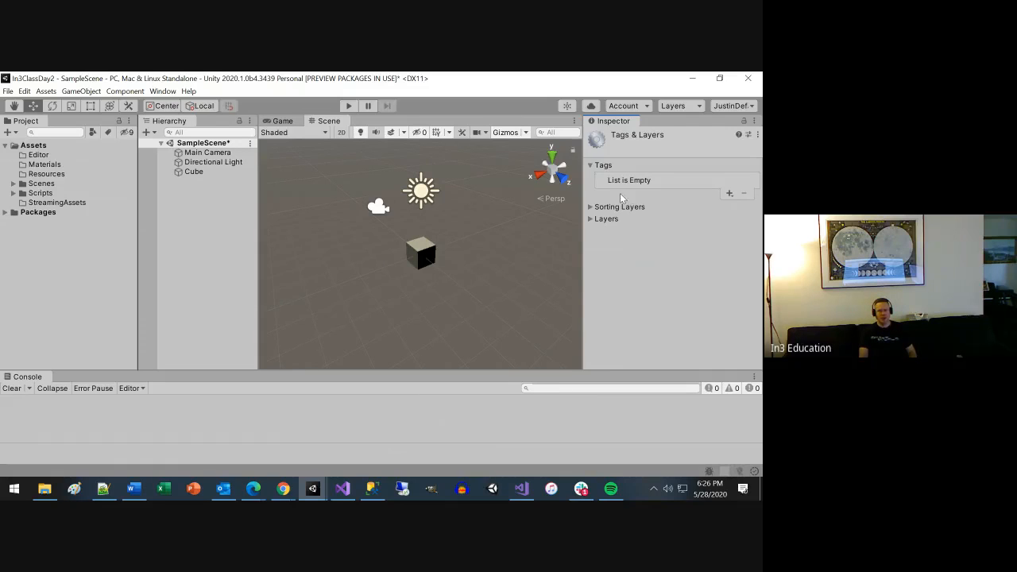
{"action": "left_click", "coordinate": [729, 193]}
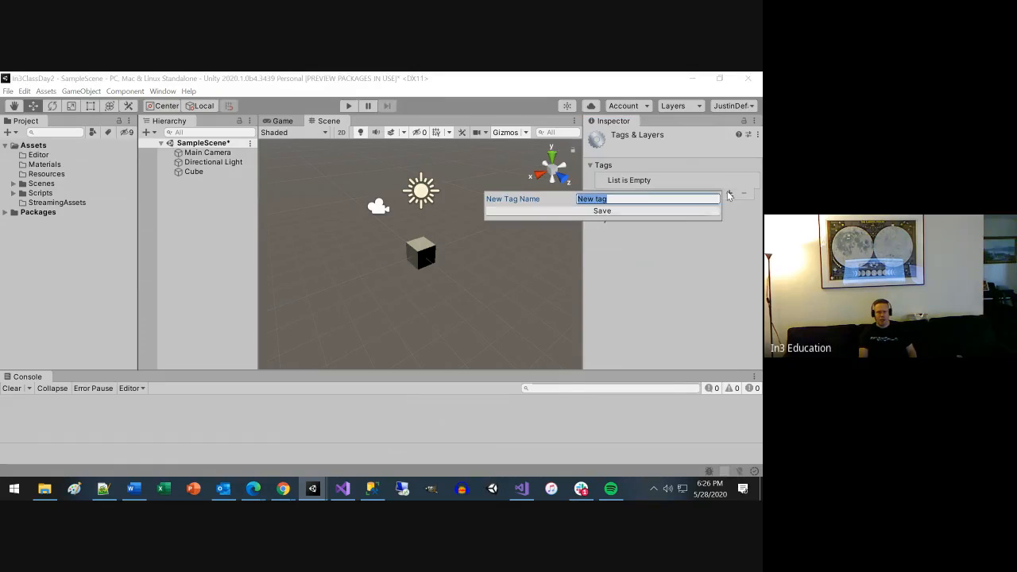
{"action": "type", "text": "Block"}
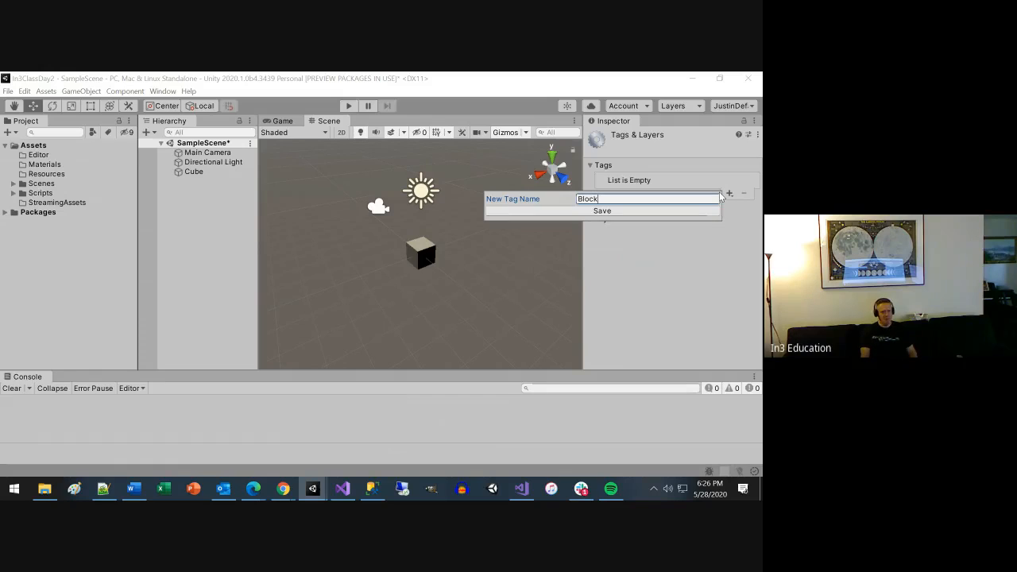
{"action": "left_click", "coordinate": [618, 210]}
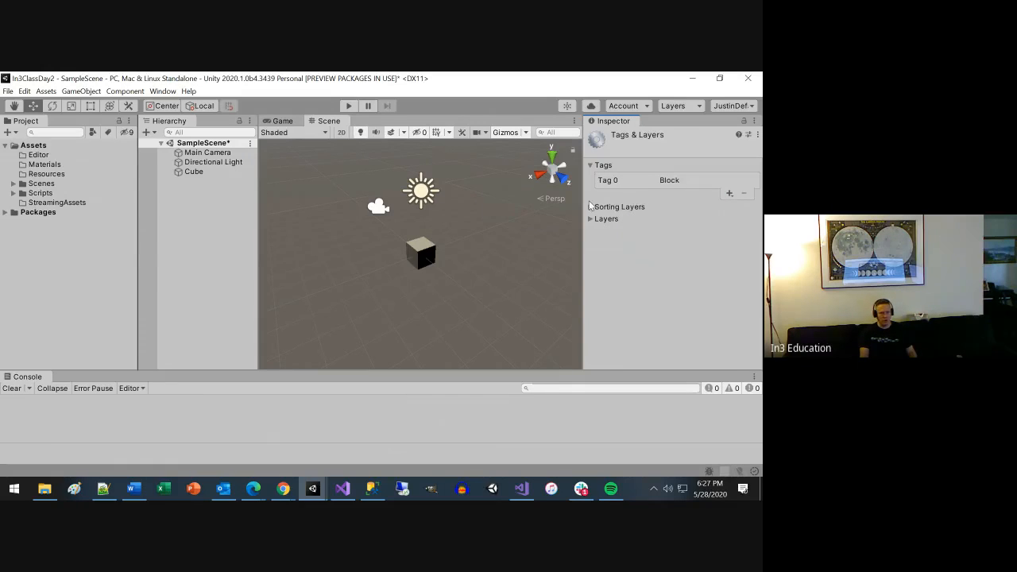
Select the Cube and assign it the Block tag.
{"action": "left_click", "coordinate": [425, 252]}
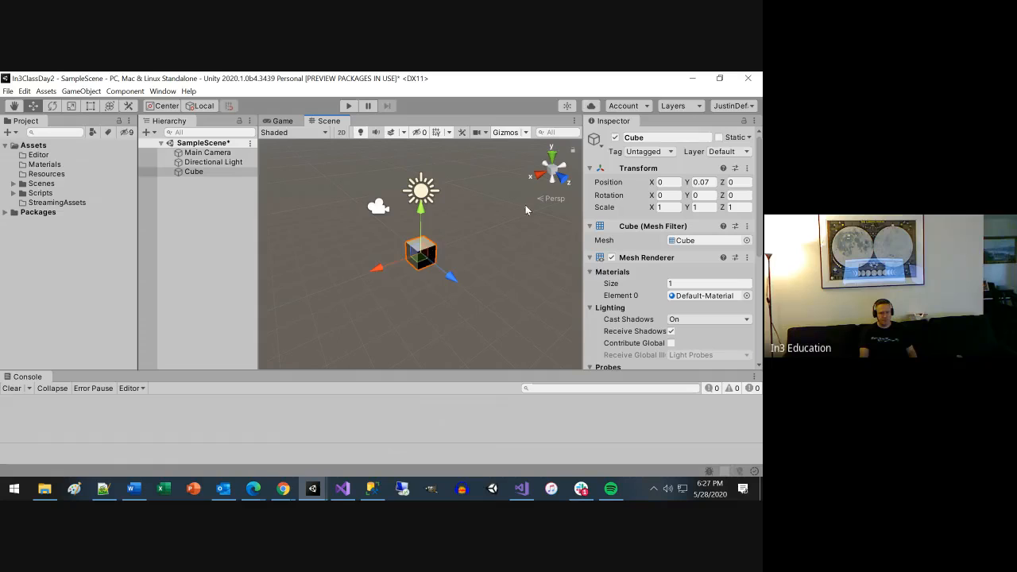
{"action": "left_click", "coordinate": [663, 152]}
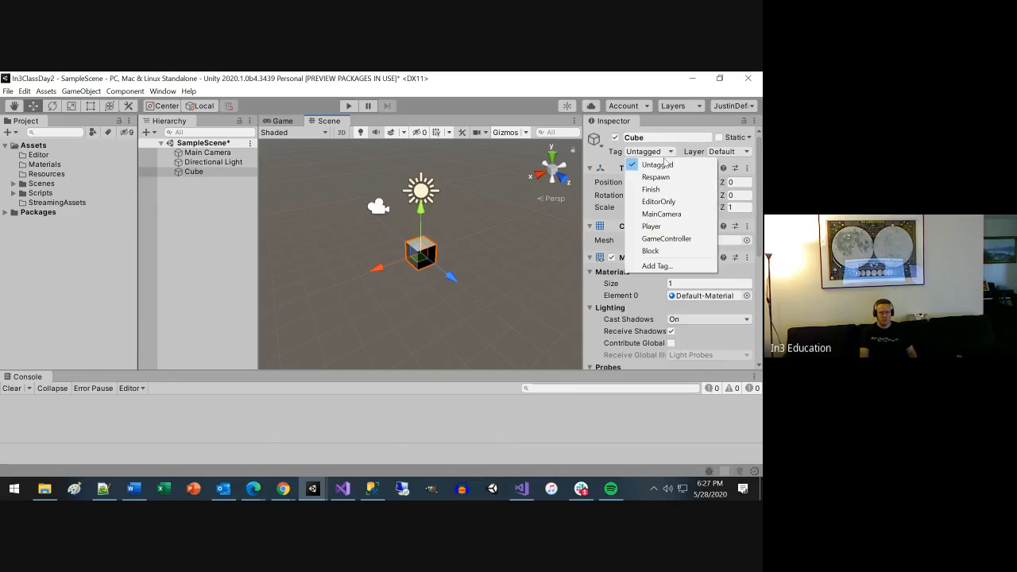
{"action": "left_click", "coordinate": [650, 251]}
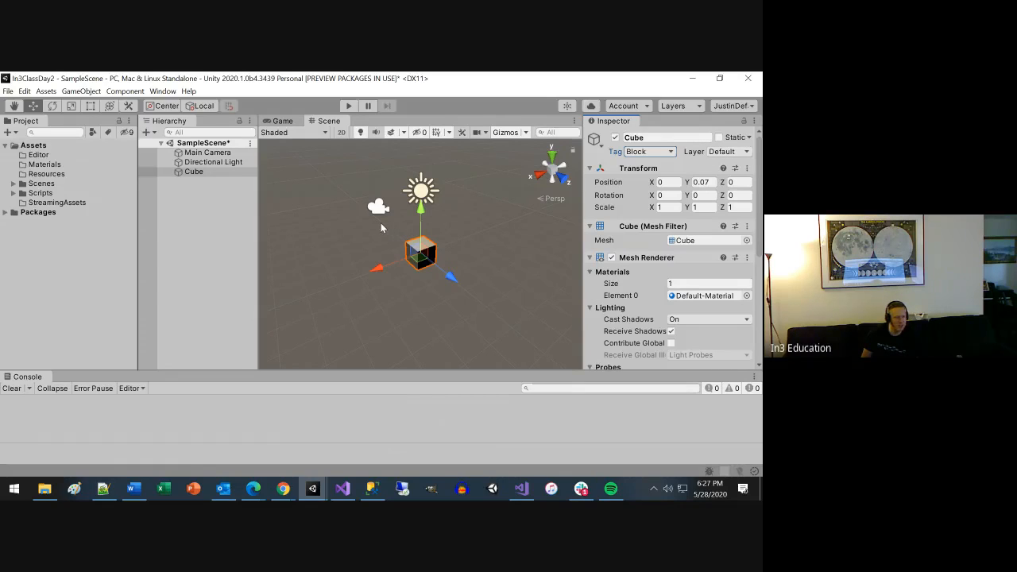
{"action": "scroll", "coordinate": [425, 266], "scroll_direction": "down", "scroll_amount": 2}
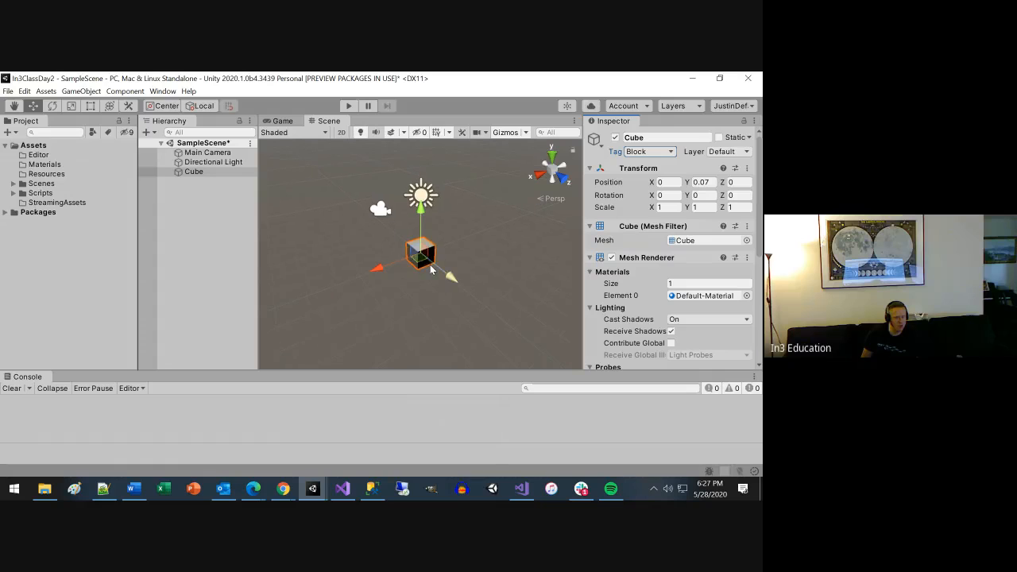
{"action": "scroll", "coordinate": [430, 270], "scroll_direction": "down", "scroll_amount": 1}
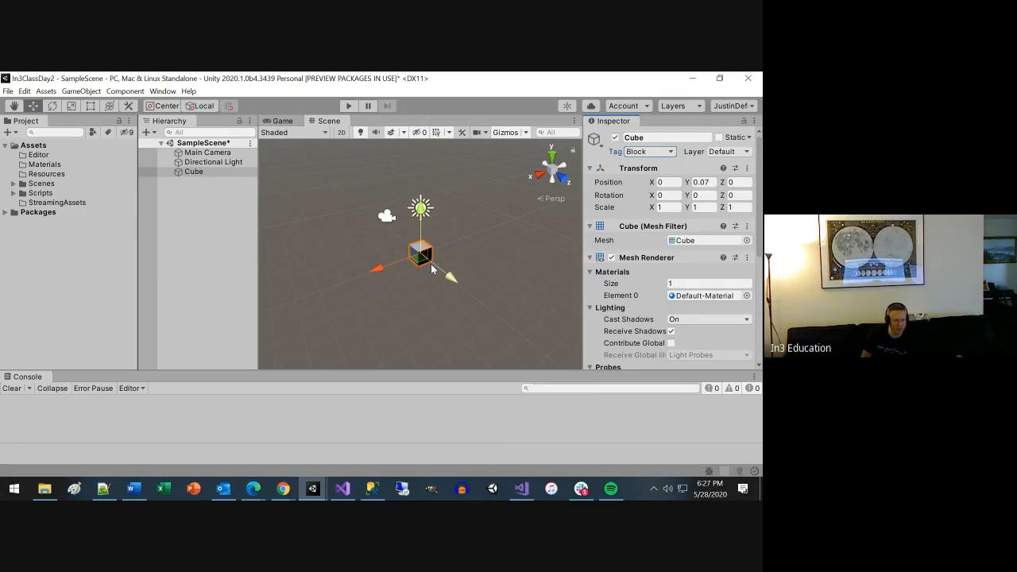
{"action": "scroll", "coordinate": [431, 269], "scroll_direction": "up", "scroll_amount": 1}
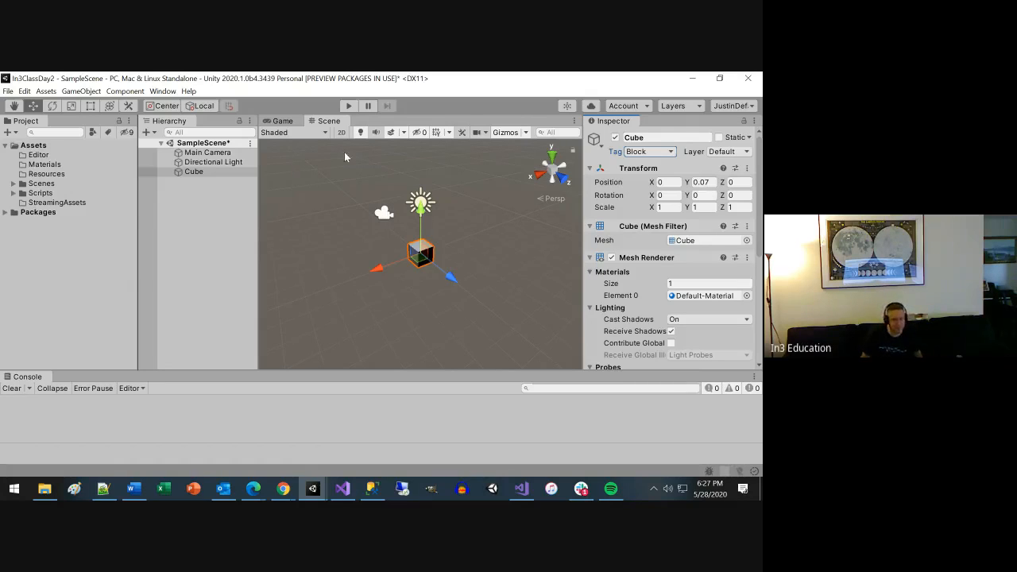
Select the Main Camera, expand its Camera component, and exclude the UI layer from the Culling Mask before including it again.
{"action": "left_click", "coordinate": [205, 152]}
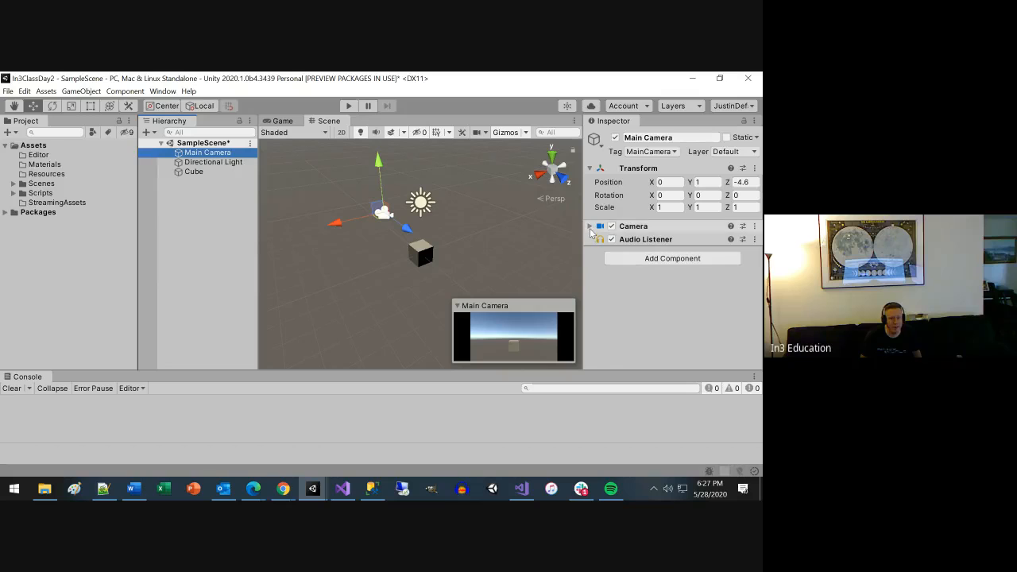
{"action": "left_click", "coordinate": [624, 226]}
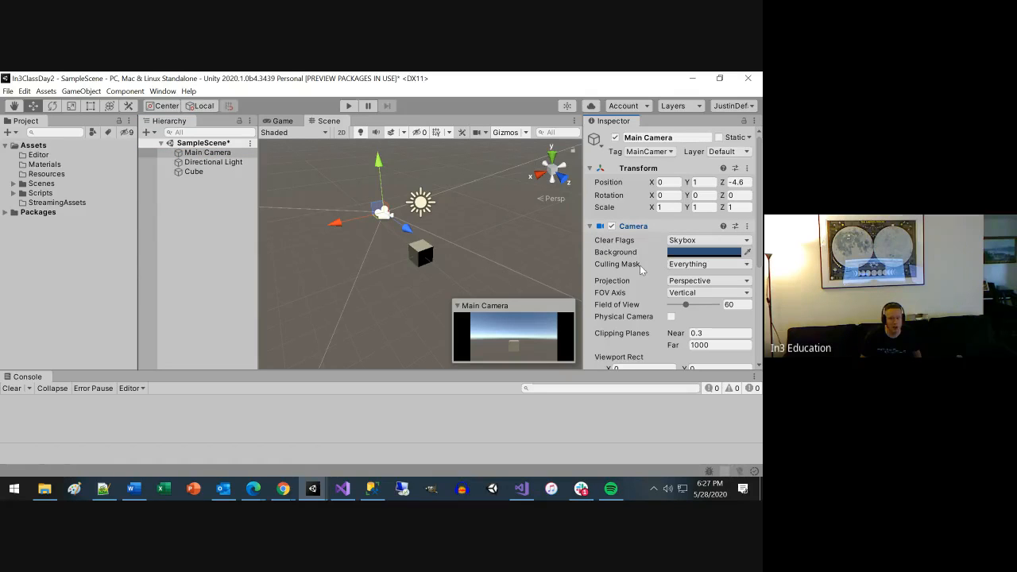
{"action": "left_click", "coordinate": [721, 263]}
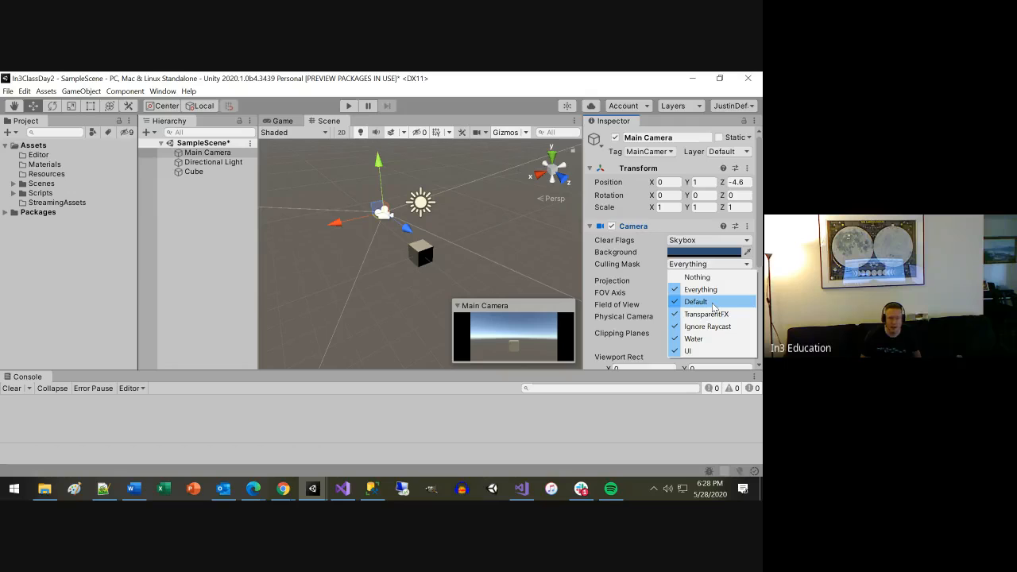
{"action": "left_click", "coordinate": [692, 350]}
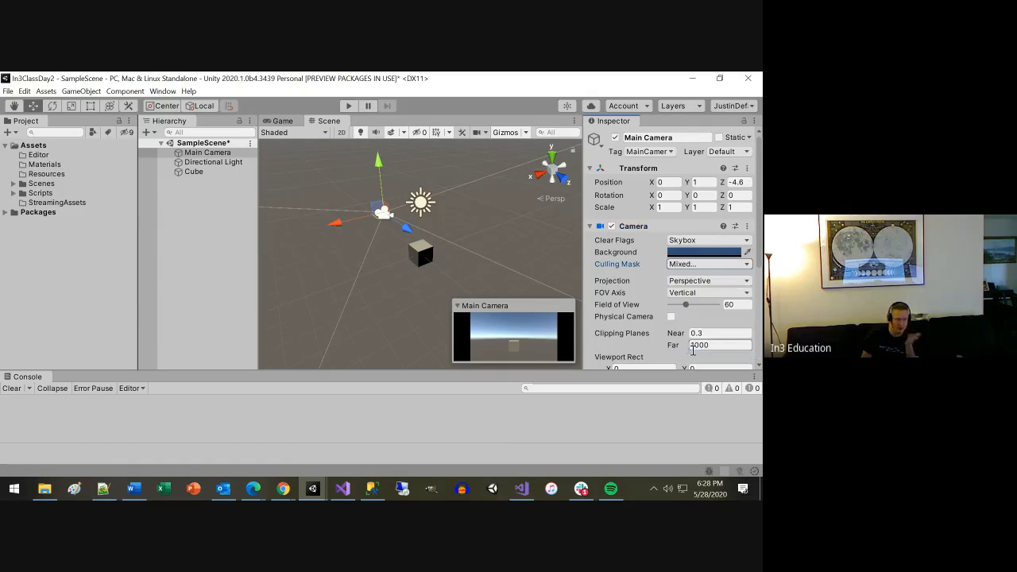
{"action": "left_click", "coordinate": [719, 263]}
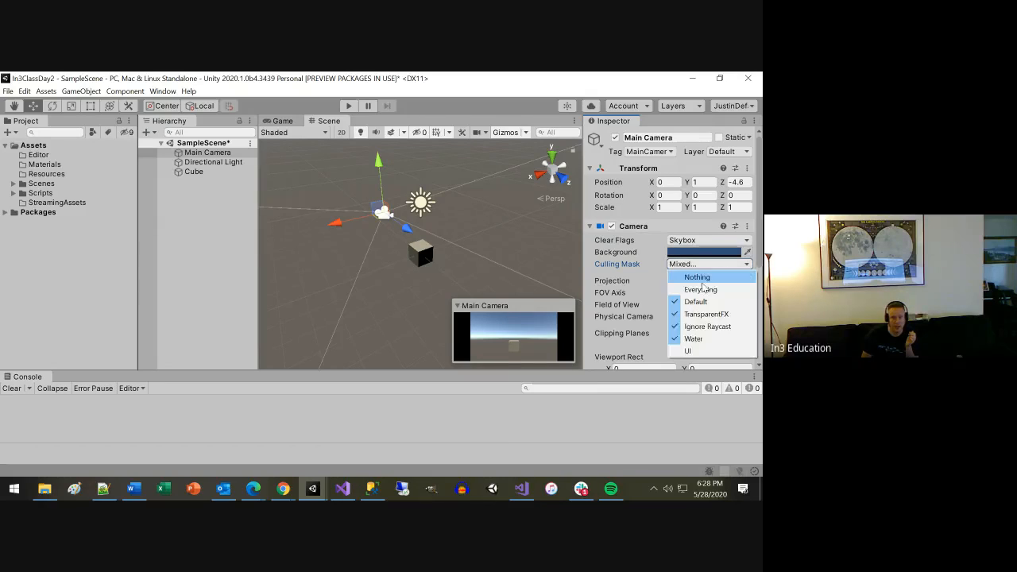
{"action": "left_click", "coordinate": [689, 350]}
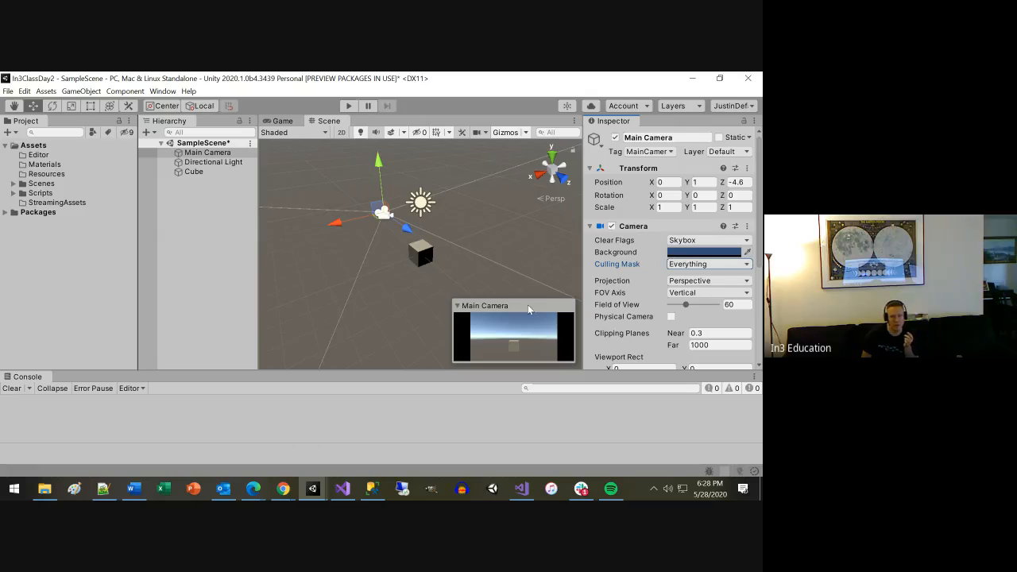
Switch to the Game view and turn the Default layer off and back on in the Main Camera's Culling Mask.
{"action": "left_click", "coordinate": [280, 120]}
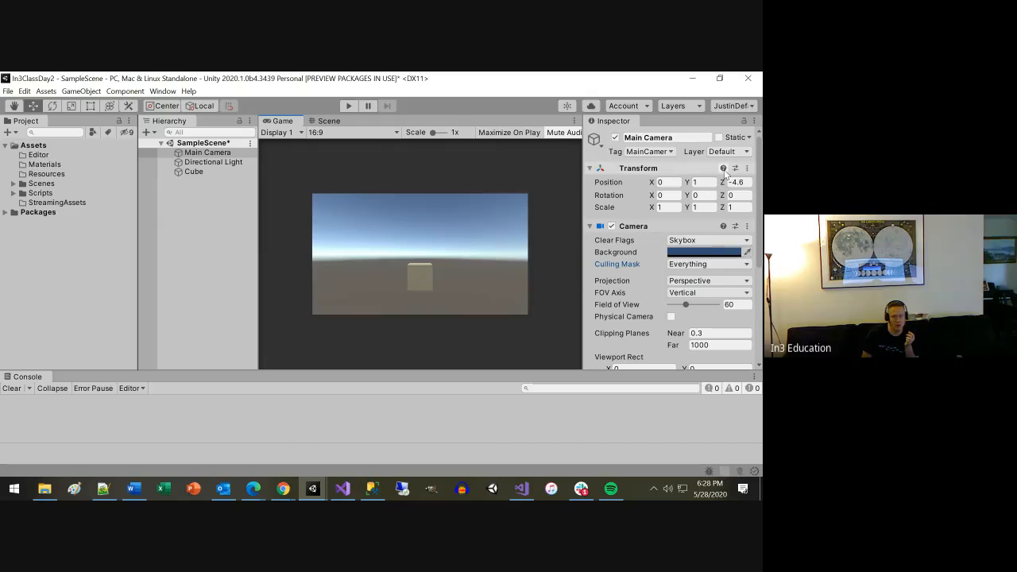
{"action": "left_click", "coordinate": [729, 264]}
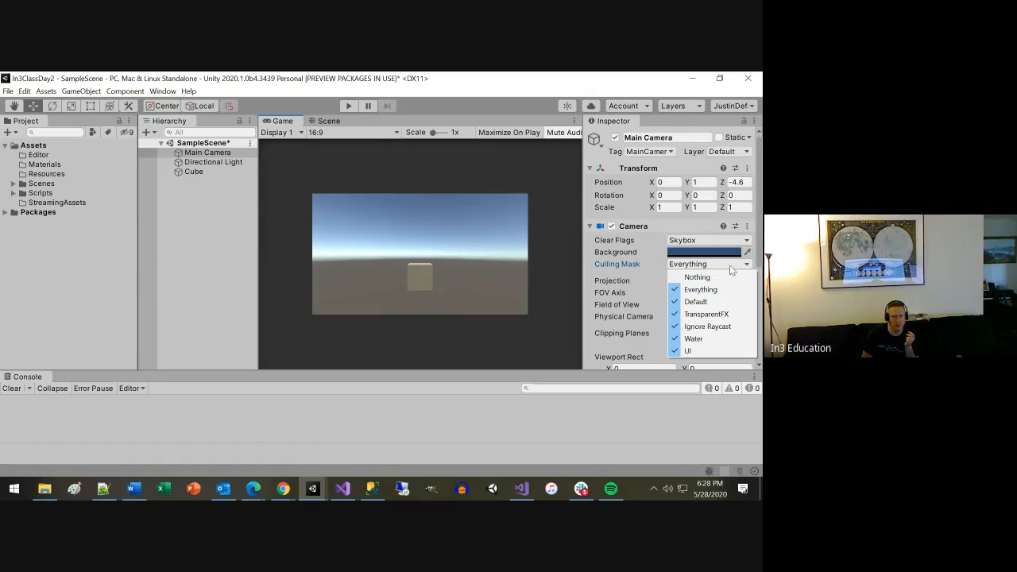
{"action": "left_click", "coordinate": [695, 302]}
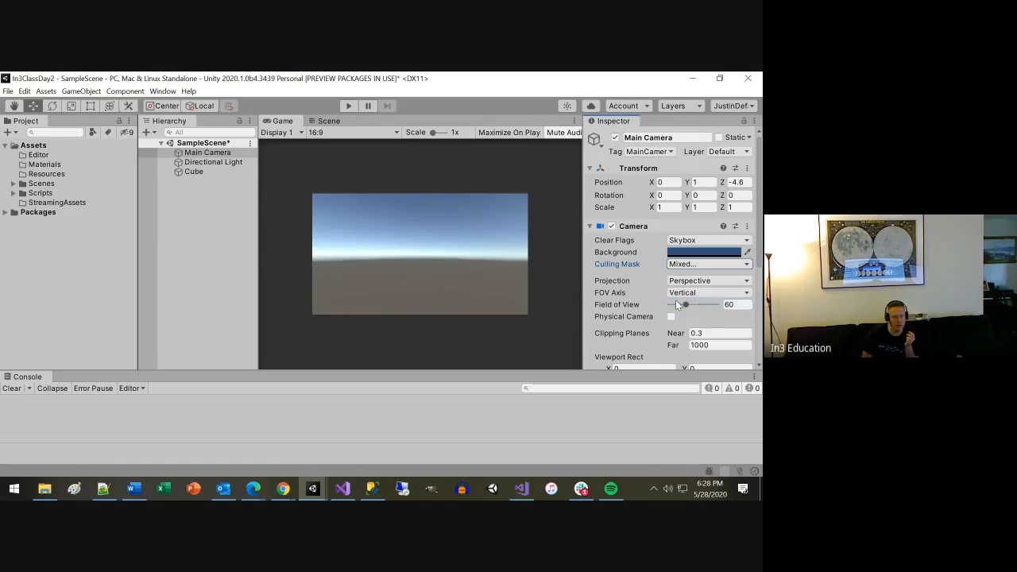
{"action": "left_click", "coordinate": [704, 263]}
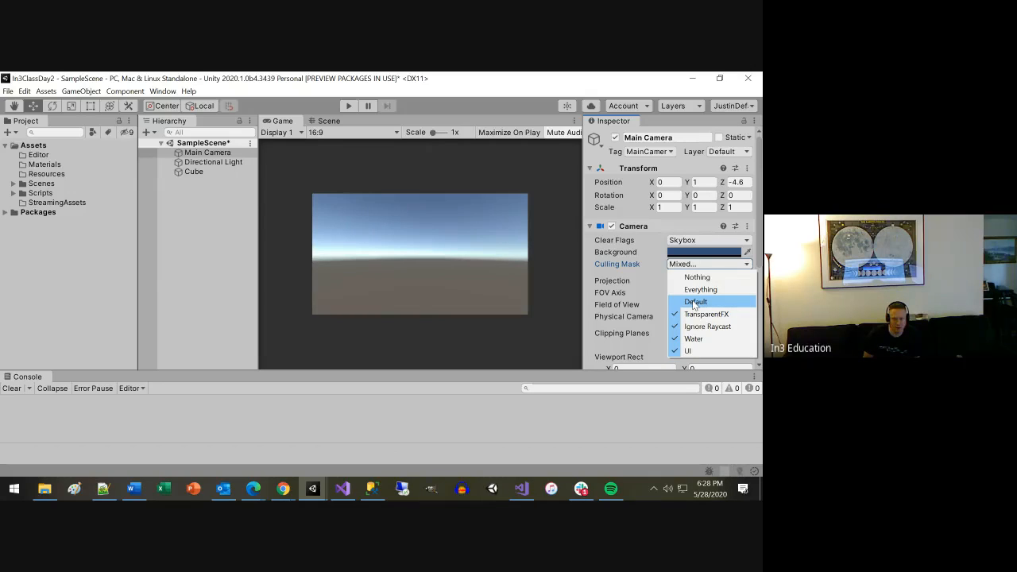
{"action": "left_click", "coordinate": [694, 303]}
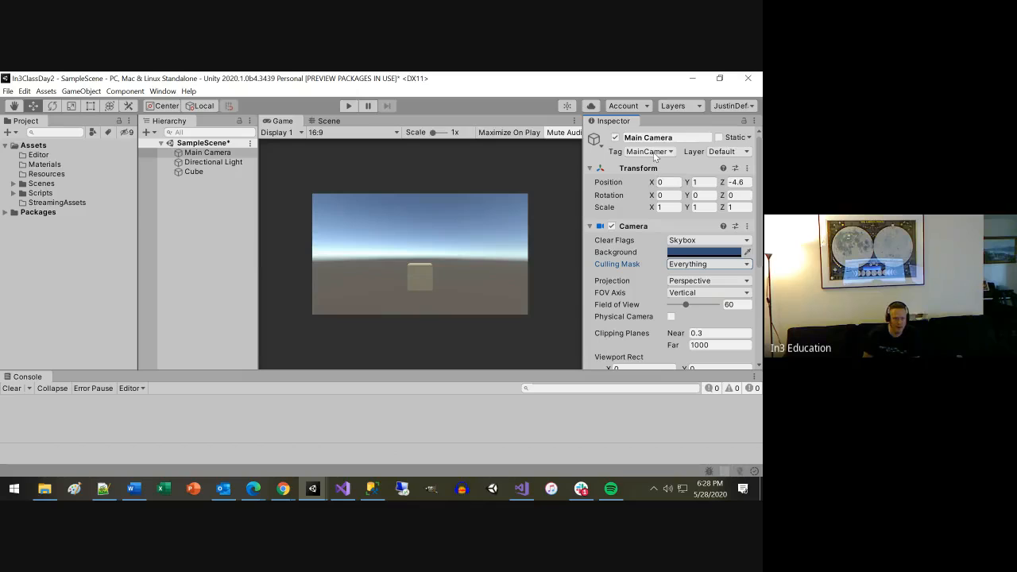
Reduce the Console's height to give the Game view and Inspector more room.
{"action": "left_click", "coordinate": [601, 147]}
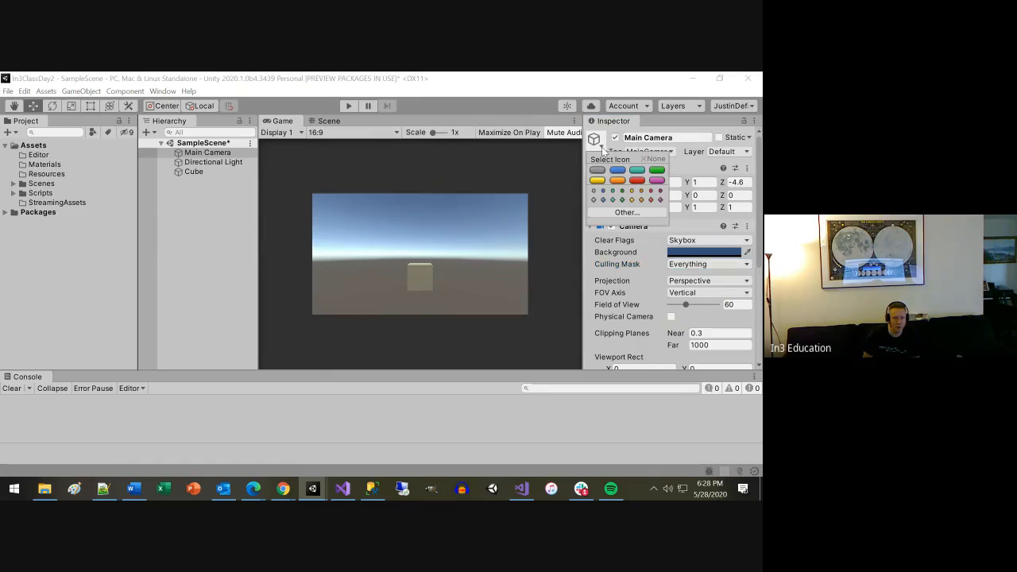
{"action": "left_click", "coordinate": [554, 92]}
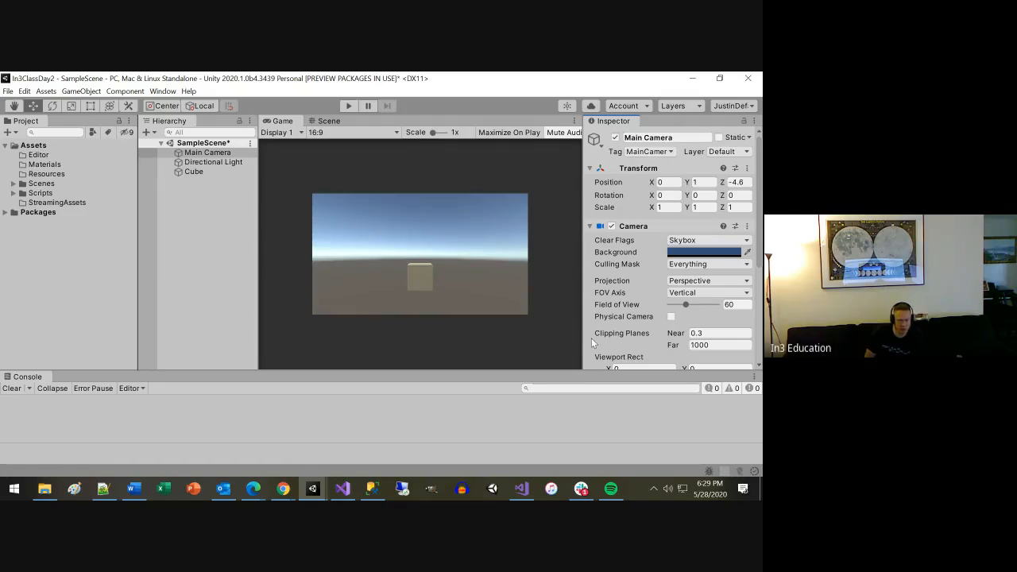
{"action": "left_click_drag", "start_coordinate": [547, 370], "coordinate": [548, 392]}
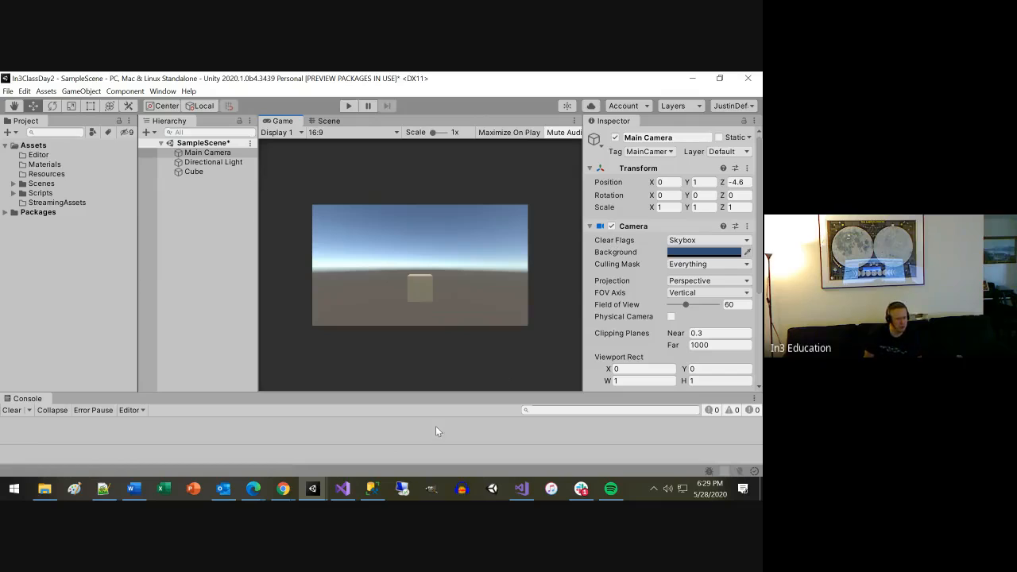
Switch to the Unity Manual's special folders page in Chrome, read from Resources through Hidden Assets, and return to Unity.
{"action": "left_click", "coordinate": [254, 488]}
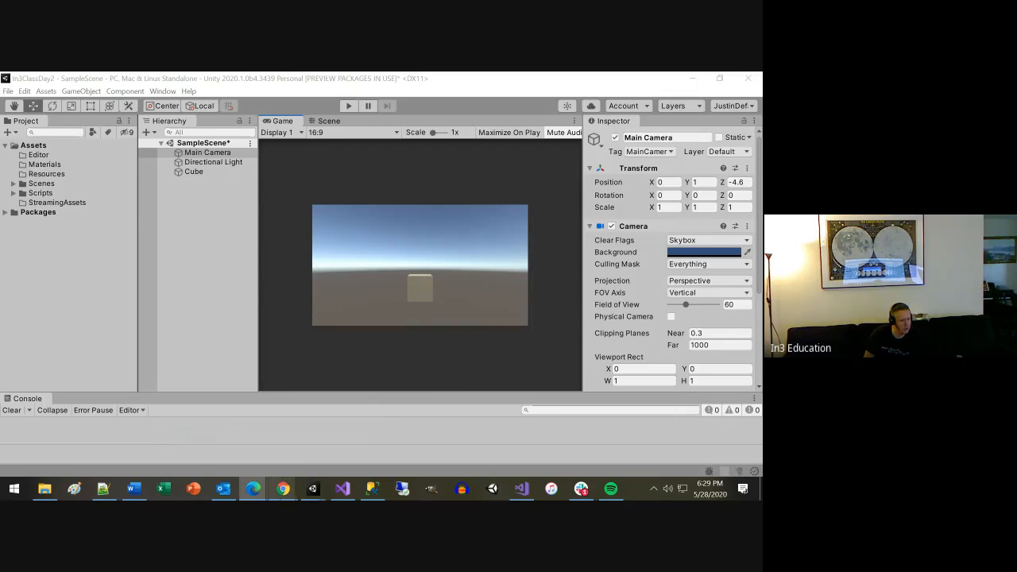
{"action": "mouse_move", "coordinate": [274, 494]}
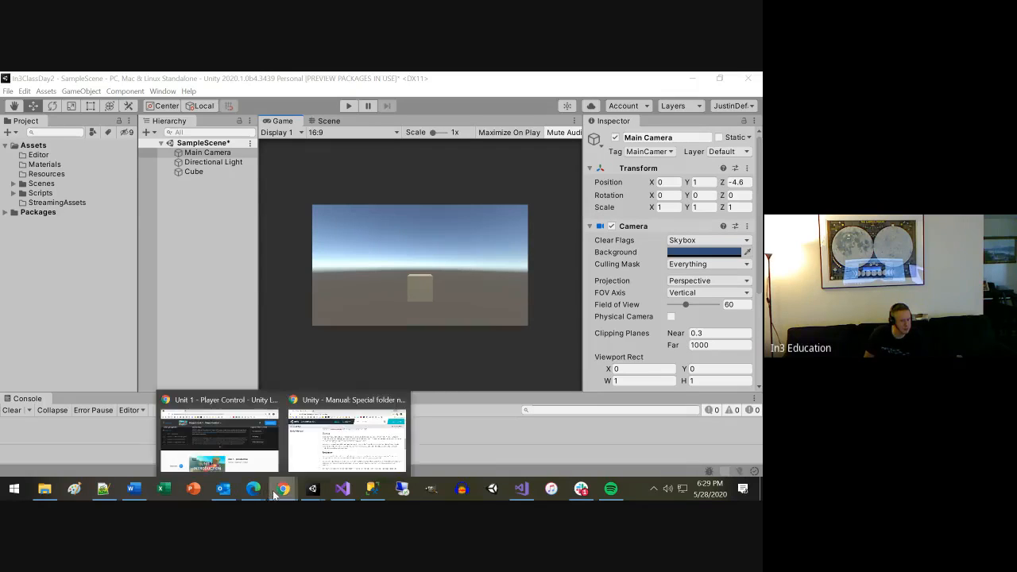
{"action": "left_click", "coordinate": [344, 447]}
{"action": "scroll", "coordinate": [330, 395], "scroll_direction": "down", "scroll_amount": 3}
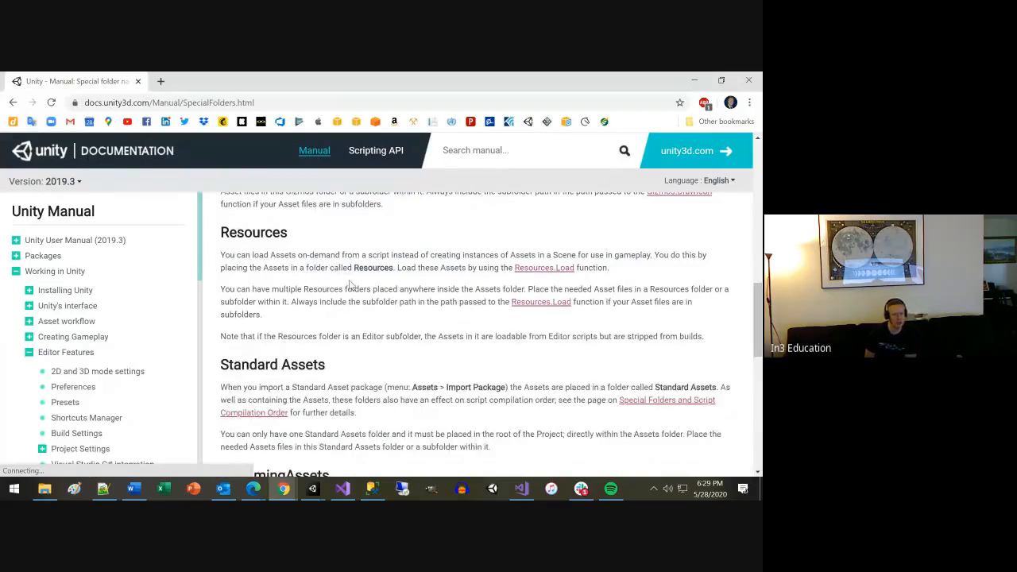
{"action": "scroll", "coordinate": [362, 283], "scroll_direction": "down", "scroll_amount": 6}
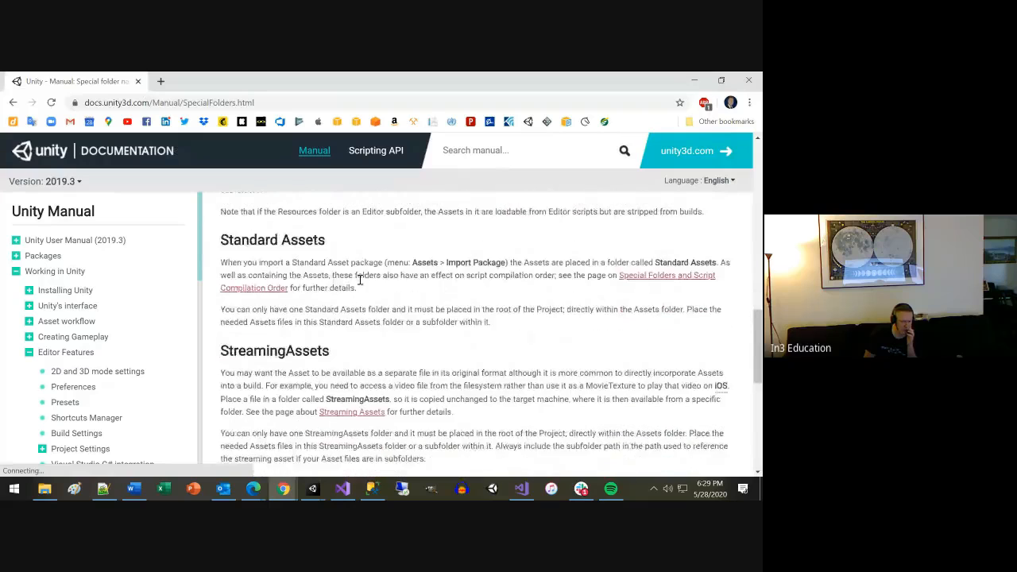
{"action": "scroll", "coordinate": [347, 321], "scroll_direction": "down", "scroll_amount": 1}
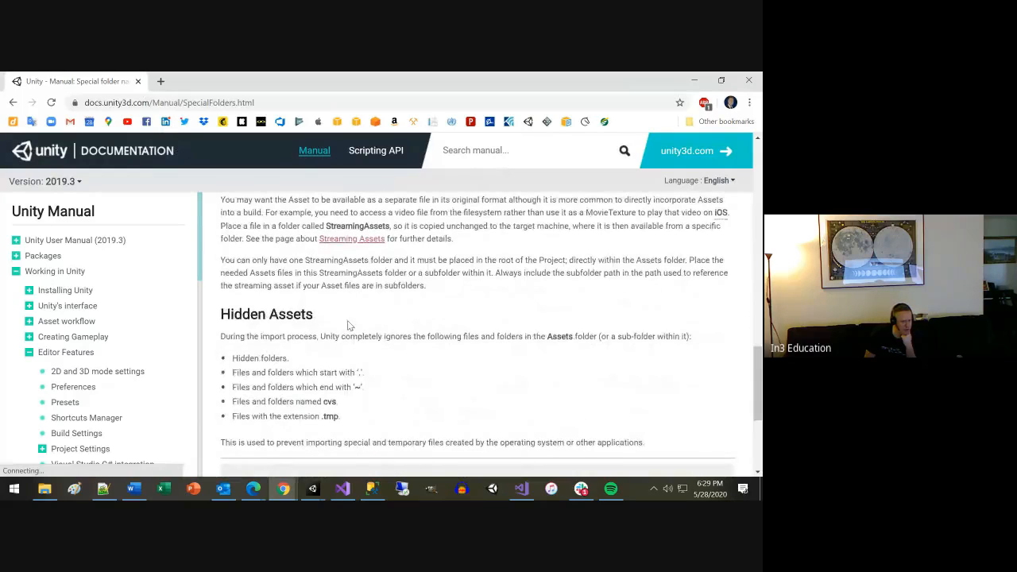
{"action": "scroll", "coordinate": [350, 324], "scroll_direction": "down", "scroll_amount": 2}
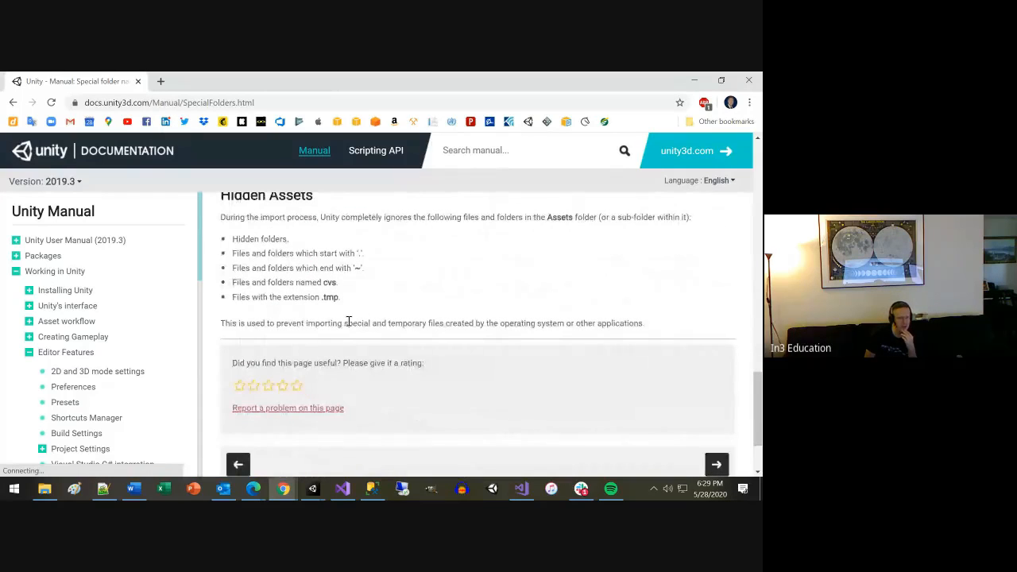
{"action": "scroll", "coordinate": [355, 322], "scroll_direction": "up", "scroll_amount": 1}
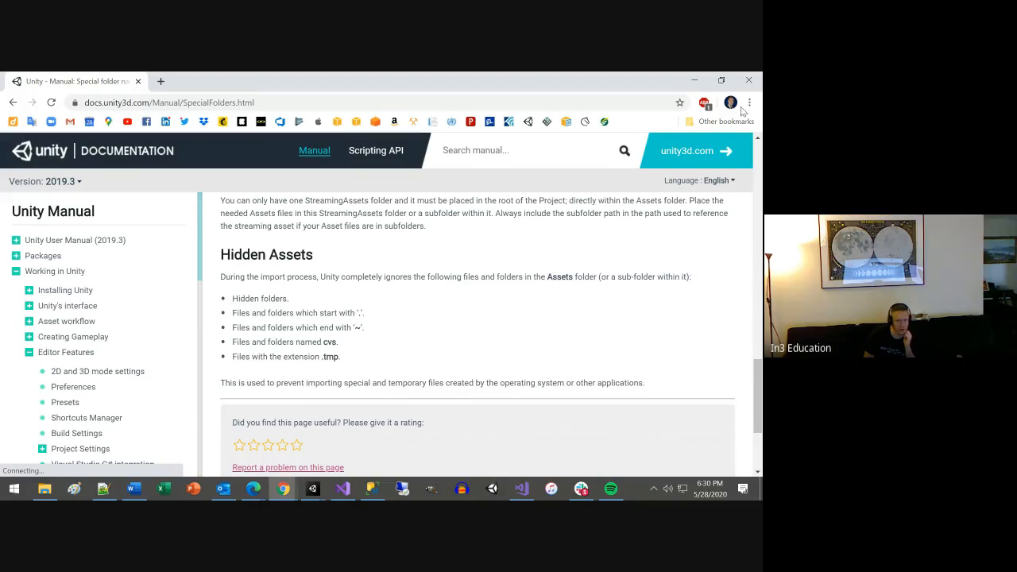
{"action": "left_click", "coordinate": [691, 80]}
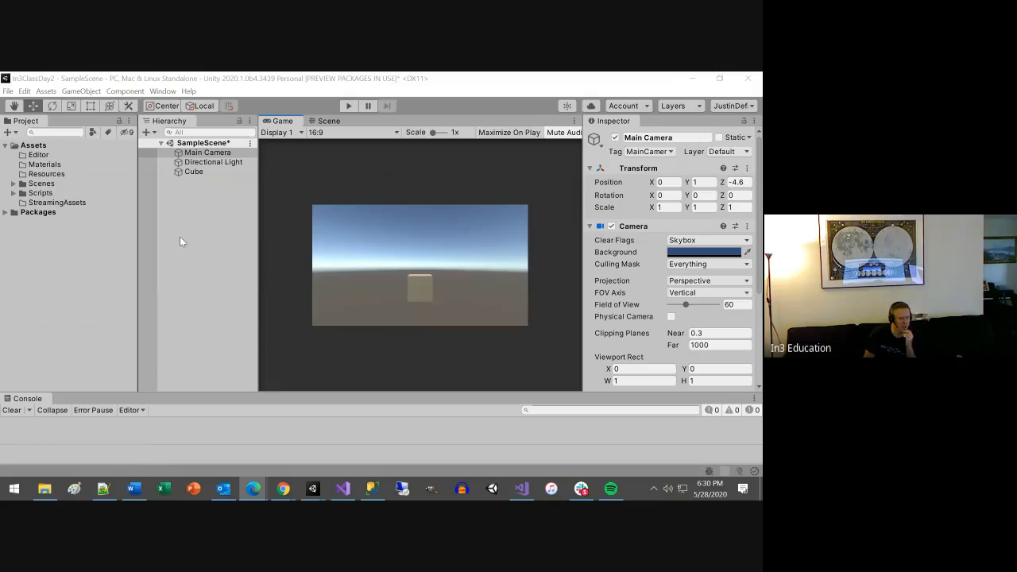
Review the asset types that can be created in the Project's Assets, without creating one.
{"action": "right_click", "coordinate": [47, 245]}
{"action": "mouse_move", "coordinate": [103, 198]}
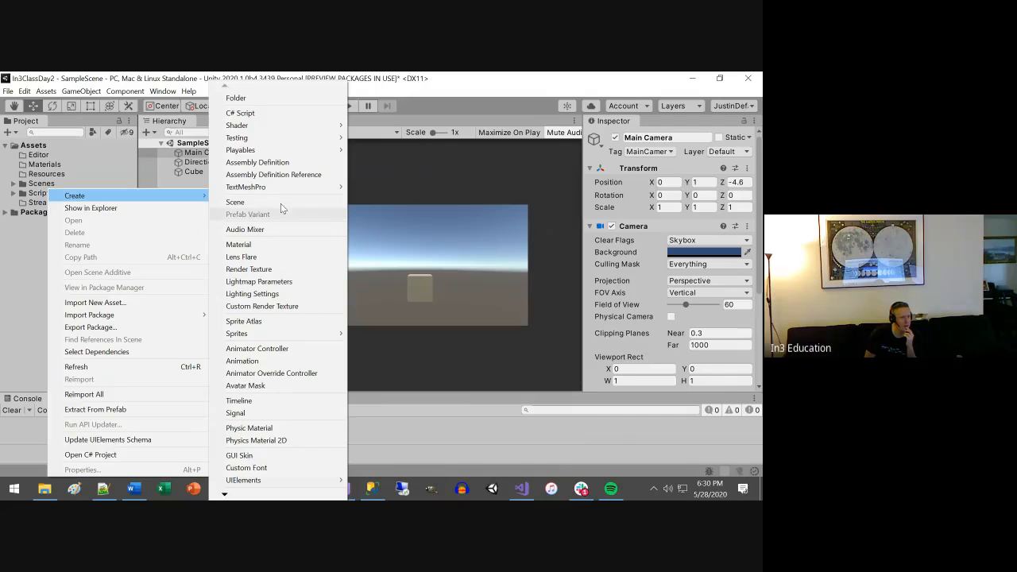
{"action": "mouse_move", "coordinate": [285, 155]}
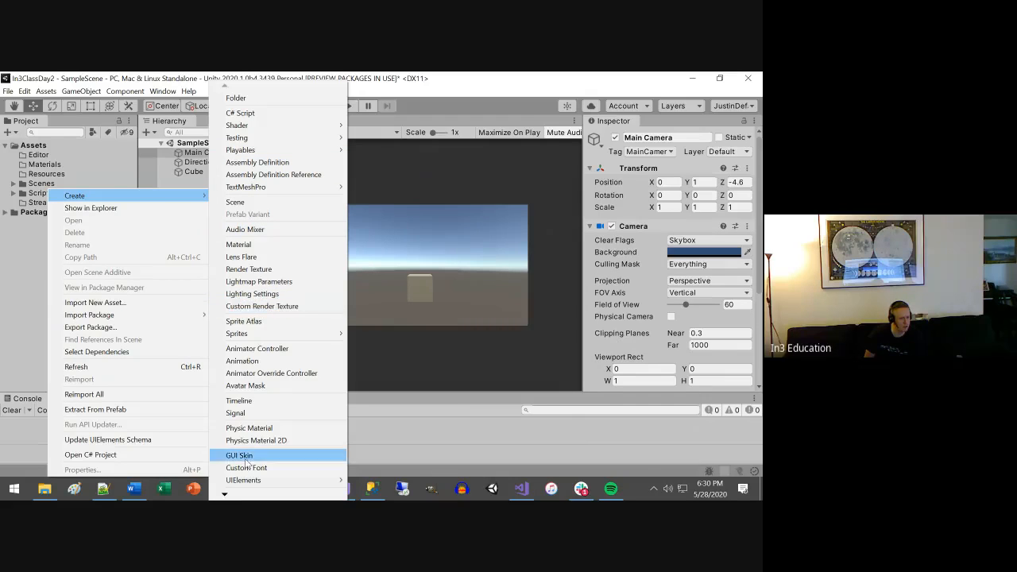
{"action": "mouse_move", "coordinate": [225, 495]}
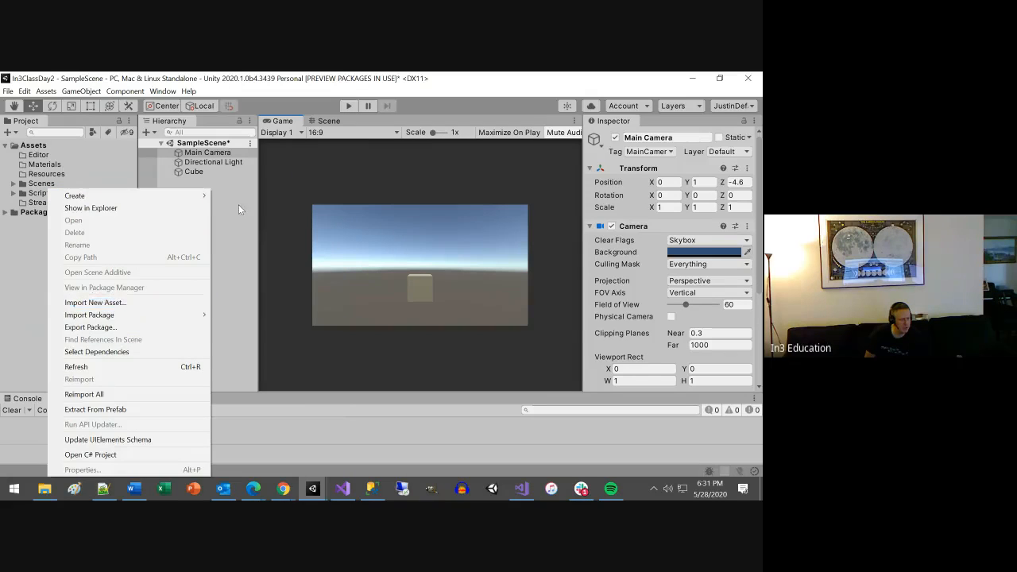
{"action": "left_click", "coordinate": [223, 219]}
Add a Terrain 3D object to SampleScene and widen the Inspector to show its settings.
{"action": "right_click", "coordinate": [232, 217]}
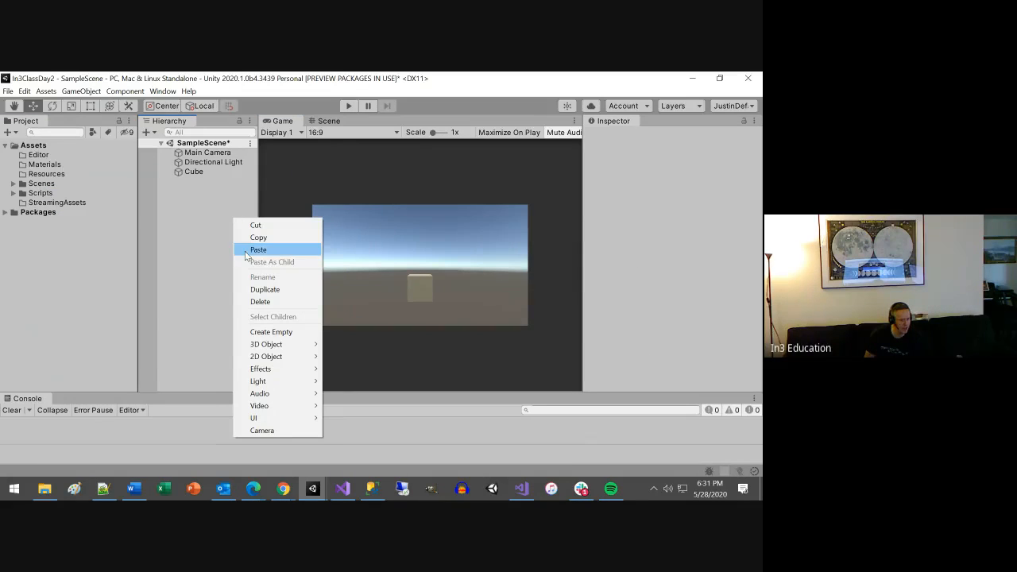
{"action": "mouse_move", "coordinate": [300, 346]}
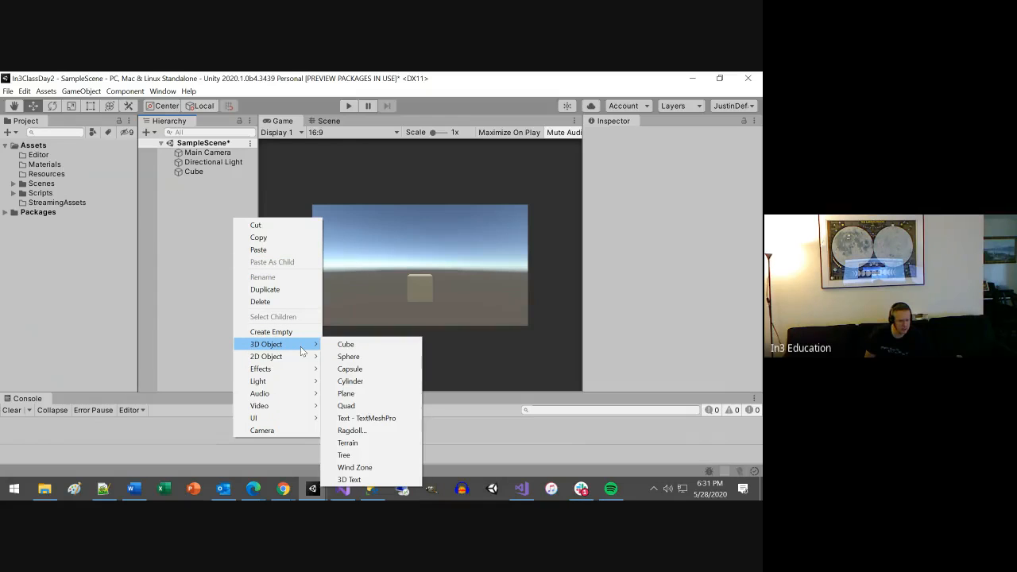
{"action": "left_click", "coordinate": [353, 443]}
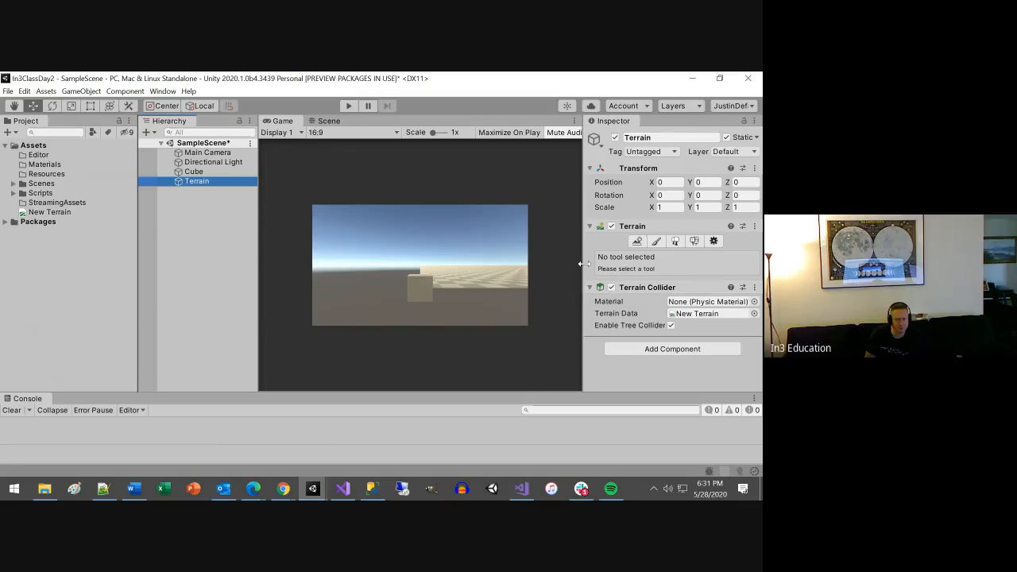
{"action": "left_click_drag", "start_coordinate": [582, 256], "coordinate": [522, 255]}
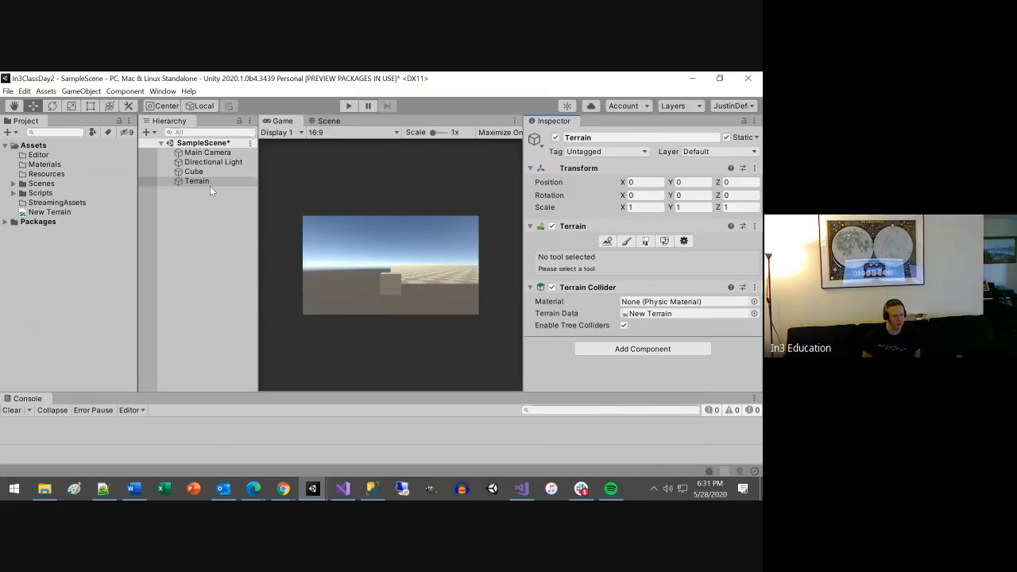
Show the terrain in the Scene view and activate its Create Neighbor Terrains tool.
{"action": "left_click", "coordinate": [329, 121]}
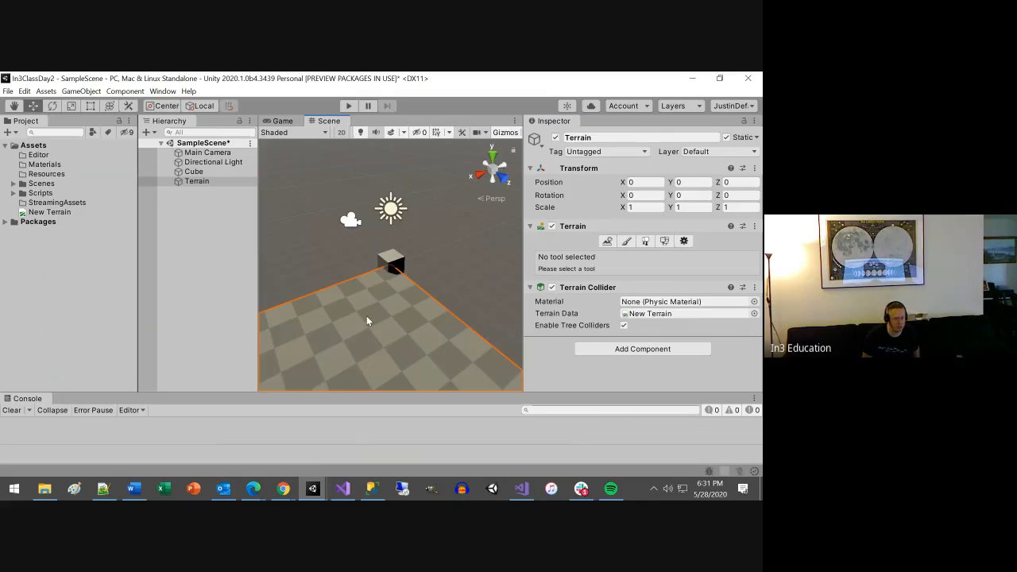
{"action": "left_click_drag", "start_coordinate": [372, 376], "coordinate": [426, 272], "text": "alt"}
{"action": "left_click", "coordinate": [607, 241]}
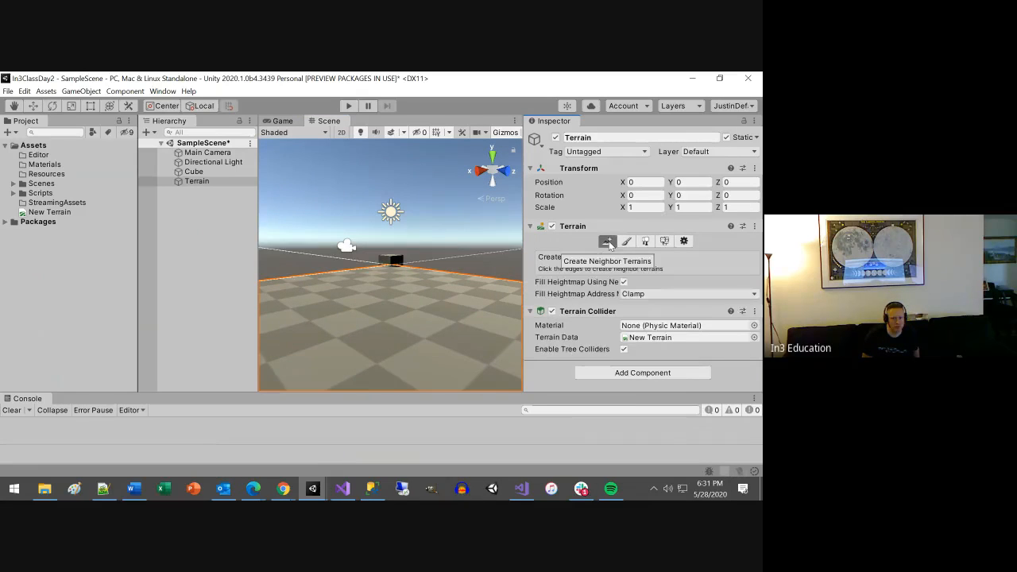
Raise the terrain near the Cube with the Raise or Lower Terrain tool and the solid round brush.
{"action": "left_click_drag", "start_coordinate": [427, 283], "coordinate": [453, 341], "text": "alt"}
{"action": "left_click", "coordinate": [626, 241]}
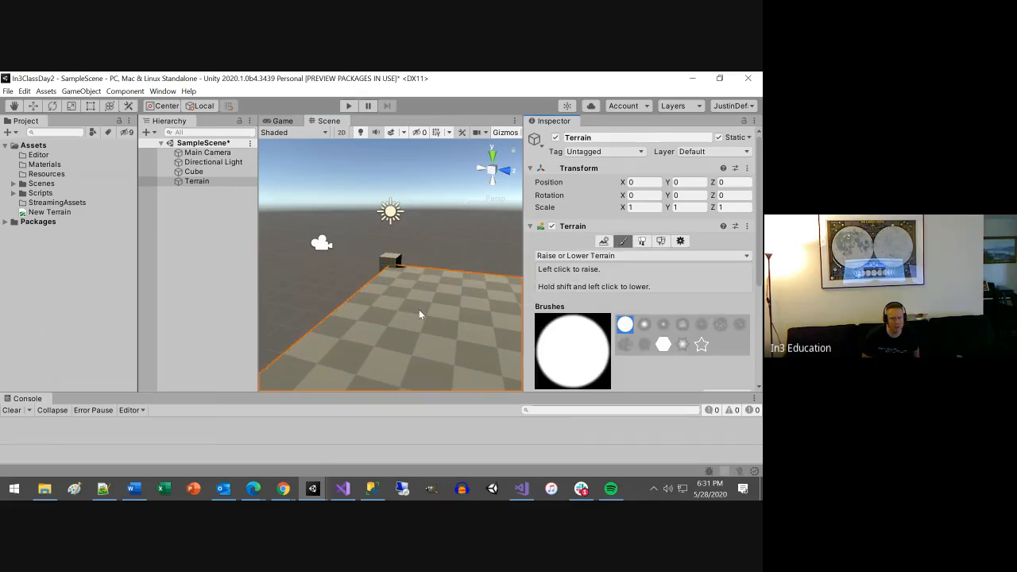
{"action": "left_click", "coordinate": [449, 356]}
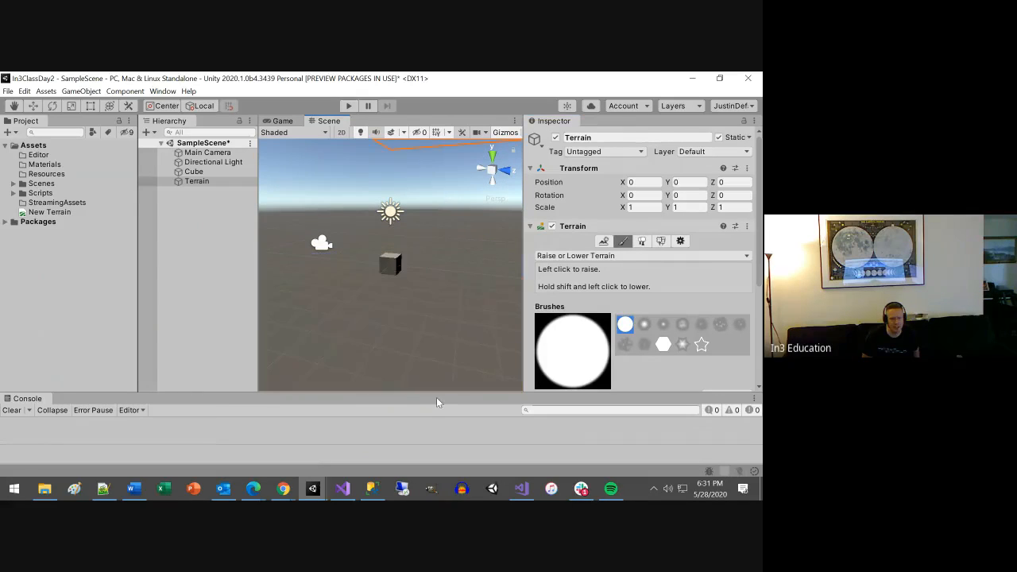
Review the terrain's Paint Trees, Paint Details and Terrain Settings options, and inspect the New Terrain asset.
{"action": "left_click", "coordinate": [642, 241]}
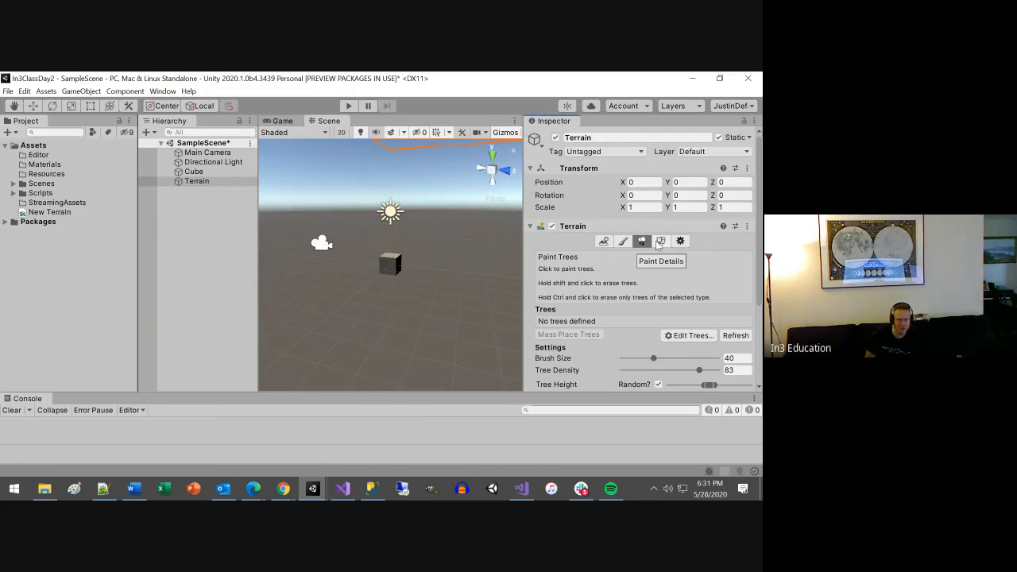
{"action": "left_click", "coordinate": [659, 242]}
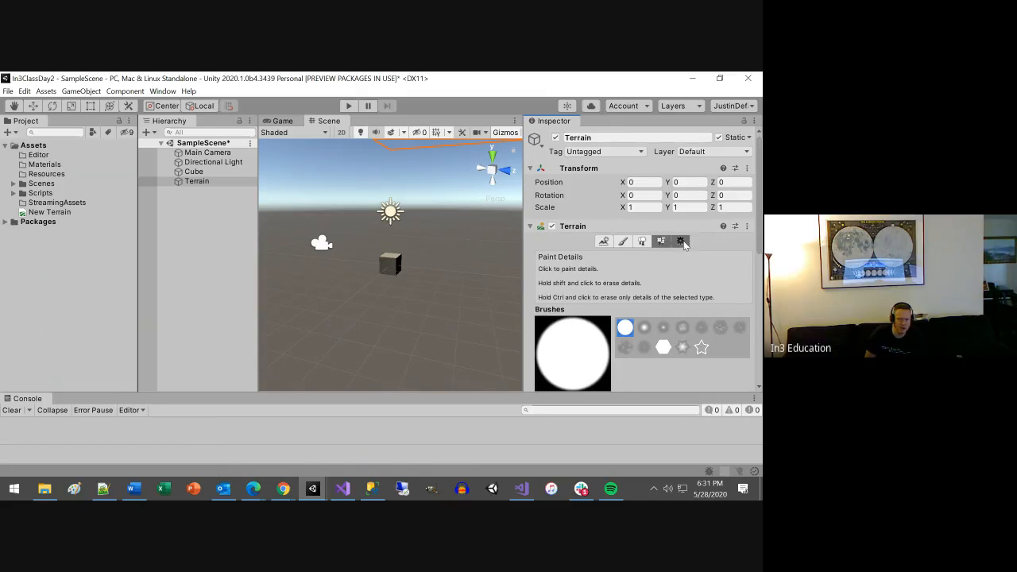
{"action": "left_click", "coordinate": [681, 242]}
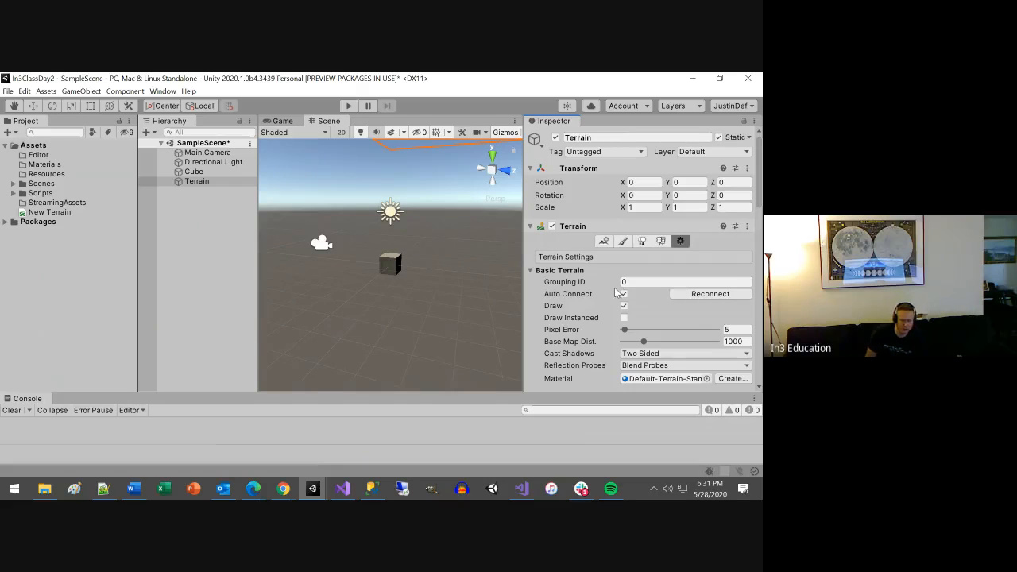
{"action": "mouse_move", "coordinate": [596, 328]}
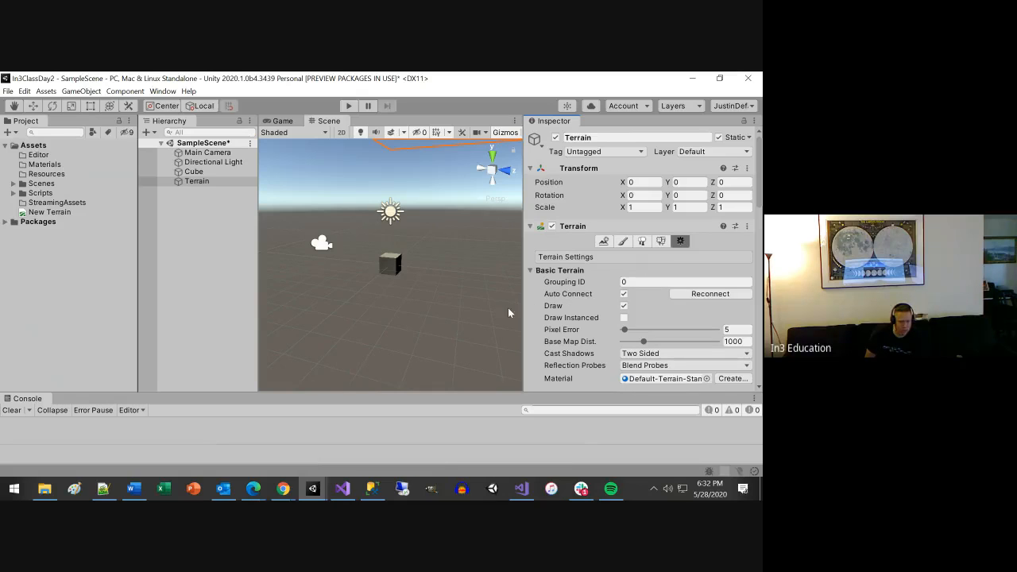
{"action": "left_click", "coordinate": [62, 213]}
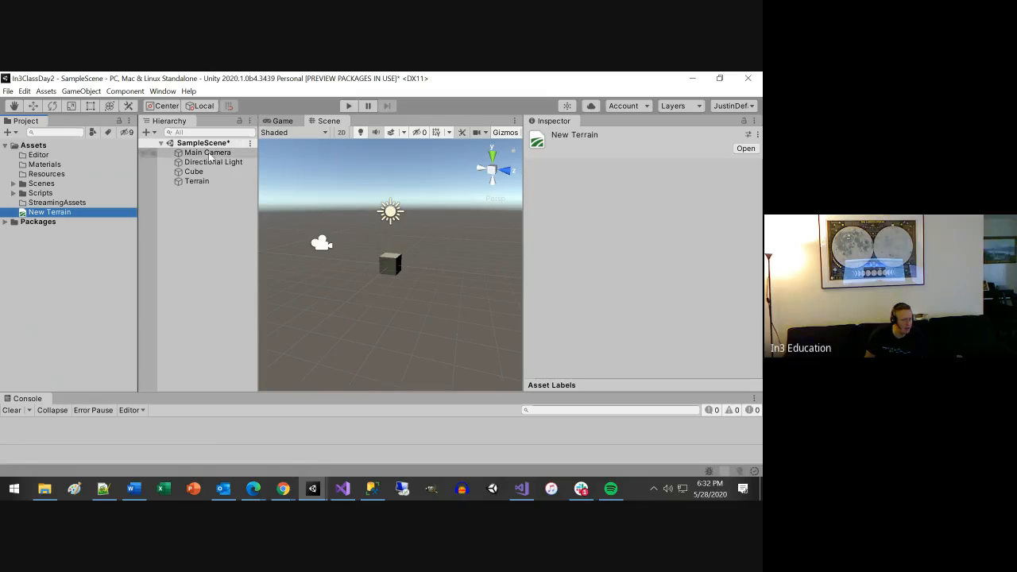
Add a Particle System effect to SampleScene and view its particles from other angles in the Scene view.
{"action": "right_click", "coordinate": [196, 233]}
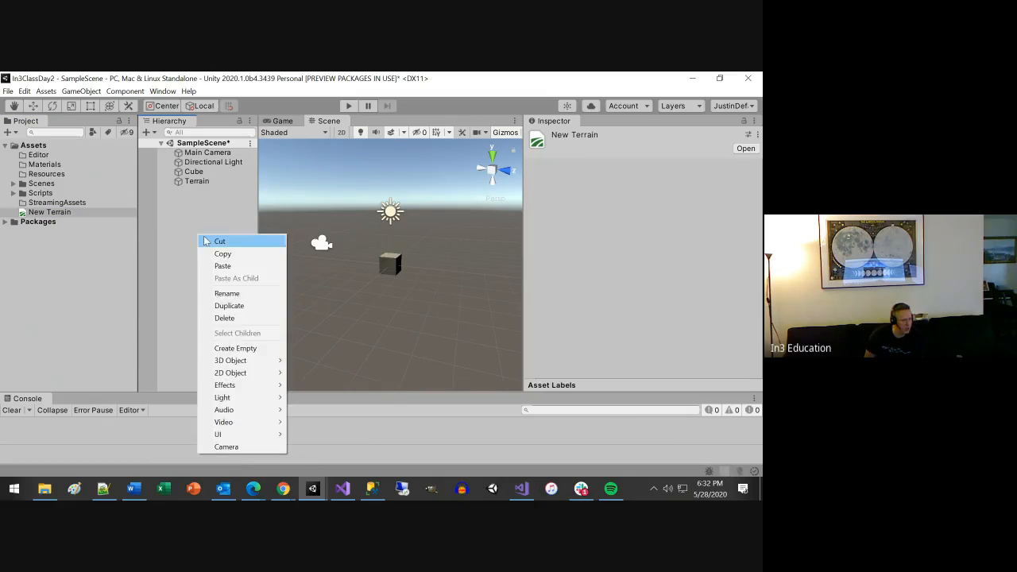
{"action": "mouse_move", "coordinate": [237, 389]}
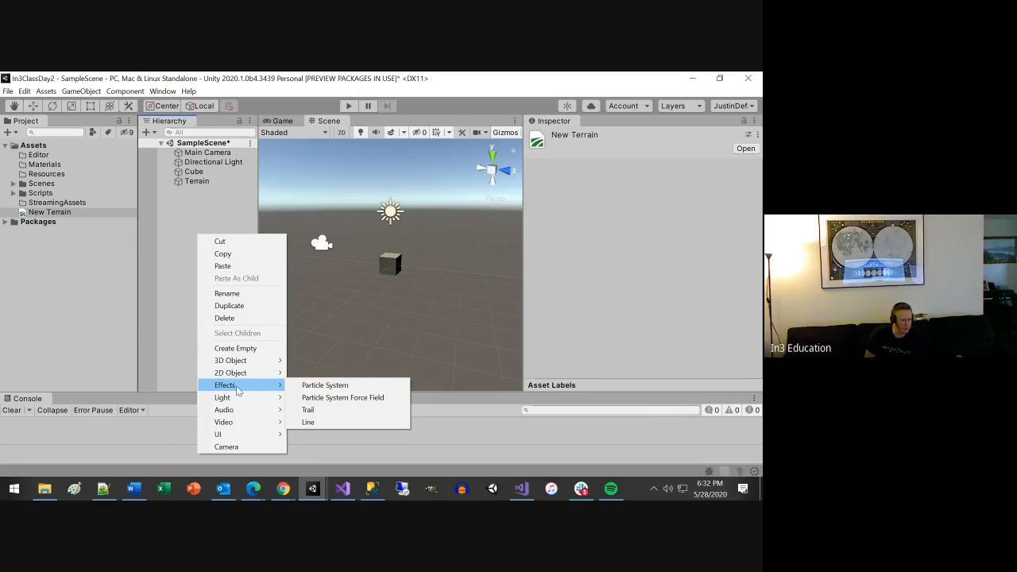
{"action": "left_click", "coordinate": [312, 386]}
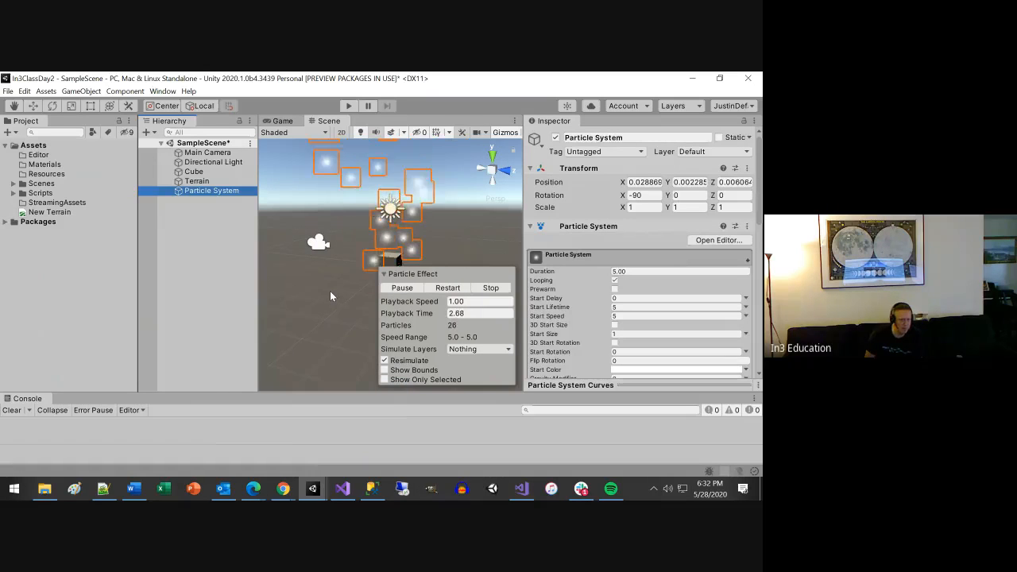
{"action": "left_click_drag", "start_coordinate": [335, 296], "coordinate": [714, 337], "text": "alt"}
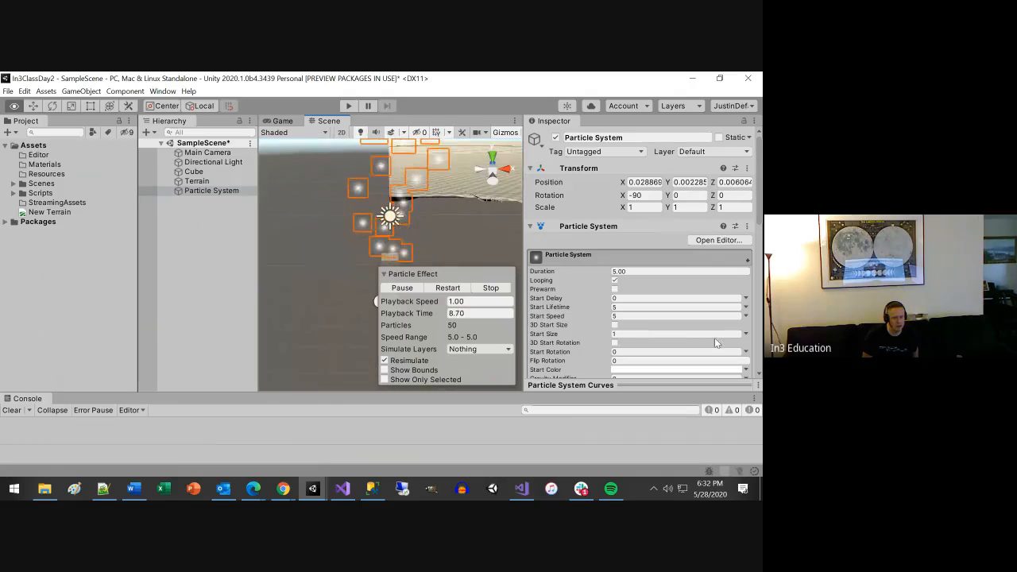
{"action": "left_click_drag", "start_coordinate": [301, 309], "coordinate": [581, 340], "text": "alt"}
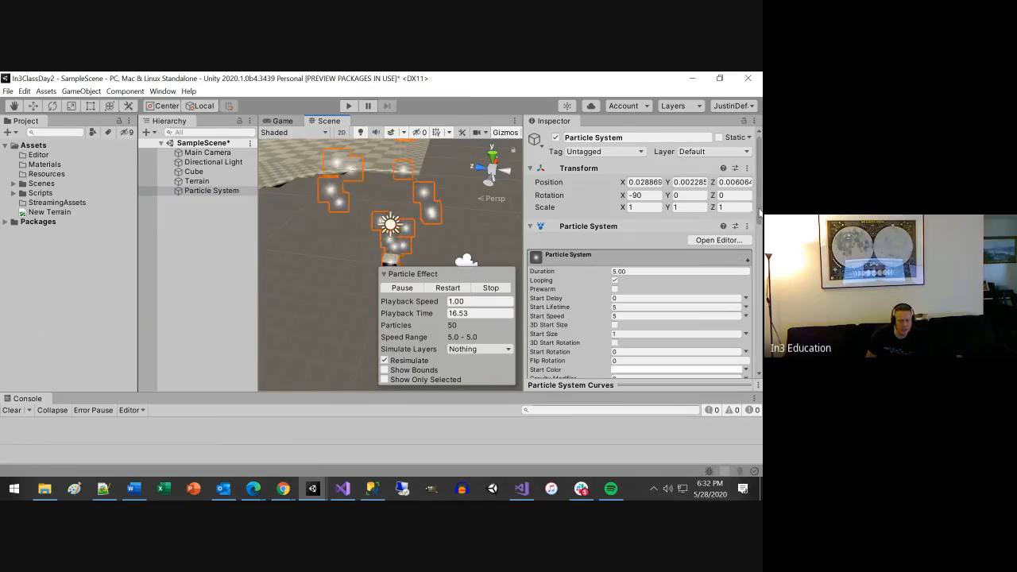
Look through the Particle System's properties and modules, and reduce its Duration to 0.05.
{"action": "scroll", "coordinate": [758, 227], "scroll_direction": "down", "scroll_amount": 2}
{"action": "scroll", "coordinate": [758, 227], "scroll_direction": "down", "scroll_amount": 10}
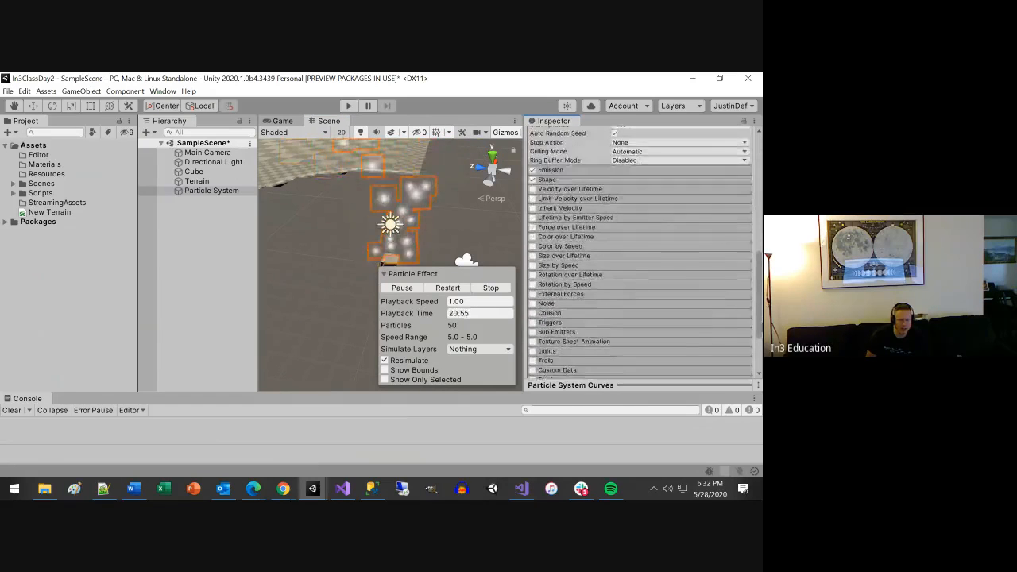
{"action": "scroll", "coordinate": [640, 250], "scroll_direction": "up", "scroll_amount": 3}
{"action": "scroll", "coordinate": [700, 226], "scroll_direction": "up", "scroll_amount": 3}
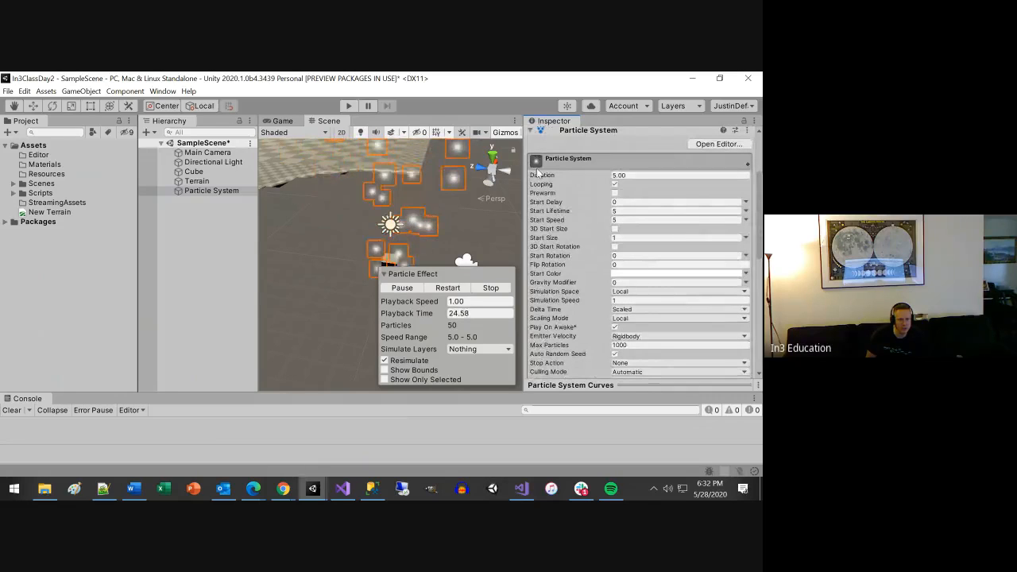
{"action": "mouse_move", "coordinate": [570, 175]}
{"action": "left_mouse_down"}
{"action": "mouse_move", "coordinate": [582, 176]}
{"action": "mouse_move", "coordinate": [445, 169]}
{"action": "mouse_move", "coordinate": [552, 185]}
{"action": "left_mouse_up"}
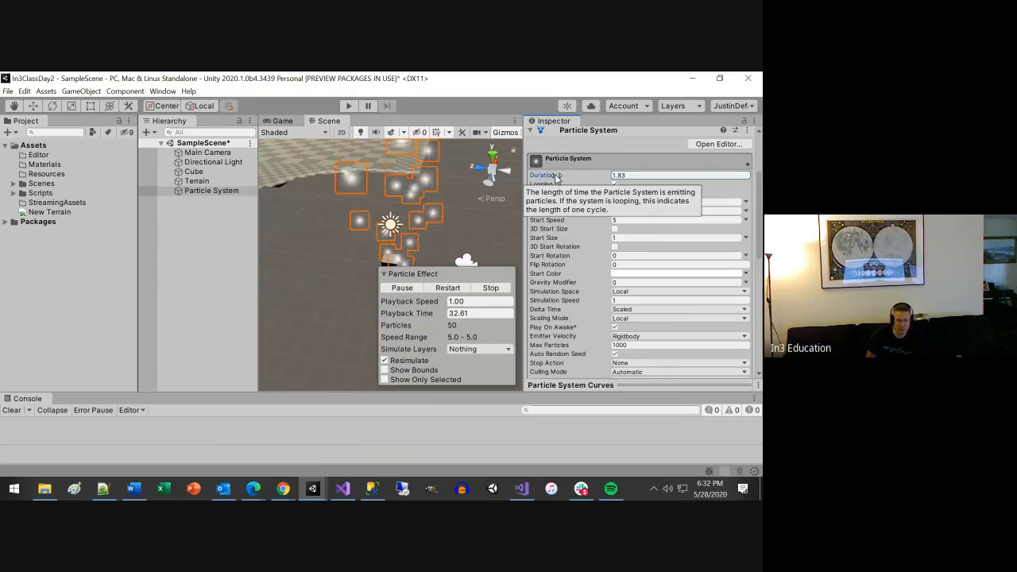
{"action": "left_click_drag", "start_coordinate": [554, 175], "coordinate": [517, 176]}
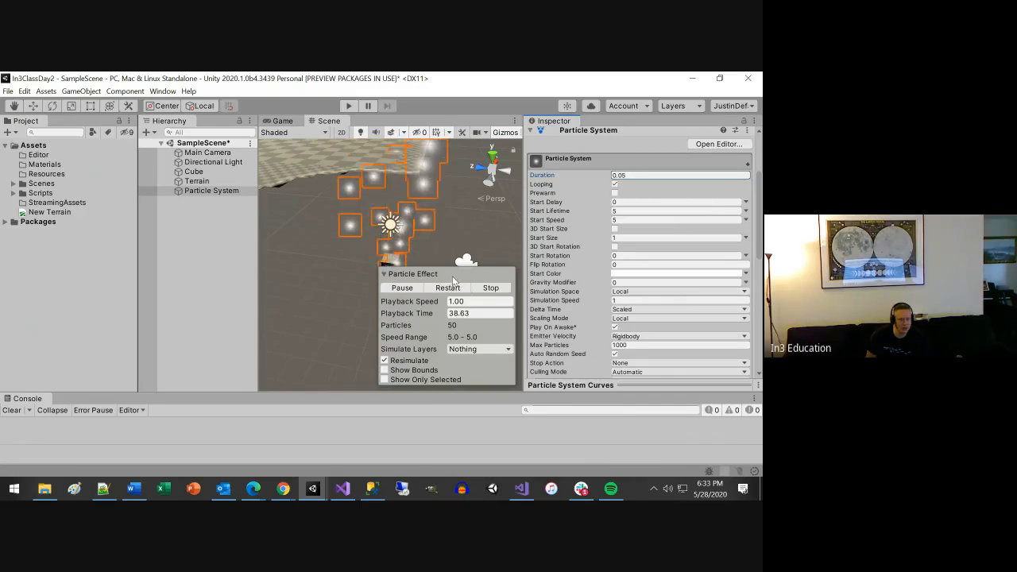
Collapse the Particle Effect overlay and set the Emission module's Rate over Time to 9.28.
{"action": "left_click", "coordinate": [385, 274]}
{"action": "scroll", "coordinate": [598, 230], "scroll_direction": "down", "scroll_amount": 3}
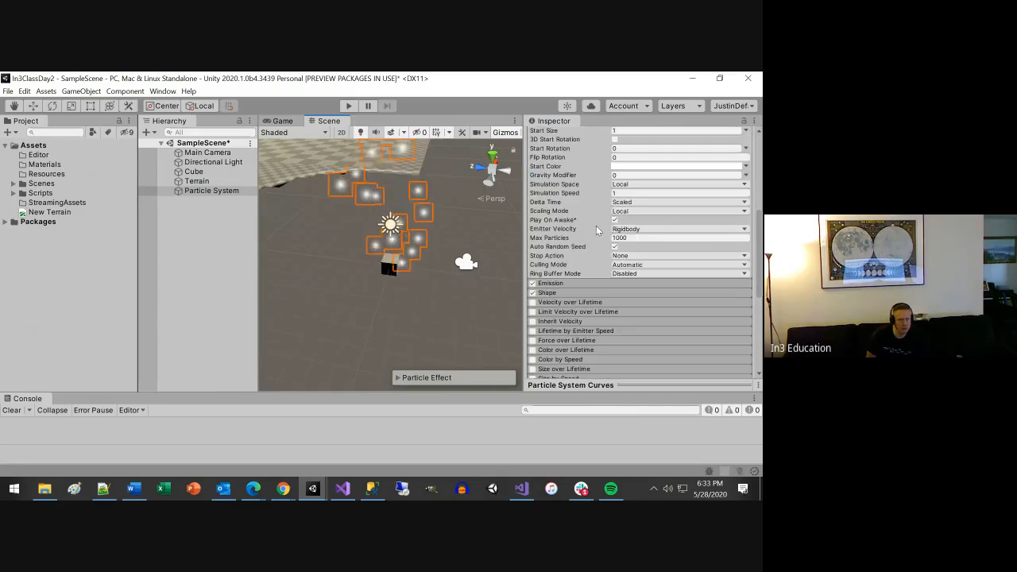
{"action": "scroll", "coordinate": [601, 241], "scroll_direction": "up", "scroll_amount": 3}
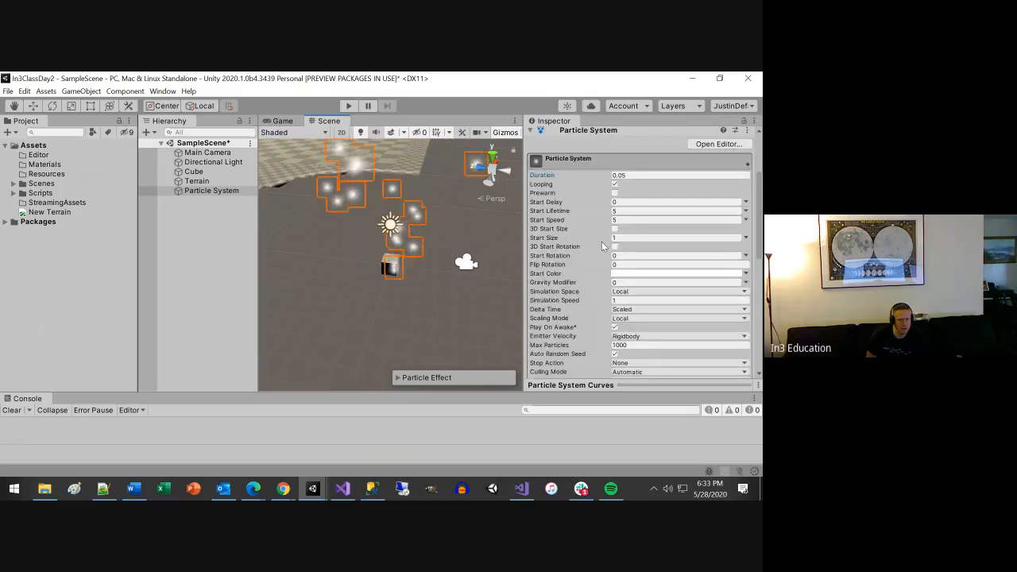
{"action": "scroll", "coordinate": [602, 242], "scroll_direction": "down", "scroll_amount": 3}
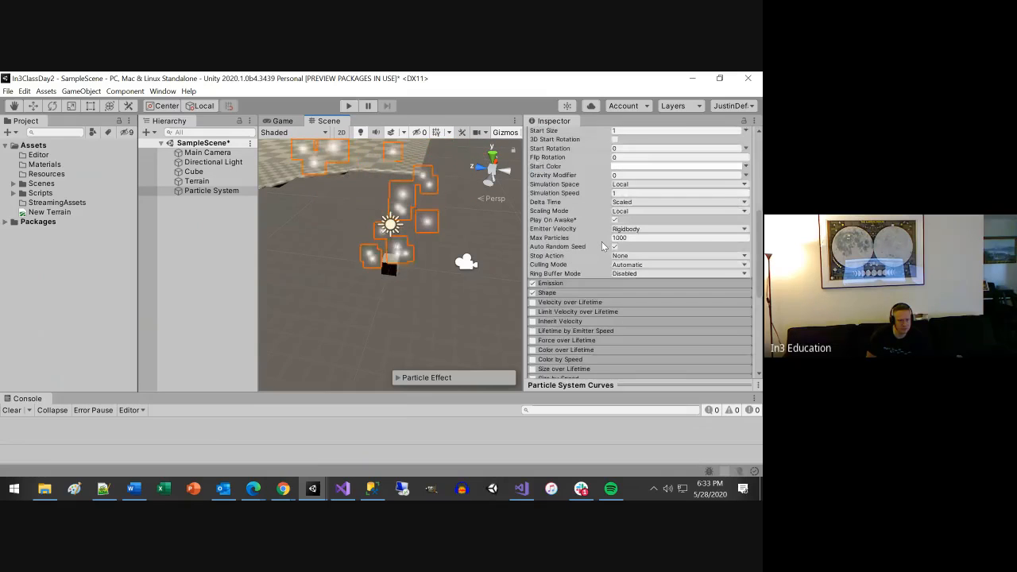
{"action": "left_click", "coordinate": [552, 284]}
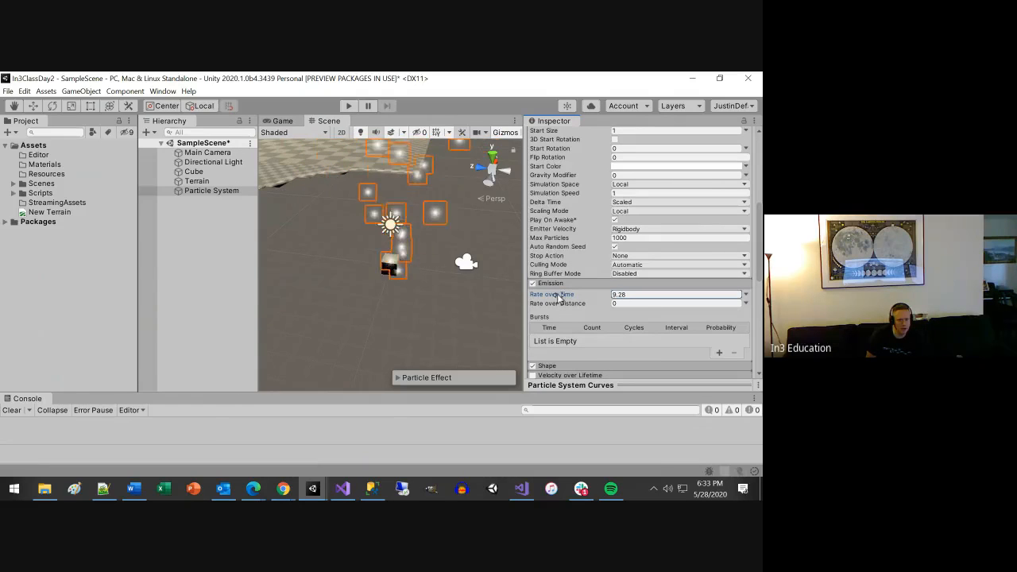
Change the Particle System's emitter shape to Box in the Shape module and locate its Texture setting.
{"action": "scroll", "coordinate": [589, 309], "scroll_direction": "down", "scroll_amount": 3}
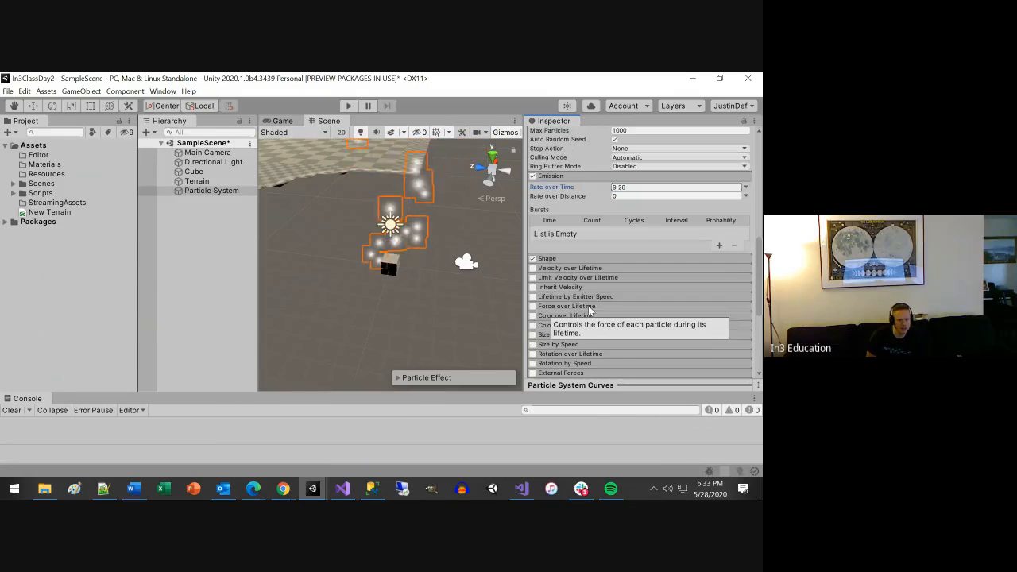
{"action": "left_click", "coordinate": [545, 259]}
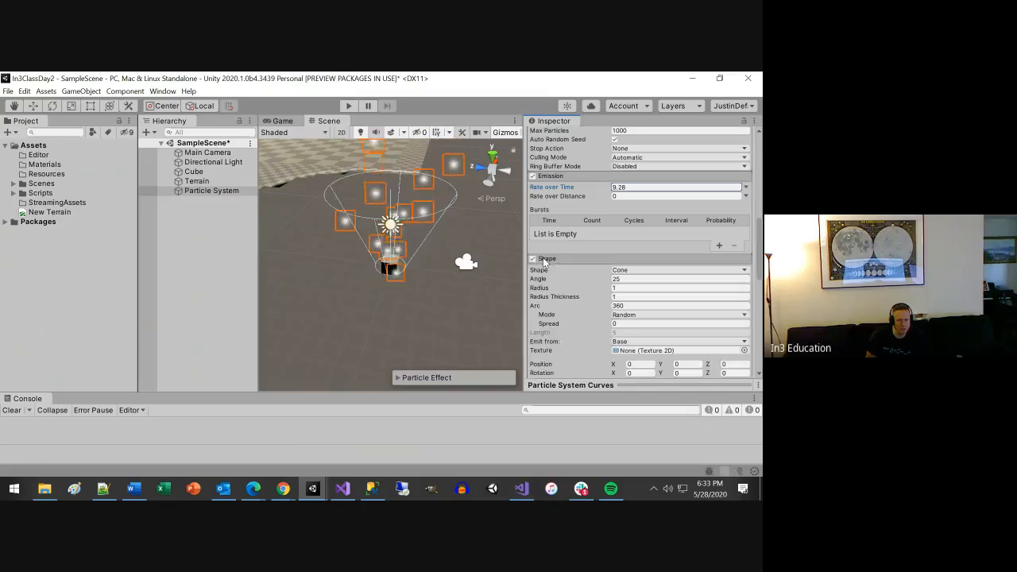
{"action": "left_click", "coordinate": [629, 271]}
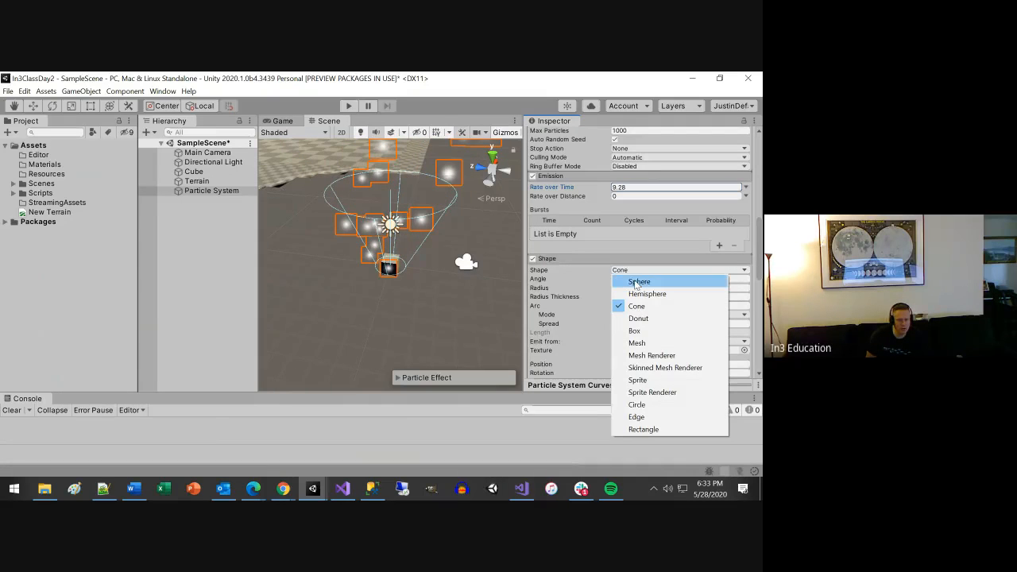
{"action": "left_click", "coordinate": [643, 332]}
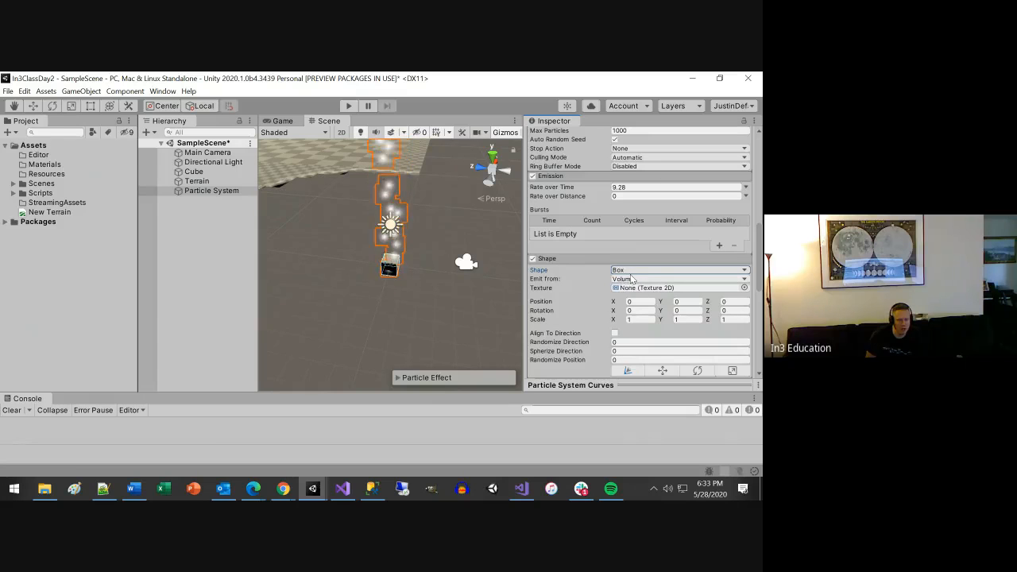
{"action": "scroll", "coordinate": [613, 299], "scroll_direction": "down", "scroll_amount": 3}
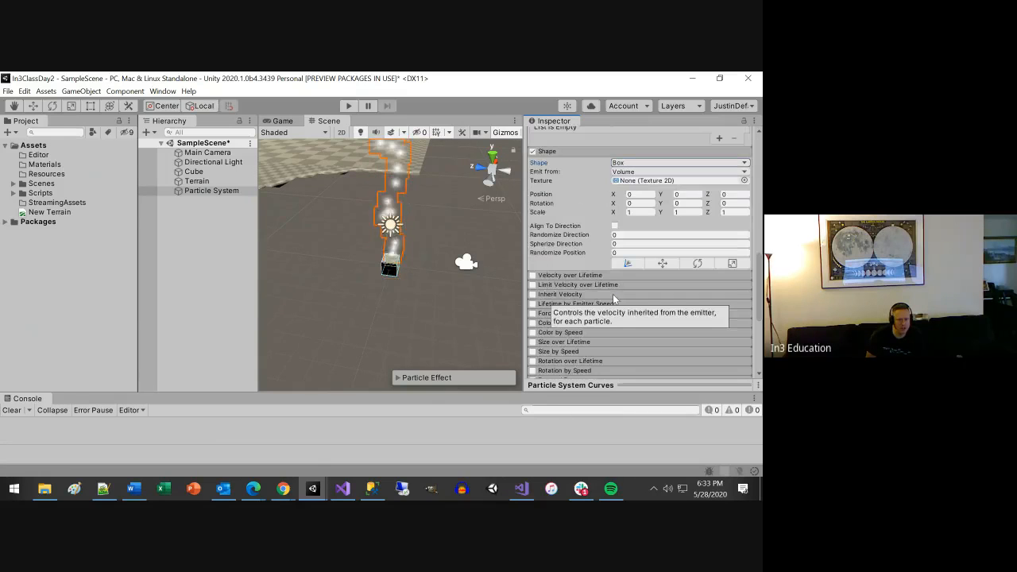
{"action": "left_click", "coordinate": [648, 181]}
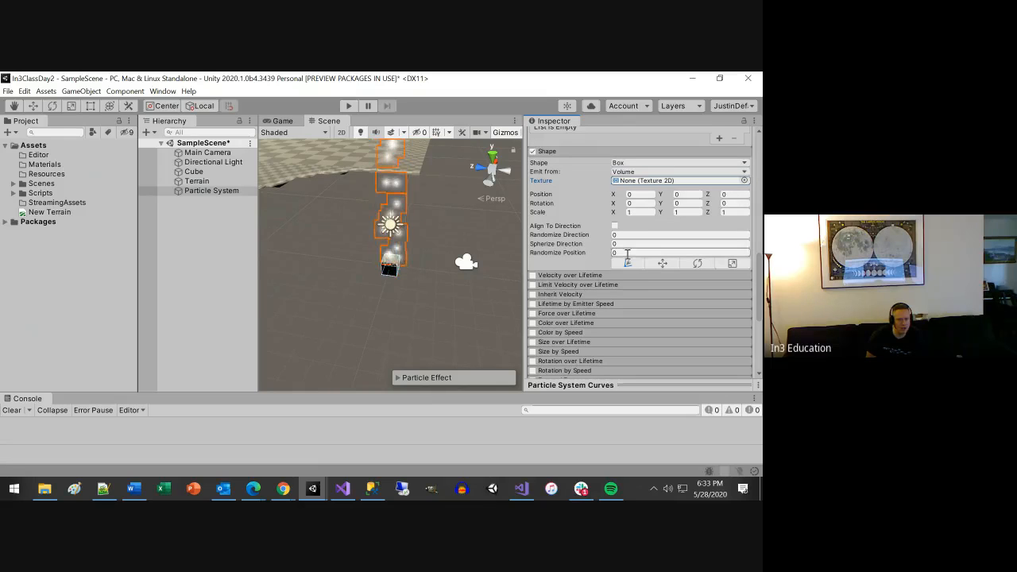
Expand the Particle System's Renderer module and examine its material, sorting and shadow settings.
{"action": "scroll", "coordinate": [572, 292], "scroll_direction": "down", "scroll_amount": 3}
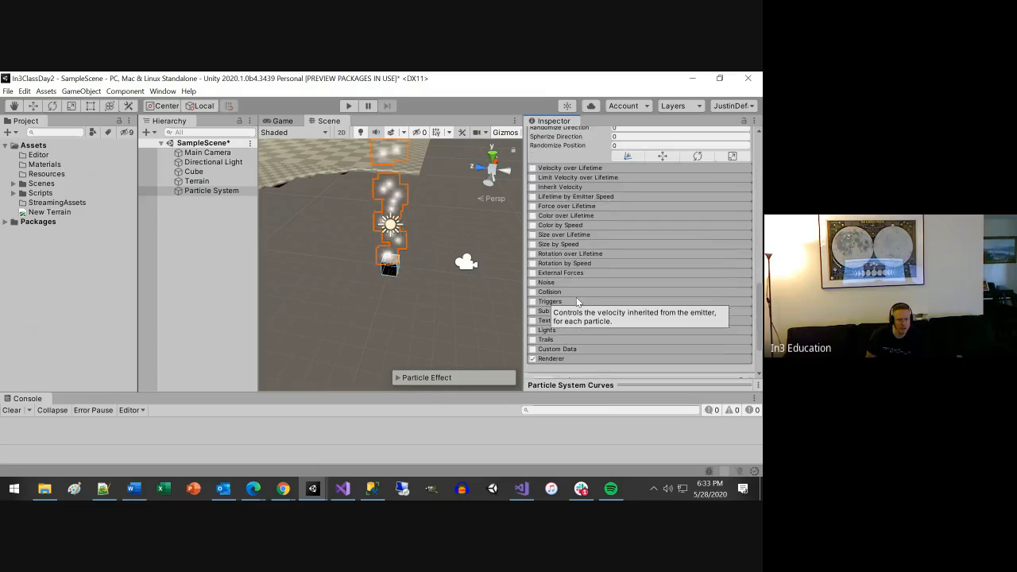
{"action": "left_click", "coordinate": [562, 359]}
{"action": "scroll", "coordinate": [571, 344], "scroll_direction": "down", "scroll_amount": 3}
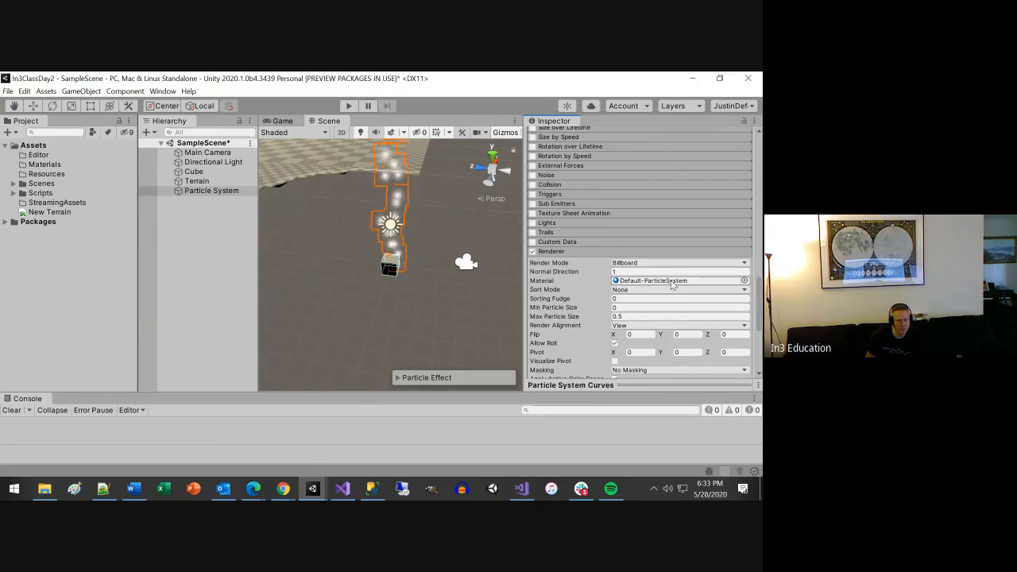
{"action": "scroll", "coordinate": [667, 295], "scroll_direction": "down", "scroll_amount": 3}
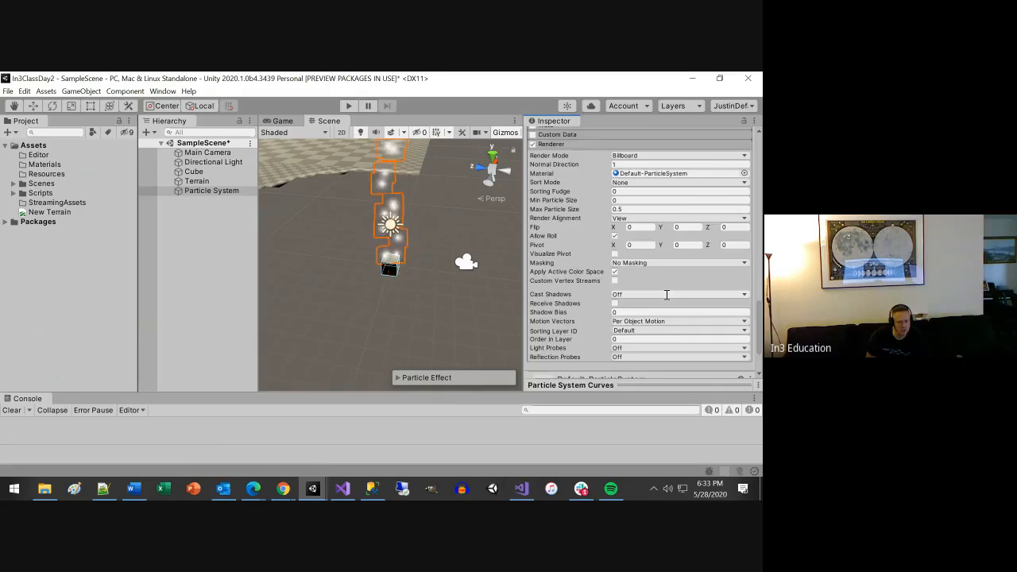
{"action": "scroll", "coordinate": [666, 295], "scroll_direction": "down", "scroll_amount": 2}
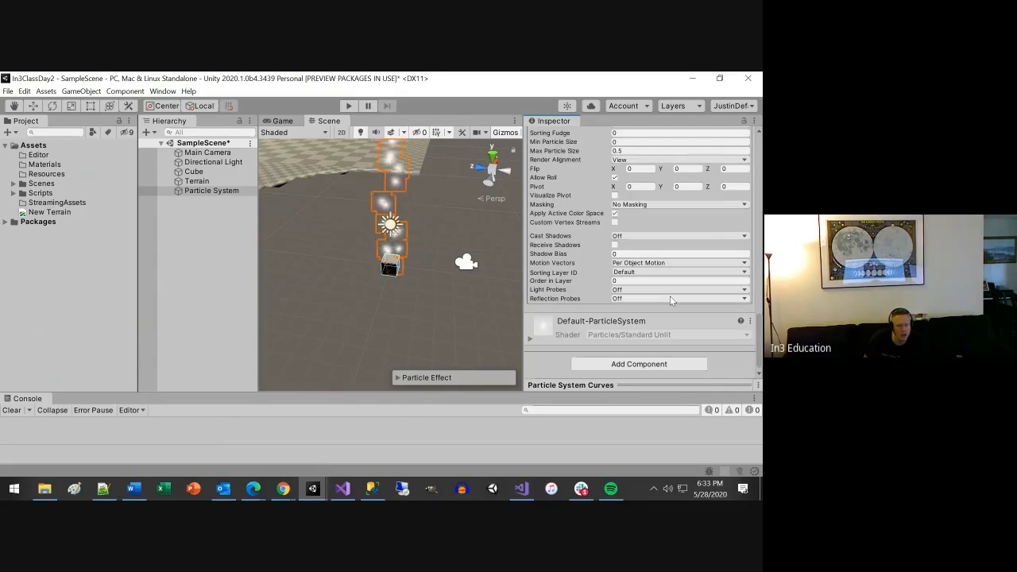
{"action": "scroll", "coordinate": [670, 299], "scroll_direction": "up", "scroll_amount": 3}
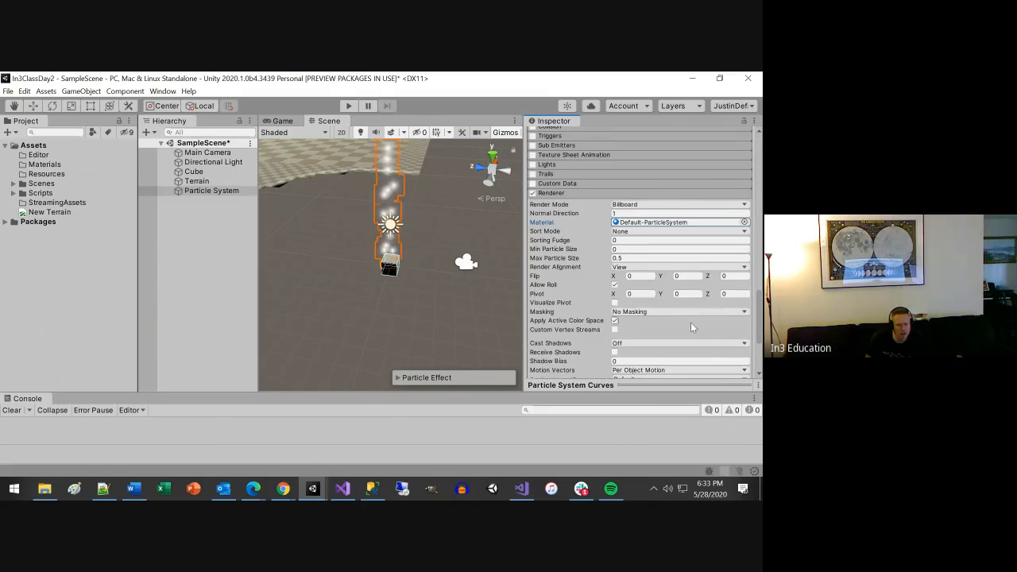
{"action": "scroll", "coordinate": [690, 322], "scroll_direction": "down", "scroll_amount": 3}
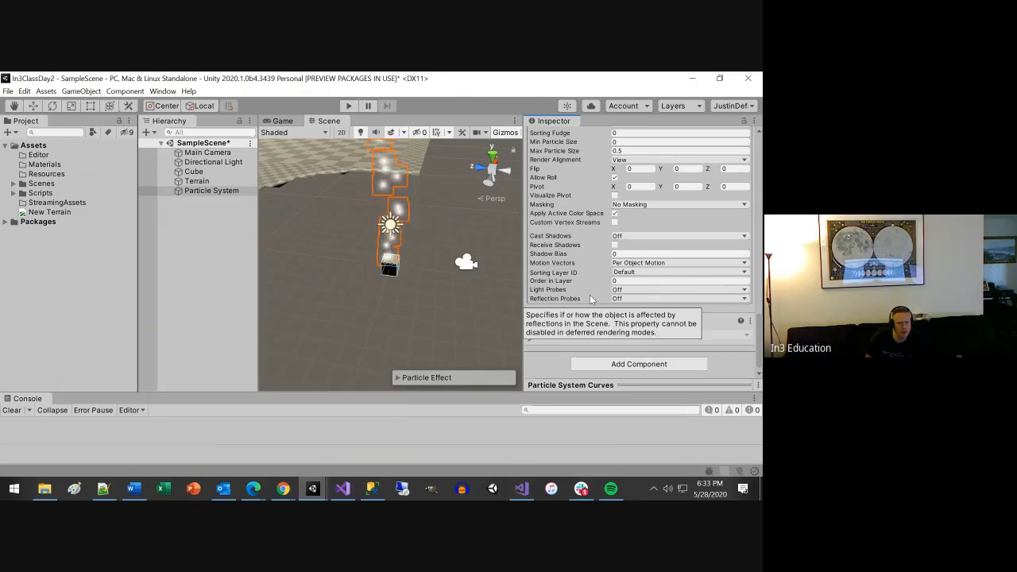
Expand the Custom Data and Trails modules, try enabling Trails on the particles, and disable it again.
{"action": "scroll", "coordinate": [590, 299], "scroll_direction": "up", "scroll_amount": 4}
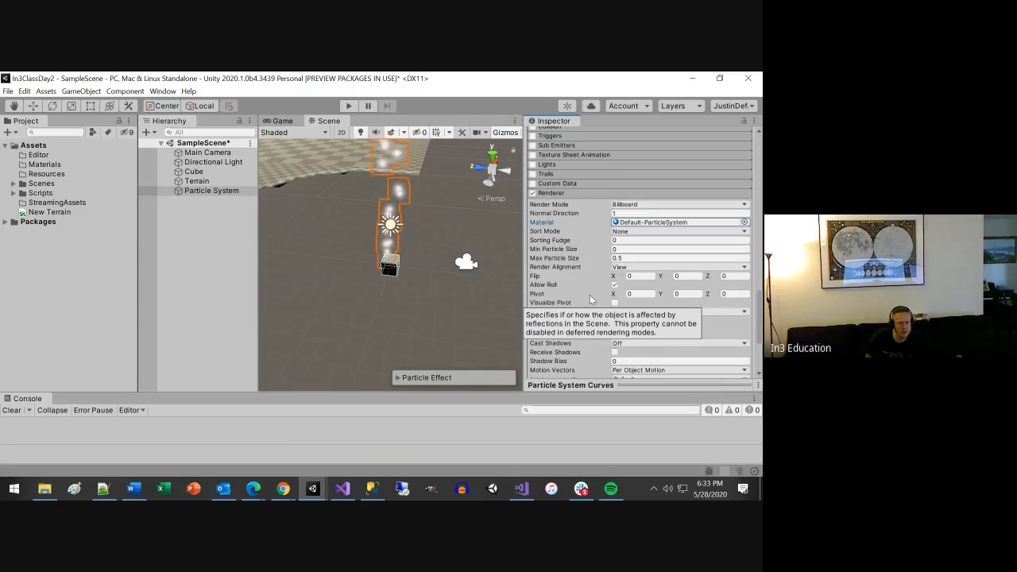
{"action": "left_click", "coordinate": [547, 173]}
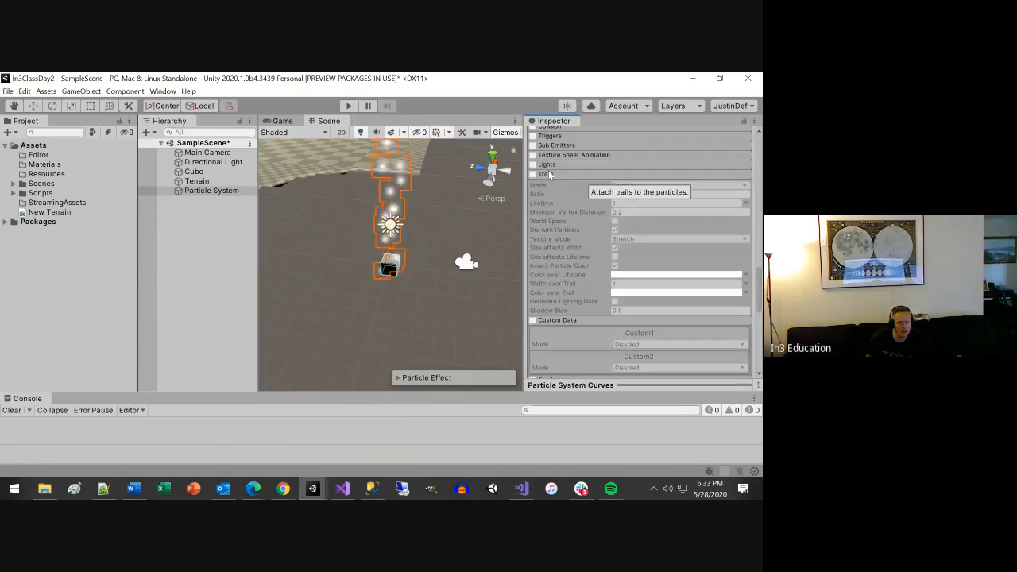
{"action": "left_click", "coordinate": [537, 164]}
{"action": "left_click", "coordinate": [540, 164]}
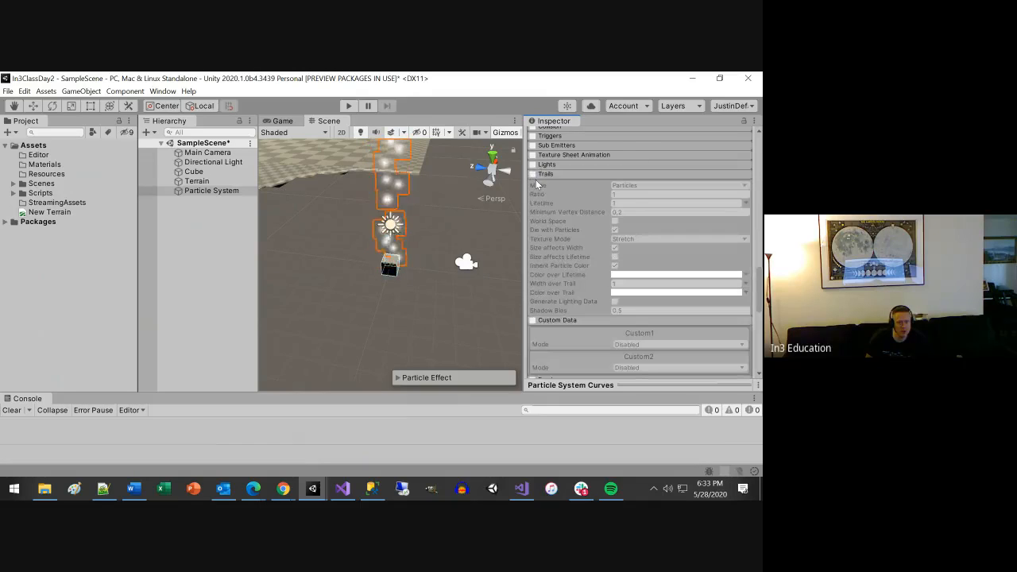
{"action": "left_click", "coordinate": [532, 174]}
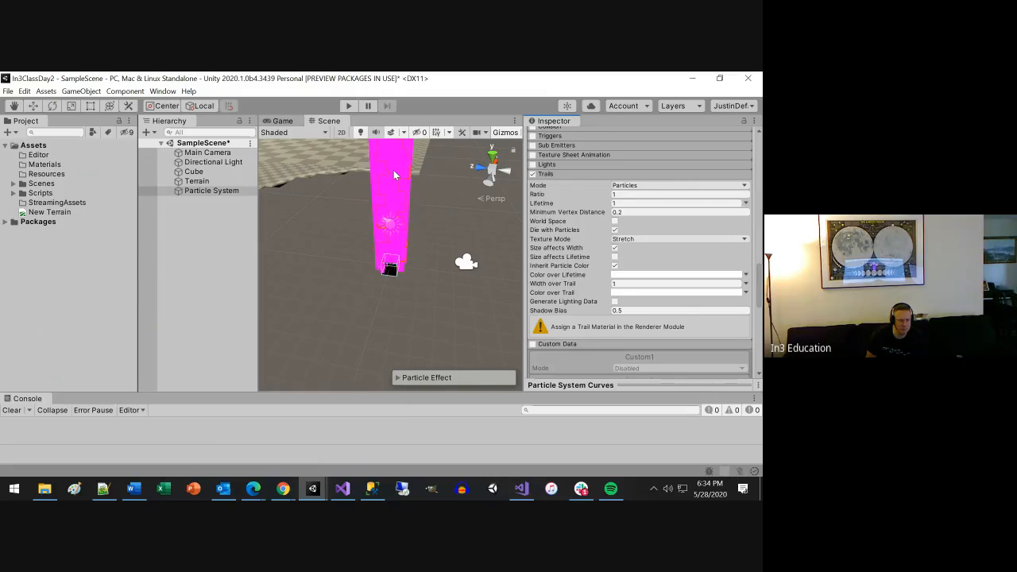
{"action": "left_click", "coordinate": [532, 174]}
{"action": "scroll", "coordinate": [596, 238], "scroll_direction": "up", "scroll_amount": 3}
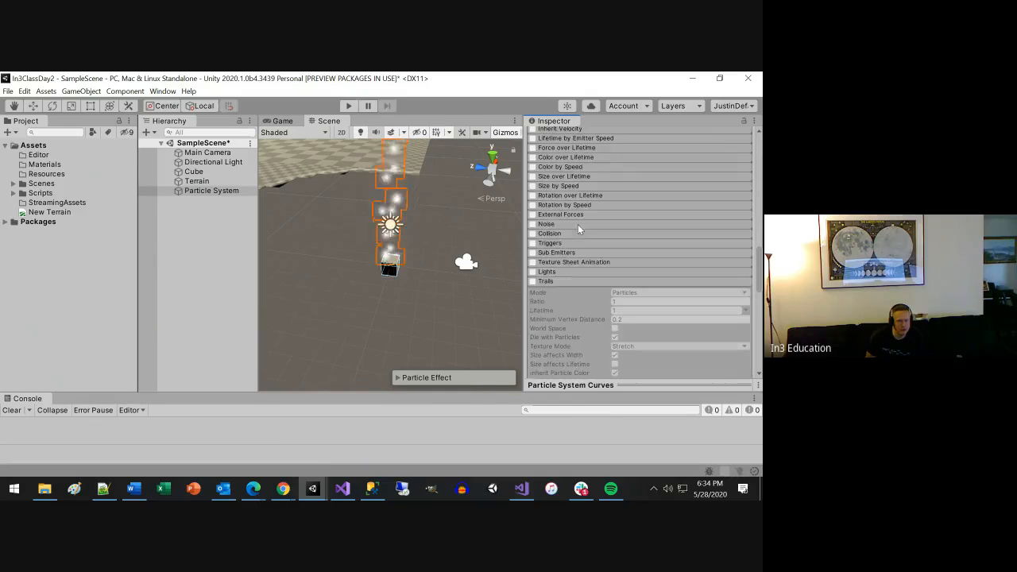
Examine the Particle System's main properties, the Shape module's Texture setting and the Renderer module's Material setting.
{"action": "scroll", "coordinate": [620, 270], "scroll_direction": "up", "scroll_amount": 6}
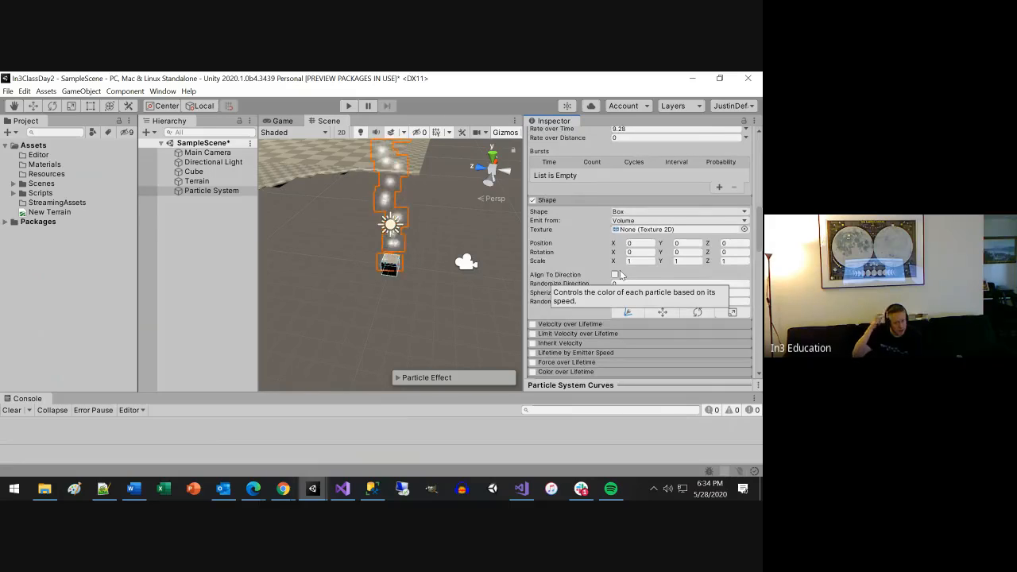
{"action": "scroll", "coordinate": [622, 270], "scroll_direction": "up", "scroll_amount": 6}
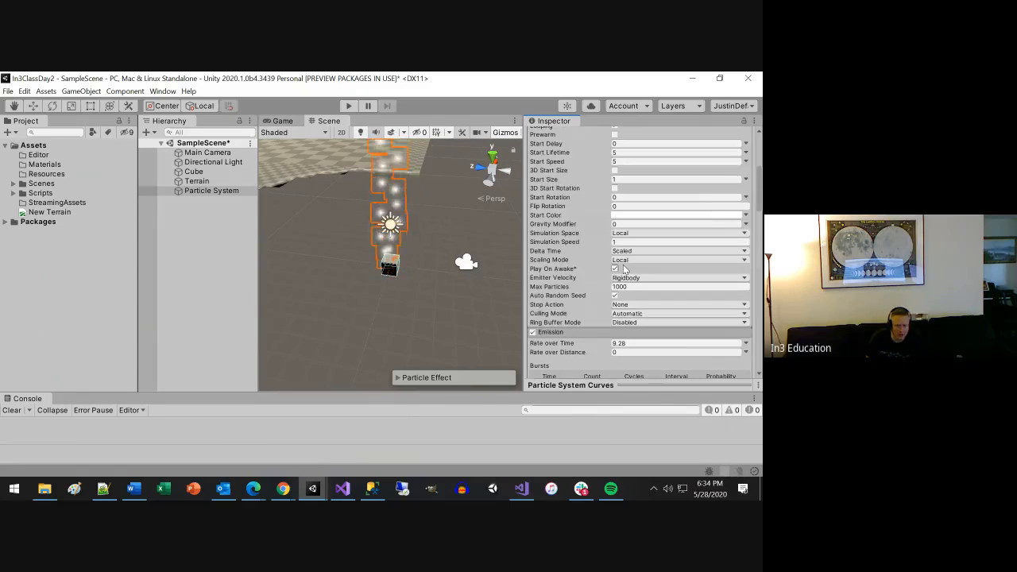
{"action": "scroll", "coordinate": [624, 269], "scroll_direction": "up", "scroll_amount": 3}
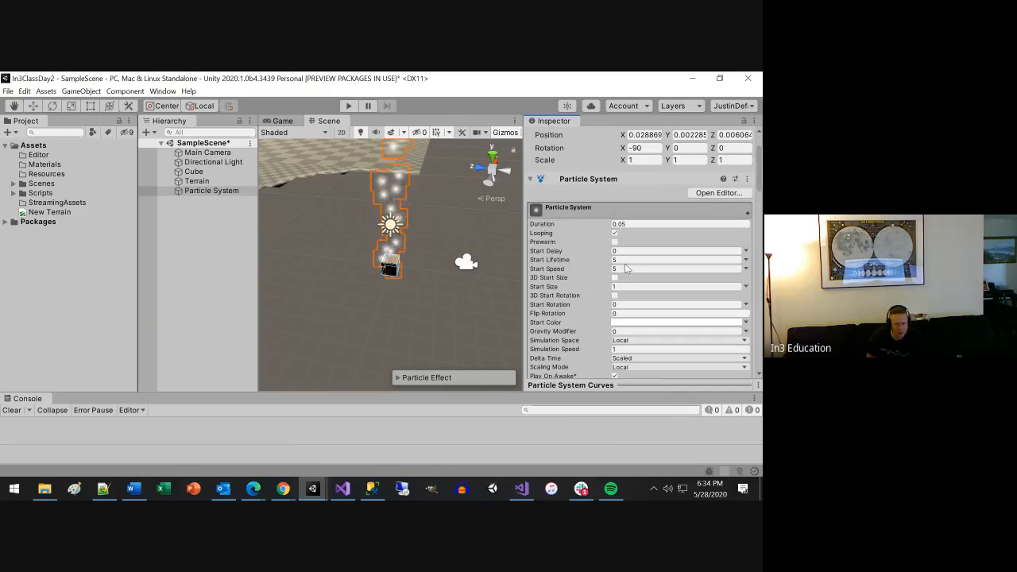
{"action": "scroll", "coordinate": [625, 269], "scroll_direction": "down", "scroll_amount": 3}
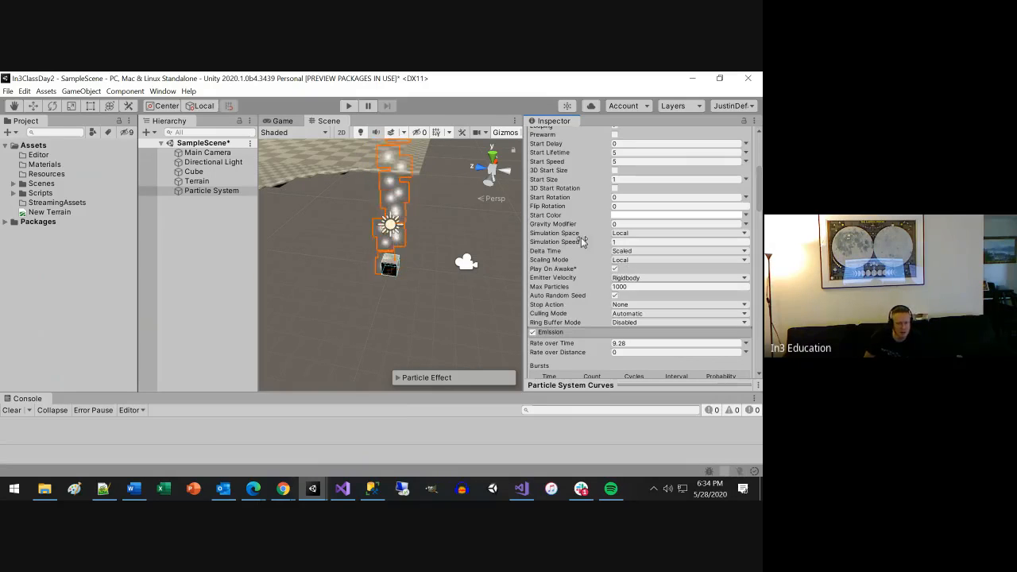
{"action": "scroll", "coordinate": [579, 242], "scroll_direction": "up", "scroll_amount": 3}
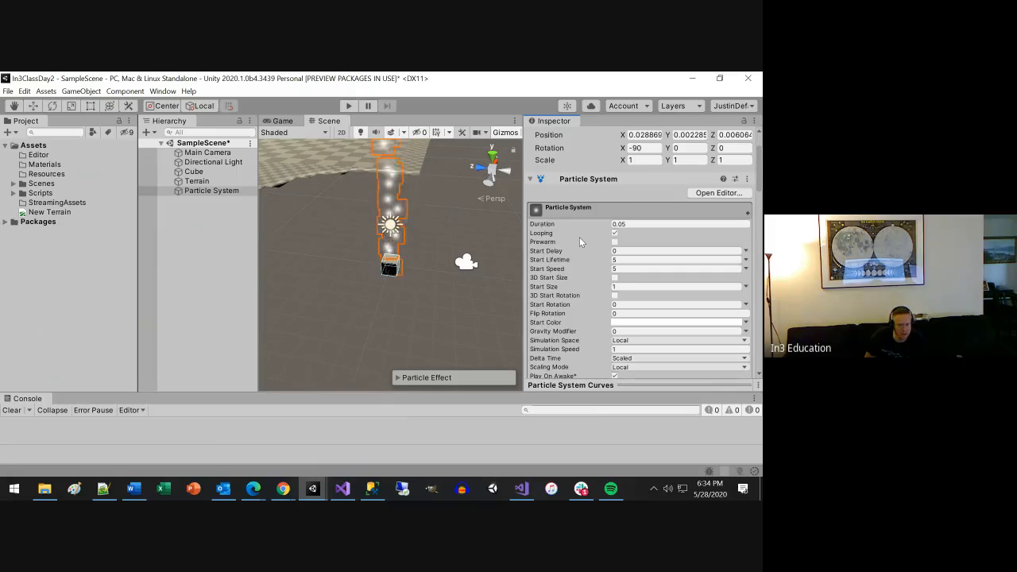
{"action": "scroll", "coordinate": [580, 236], "scroll_direction": "down", "scroll_amount": 3}
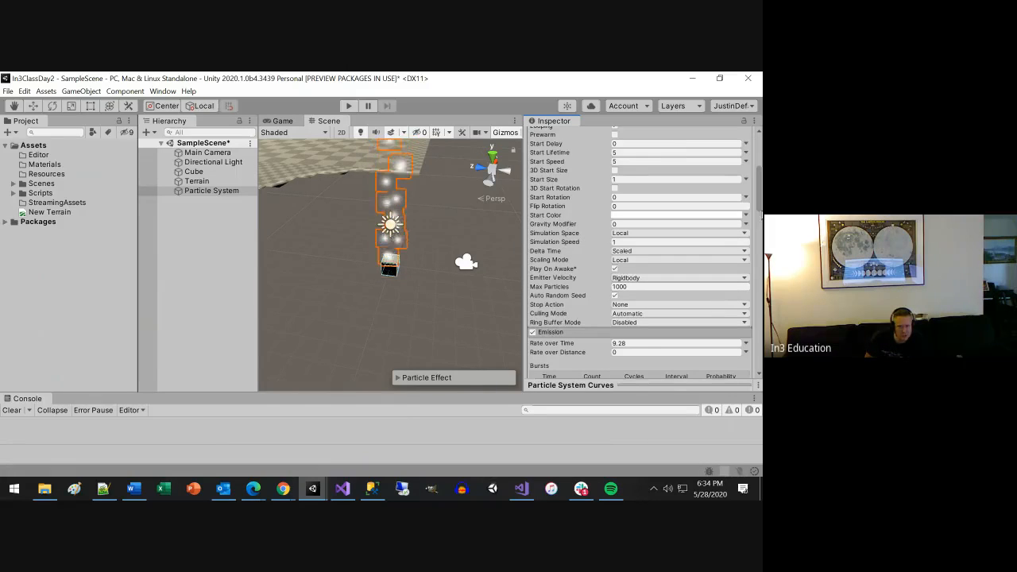
{"action": "left_click_drag", "start_coordinate": [757, 205], "coordinate": [760, 235]}
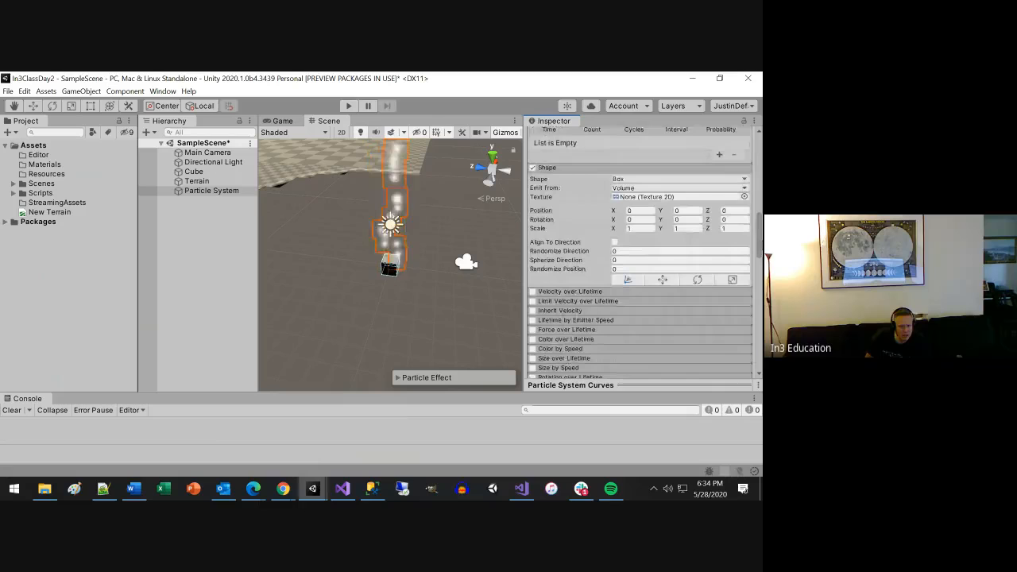
{"action": "left_click", "coordinate": [659, 198]}
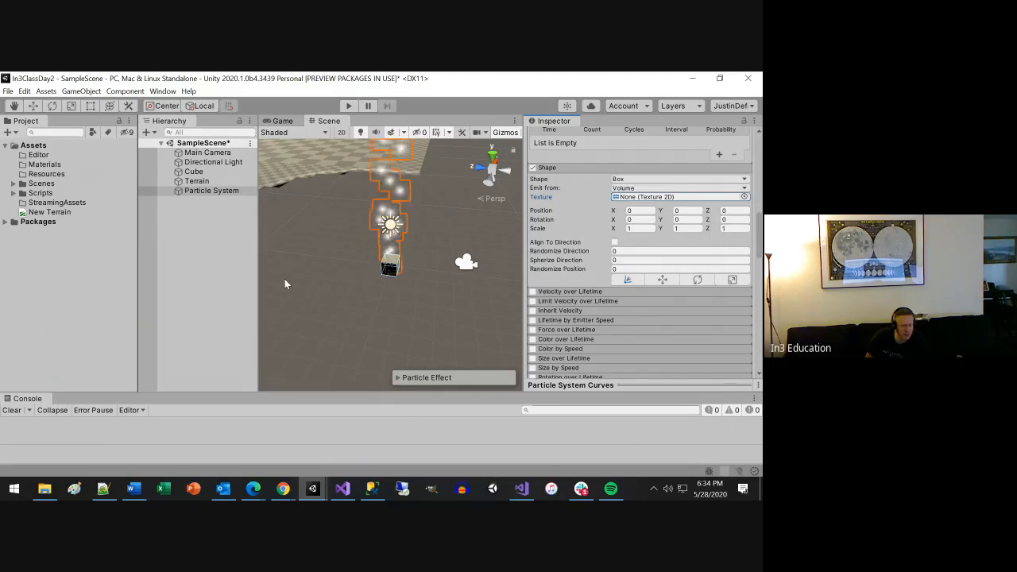
{"action": "scroll", "coordinate": [702, 312], "scroll_direction": "down", "scroll_amount": 3}
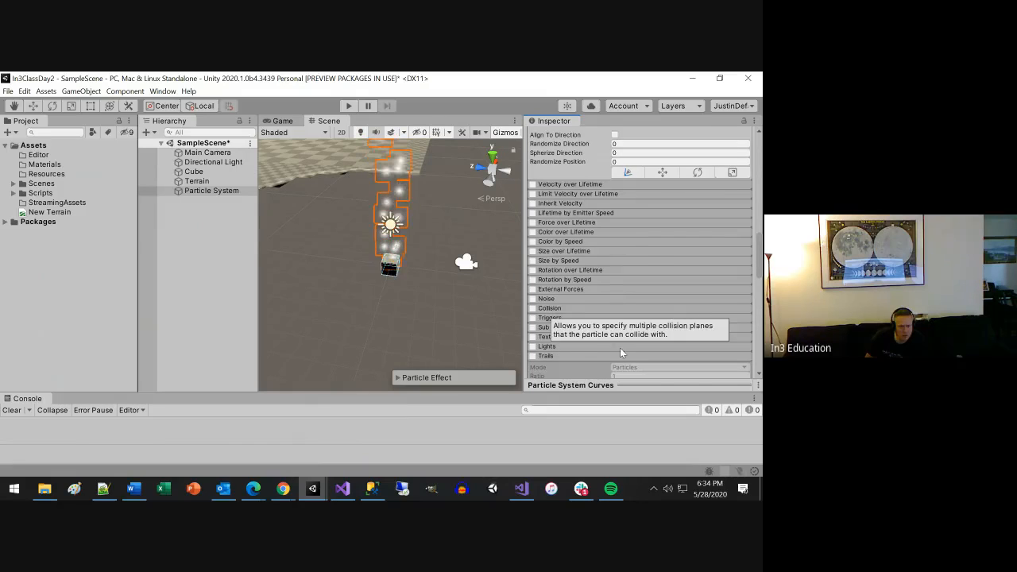
{"action": "scroll", "coordinate": [641, 346], "scroll_direction": "down", "scroll_amount": 9}
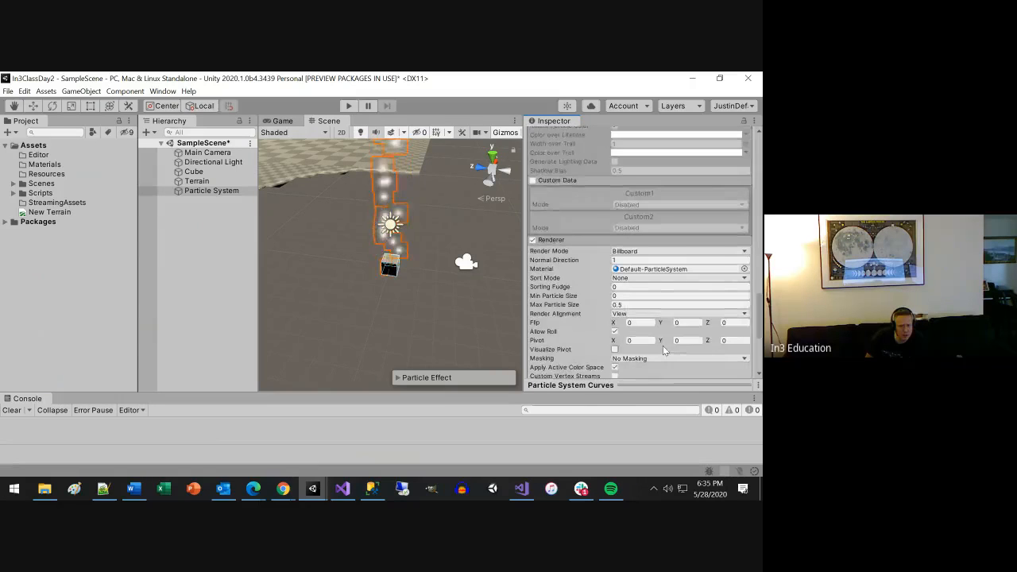
{"action": "scroll", "coordinate": [664, 350], "scroll_direction": "down", "scroll_amount": 3}
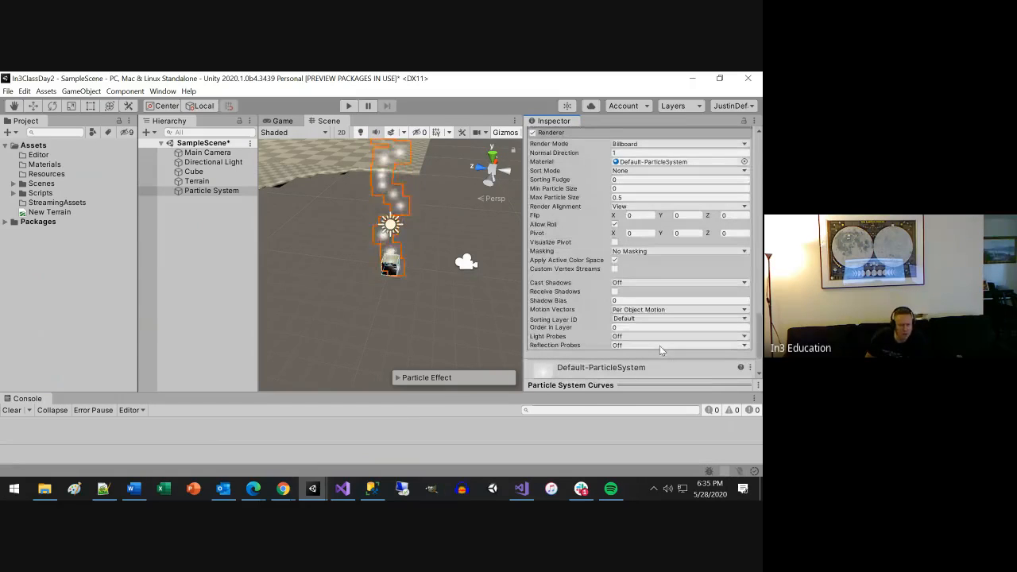
Switch to Chrome and search Google Images for "heart".
{"action": "left_click", "coordinate": [283, 488]}
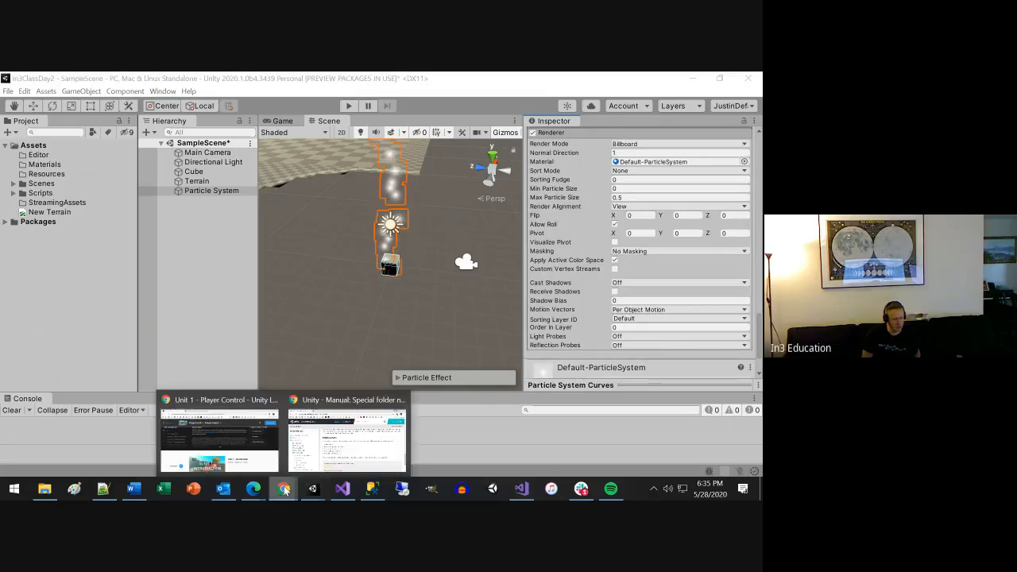
{"action": "left_click", "coordinate": [347, 443]}
{"action": "left_click", "coordinate": [311, 103]}
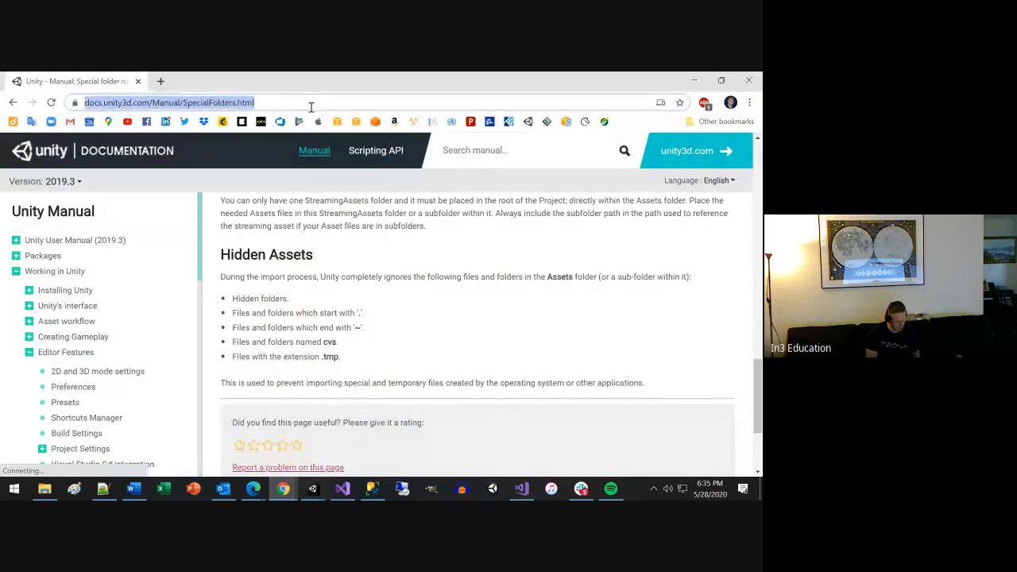
{"action": "type", "text": "heart"}
{"action": "key", "text": "Return"}
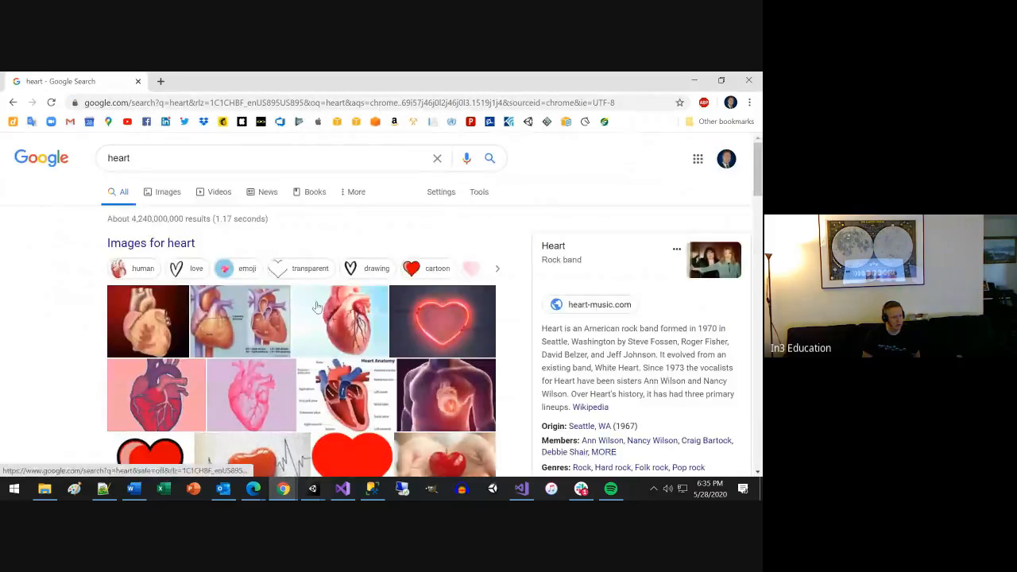
{"action": "left_click", "coordinate": [169, 193]}
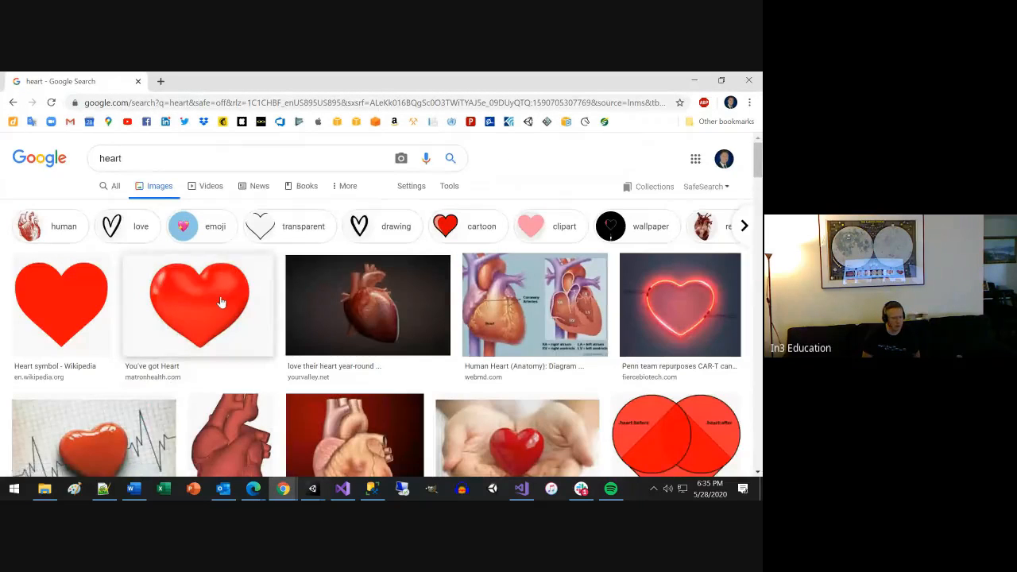
Save Wikipedia's red heart symbol image to the Desktop as 1200px-Heart_corazón.svg.webp.
{"action": "scroll", "coordinate": [167, 304], "scroll_direction": "down", "scroll_amount": 7}
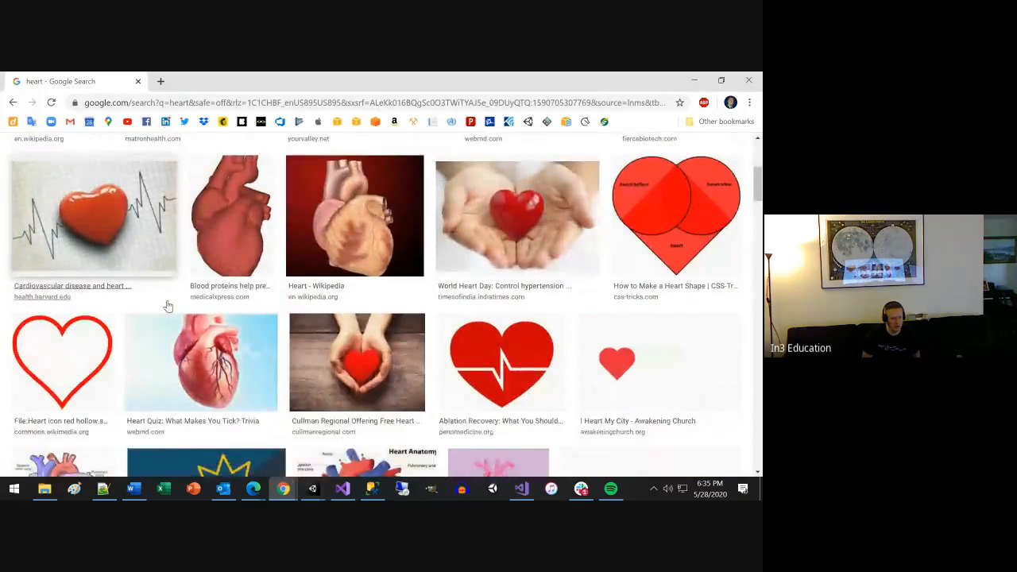
{"action": "scroll", "coordinate": [167, 303], "scroll_direction": "up", "scroll_amount": 7}
{"action": "left_click", "coordinate": [79, 302]}
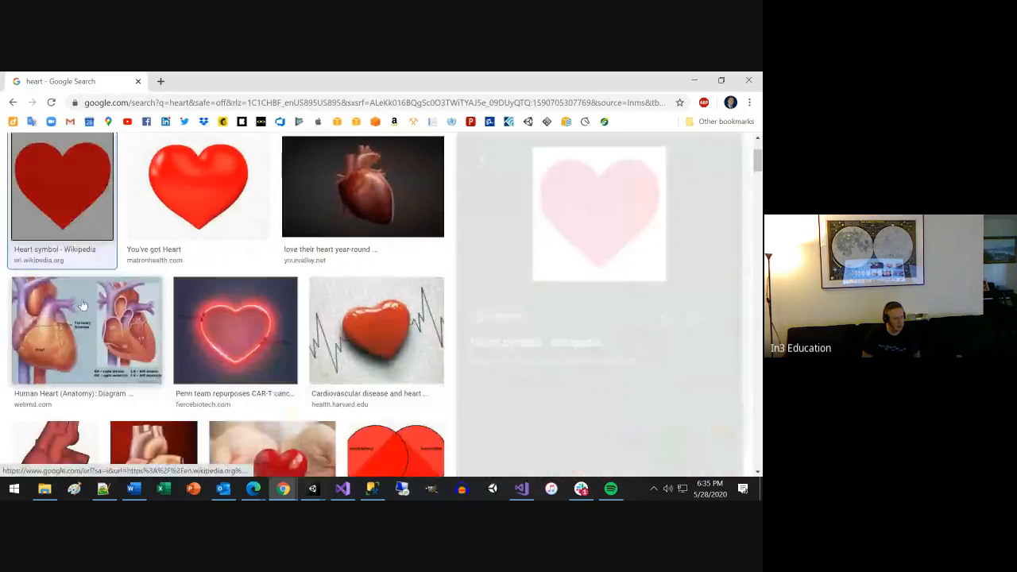
{"action": "right_click", "coordinate": [492, 358]}
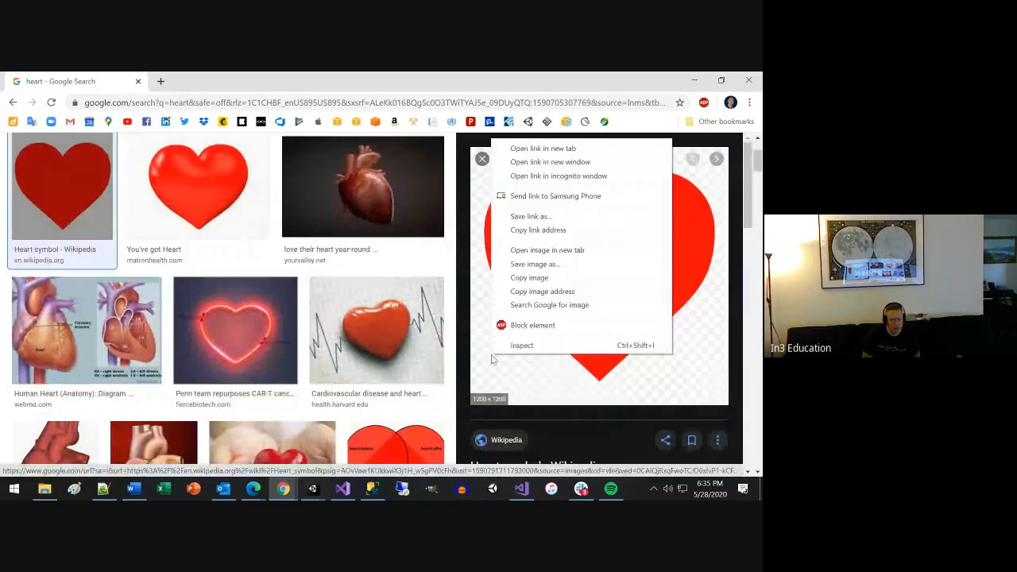
{"action": "left_click", "coordinate": [527, 265]}
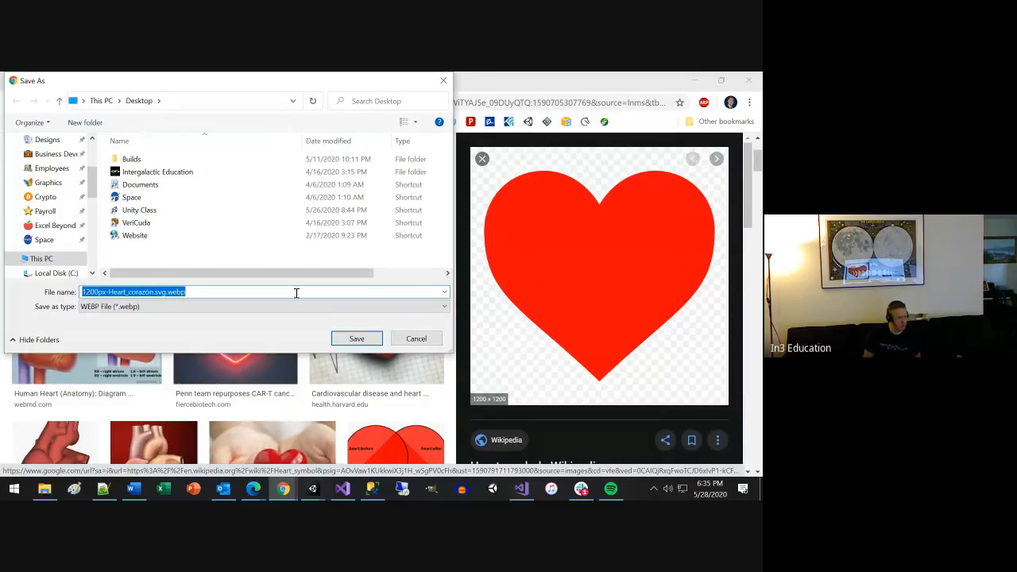
{"action": "left_click", "coordinate": [151, 307]}
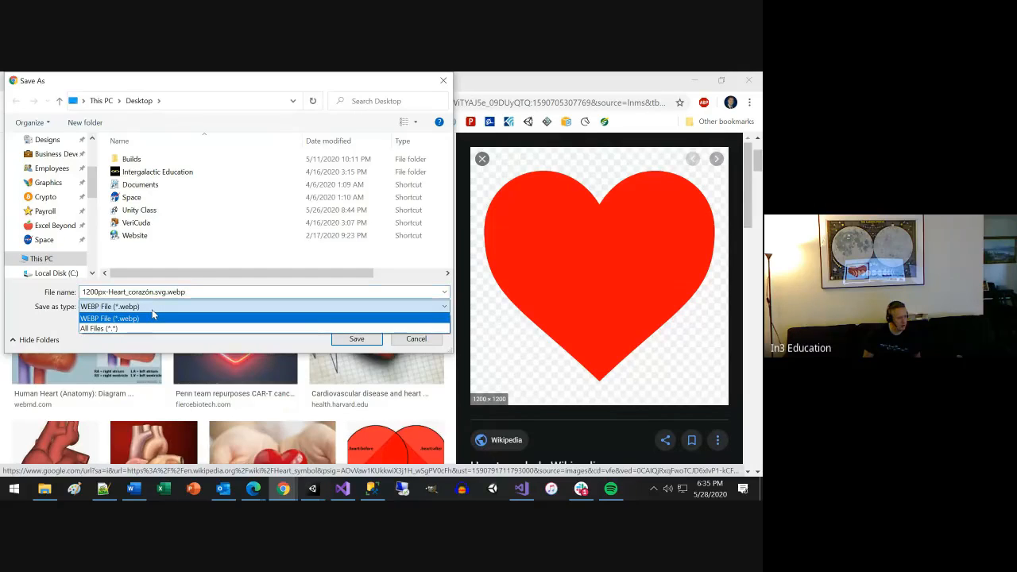
{"action": "left_click", "coordinate": [152, 310]}
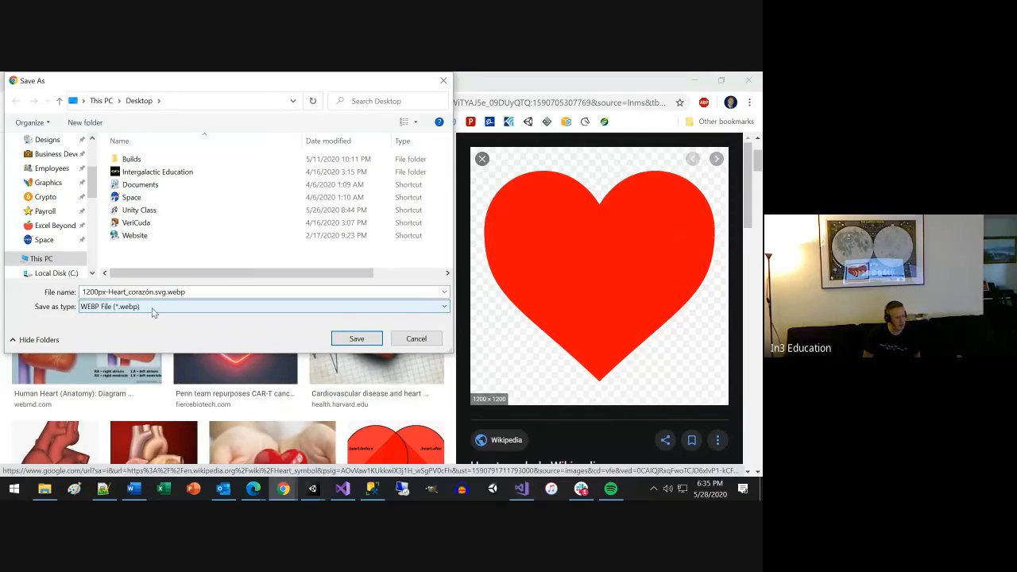
{"action": "left_click", "coordinate": [356, 340]}
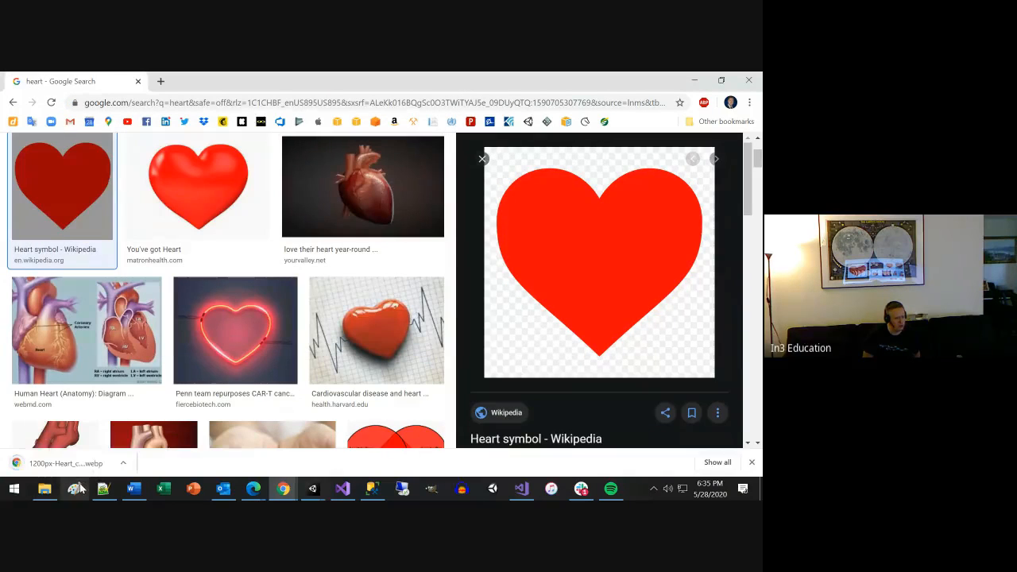
Minimize the windows covering the desktop and open the saved heart image in Paint to inspect its whole picture and background.
{"action": "left_click", "coordinate": [77, 488]}
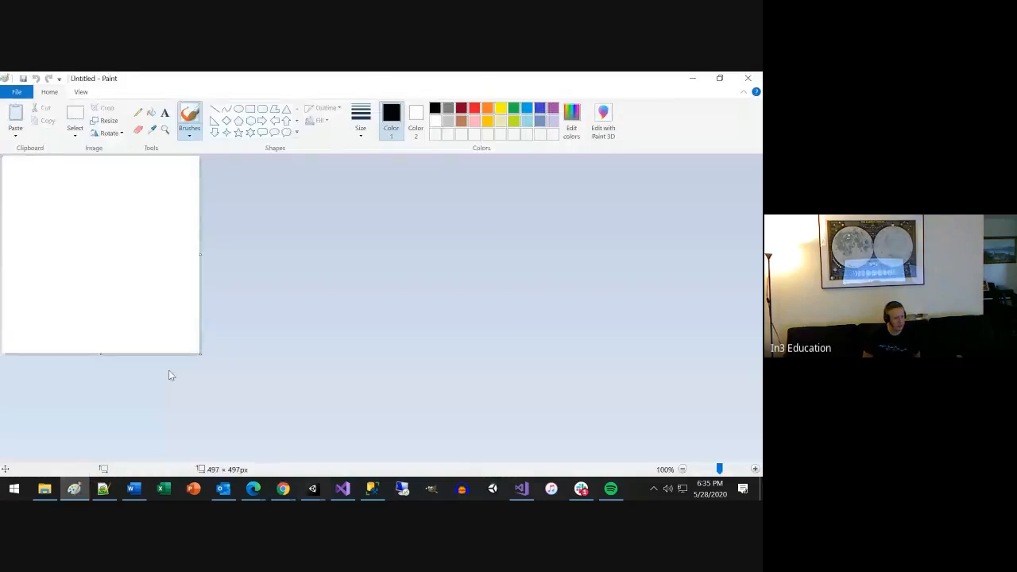
{"action": "left_click", "coordinate": [692, 79]}
{"action": "left_click", "coordinate": [689, 77]}
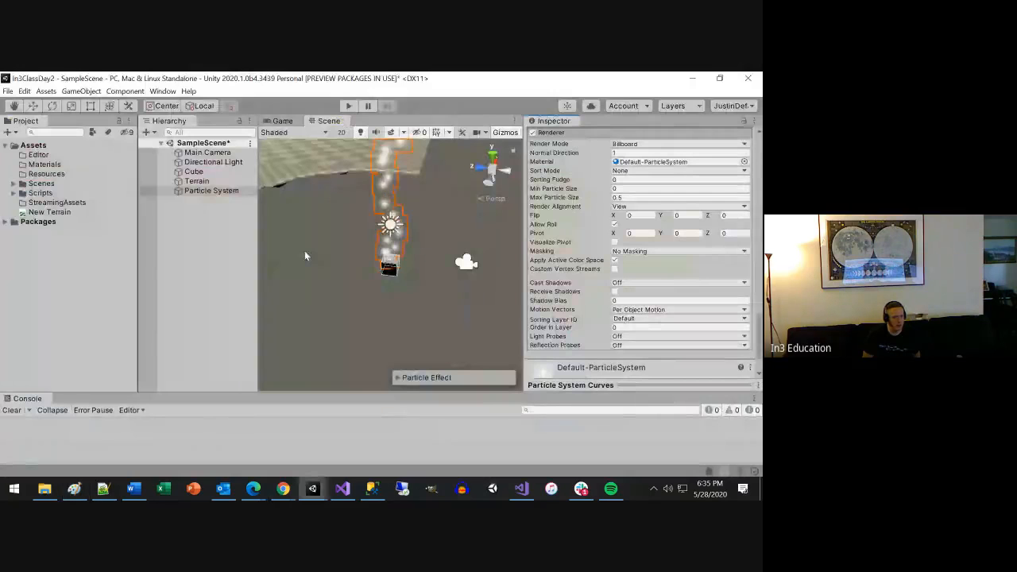
{"action": "left_click", "coordinate": [692, 78]}
{"action": "left_click", "coordinate": [692, 79]}
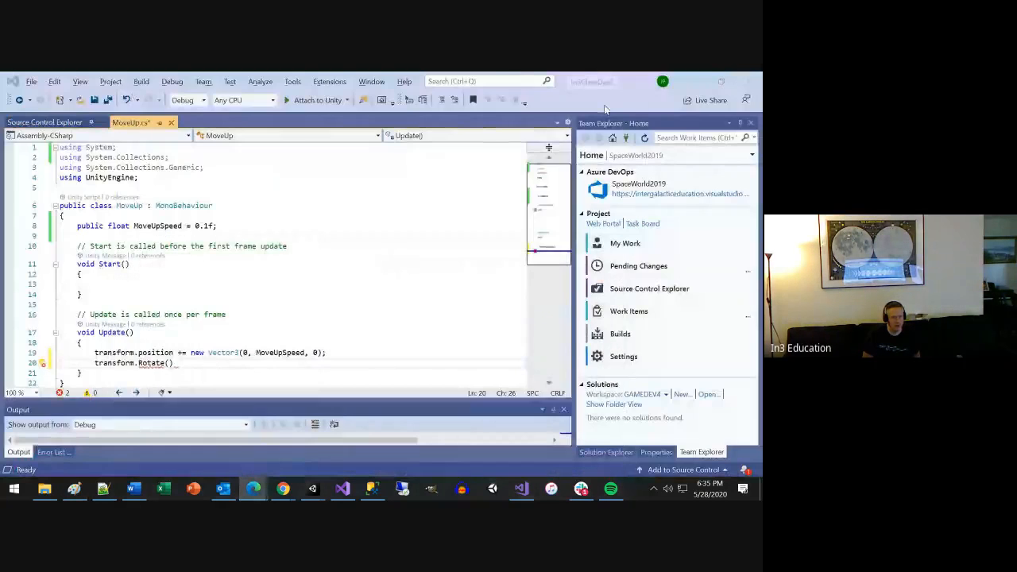
{"action": "left_click", "coordinate": [692, 79]}
{"action": "mouse_move", "coordinate": [55, 99]}
{"action": "left_mouse_down"}
{"action": "mouse_move", "coordinate": [74, 493]}
{"action": "mouse_move", "coordinate": [96, 317]}
{"action": "left_mouse_up"}
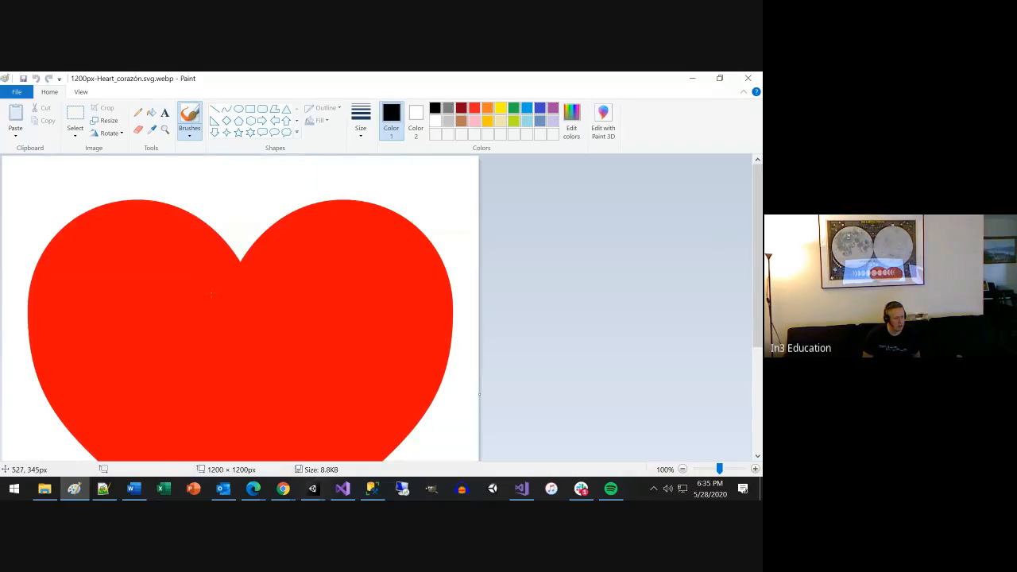
{"action": "scroll", "coordinate": [325, 261], "scroll_direction": "down", "scroll_amount": 2, "text": "ctrl"}
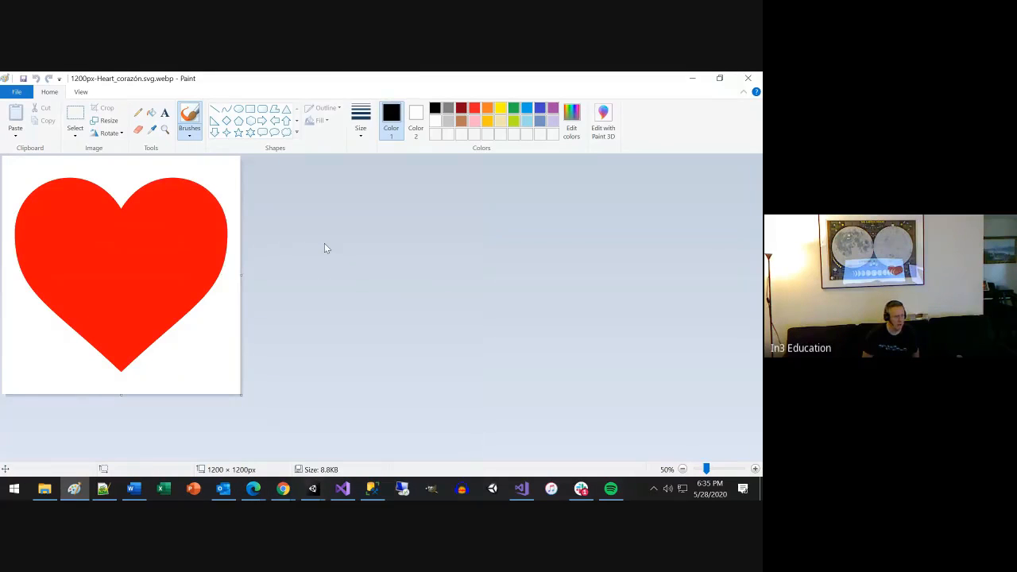
Close Paint and start GIMP.
{"action": "left_click", "coordinate": [745, 78]}
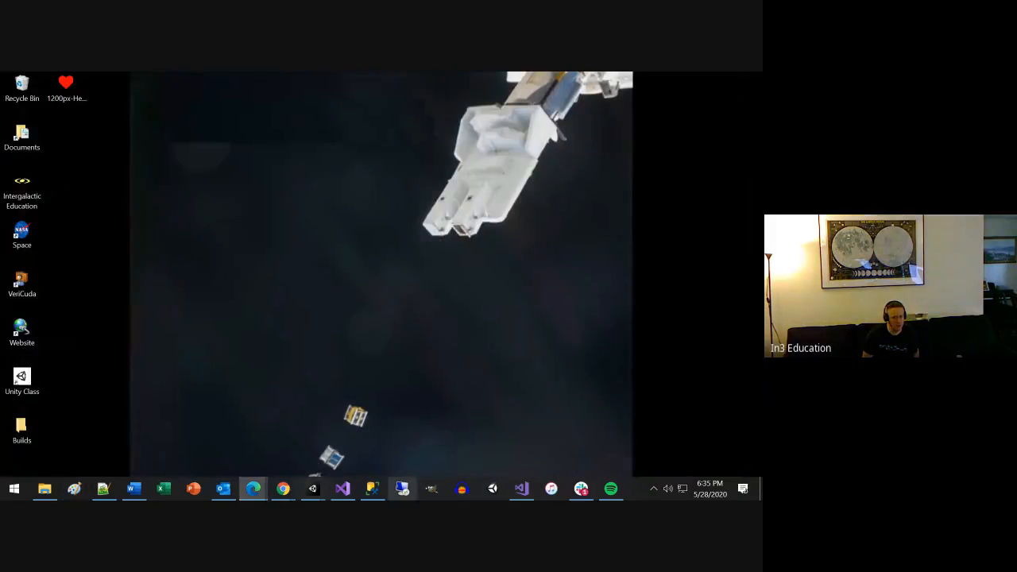
{"action": "left_click", "coordinate": [432, 487]}
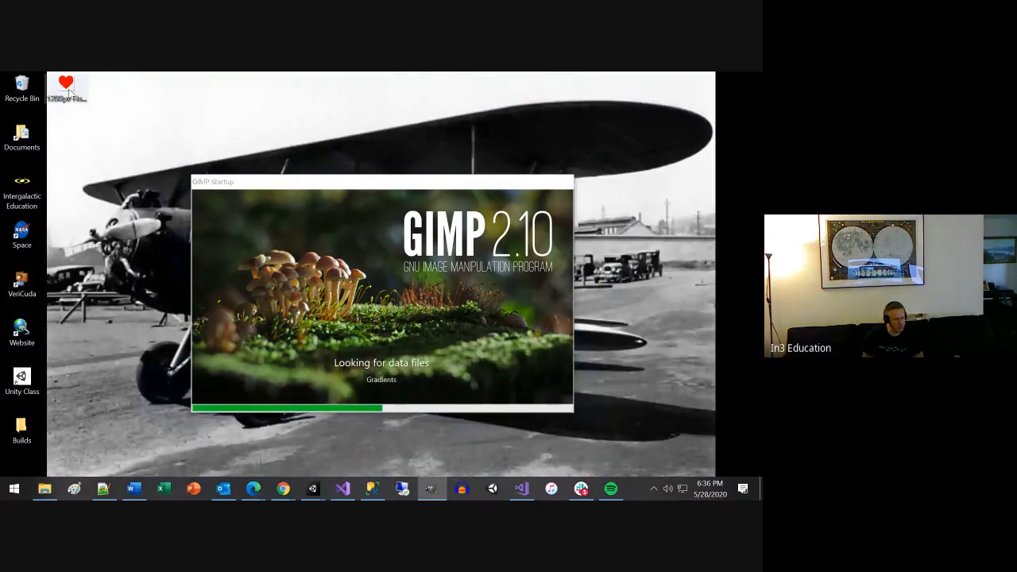
Try importing the heart WebP file into the Unity project's Assets folder, and delete the imported asset.
{"action": "left_click_drag", "start_coordinate": [68, 93], "coordinate": [93, 242]}
{"action": "left_click", "coordinate": [103, 213]}
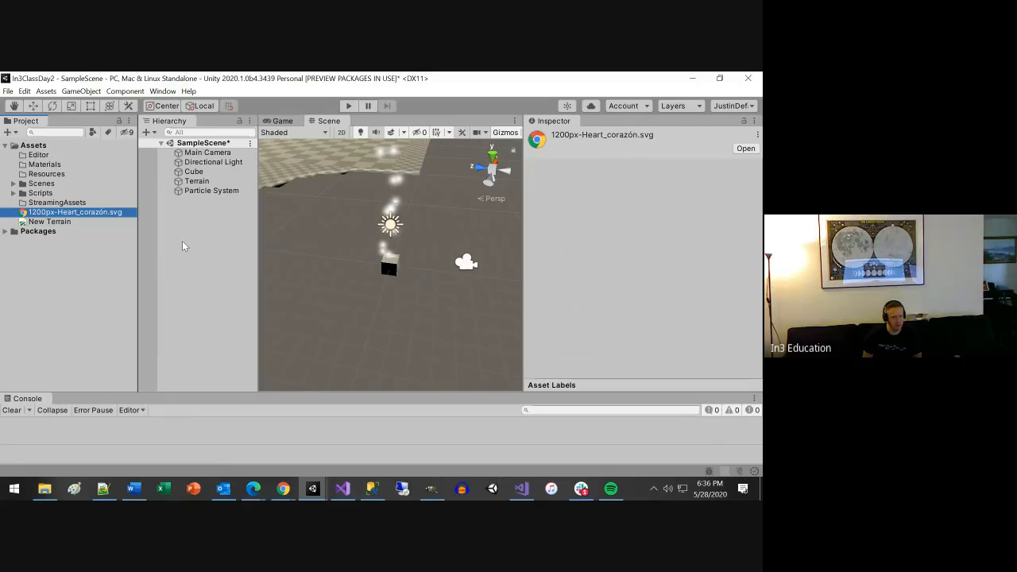
{"action": "key", "text": "Delete"}
{"action": "left_click", "coordinate": [415, 299]}
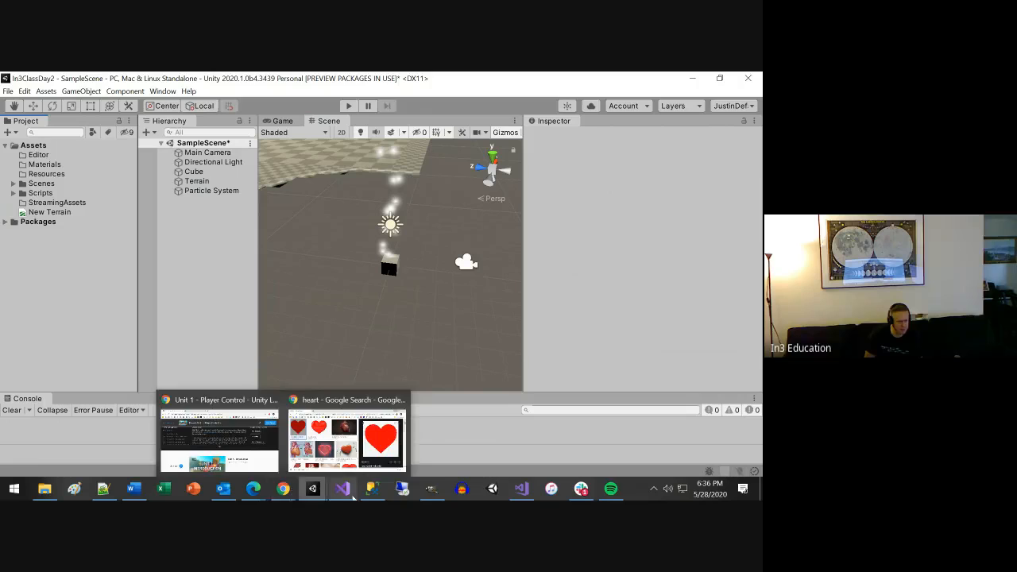
Switch to GIMP, minimize Unity to reach the desktop, and open the heart WebP file in GIMP.
{"action": "left_click", "coordinate": [434, 498]}
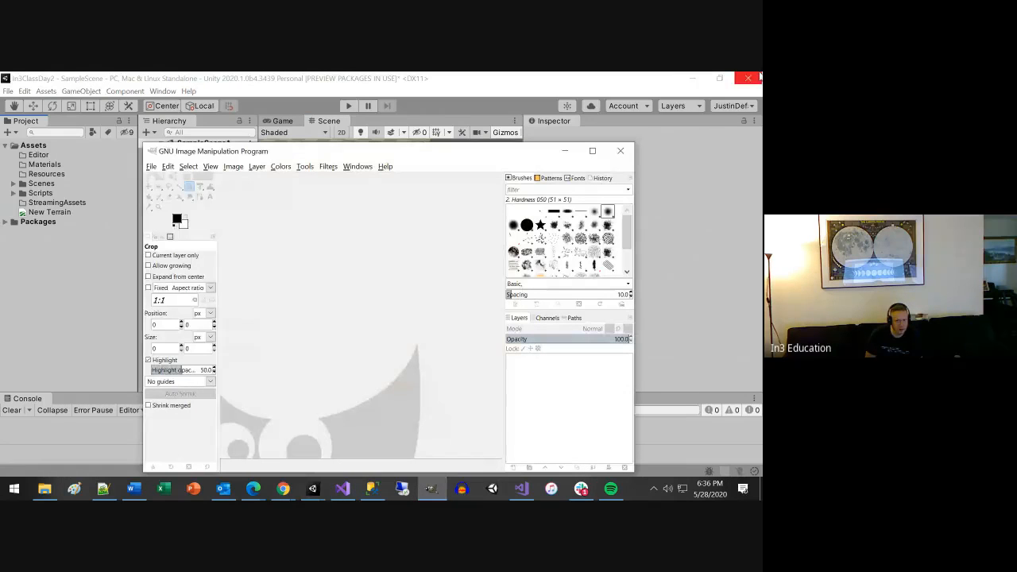
{"action": "left_click", "coordinate": [690, 78]}
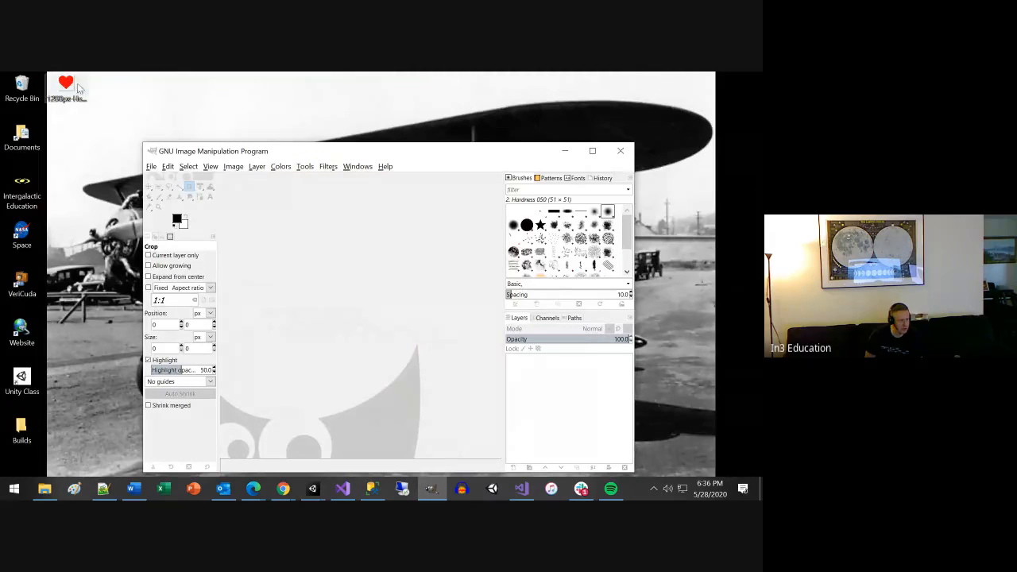
{"action": "left_click_drag", "start_coordinate": [66, 88], "coordinate": [296, 298]}
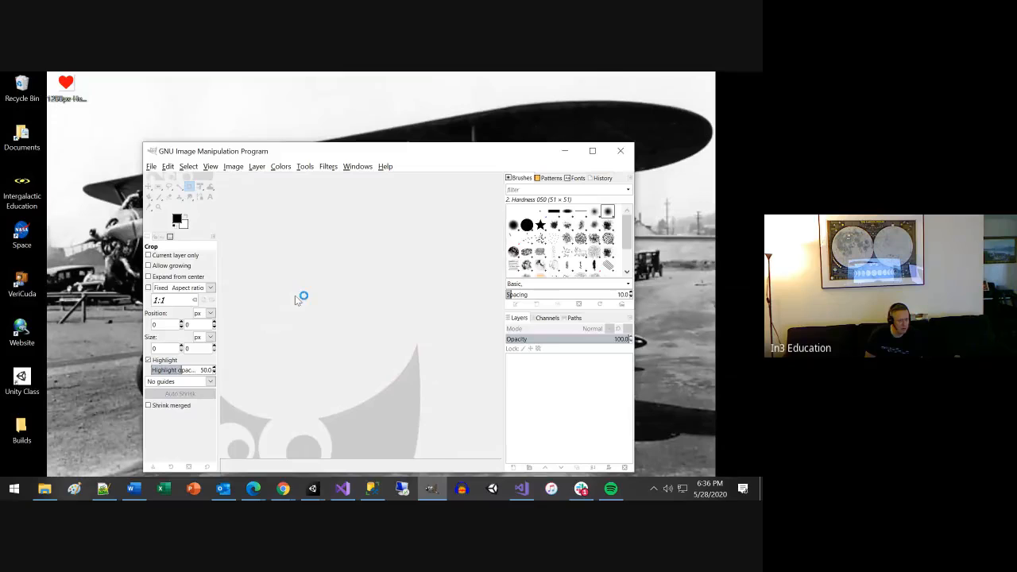
Begin exporting the heart image to the Desktop, showing all files and choosing PNG image as the file type.
{"action": "left_click", "coordinate": [150, 166]}
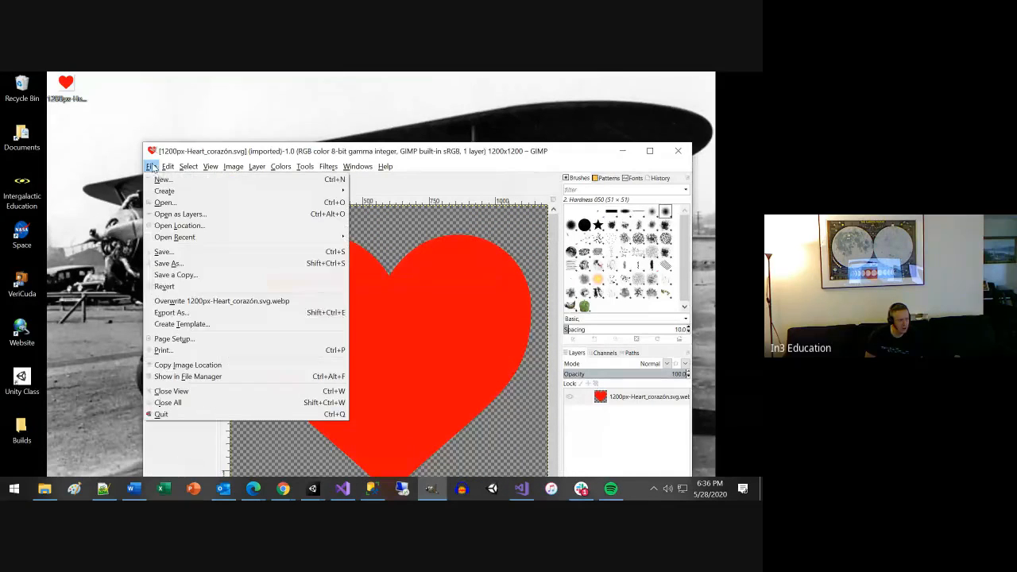
{"action": "left_click", "coordinate": [188, 312]}
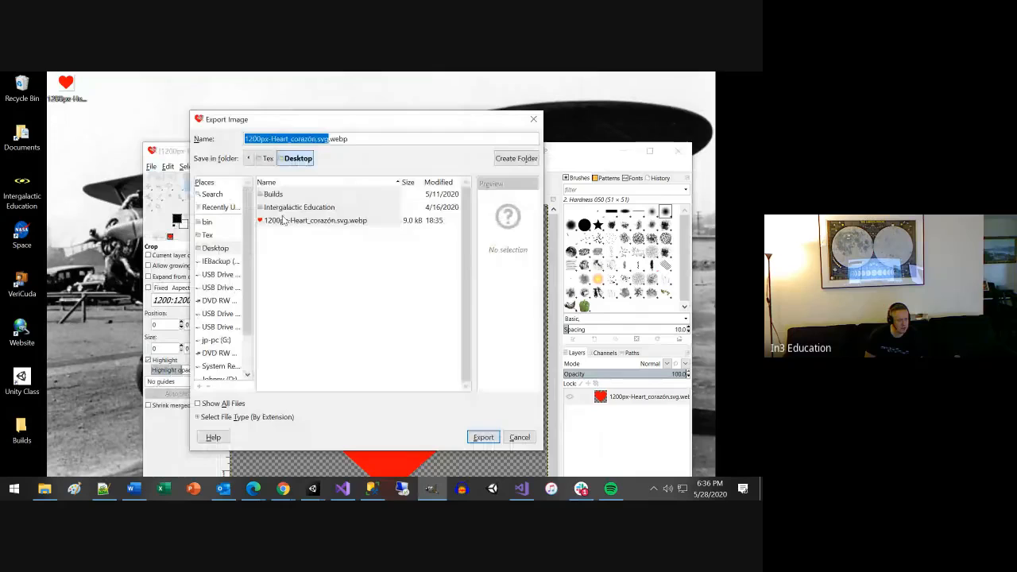
{"action": "left_click", "coordinate": [208, 406]}
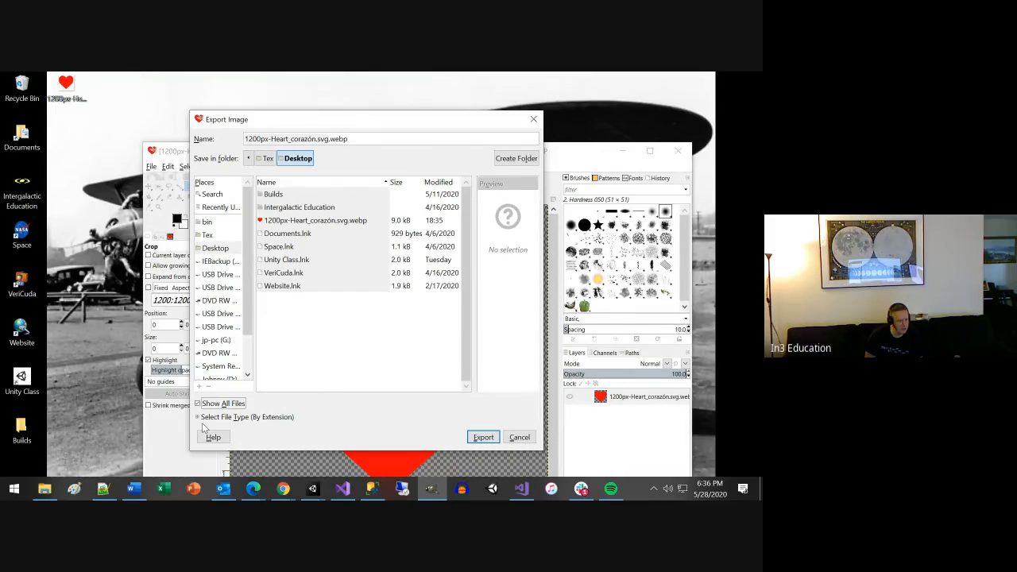
{"action": "left_click", "coordinate": [199, 417]}
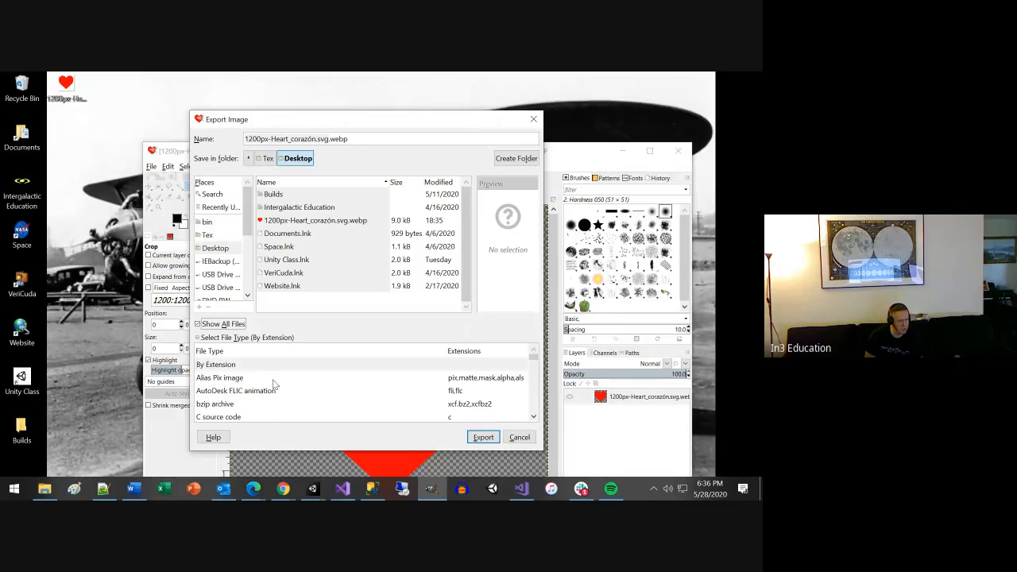
{"action": "scroll", "coordinate": [278, 385], "scroll_direction": "down", "scroll_amount": 2}
{"action": "scroll", "coordinate": [315, 397], "scroll_direction": "down", "scroll_amount": 6}
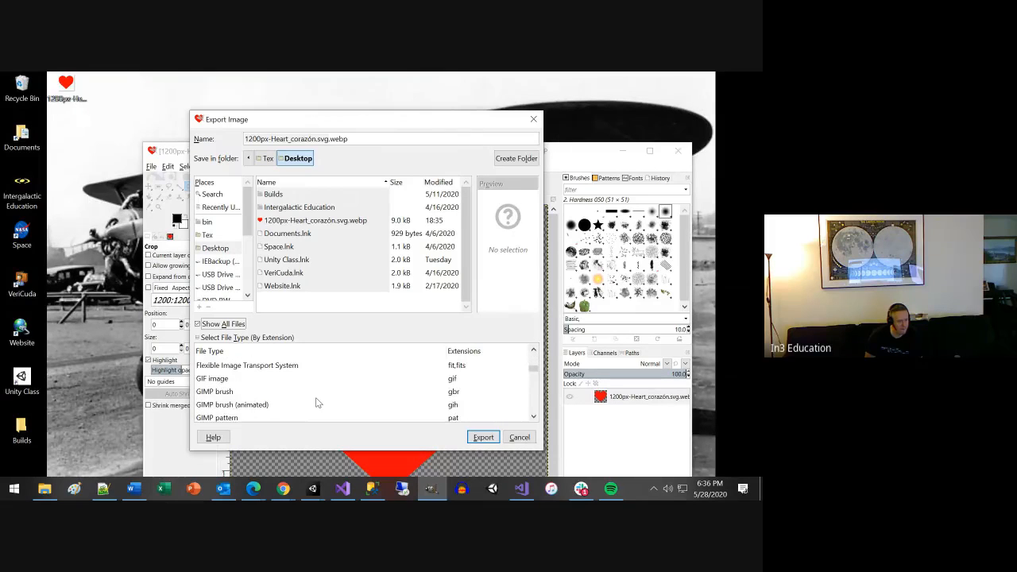
{"action": "scroll", "coordinate": [316, 403], "scroll_direction": "down", "scroll_amount": 1}
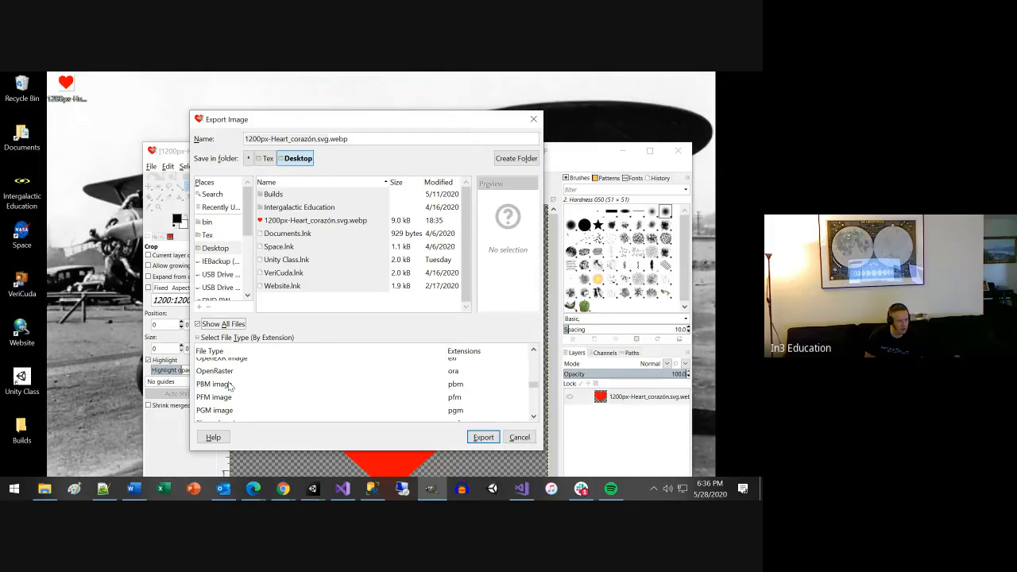
{"action": "scroll", "coordinate": [232, 413], "scroll_direction": "down", "scroll_amount": 1}
{"action": "scroll", "coordinate": [242, 409], "scroll_direction": "down", "scroll_amount": 1}
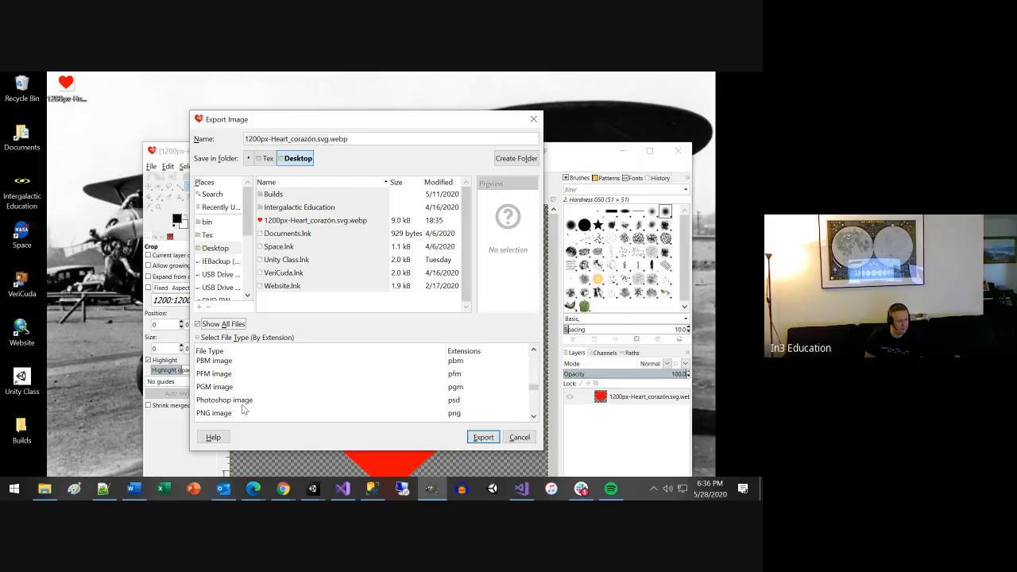
{"action": "left_click", "coordinate": [227, 414]}
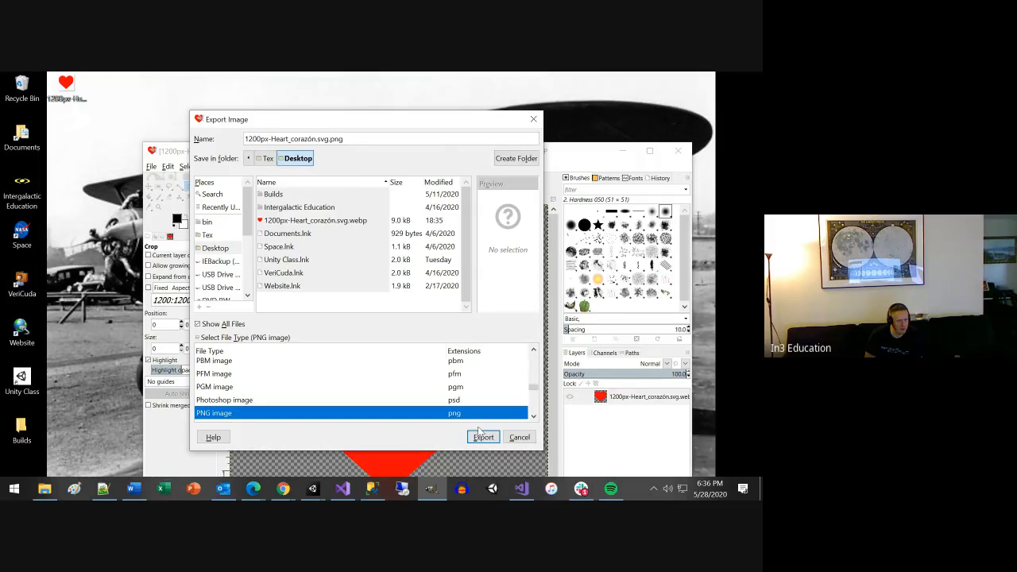
Name the export file heart.png and export it with the offered PNG options.
{"action": "left_click", "coordinate": [327, 140]}
{"action": "key", "text": "BackSpace"}
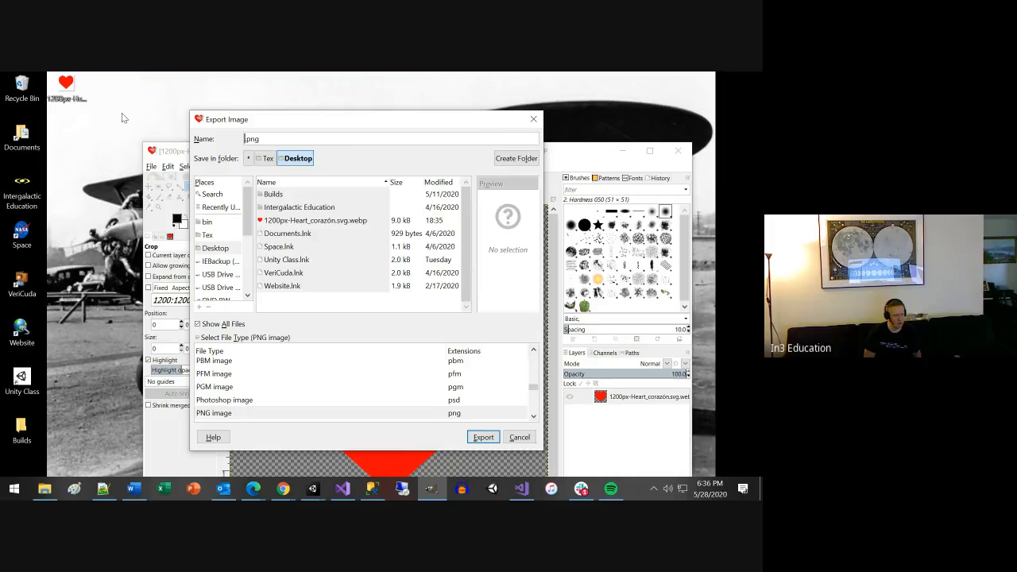
{"action": "type", "text": "heart"}
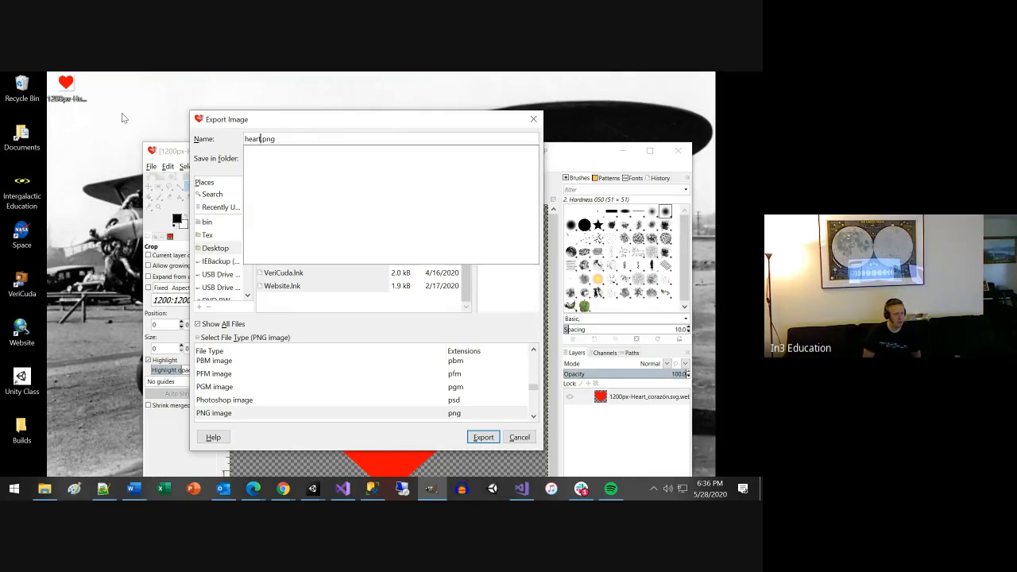
{"action": "key", "text": "Return"}
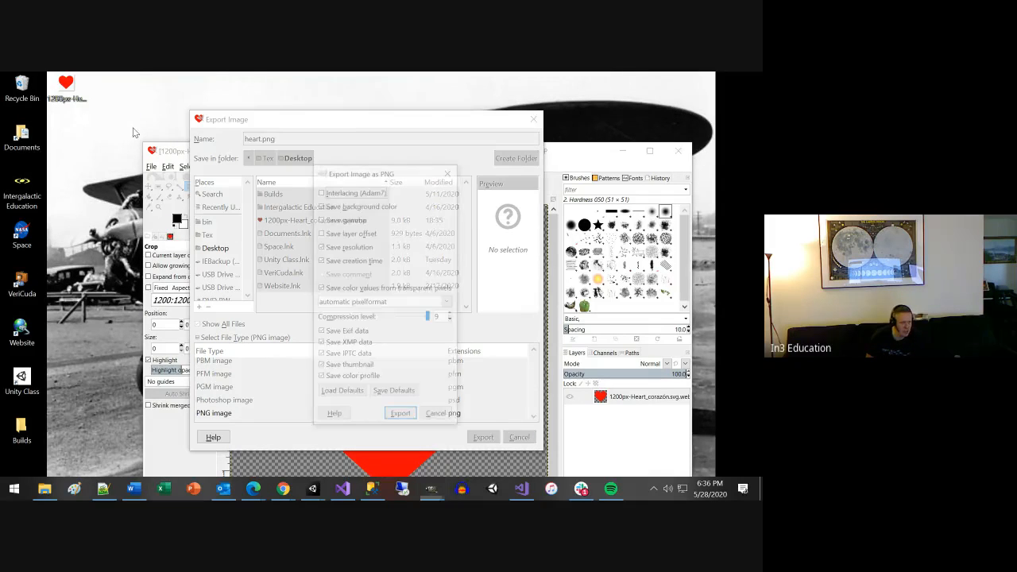
{"action": "left_click", "coordinate": [400, 416]}
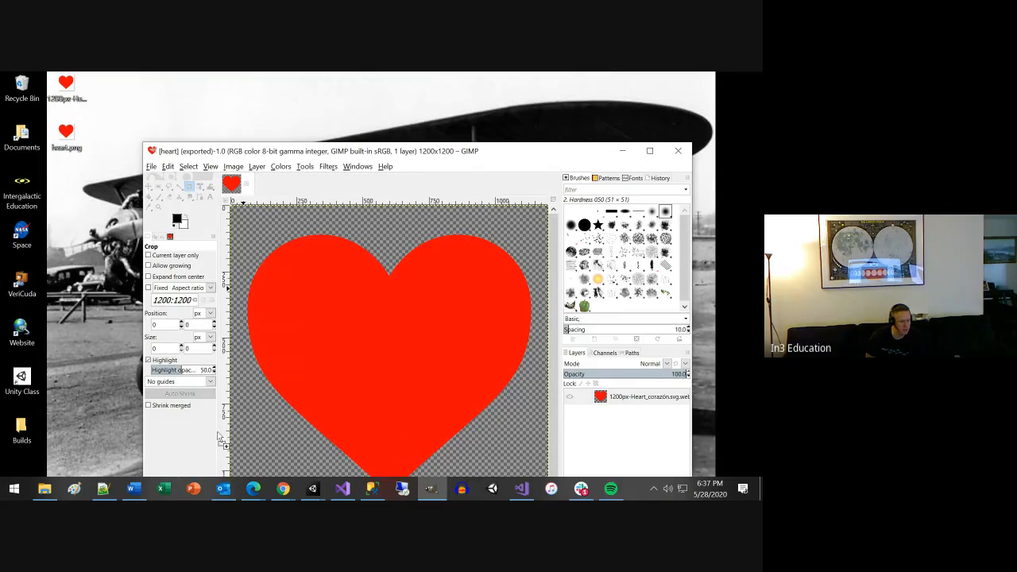
Import heart.png from the desktop into the Assets folder of the In3ClassDay2 Unity project and select the imported texture.
{"action": "mouse_move", "coordinate": [314, 488]}
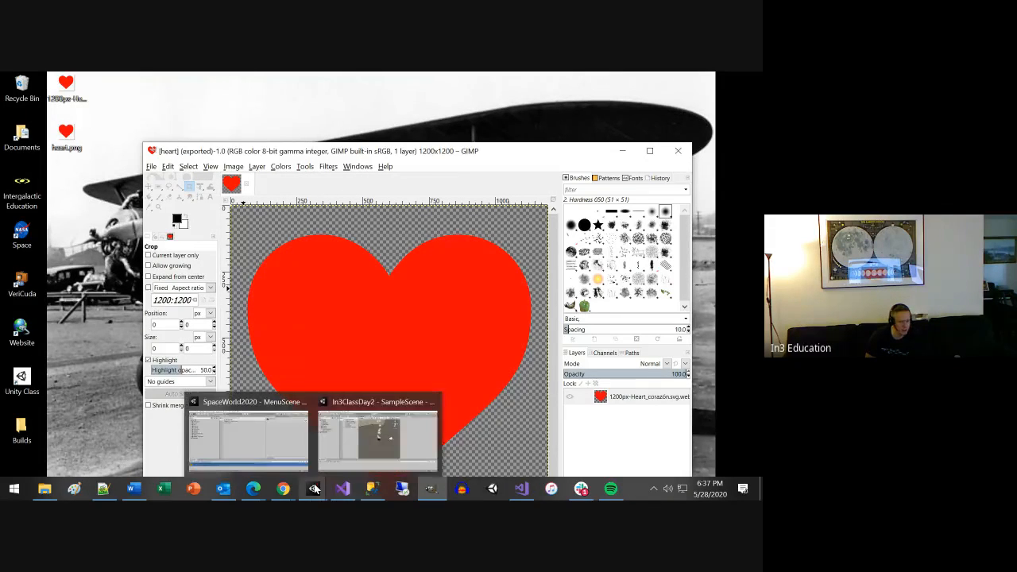
{"action": "left_click", "coordinate": [359, 441]}
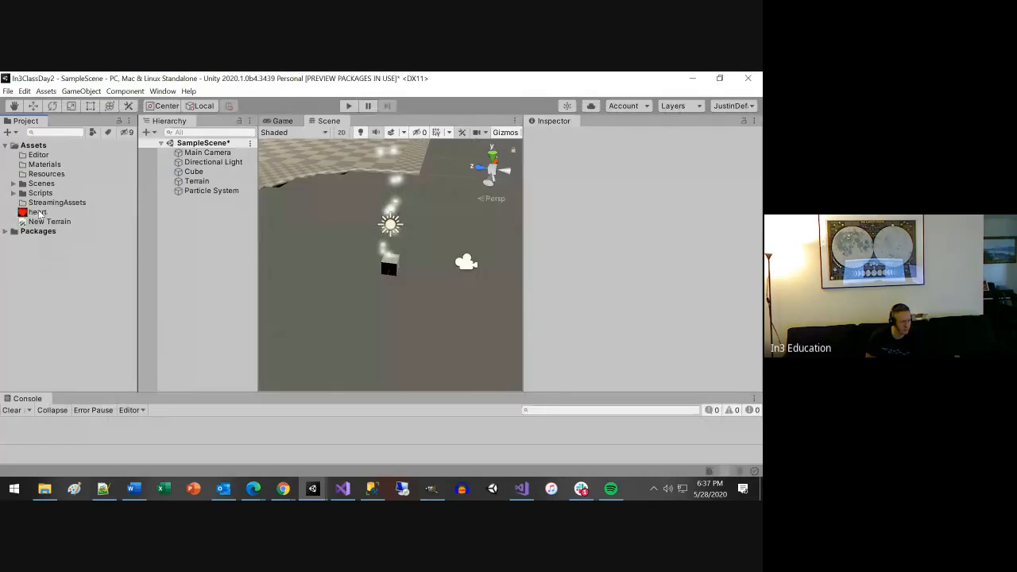
{"action": "left_click", "coordinate": [38, 213]}
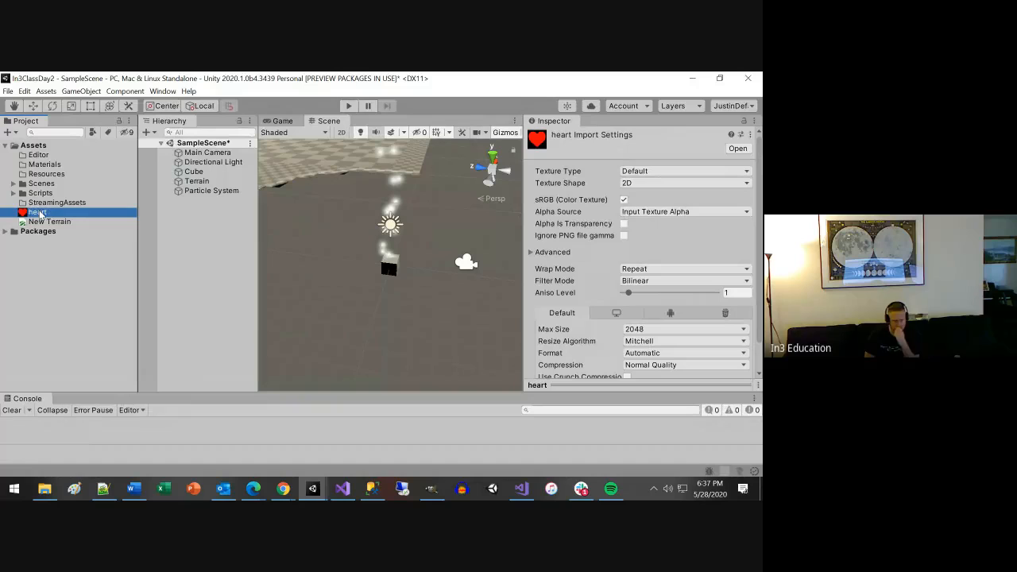
Select the Particle System and look through its modules to examine the Renderer's material setting.
{"action": "left_click", "coordinate": [224, 191]}
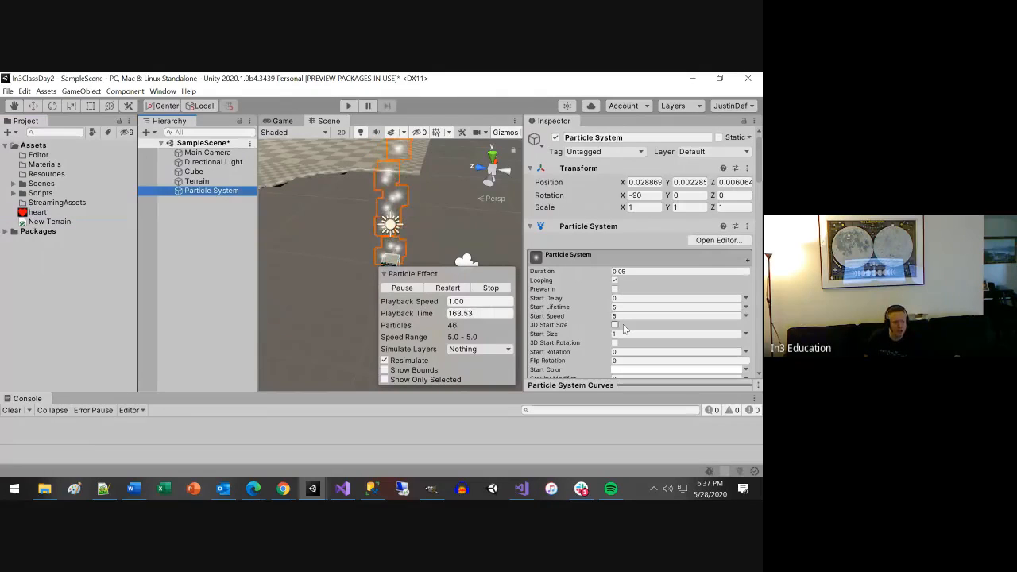
{"action": "scroll", "coordinate": [642, 325], "scroll_direction": "down", "scroll_amount": 3}
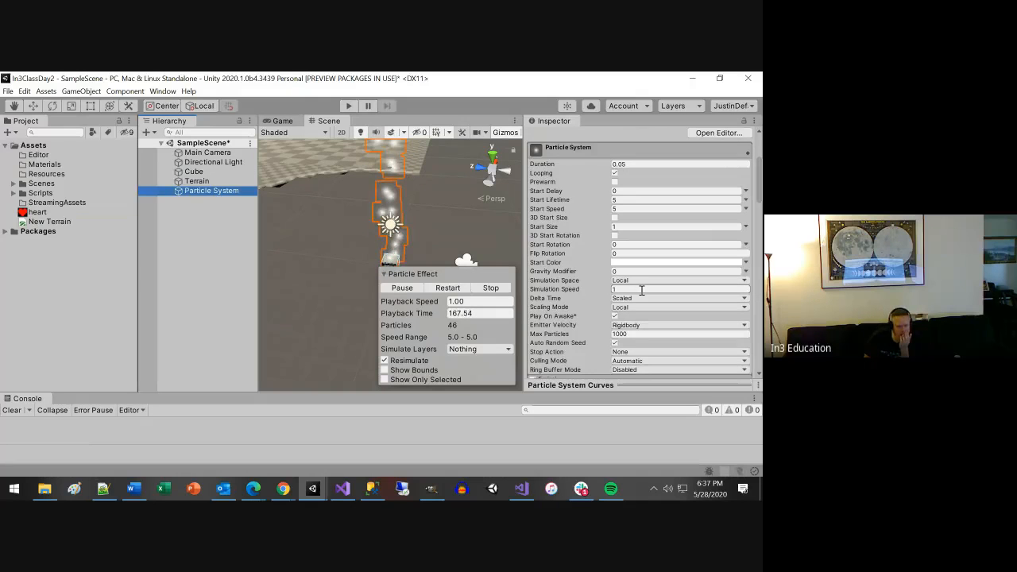
{"action": "scroll", "coordinate": [643, 290], "scroll_direction": "down", "scroll_amount": 3}
{"action": "scroll", "coordinate": [641, 291], "scroll_direction": "down", "scroll_amount": 3}
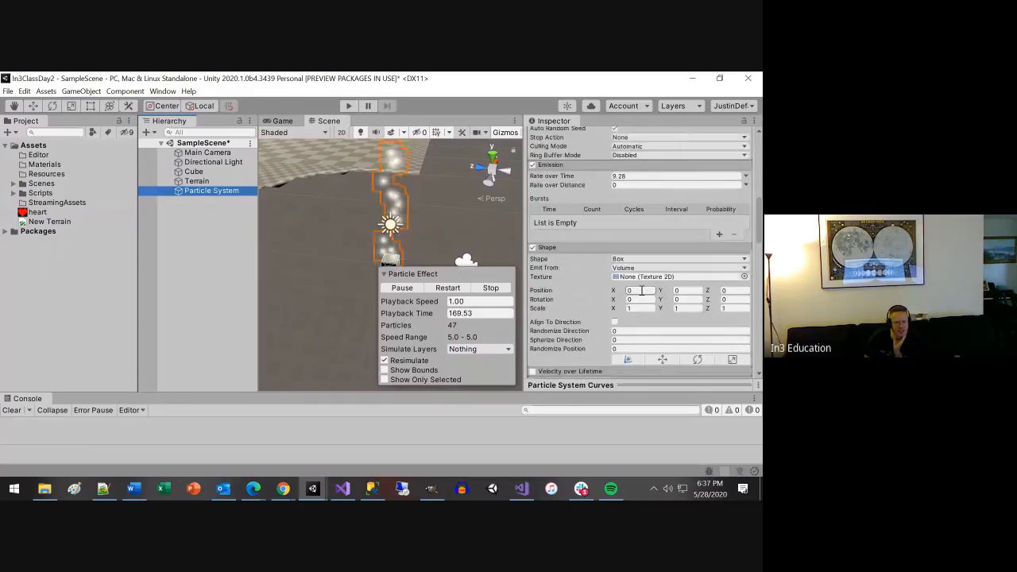
{"action": "scroll", "coordinate": [641, 293], "scroll_direction": "down", "scroll_amount": 3}
{"action": "scroll", "coordinate": [640, 292], "scroll_direction": "down", "scroll_amount": 3}
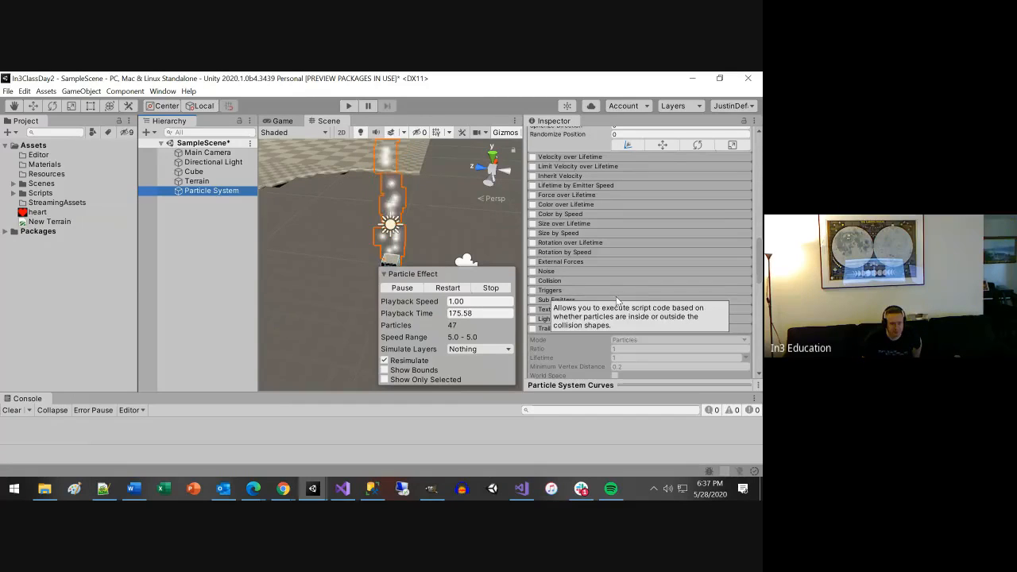
{"action": "scroll", "coordinate": [616, 296], "scroll_direction": "down", "scroll_amount": 3}
{"action": "scroll", "coordinate": [613, 311], "scroll_direction": "down", "scroll_amount": 3}
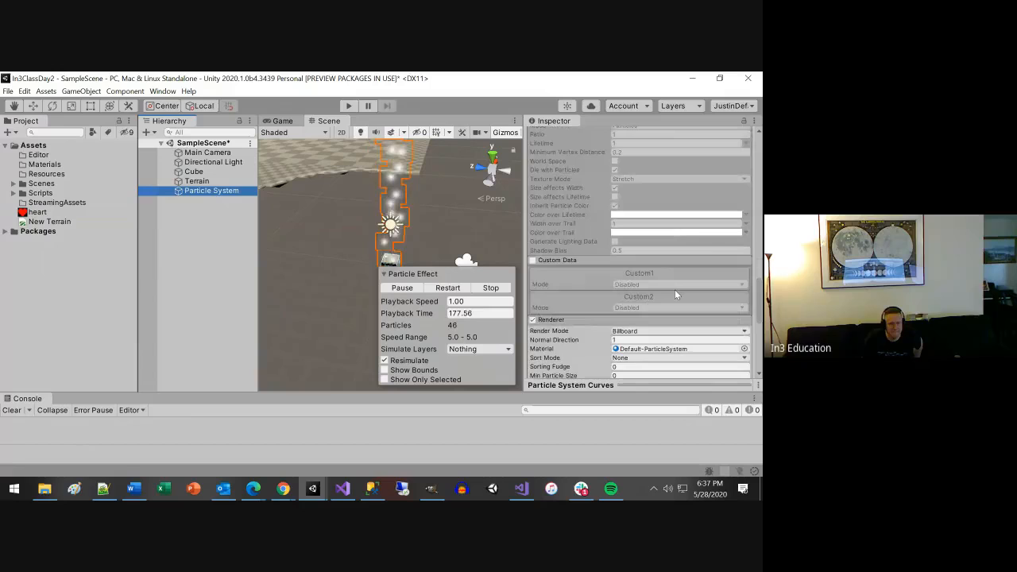
{"action": "scroll", "coordinate": [674, 294], "scroll_direction": "down", "scroll_amount": 3}
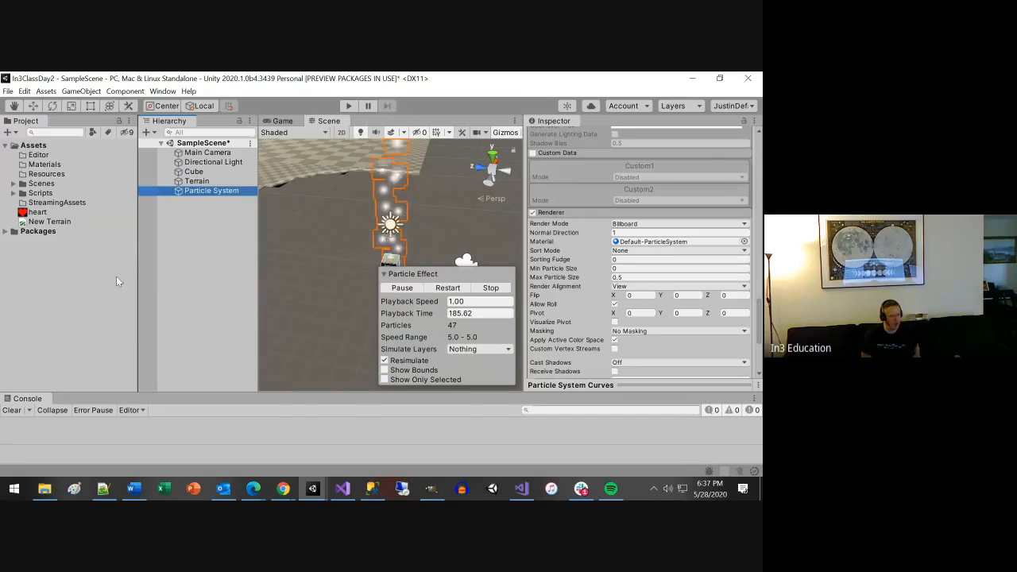
Create a new material named heartMaterial in the Assets folder.
{"action": "right_click", "coordinate": [84, 261]}
{"action": "left_click", "coordinate": [31, 258]}
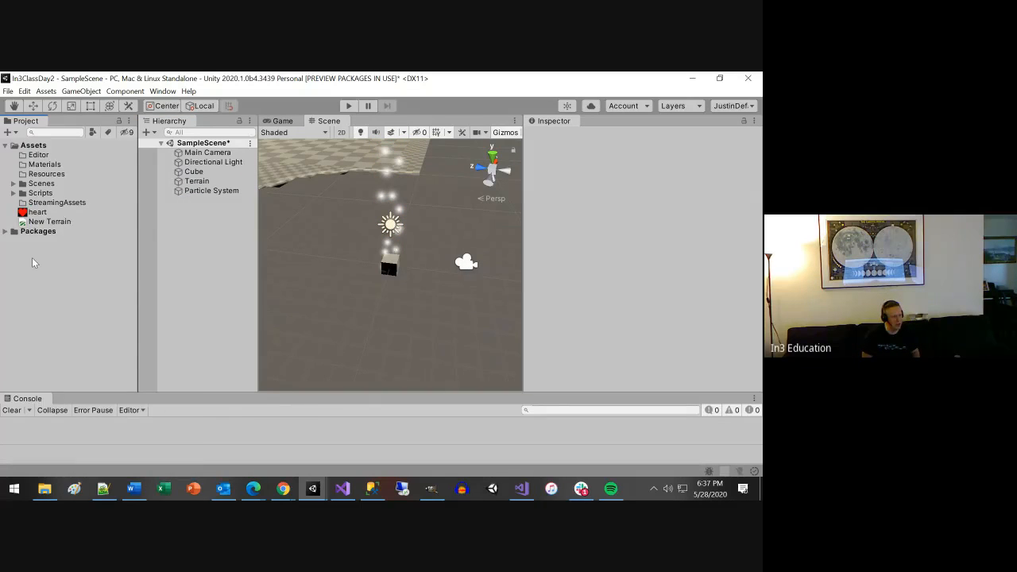
{"action": "right_click", "coordinate": [32, 257]}
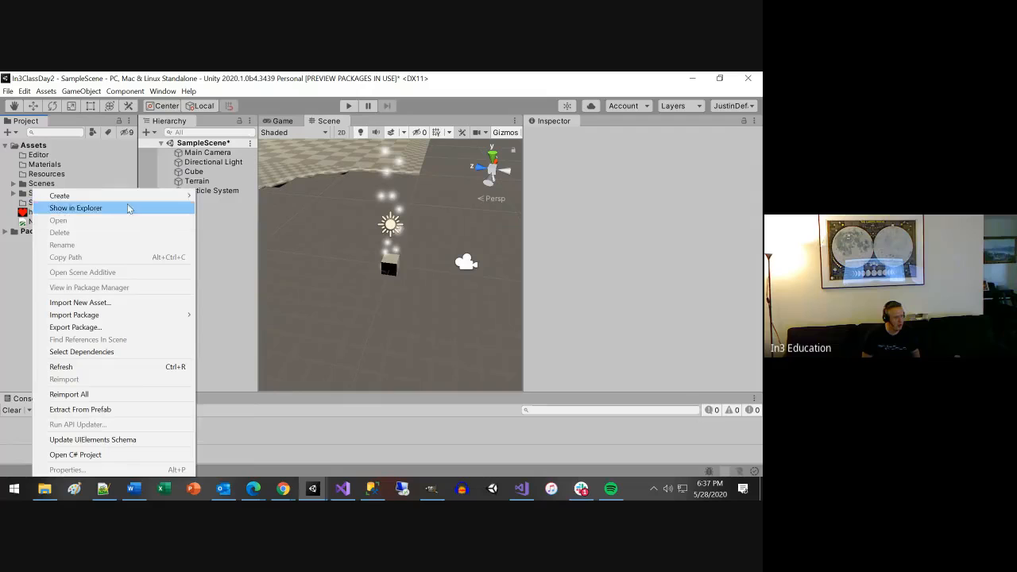
{"action": "mouse_move", "coordinate": [135, 199]}
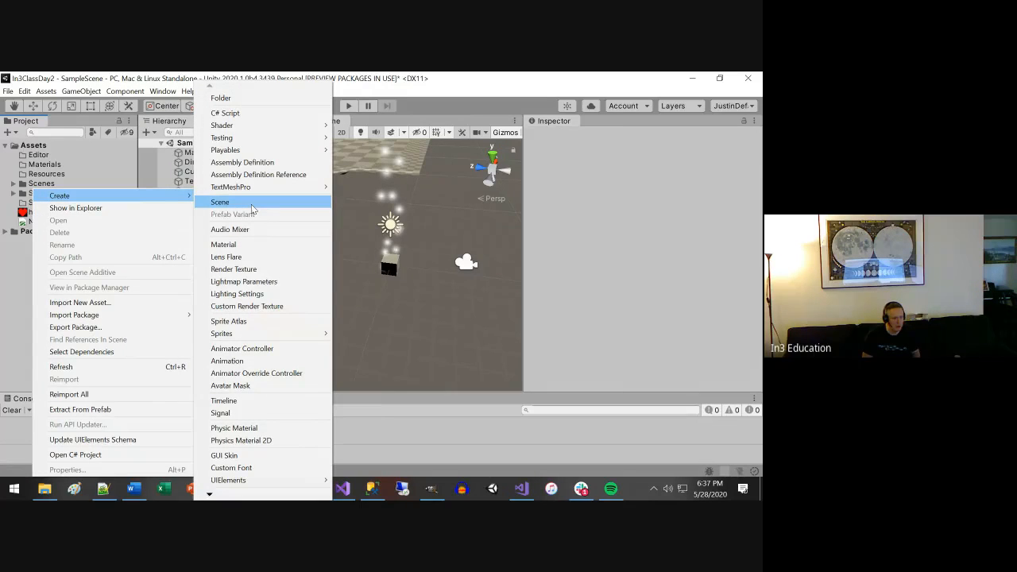
{"action": "left_click", "coordinate": [241, 243]}
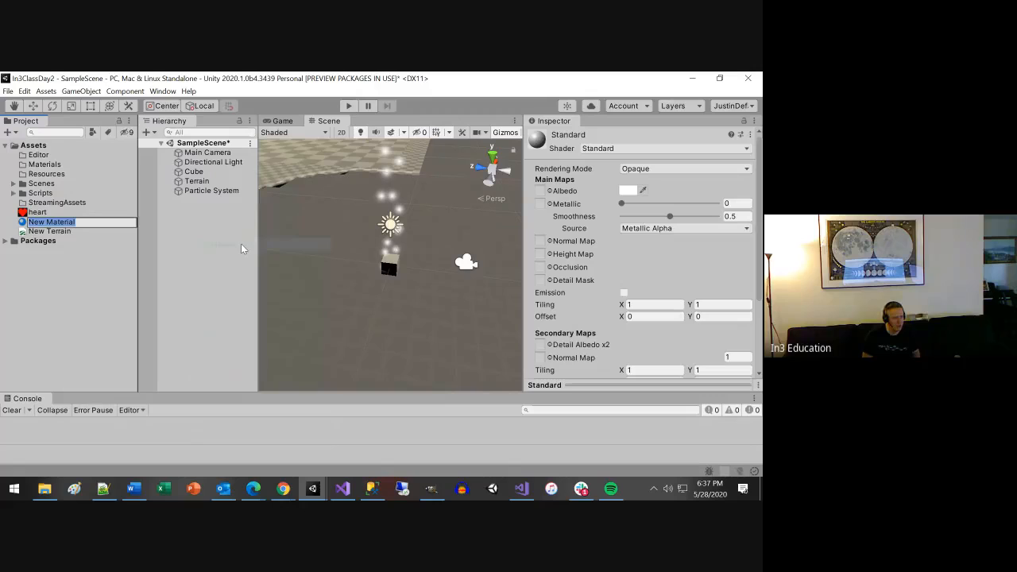
{"action": "type", "text": "heart"}
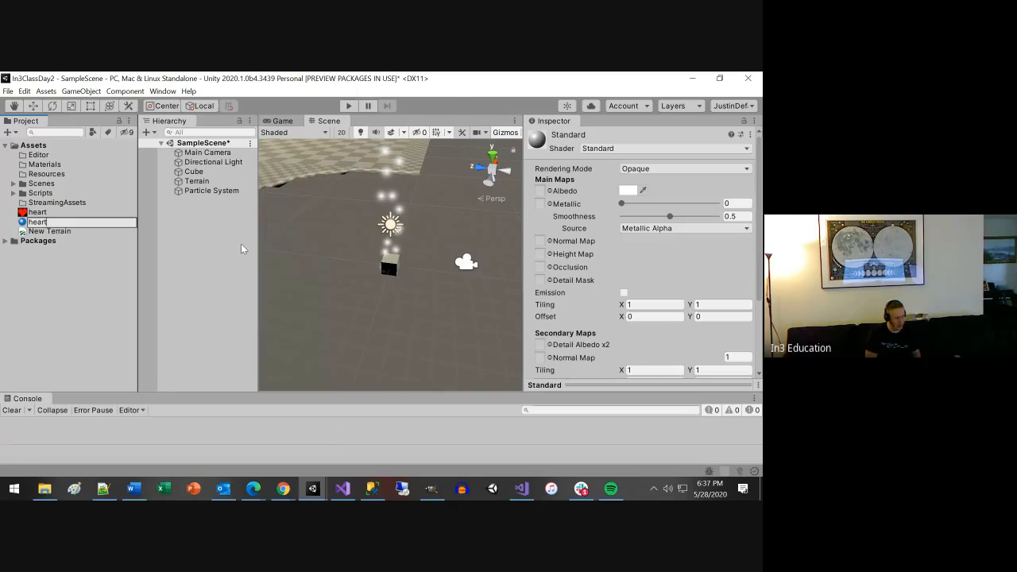
{"action": "type", "text": "Material"}
{"action": "key", "text": "Return"}
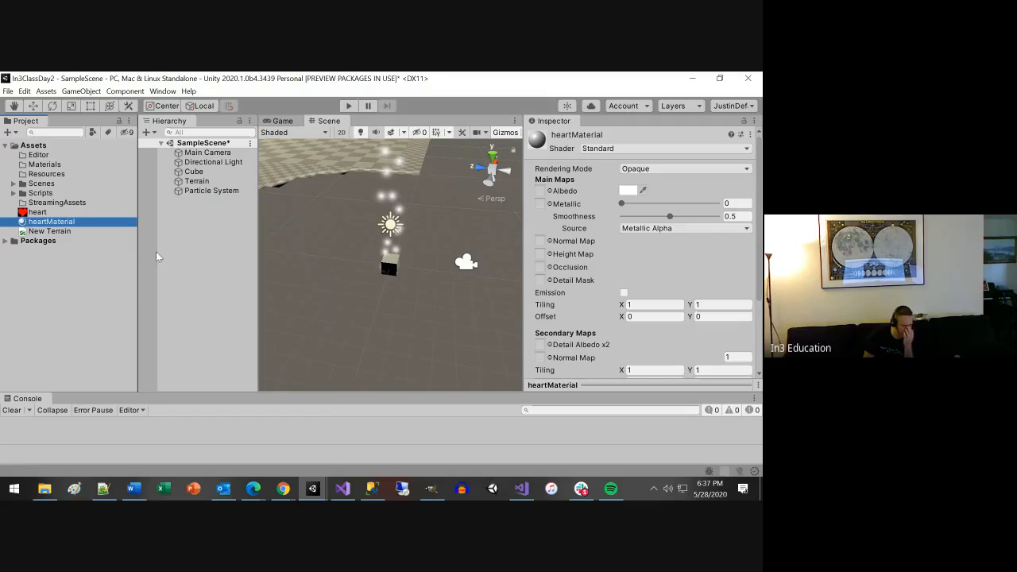
Compare the heart texture with heartMaterial, try the texture as the material's secondary Normal Map, and undo the assignment.
{"action": "left_click", "coordinate": [37, 212]}
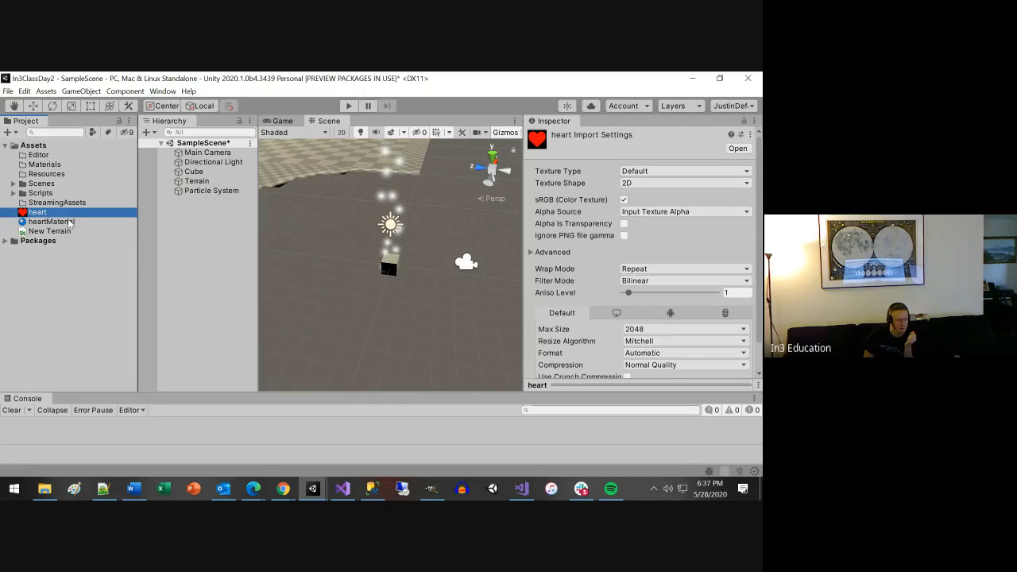
{"action": "left_click", "coordinate": [67, 222]}
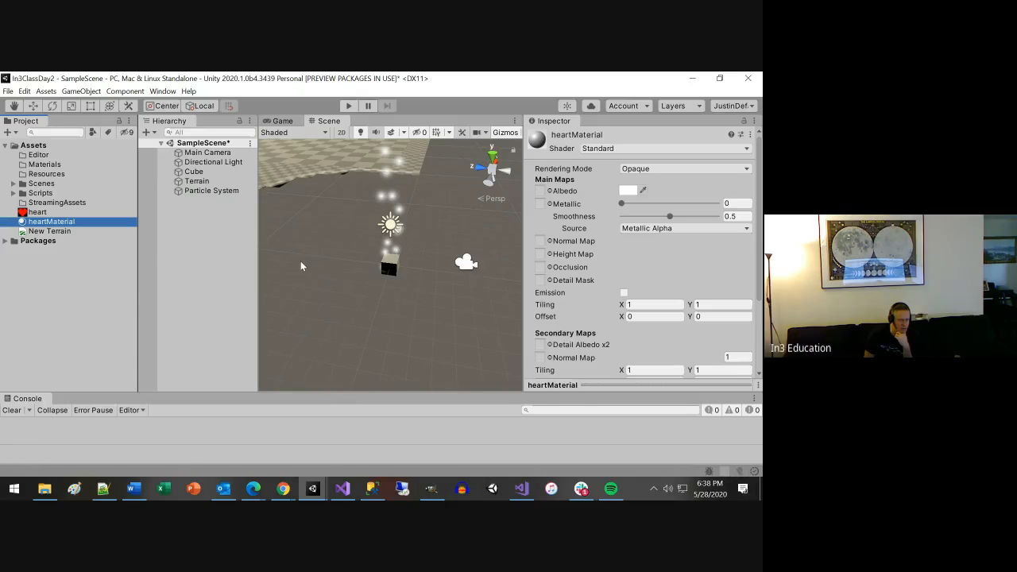
{"action": "left_click", "coordinate": [38, 212]}
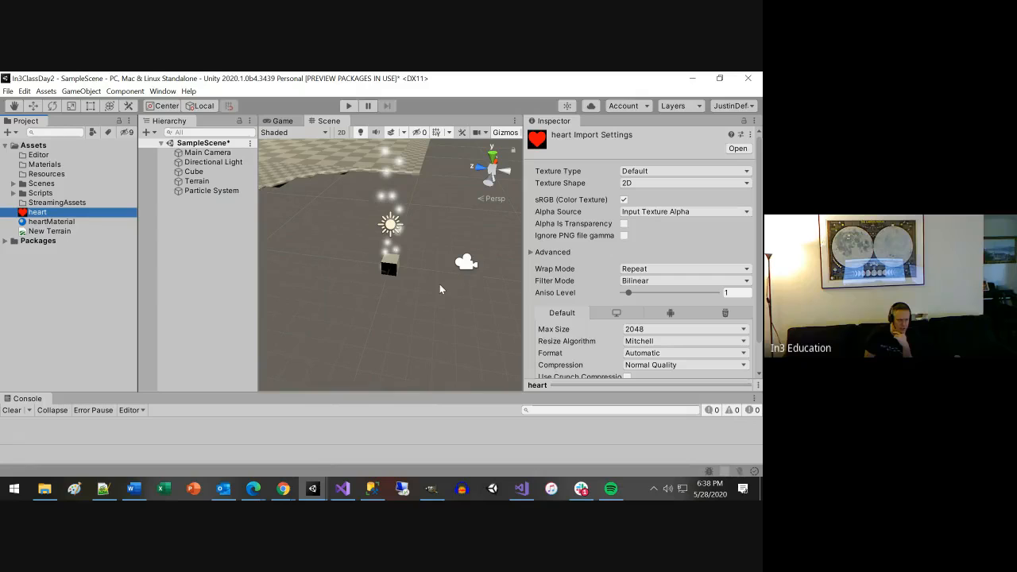
{"action": "left_click", "coordinate": [73, 222]}
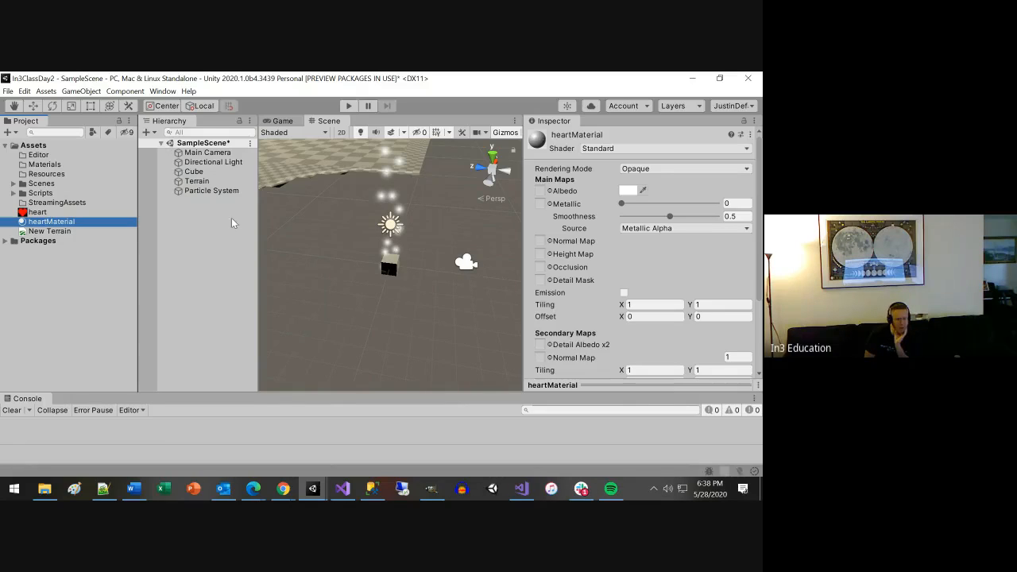
{"action": "left_click_drag", "start_coordinate": [36, 213], "coordinate": [558, 359]}
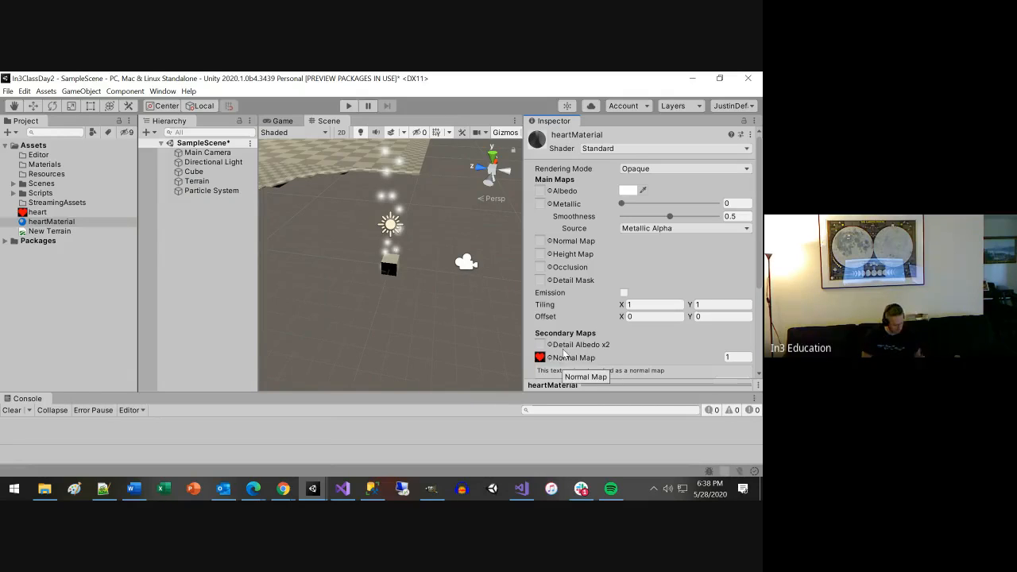
{"action": "key", "text": "ctrl+z"}
Assign the heart texture to the Detail Albedo x2 map of heartMaterial and check the material preview.
{"action": "scroll", "coordinate": [616, 342], "scroll_direction": "down", "scroll_amount": 3}
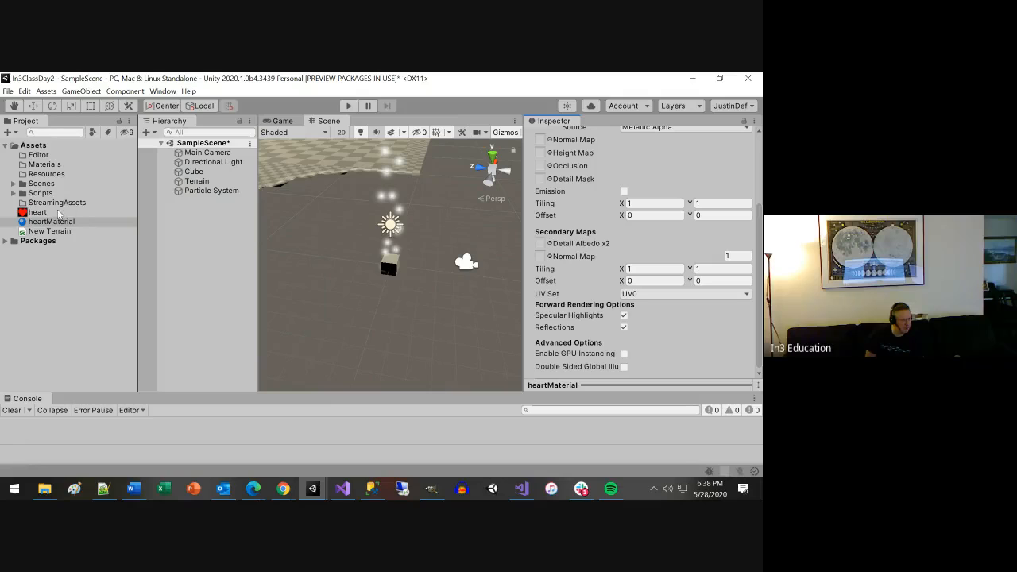
{"action": "left_click_drag", "start_coordinate": [44, 213], "coordinate": [546, 246]}
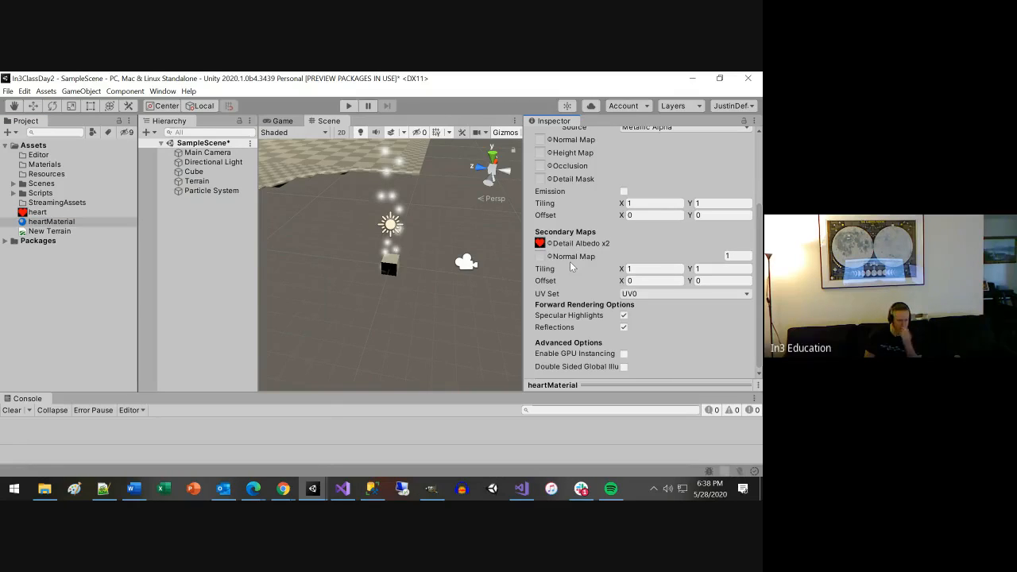
{"action": "scroll", "coordinate": [625, 276], "scroll_direction": "up", "scroll_amount": 3}
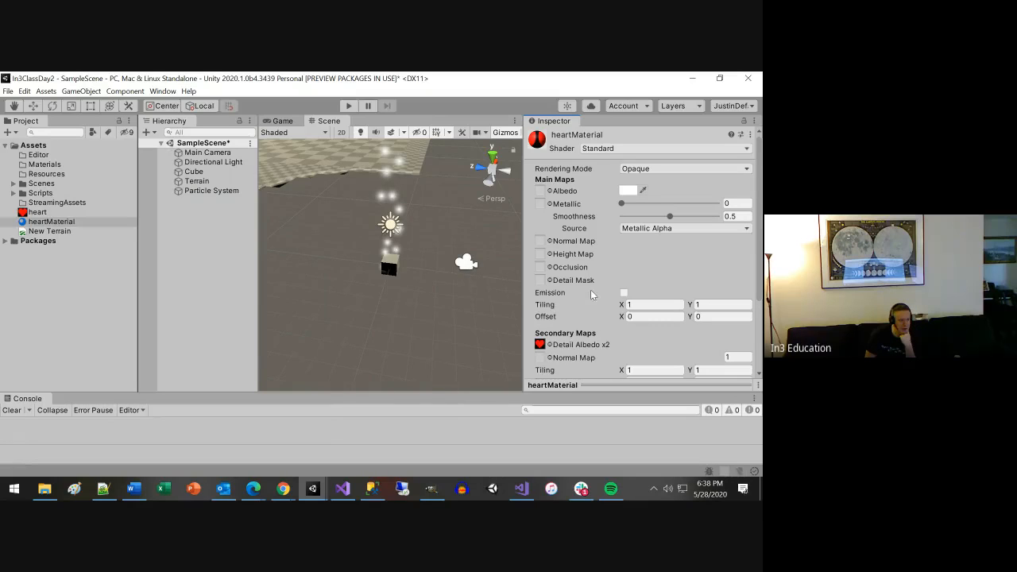
Assign heartMaterial as the material in the Particle System's Renderer module.
{"action": "left_click", "coordinate": [204, 190]}
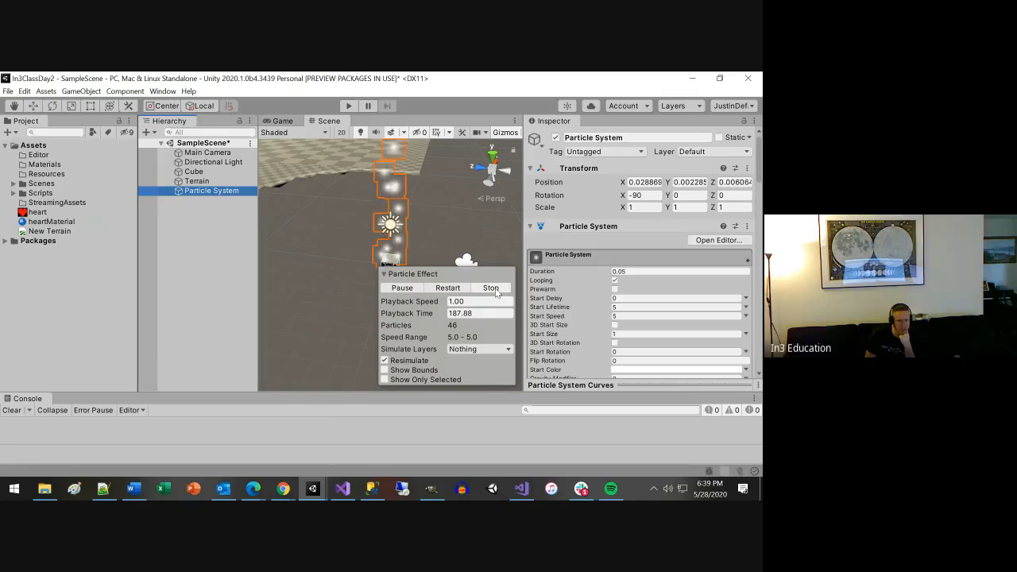
{"action": "scroll", "coordinate": [598, 300], "scroll_direction": "down", "scroll_amount": 15}
{"action": "scroll", "coordinate": [597, 301], "scroll_direction": "down", "scroll_amount": 5}
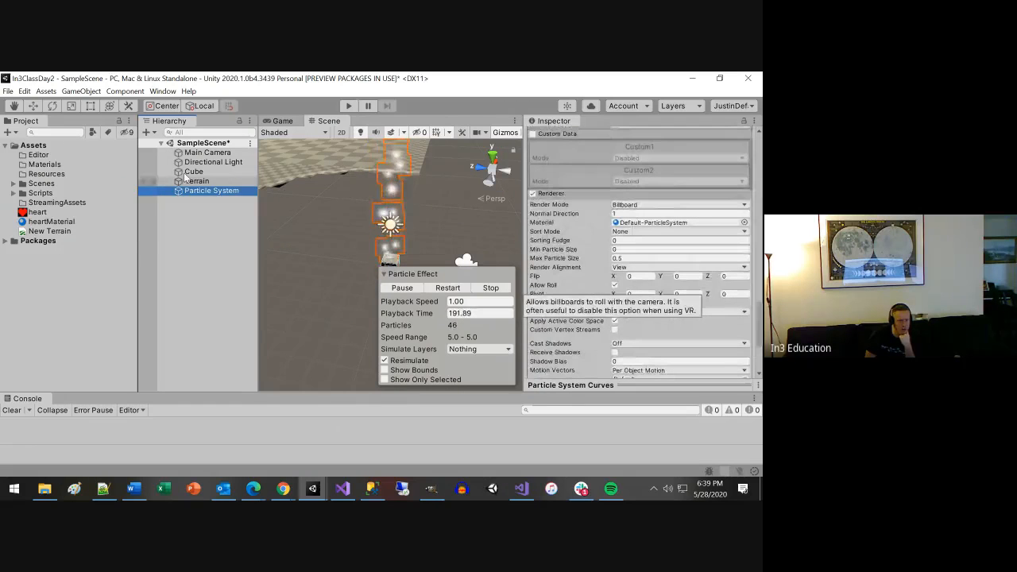
{"action": "left_click_drag", "start_coordinate": [46, 225], "coordinate": [676, 228]}
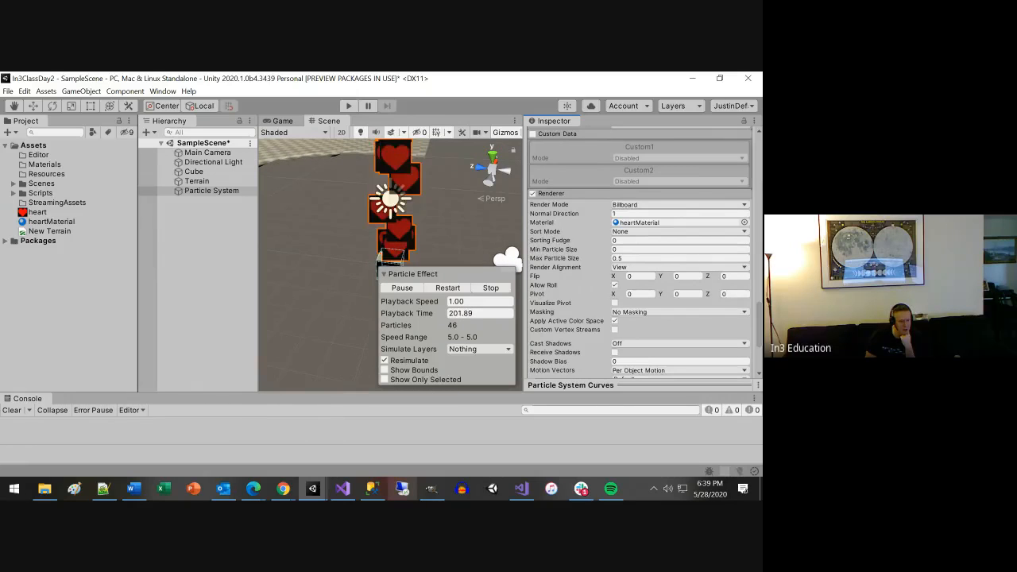
Check the heart image in GIMP, then return to Unity and examine the heart particles, pausing and resuming the effect.
{"action": "left_click", "coordinate": [432, 490]}
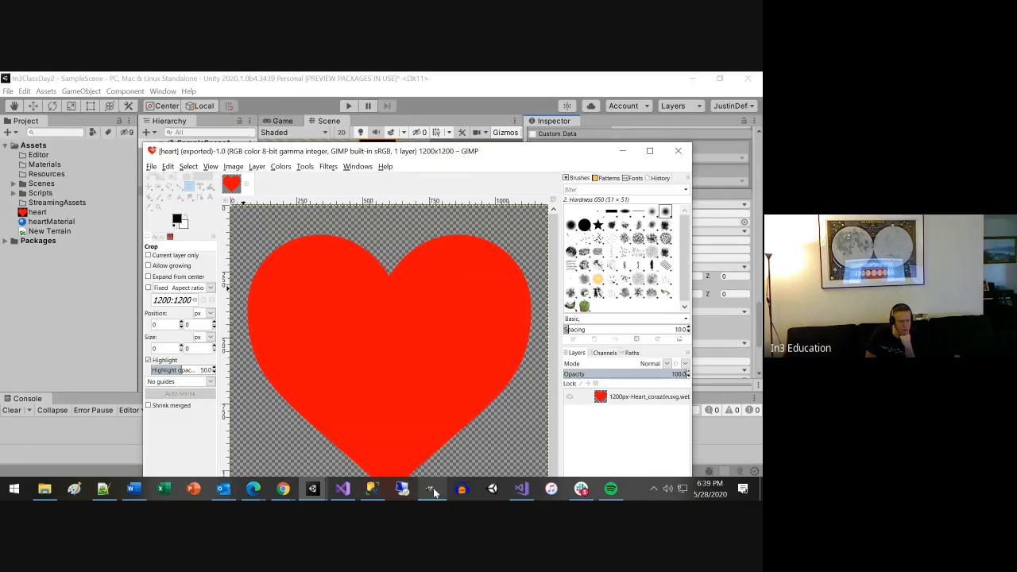
{"action": "left_click", "coordinate": [623, 151]}
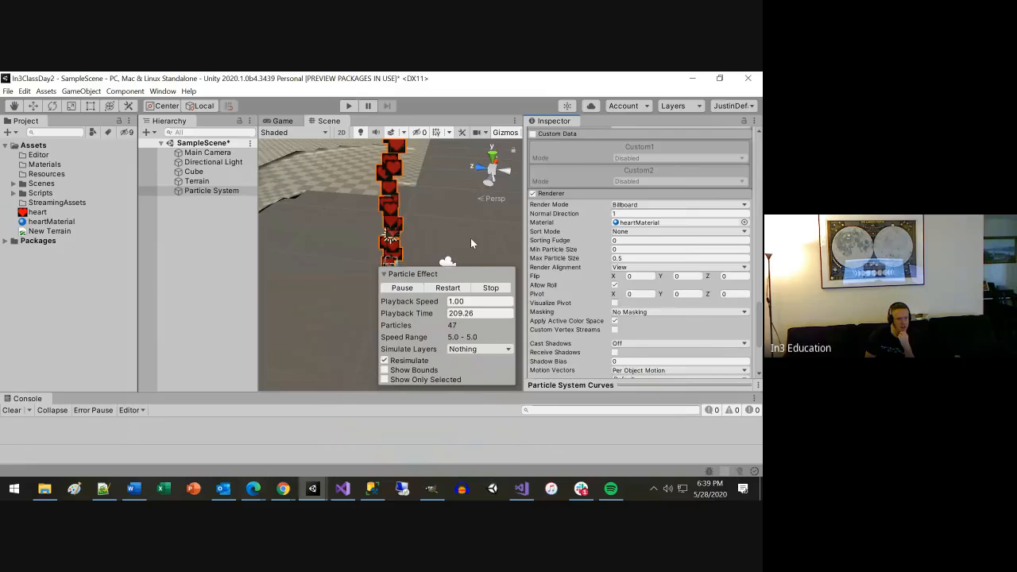
{"action": "scroll", "coordinate": [471, 238], "scroll_direction": "down", "scroll_amount": 5}
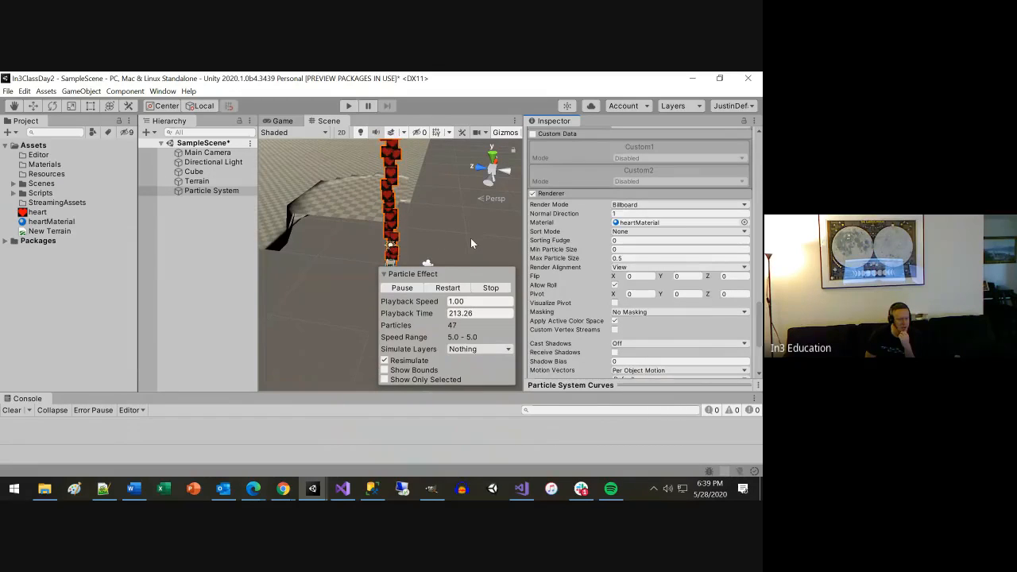
{"action": "left_click", "coordinate": [414, 289]}
{"action": "left_click", "coordinate": [414, 289]}
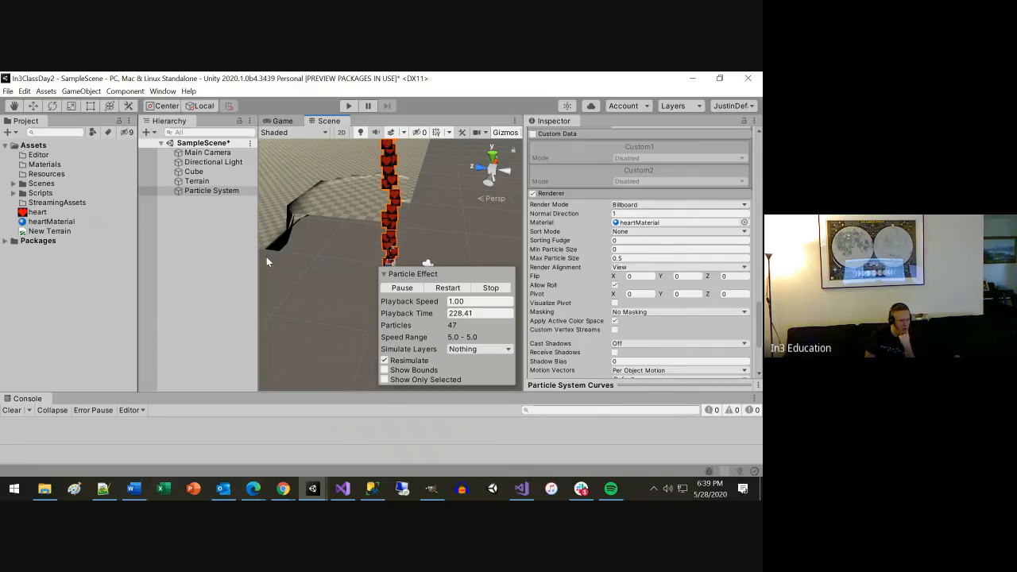
Delete the Terrain object from SampleScene and save the scene.
{"action": "left_click", "coordinate": [194, 190]}
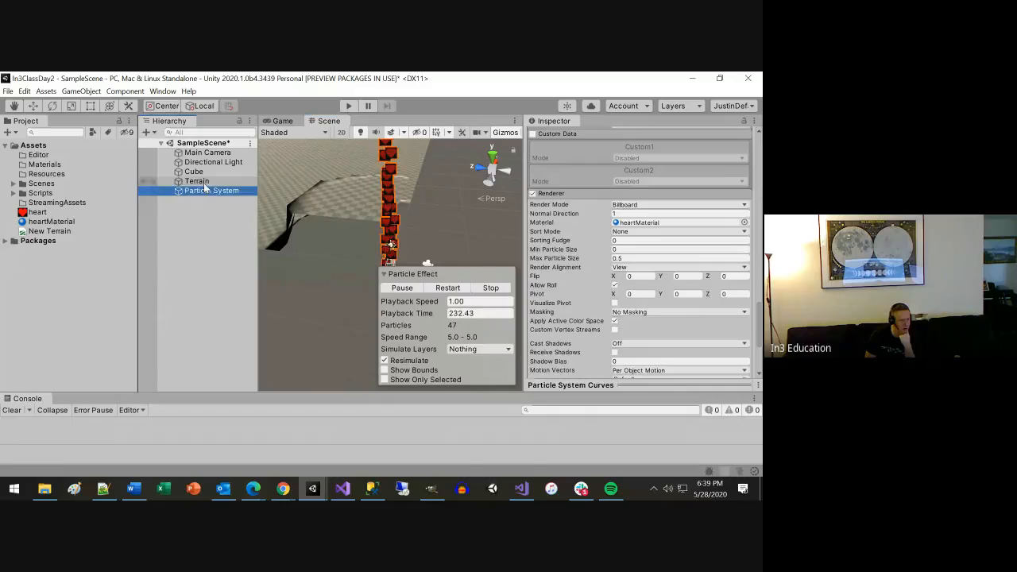
{"action": "left_click", "coordinate": [205, 182]}
{"action": "key", "text": "Delete"}
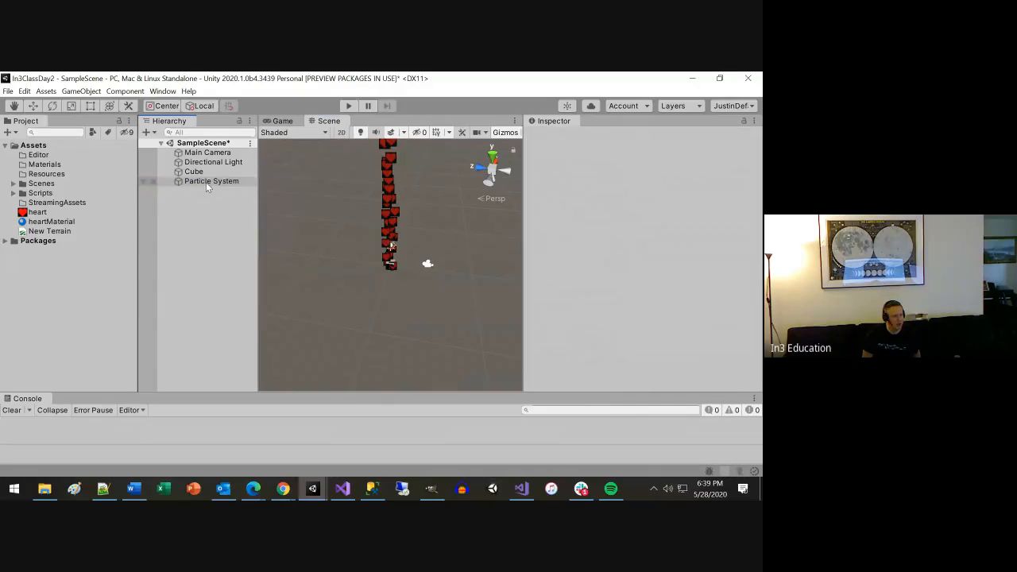
{"action": "left_click", "coordinate": [205, 163]}
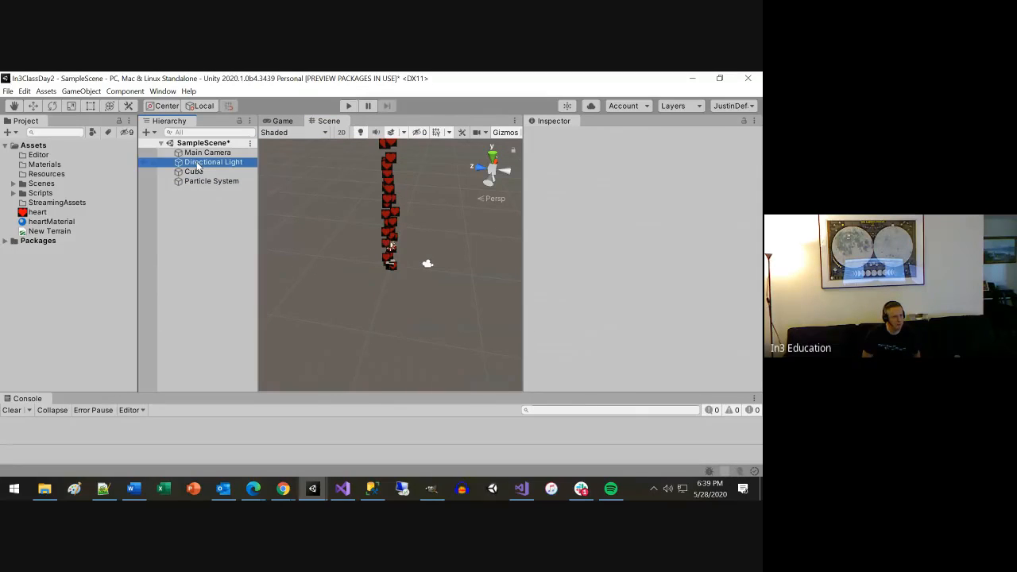
{"action": "key", "text": "ctrl+s"}
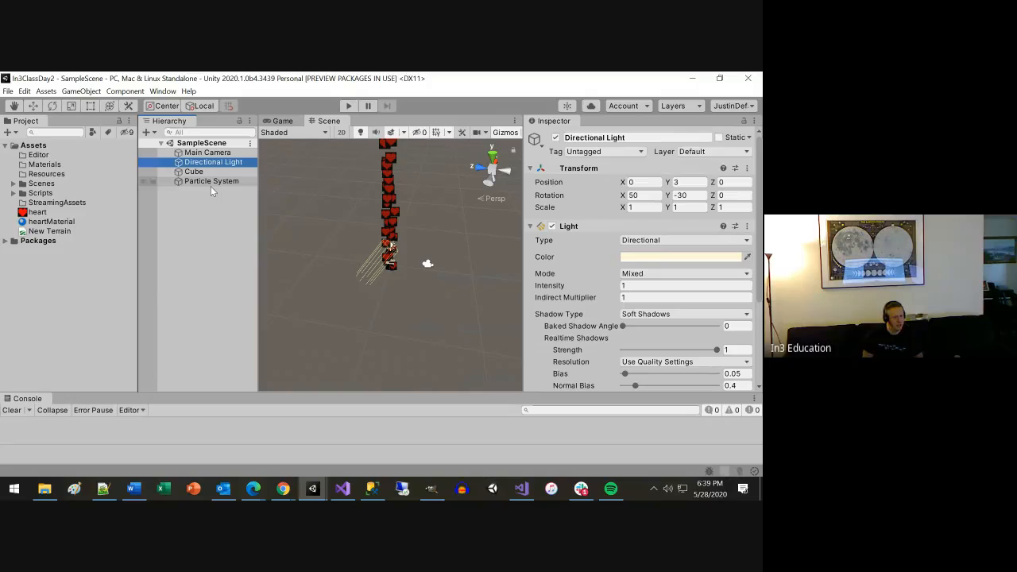
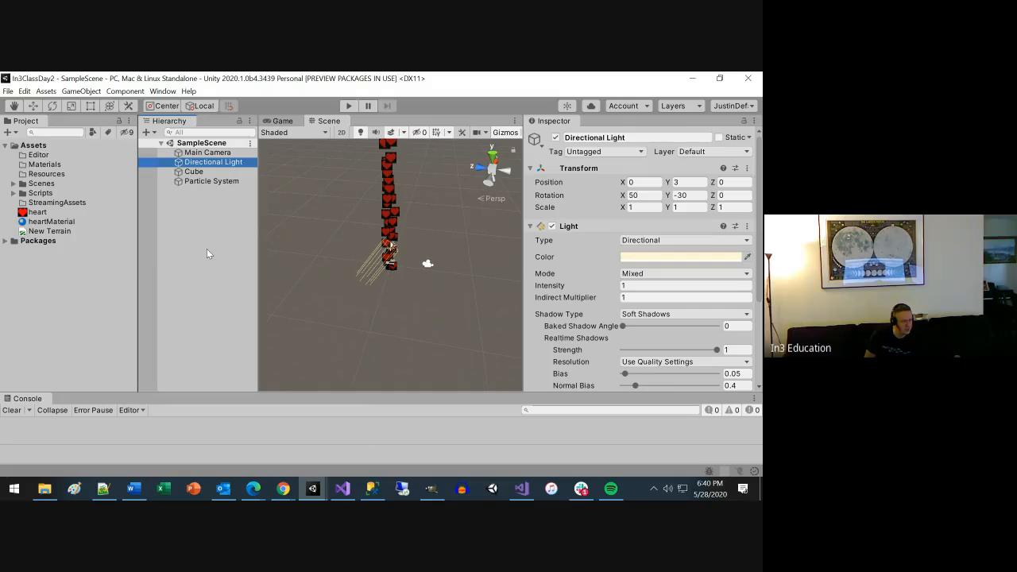
{"action": "left_click", "coordinate": [206, 181]}
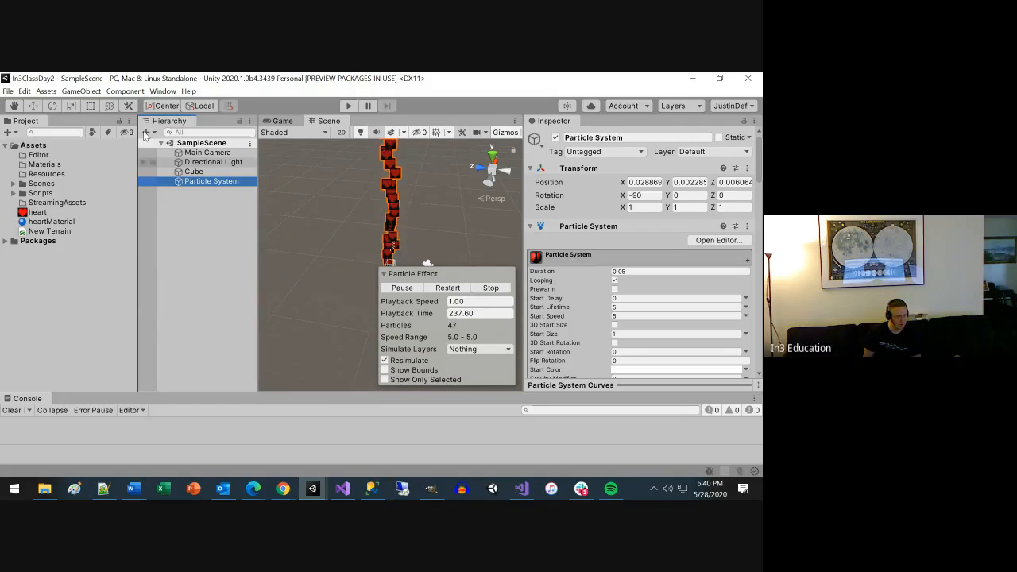
{"action": "left_click", "coordinate": [193, 144]}
{"action": "right_click", "coordinate": [193, 143]}
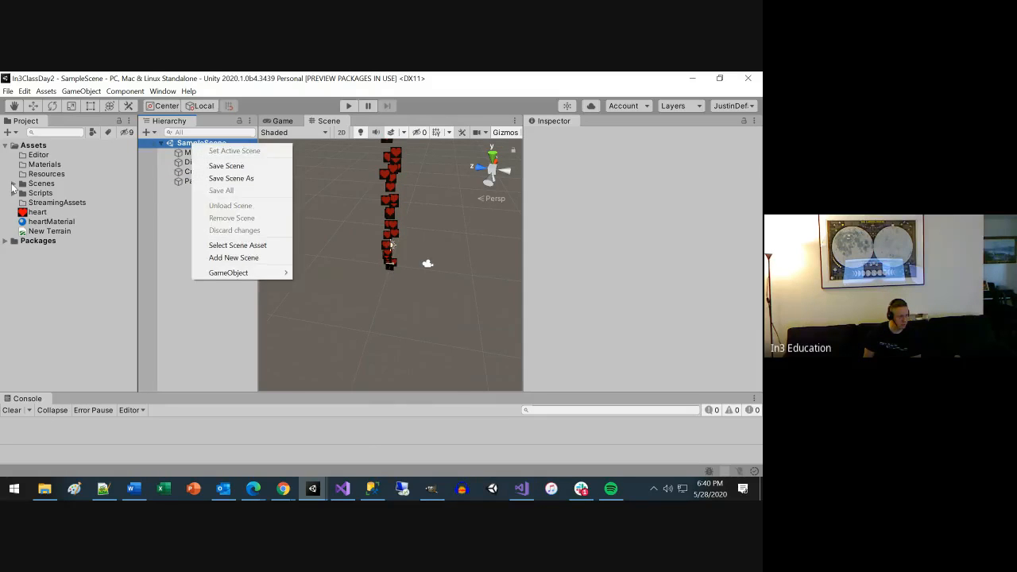
{"action": "left_click", "coordinate": [12, 187]}
Export the SampleScene asset from the Scenes folder as a package with all its dependencies included.
{"action": "left_click", "coordinate": [12, 187]}
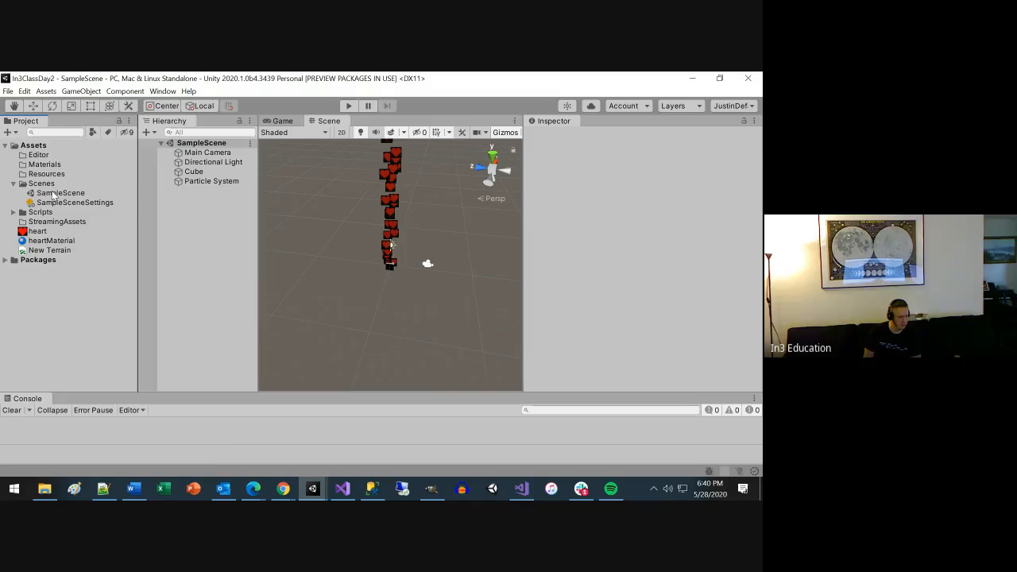
{"action": "left_click", "coordinate": [54, 194]}
{"action": "right_click", "coordinate": [52, 193]}
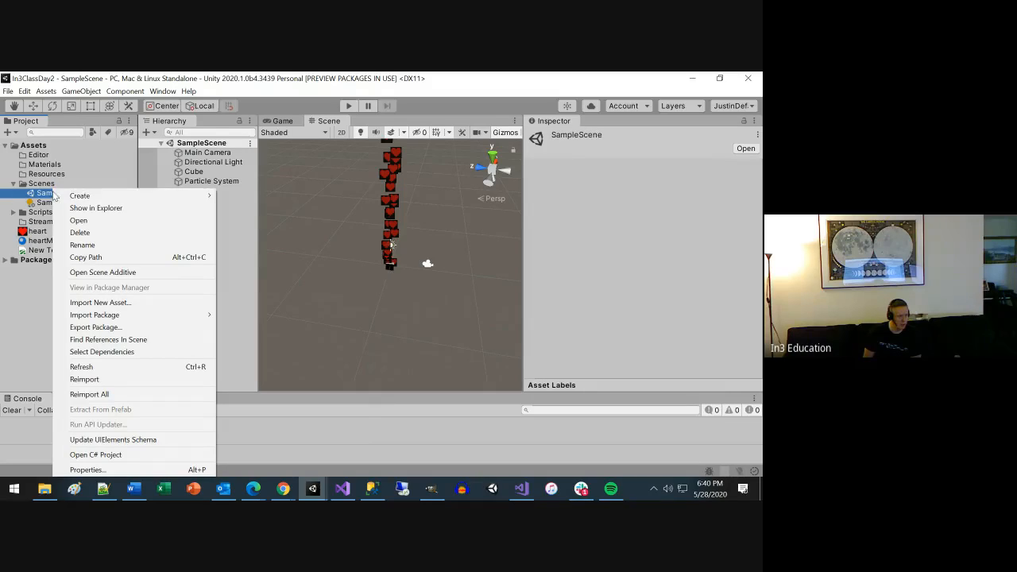
{"action": "left_click", "coordinate": [101, 328]}
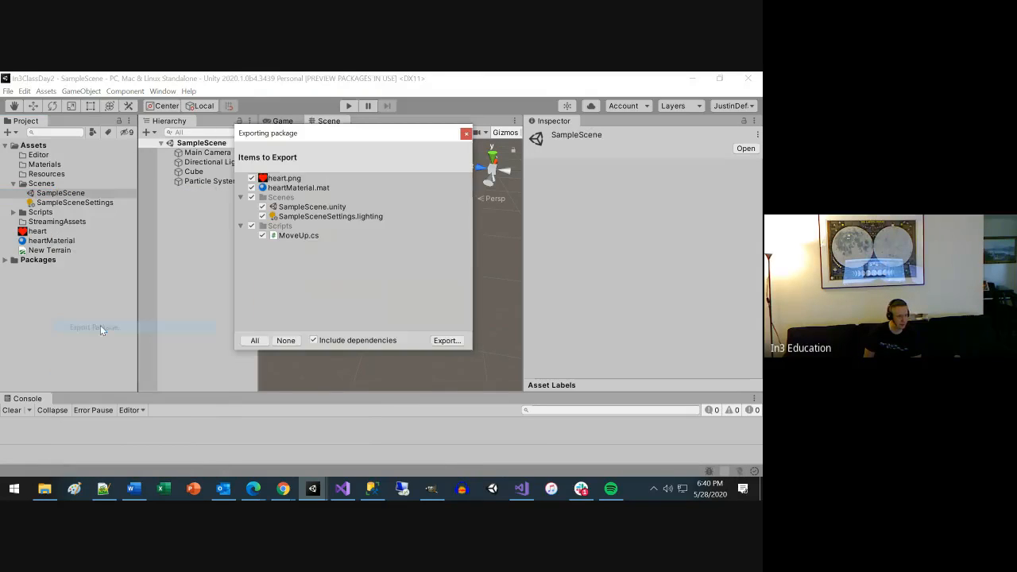
{"action": "left_click", "coordinate": [445, 340]}
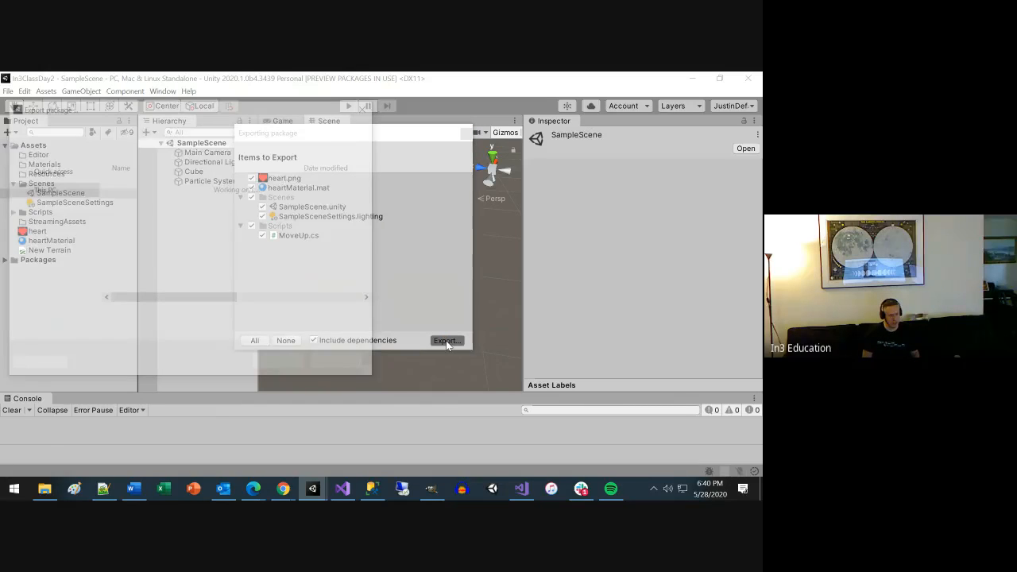
Save the exported package to the Desktop as ImInLove.
{"action": "left_click_drag", "start_coordinate": [94, 200], "coordinate": [91, 178]}
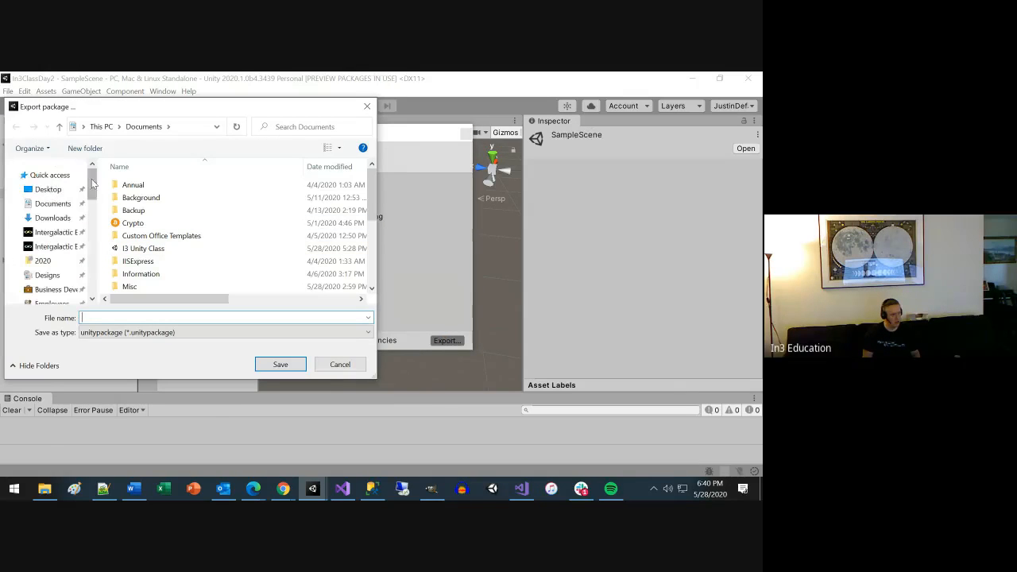
{"action": "left_click", "coordinate": [48, 189]}
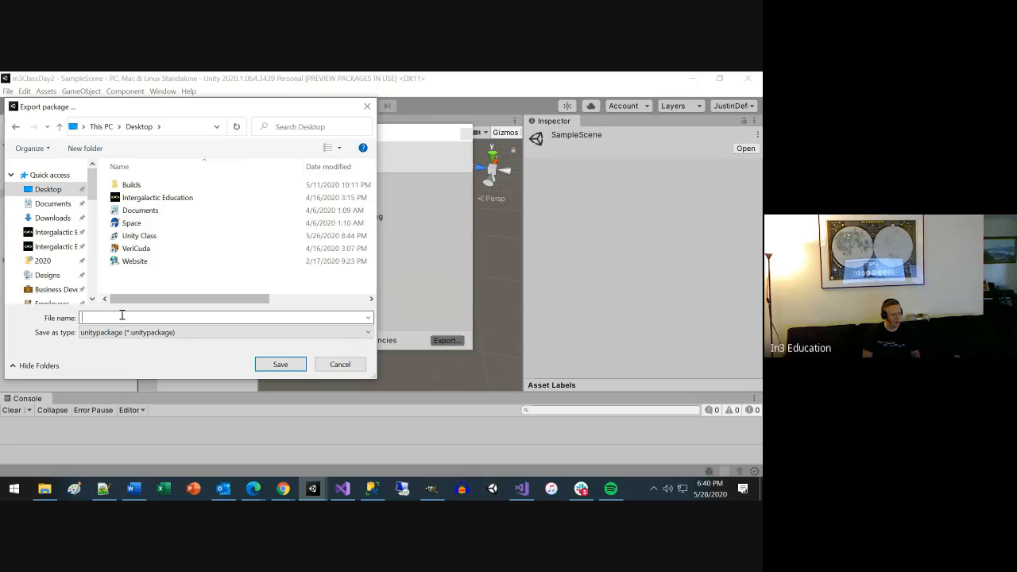
{"action": "type", "text": "Heart"}
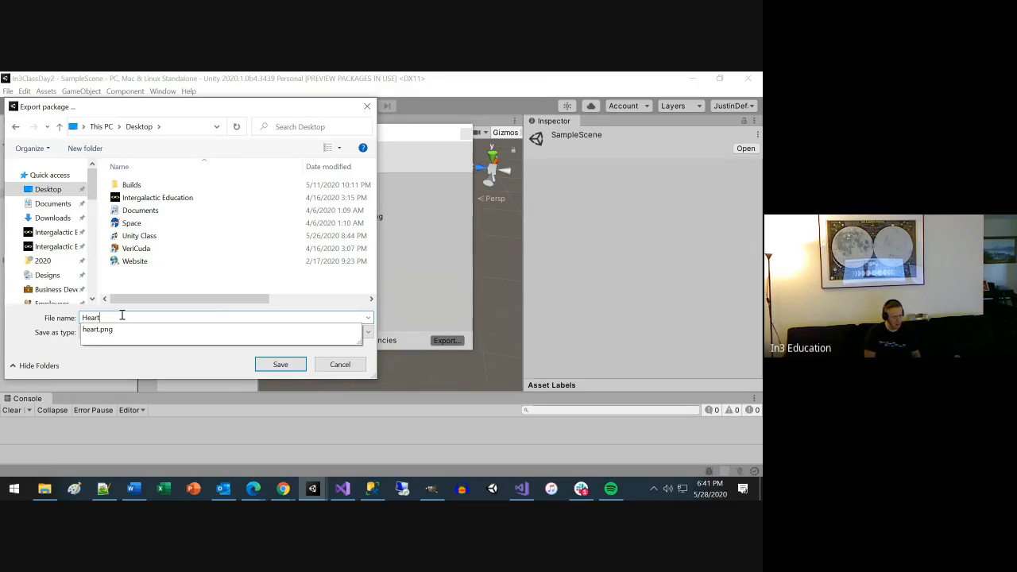
{"action": "key", "text": "BackSpace"}
{"action": "key", "text": "BackSpace"}
{"action": "type", "text": "ImIn"}
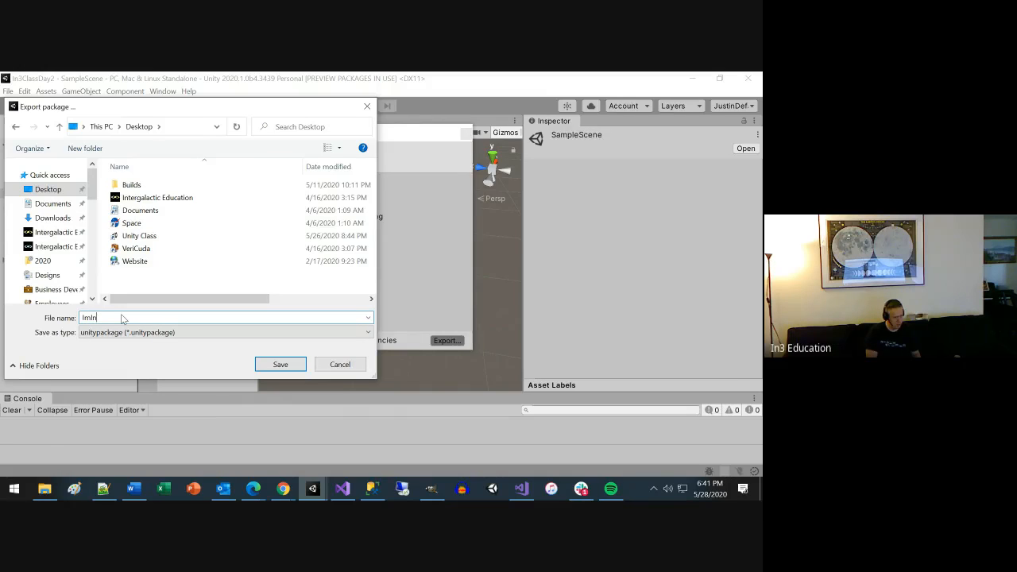
{"action": "type", "text": "Love"}
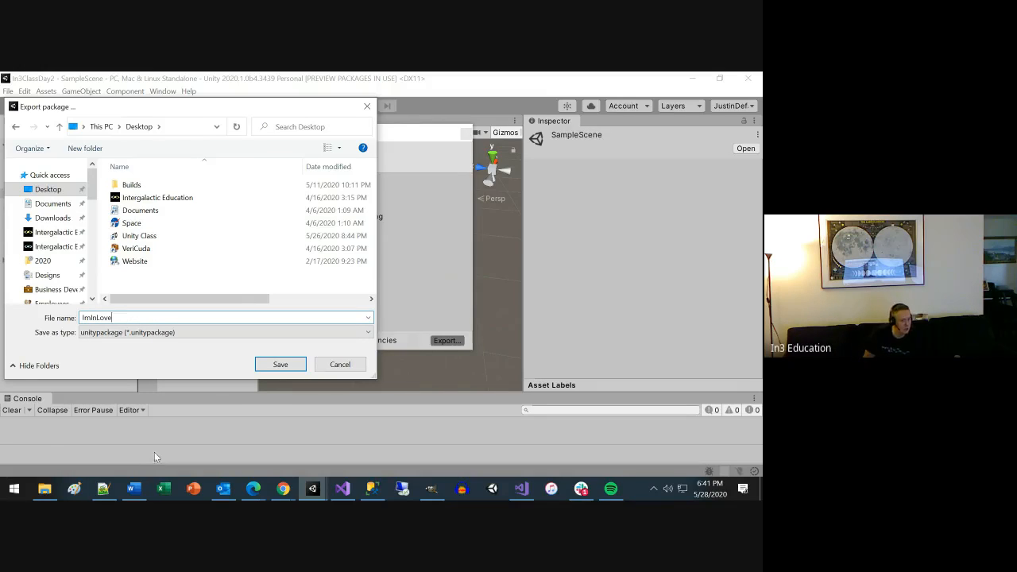
{"action": "left_click", "coordinate": [279, 365]}
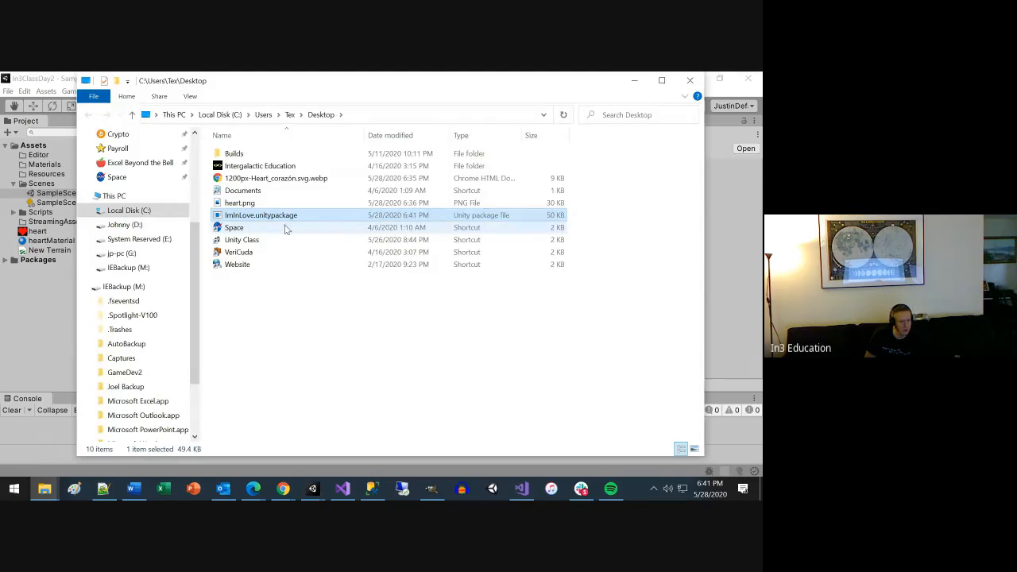
Switch to Slack and share ImInLove.unitypackage from the Desktop in the unity-game-dev-spring-2020 channel.
{"action": "left_click", "coordinate": [579, 488]}
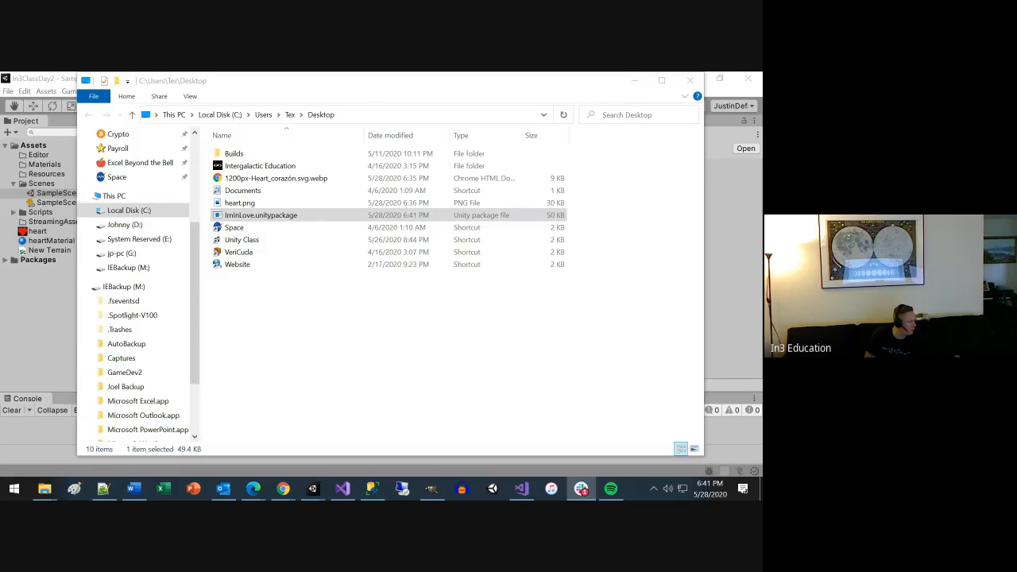
{"action": "left_click_drag", "start_coordinate": [257, 217], "coordinate": [31, 208]}
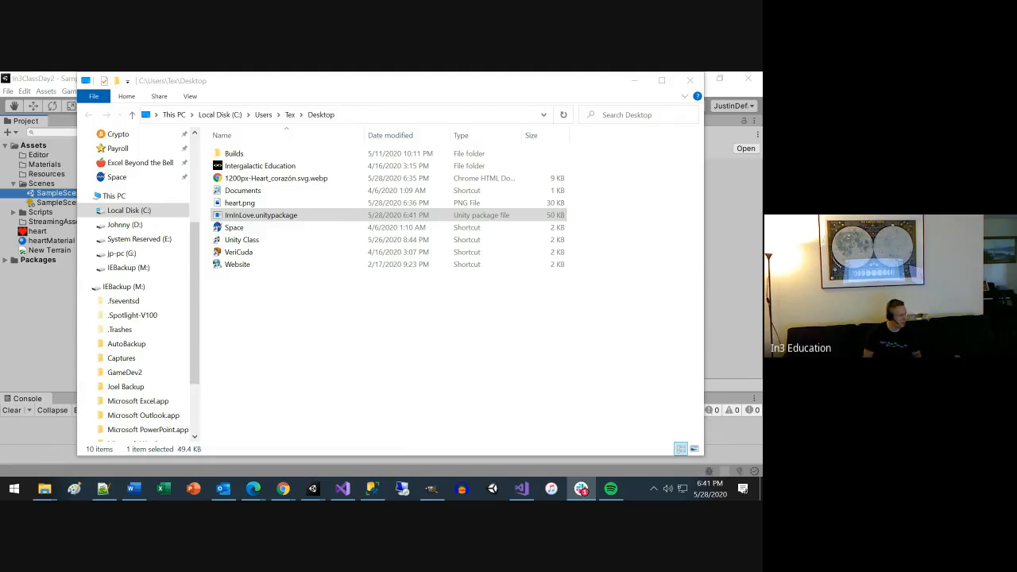
{"action": "left_click_drag", "start_coordinate": [0, 145], "coordinate": [495, 111]}
{"action": "double_click", "coordinate": [529, 106]}
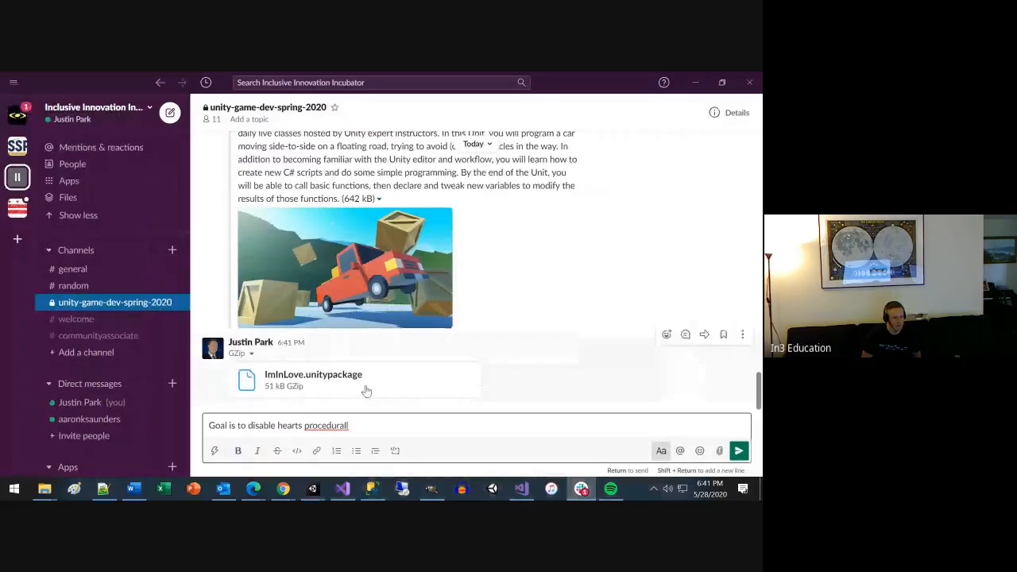
Word the draft channel message as "Goal is to disable hearts programmatically".
{"action": "key", "text": "BackSpace"}
{"action": "key", "text": "BackSpace"}
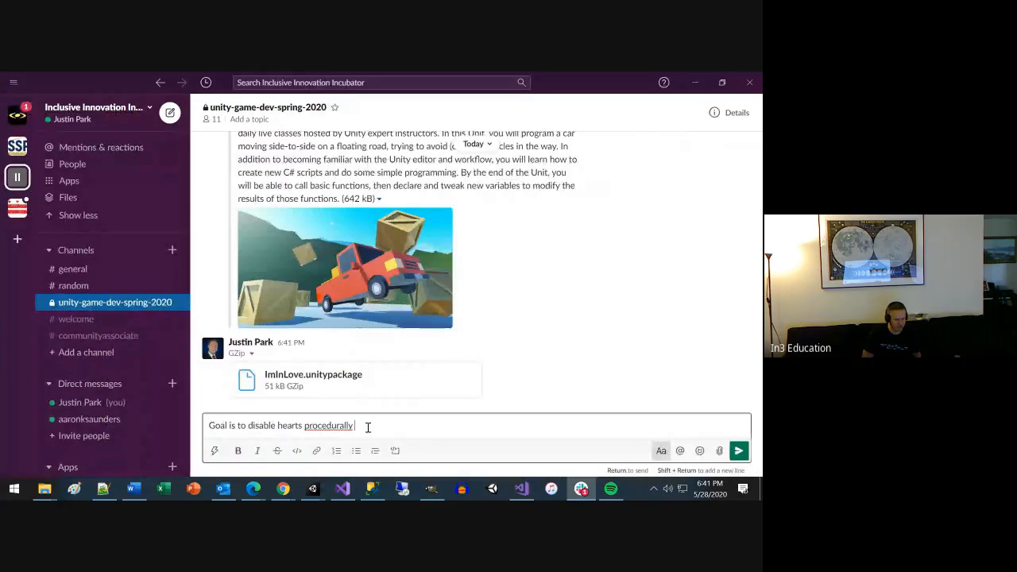
{"action": "type", "text": "pro"}
{"action": "key", "text": "ctrl+shift+Left"}
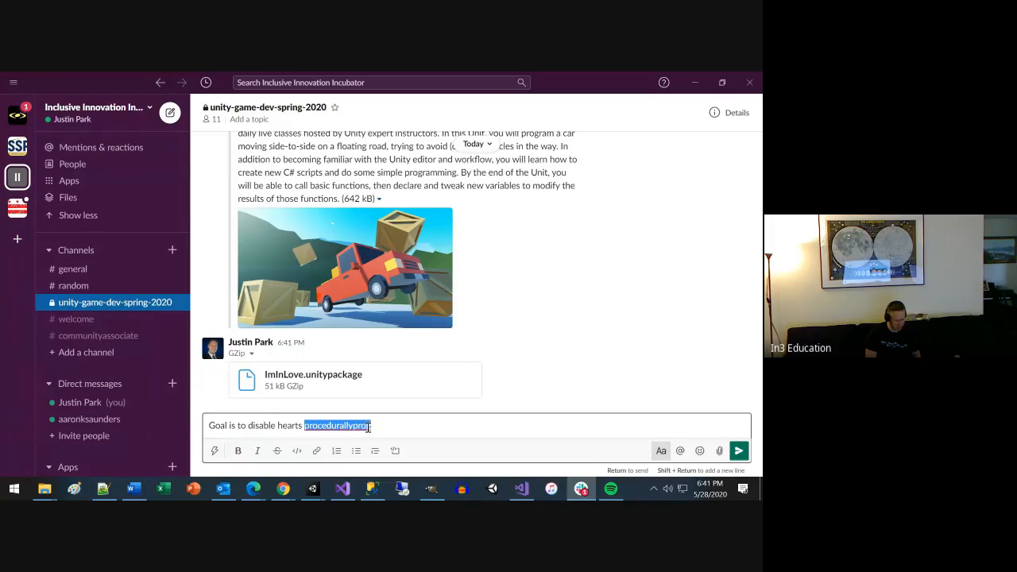
{"action": "type", "text": "progream"}
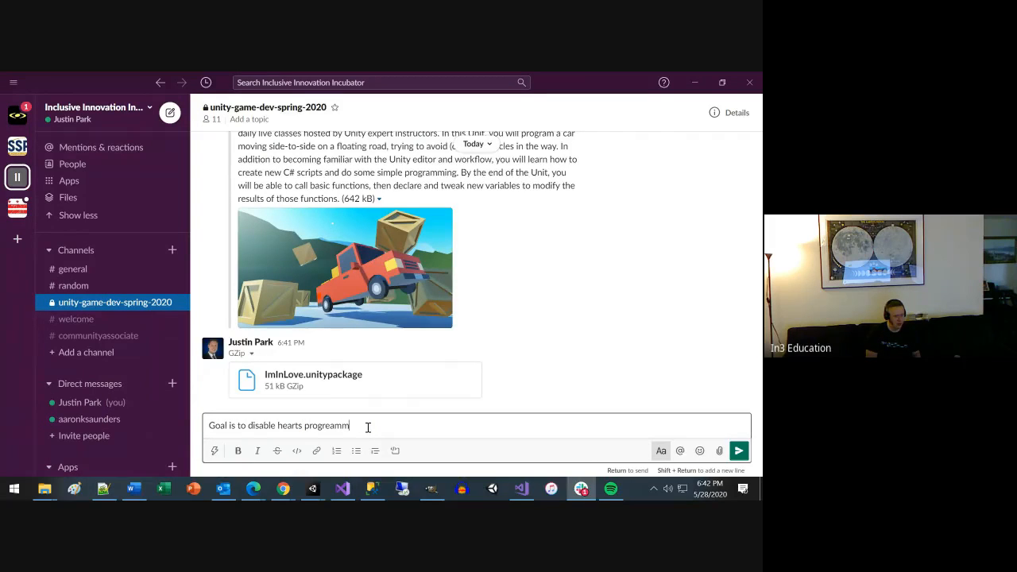
{"action": "type", "text": "matically"}
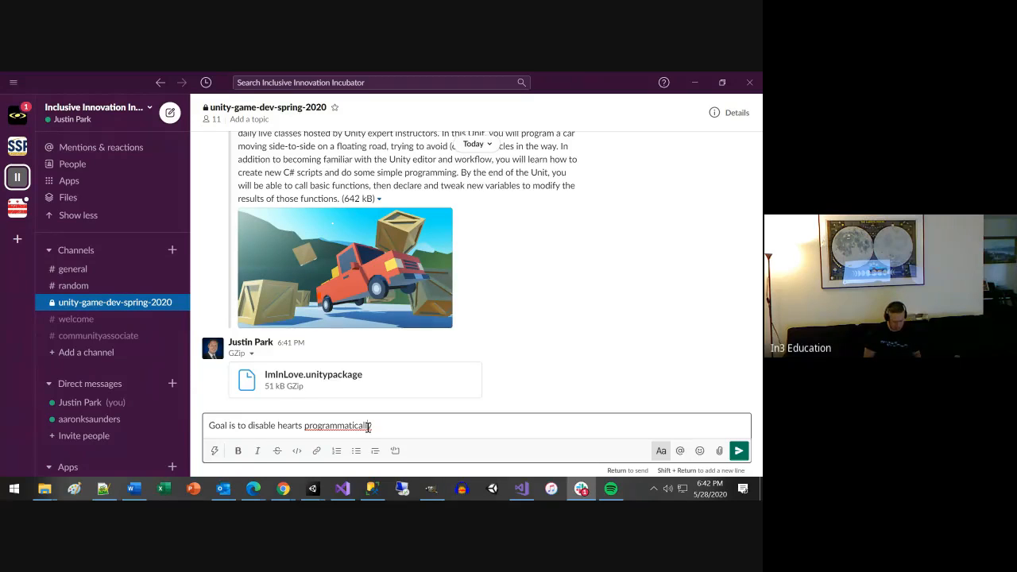
Replace the message's flagged last word with the spelling suggestion "programmatic-ally".
{"action": "right_click", "coordinate": [368, 427]}
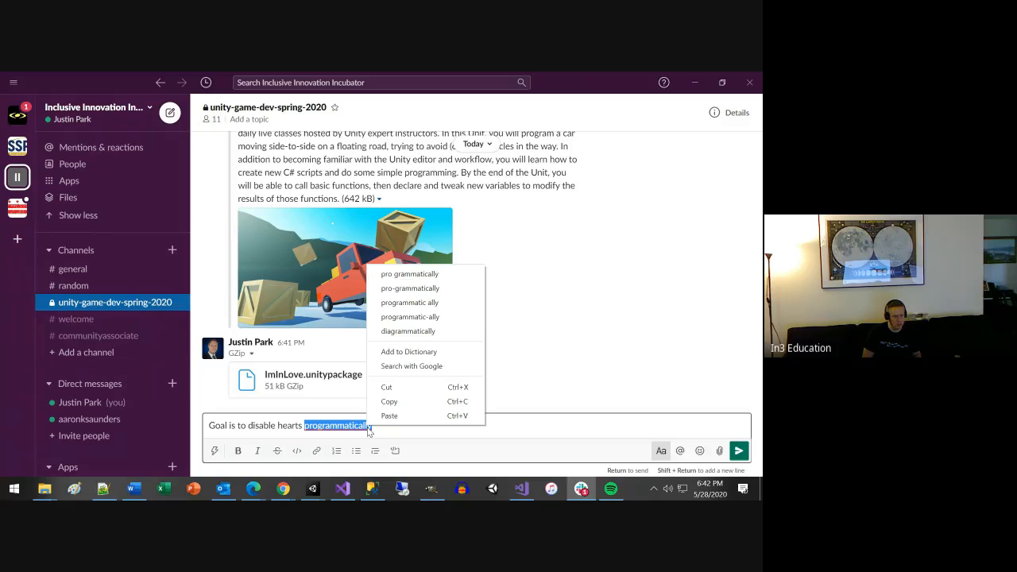
{"action": "key", "text": "Down"}
{"action": "key", "text": "Down"}
{"action": "key", "text": "Down"}
{"action": "key", "text": "Down"}
{"action": "key", "text": "Return"}
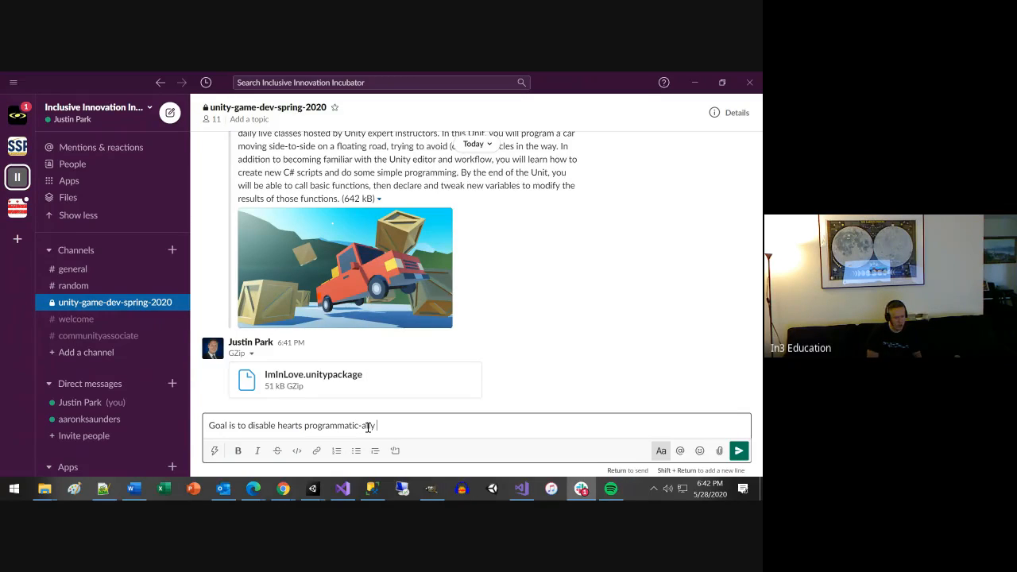
Complete the message with "after 2 seconds" and send it to the channel.
{"action": "type", "text": "after 2 seconds"}
{"action": "key", "text": "Return"}
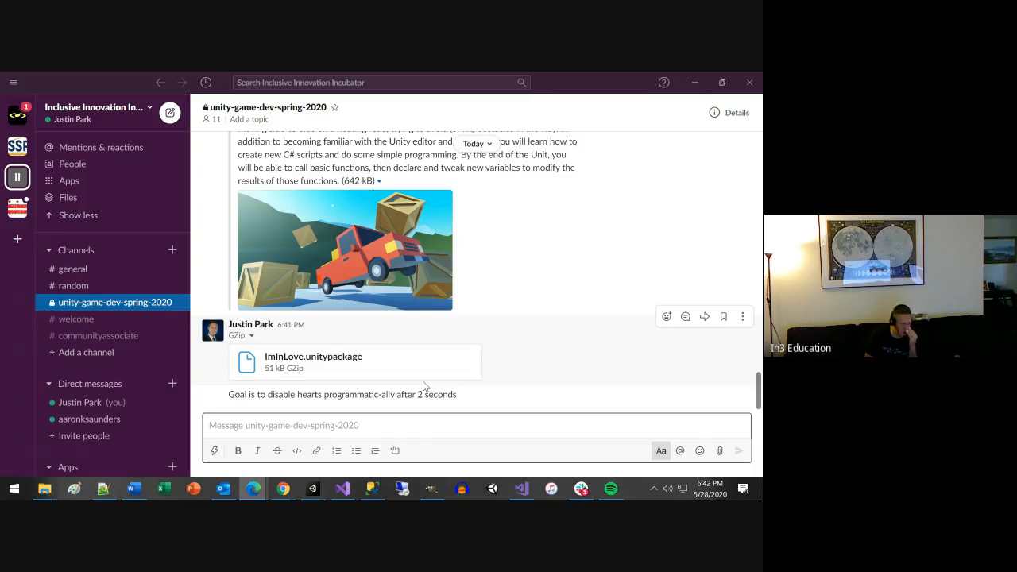
Return to Unity, closing the Desktop folder window, and select the Particle System object in SampleScene.
{"action": "mouse_move", "coordinate": [429, 381]}
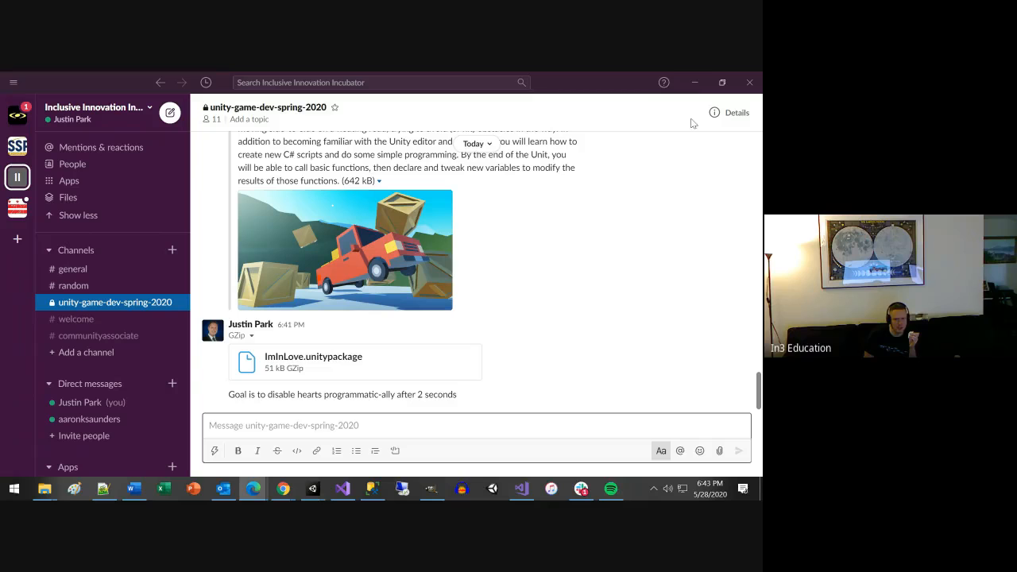
{"action": "left_click", "coordinate": [694, 82]}
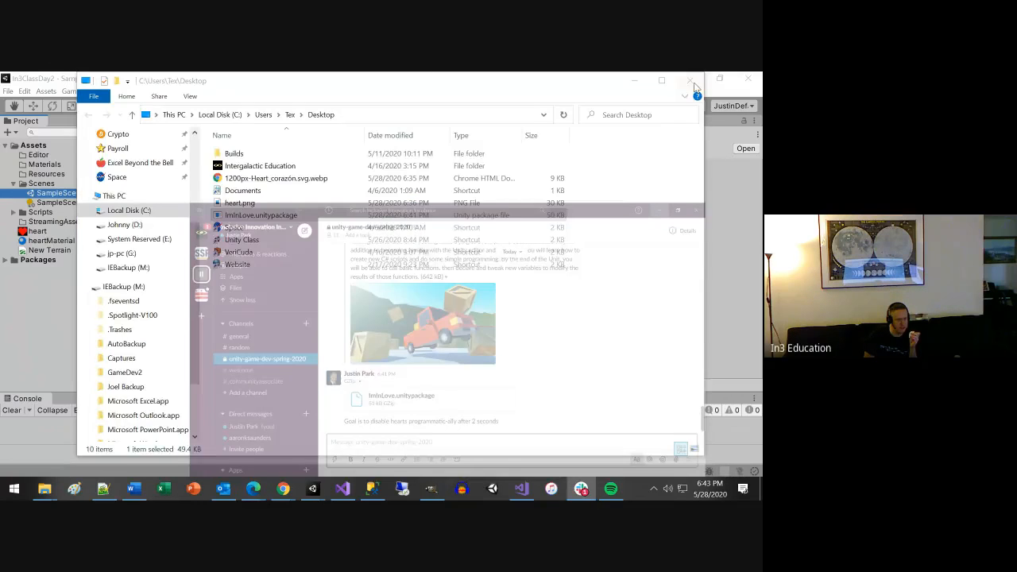
{"action": "left_click", "coordinate": [691, 81]}
{"action": "left_click", "coordinate": [209, 181]}
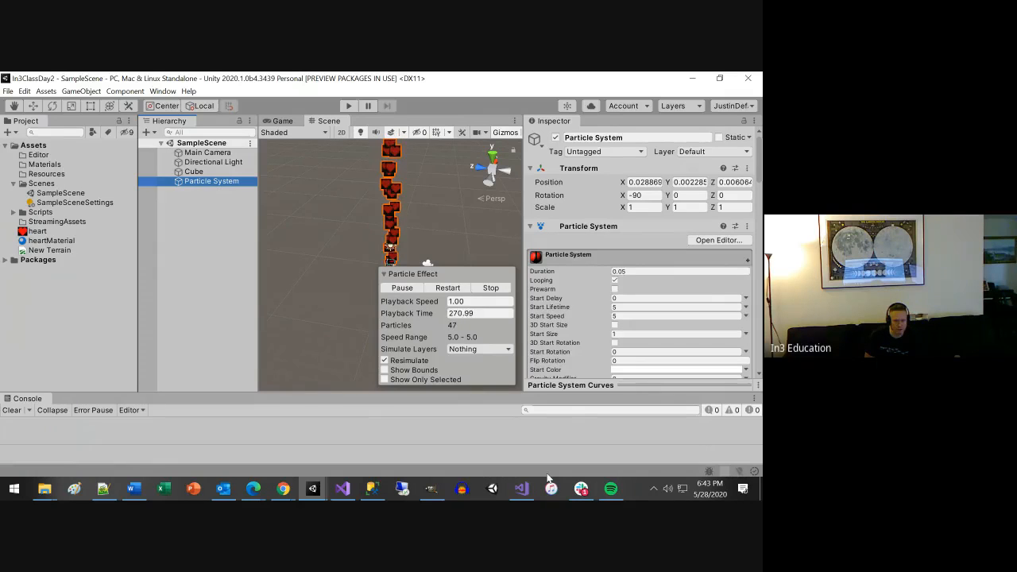
Stop sharing the screen in the Google Meet call.
{"action": "left_click", "coordinate": [278, 492]}
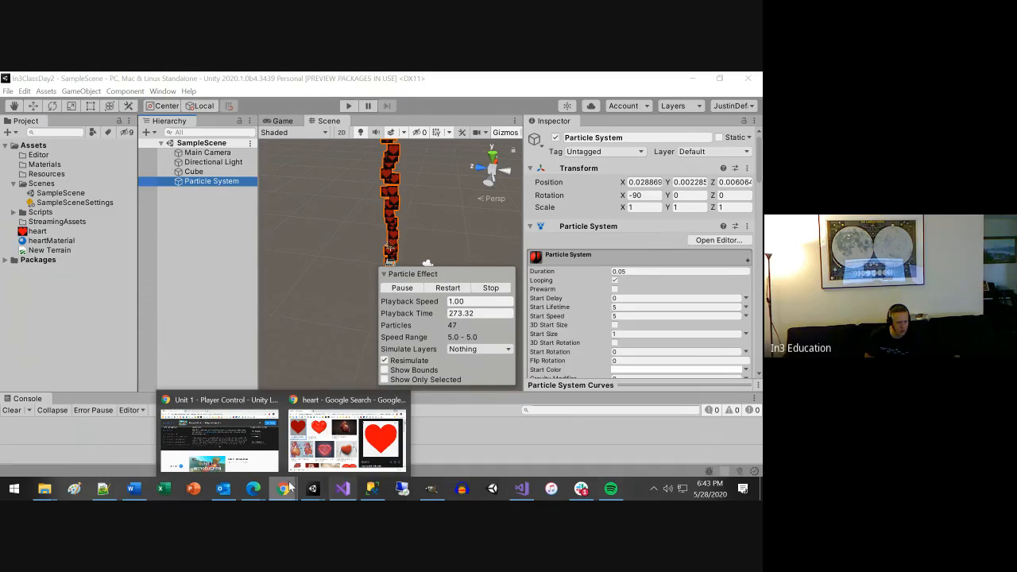
{"action": "mouse_move", "coordinate": [252, 492]}
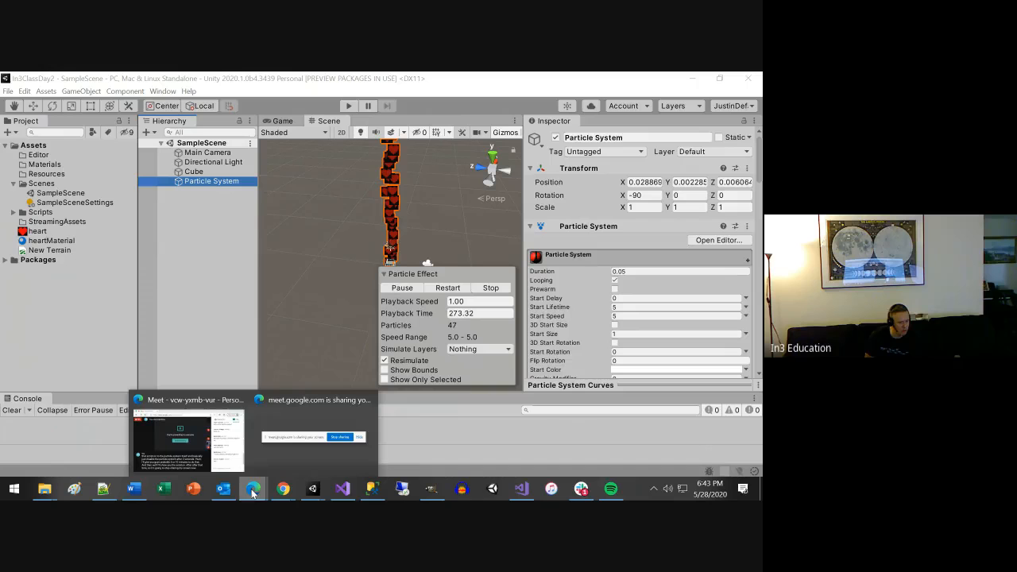
{"action": "left_click", "coordinate": [302, 439]}
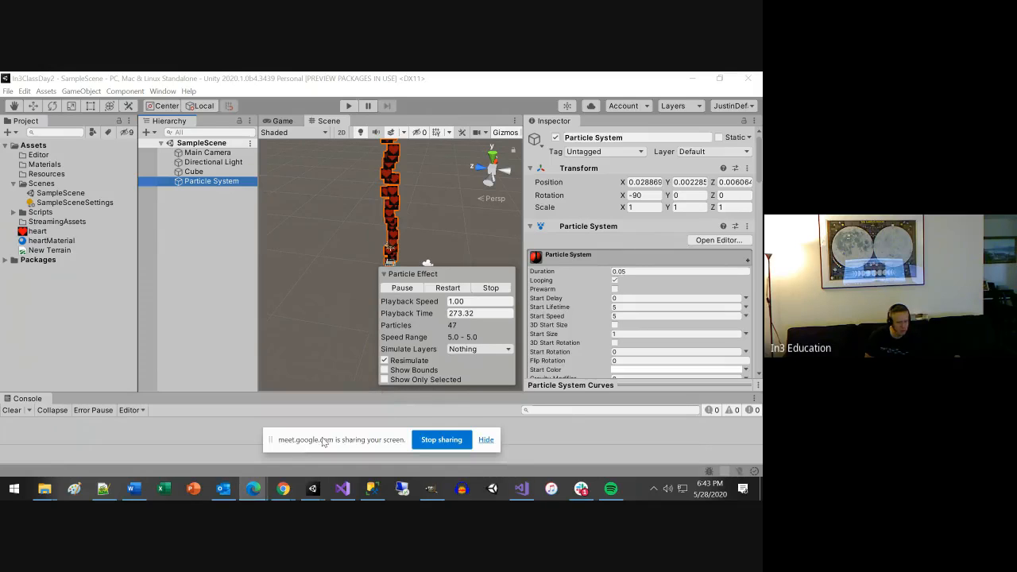
{"action": "left_click", "coordinate": [442, 439]}
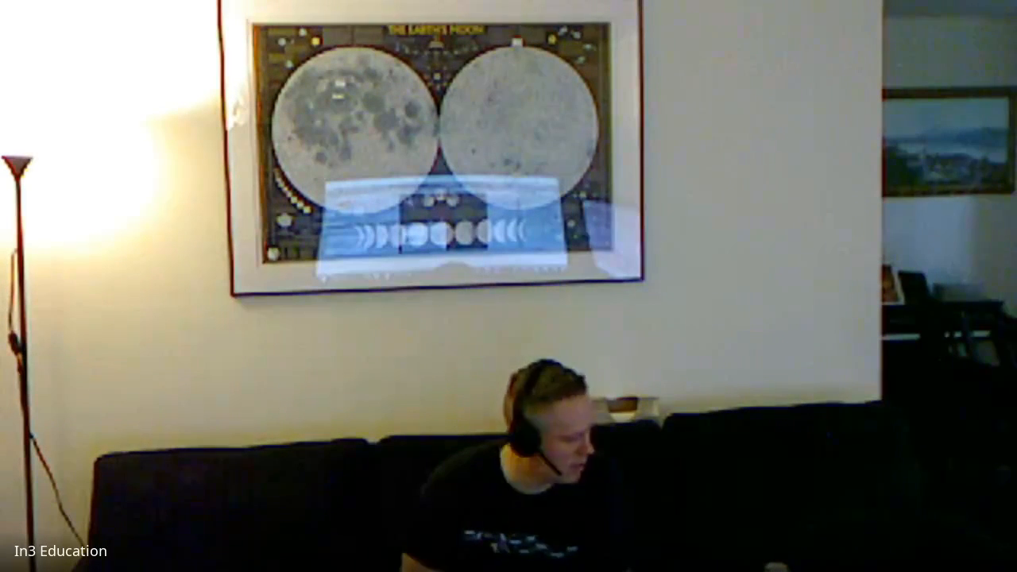
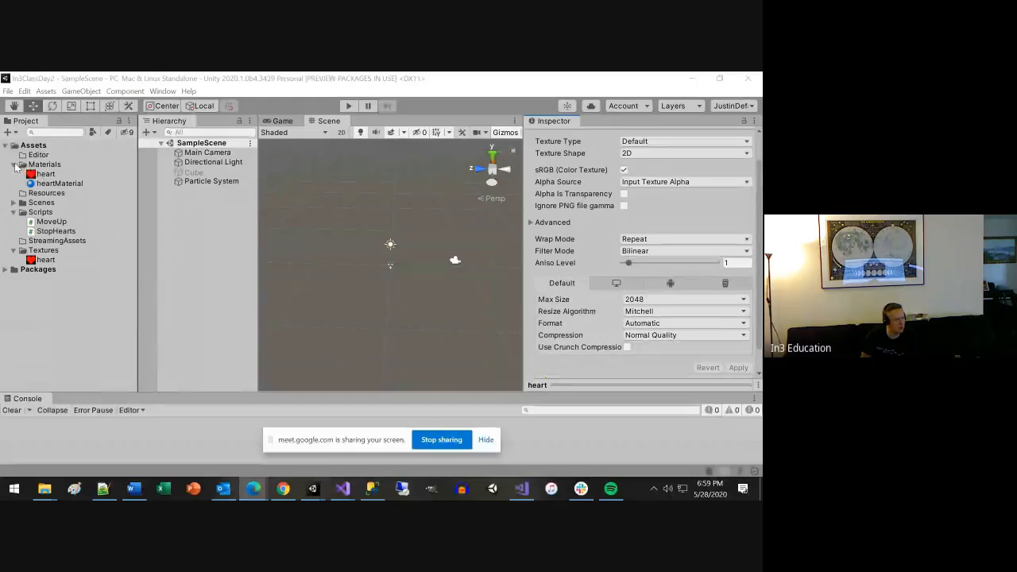
Collapse the Materials and Textures folders and open the StopHearts script in Visual Studio.
{"action": "left_click", "coordinate": [14, 166]}
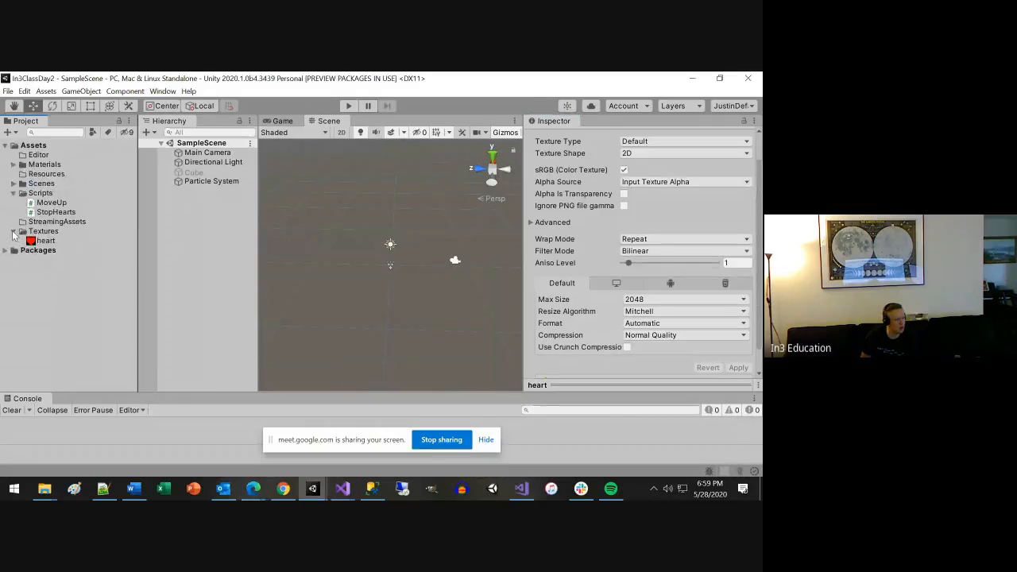
{"action": "left_click", "coordinate": [13, 231]}
{"action": "left_click", "coordinate": [55, 213]}
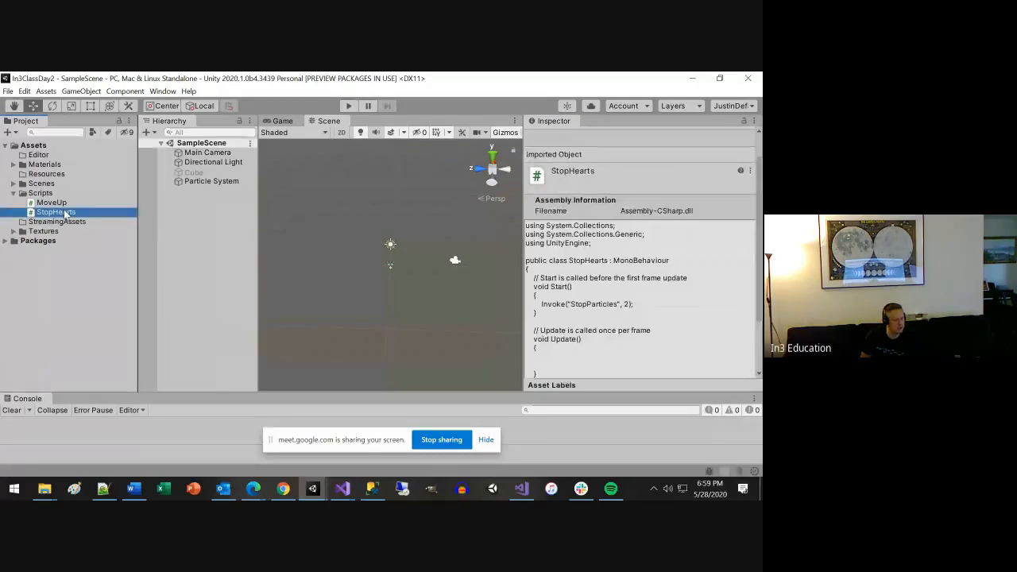
{"action": "right_click", "coordinate": [74, 216]}
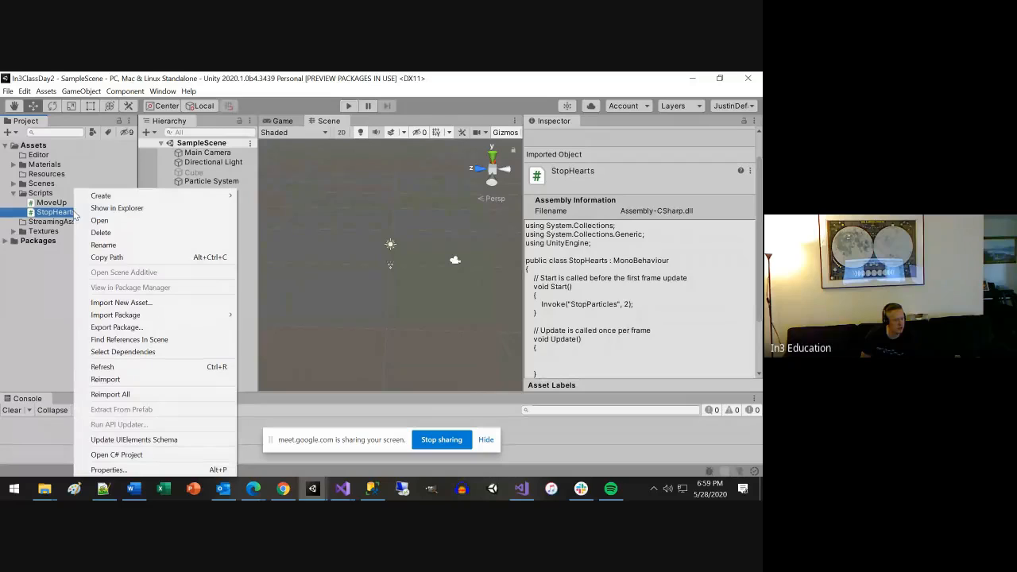
{"action": "mouse_move", "coordinate": [151, 197]}
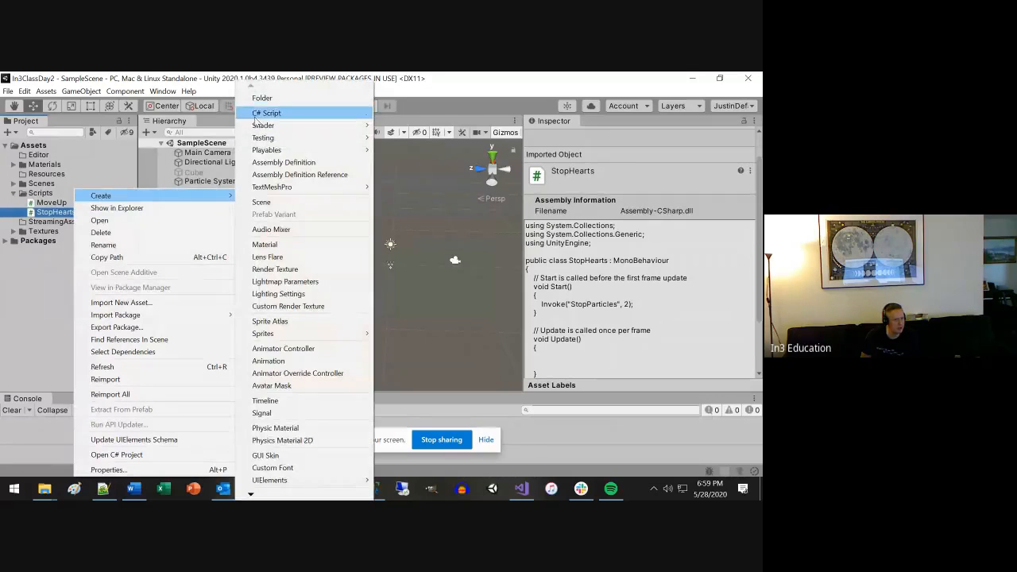
{"action": "left_click", "coordinate": [40, 250]}
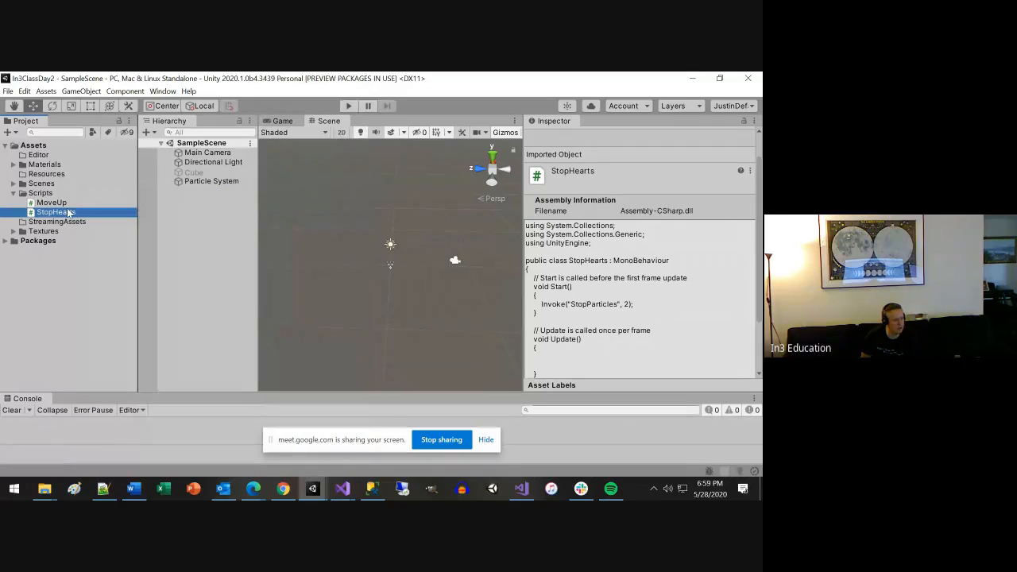
{"action": "double_click", "coordinate": [67, 217]}
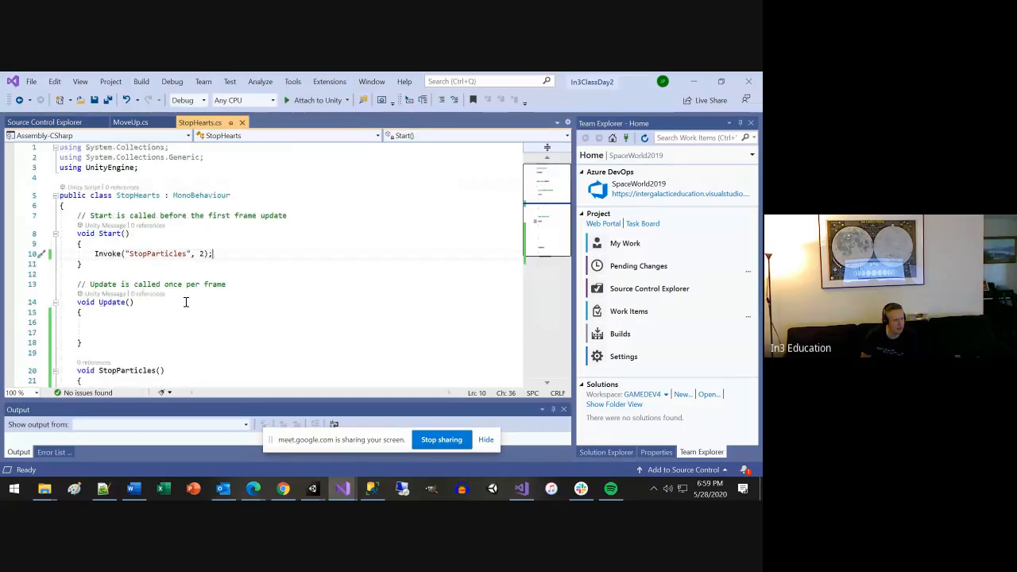
Examine the StopParticles method and its GetComponent<ParticleSystem>().Stop() call in the StopHearts script.
{"action": "scroll", "coordinate": [188, 319], "scroll_direction": "down", "scroll_amount": 1}
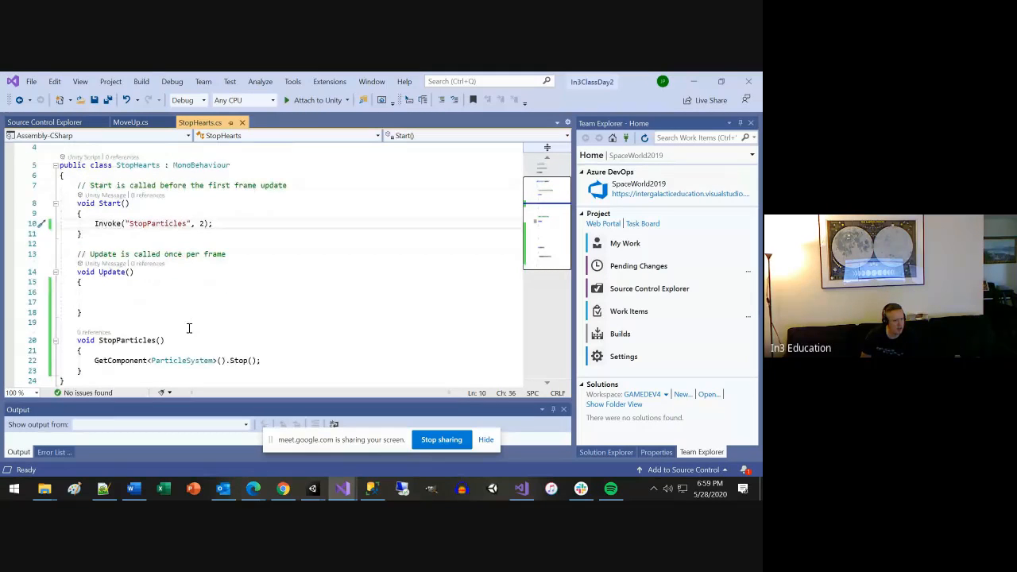
{"action": "scroll", "coordinate": [189, 328], "scroll_direction": "down", "scroll_amount": 1}
{"action": "scroll", "coordinate": [96, 317], "scroll_direction": "down", "scroll_amount": 2}
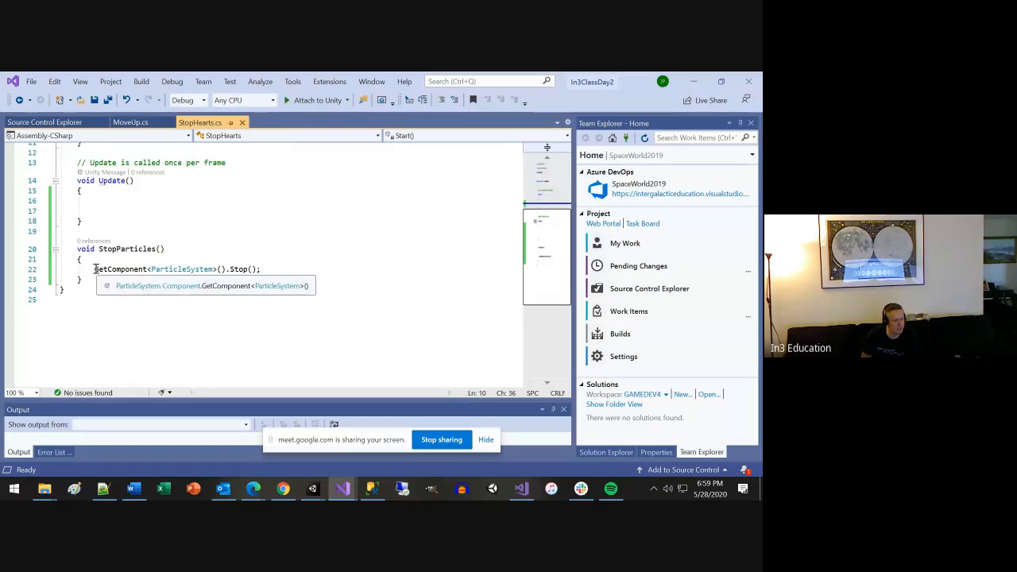
{"action": "left_click_drag", "start_coordinate": [96, 269], "coordinate": [238, 270]}
{"action": "left_click", "coordinate": [190, 278]}
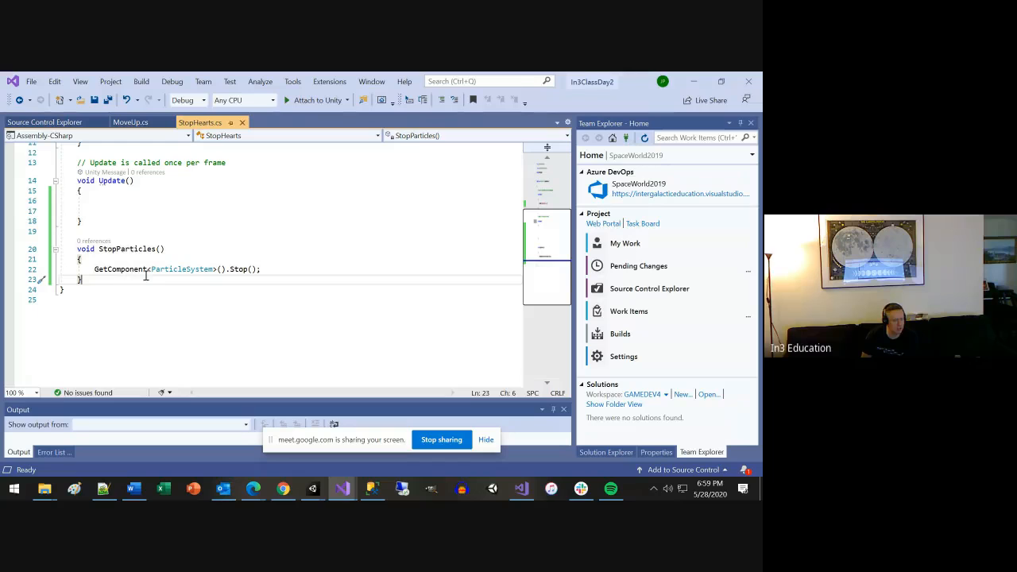
{"action": "double_click", "coordinate": [182, 270]}
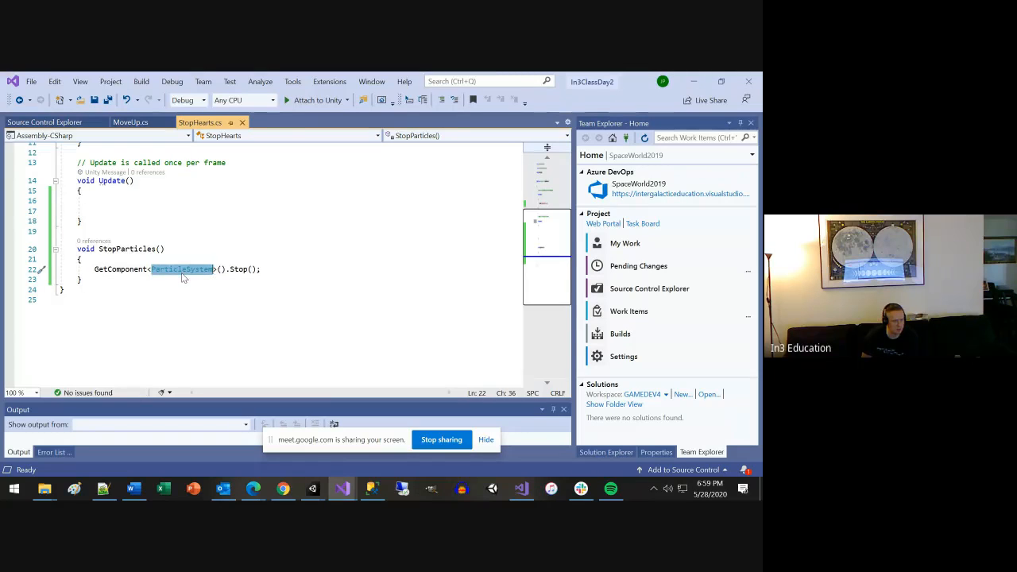
{"action": "left_click", "coordinate": [131, 269]}
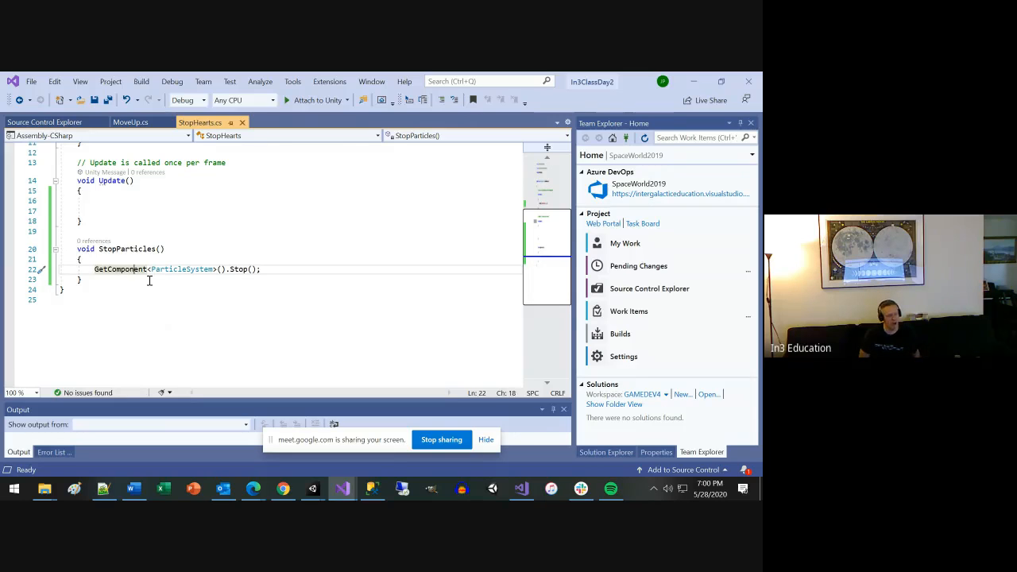
Try adding a transform.parent.GetComponent call on a new line above the Stop call in StopParticles.
{"action": "key", "text": "Up"}
{"action": "key", "text": "Return"}
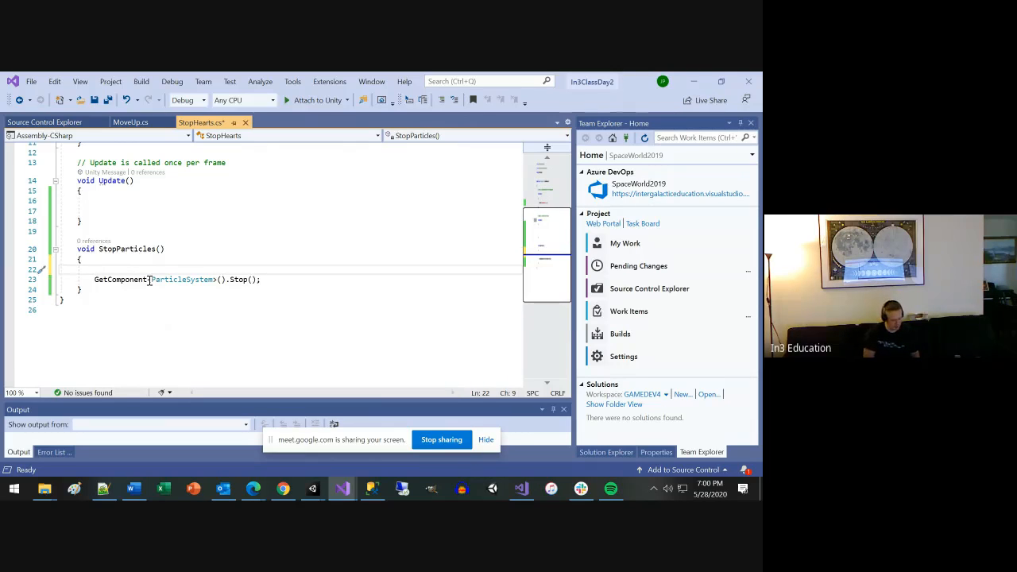
{"action": "type", "text": "transform."}
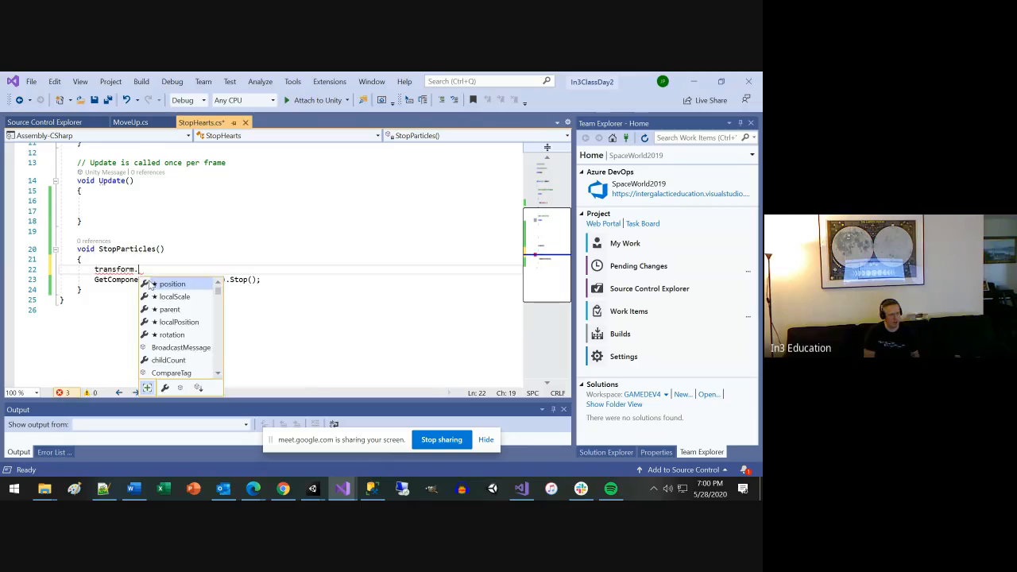
{"action": "type", "text": "pr"}
{"action": "key", "text": "BackSpace"}
{"action": "key", "text": "BackSpace"}
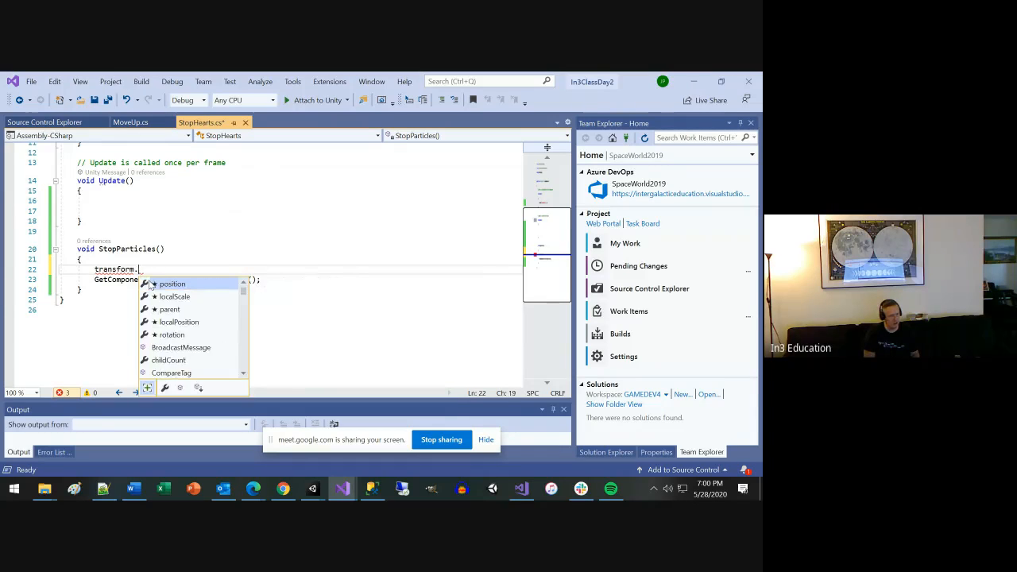
{"action": "type", "text": "P"}
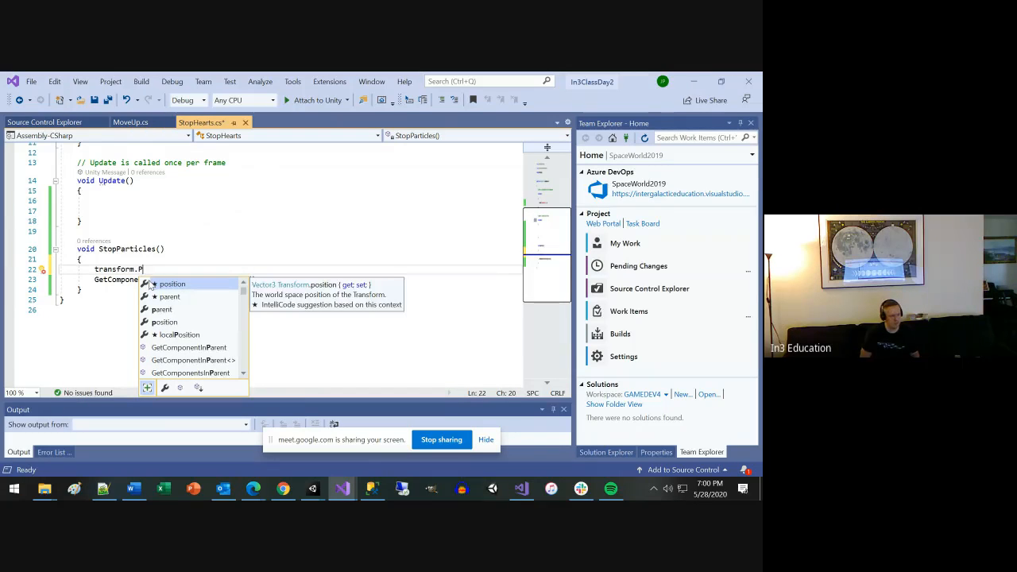
{"action": "type", "text": "a"}
{"action": "key", "text": "Tab"}
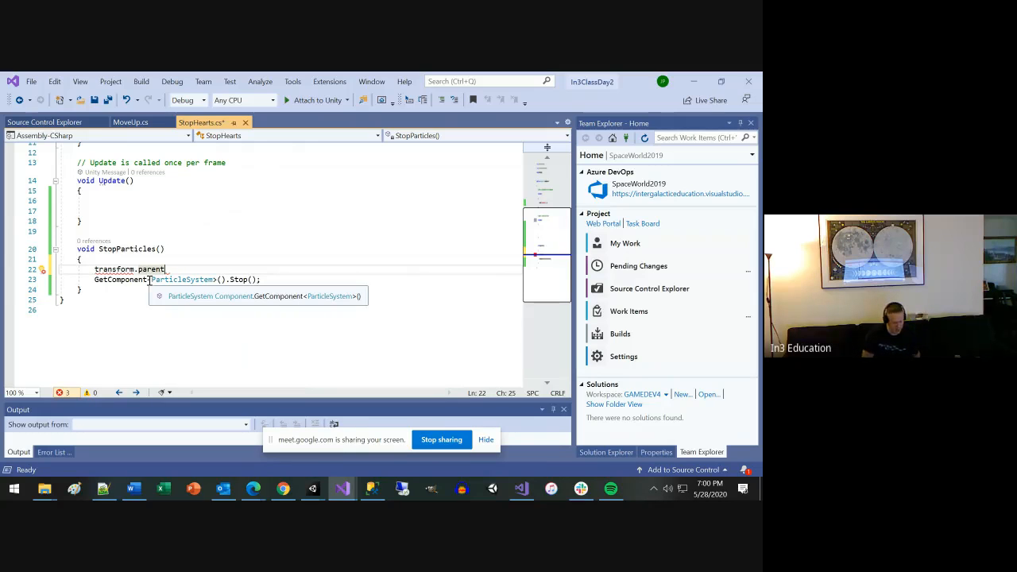
{"action": "type", "text": ".Get"}
{"action": "key", "text": "Tab"}
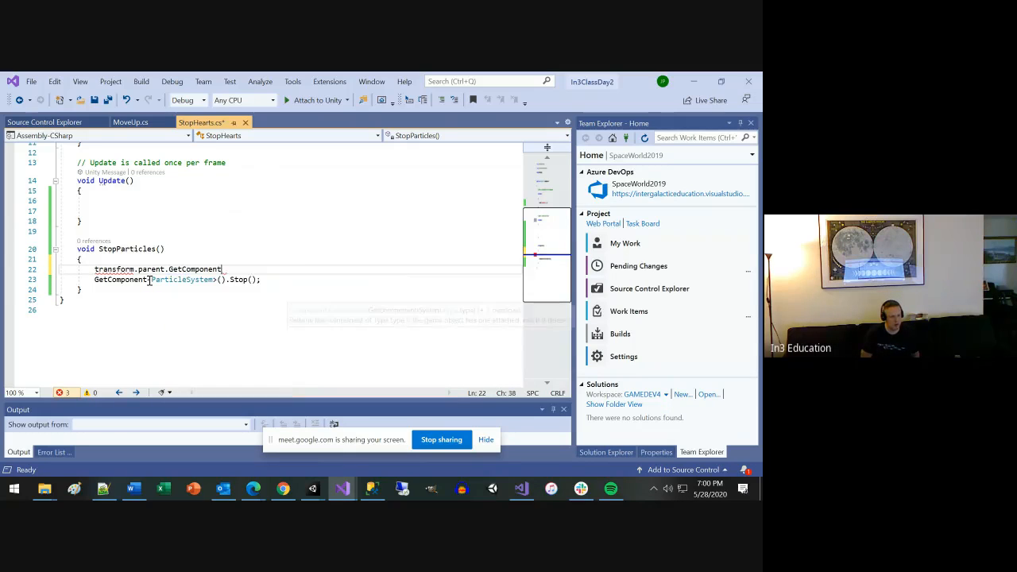
{"action": "type", "text": "<>"}
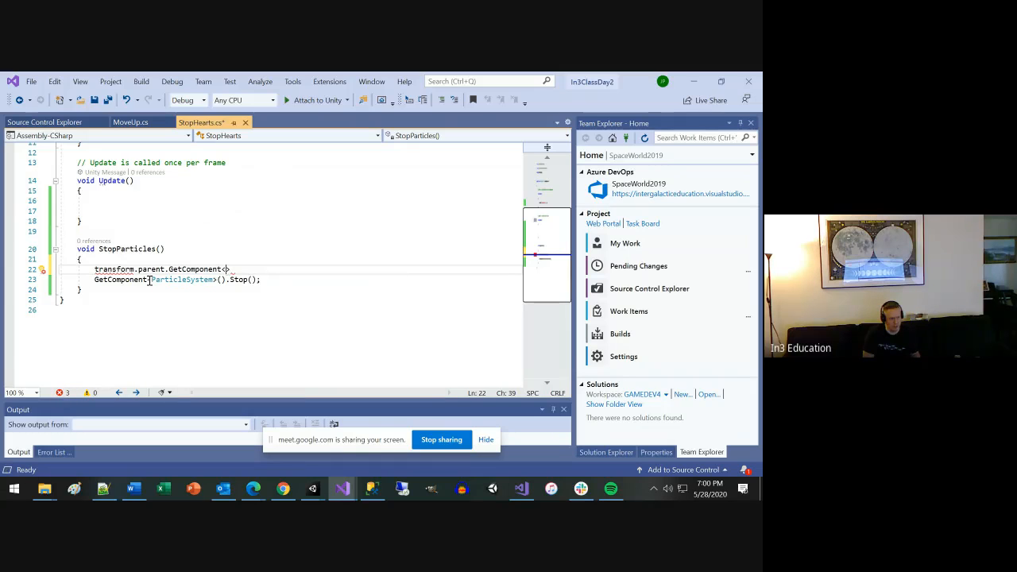
{"action": "key", "text": "BackSpace"}
{"action": "key", "text": "ctrl+shift+Left"}
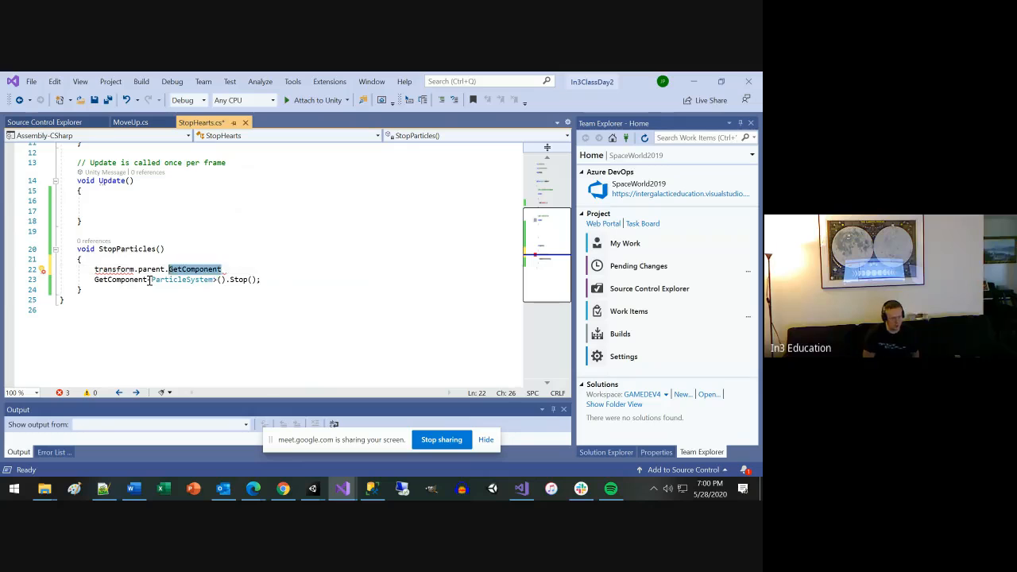
{"action": "key", "text": "BackSpace"}
{"action": "key", "text": "Escape"}
Try the generic GetComponent and GetComponents calls on transform.parent, then cut the line back to "transform.".
{"action": "type", "text": "g"}
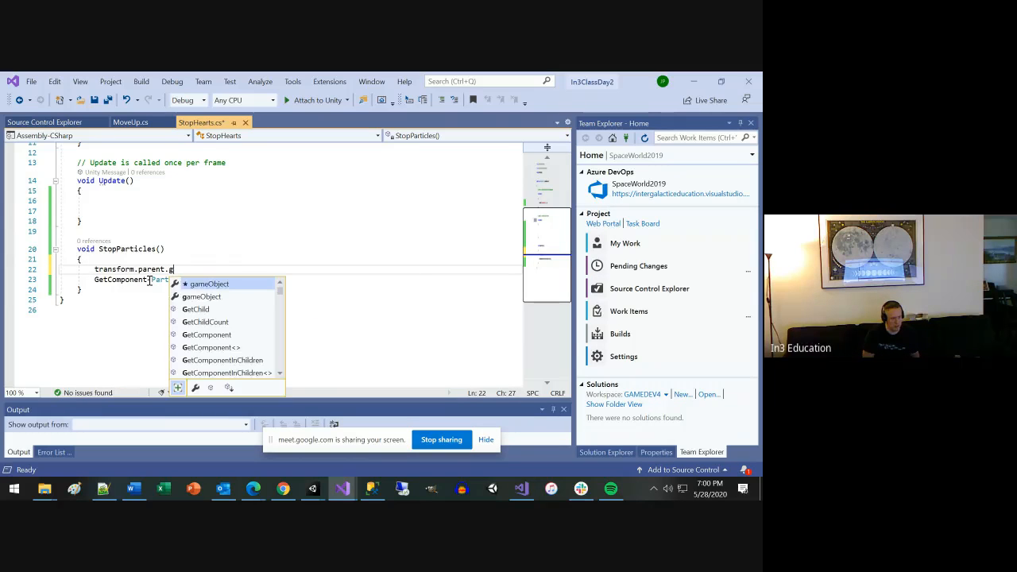
{"action": "key", "text": "Down"}
{"action": "key", "text": "Down"}
{"action": "key", "text": "Down"}
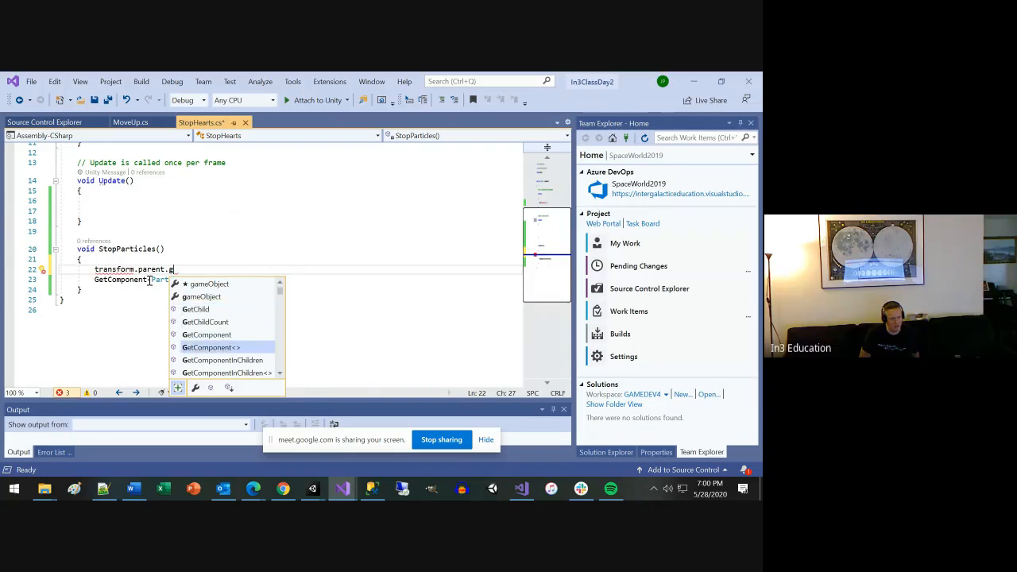
{"action": "key", "text": "Tab"}
{"action": "type", "text": "<"}
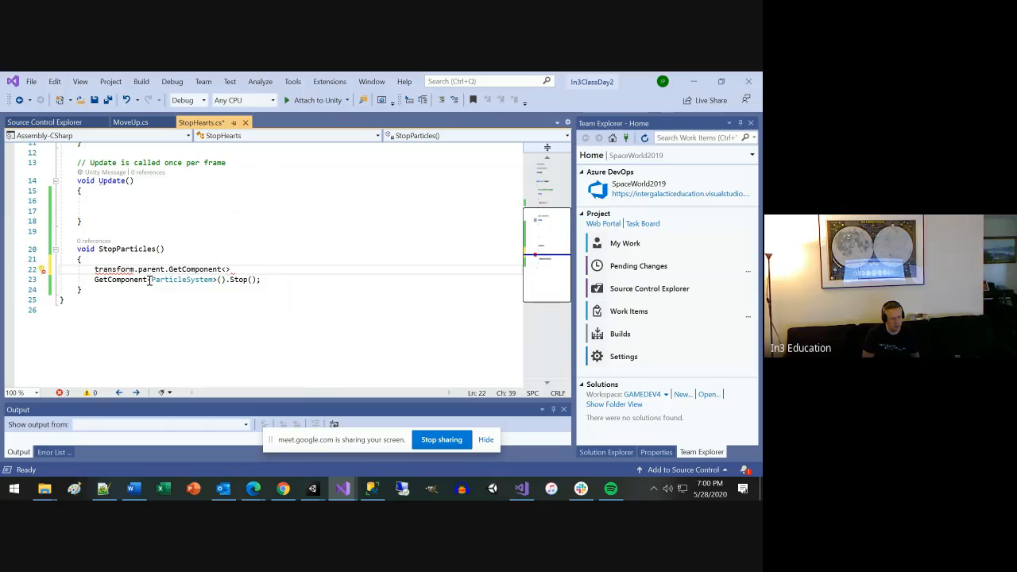
{"action": "key", "text": "BackSpace"}
{"action": "type", "text": "s<"}
{"action": "key", "text": "BackSpace"}
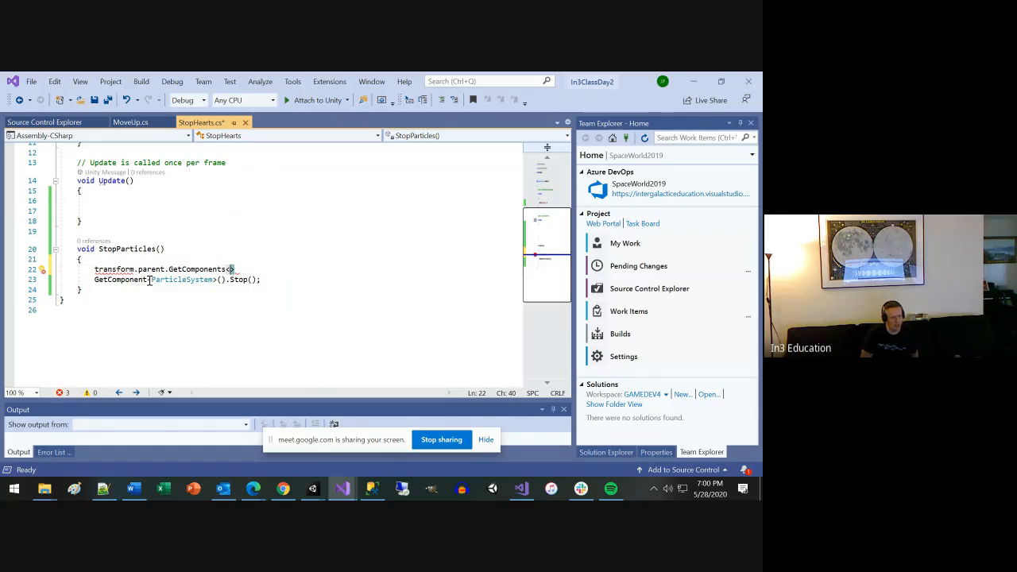
{"action": "type", "text": "<"}
{"action": "key", "text": "ctrl+shift+Left"}
{"action": "key", "text": "ctrl+shift+Left"}
{"action": "key", "text": "ctrl+shift+Left"}
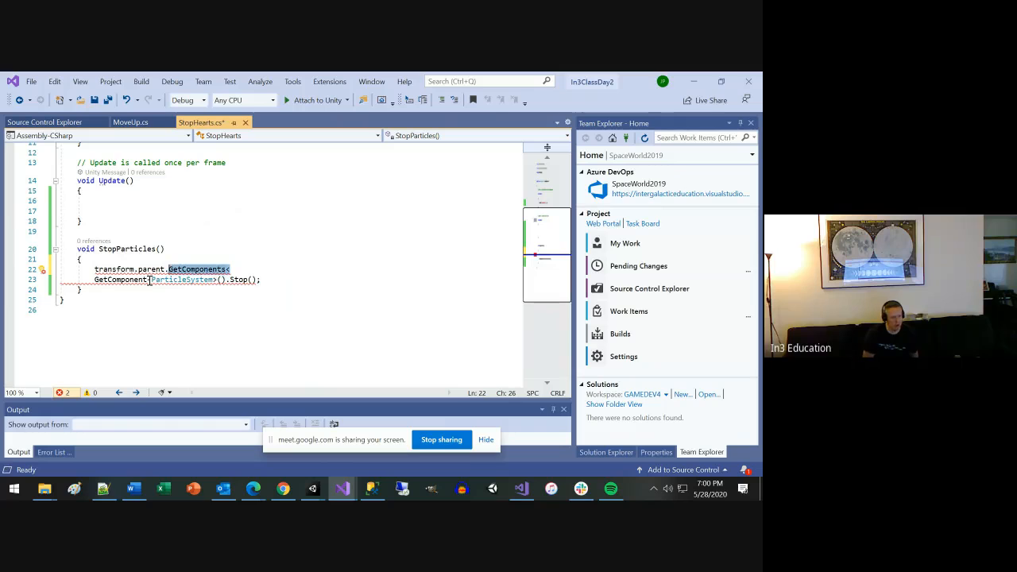
{"action": "key", "text": "BackSpace"}
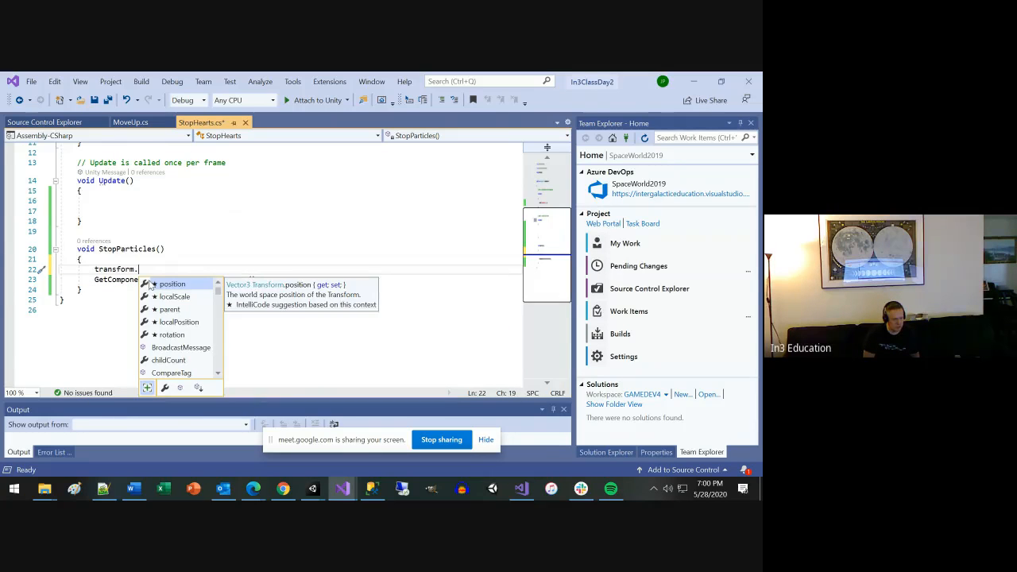
Browse the completion suggestions for "transform.get", covering the GetComponent variants for children and parent.
{"action": "type", "text": "get"}
{"action": "key", "text": "Down"}
{"action": "key", "text": "Down"}
{"action": "key", "text": "Down"}
{"action": "key", "text": "Down"}
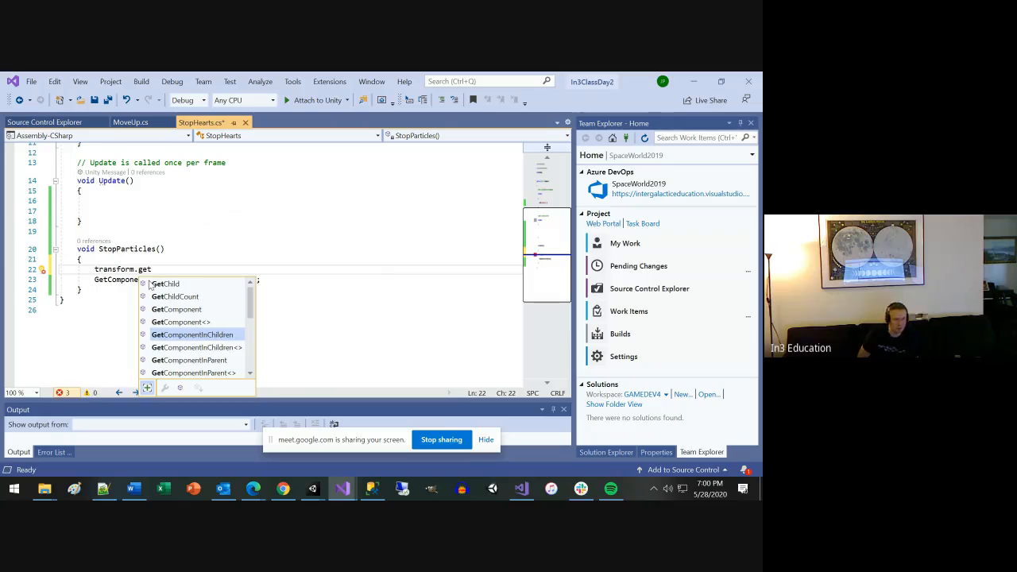
{"action": "key", "text": "Down"}
{"action": "key", "text": "Down"}
{"action": "key", "text": "Down"}
{"action": "key", "text": "Down"}
{"action": "key", "text": "Down"}
{"action": "key", "text": "Down"}
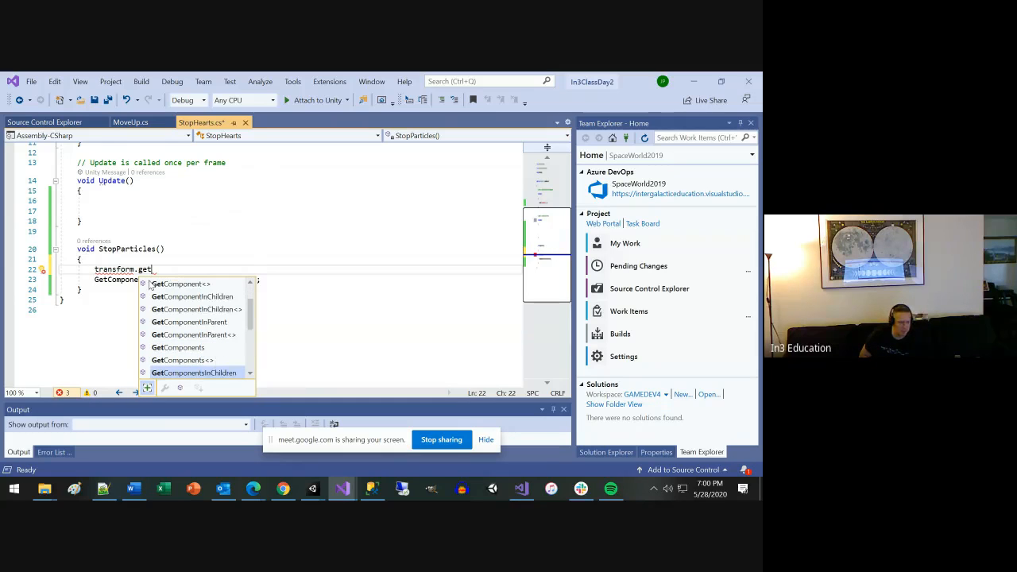
{"action": "key", "text": "Down"}
{"action": "key", "text": "Down"}
{"action": "key", "text": "Down"}
{"action": "key", "text": "Down"}
{"action": "key", "text": "Down"}
{"action": "key", "text": "Down"}
{"action": "key", "text": "Down"}
{"action": "key", "text": "Down"}
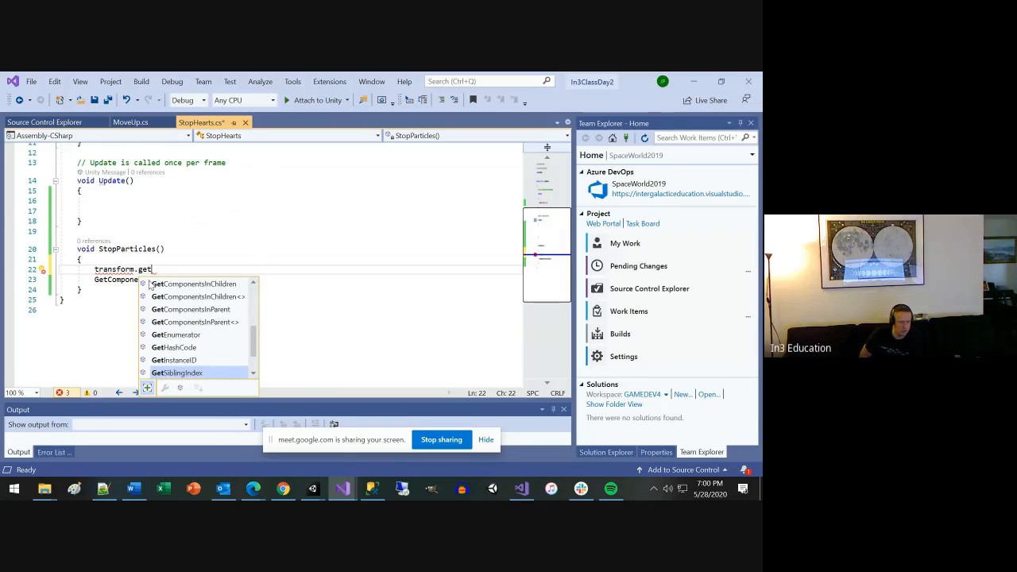
{"action": "key", "text": "Up"}
{"action": "key", "text": "Up"}
{"action": "key", "text": "Up"}
{"action": "key", "text": "Up"}
{"action": "key", "text": "Up"}
{"action": "key", "text": "Up"}
{"action": "key", "text": "Up"}
{"action": "key", "text": "Up"}
{"action": "key", "text": "Up"}
{"action": "key", "text": "Up"}
{"action": "key", "text": "Up"}
{"action": "key", "text": "Up"}
{"action": "key", "text": "Up"}
{"action": "key", "text": "Up"}
{"action": "key", "text": "Up"}
{"action": "key", "text": "Up"}
{"action": "key", "text": "Up"}
{"action": "key", "text": "Up"}
{"action": "key", "text": "Up"}
{"action": "key", "text": "Up"}
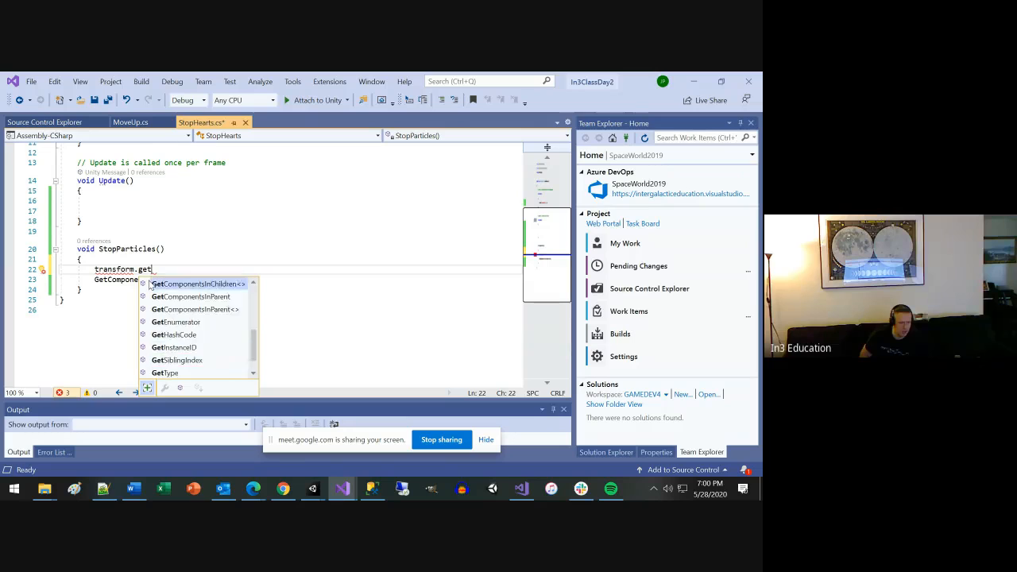
{"action": "key", "text": "Escape"}
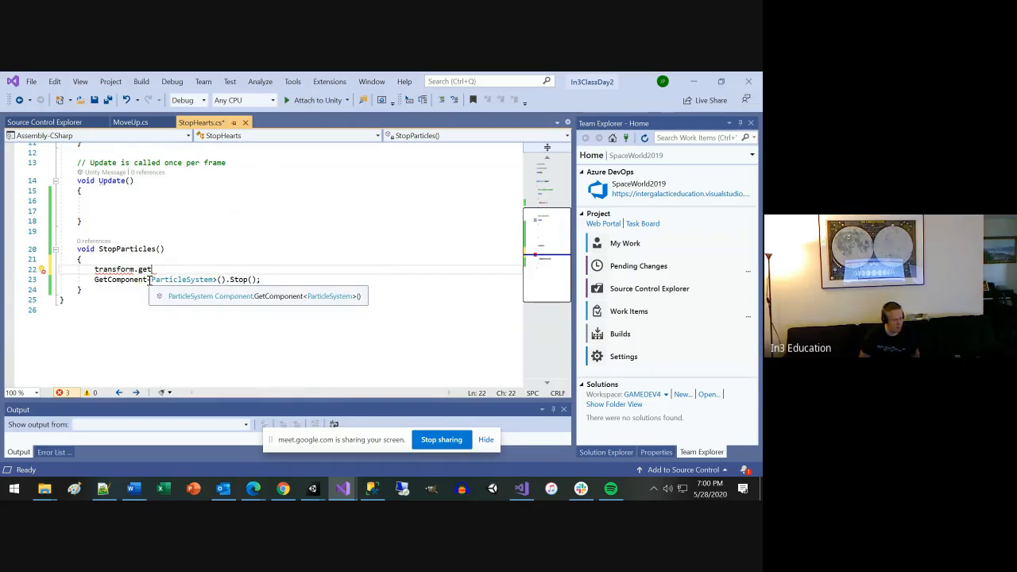
Remove the unfinished "transform.get" line from StopParticles and save the StopHearts script.
{"action": "key", "text": "shift+Home"}
{"action": "key", "text": "BackSpace"}
{"action": "key", "text": "BackSpace"}
{"action": "key", "text": "BackSpace"}
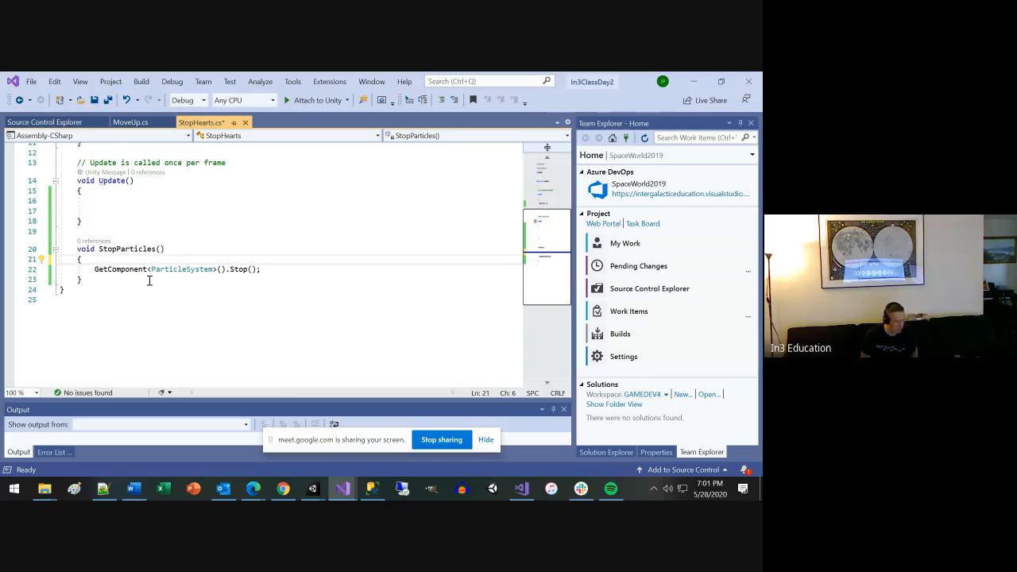
{"action": "key", "text": "ctrl+s"}
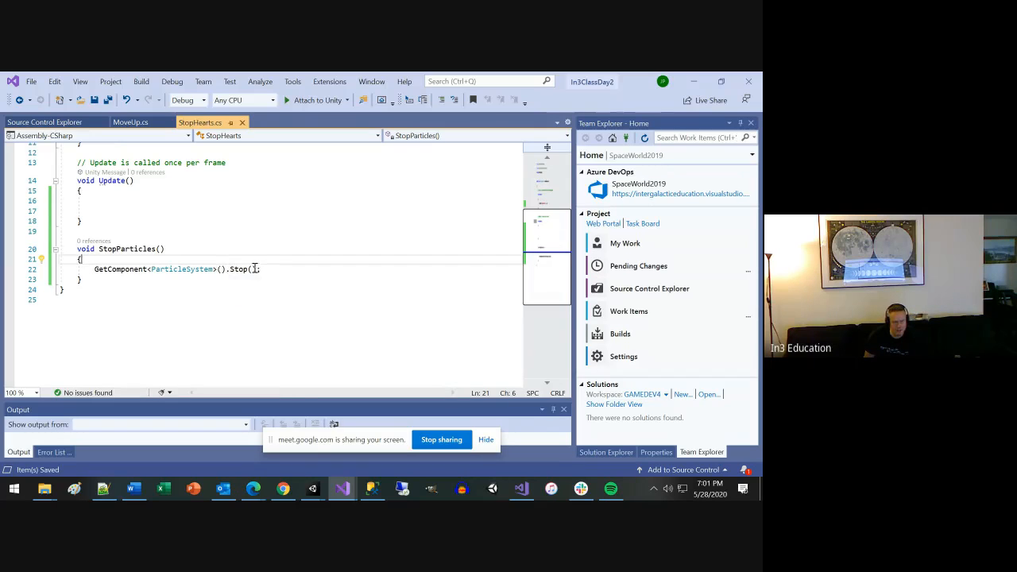
Switch back to Unity and hide the Google Meet screen-sharing notice.
{"action": "scroll", "coordinate": [265, 268], "scroll_direction": "up", "scroll_amount": 1}
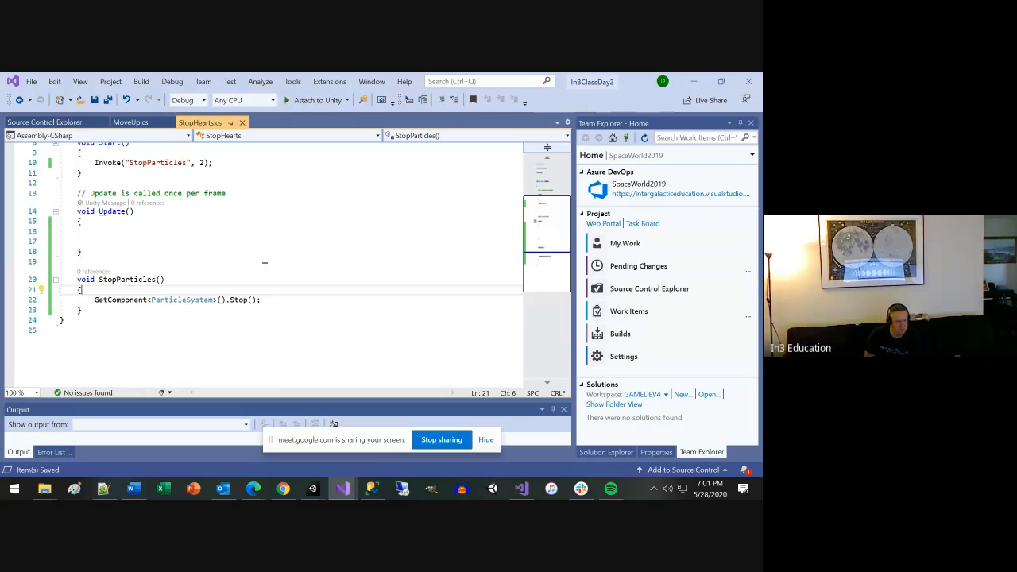
{"action": "key", "text": "alt+Tab"}
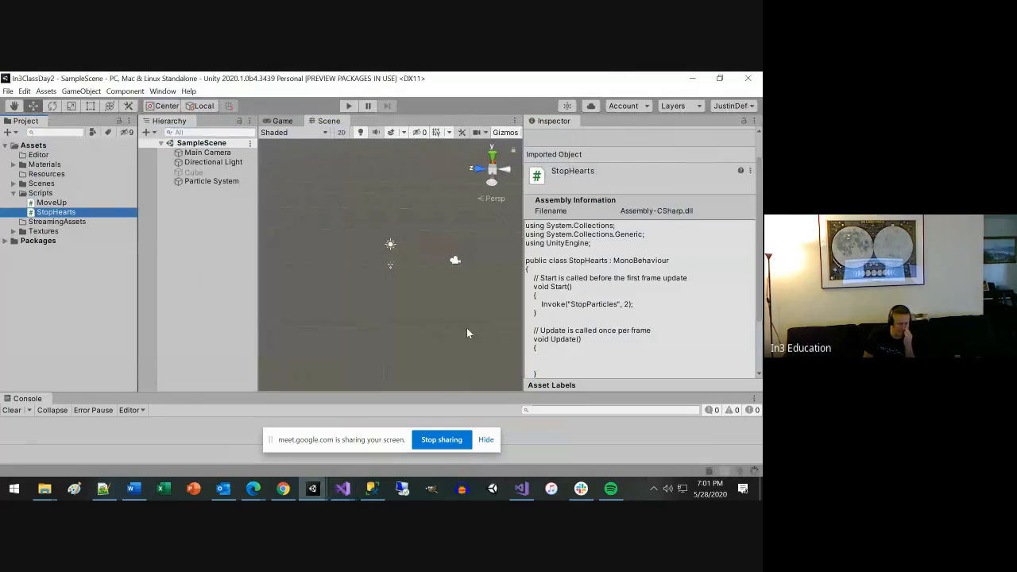
{"action": "left_click", "coordinate": [485, 439]}
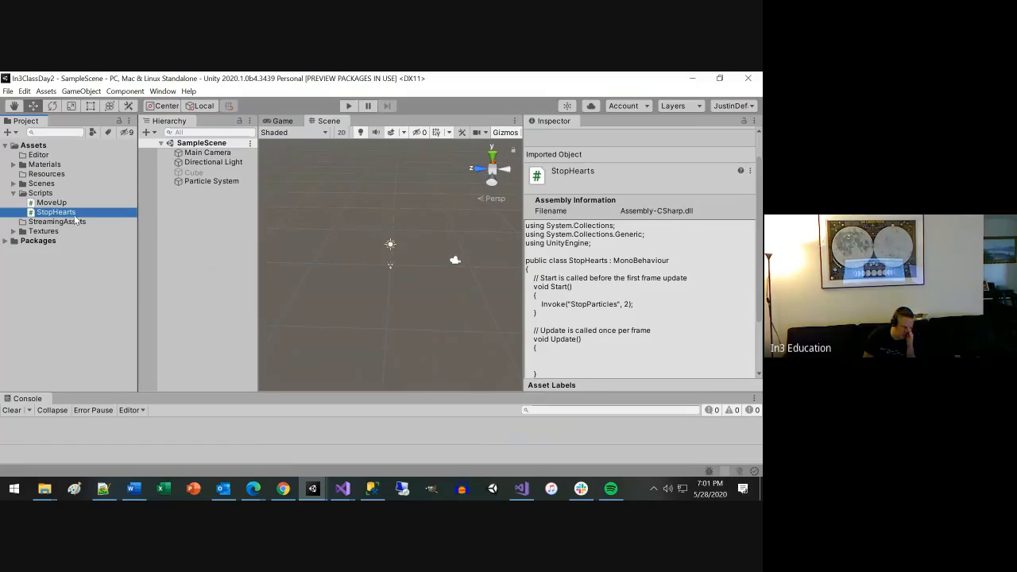
Attach StopHearts to the Particle System again and remove the duplicate Stop Hearts component.
{"action": "left_click_drag", "start_coordinate": [76, 213], "coordinate": [209, 183]}
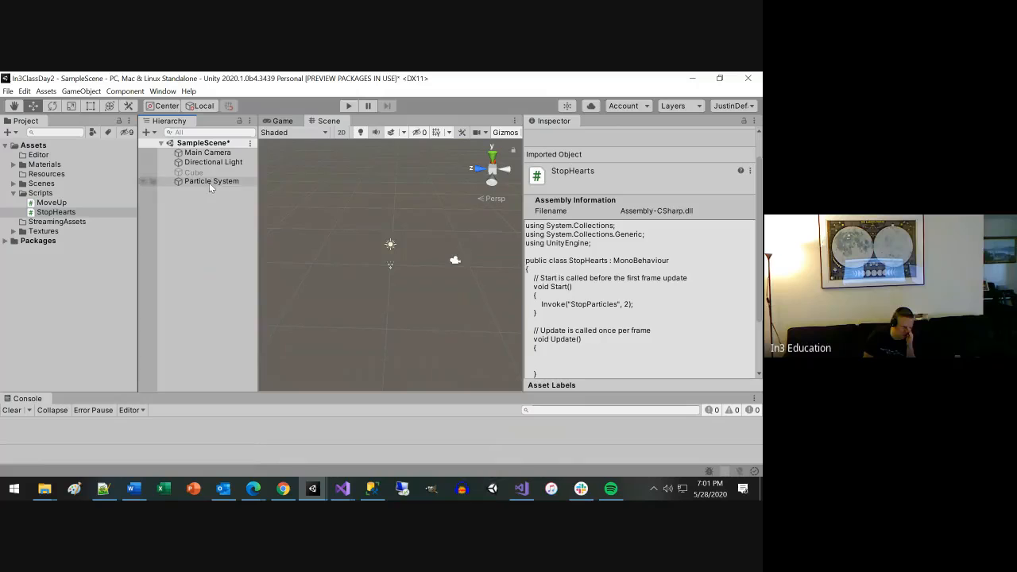
{"action": "left_click", "coordinate": [209, 183]}
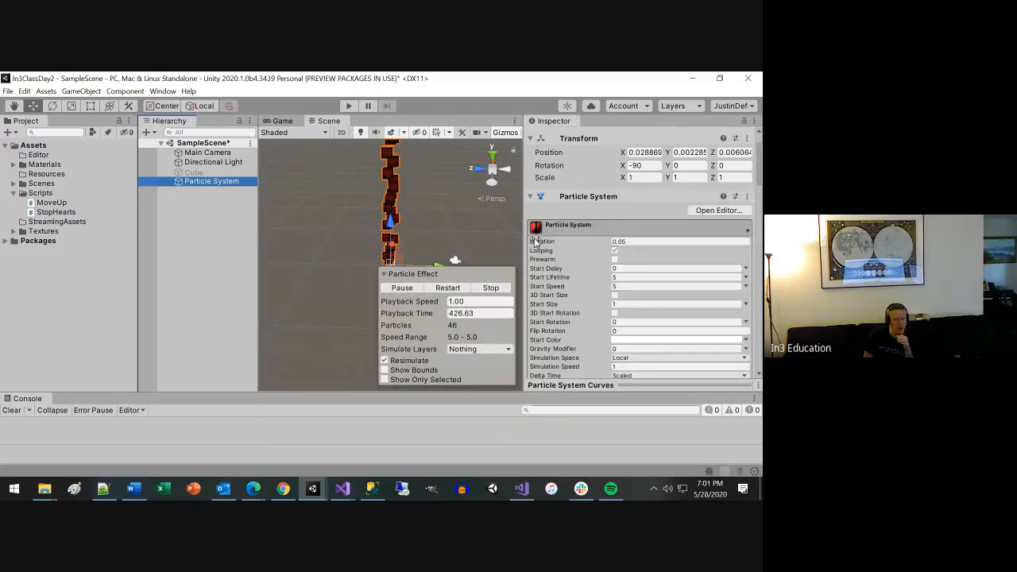
{"action": "left_click", "coordinate": [572, 196]}
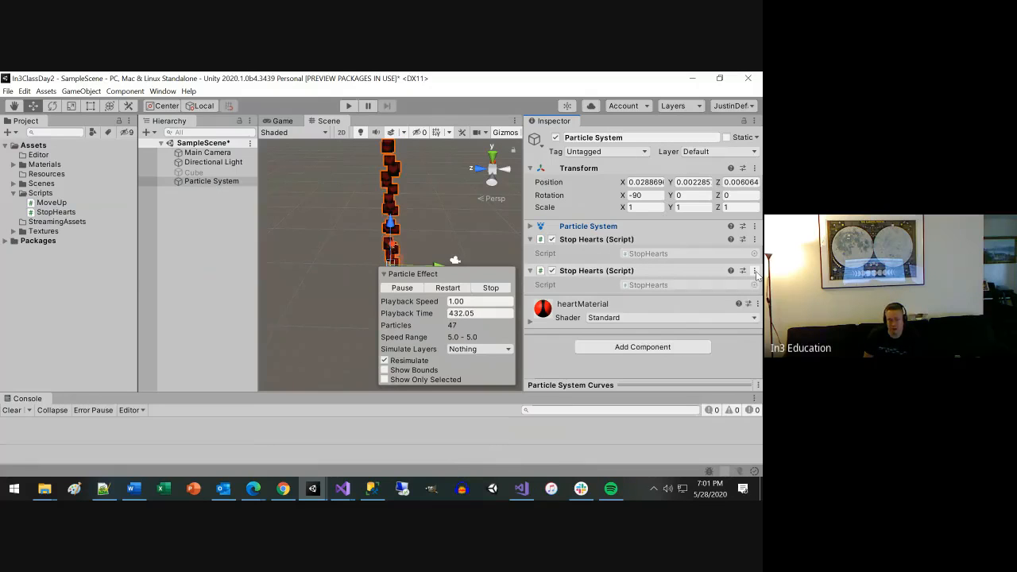
{"action": "left_click", "coordinate": [754, 270]}
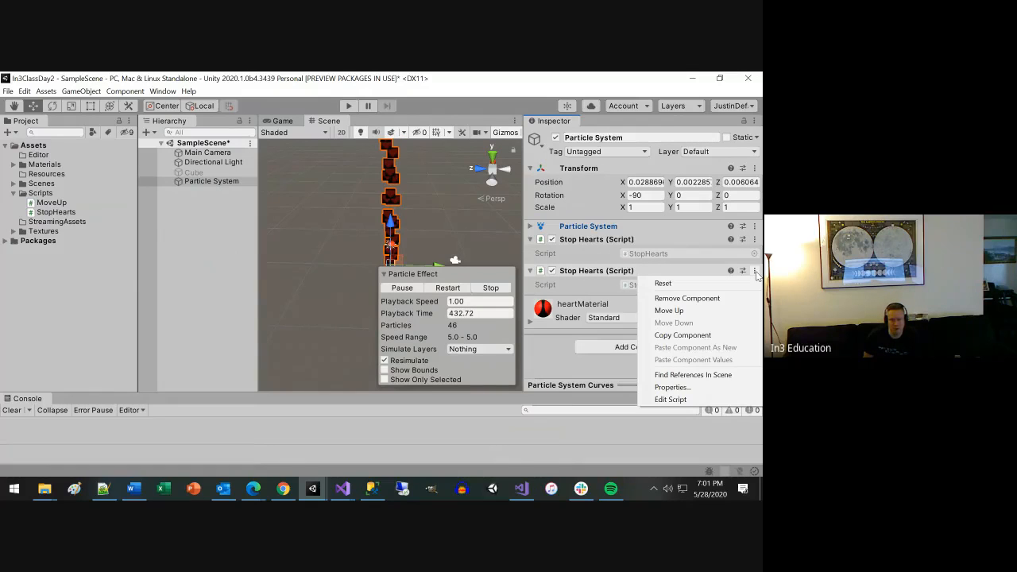
{"action": "left_click", "coordinate": [688, 298]}
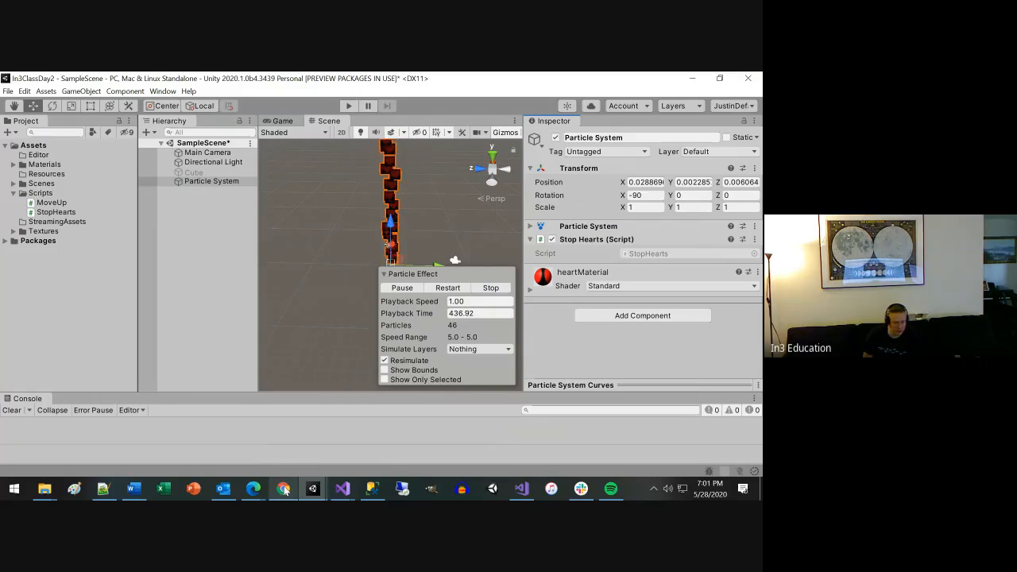
Switch to Visual Studio and review StopHearts.cs, highlighting the Invoke call, its "StopParticles" argument, the matching method and the delay value.
{"action": "mouse_move", "coordinate": [342, 489]}
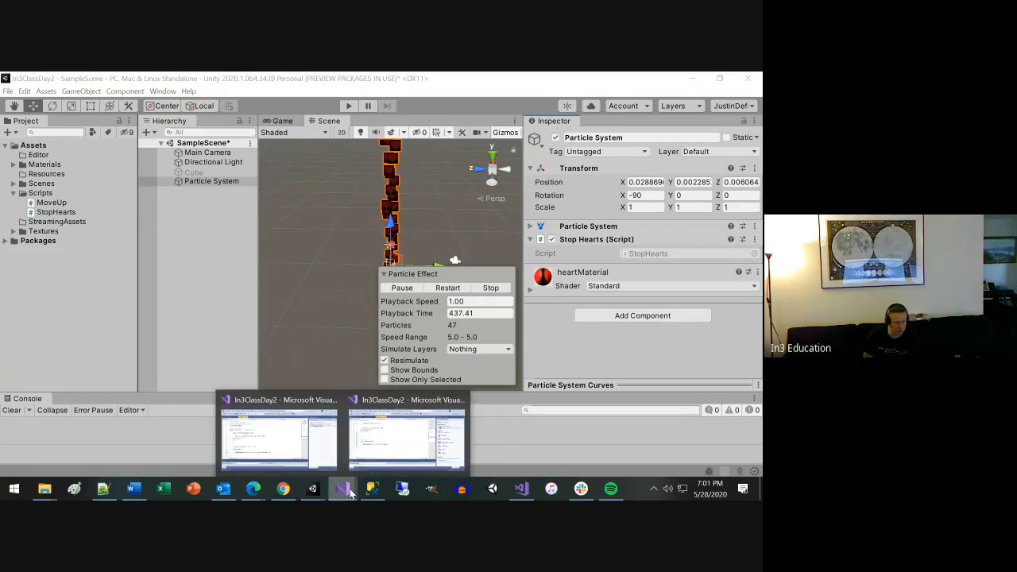
{"action": "left_click", "coordinate": [370, 446]}
{"action": "scroll", "coordinate": [188, 246], "scroll_direction": "up", "scroll_amount": 2}
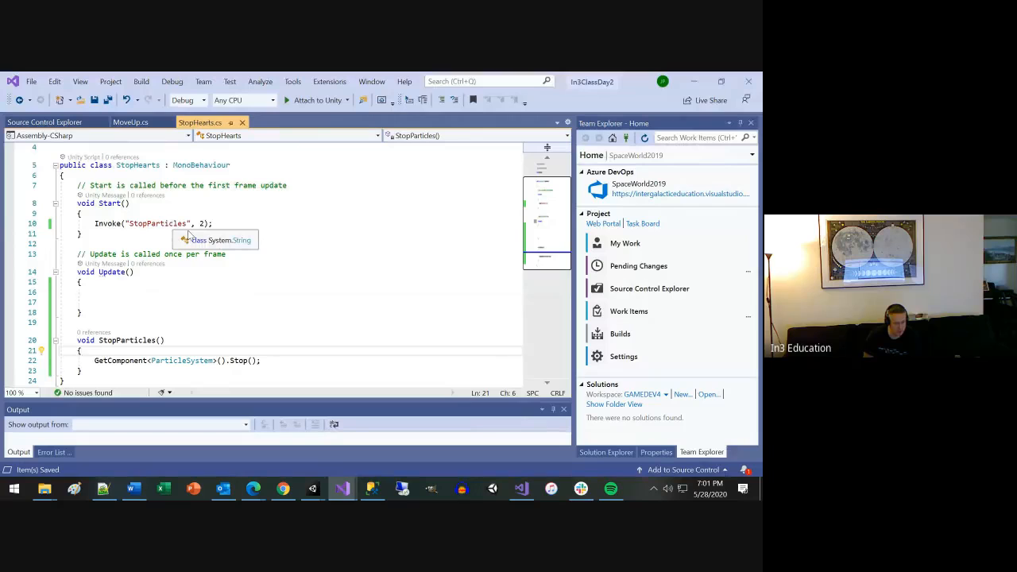
{"action": "double_click", "coordinate": [94, 223]}
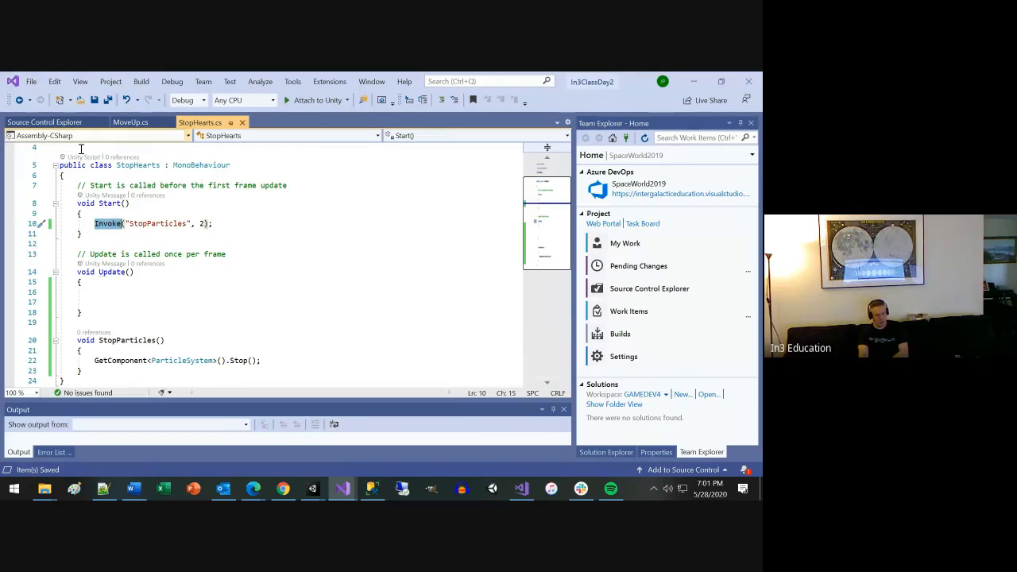
{"action": "left_click", "coordinate": [132, 223]}
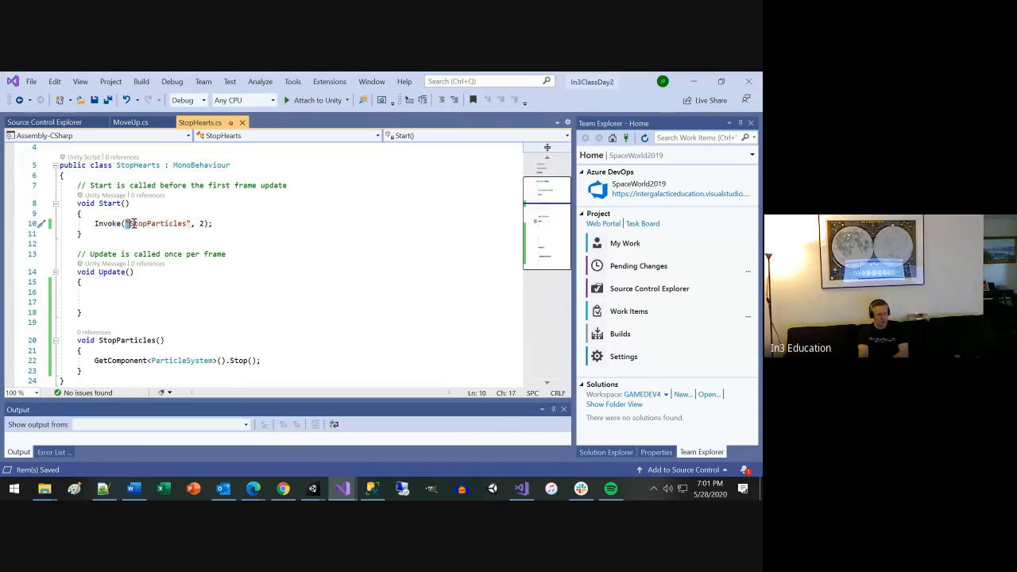
{"action": "left_click_drag", "start_coordinate": [132, 223], "coordinate": [187, 224]}
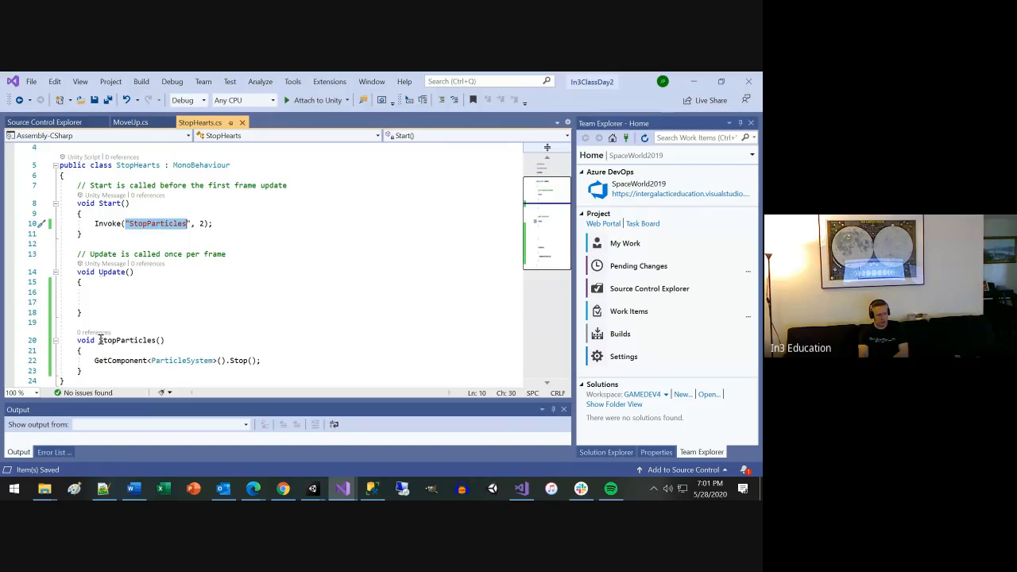
{"action": "left_click_drag", "start_coordinate": [100, 339], "coordinate": [165, 340]}
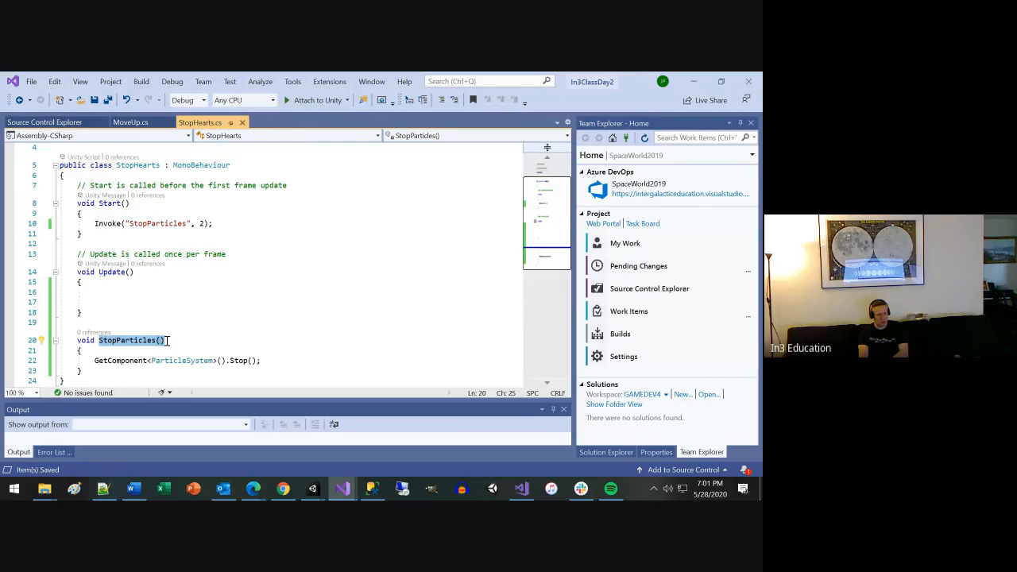
{"action": "left_click", "coordinate": [199, 223]}
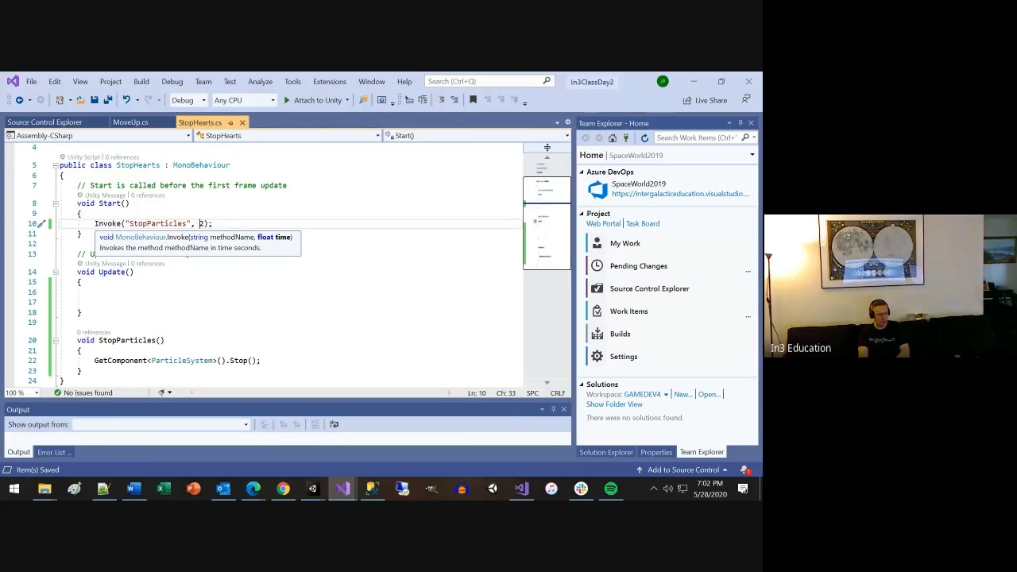
Switch back to Unity and play-test the scene to watch how the heart particles stop, ending play mode after the check.
{"action": "key", "text": "alt+Tab"}
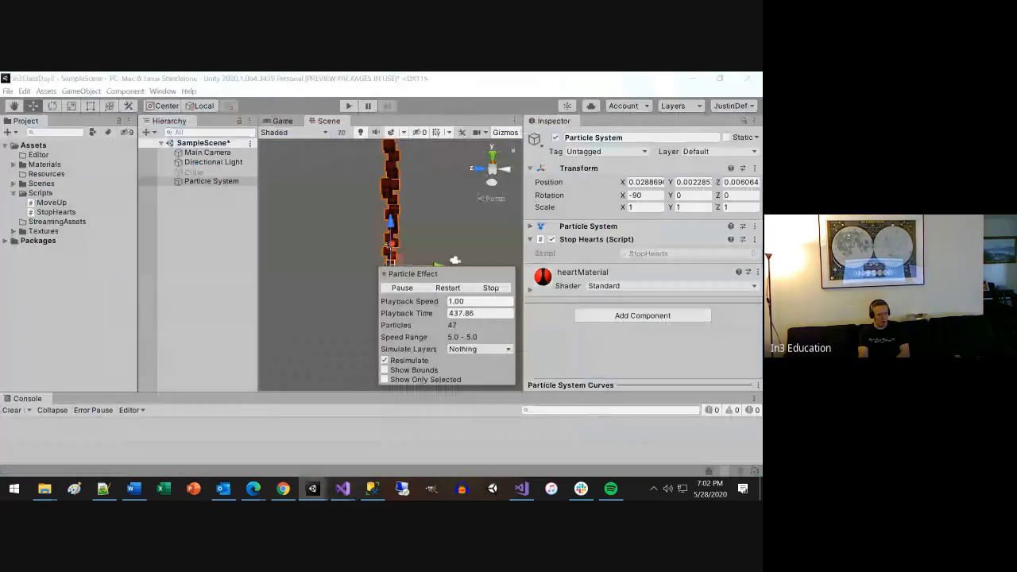
{"action": "left_click", "coordinate": [351, 105]}
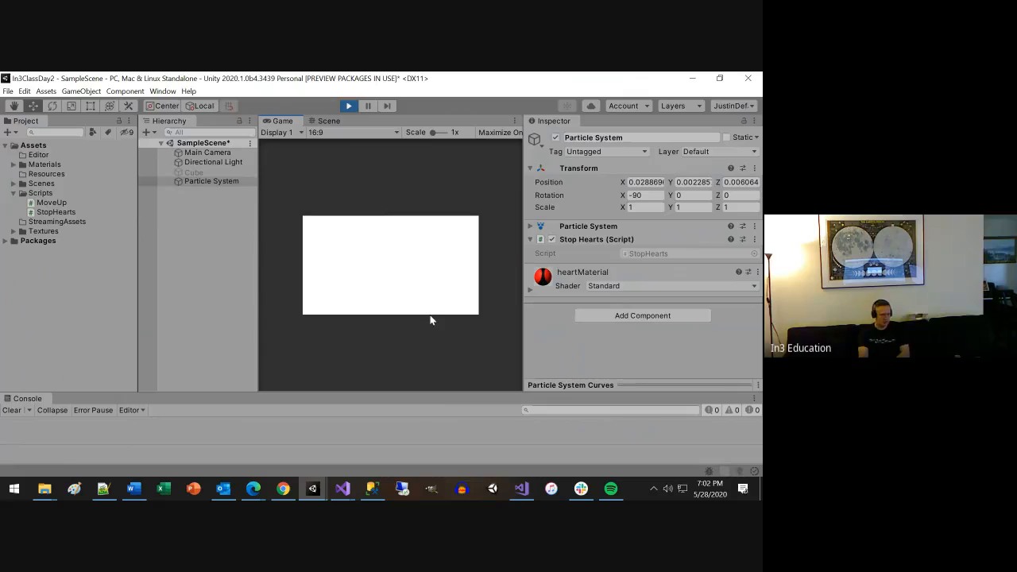
{"action": "left_click", "coordinate": [346, 106]}
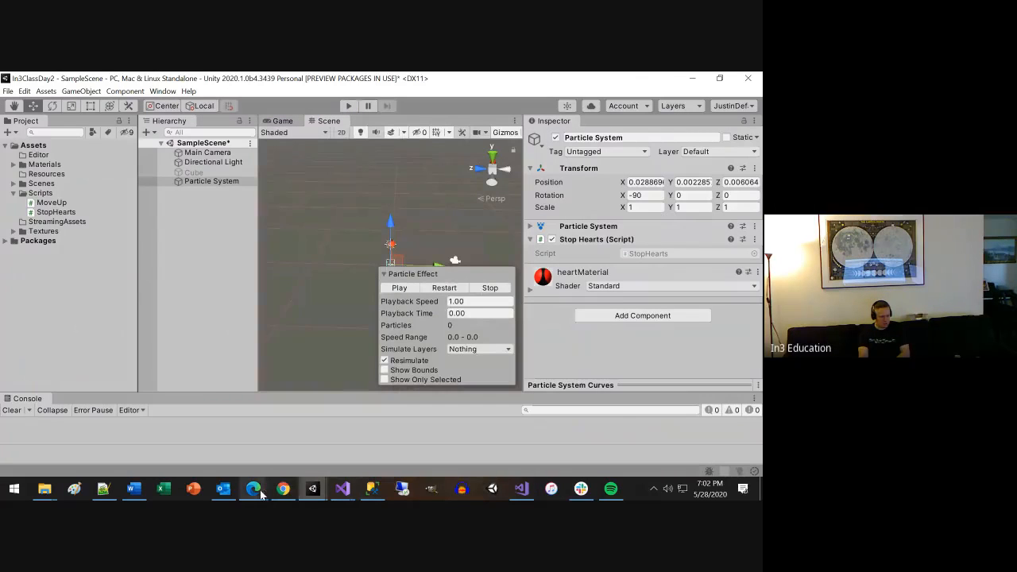
{"action": "left_click", "coordinate": [214, 440]}
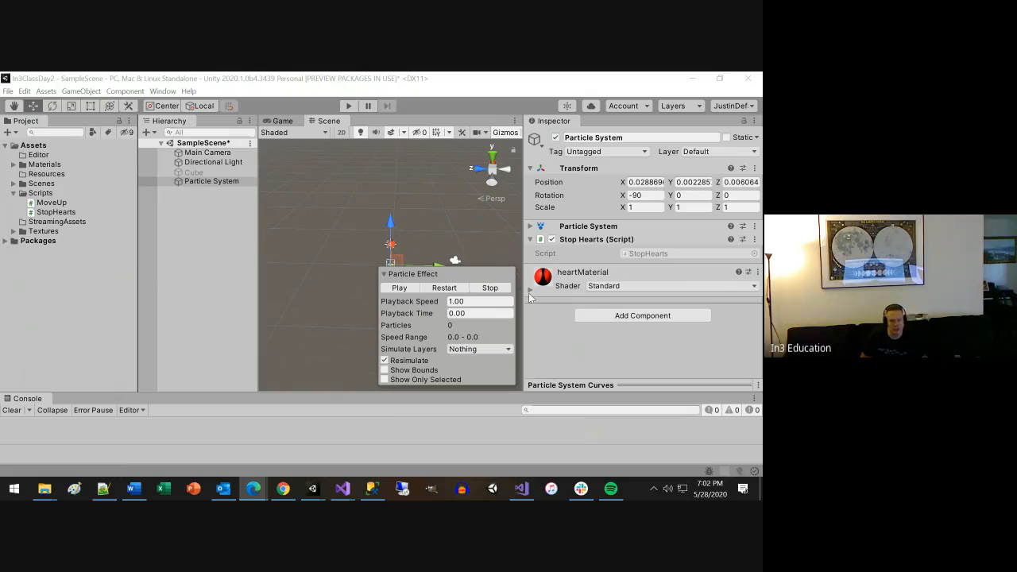
Try to add another Particle System component to the heart Particle System object, and collapse its Stop Hearts component.
{"action": "left_click", "coordinate": [645, 315]}
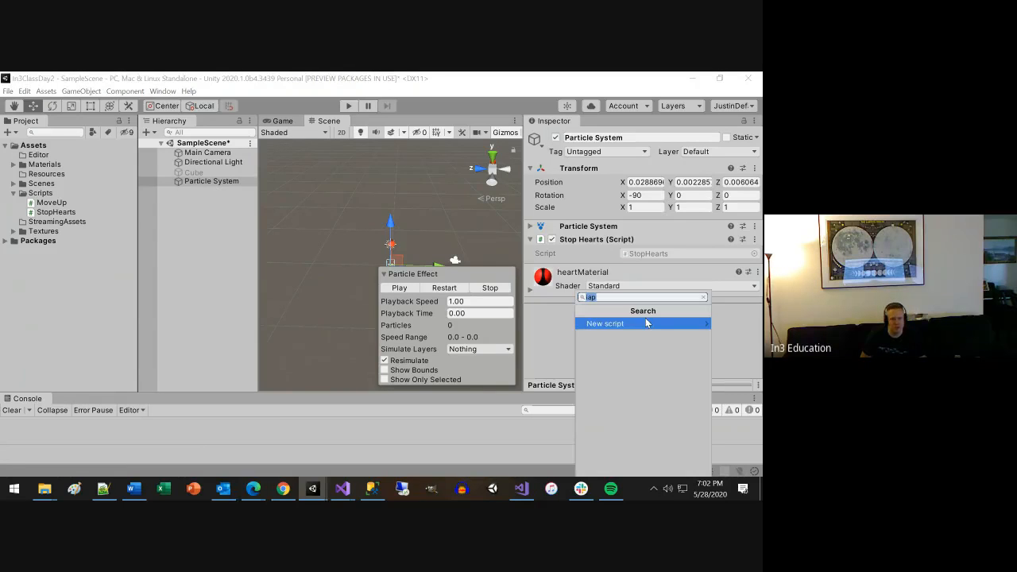
{"action": "type", "text": "part"}
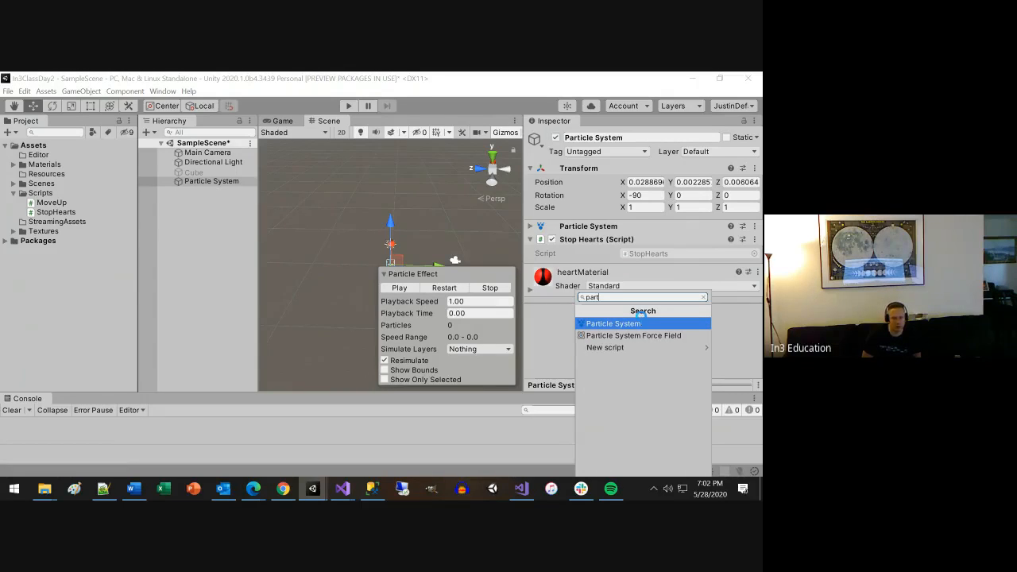
{"action": "left_click", "coordinate": [642, 321]}
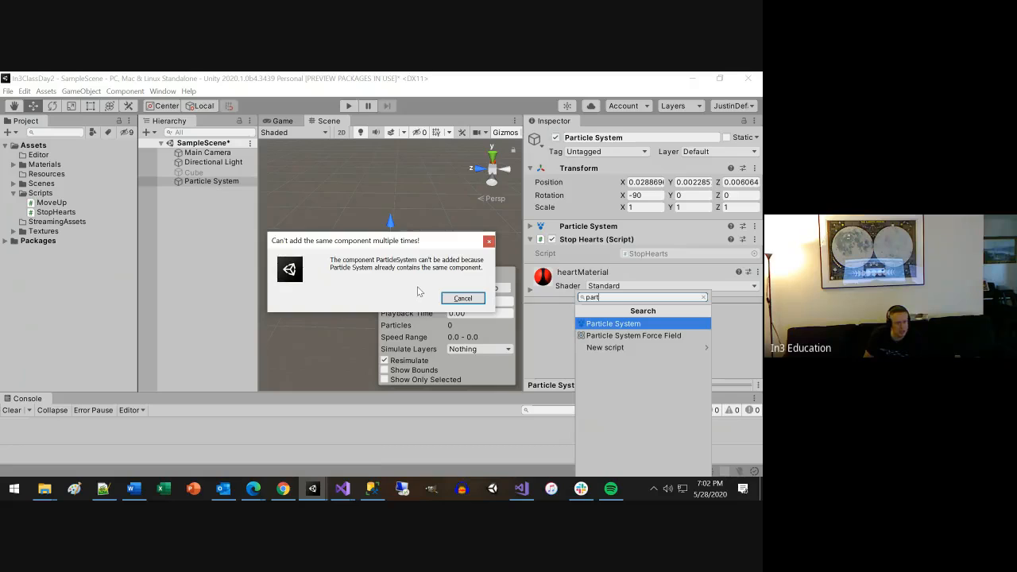
{"action": "left_click", "coordinate": [462, 299]}
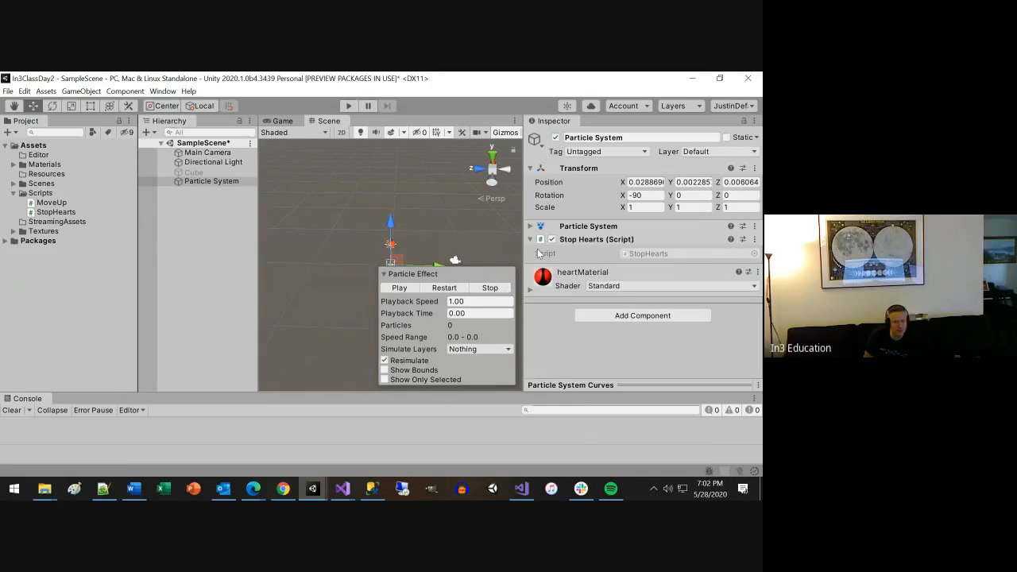
{"action": "left_click", "coordinate": [531, 239]}
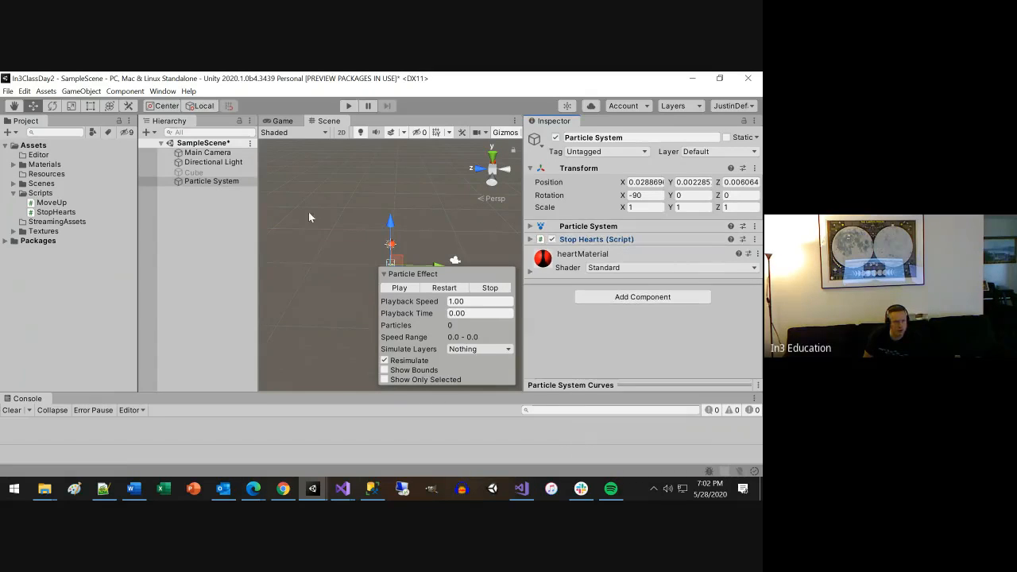
Create a second Particle System object in the scene, move it to about -2.95 on Z, and deselect it.
{"action": "left_click", "coordinate": [173, 214]}
{"action": "right_click", "coordinate": [178, 212]}
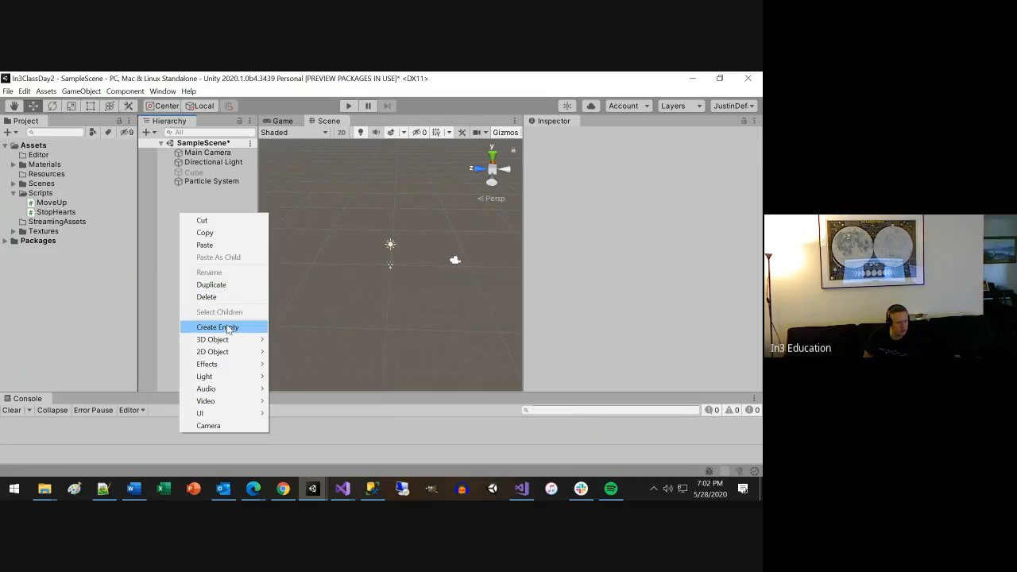
{"action": "mouse_move", "coordinate": [232, 338]}
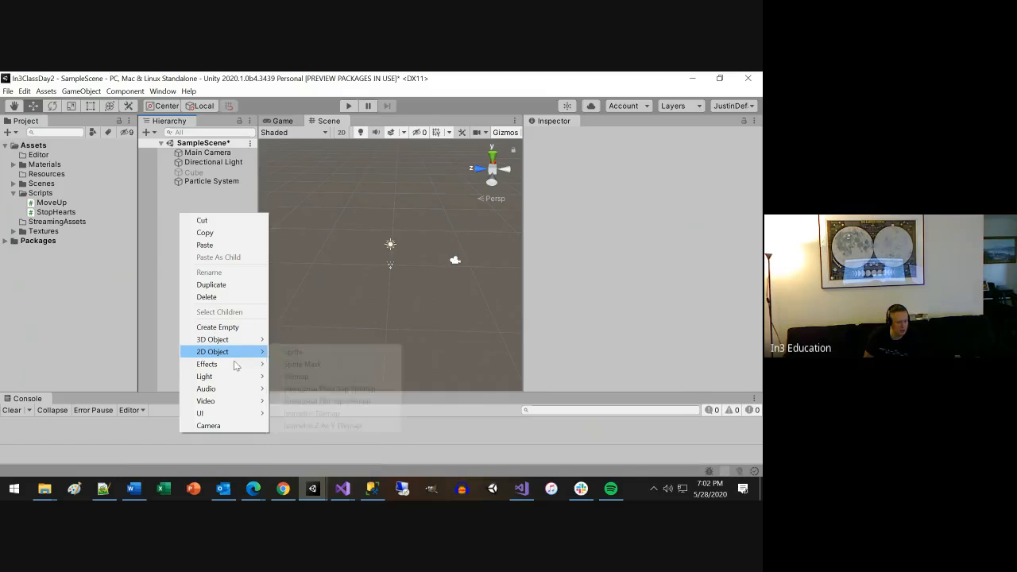
{"action": "mouse_move", "coordinate": [235, 367]}
{"action": "left_click", "coordinate": [286, 363]}
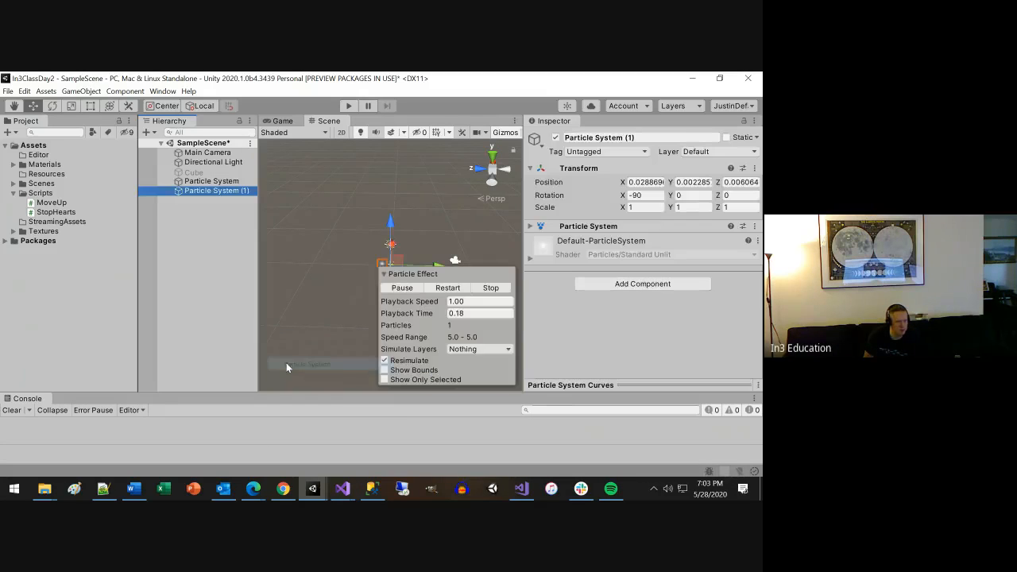
{"action": "left_click_drag", "start_coordinate": [438, 266], "coordinate": [458, 266]}
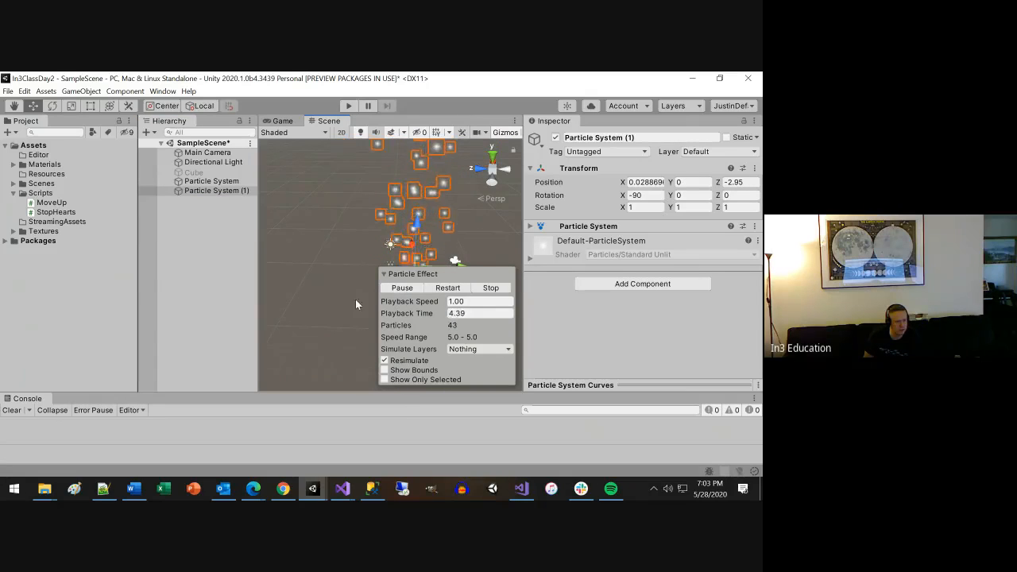
{"action": "left_click", "coordinate": [385, 274]}
{"action": "left_click", "coordinate": [387, 275]}
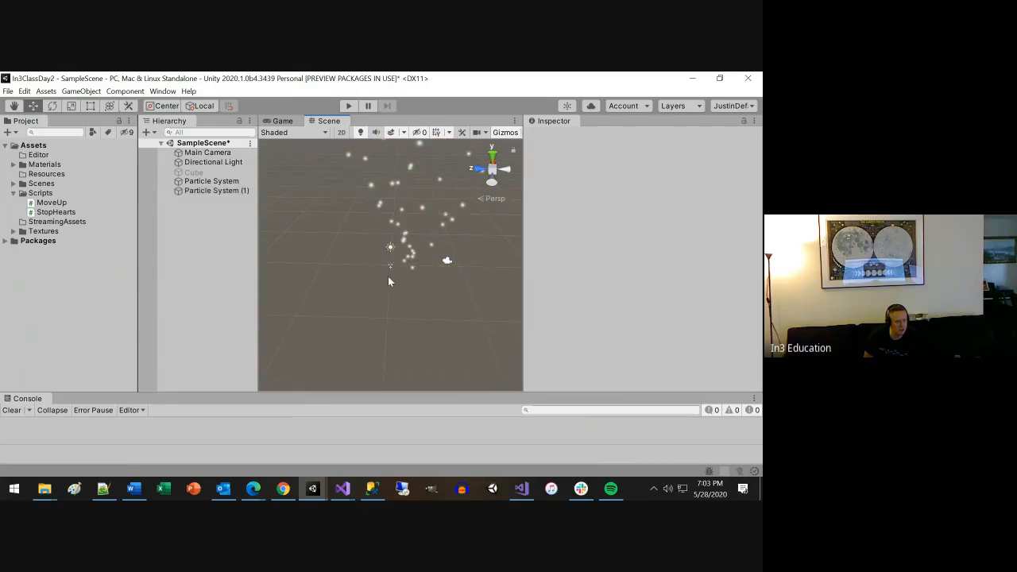
Select the heart Particle System and play-test the scene with both particle systems, ending play mode after the check.
{"action": "left_click", "coordinate": [194, 183]}
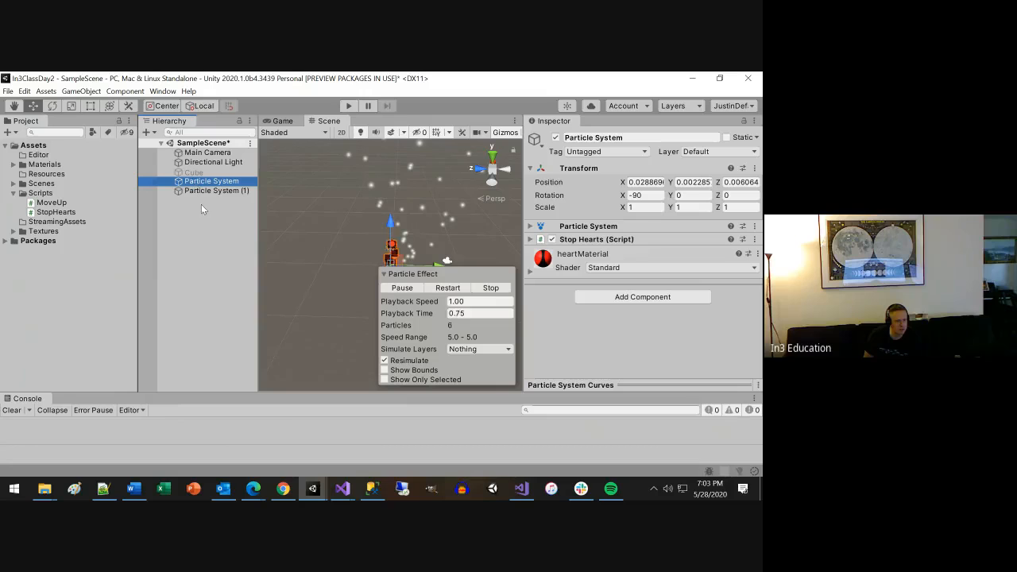
{"action": "left_click", "coordinate": [349, 107]}
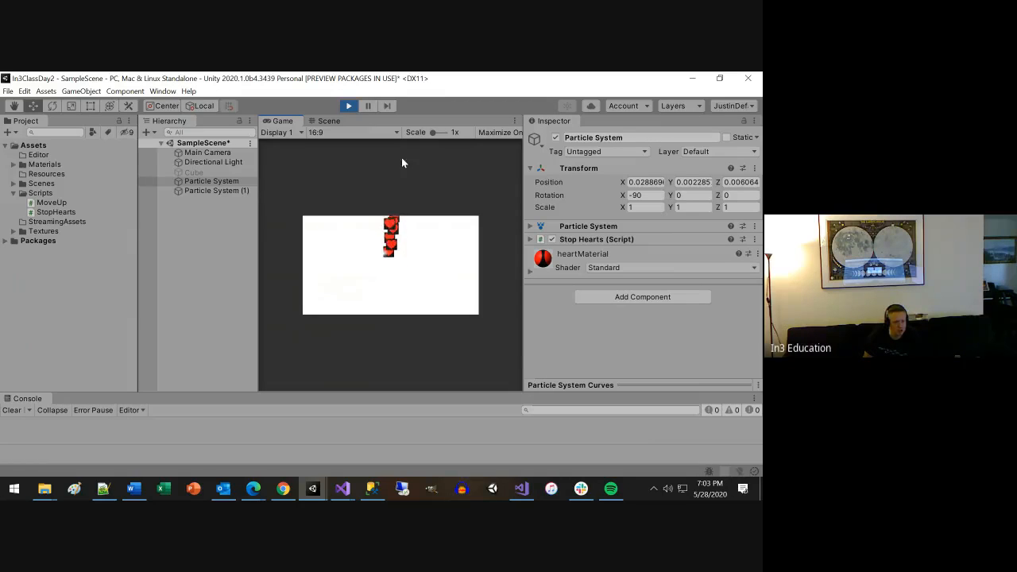
{"action": "left_click", "coordinate": [349, 106]}
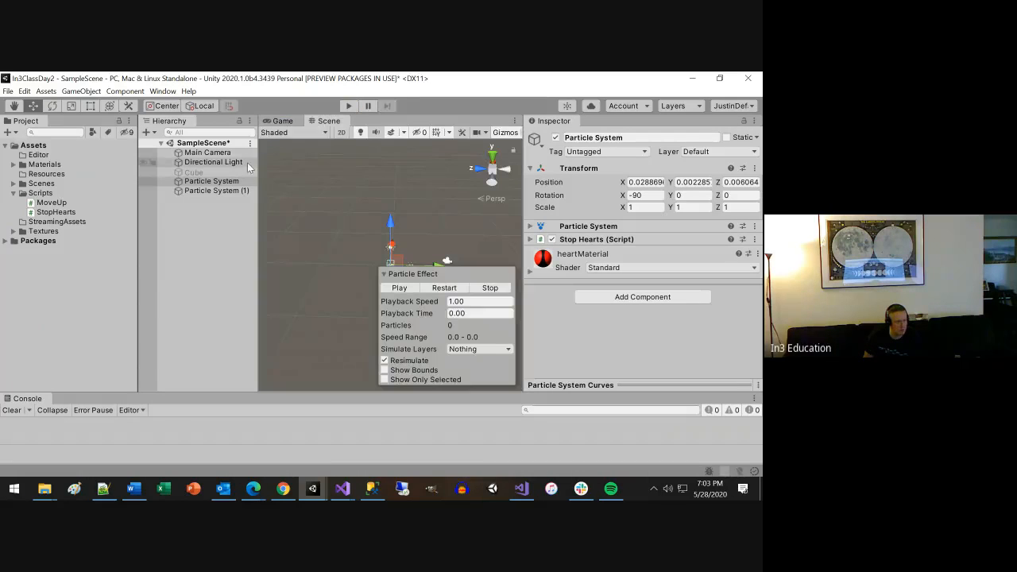
Set the Main Camera's Clear Flags to Skybox.
{"action": "left_click", "coordinate": [225, 153]}
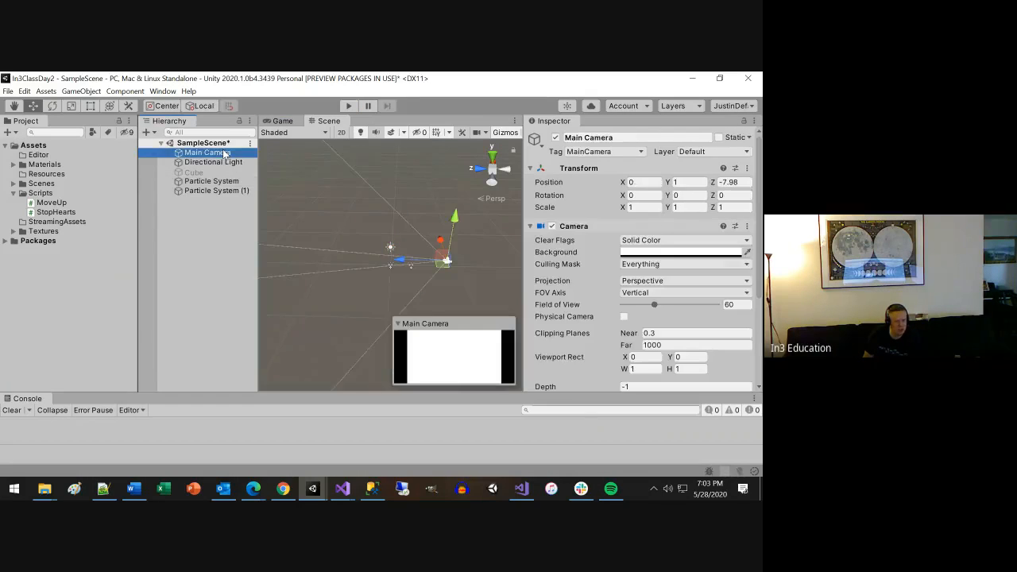
{"action": "left_click", "coordinate": [685, 253]}
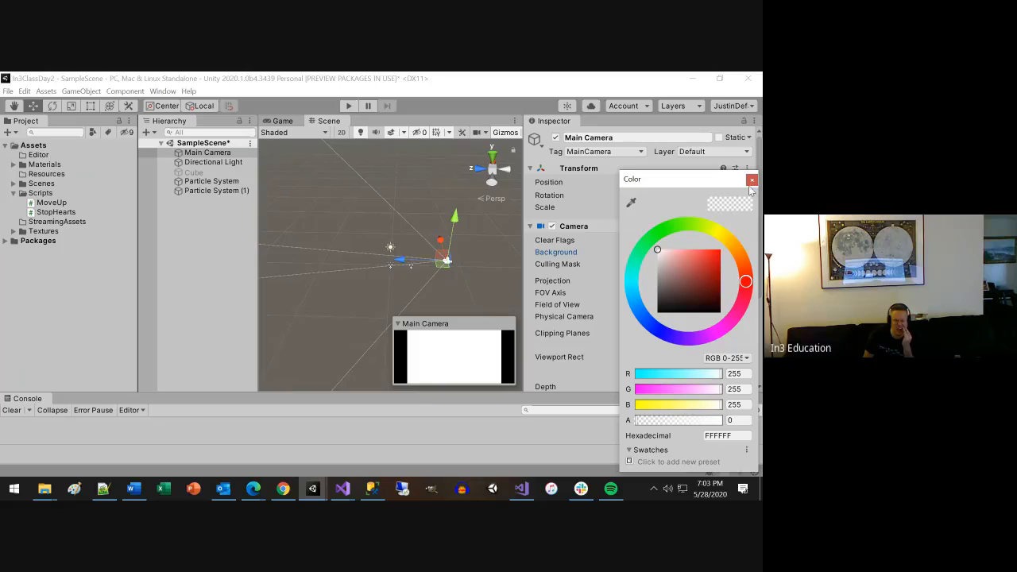
{"action": "left_click", "coordinate": [751, 181]}
{"action": "left_click", "coordinate": [661, 241]}
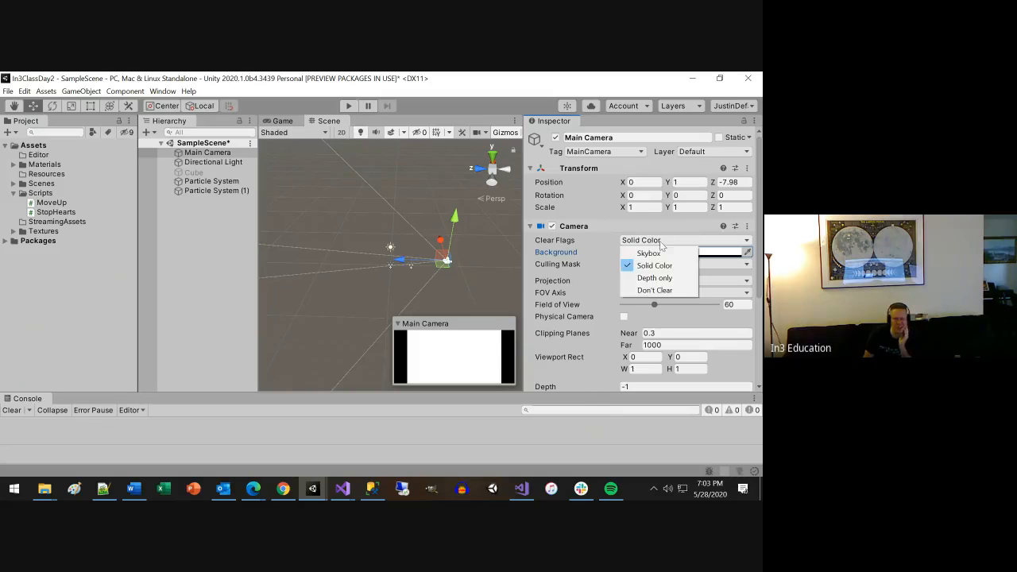
{"action": "left_click", "coordinate": [657, 253]}
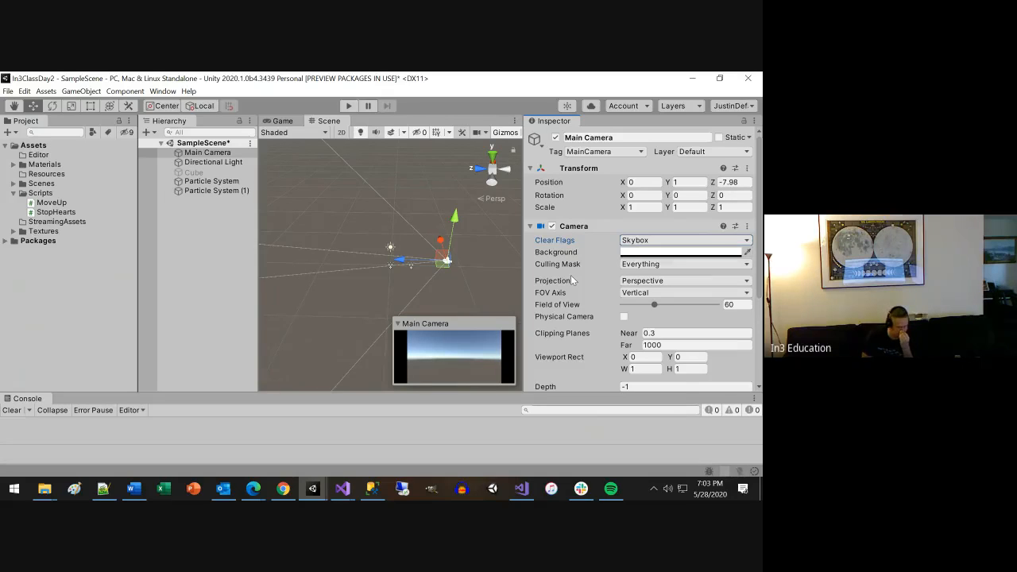
Play-test the scene, attach the StopHearts script to the second particle system while it runs, and end play mode.
{"action": "left_click", "coordinate": [348, 107]}
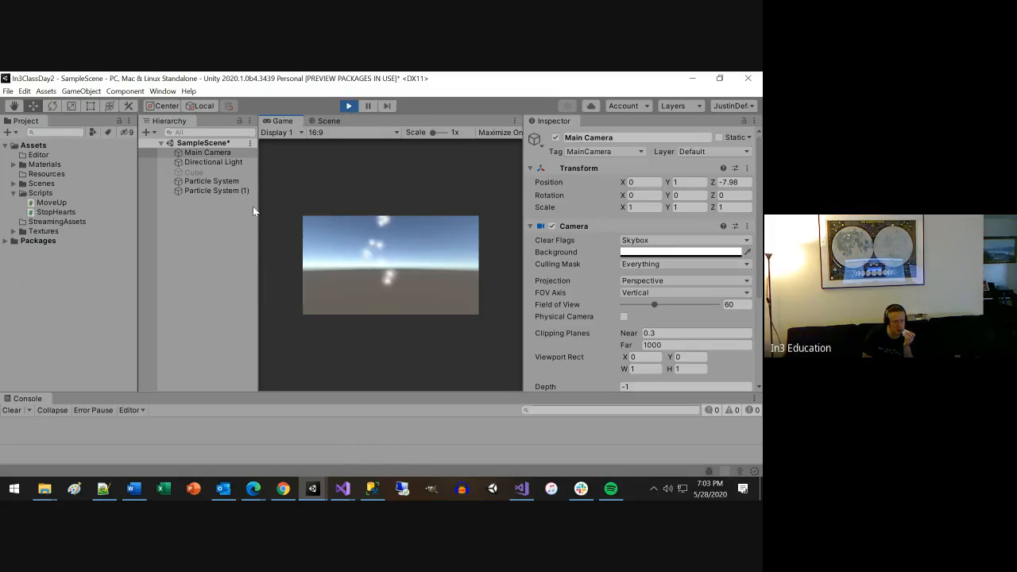
{"action": "left_click", "coordinate": [226, 191]}
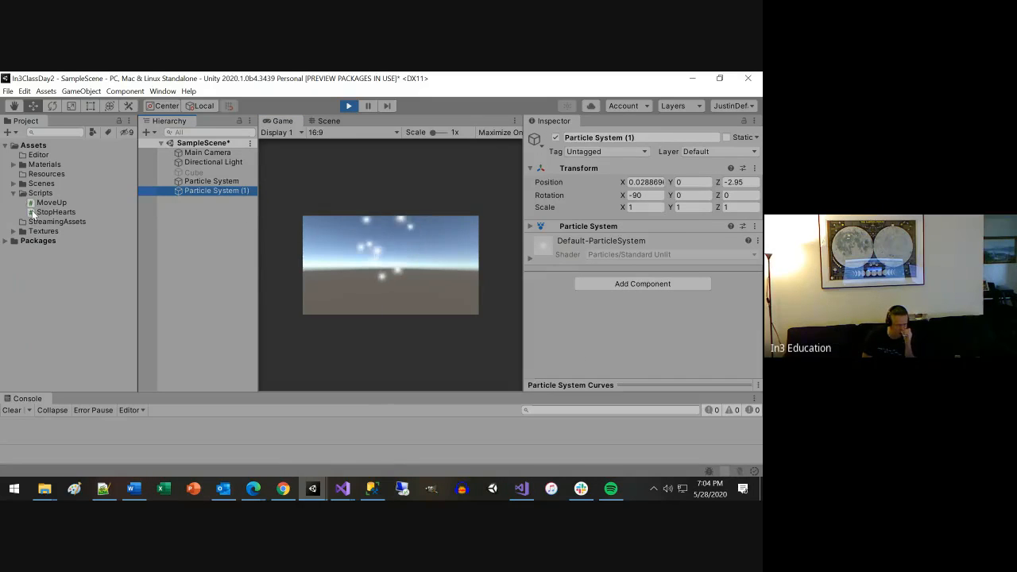
{"action": "left_click_drag", "start_coordinate": [49, 212], "coordinate": [587, 308]}
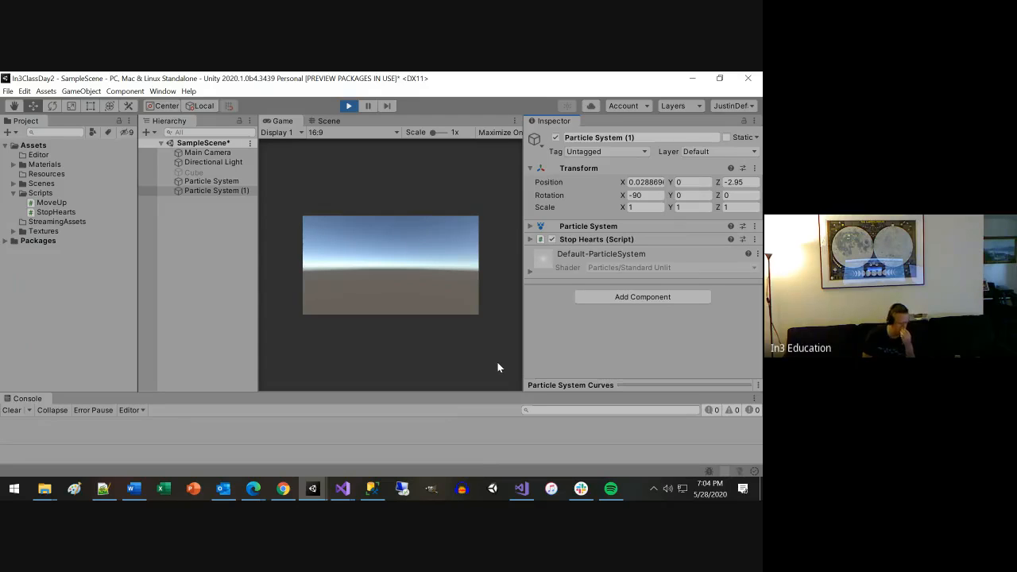
{"action": "left_click", "coordinate": [349, 105]}
Compare the components of the heart and second particle systems, and play-test the scene, ending play mode after the check.
{"action": "left_click", "coordinate": [212, 181]}
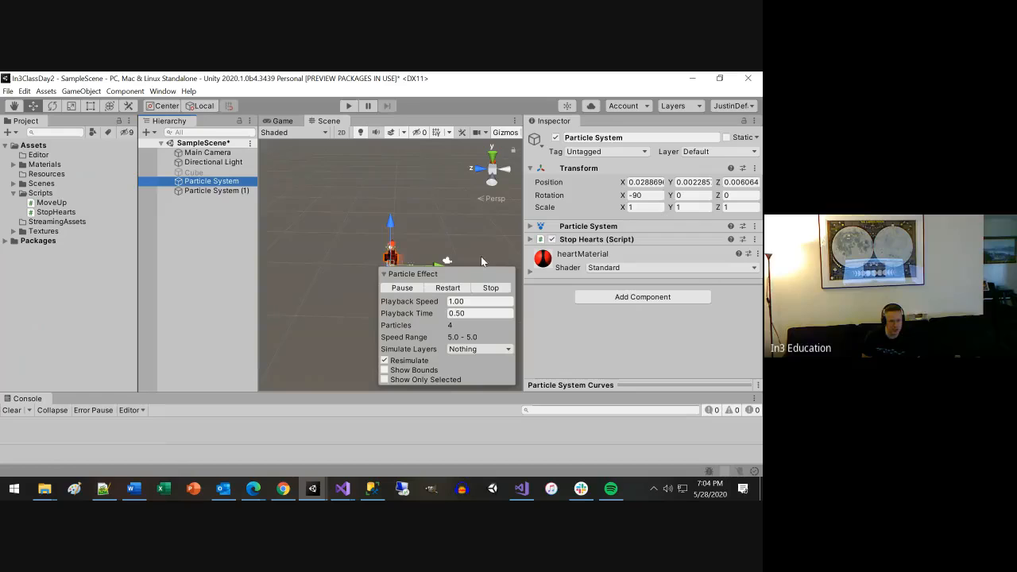
{"action": "left_click", "coordinate": [757, 254]}
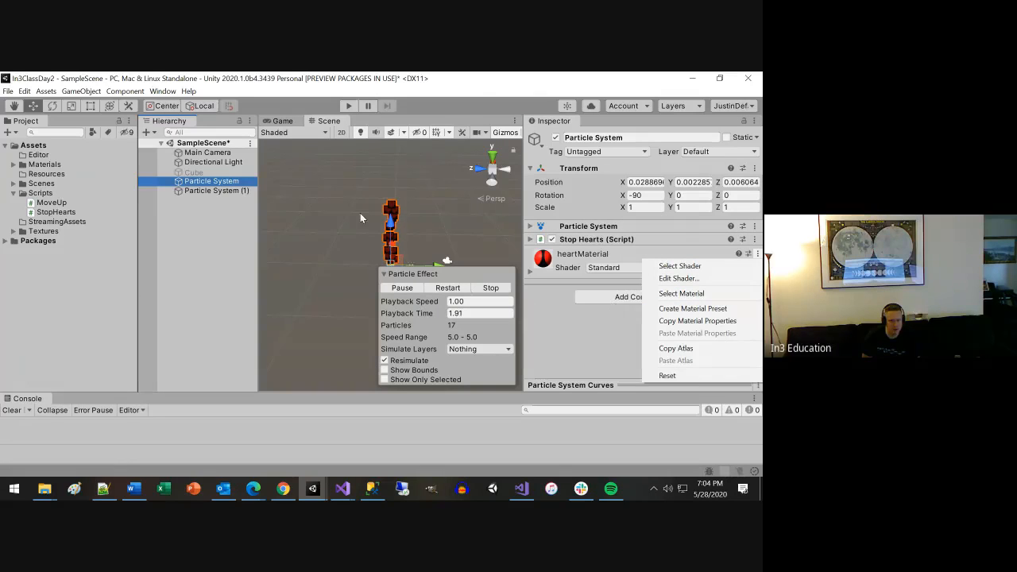
{"action": "left_click", "coordinate": [210, 188]}
{"action": "left_click", "coordinate": [208, 190]}
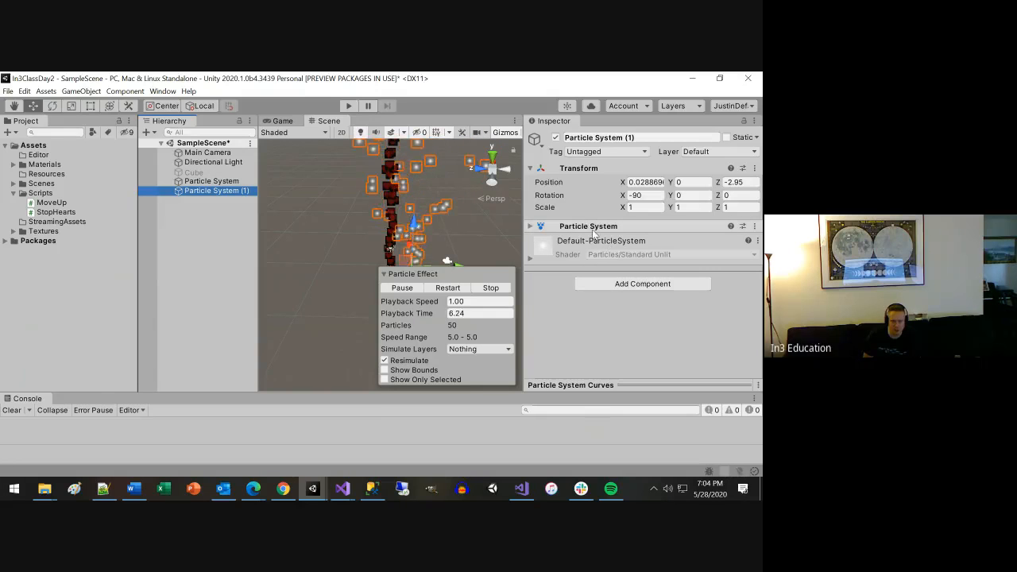
{"action": "left_click", "coordinate": [349, 106]}
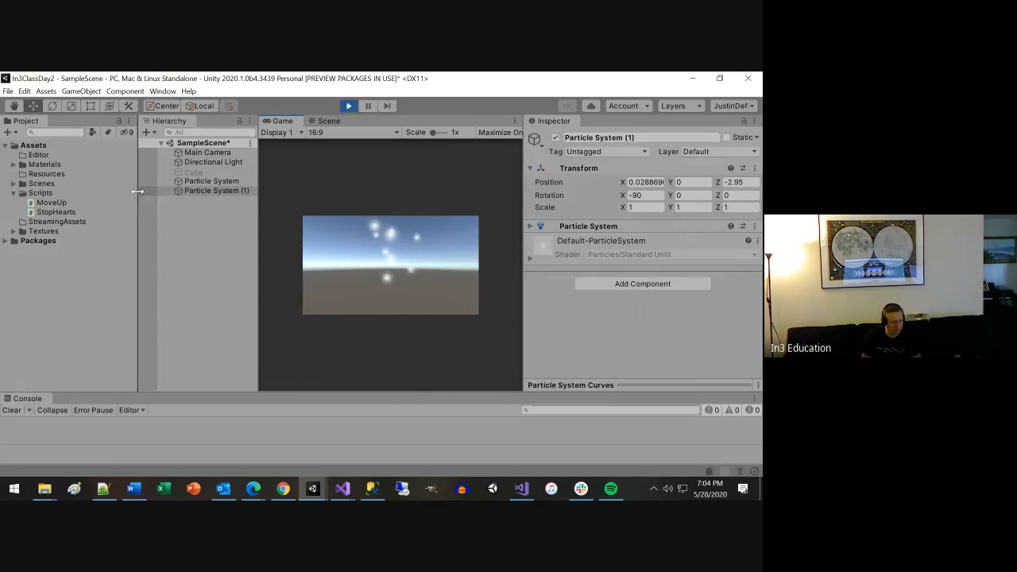
{"action": "left_click", "coordinate": [347, 106]}
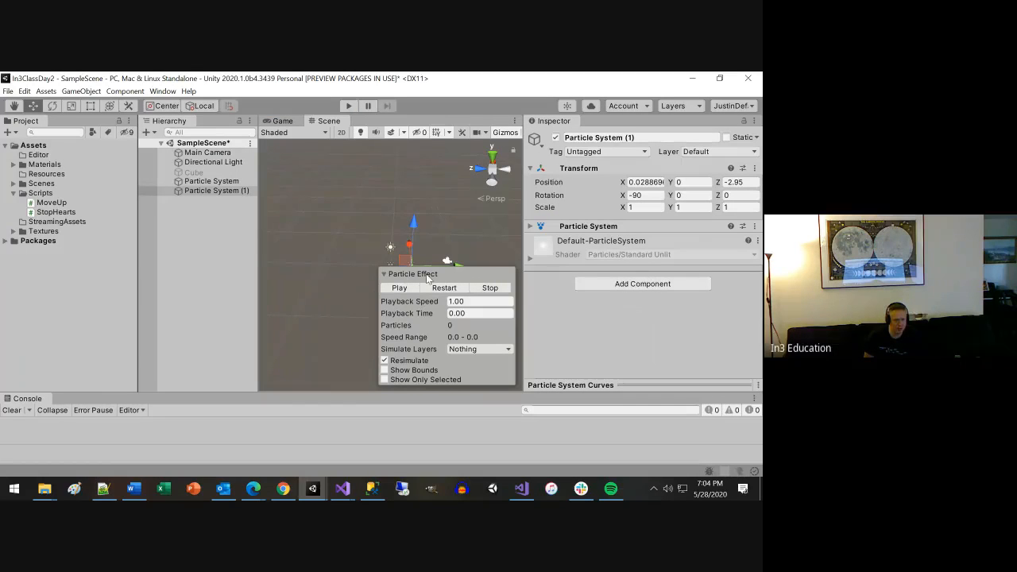
Select the heart Particle System and switch to the StopHearts script in Visual Studio.
{"action": "left_click", "coordinate": [209, 180]}
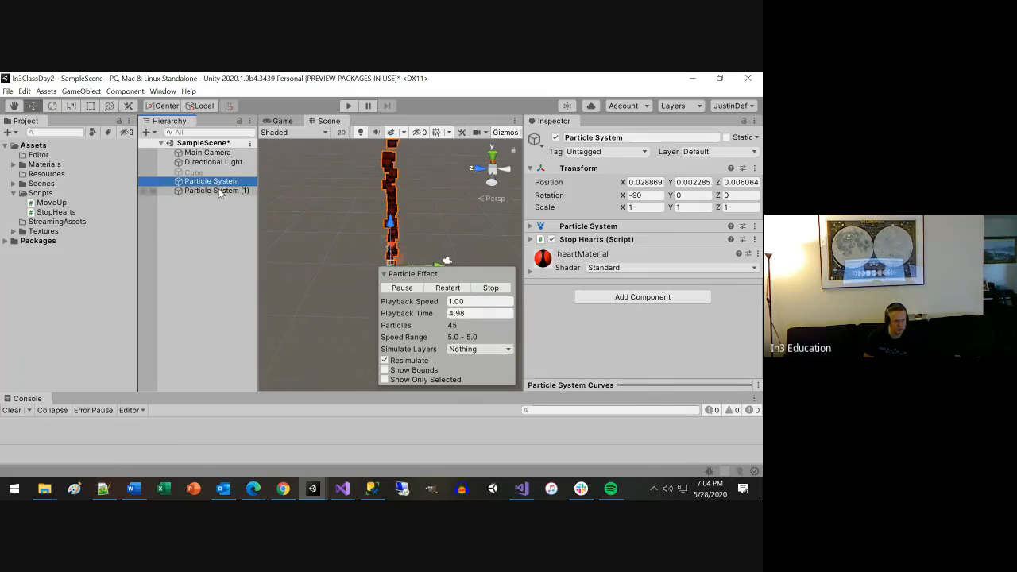
{"action": "left_click", "coordinate": [219, 191]}
{"action": "left_click", "coordinate": [224, 174]}
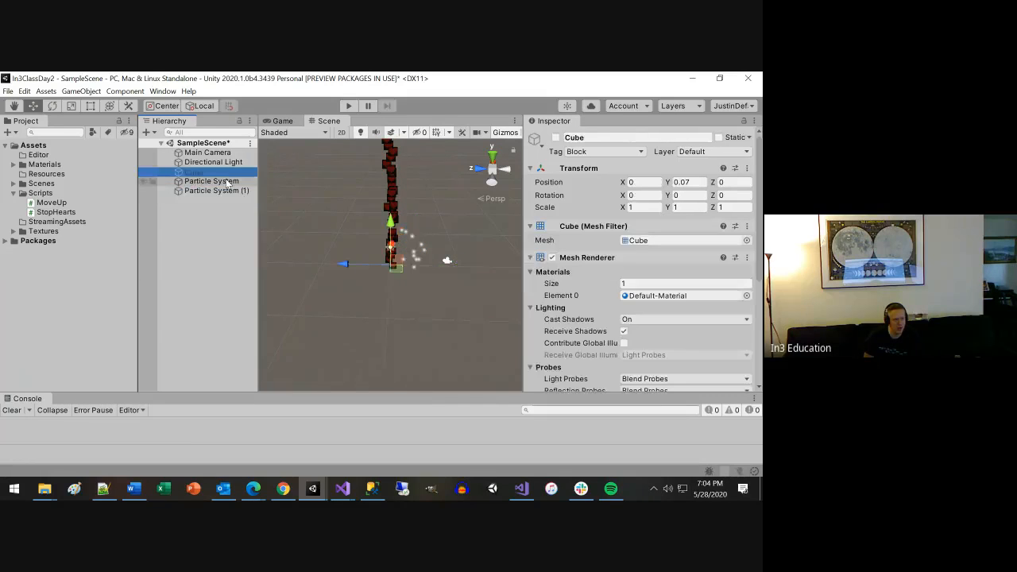
{"action": "left_click", "coordinate": [226, 181]}
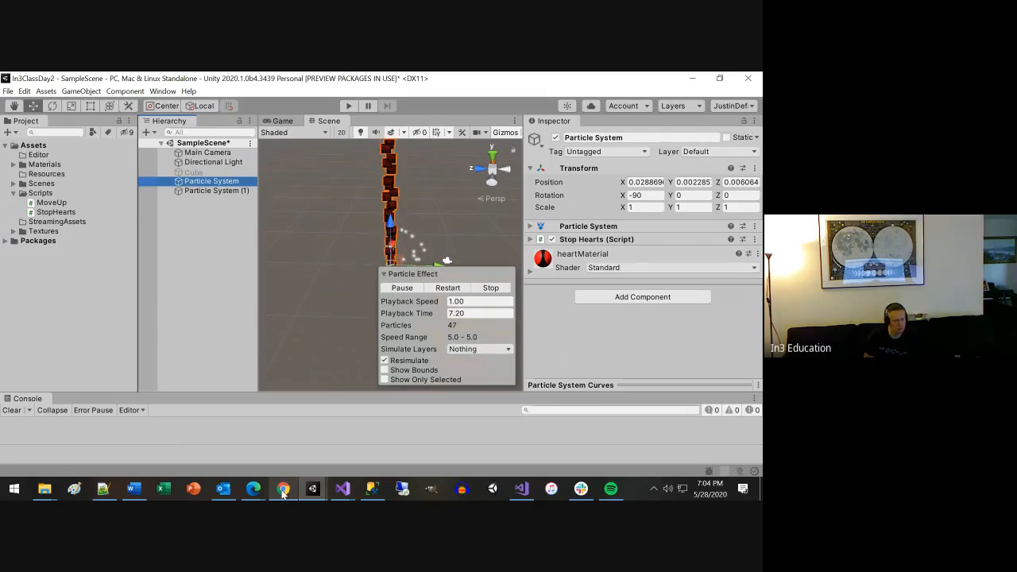
{"action": "mouse_move", "coordinate": [343, 488]}
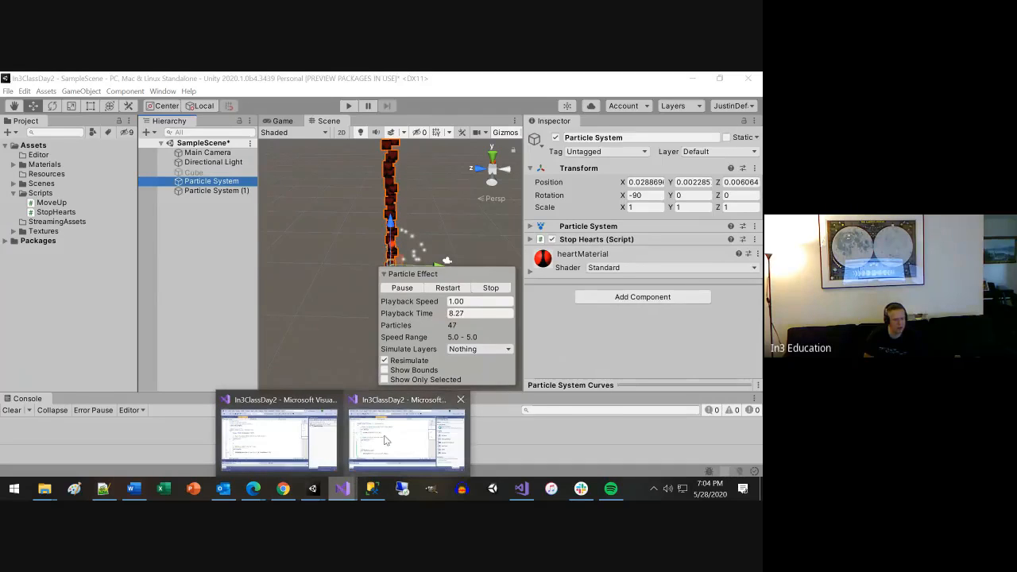
{"action": "left_click", "coordinate": [384, 439]}
Declare a public GameObject field ParticleSystemToStop at the start of the StopHearts class, followed by a blank line, and save the script.
{"action": "left_click", "coordinate": [284, 178]}
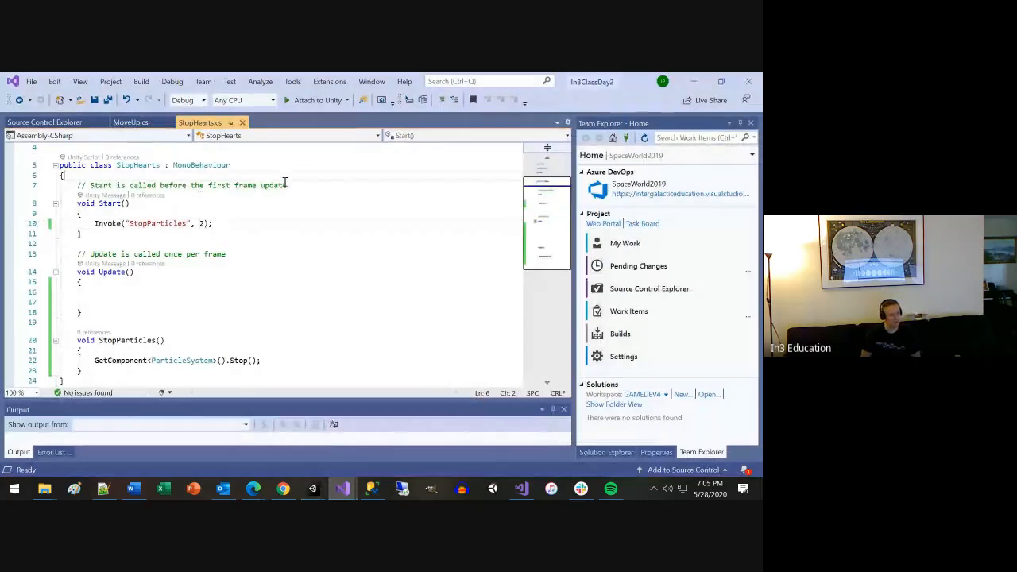
{"action": "key", "text": "Return"}
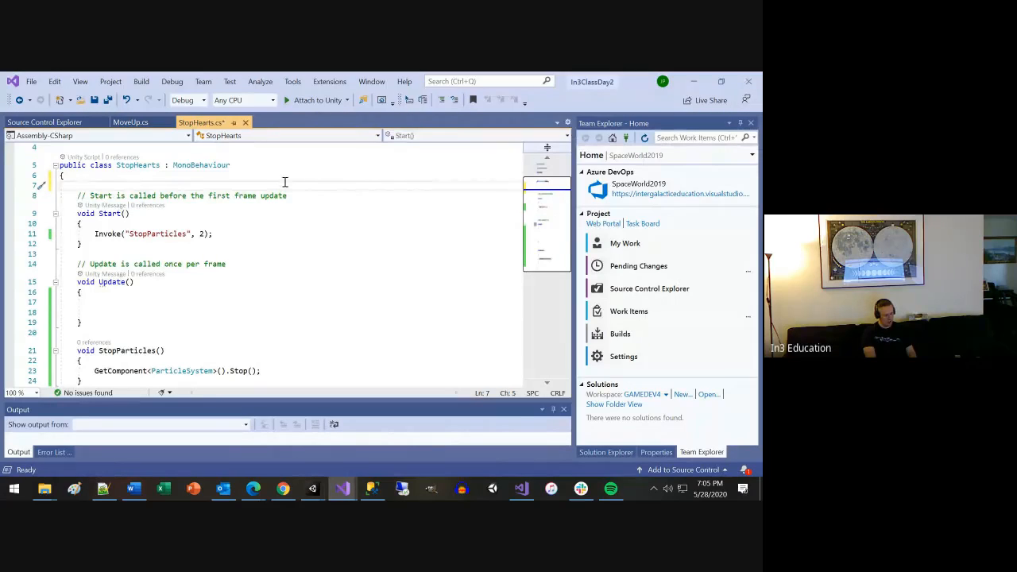
{"action": "type", "text": "GameObject"}
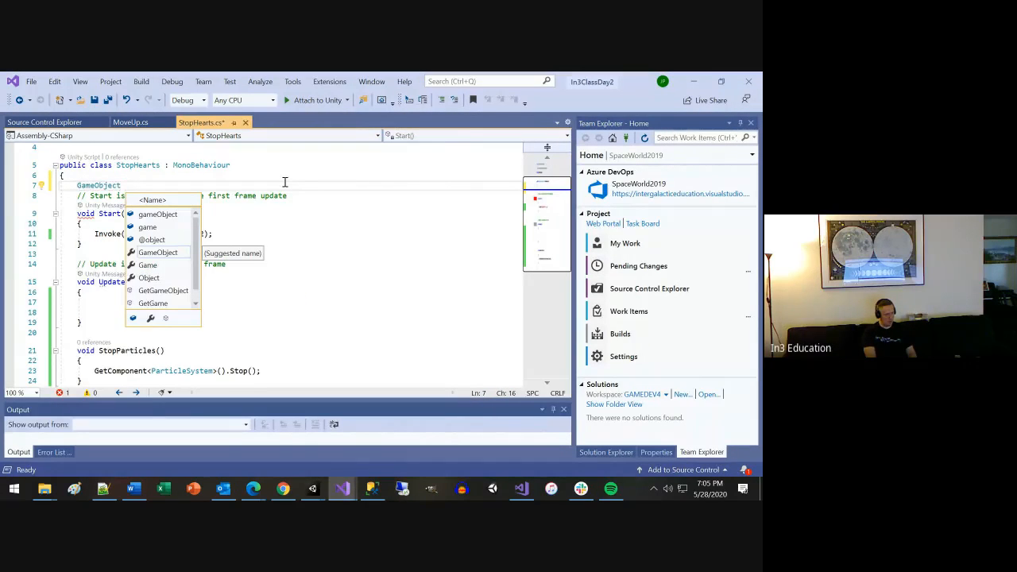
{"action": "key", "text": "Escape"}
{"action": "key", "text": "Home"}
{"action": "type", "text": "public "}
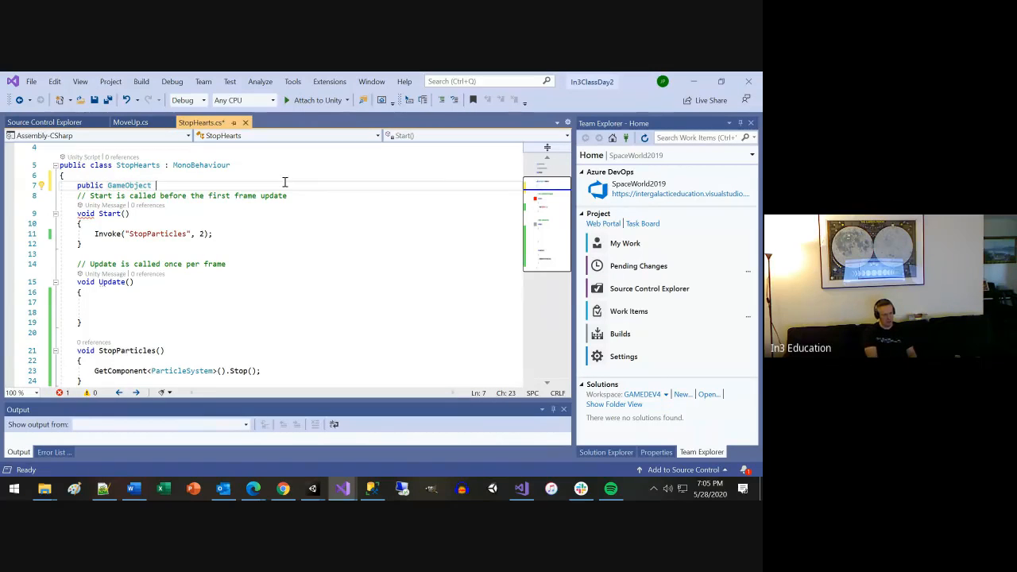
{"action": "type", "text": "Parti"}
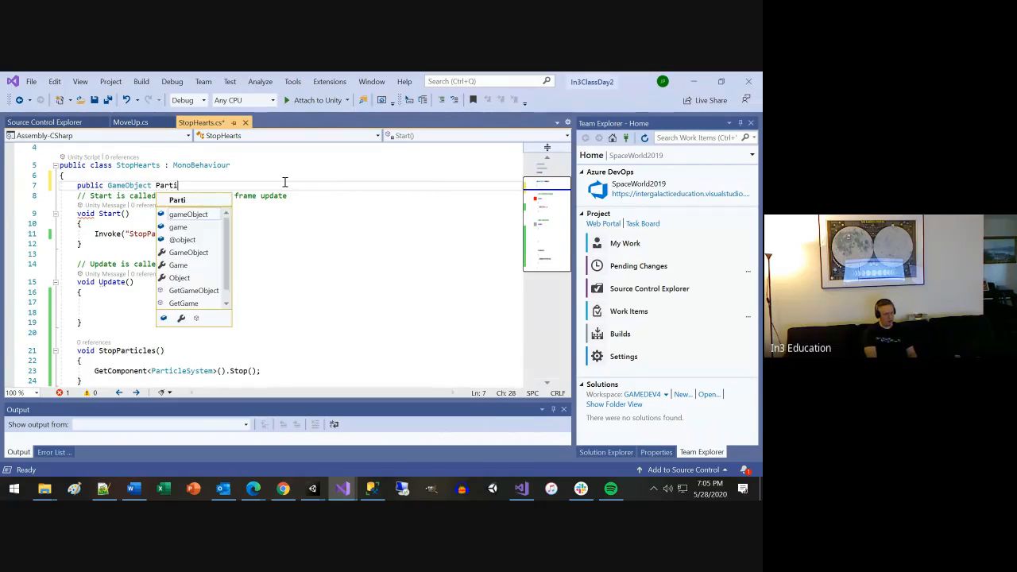
{"action": "type", "text": "cleS"}
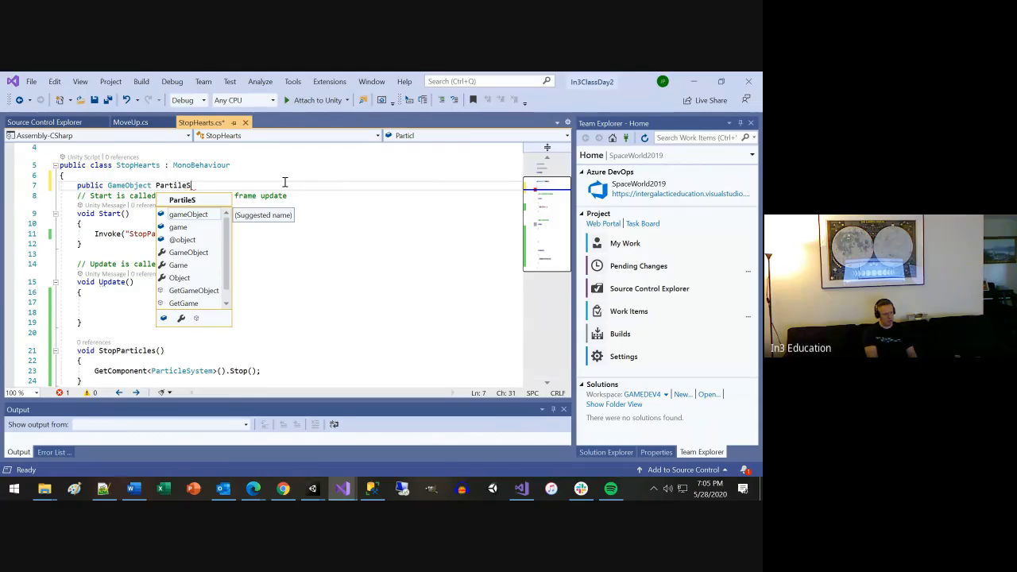
{"action": "key", "text": "BackSpace"}
{"action": "key", "text": "BackSpace"}
{"action": "key", "text": "BackSpace"}
{"action": "key", "text": "BackSpace"}
{"action": "key", "text": "BackSpace"}
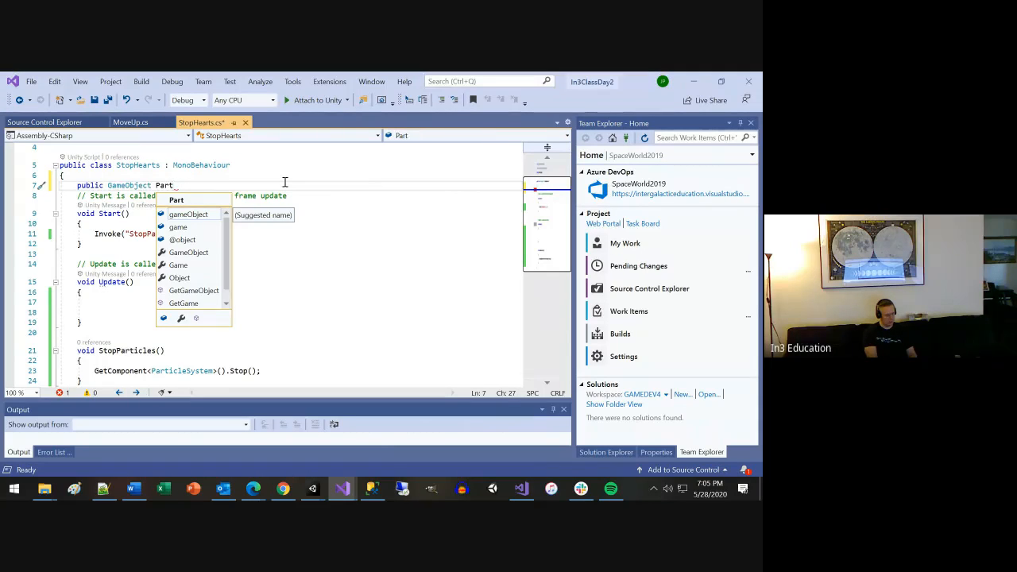
{"action": "type", "text": "icle"}
{"action": "key", "text": "BackSpace"}
{"action": "type", "text": "SystemToS"}
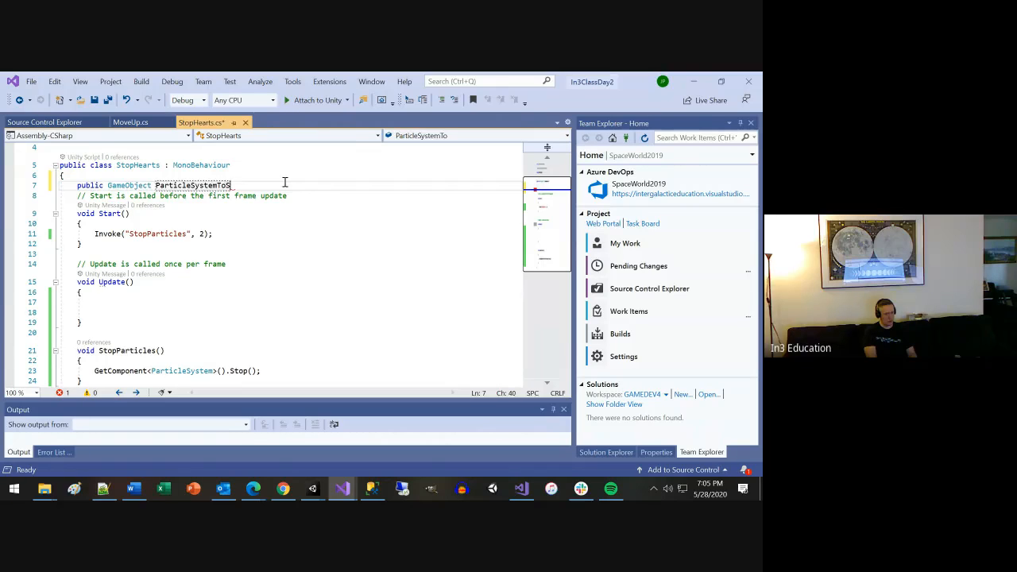
{"action": "type", "text": "top;"}
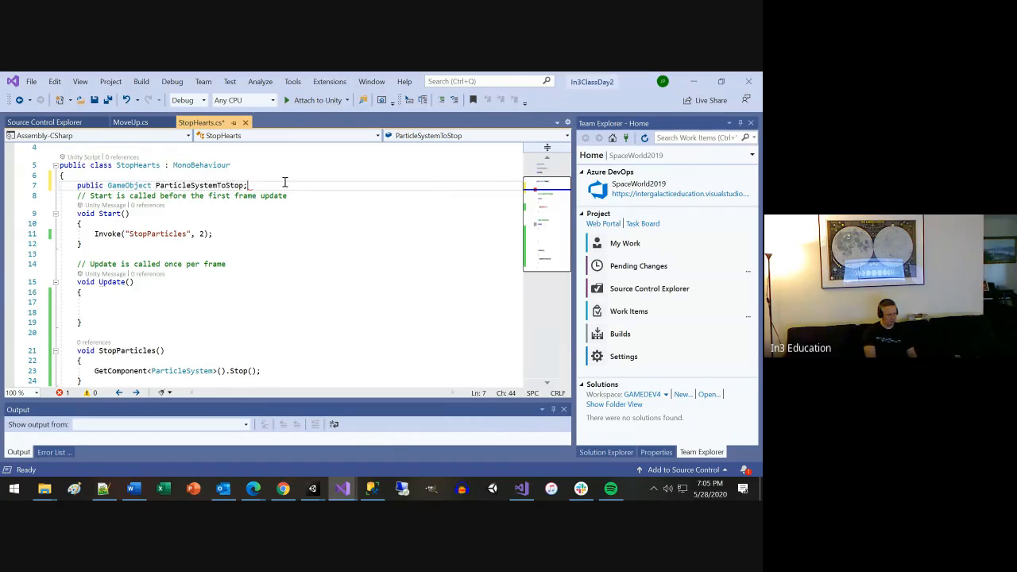
{"action": "key", "text": "Return"}
{"action": "key", "text": "ctrl+s"}
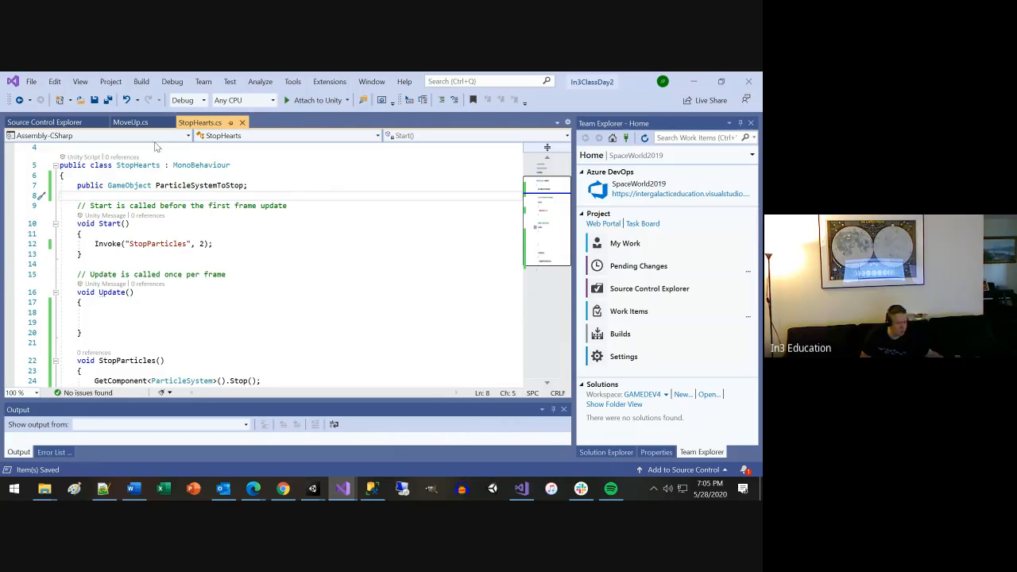
Switch back to Unity, expand the heart particle system's Stop Hearts component, and collapse the Particle Effect overlay.
{"action": "left_click", "coordinate": [704, 82]}
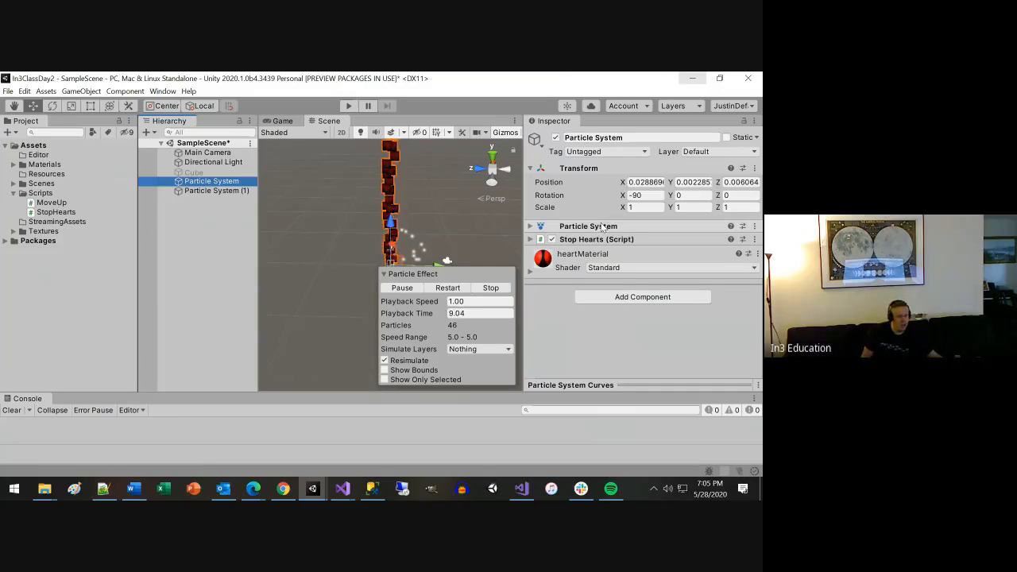
{"action": "left_click", "coordinate": [538, 240]}
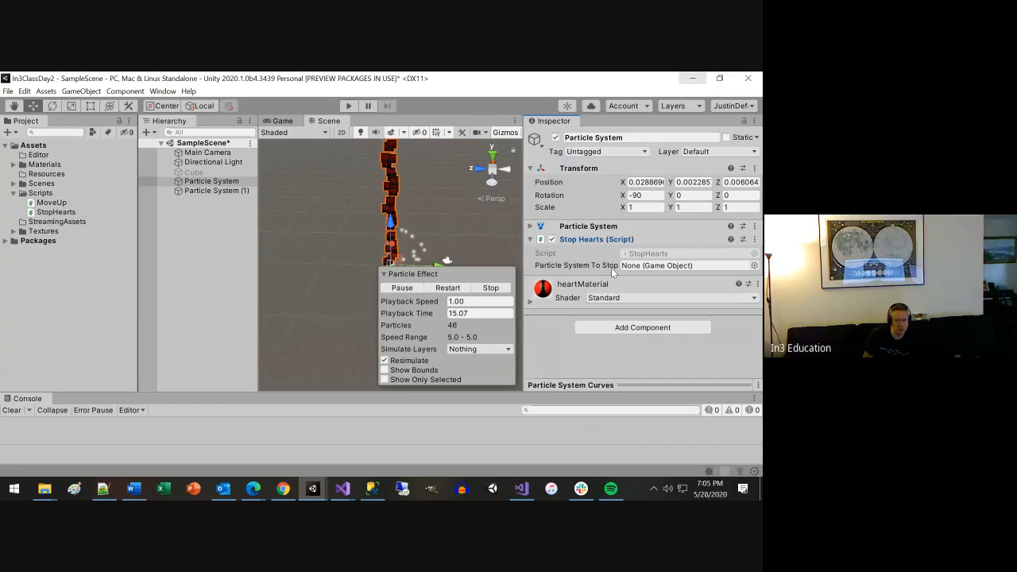
{"action": "left_click", "coordinate": [384, 274]}
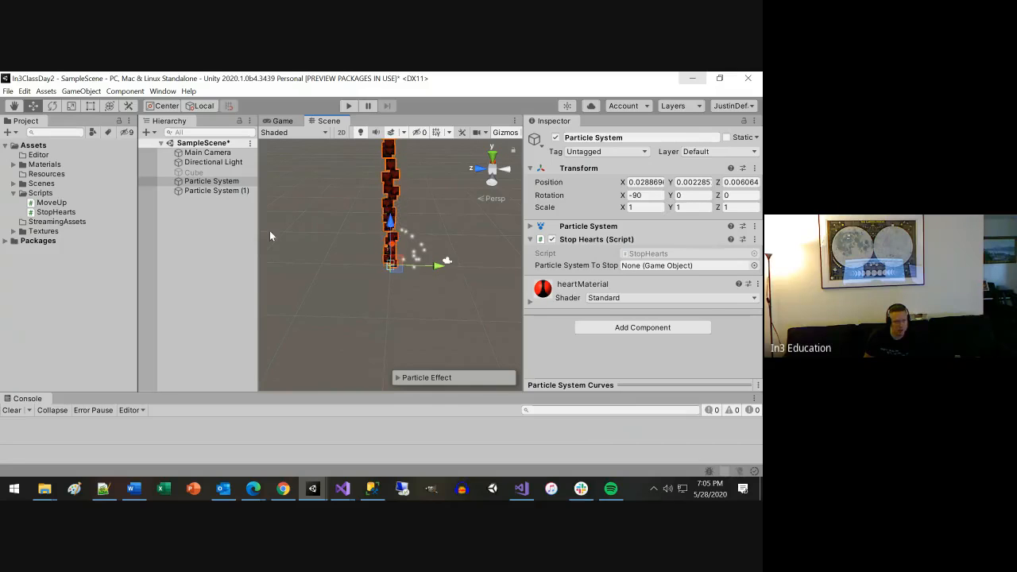
Rename the heart Particle System object to Hearts and the second particle system to Lights.
{"action": "left_click", "coordinate": [225, 191]}
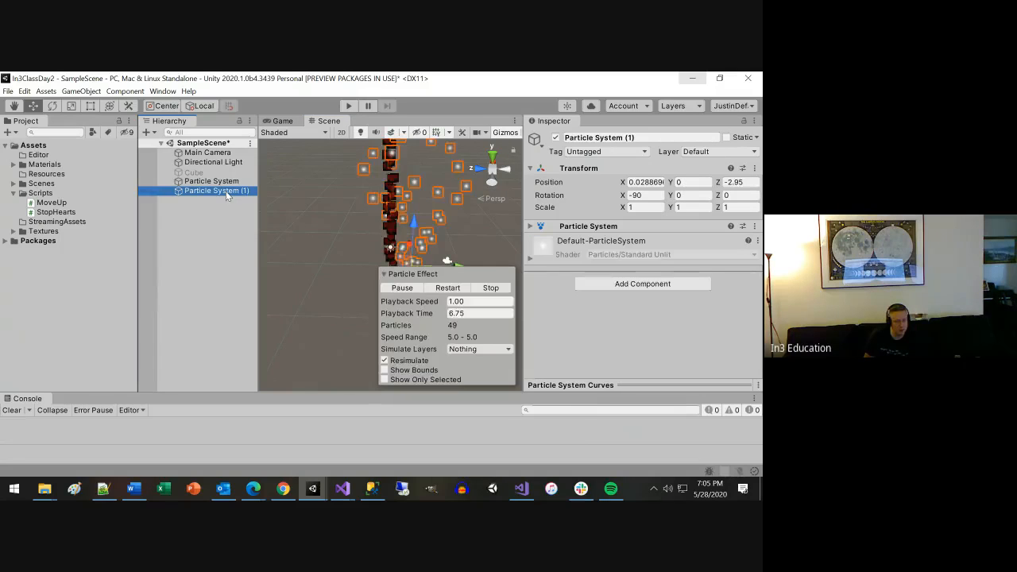
{"action": "left_click", "coordinate": [221, 182]}
{"action": "left_click", "coordinate": [221, 183]}
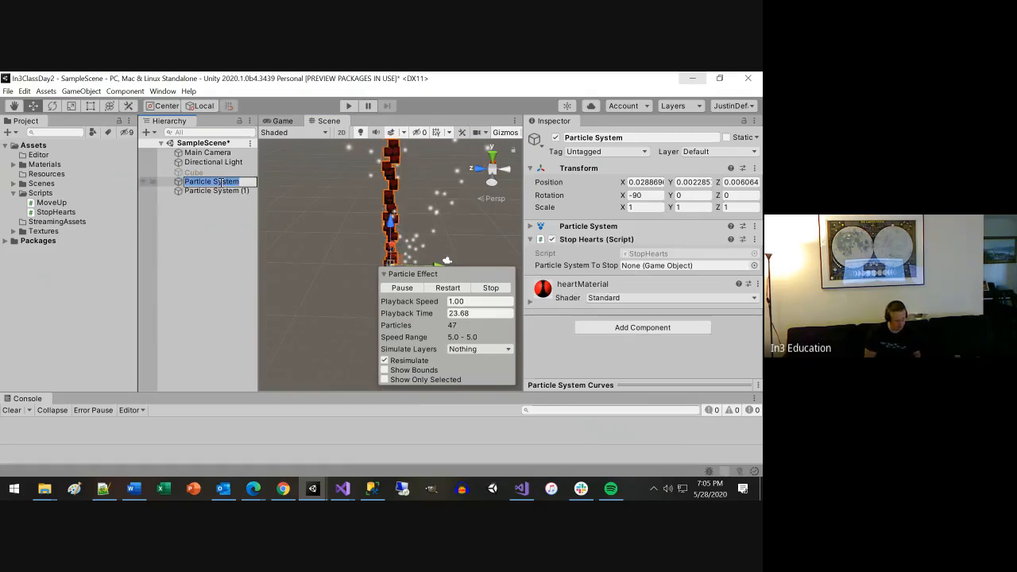
{"action": "type", "text": "Hearts"}
{"action": "key", "text": "Return"}
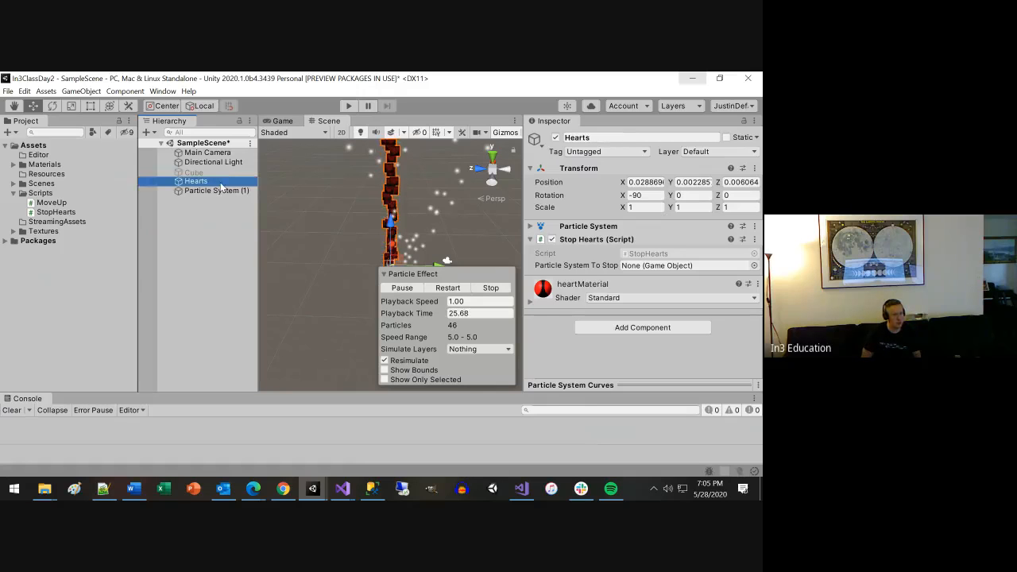
{"action": "key", "text": "Down"}
{"action": "key", "text": "F2"}
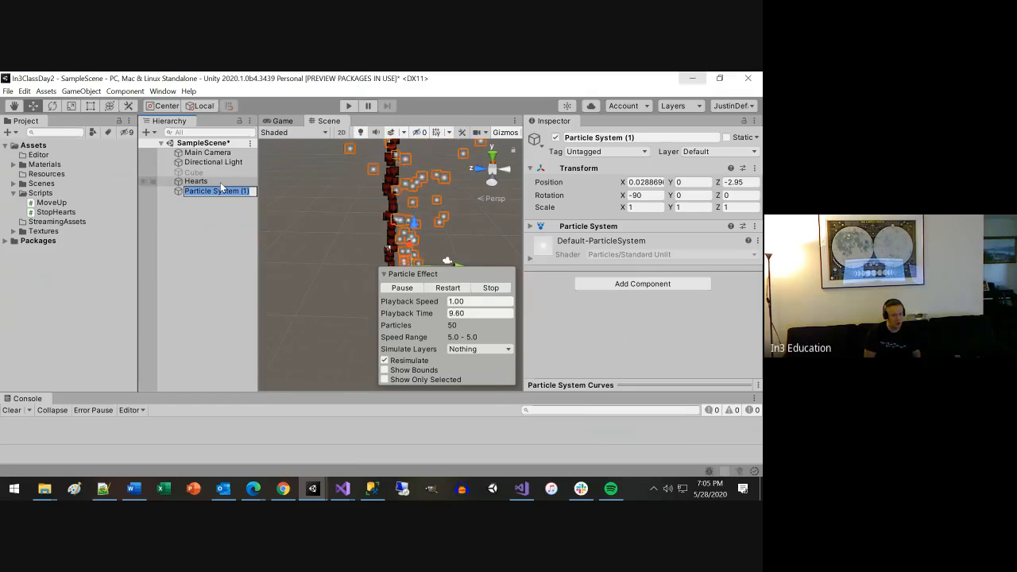
{"action": "type", "text": "Lights"}
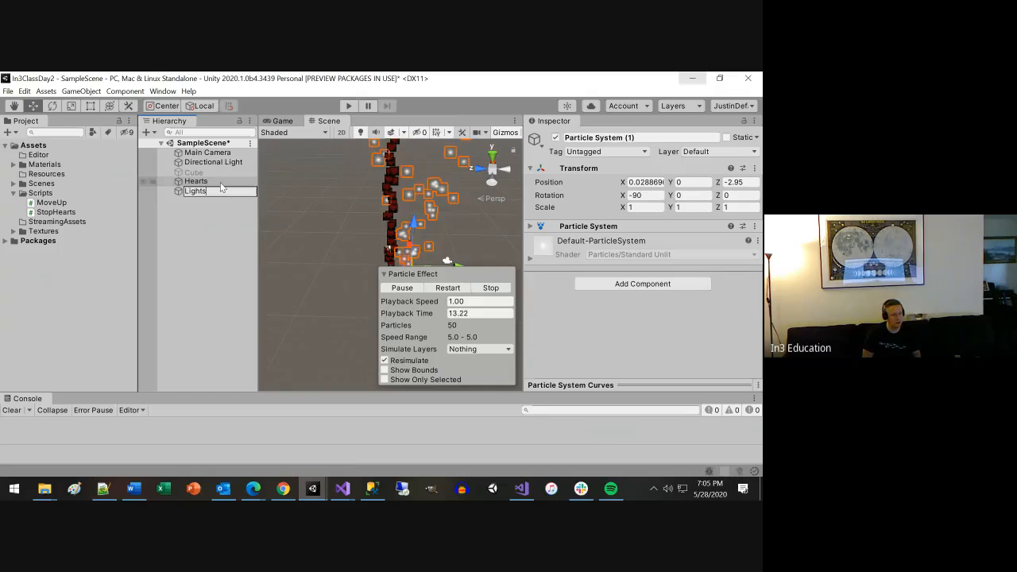
{"action": "key", "text": "Return"}
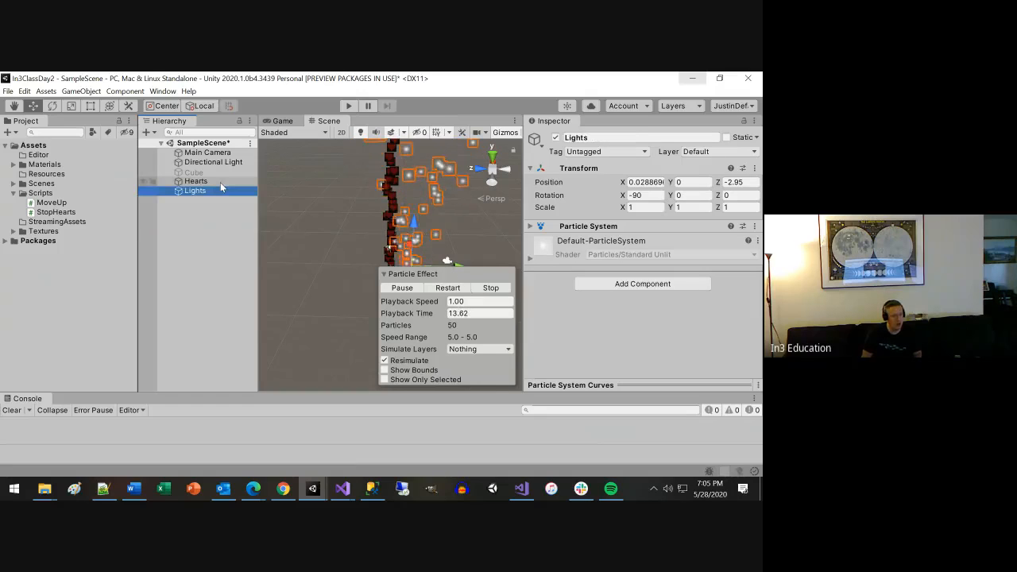
Assign the Lights object to Particle System To Stop in the Stop Hearts component of Hearts.
{"action": "left_click", "coordinate": [220, 182]}
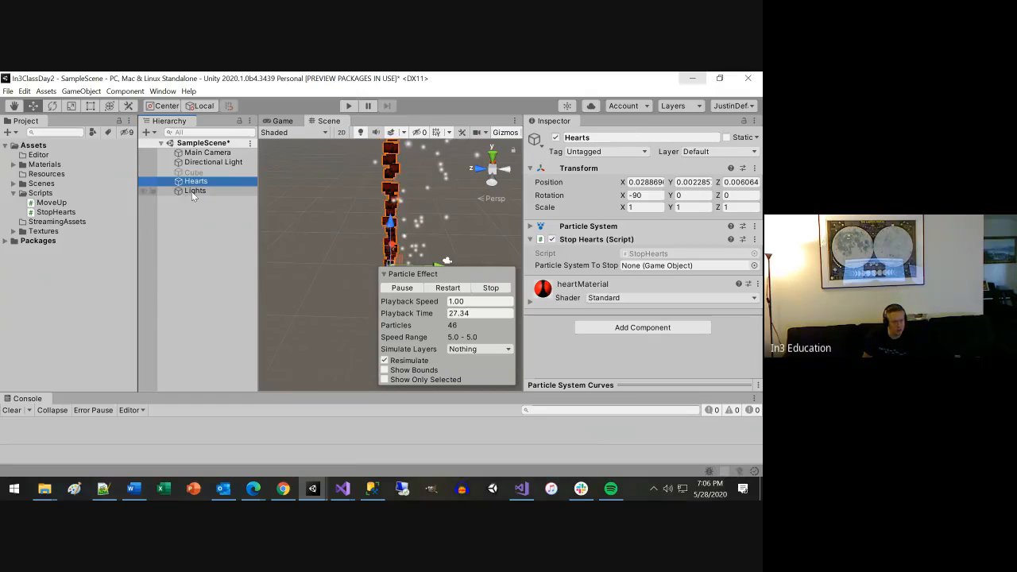
{"action": "left_click_drag", "start_coordinate": [191, 191], "coordinate": [652, 268]}
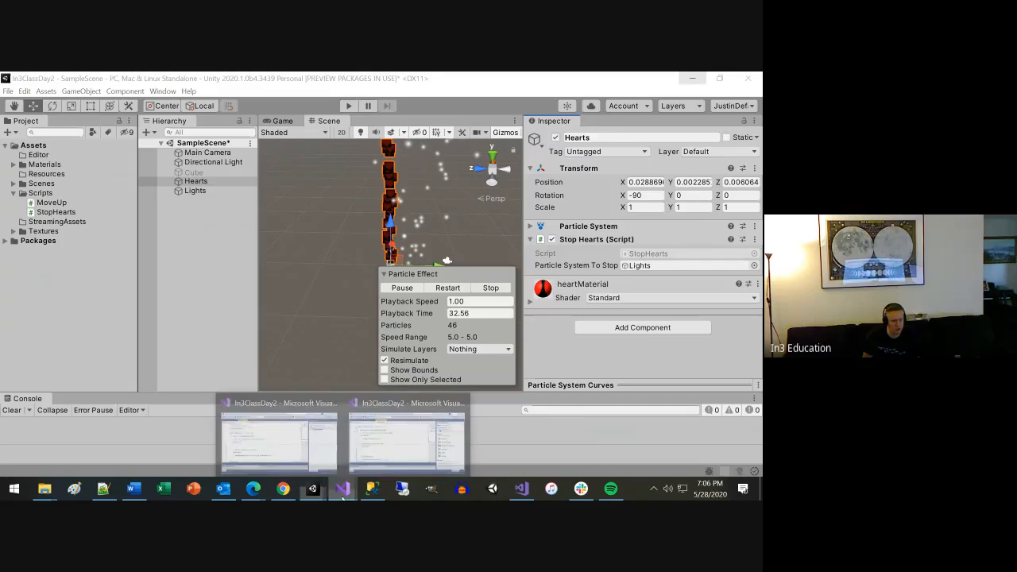
In Visual Studio, prefix the GetComponent call in StopParticles with "ParticleSystemToStop." and save the StopHearts script.
{"action": "left_click", "coordinate": [391, 447]}
{"action": "scroll", "coordinate": [157, 293], "scroll_direction": "down", "scroll_amount": 4}
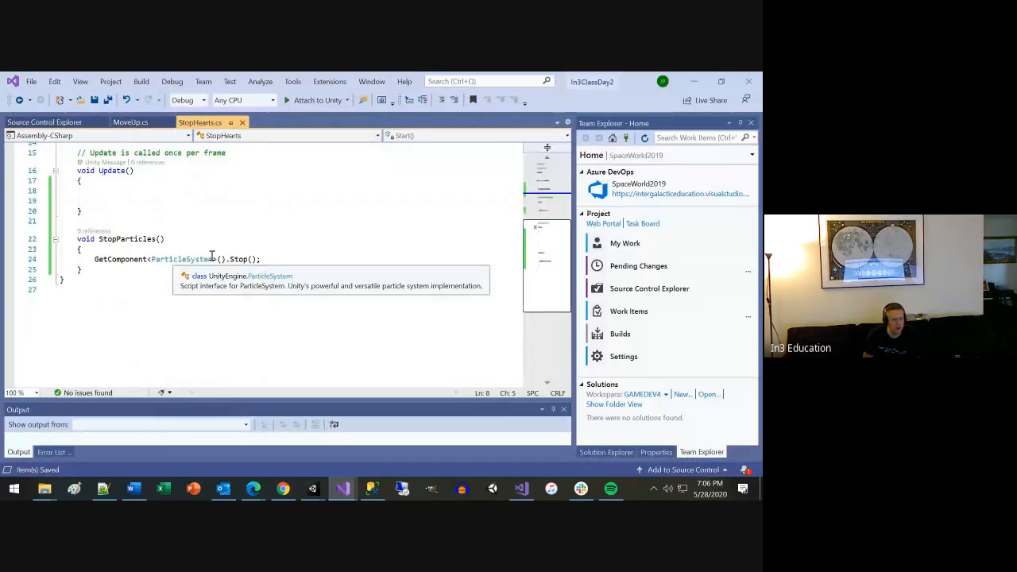
{"action": "scroll", "coordinate": [191, 254], "scroll_direction": "up", "scroll_amount": 5}
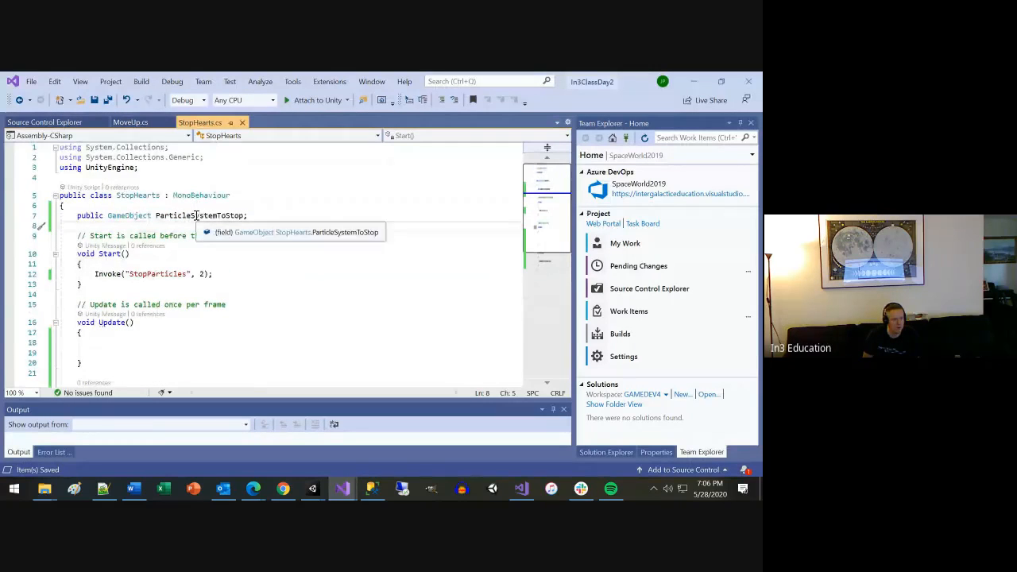
{"action": "double_click", "coordinate": [197, 216]}
{"action": "key", "text": "ctrl+c"}
{"action": "scroll", "coordinate": [266, 258], "scroll_direction": "down", "scroll_amount": 3}
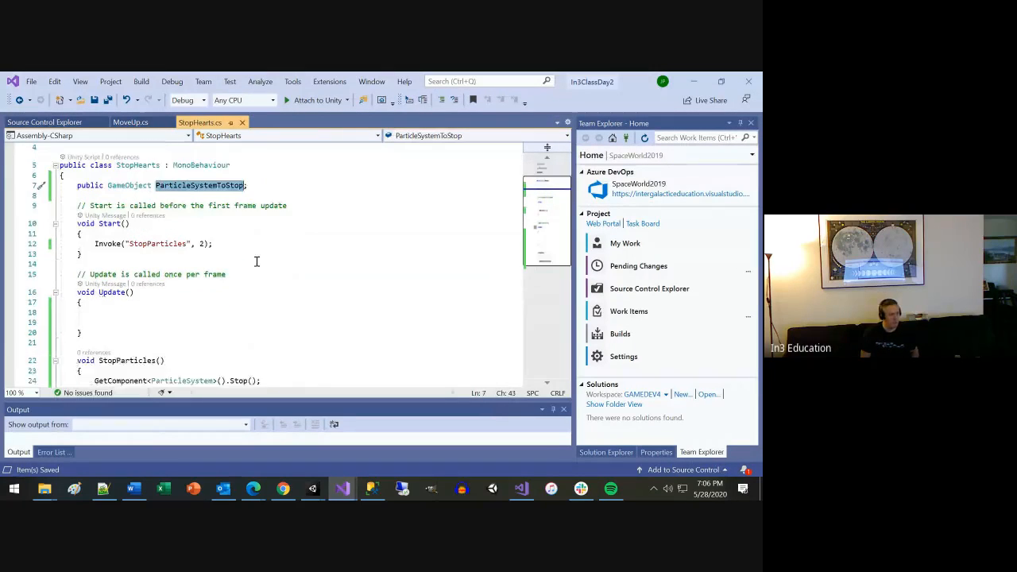
{"action": "left_click", "coordinate": [96, 319]}
{"action": "key", "text": "ctrl+v"}
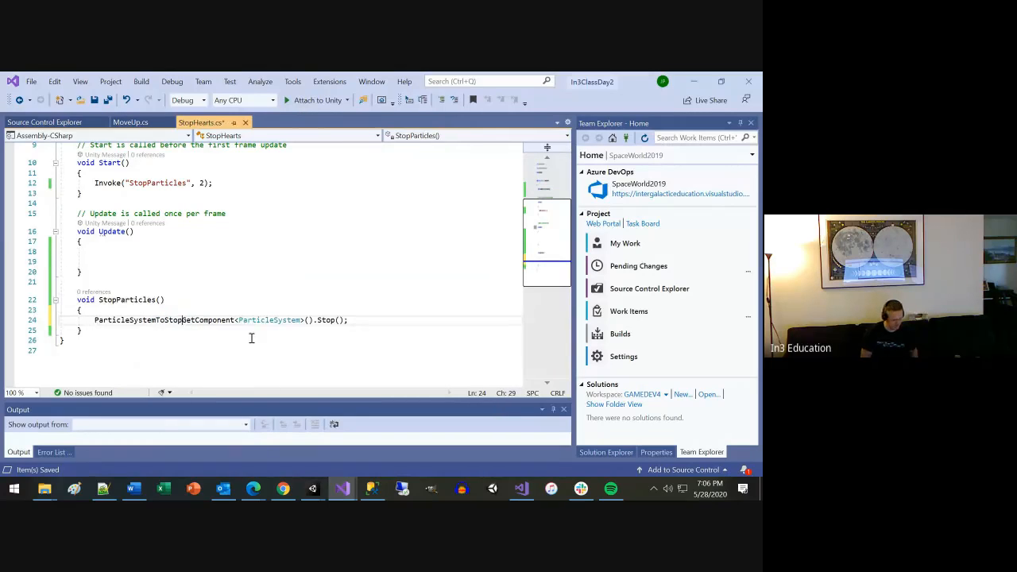
{"action": "type", "text": "."}
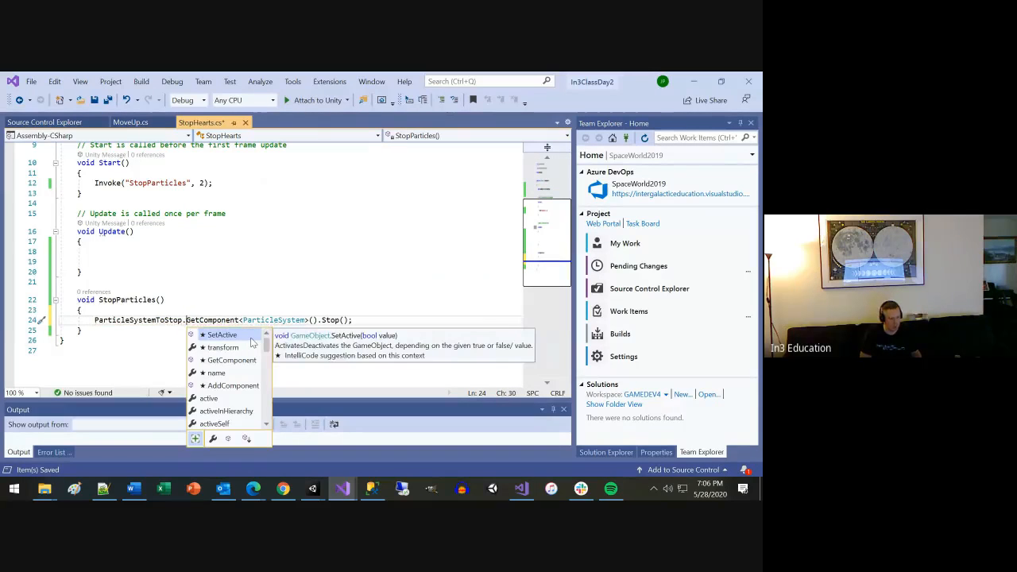
{"action": "key", "text": "ctrl+s"}
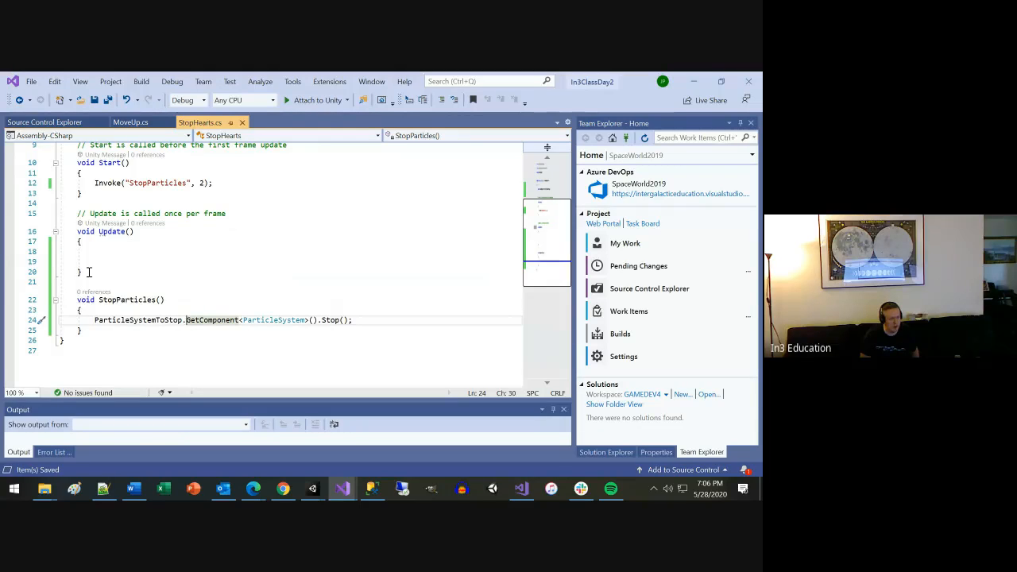
Switch back to Unity, run the scene to check which particle system stops, and end play mode.
{"action": "key", "text": "alt+Tab"}
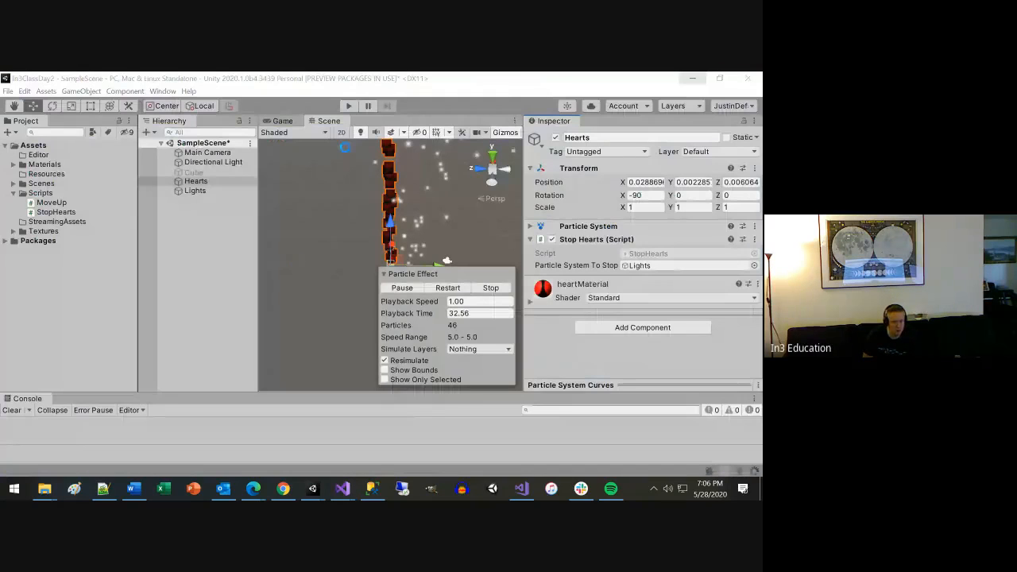
{"action": "left_click", "coordinate": [348, 106]}
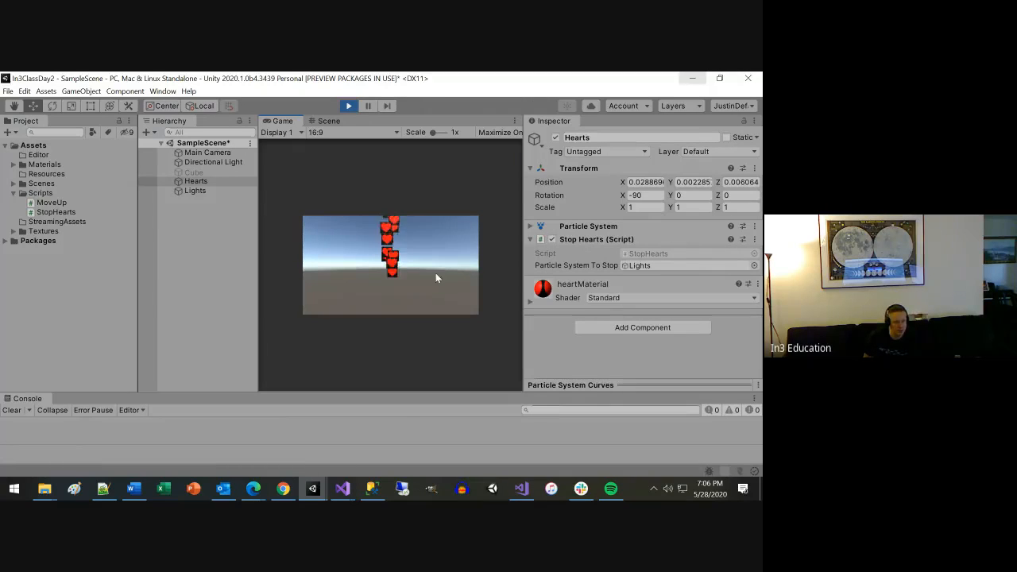
{"action": "mouse_move", "coordinate": [264, 490]}
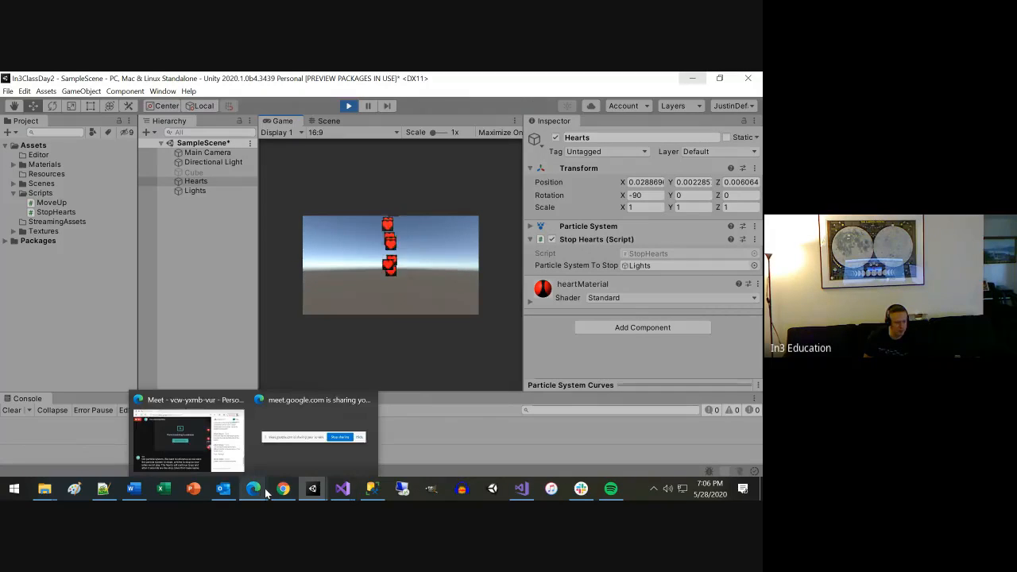
{"action": "left_click", "coordinate": [344, 105]}
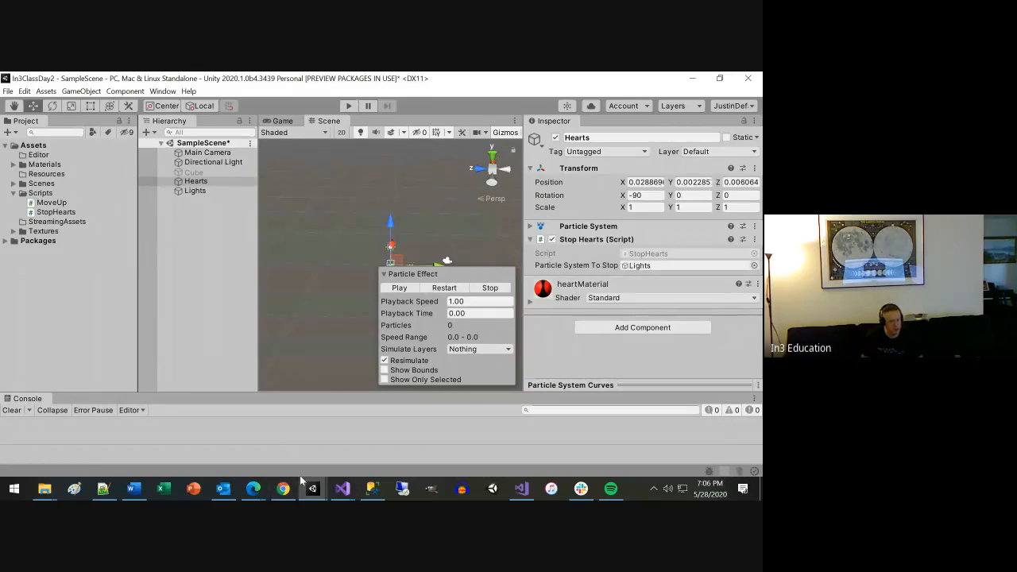
Switch to the StopHearts script in Visual Studio at the StopParticles method.
{"action": "mouse_move", "coordinate": [521, 494]}
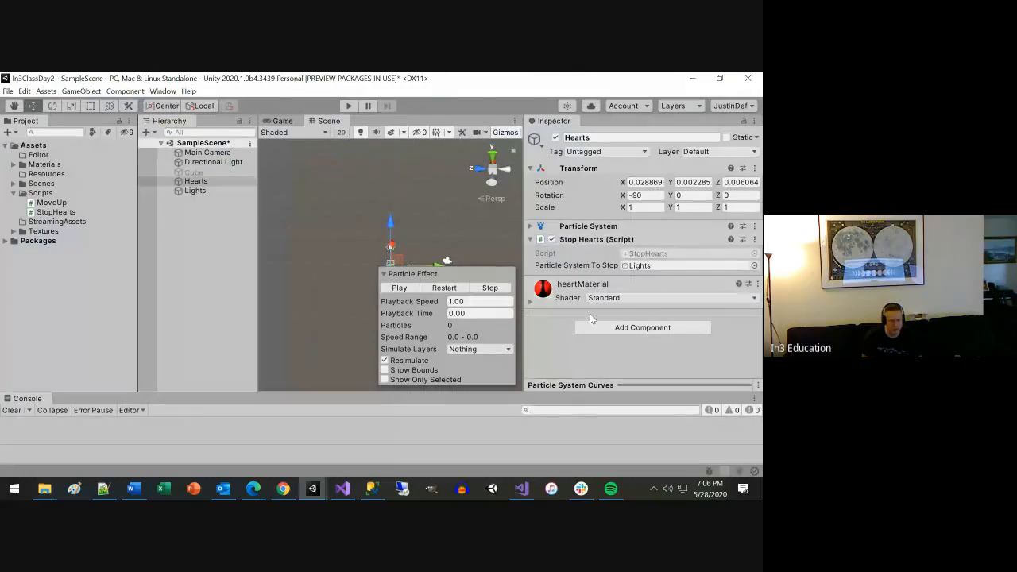
{"action": "mouse_move", "coordinate": [302, 493]}
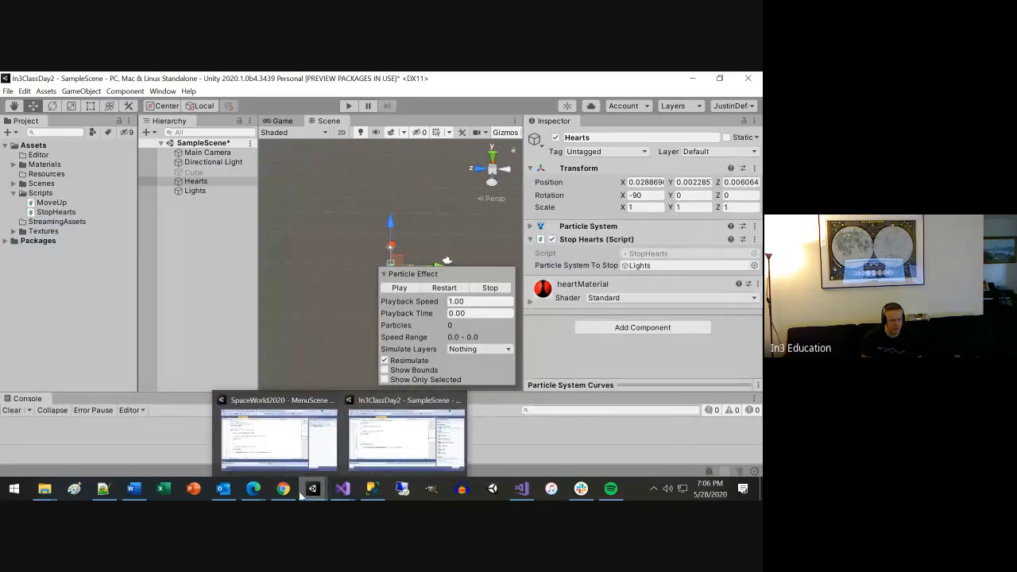
{"action": "left_click", "coordinate": [396, 448]}
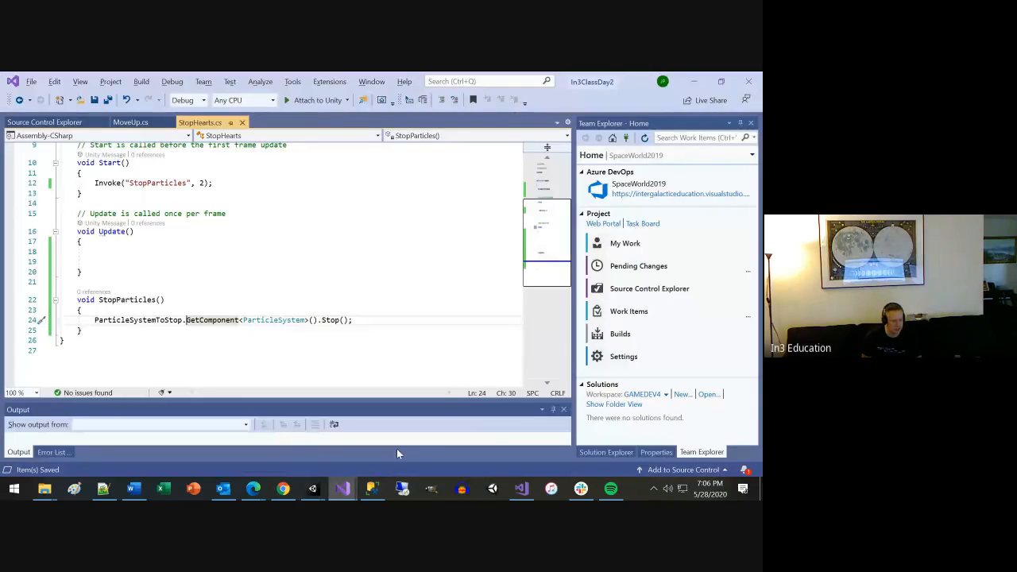
{"action": "mouse_move", "coordinate": [191, 320]}
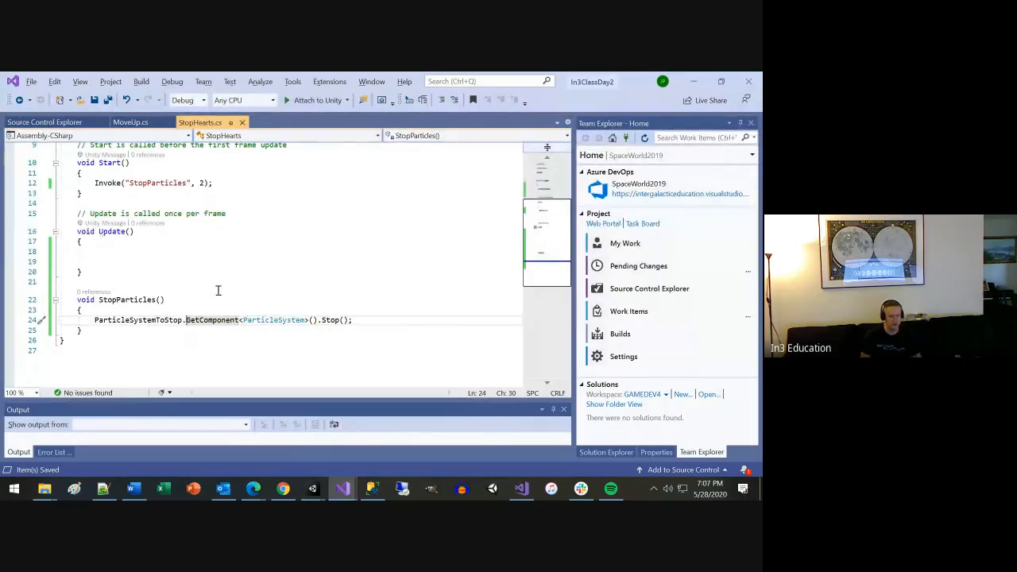
{"action": "left_click", "coordinate": [170, 260]}
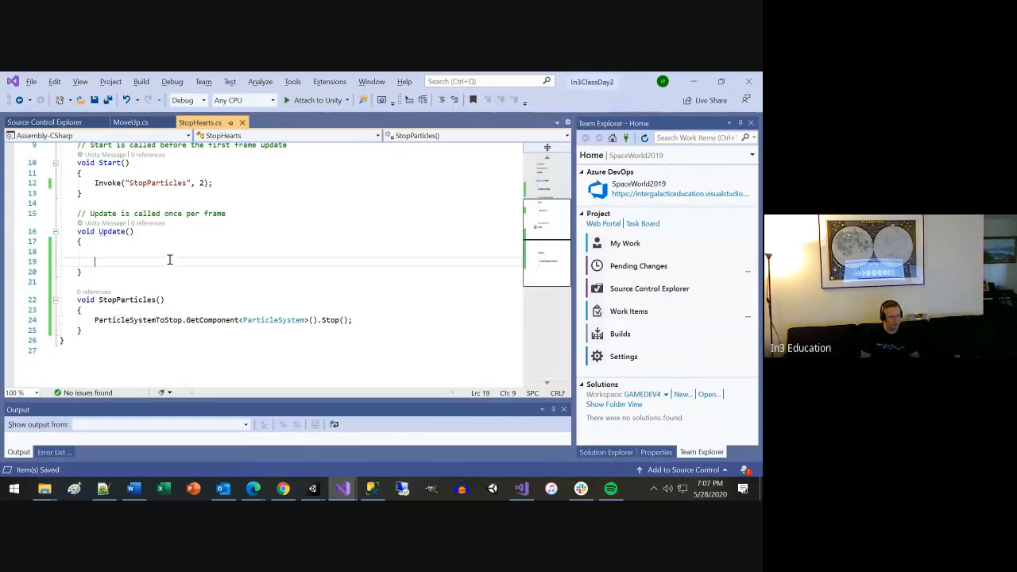
{"action": "type", "text": "Get"}
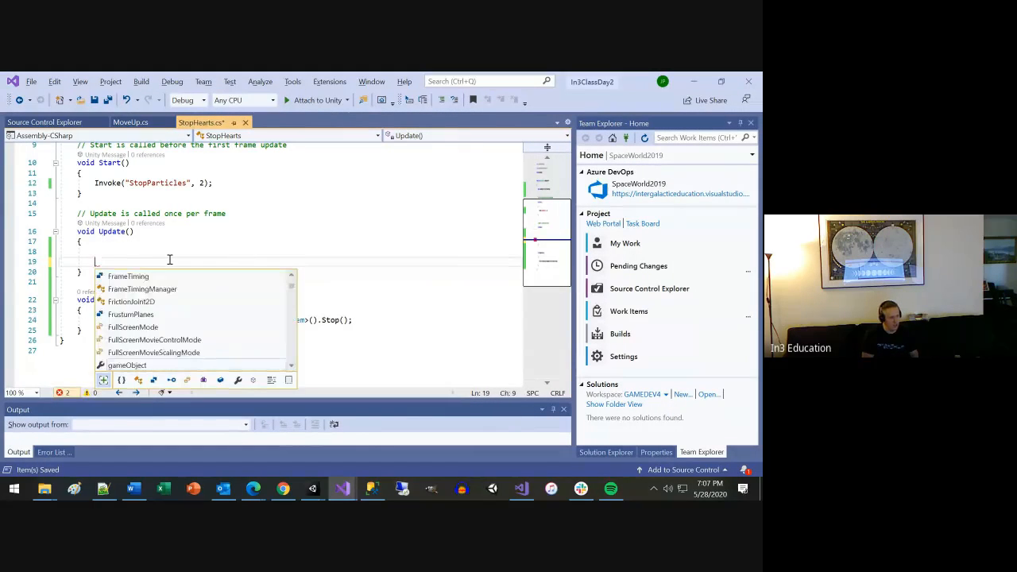
{"action": "key", "text": "BackSpace"}
{"action": "key", "text": "BackSpace"}
{"action": "key", "text": "BackSpace"}
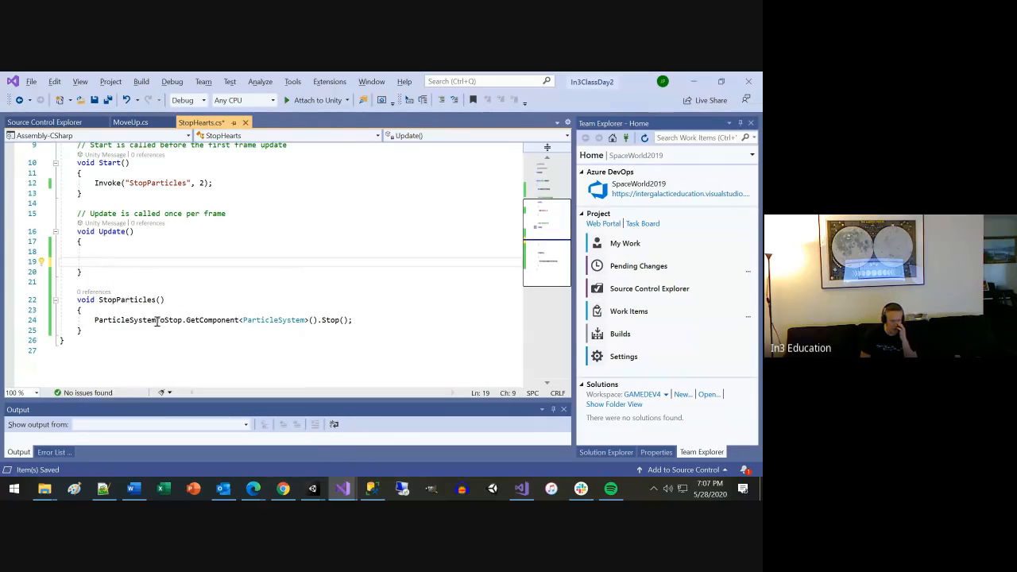
Change the type of the public ParticleSystemToStop field from GameObject to ParticleSystem and save the script.
{"action": "left_click", "coordinate": [157, 320]}
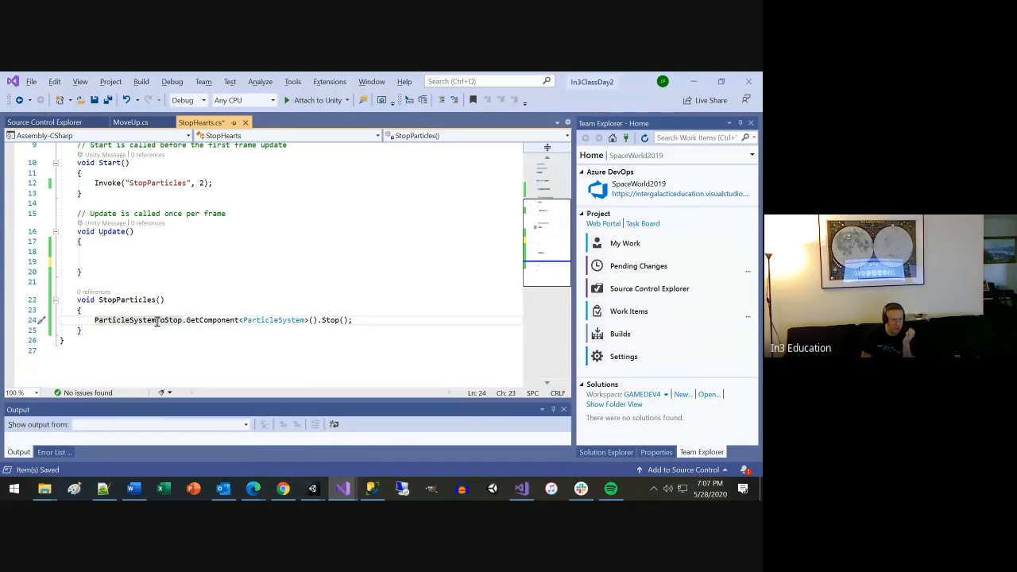
{"action": "scroll", "coordinate": [157, 320], "scroll_direction": "up", "scroll_amount": 1}
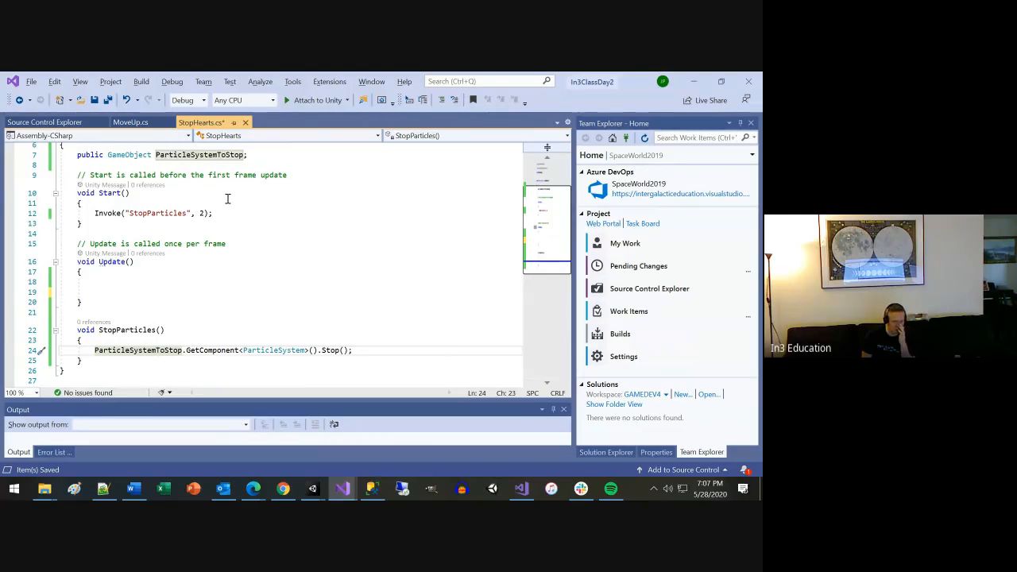
{"action": "double_click", "coordinate": [143, 156]}
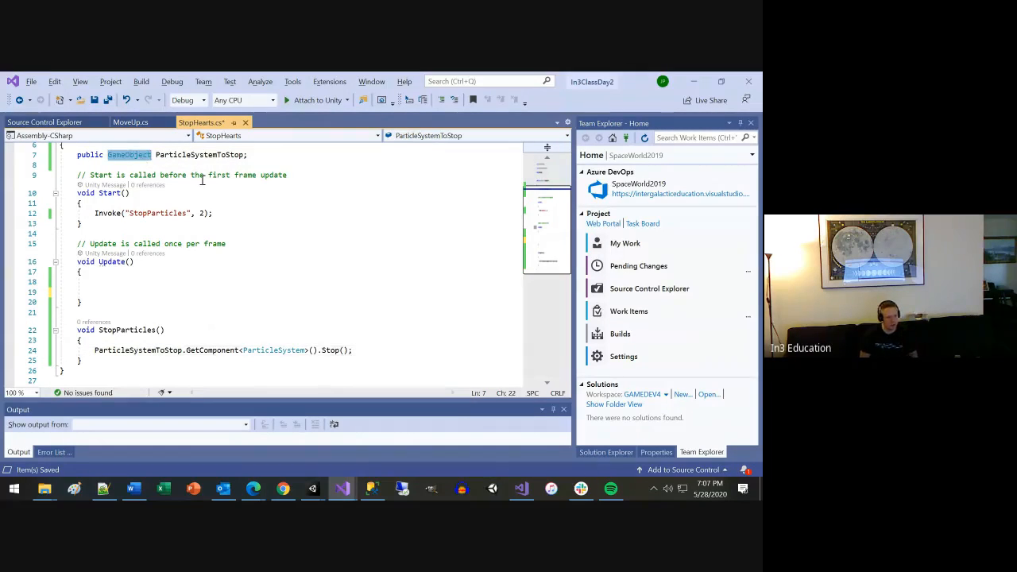
{"action": "type", "text": "ParticleSystem"}
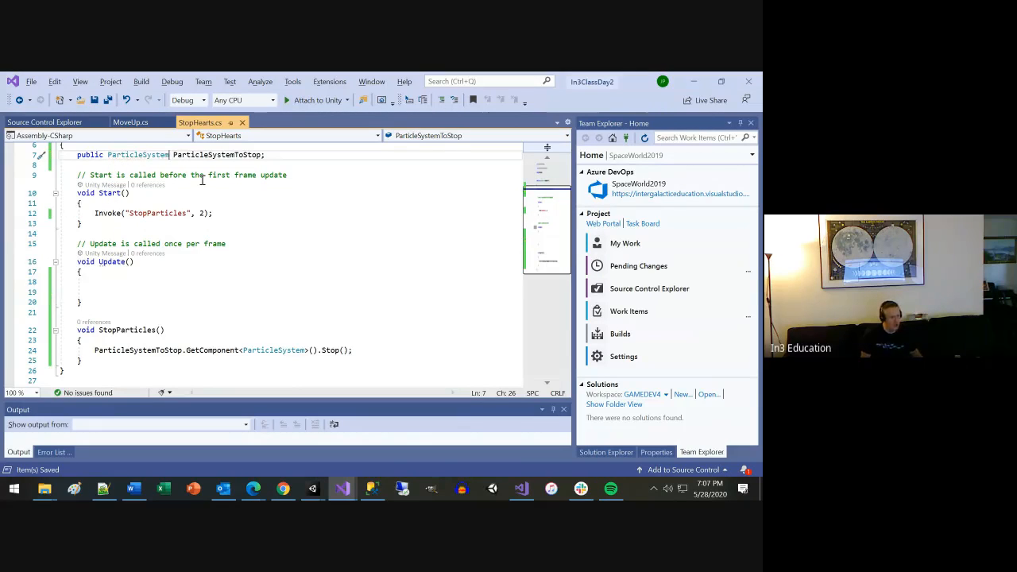
Return to Unity and reassign Lights to Particle System To Stop in the Stop Hearts component of Hearts.
{"action": "left_click", "coordinate": [693, 81]}
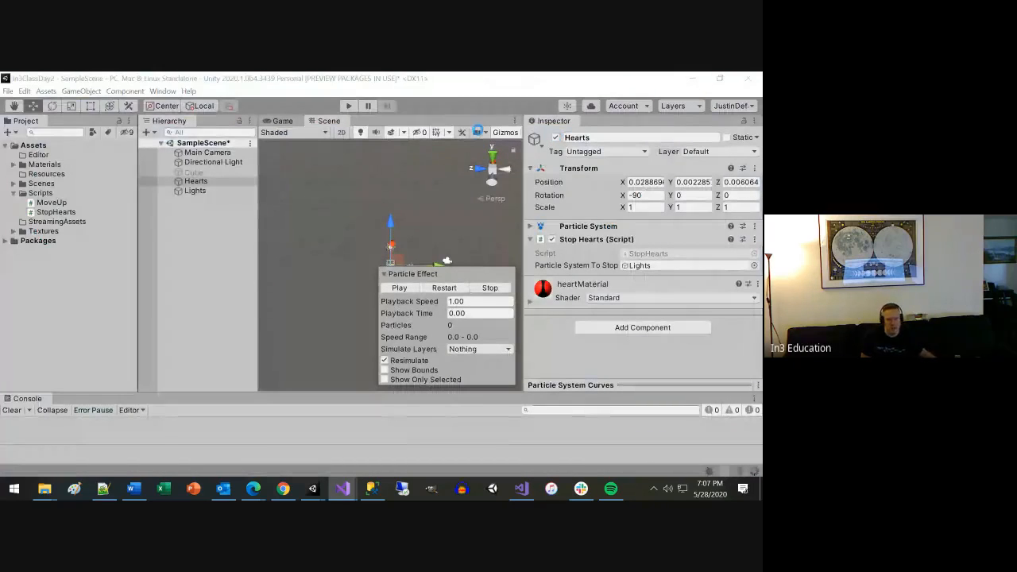
{"action": "left_click", "coordinate": [651, 264]}
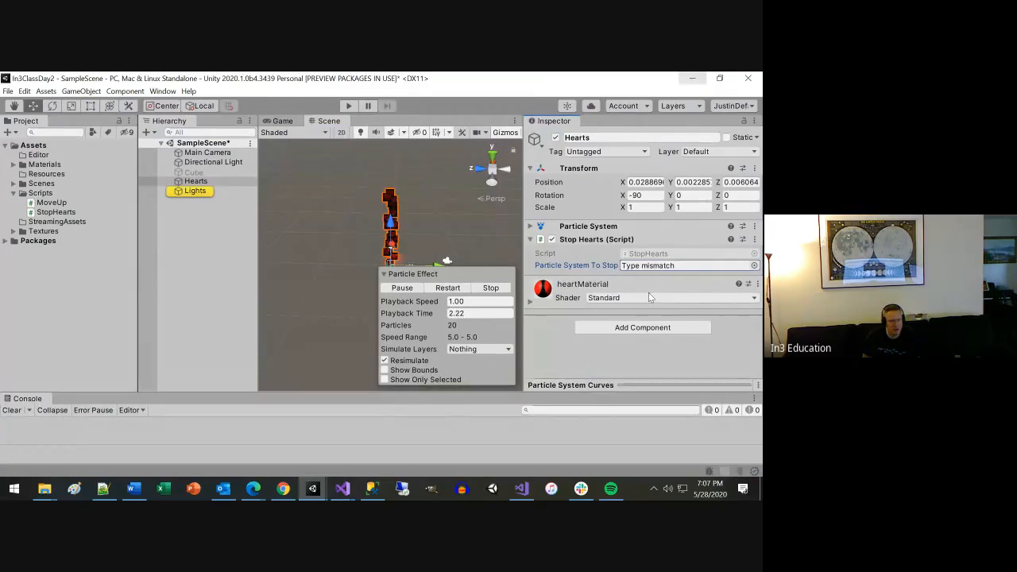
{"action": "left_click", "coordinate": [220, 181]}
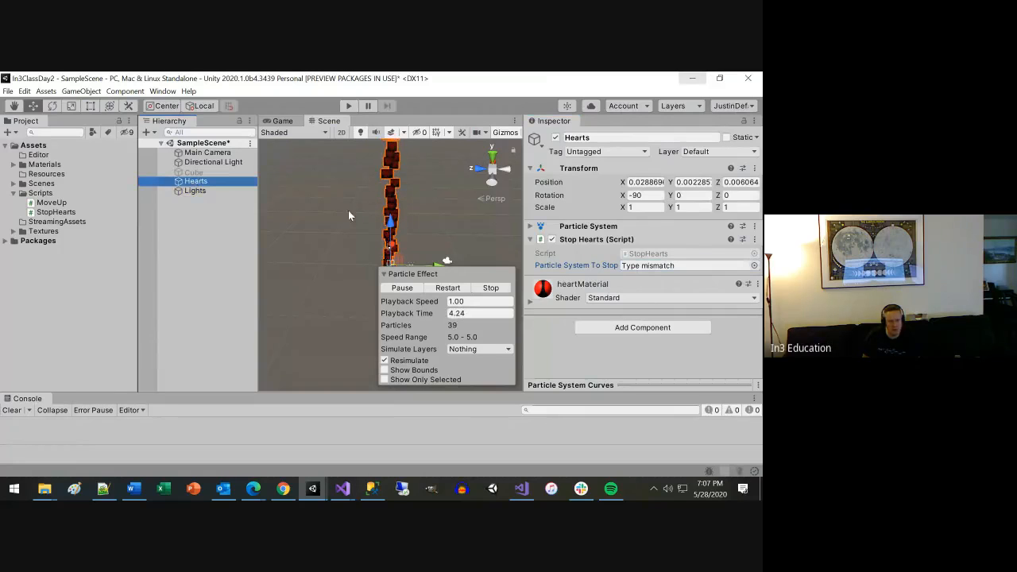
{"action": "left_click", "coordinate": [203, 194]}
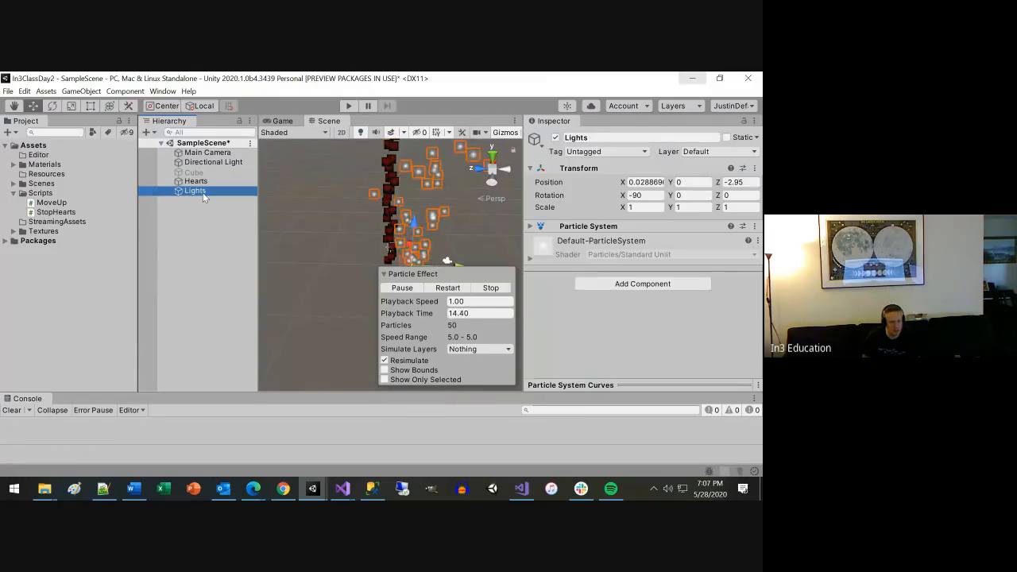
{"action": "left_click", "coordinate": [203, 183]}
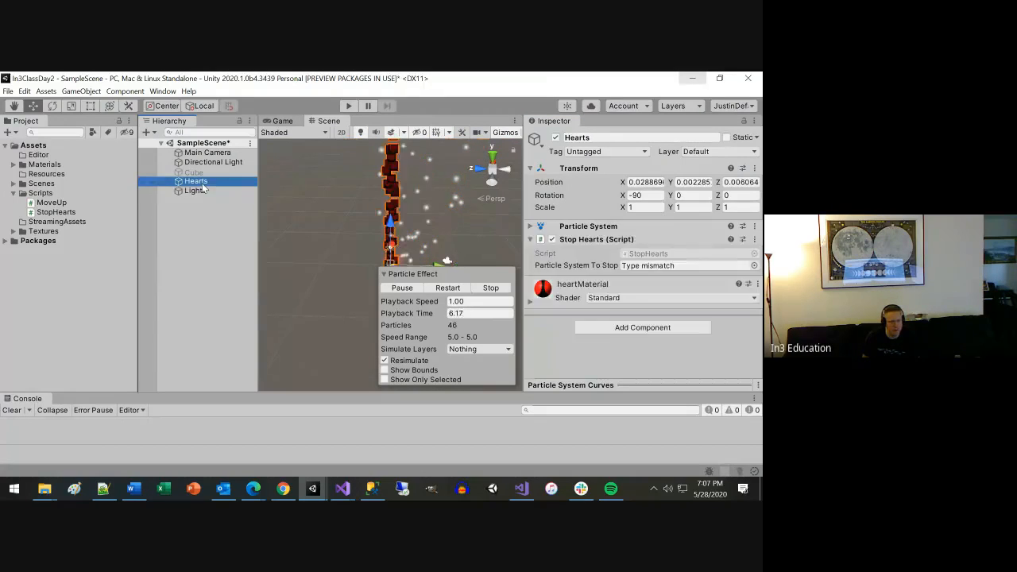
{"action": "left_click_drag", "start_coordinate": [182, 191], "coordinate": [638, 266]}
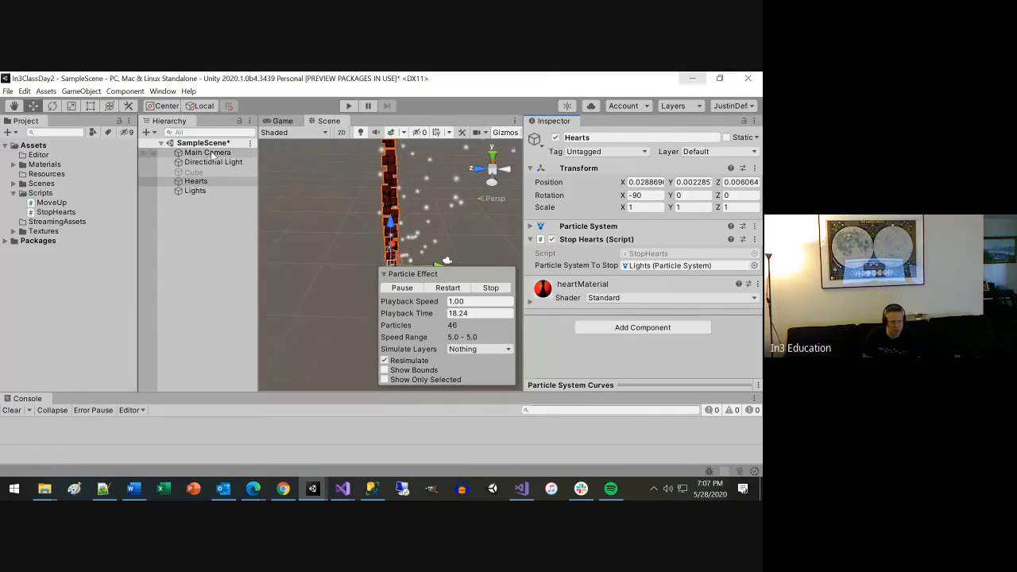
Try to assign Main Camera to Particle System To Stop, and add a Particle System component to Main Camera.
{"action": "left_click_drag", "start_coordinate": [213, 155], "coordinate": [637, 274]}
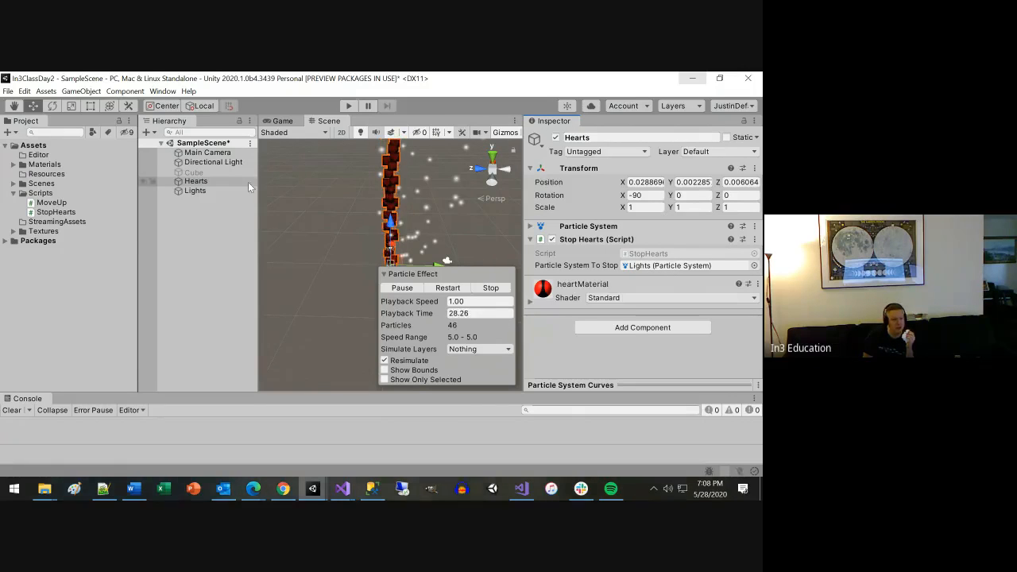
{"action": "left_click", "coordinate": [210, 153]}
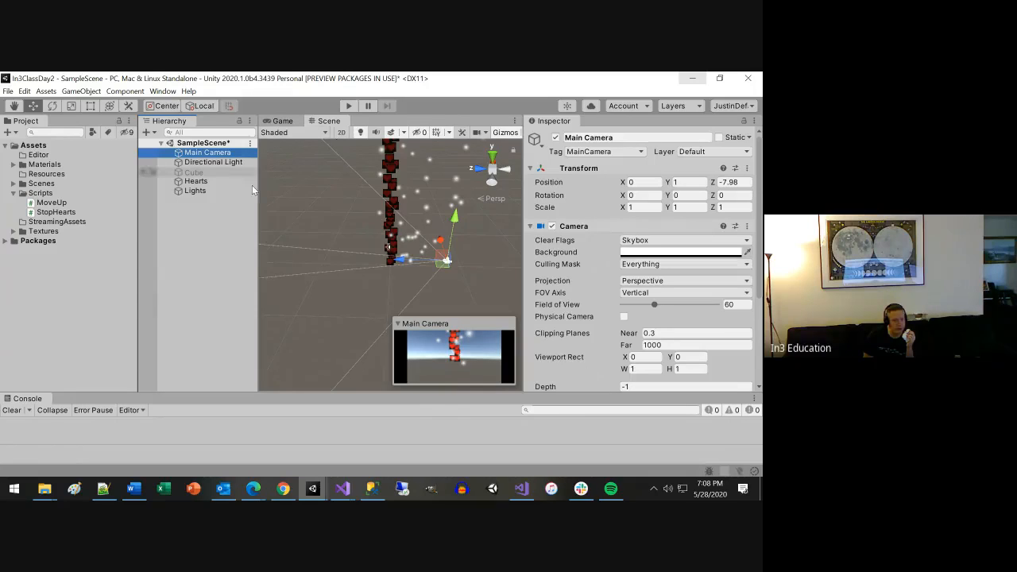
{"action": "left_click", "coordinate": [546, 228]}
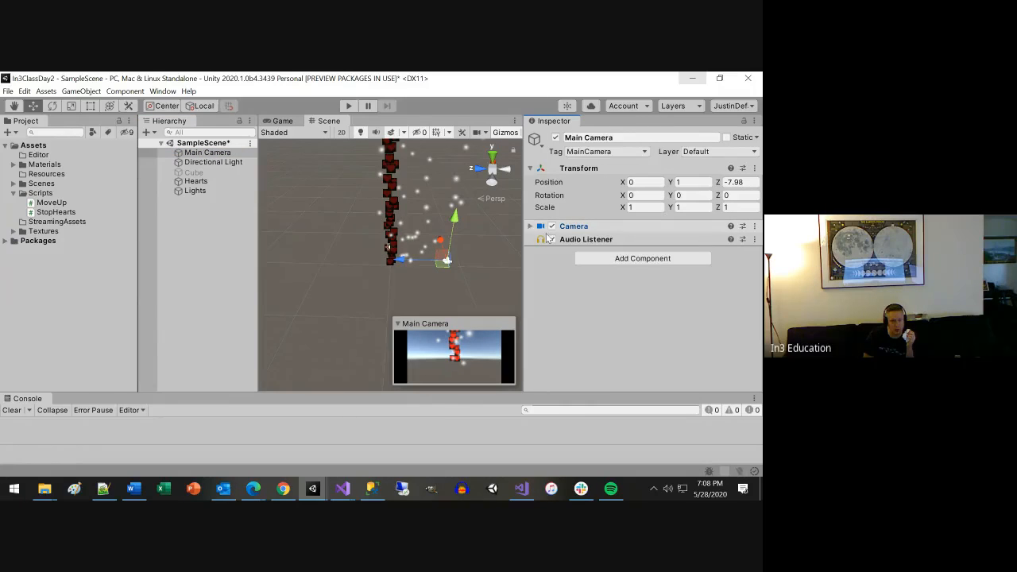
{"action": "left_click", "coordinate": [623, 259]}
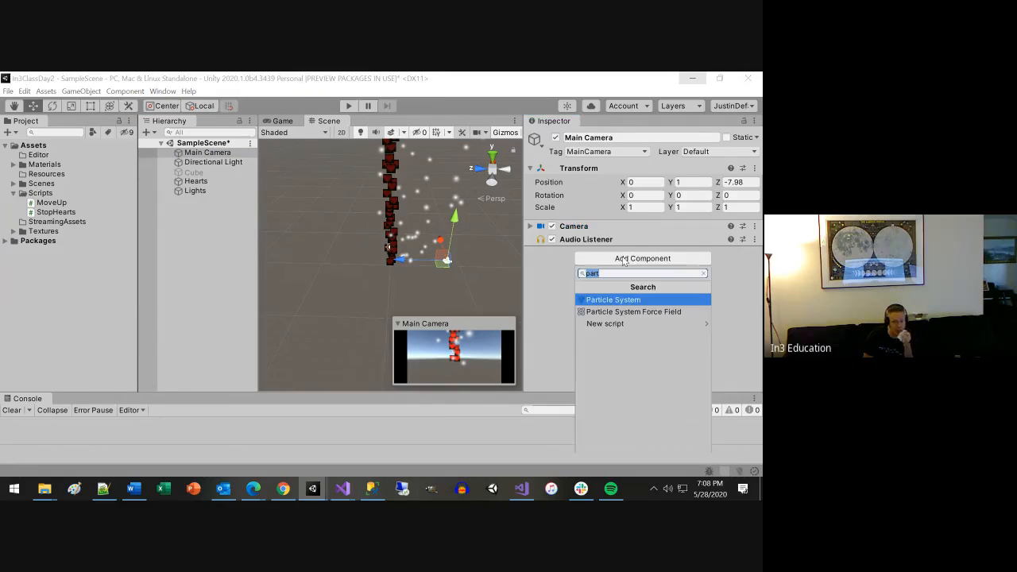
{"action": "left_click", "coordinate": [615, 301]}
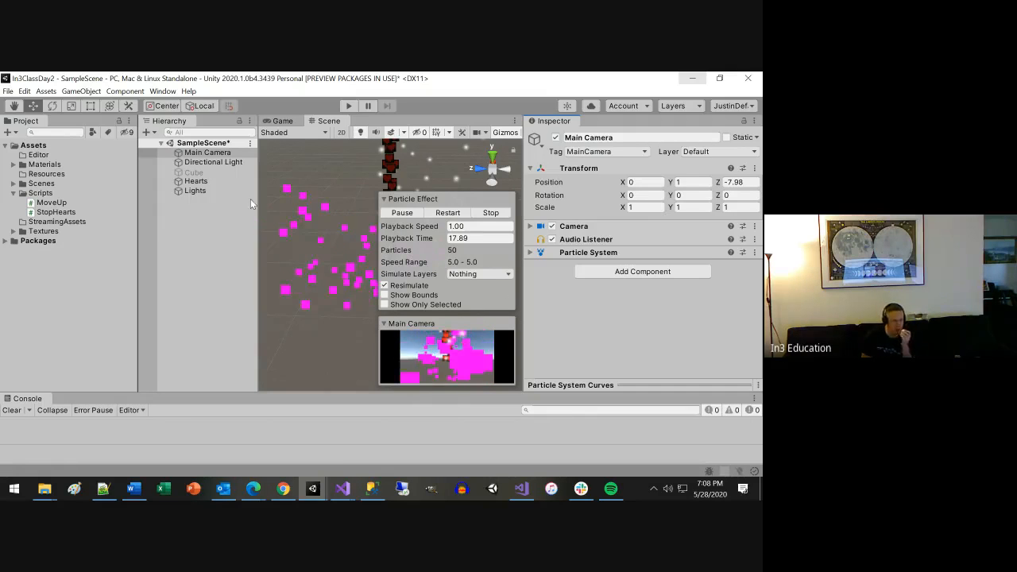
Assign Main Camera to Particle System To Stop in the Stop Hearts component of Hearts and run the scene.
{"action": "left_click", "coordinate": [205, 181]}
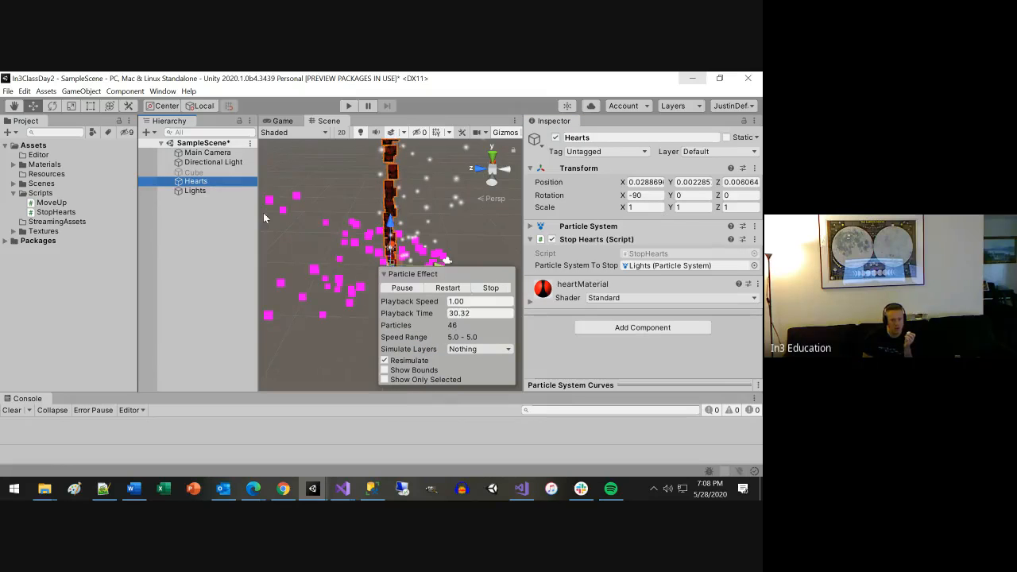
{"action": "left_click_drag", "start_coordinate": [216, 156], "coordinate": [639, 270]}
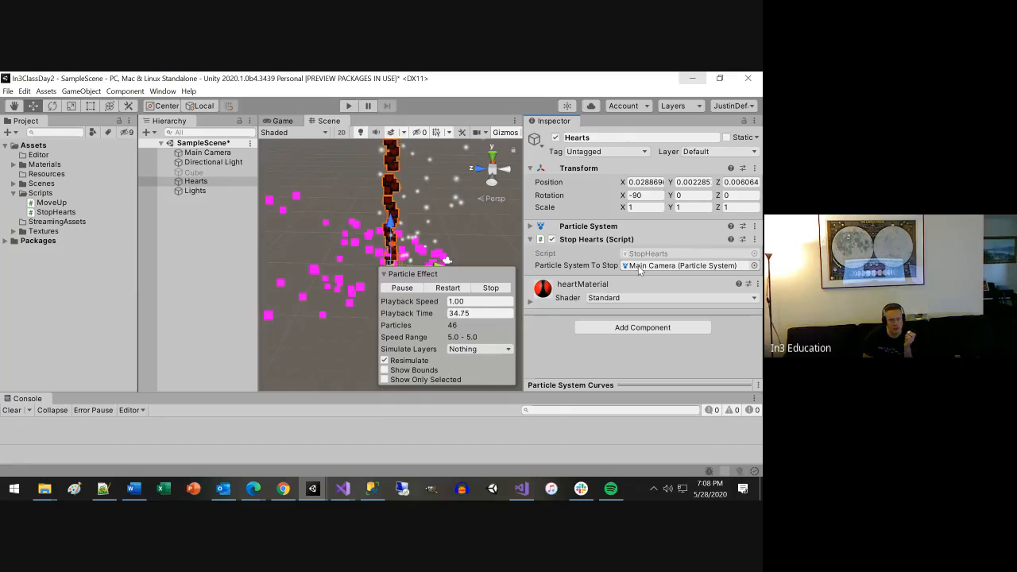
{"action": "left_click", "coordinate": [346, 106]}
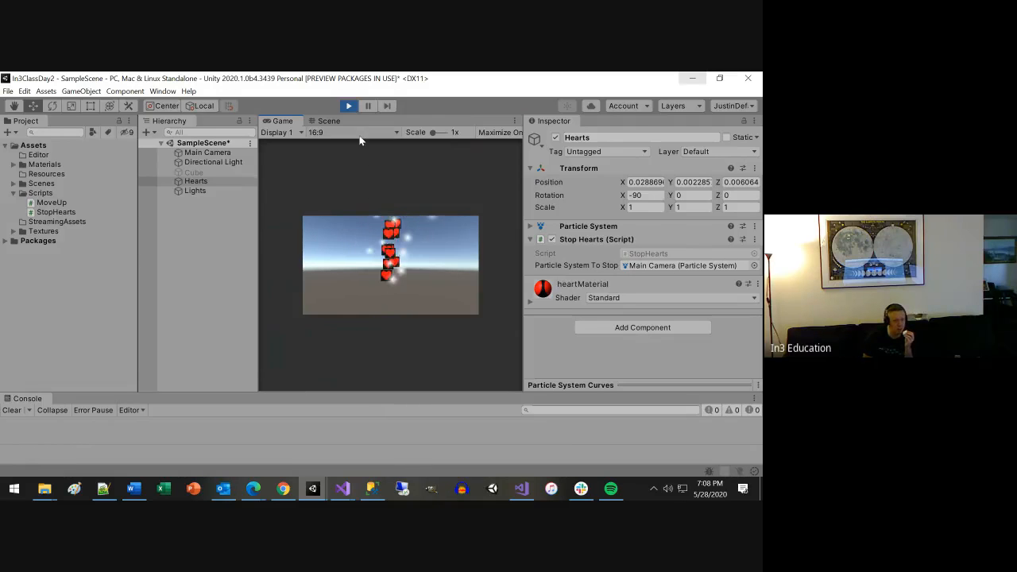
Stop the running scene and remove the Particle System component from Main Camera.
{"action": "left_click", "coordinate": [348, 105]}
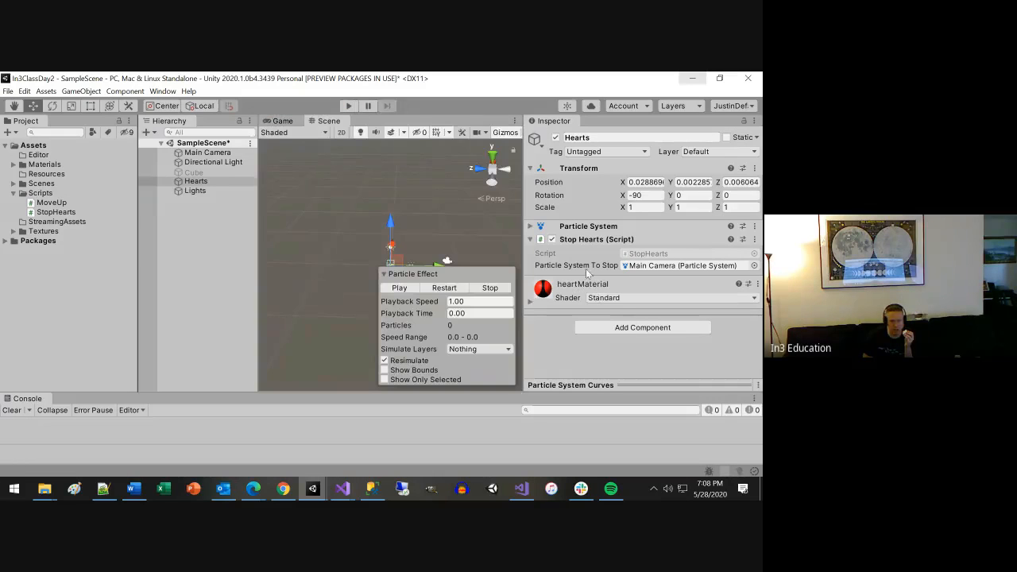
{"action": "left_click", "coordinate": [207, 152]}
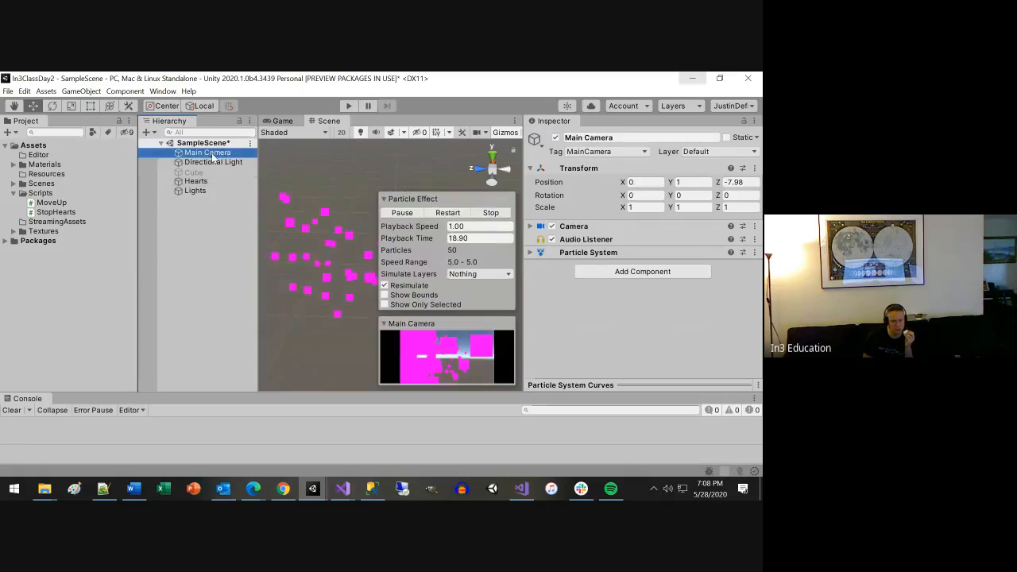
{"action": "left_click", "coordinate": [754, 252]}
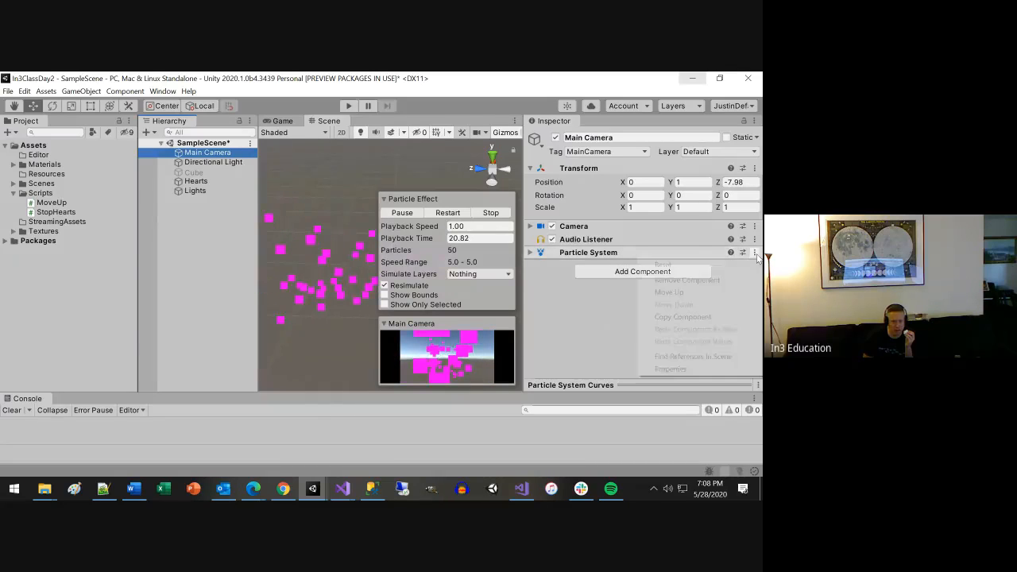
{"action": "left_click", "coordinate": [687, 280]}
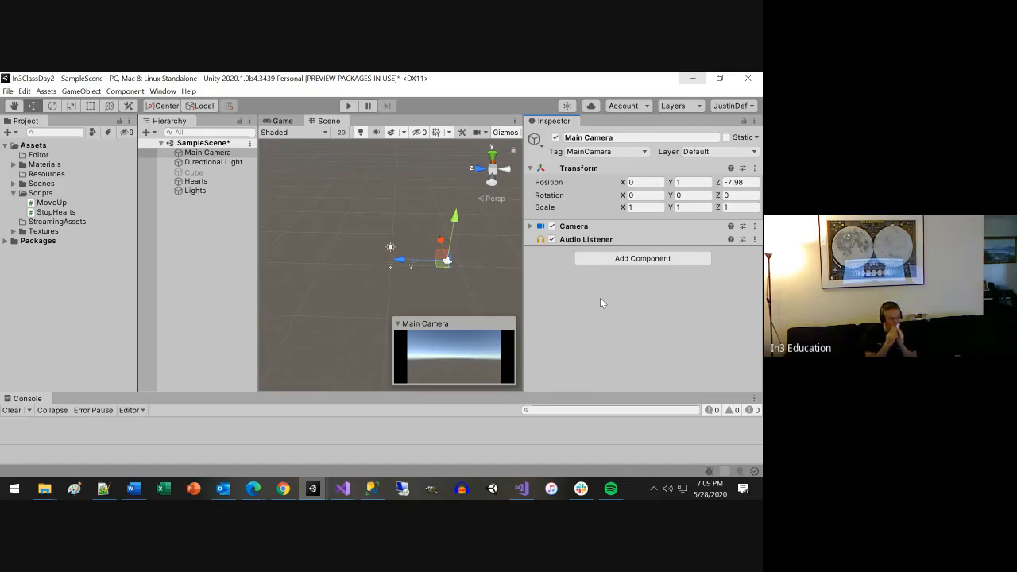
Examine the components of Hearts and Lights, including the Particle System To Stop reference on Hearts.
{"action": "left_click", "coordinate": [205, 182]}
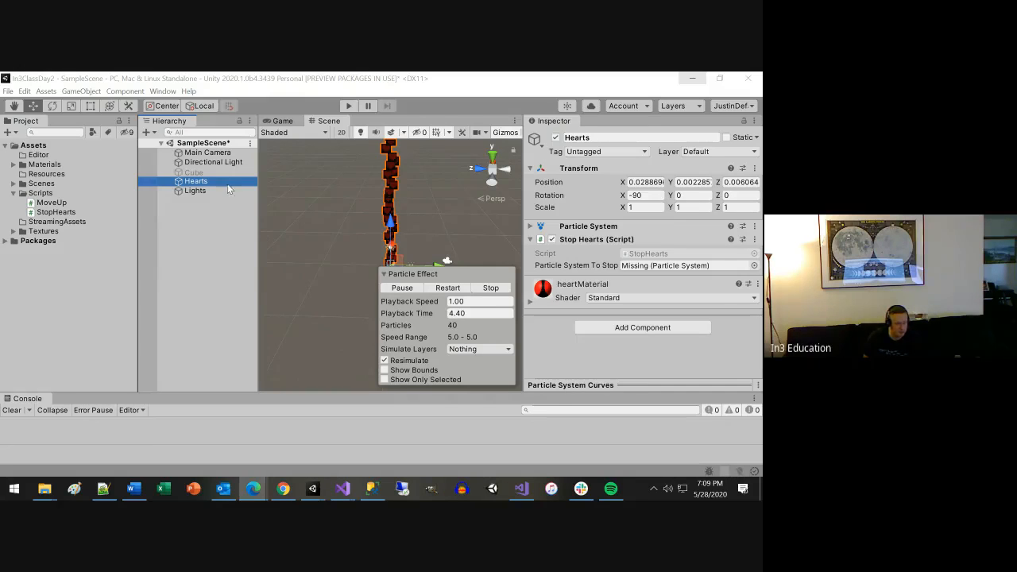
{"action": "left_click", "coordinate": [191, 191]}
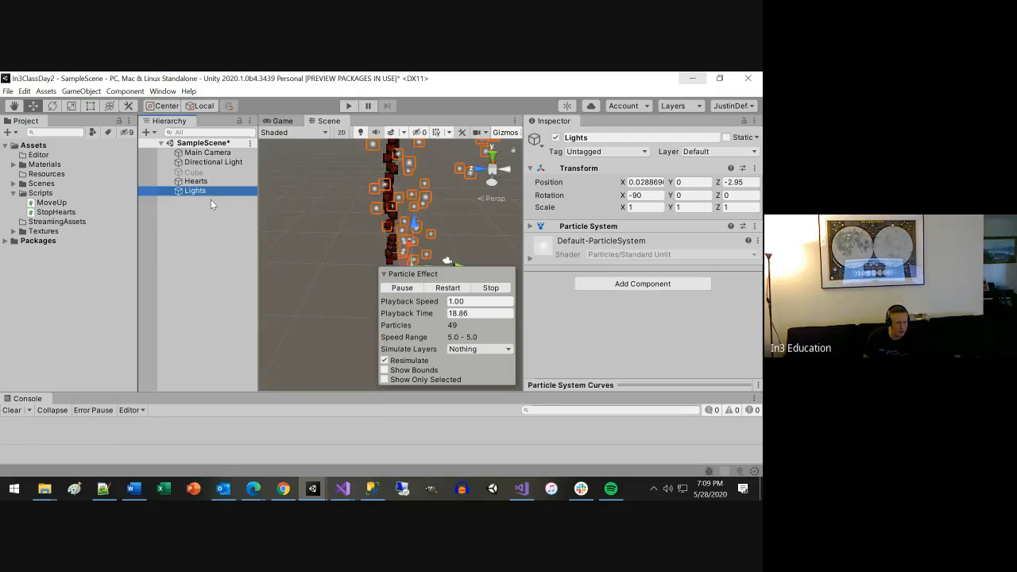
{"action": "left_click", "coordinate": [206, 182]}
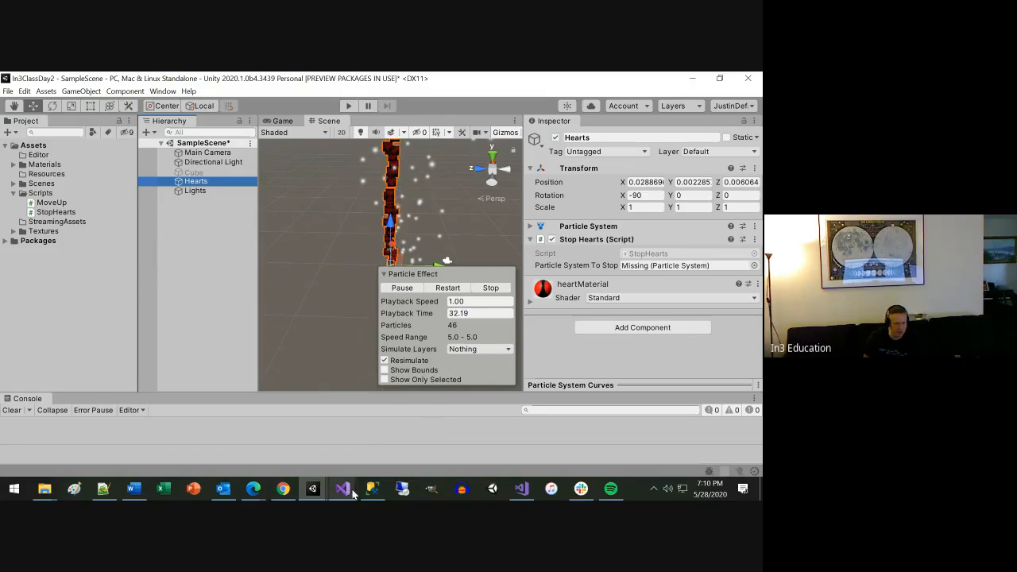
Switch to StopHearts.cs in Visual Studio and replace the statement inside StopParticles with a GameObject.Find("Lights") lookup.
{"action": "mouse_move", "coordinate": [344, 493]}
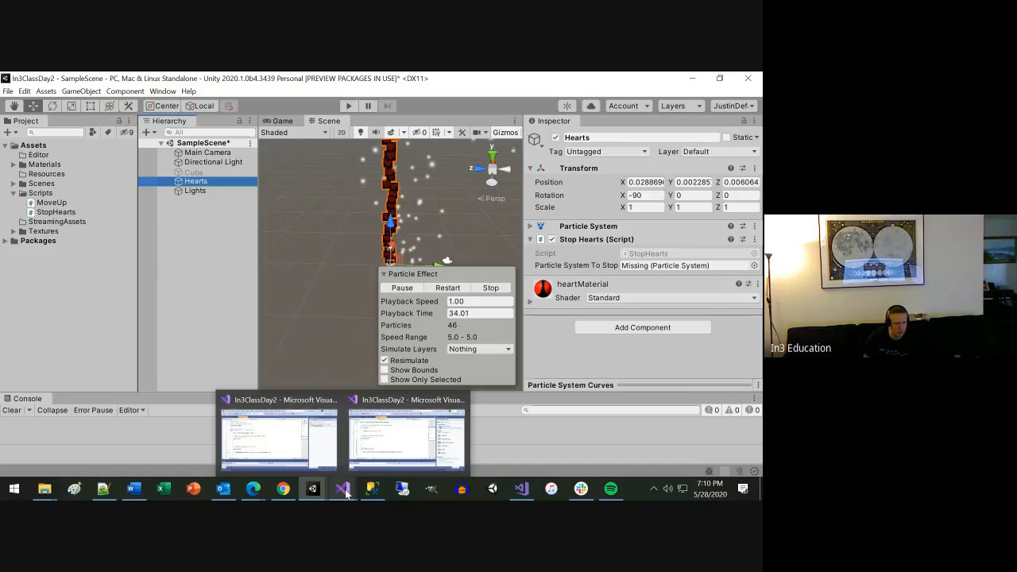
{"action": "left_click", "coordinate": [392, 429]}
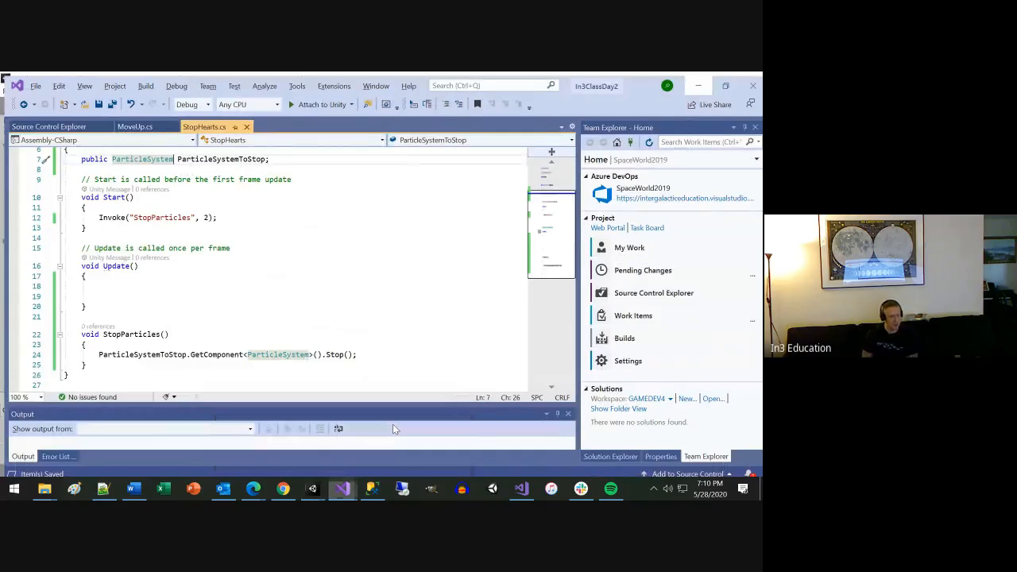
{"action": "key", "text": "shift+Home"}
{"action": "key", "text": "BackSpace"}
{"action": "type", "text": "Gam"}
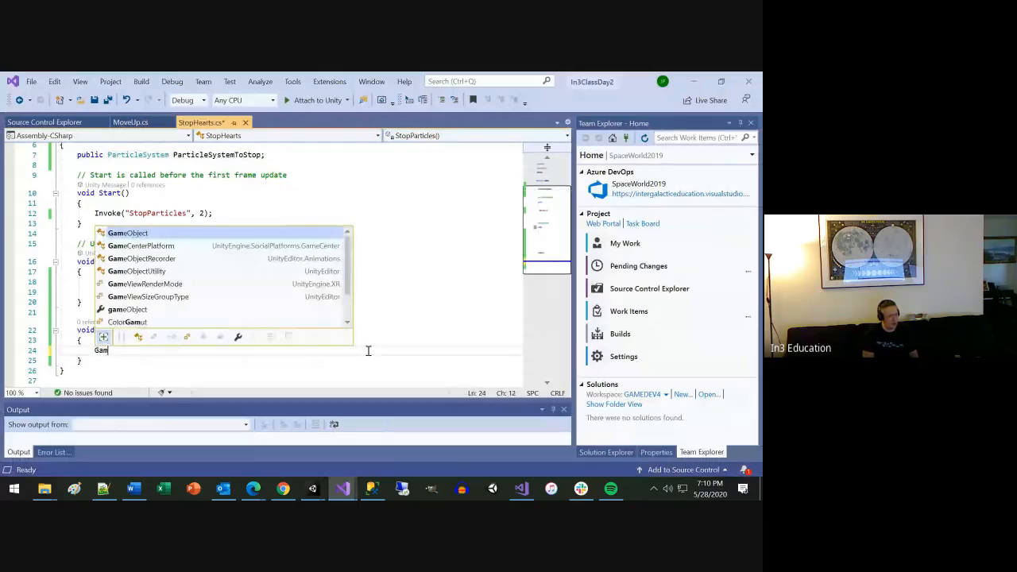
{"action": "type", "text": "eObject.Find"}
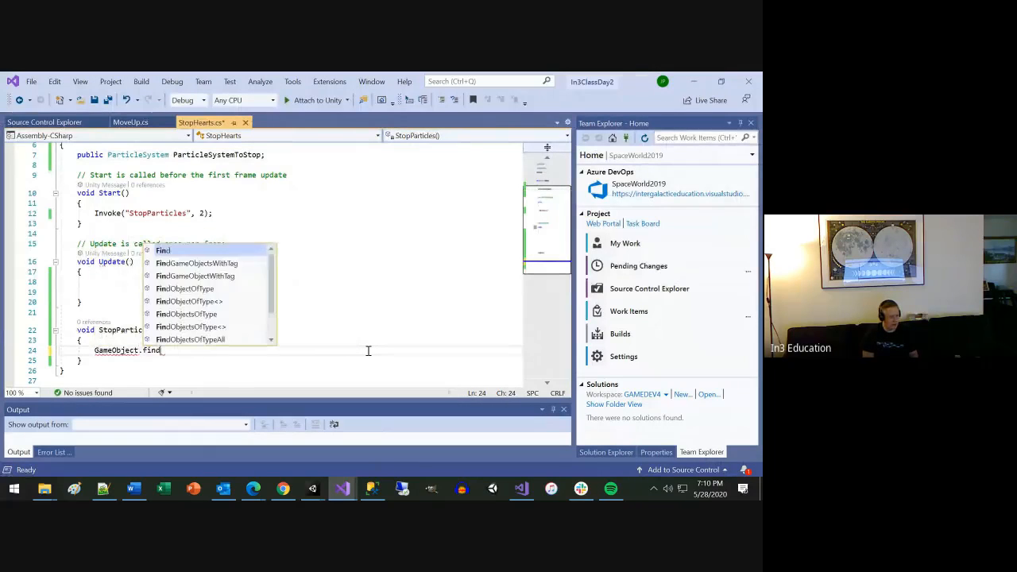
{"action": "key", "text": "Escape"}
{"action": "type", "text": "("}
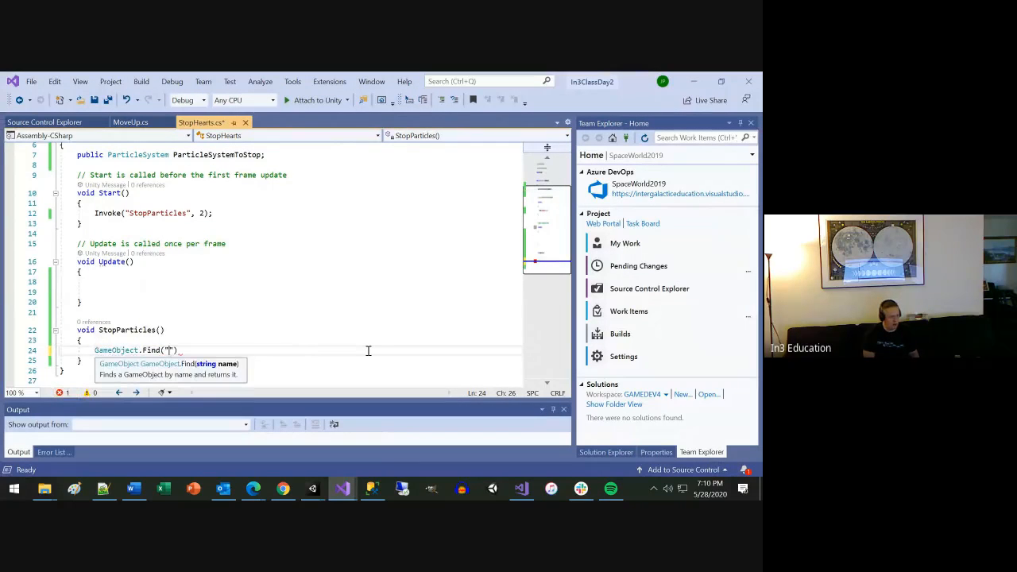
{"action": "type", "text": "\"Lights\")."}
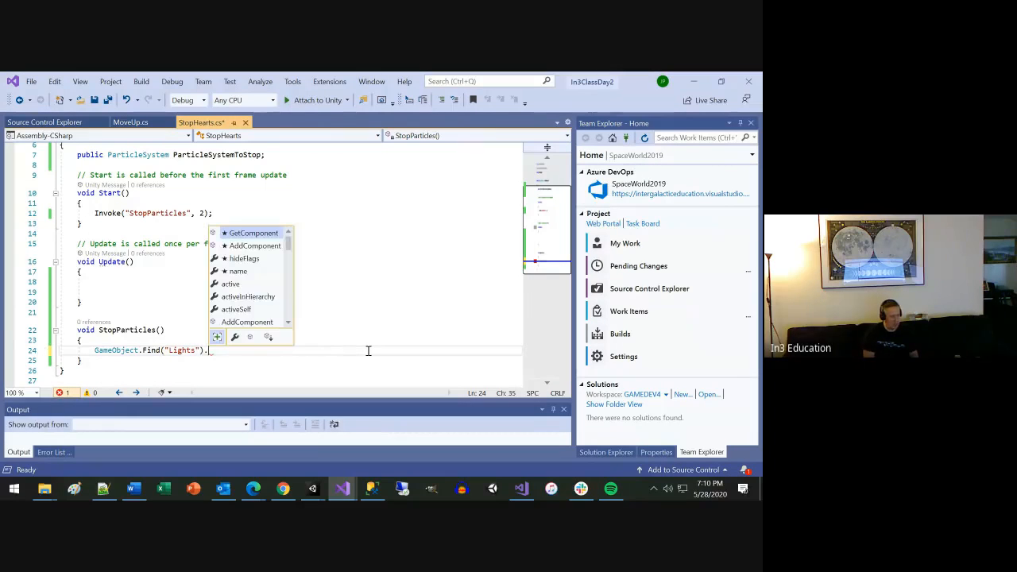
Complete the Lights lookup with .GetComponent<ParticleSystem>().Stop(); and save the script.
{"action": "key", "text": "Tab"}
{"action": "type", "text": "<"}
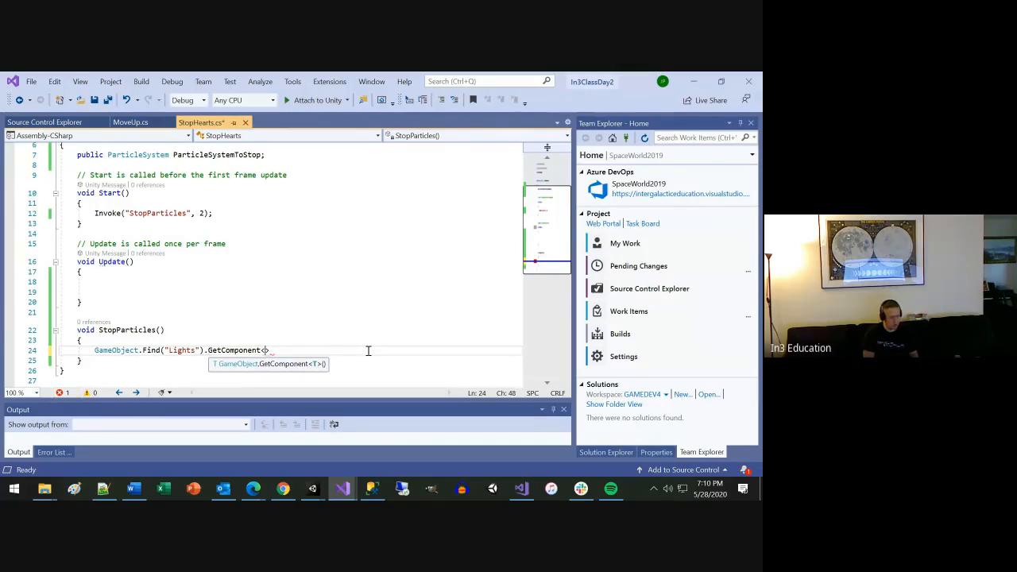
{"action": "type", "text": "Part"}
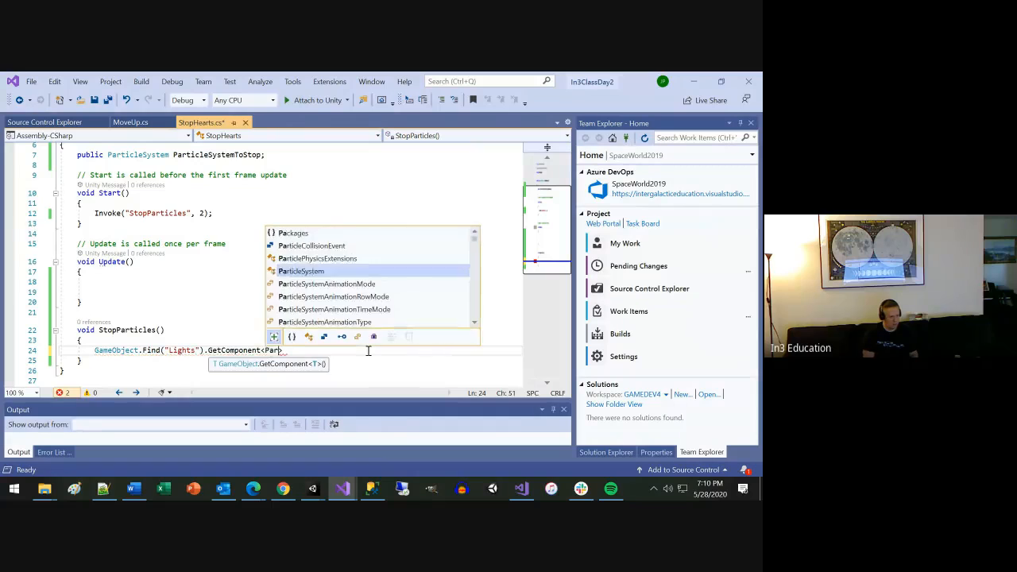
{"action": "key", "text": "Tab"}
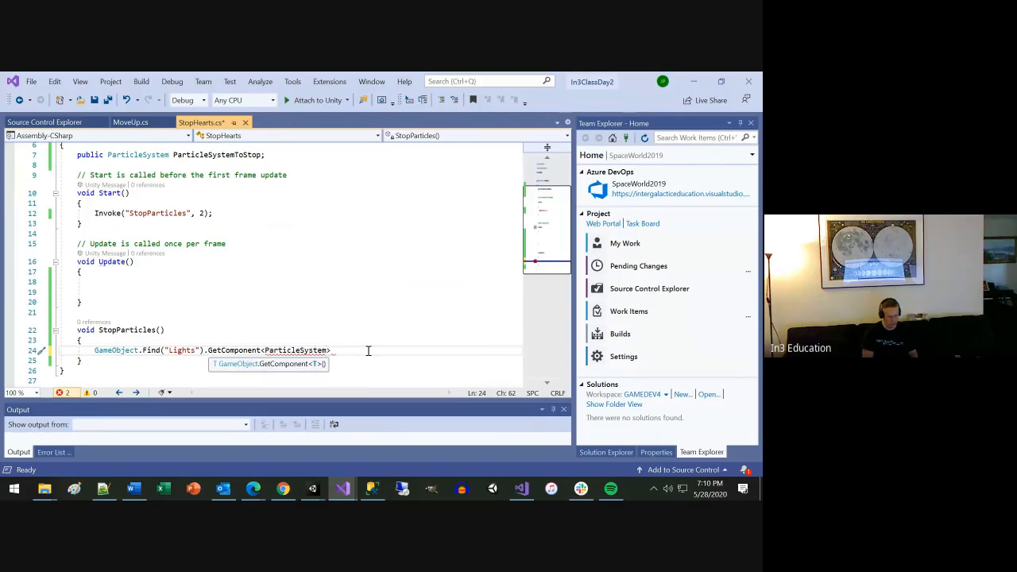
{"action": "type", "text": ">"}
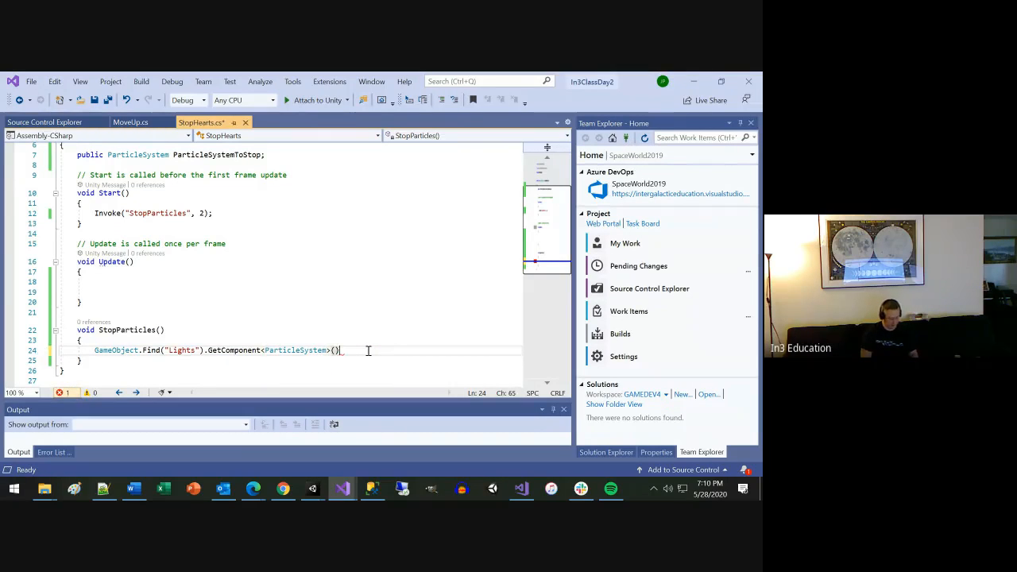
{"action": "type", "text": "().startColor"}
{"action": "double_click", "coordinate": [367, 350]}
{"action": "key", "text": "BackSpace"}
{"action": "type", "text": "S"}
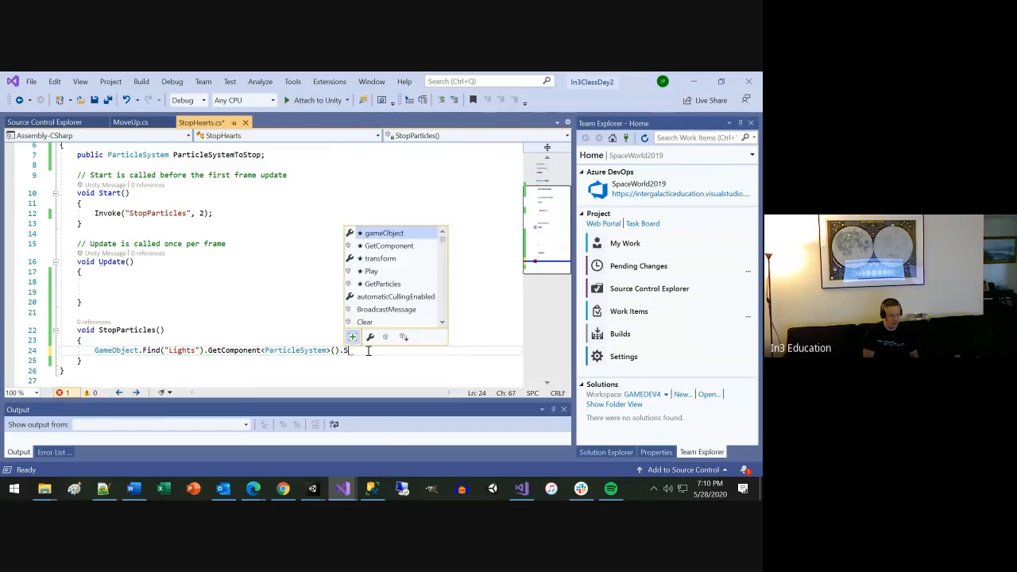
{"action": "type", "text": "top("}
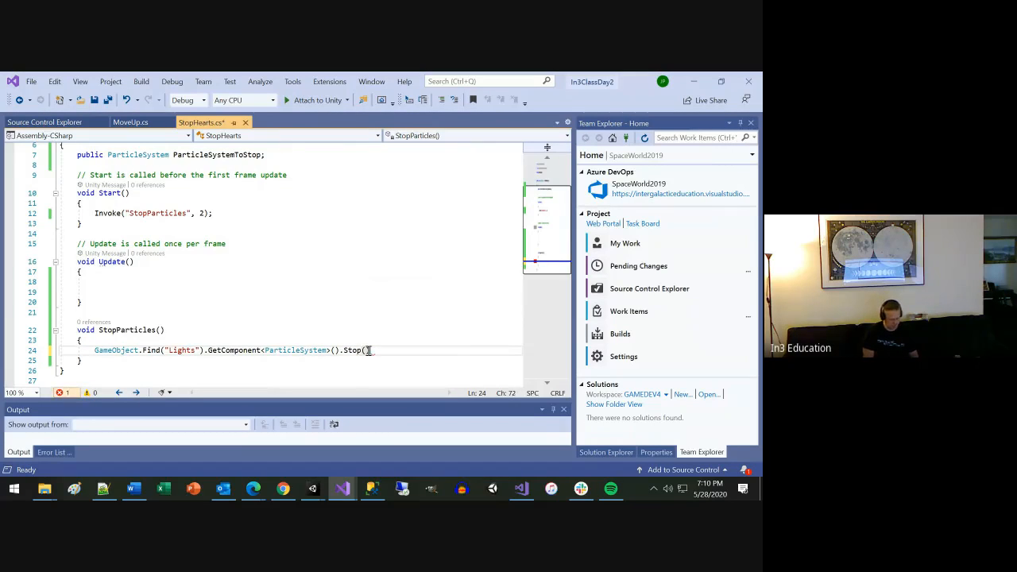
{"action": "key", "text": "ctrl+s"}
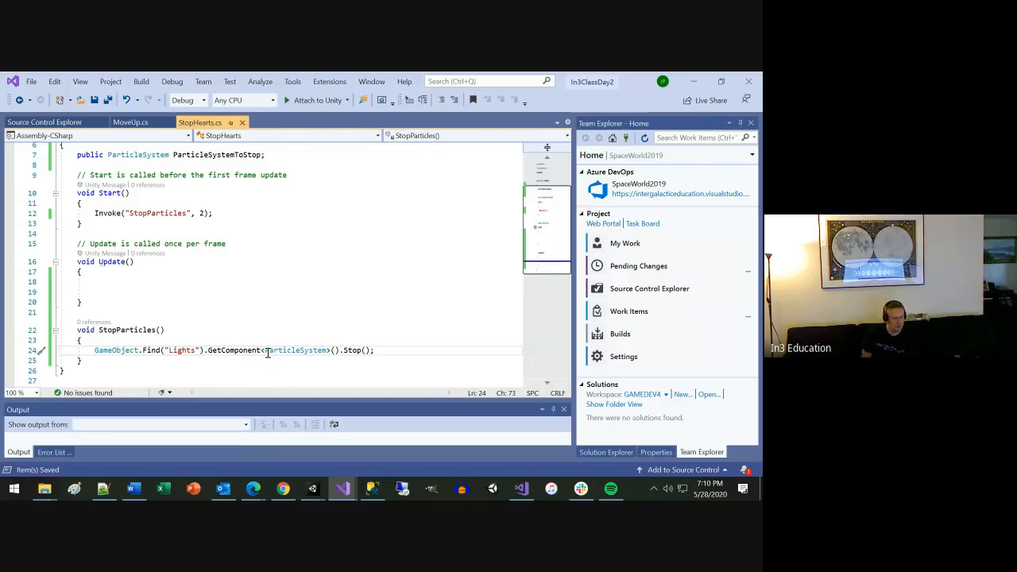
Return to Unity, select Lights, and run the scene briefly to test stopping its particles by name.
{"action": "left_click", "coordinate": [176, 350]}
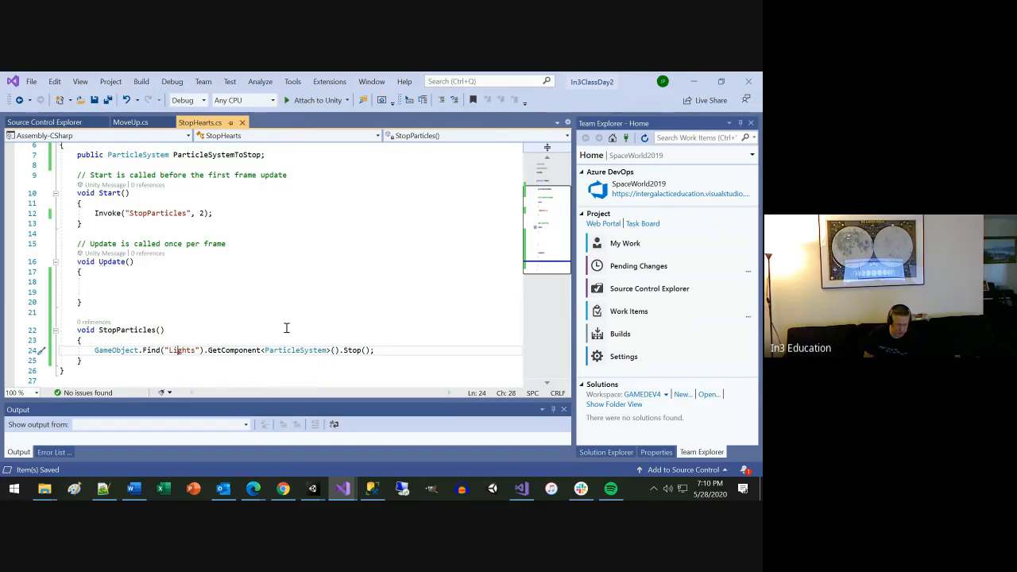
{"action": "left_click", "coordinate": [694, 81]}
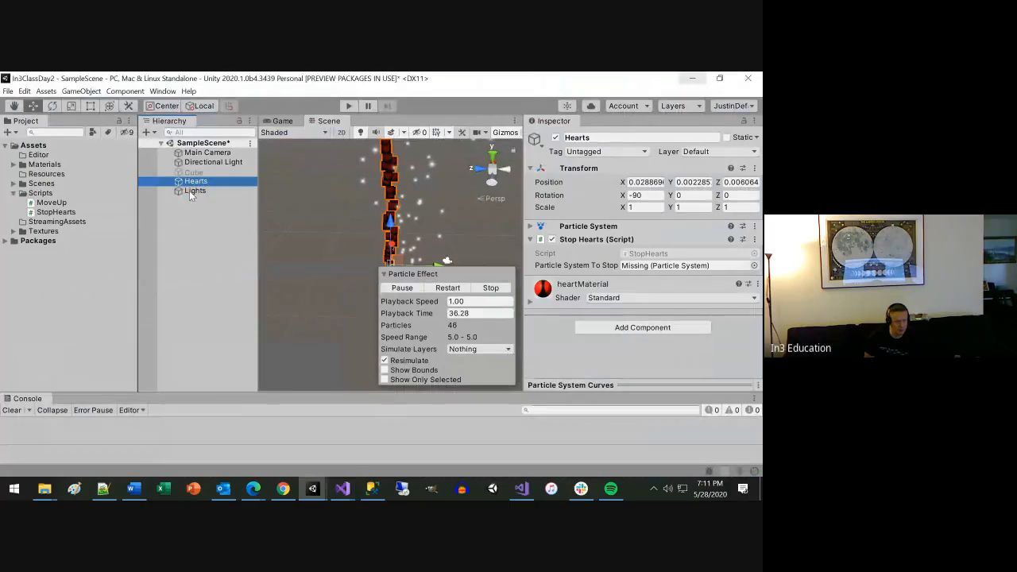
{"action": "left_click", "coordinate": [189, 196]}
{"action": "left_click", "coordinate": [190, 192]}
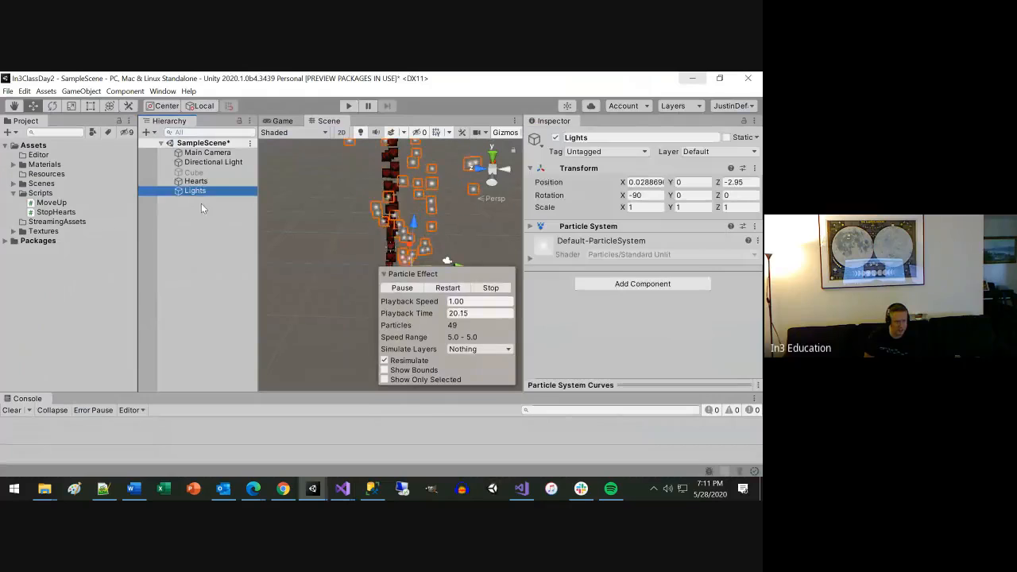
{"action": "left_click", "coordinate": [347, 107]}
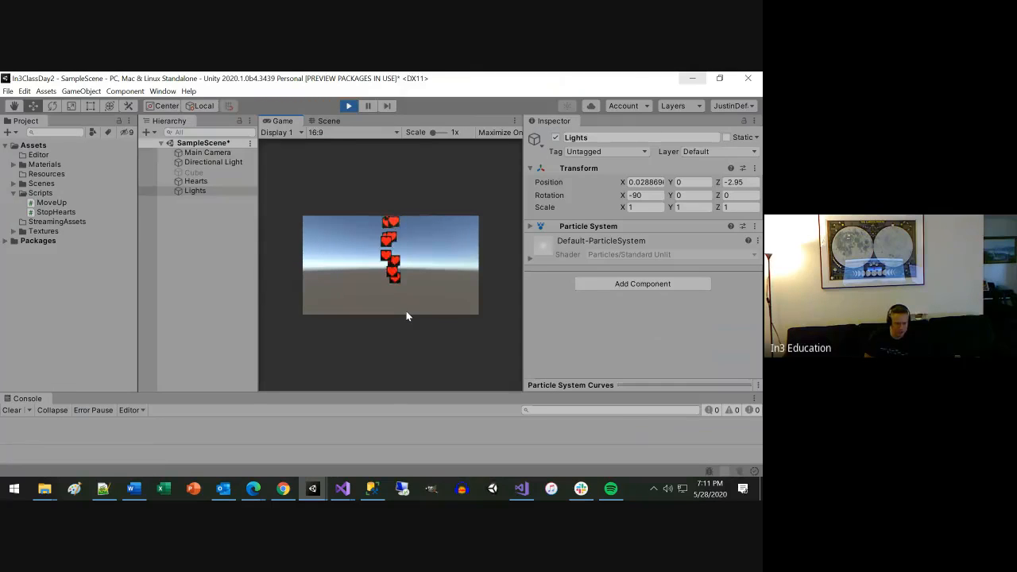
{"action": "left_click", "coordinate": [349, 106]}
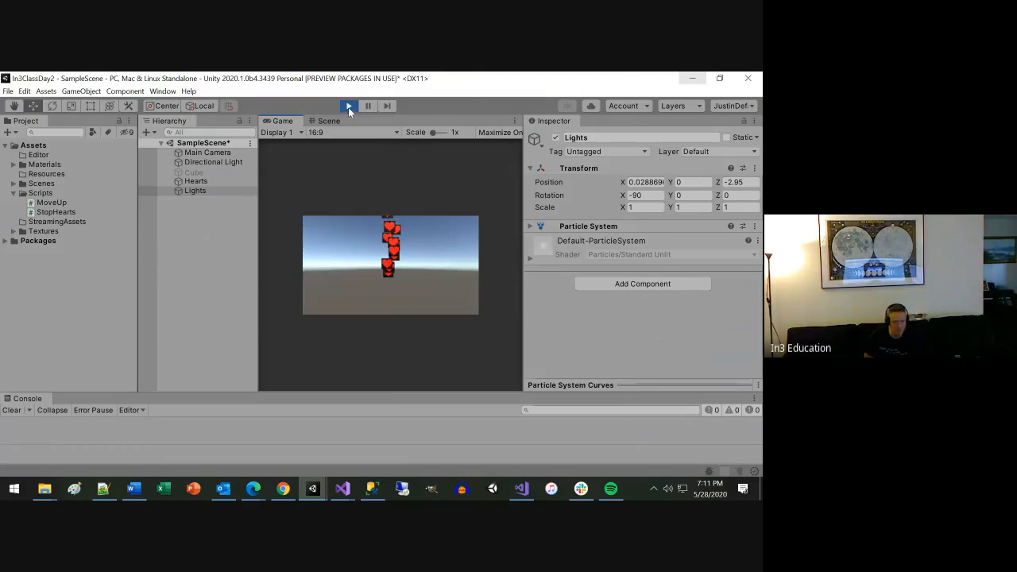
Review the GameObject.Find("Lights") part of StopParticles in Visual Studio and return to the SampleScene project in Unity.
{"action": "left_click", "coordinate": [698, 75]}
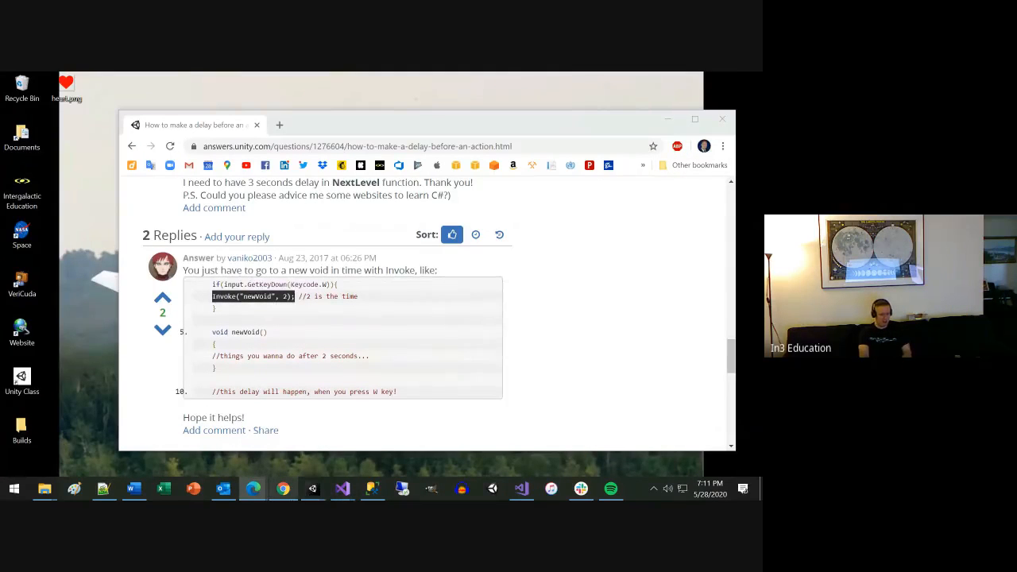
{"action": "left_click", "coordinate": [313, 489]}
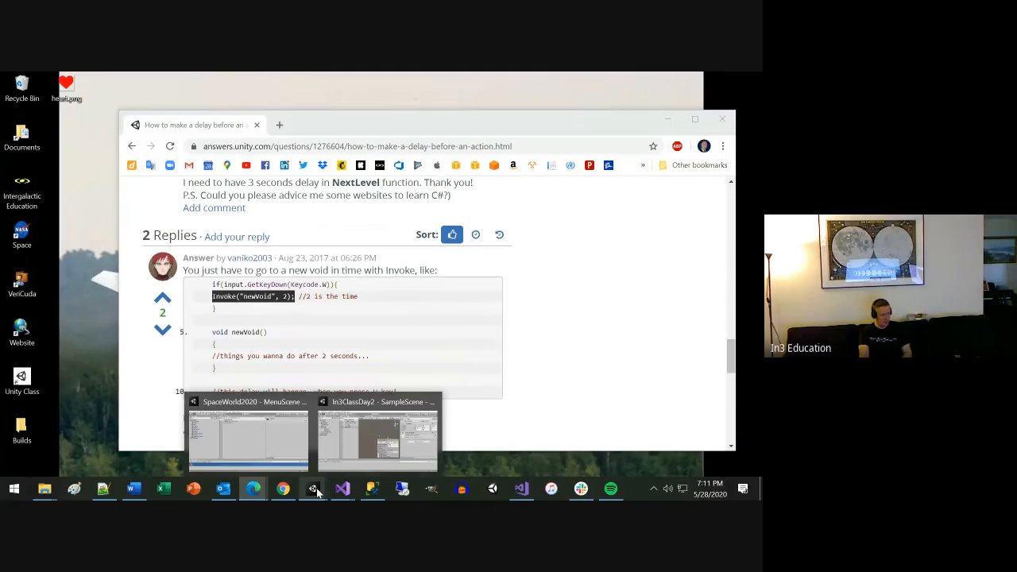
{"action": "mouse_move", "coordinate": [342, 488]}
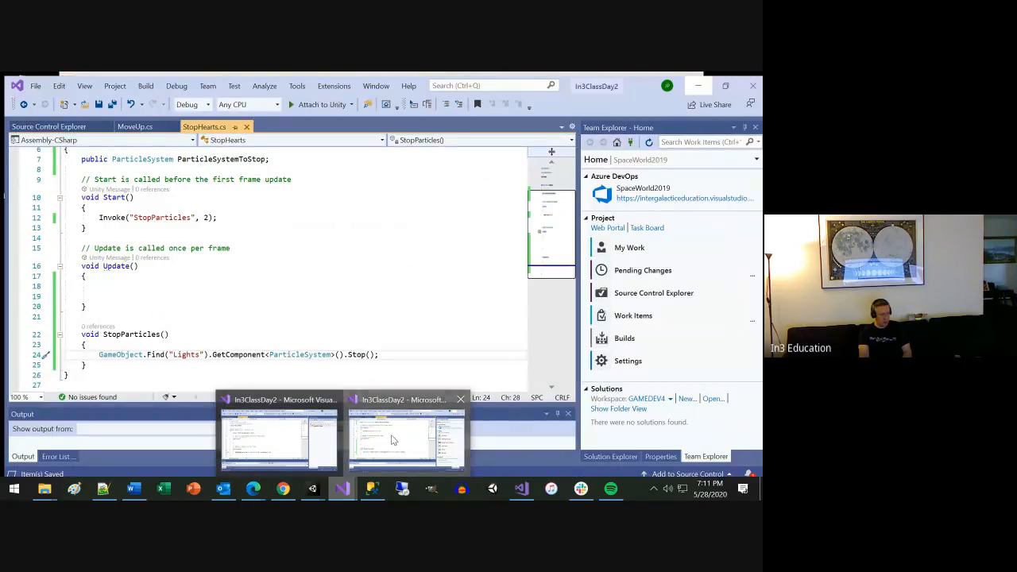
{"action": "left_click", "coordinate": [395, 444]}
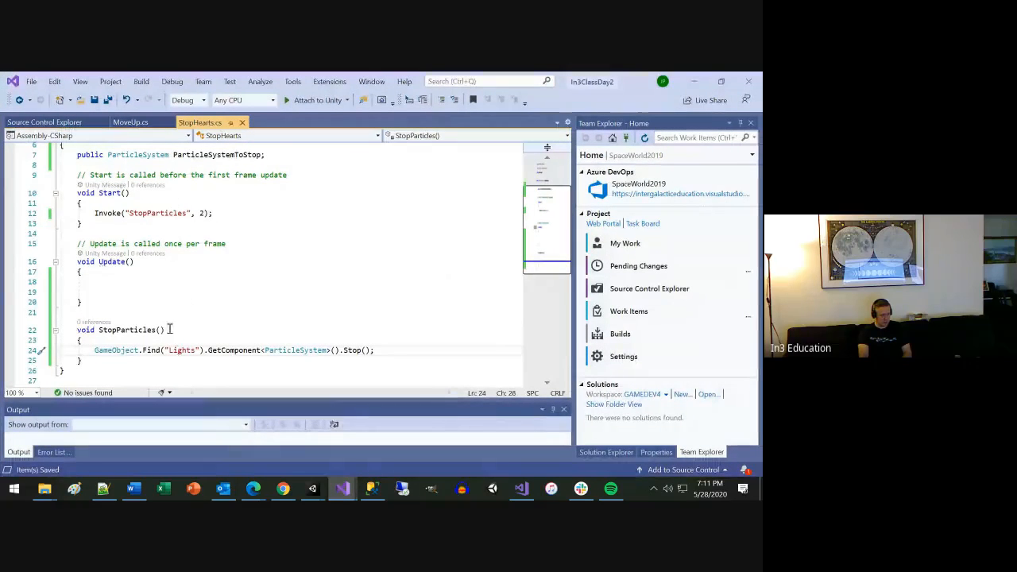
{"action": "left_click_drag", "start_coordinate": [94, 349], "coordinate": [201, 350]}
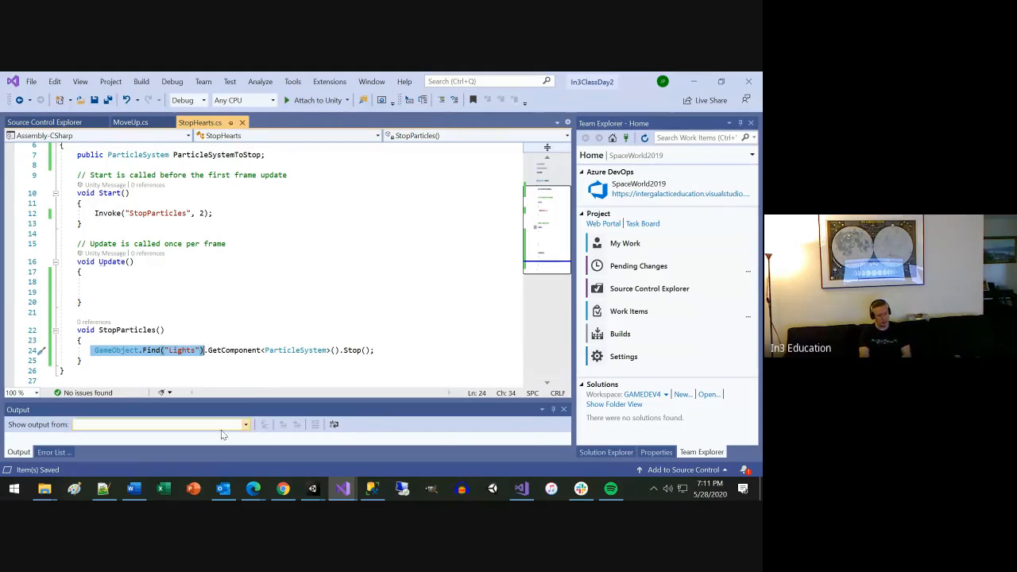
{"action": "mouse_move", "coordinate": [314, 489]}
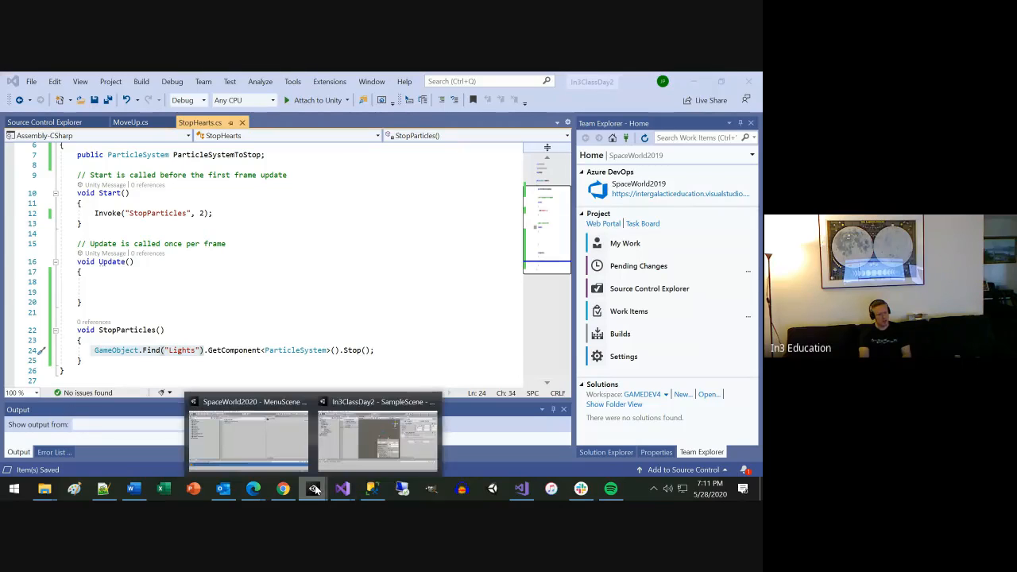
{"action": "left_click", "coordinate": [351, 445]}
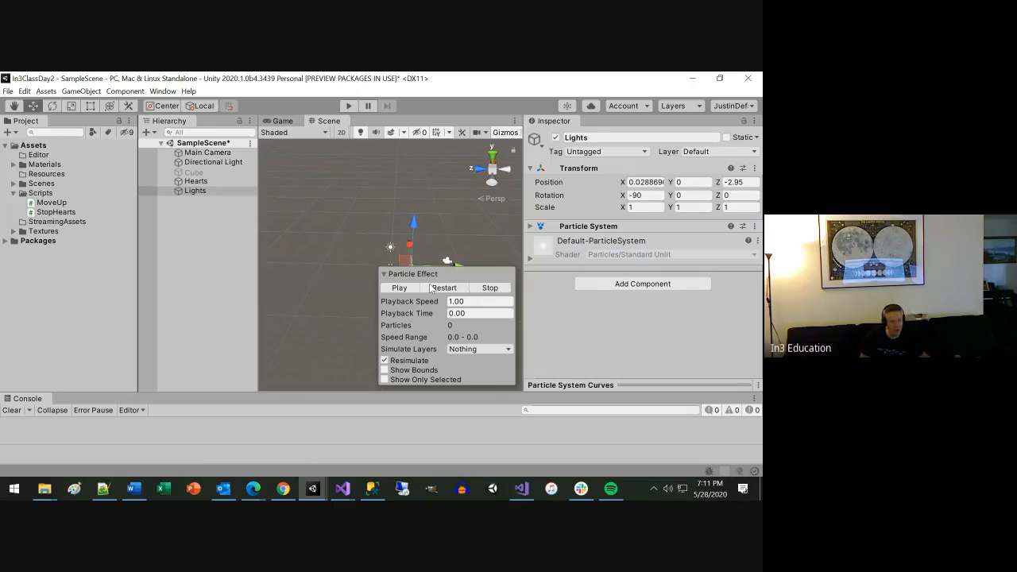
Add a cube as a child of Hearts and move it along its Y axis to about 1.65.
{"action": "mouse_move", "coordinate": [328, 494]}
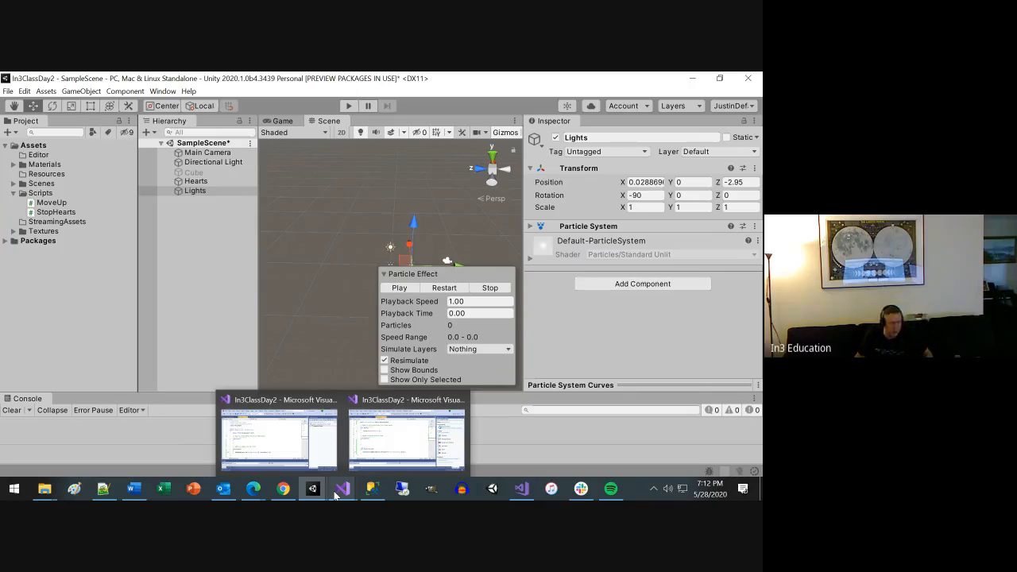
{"action": "left_click", "coordinate": [196, 181]}
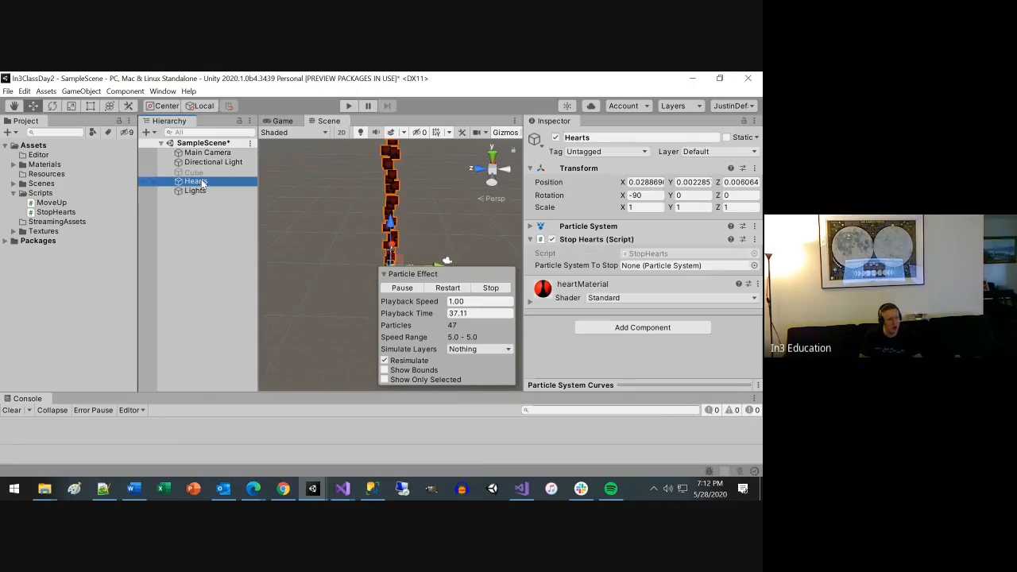
{"action": "right_click", "coordinate": [202, 184]}
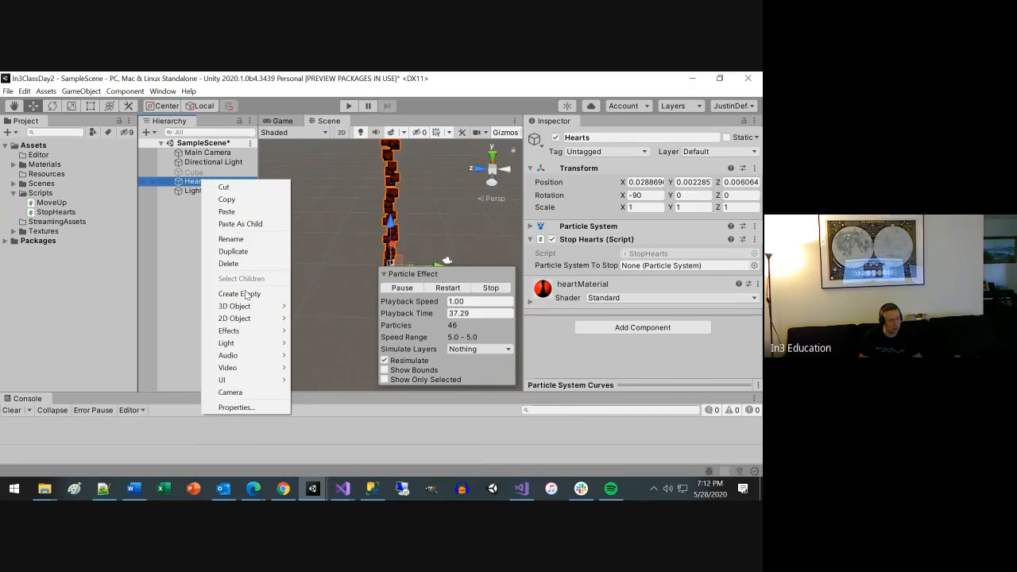
{"action": "mouse_move", "coordinate": [255, 309]}
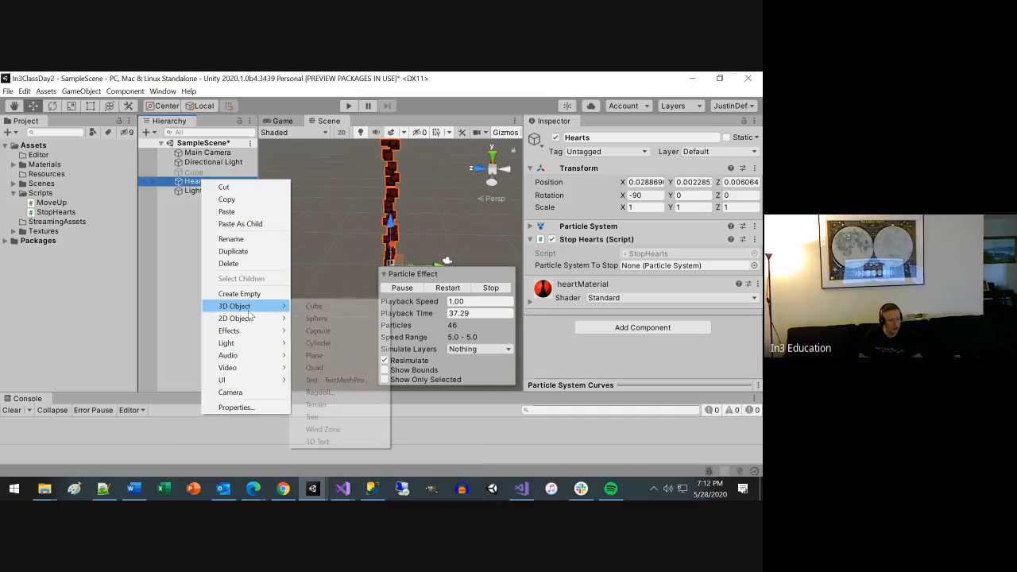
{"action": "left_click", "coordinate": [314, 307]}
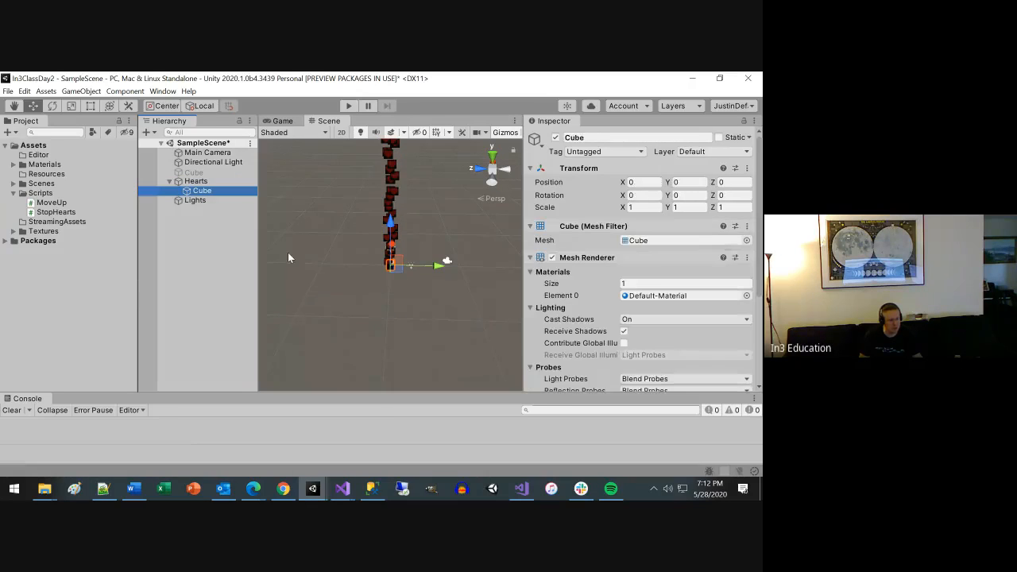
{"action": "scroll", "coordinate": [420, 266], "scroll_direction": "up", "scroll_amount": 5}
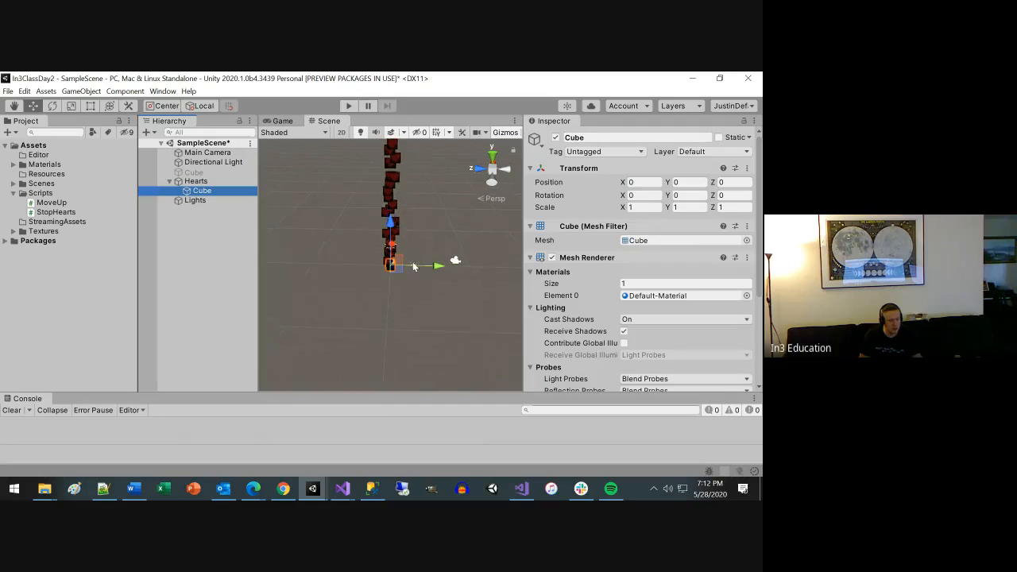
{"action": "left_click_drag", "start_coordinate": [443, 267], "coordinate": [475, 268]}
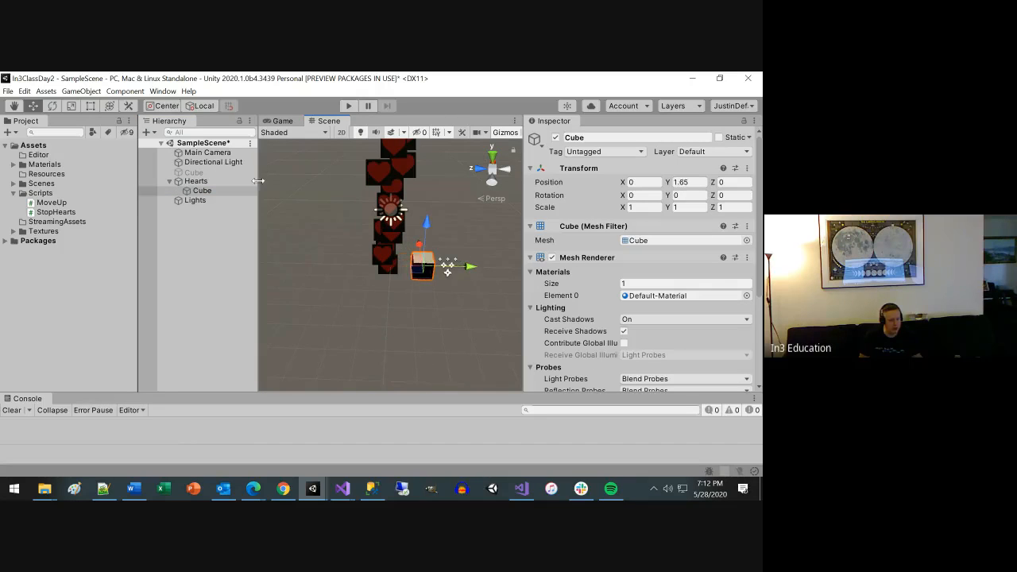
Add a second cube as a child of Hearts and move it along its Y axis to about -1.87.
{"action": "right_click", "coordinate": [195, 181]}
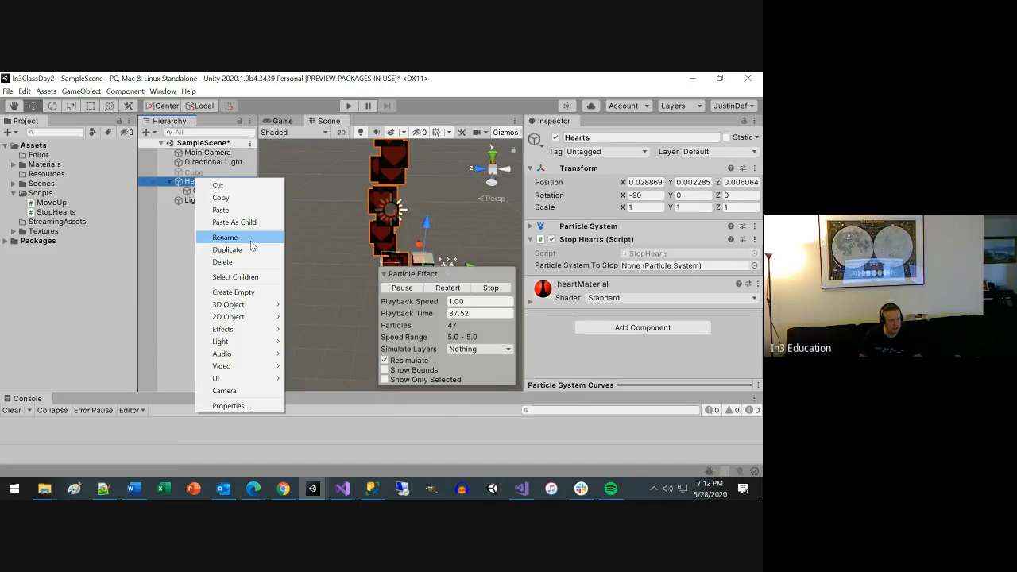
{"action": "mouse_move", "coordinate": [238, 305]}
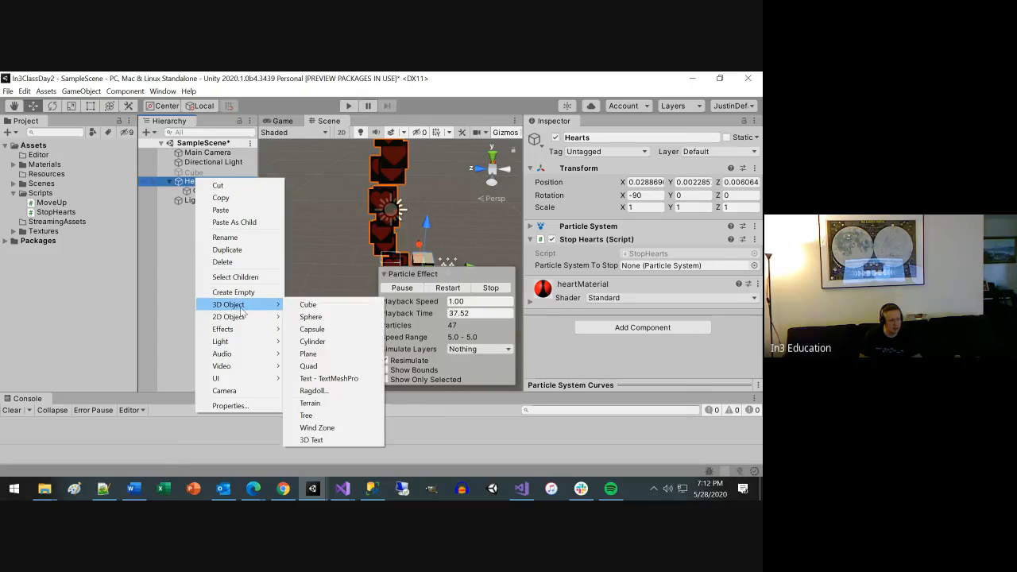
{"action": "left_click", "coordinate": [306, 307]}
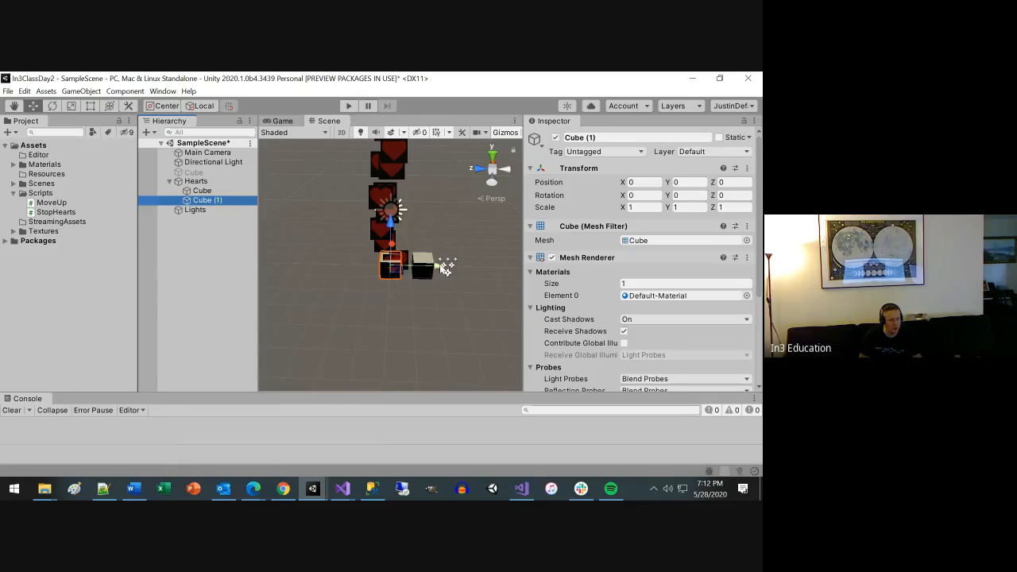
{"action": "left_click_drag", "start_coordinate": [443, 267], "coordinate": [402, 269]}
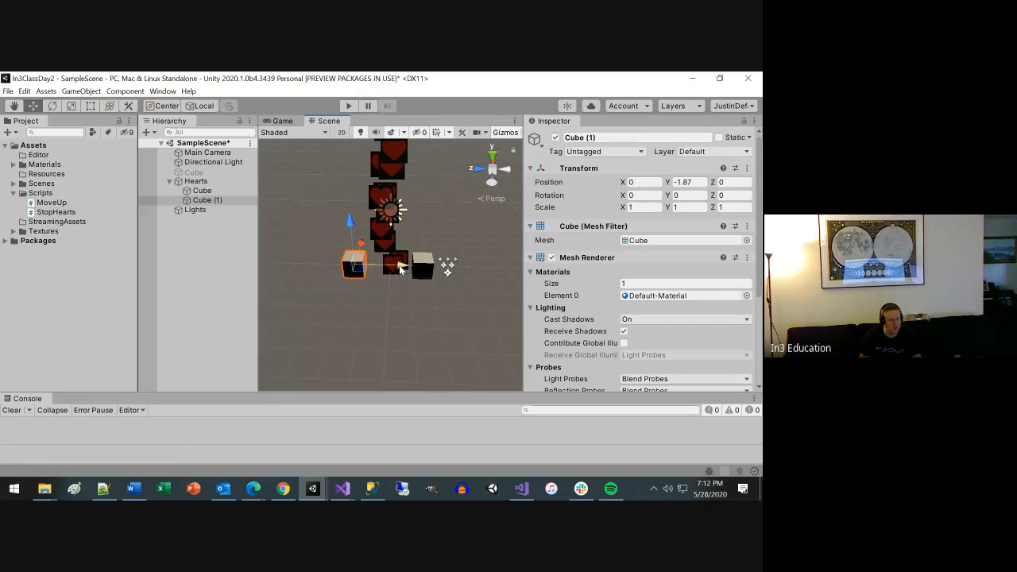
Run the scene and examine how the child cubes of Hearts line up with the Main Camera in the Scene and Game views.
{"action": "left_click", "coordinate": [348, 106]}
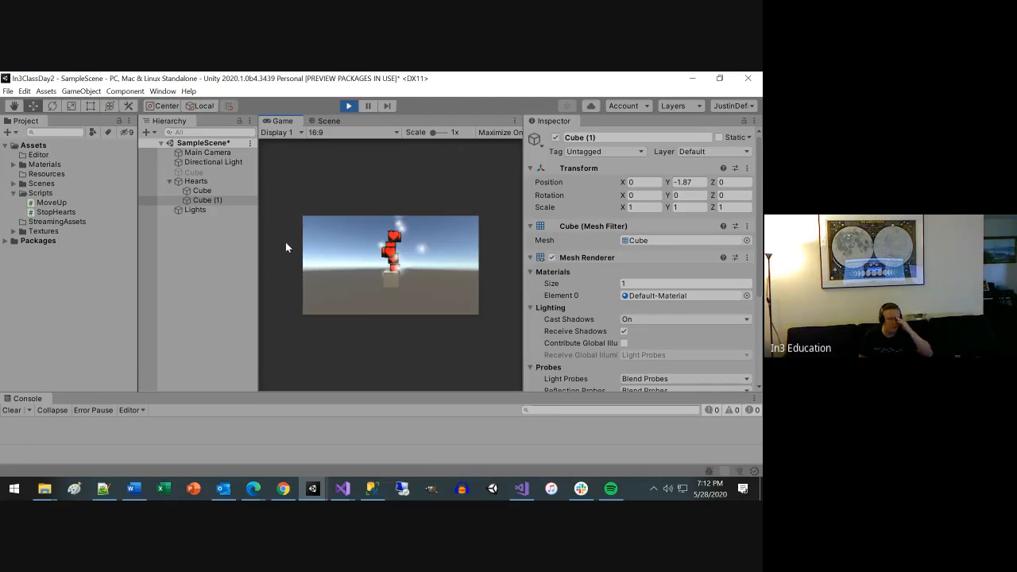
{"action": "left_click", "coordinate": [194, 181]}
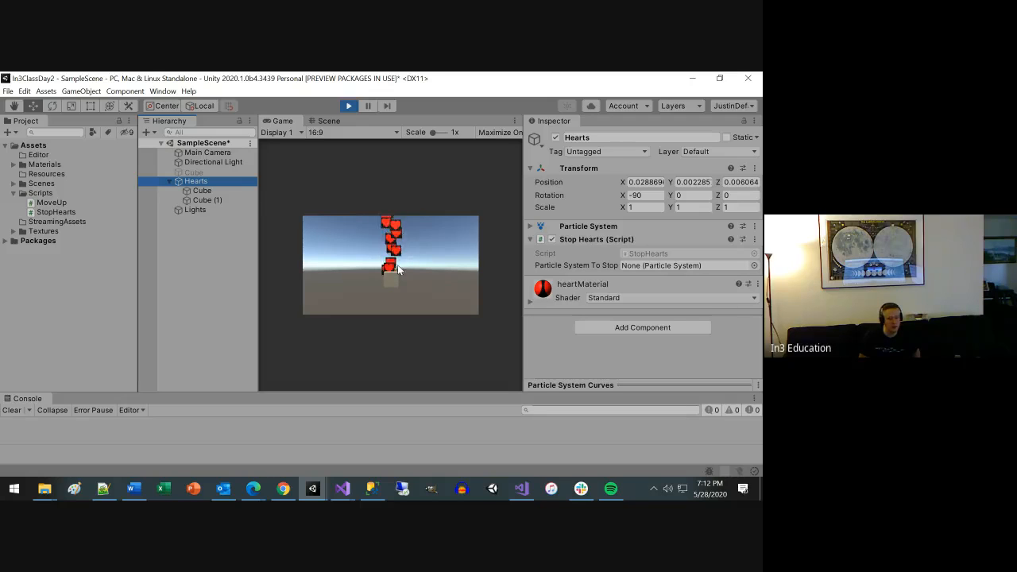
{"action": "left_click", "coordinate": [201, 191]}
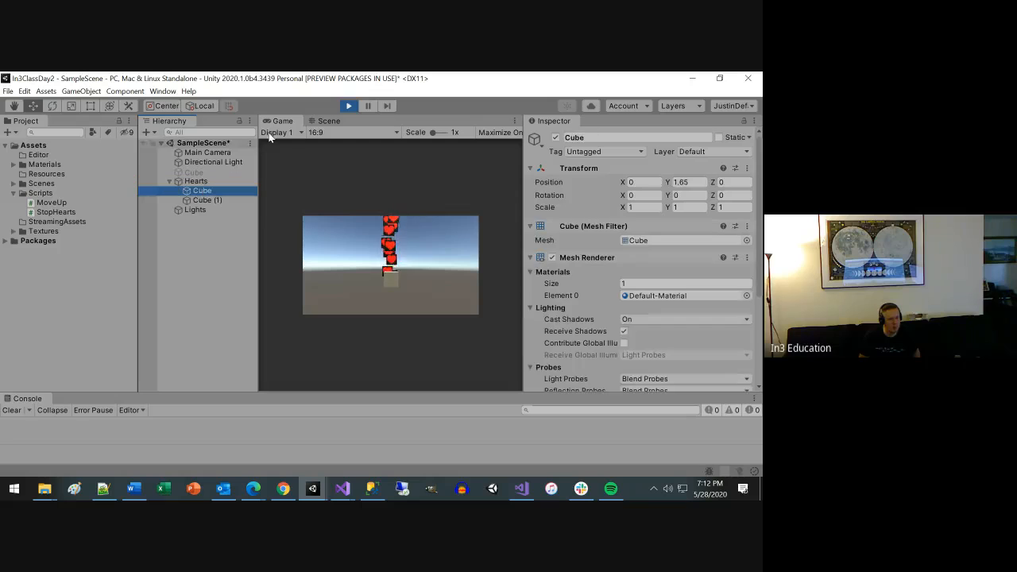
{"action": "left_click", "coordinate": [328, 121]}
{"action": "scroll", "coordinate": [421, 306], "scroll_direction": "down", "scroll_amount": 8}
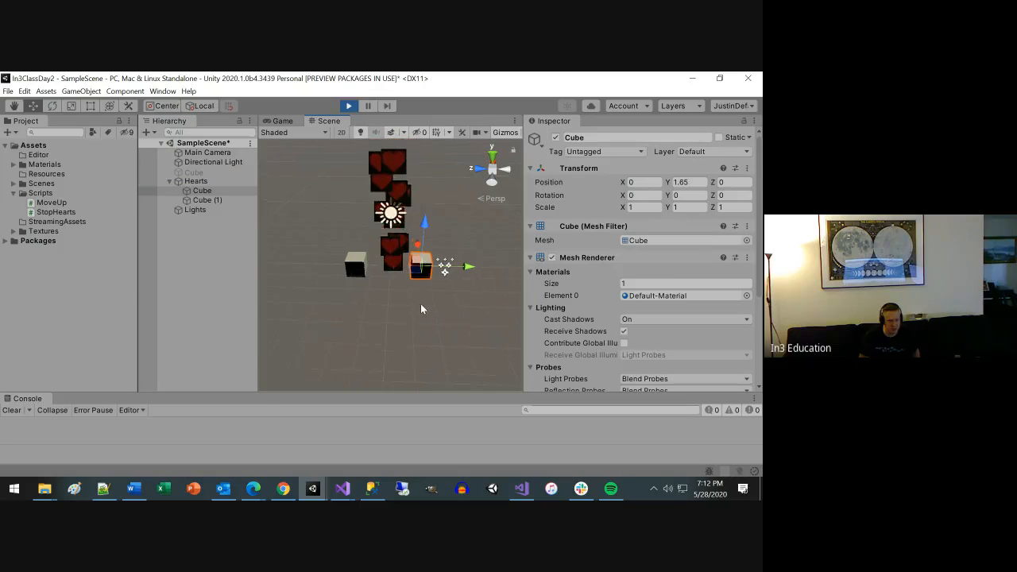
{"action": "left_click_drag", "start_coordinate": [439, 297], "coordinate": [382, 317], "text": "alt"}
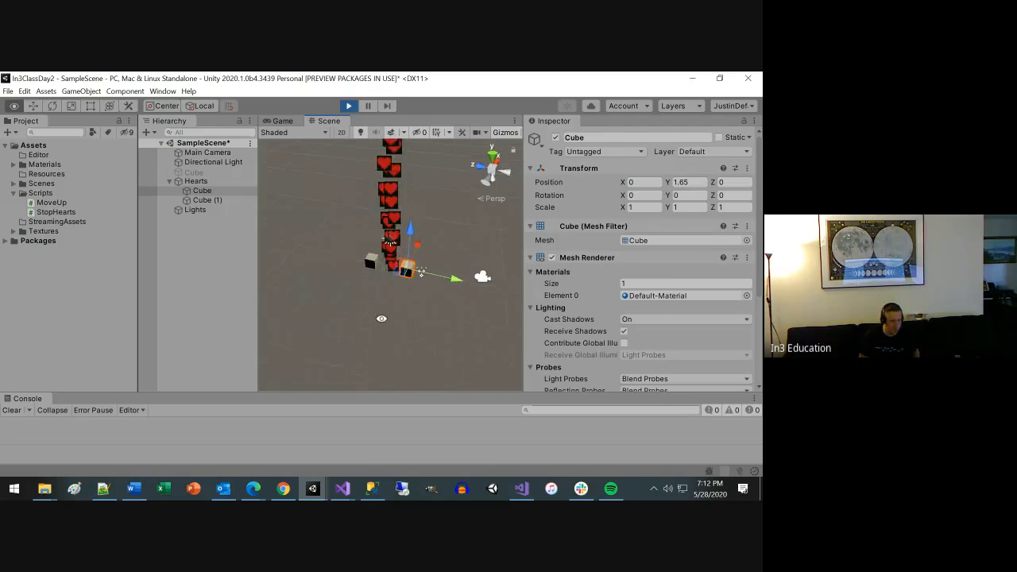
{"action": "left_click", "coordinate": [203, 153]}
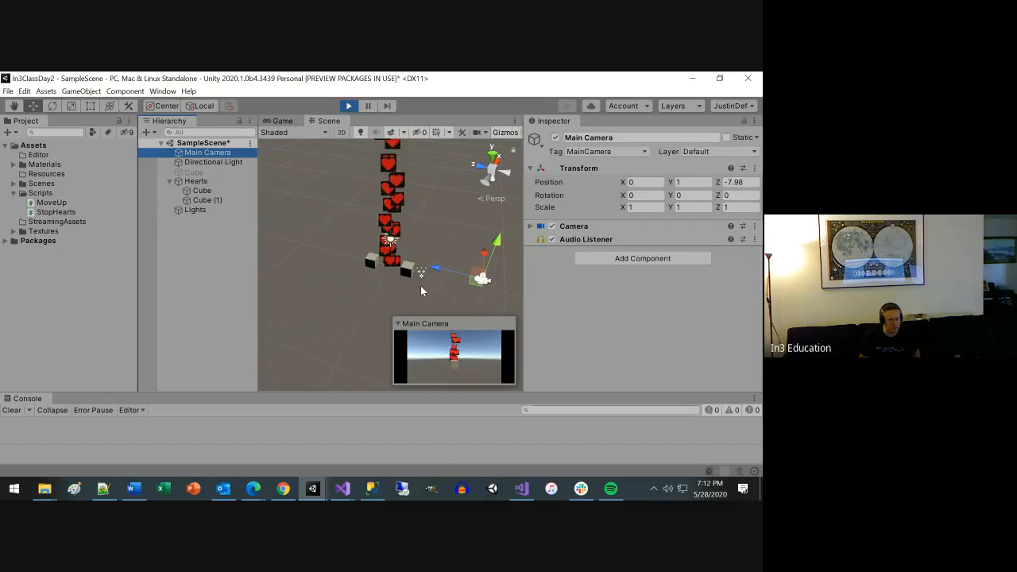
{"action": "scroll", "coordinate": [414, 282], "scroll_direction": "down", "scroll_amount": 3}
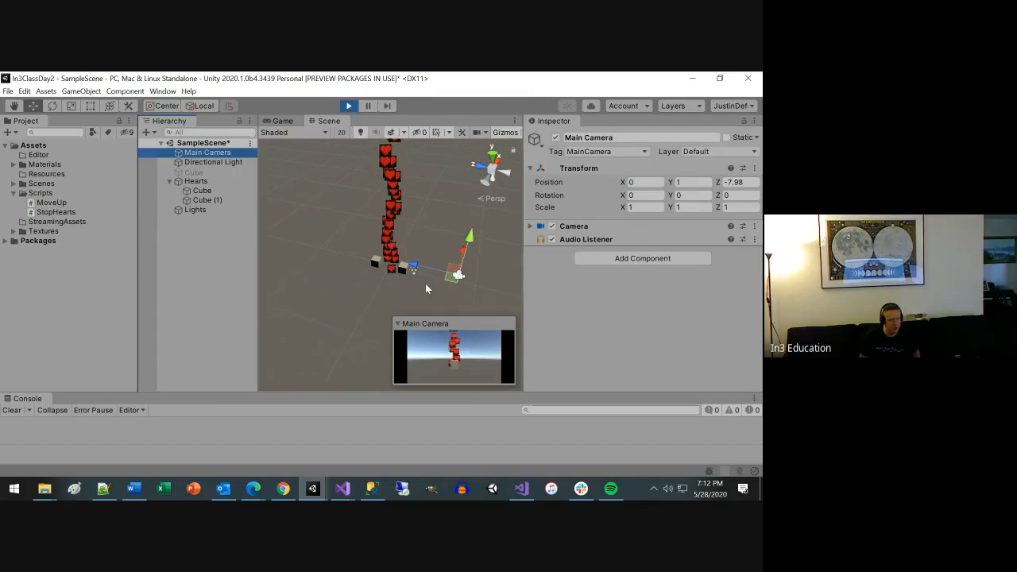
{"action": "left_click", "coordinate": [528, 225]}
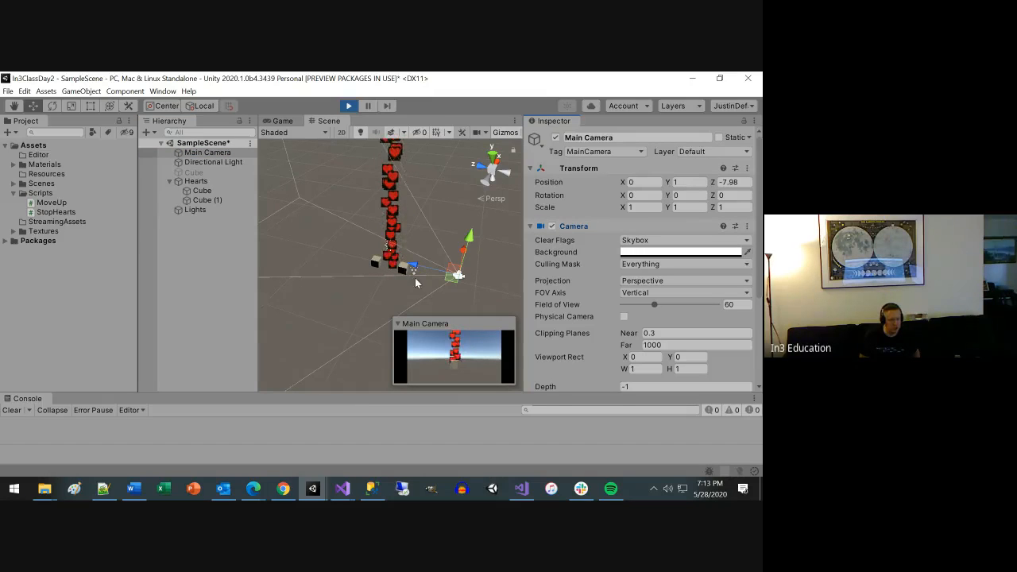
{"action": "left_click", "coordinate": [282, 121]}
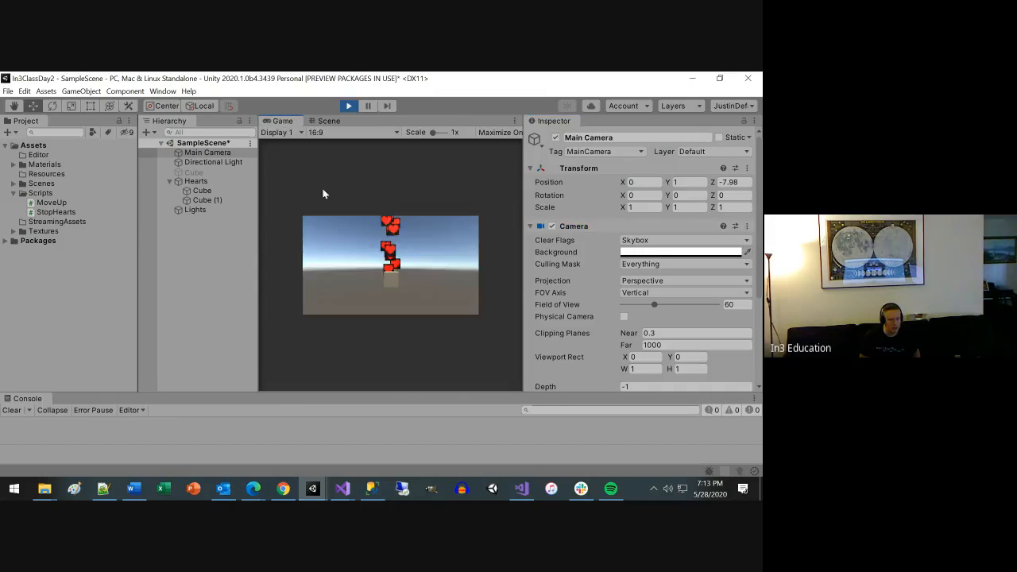
While the scene runs, move Cube to about 2.16 on X and shift Cube (1) along X to the opposite side.
{"action": "left_click", "coordinate": [198, 191]}
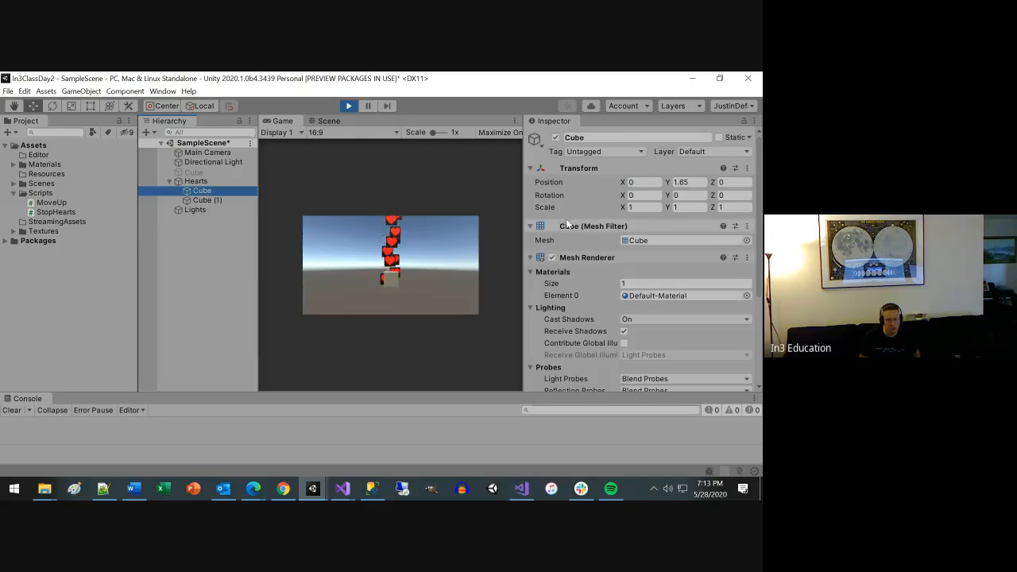
{"action": "left_click", "coordinate": [626, 183]}
{"action": "left_click_drag", "start_coordinate": [625, 184], "coordinate": [671, 187]}
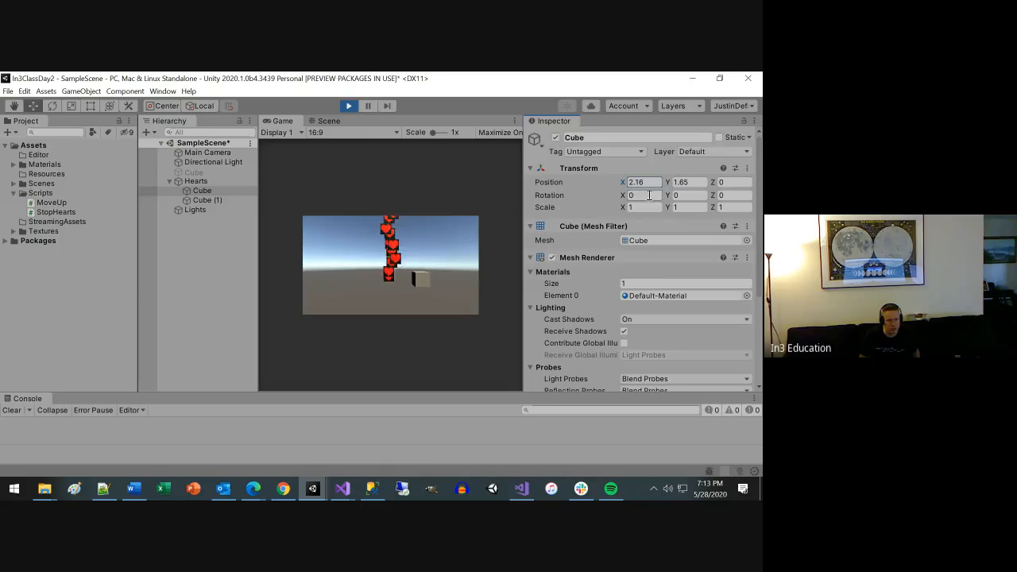
{"action": "left_click", "coordinate": [197, 198]}
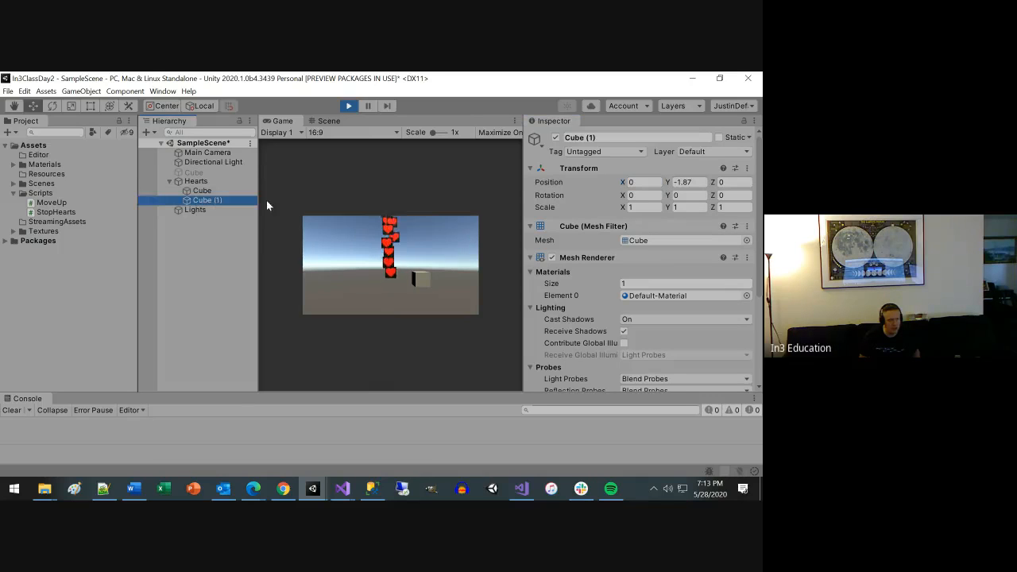
{"action": "left_click_drag", "start_coordinate": [669, 184], "coordinate": [140, 174]}
Shift the parent Hearts object along X to about 0.08 while the scene runs and stop play mode.
{"action": "left_click", "coordinate": [194, 181]}
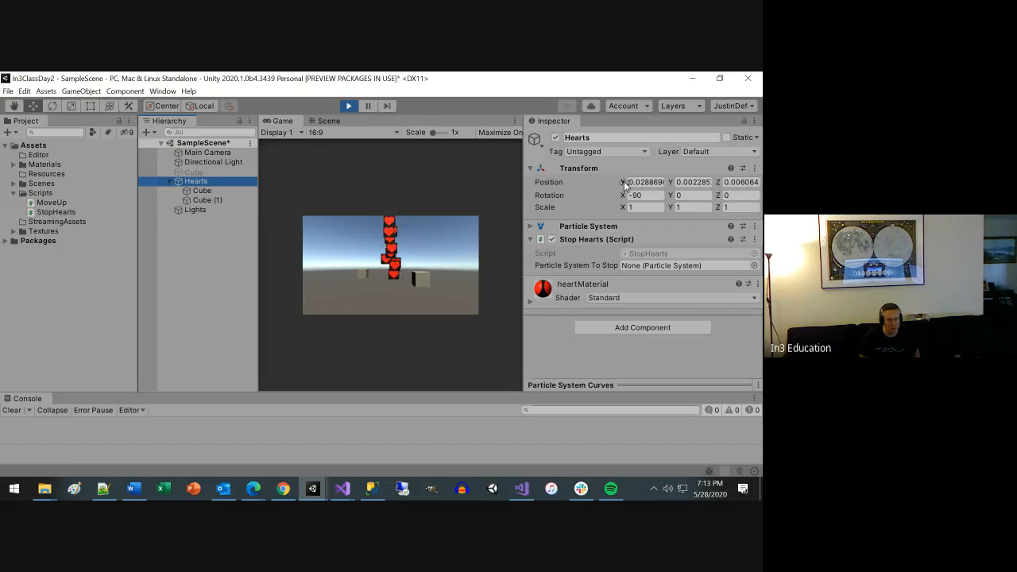
{"action": "mouse_move", "coordinate": [623, 182]}
{"action": "left_mouse_down"}
{"action": "mouse_move", "coordinate": [641, 181]}
{"action": "mouse_move", "coordinate": [581, 182]}
{"action": "mouse_move", "coordinate": [643, 183]}
{"action": "mouse_move", "coordinate": [583, 185]}
{"action": "mouse_move", "coordinate": [629, 196]}
{"action": "left_mouse_up"}
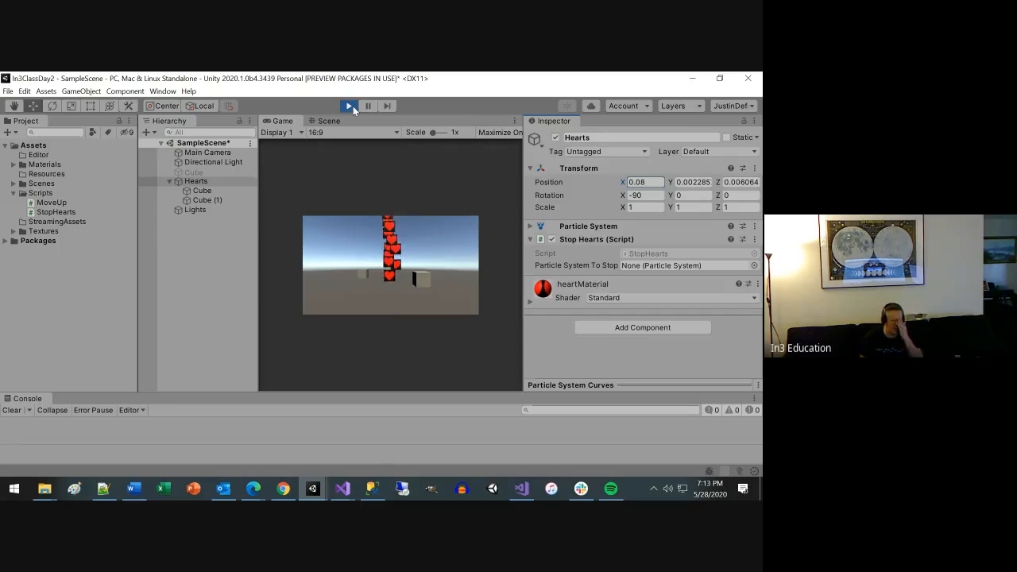
{"action": "left_click", "coordinate": [351, 107]}
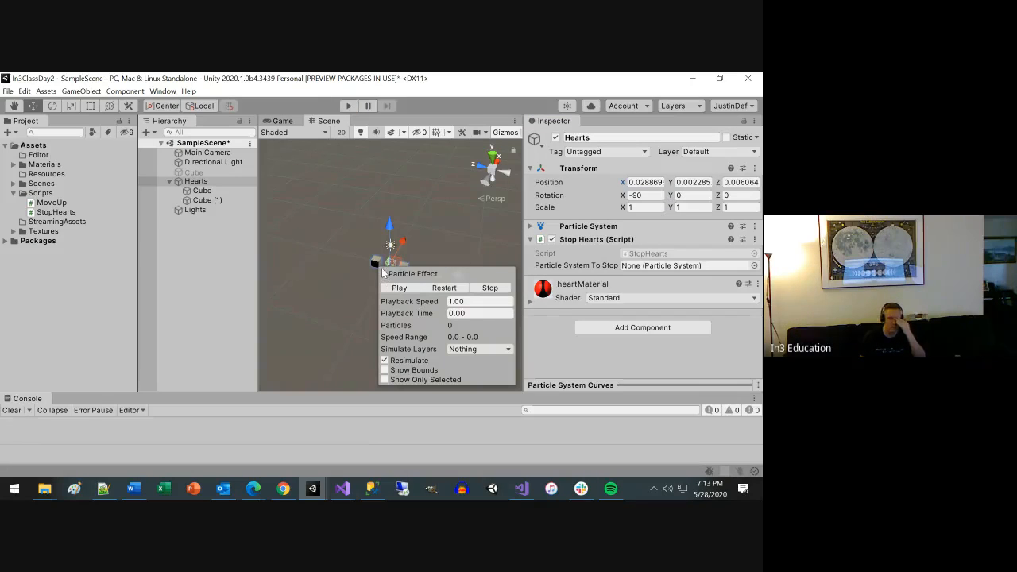
Outside play mode, move Cube to about 2.86 on X and Cube (1) to about -2.97 on X.
{"action": "left_click", "coordinate": [384, 272]}
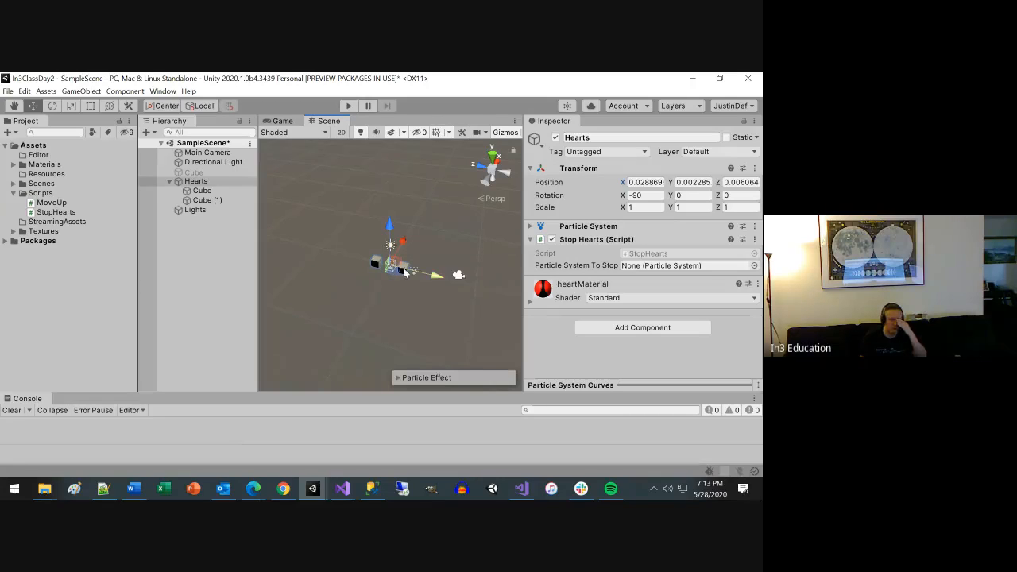
{"action": "left_click", "coordinate": [405, 270]}
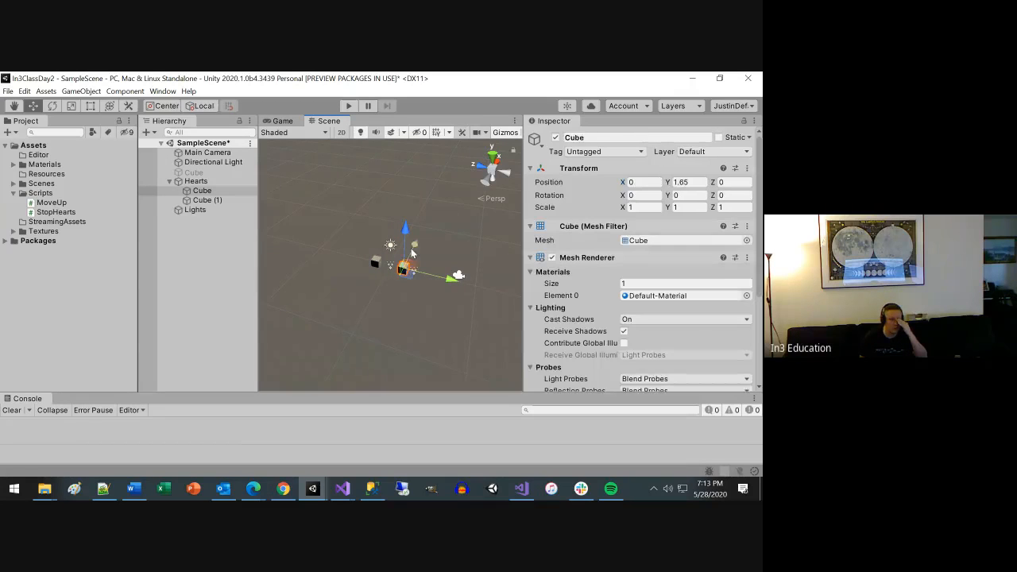
{"action": "left_click_drag", "start_coordinate": [417, 244], "coordinate": [423, 239]}
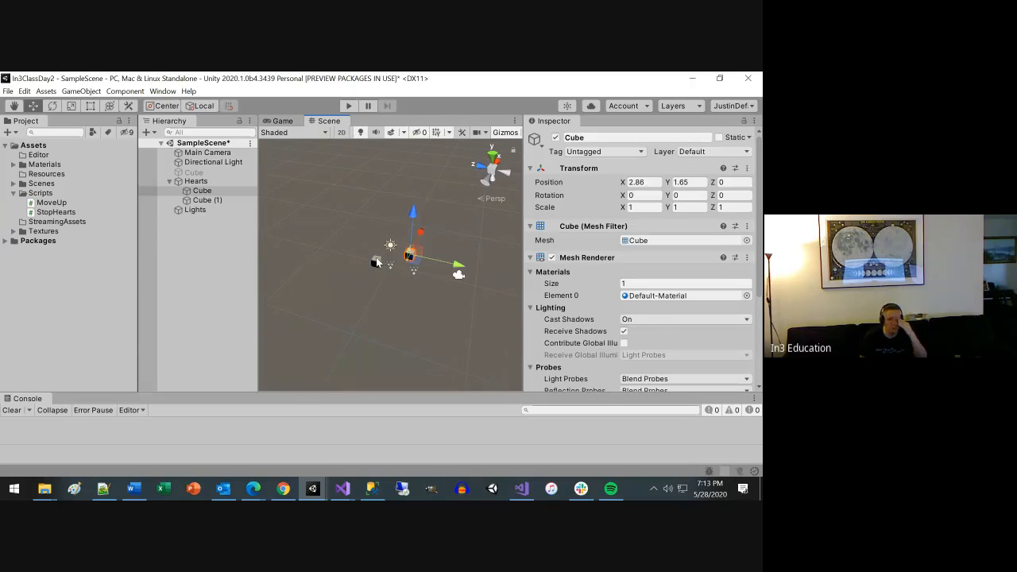
{"action": "left_click", "coordinate": [376, 263]}
{"action": "left_click_drag", "start_coordinate": [394, 235], "coordinate": [384, 249]}
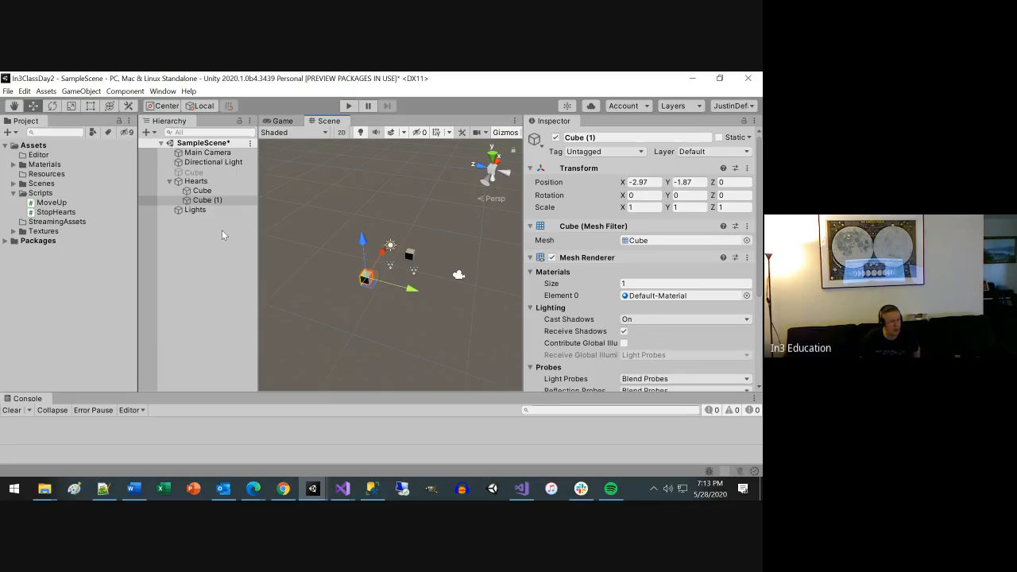
Select the Hearts object and switch to the StopHearts script in Visual Studio.
{"action": "left_click", "coordinate": [198, 182]}
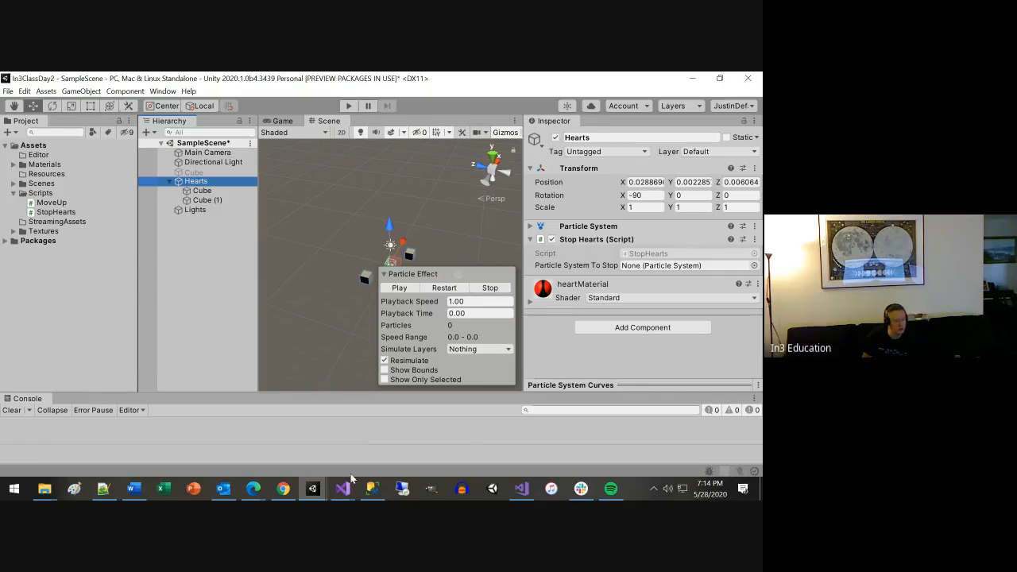
{"action": "mouse_move", "coordinate": [342, 491]}
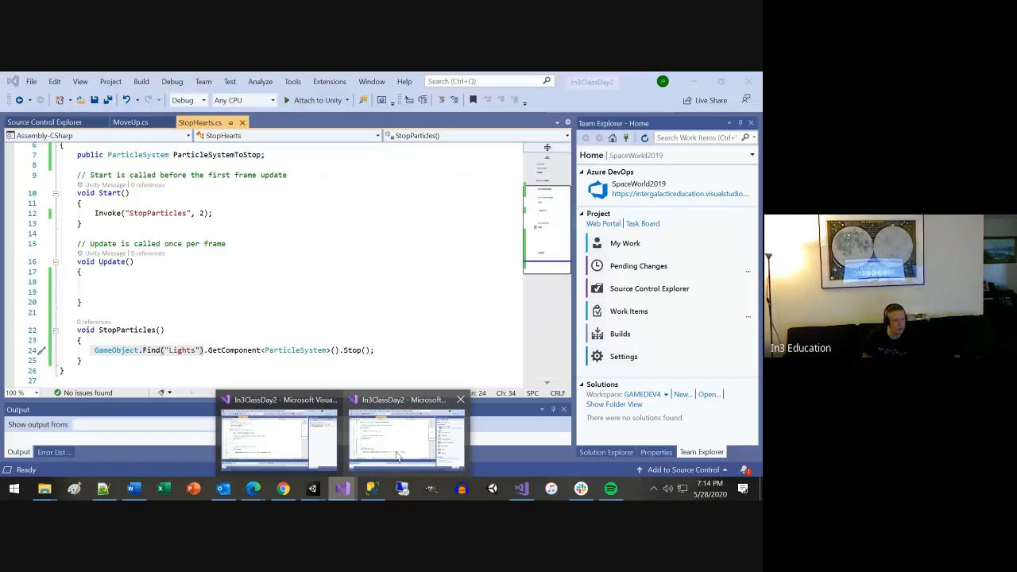
{"action": "left_click", "coordinate": [397, 455]}
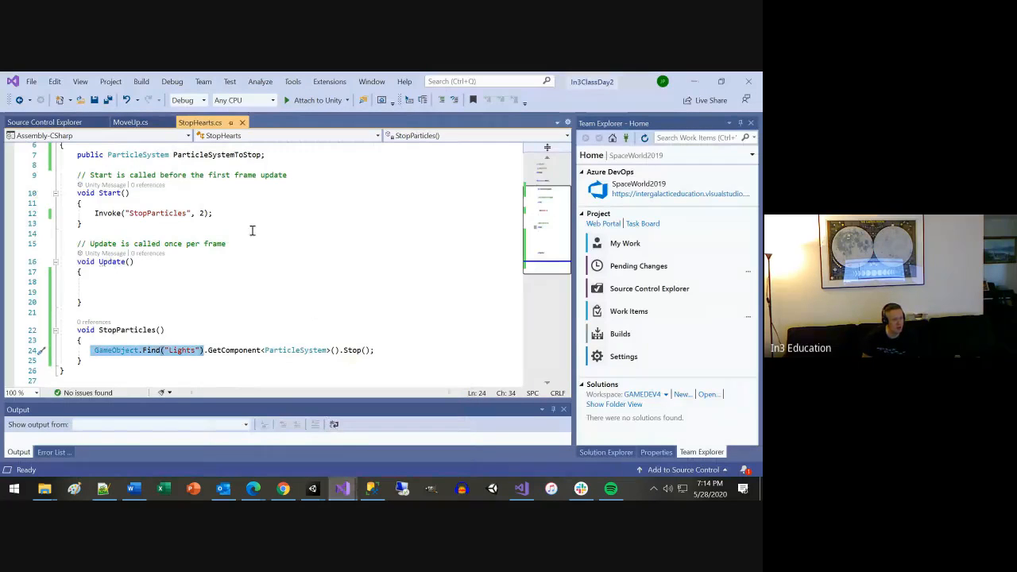
Add an empty void TurnOffCube() method with its braces directly above StopParticles().
{"action": "left_click", "coordinate": [234, 212]}
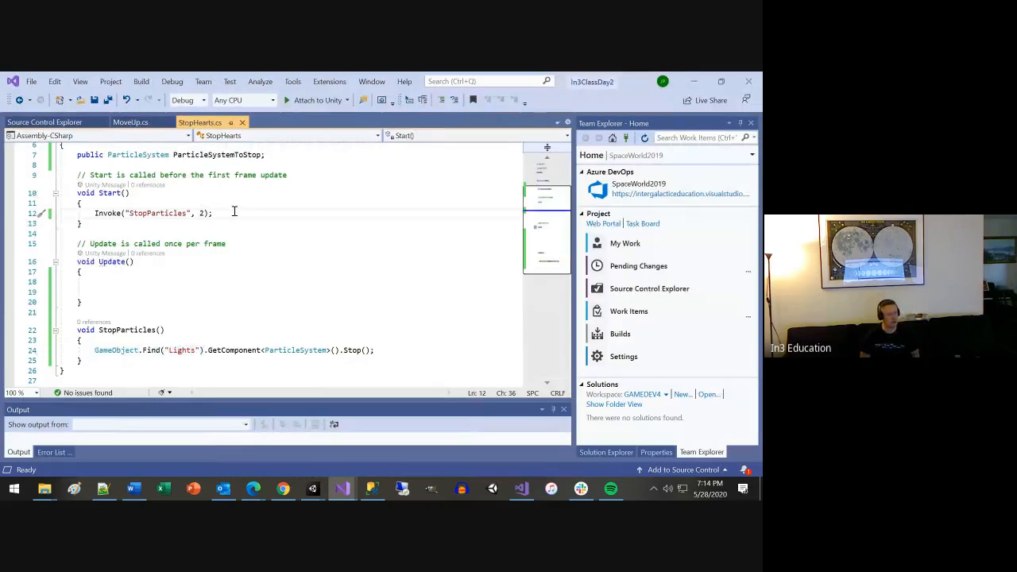
{"action": "key", "text": "Down"}
{"action": "key", "text": "Down"}
{"action": "key", "text": "Down"}
{"action": "key", "text": "Down"}
{"action": "key", "text": "Down"}
{"action": "key", "text": "Down"}
{"action": "key", "text": "Down"}
{"action": "key", "text": "Down"}
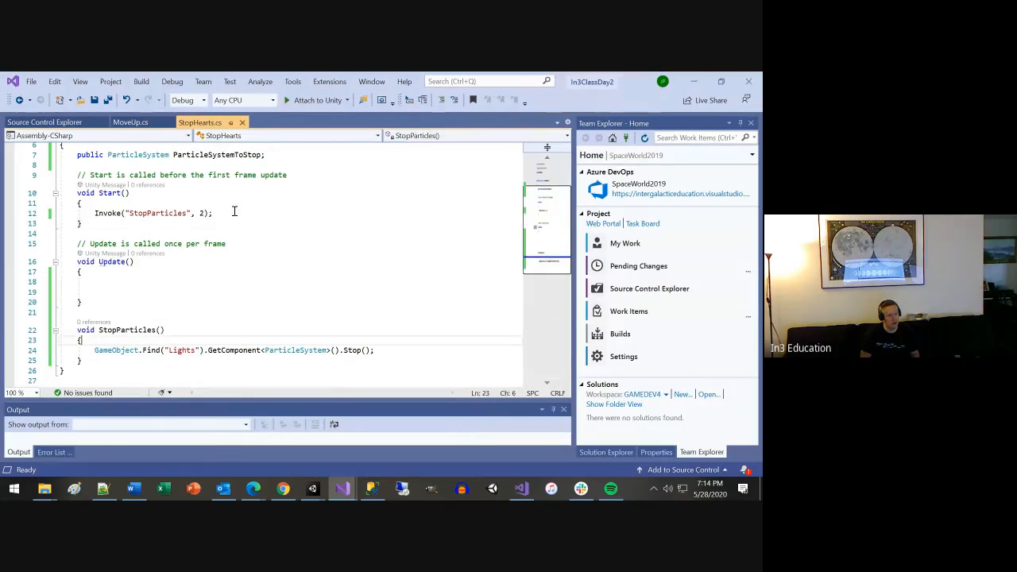
{"action": "key", "text": "Down"}
{"action": "key", "text": "Return"}
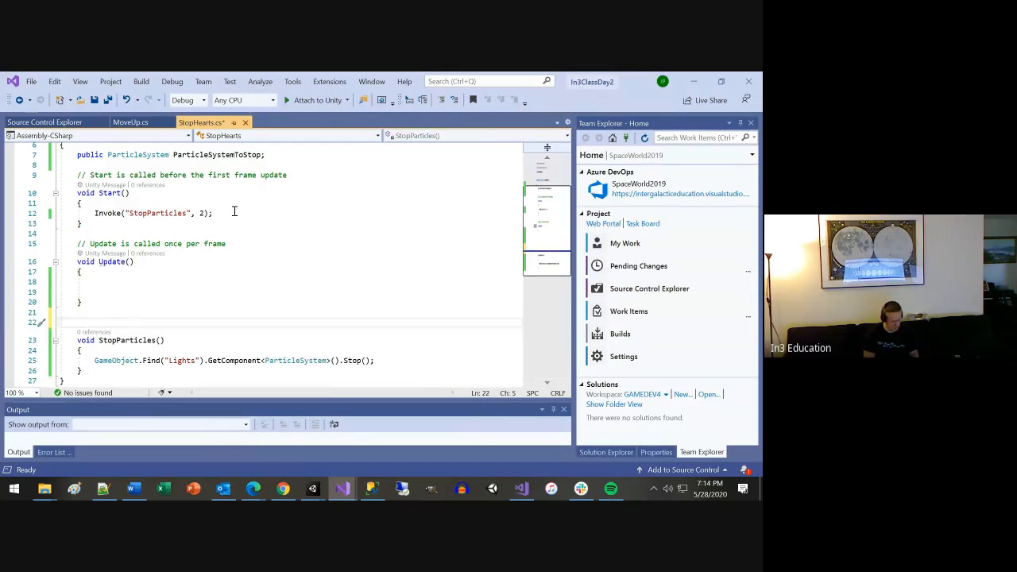
{"action": "type", "text": "void "}
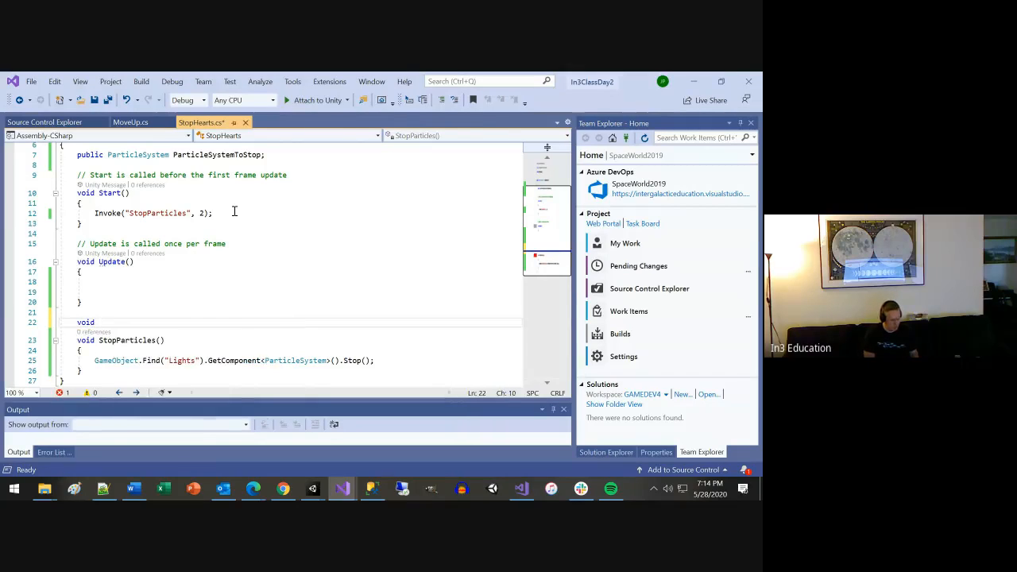
{"action": "type", "text": "TurnOffCu"}
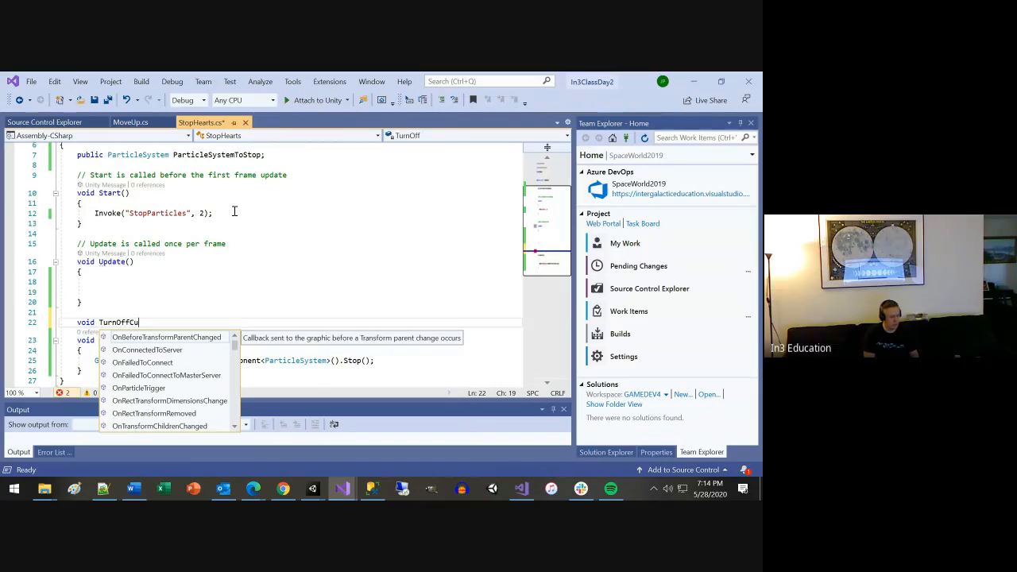
{"action": "type", "text": "be("}
{"action": "key", "text": "Return"}
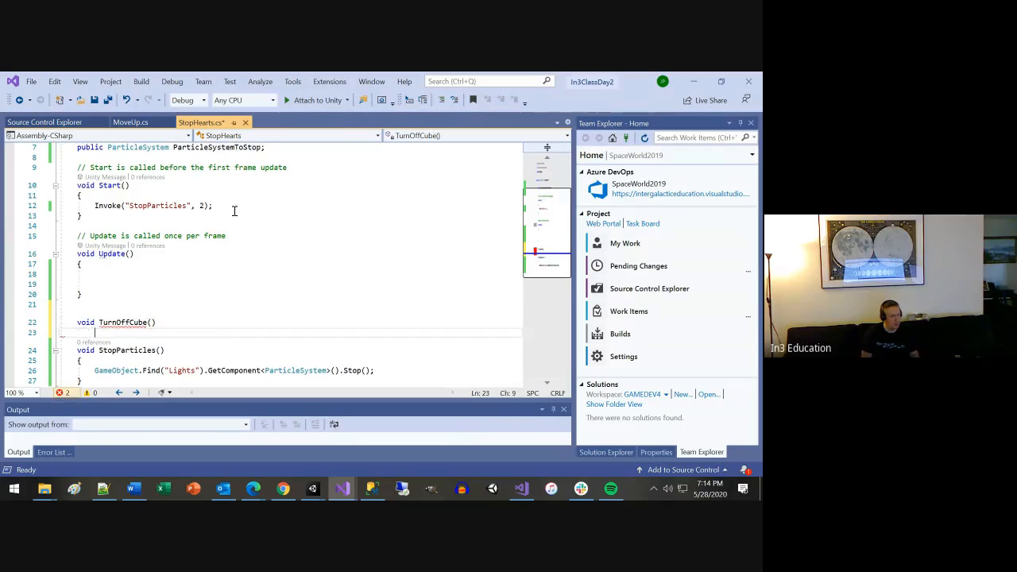
{"action": "type", "text": "{"}
{"action": "key", "text": "Return"}
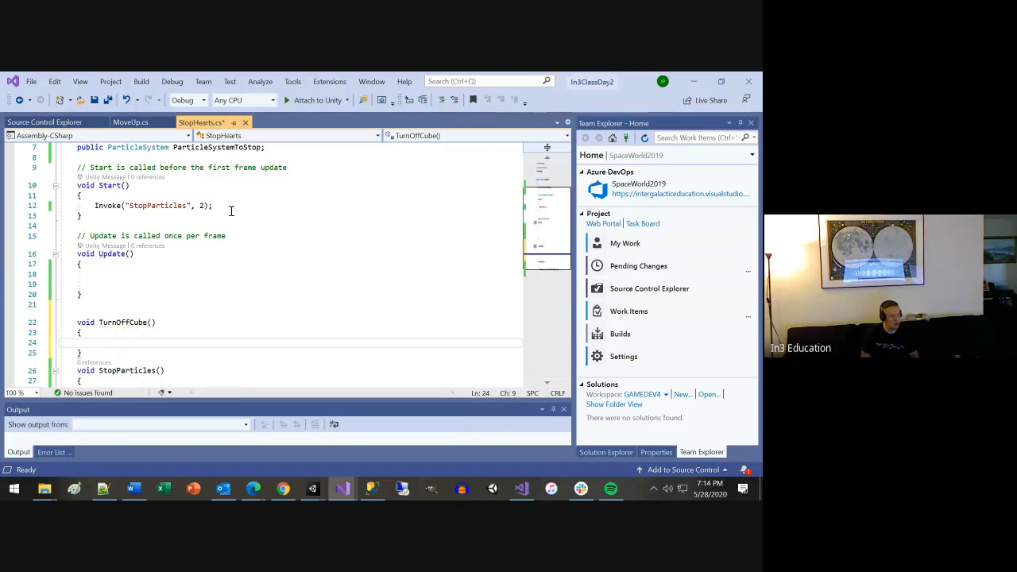
Duplicate the Invoke("StopParticles", 2) line in Start() and set the copy's delay to 1.5f.
{"action": "left_click", "coordinate": [227, 207]}
{"action": "key", "text": "shift+Home"}
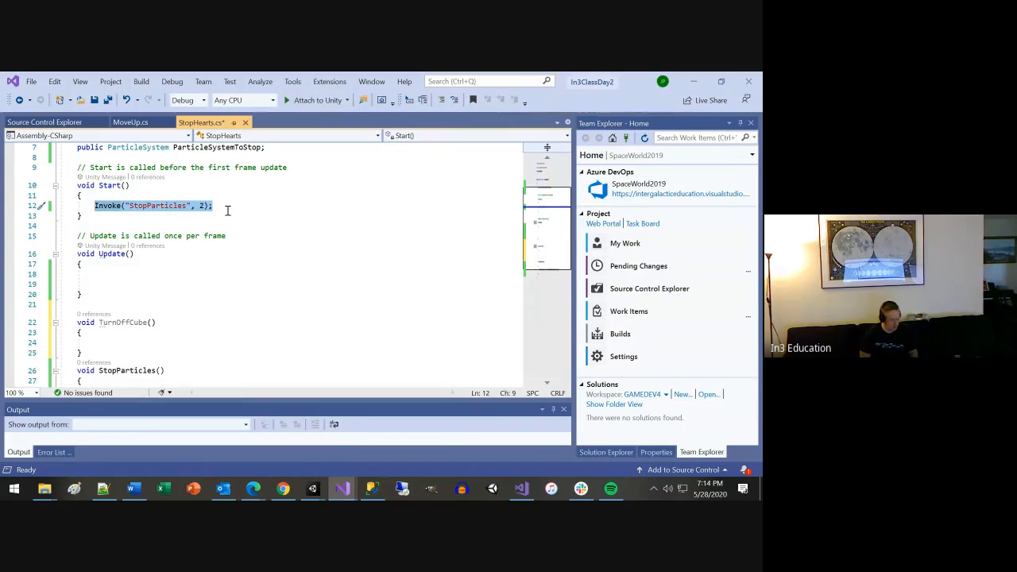
{"action": "key", "text": "ctrl+c"}
{"action": "key", "text": "End"}
{"action": "key", "text": "Return"}
{"action": "key", "text": "ctrl+v"}
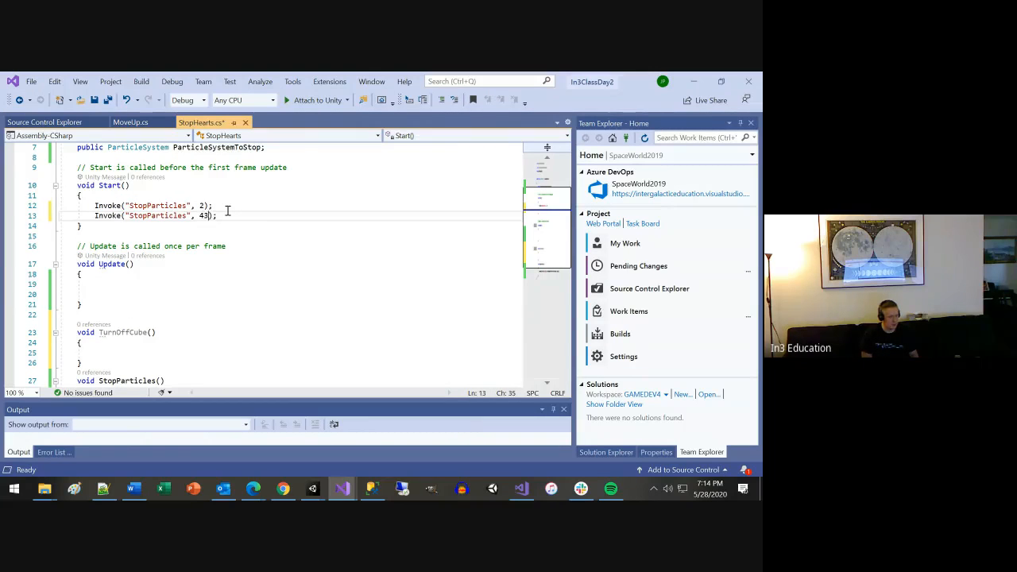
{"action": "key", "text": "ctrl+space"}
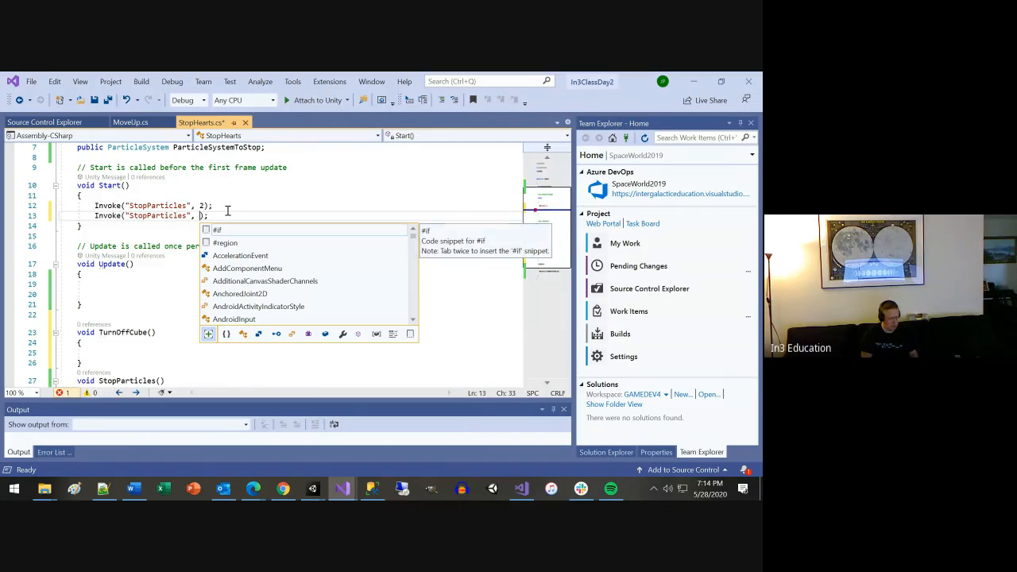
{"action": "type", "text": "1."}
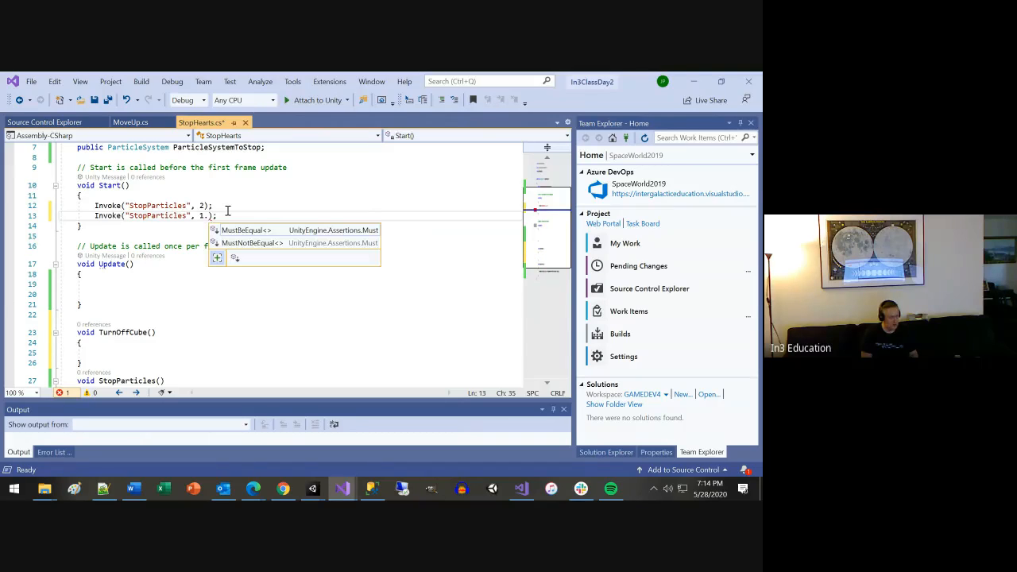
{"action": "type", "text": "5f"}
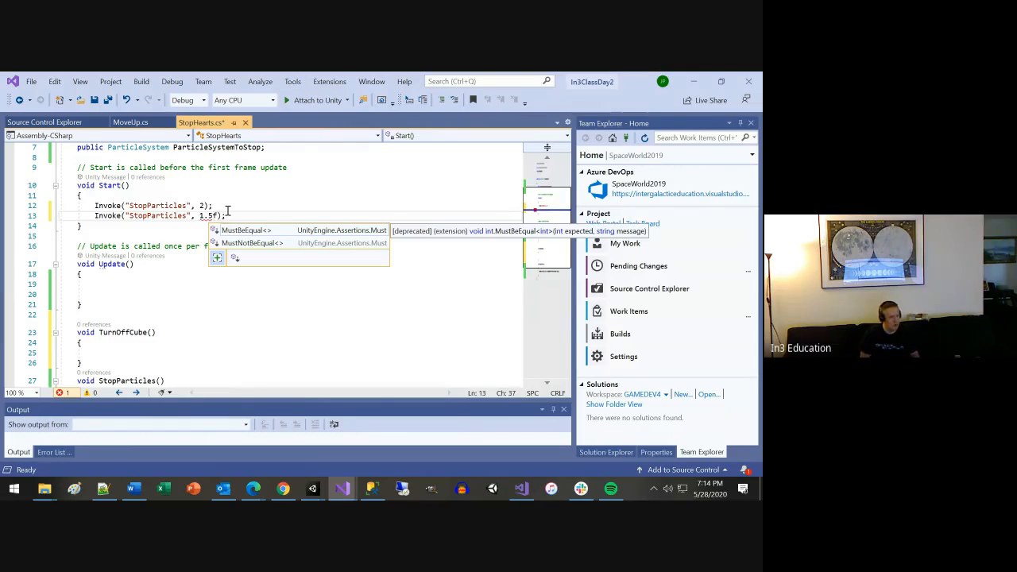
Insert a blank line between the TurnOffCube() and StopParticles() methods.
{"action": "left_click", "coordinate": [118, 363]}
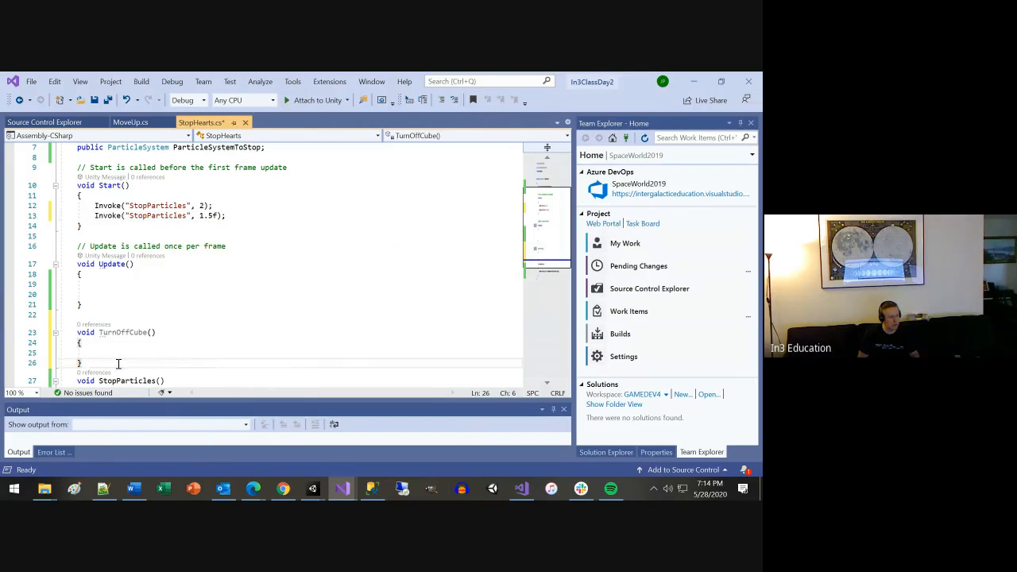
{"action": "key", "text": "Return"}
{"action": "scroll", "coordinate": [127, 359], "scroll_direction": "down", "scroll_amount": 3}
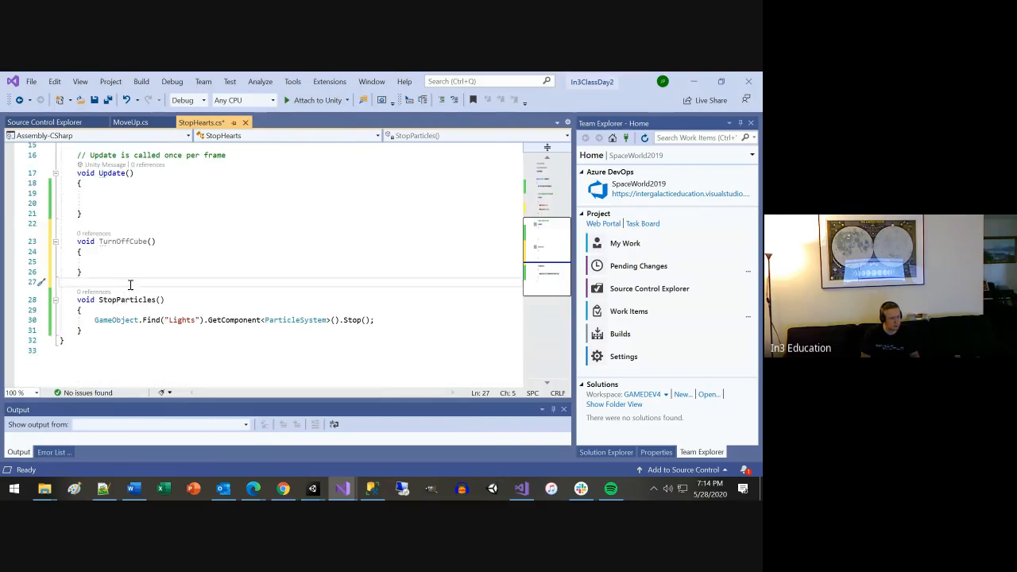
Inside TurnOffCube(), begin a statement that looks up the child object with transform.Find("Cube").
{"action": "left_click", "coordinate": [139, 262]}
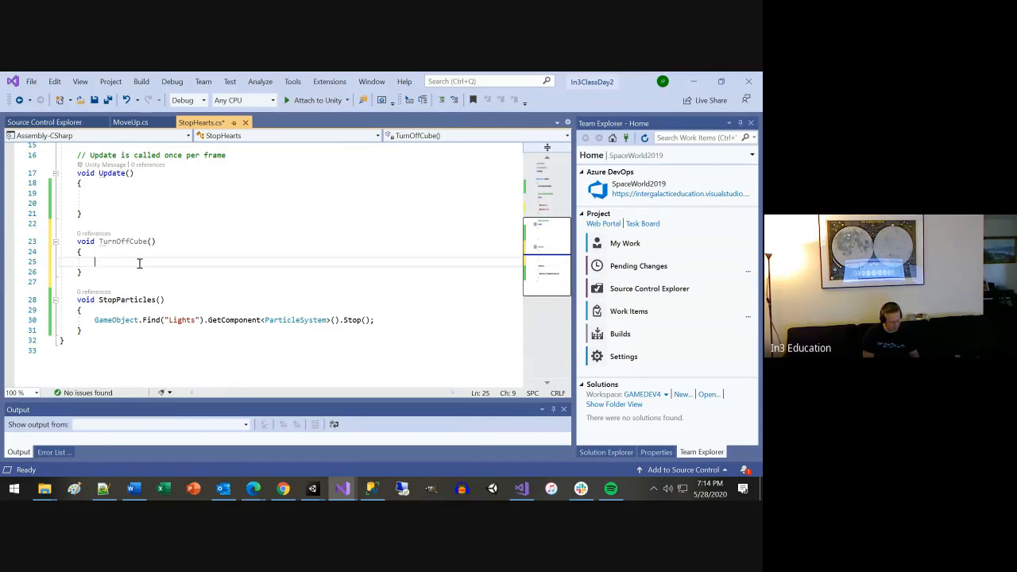
{"action": "type", "text": "trans"}
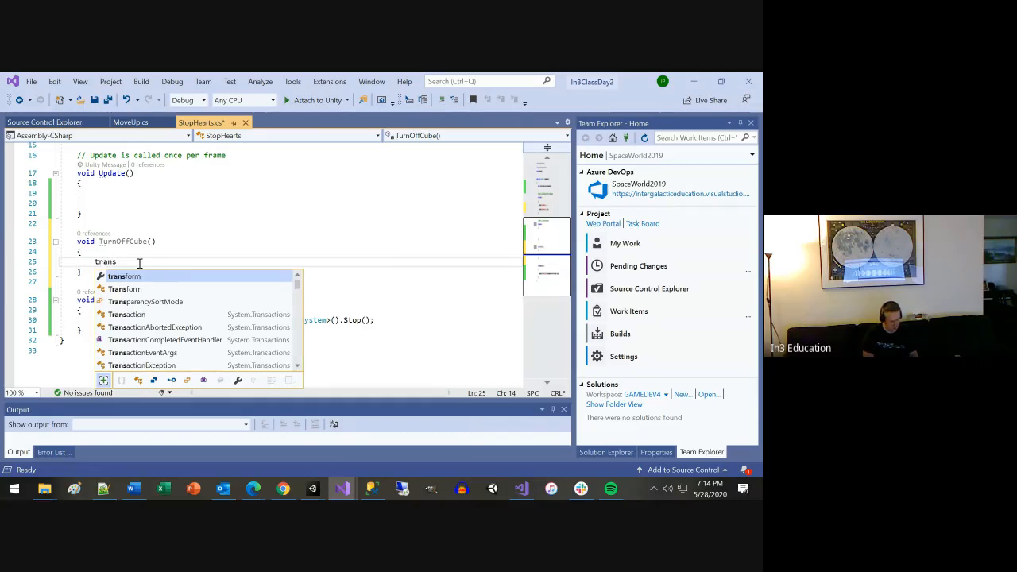
{"action": "key", "text": "Tab"}
{"action": "type", "text": "."}
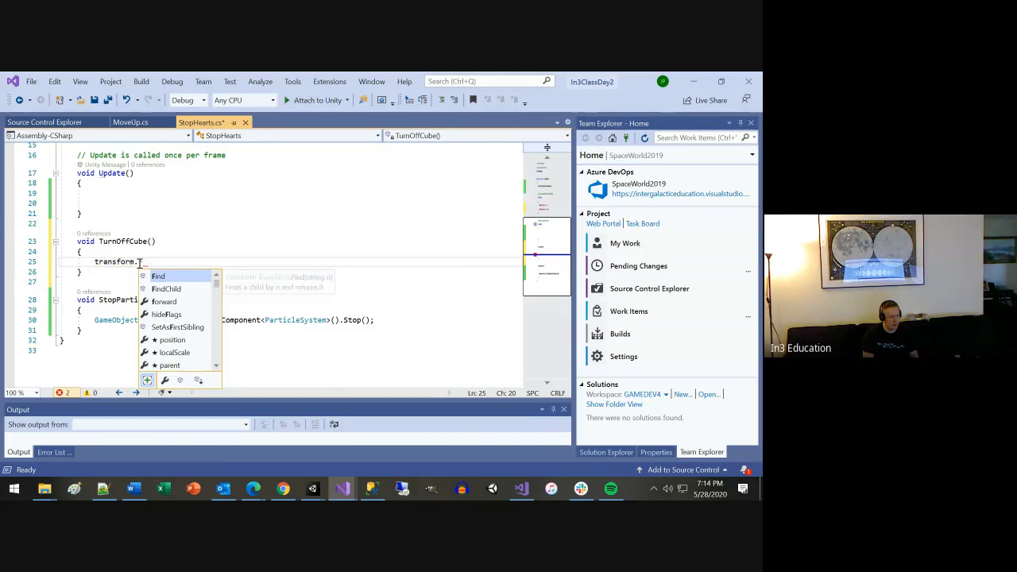
{"action": "key", "text": "Tab"}
{"action": "type", "text": "(\""}
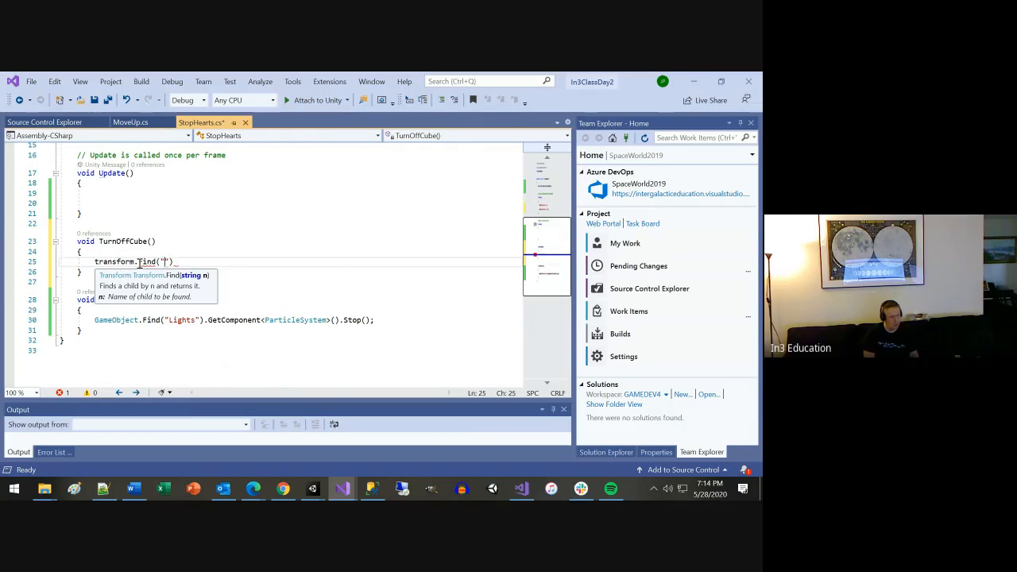
{"action": "type", "text": "Cube\")."}
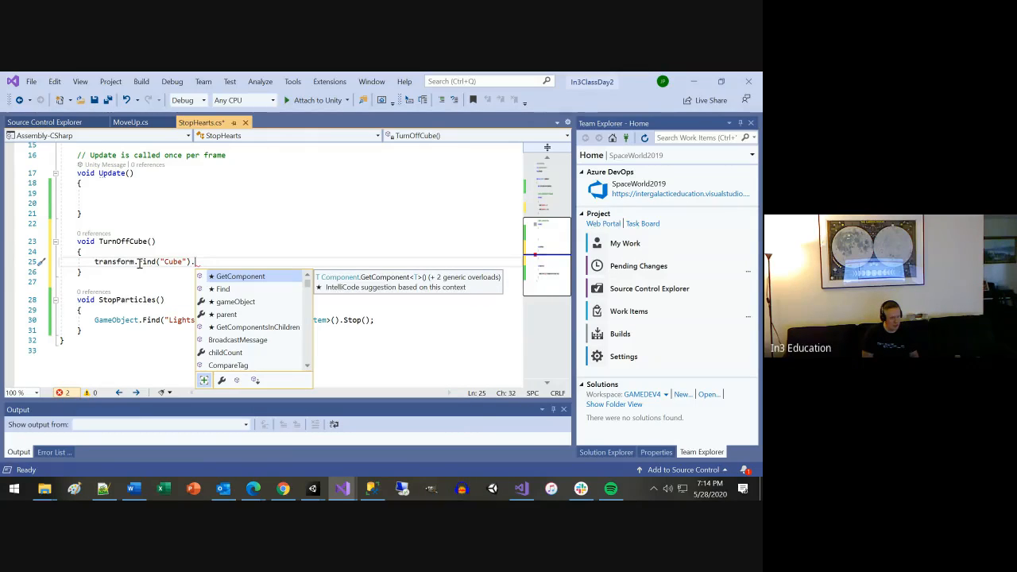
{"action": "type", "text": "gameObject"}
Complete the Cube lookup statement with .gameObject.SetActive(false); and save the script.
{"action": "key", "text": "Tab"}
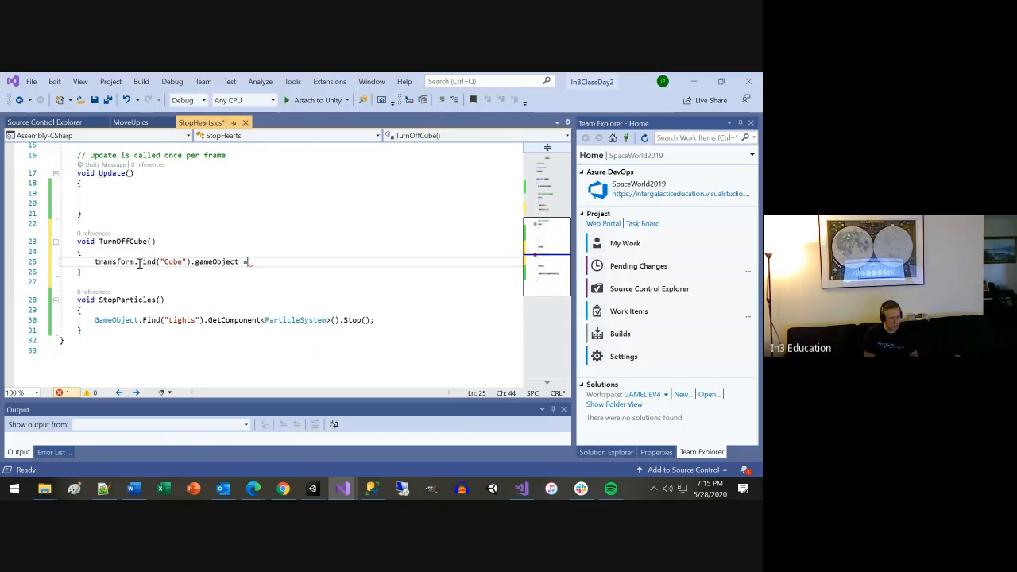
{"action": "type", "text": ".SetActive"}
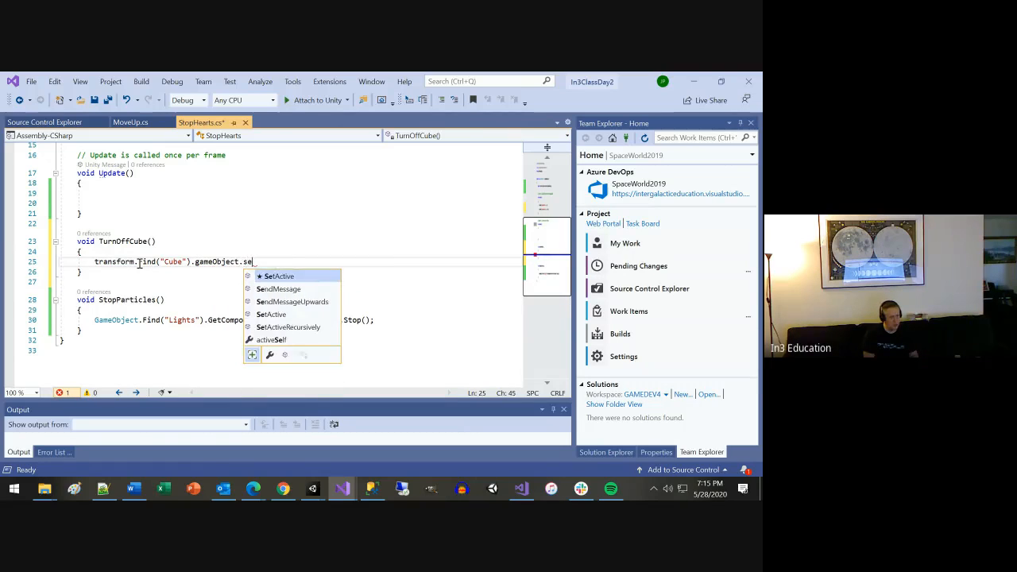
{"action": "key", "text": "Tab"}
{"action": "type", "text": "(false);"}
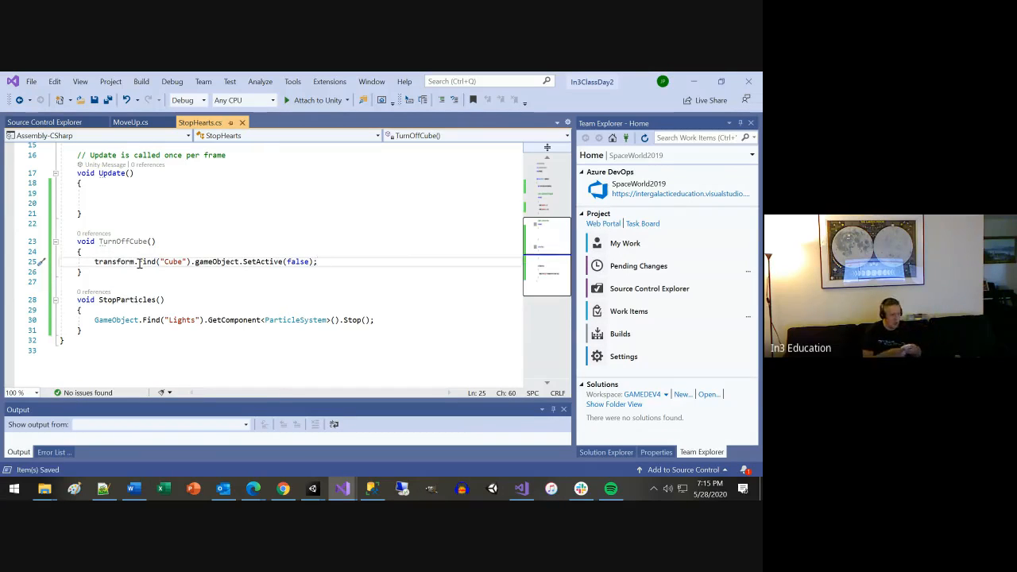
{"action": "key", "text": "ctrl+s"}
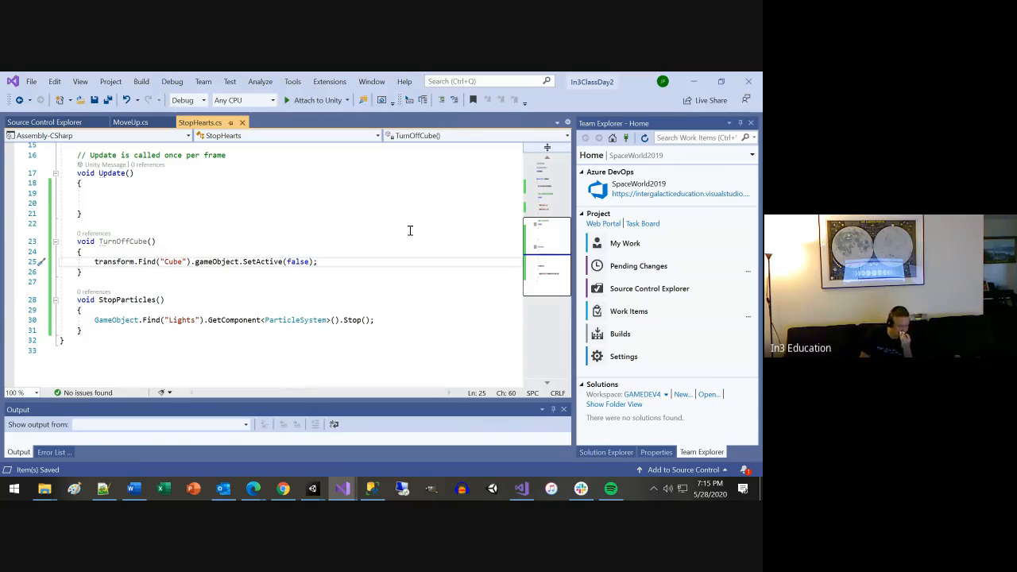
Return to Unity, run the scene with an enlarged Console, check whether the child Cube turns off, and stop play mode.
{"action": "left_click", "coordinate": [693, 80]}
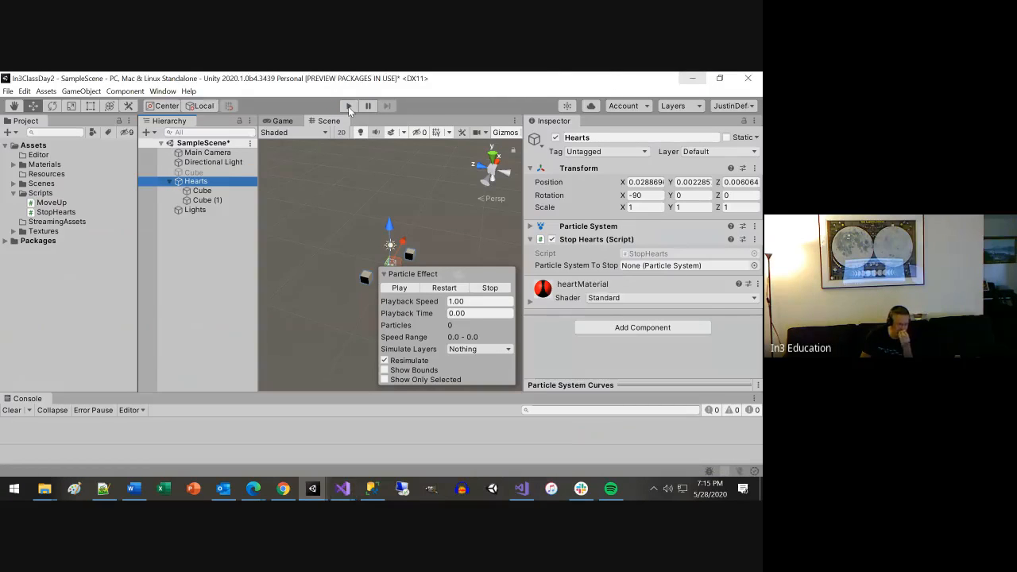
{"action": "left_click", "coordinate": [348, 106]}
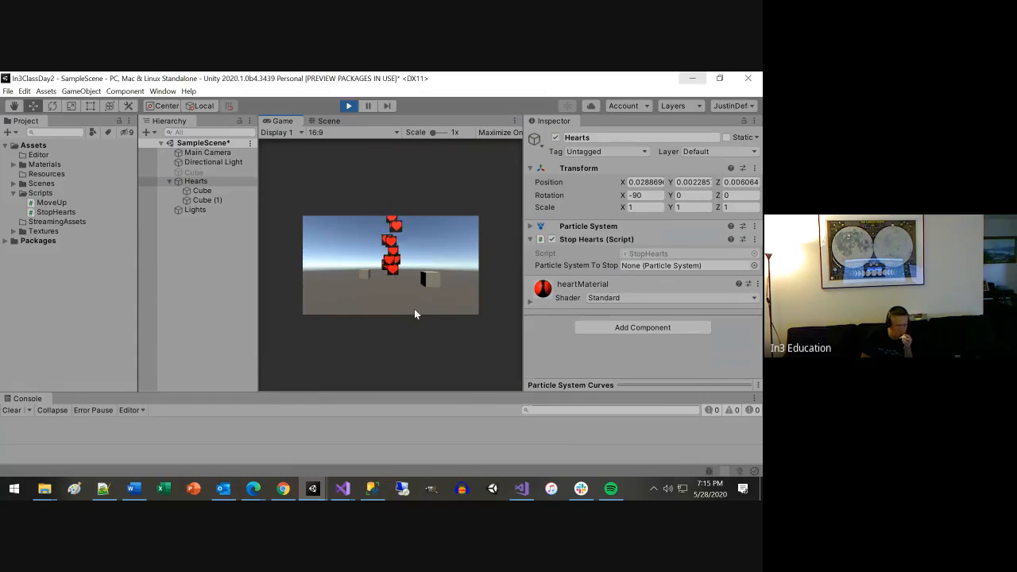
{"action": "left_click_drag", "start_coordinate": [347, 391], "coordinate": [356, 345]}
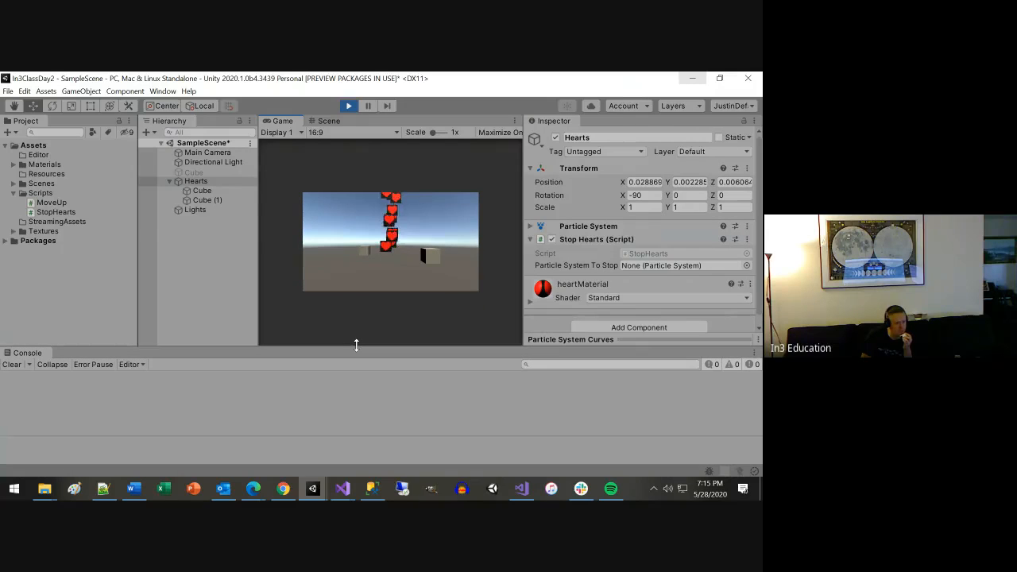
{"action": "left_click", "coordinate": [211, 191]}
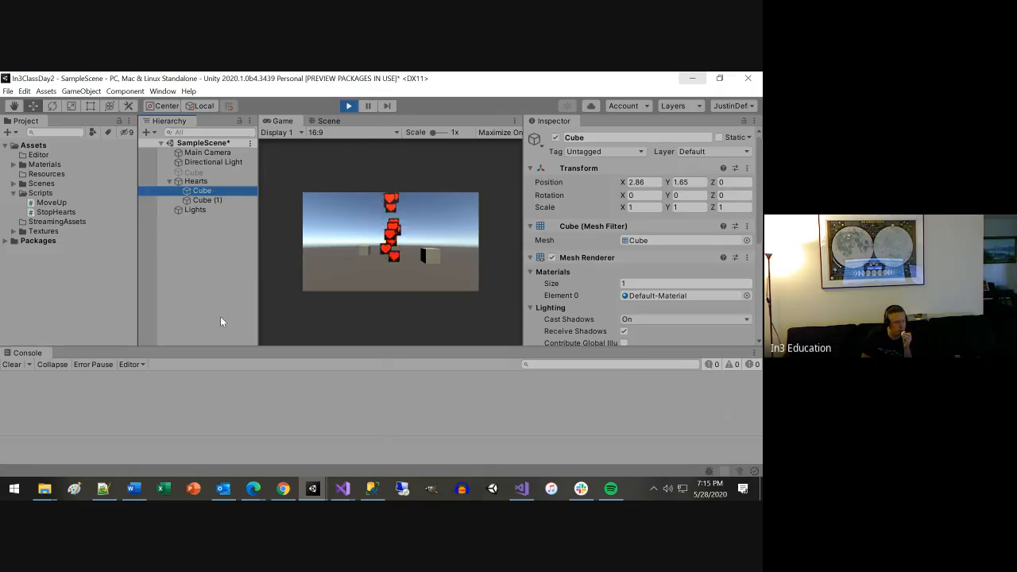
{"action": "left_click", "coordinate": [349, 106]}
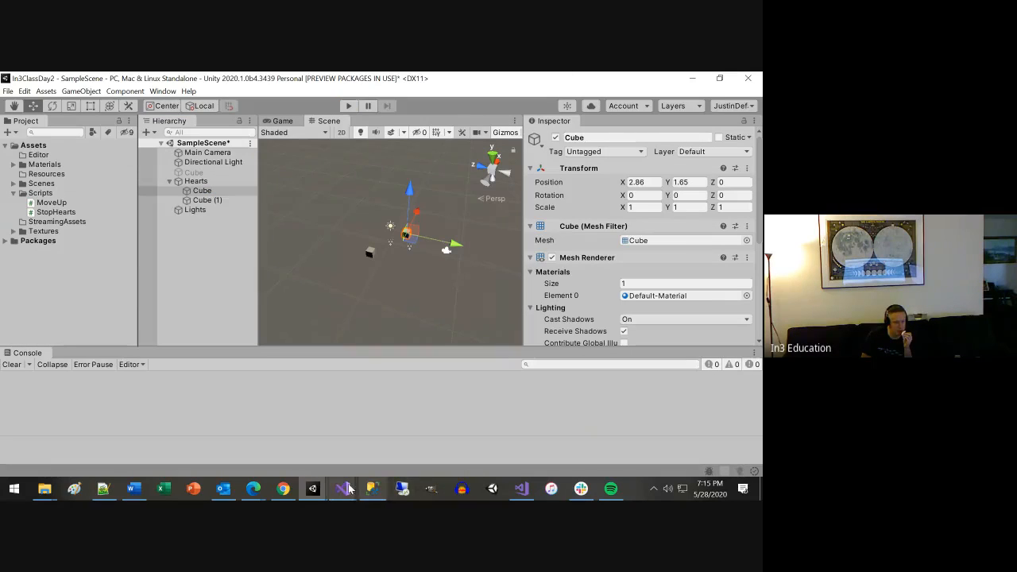
Back in the StopHearts script, change the method name in the 1.5f Invoke call to TurnOffCube.
{"action": "left_click", "coordinate": [350, 488]}
{"action": "left_click", "coordinate": [382, 457]}
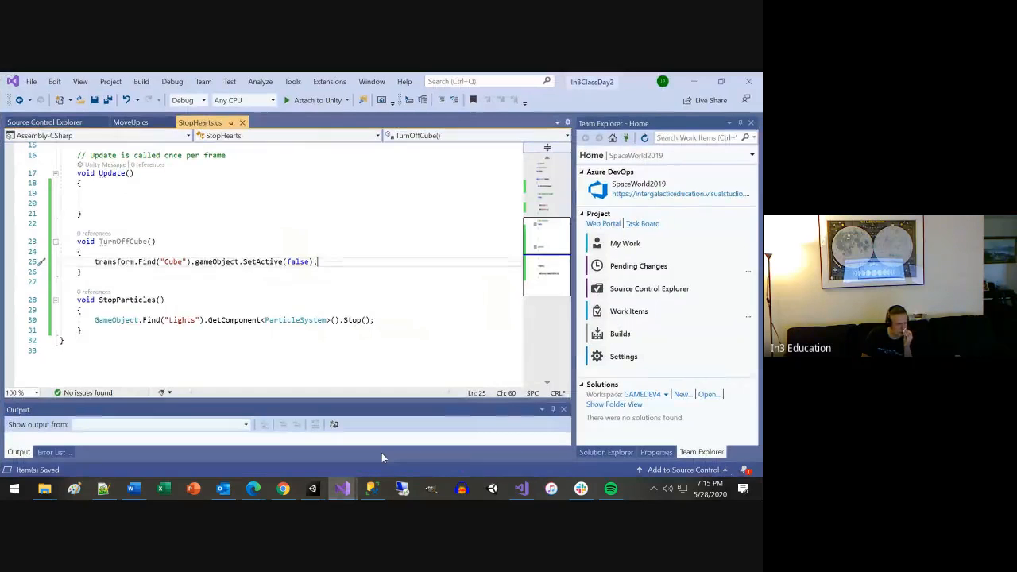
{"action": "scroll", "coordinate": [356, 344], "scroll_direction": "up", "scroll_amount": 2}
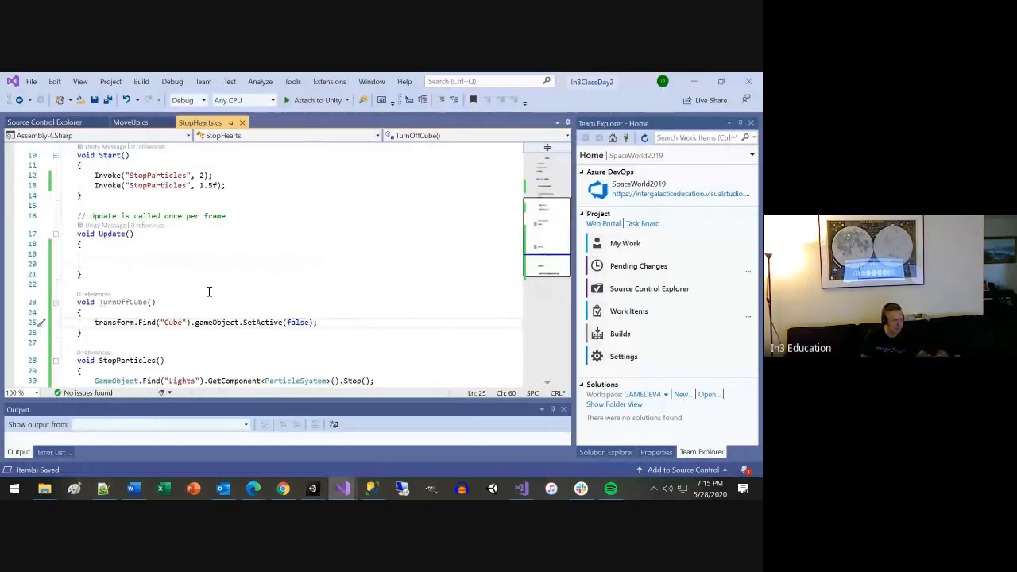
{"action": "double_click", "coordinate": [132, 302]}
{"action": "key", "text": "ctrl+c"}
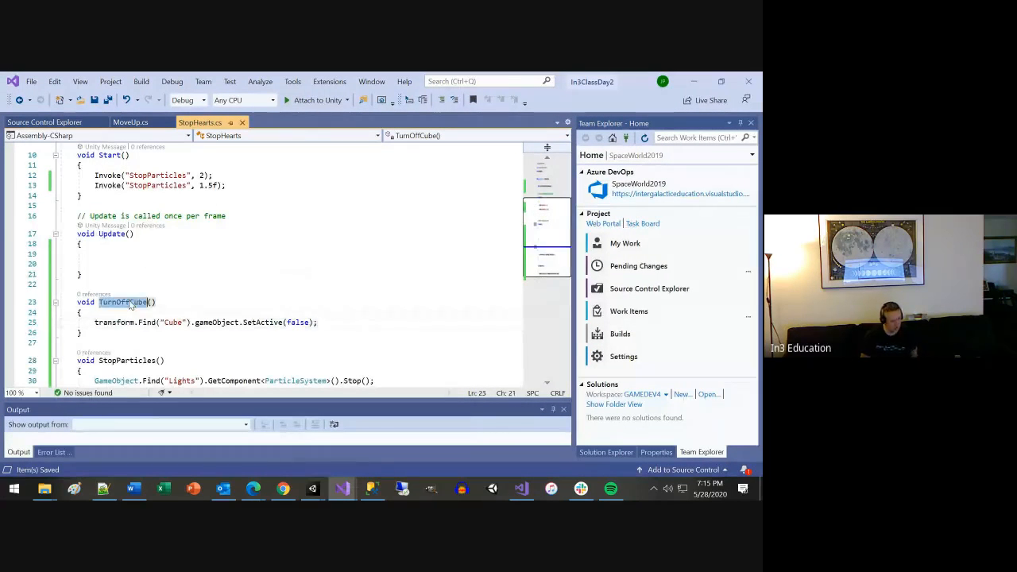
{"action": "double_click", "coordinate": [160, 184]}
{"action": "key", "text": "ctrl+v"}
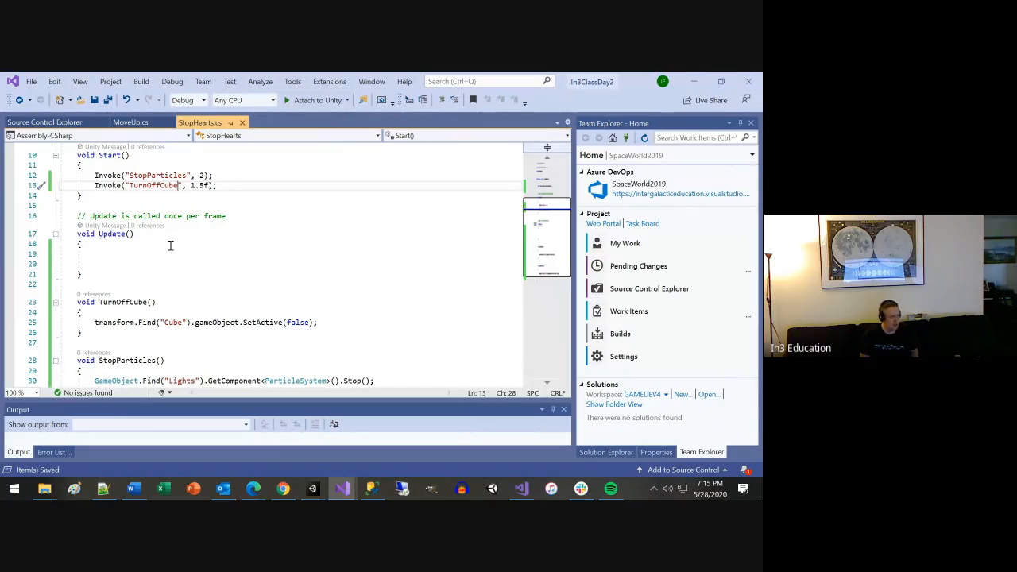
Switch to Unity, run the scene to check whether the child Cube under Hearts turns off, and stop play mode.
{"action": "key", "text": "alt+Tab"}
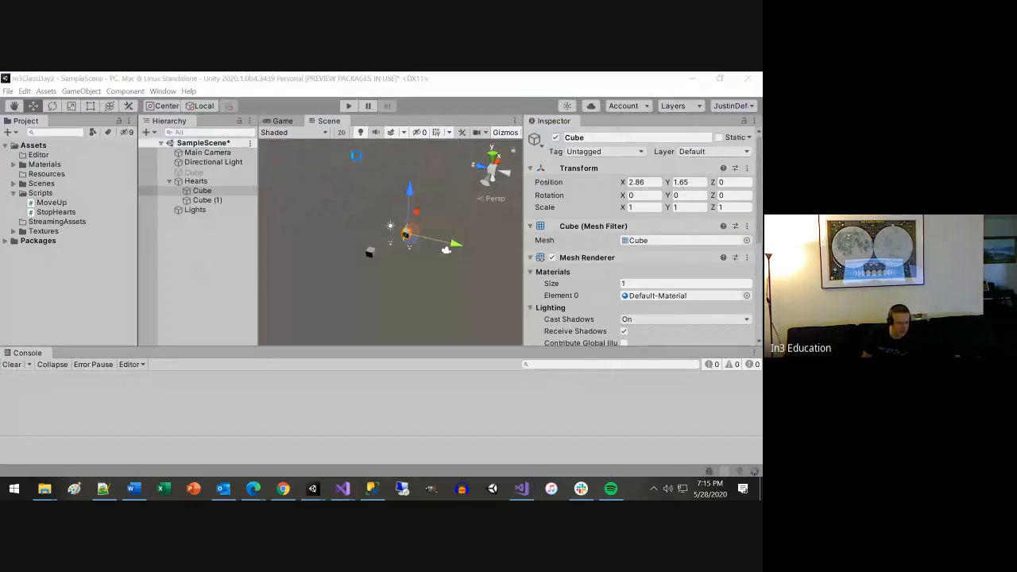
{"action": "left_click", "coordinate": [348, 108]}
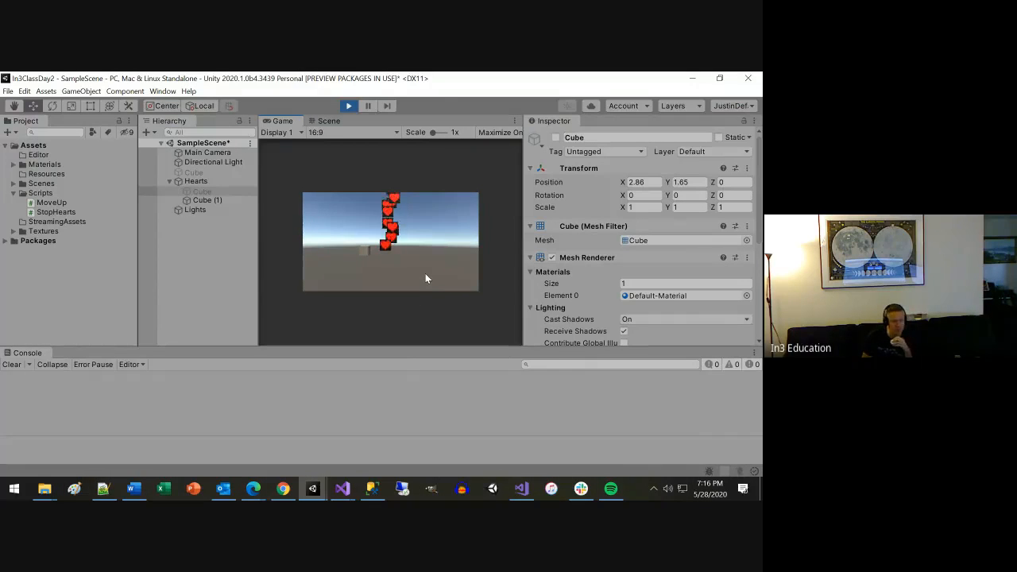
{"action": "left_click", "coordinate": [350, 107]}
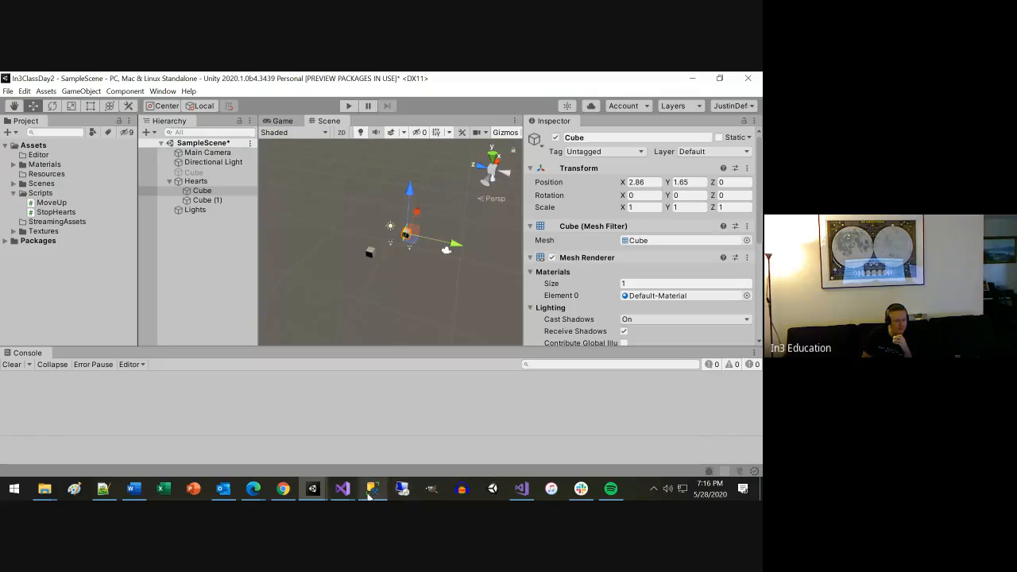
Return to the StopHearts script, change the name in the TurnOffCube() Find call to "CubeBreak", and save.
{"action": "left_click", "coordinate": [342, 487]}
{"action": "left_click", "coordinate": [380, 450]}
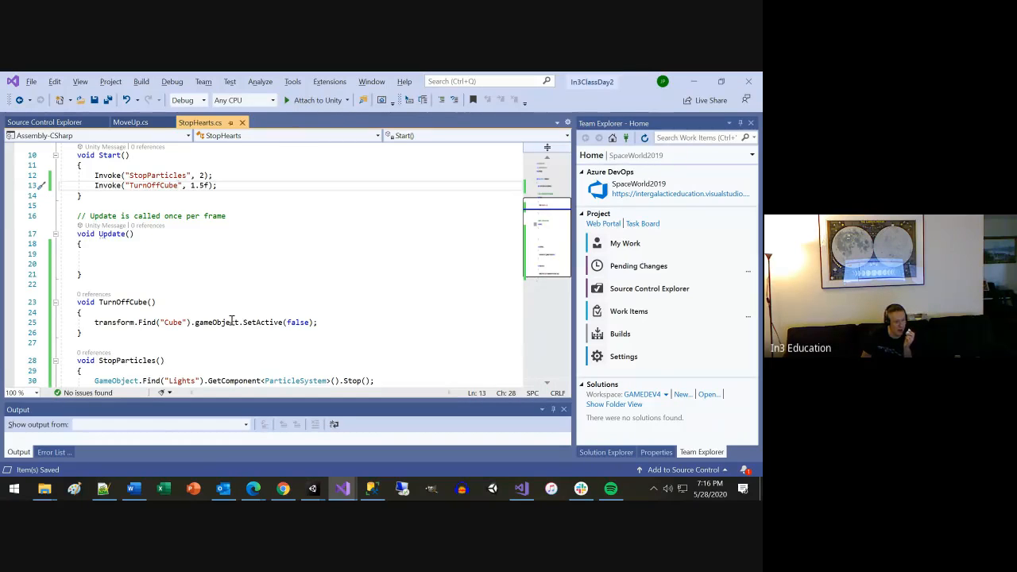
{"action": "left_click", "coordinate": [174, 324]}
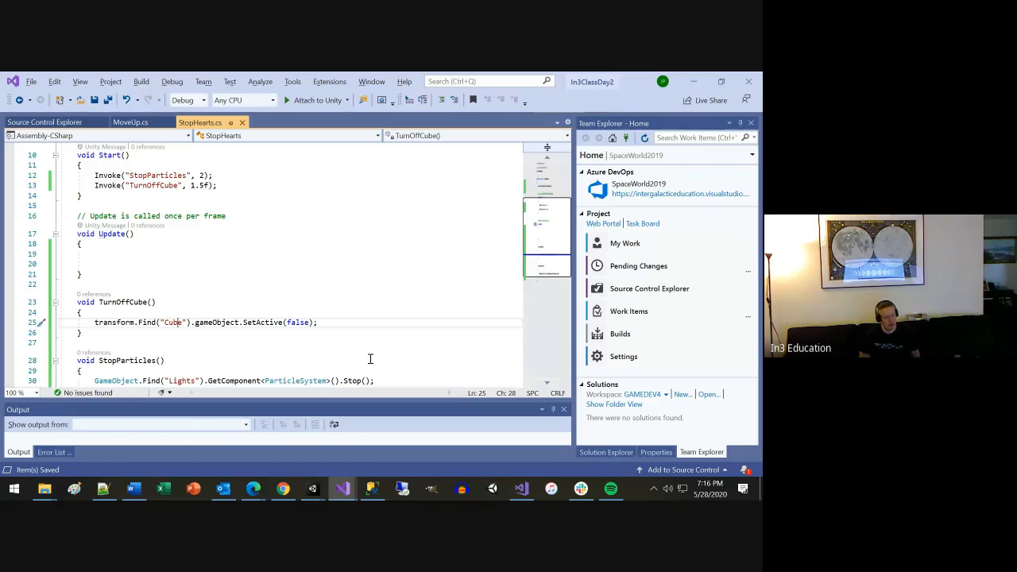
{"action": "key", "text": "Right"}
{"action": "type", "text": "Break"}
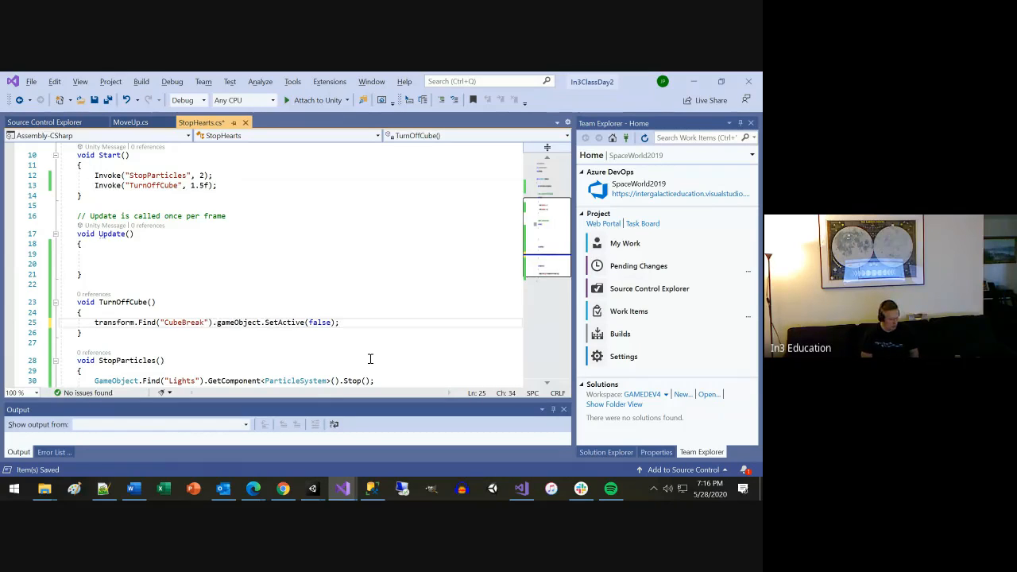
{"action": "key", "text": "ctrl+s"}
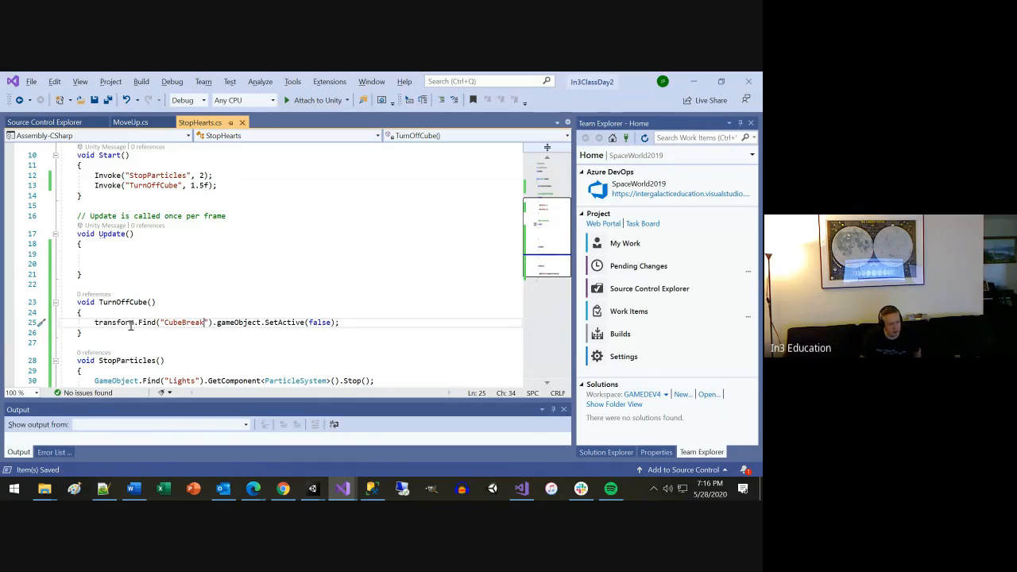
Compare the transform.Find("CubeBreak") call in the script with the Hearts object and its children in the Unity hierarchy.
{"action": "left_click_drag", "start_coordinate": [138, 323], "coordinate": [212, 322]}
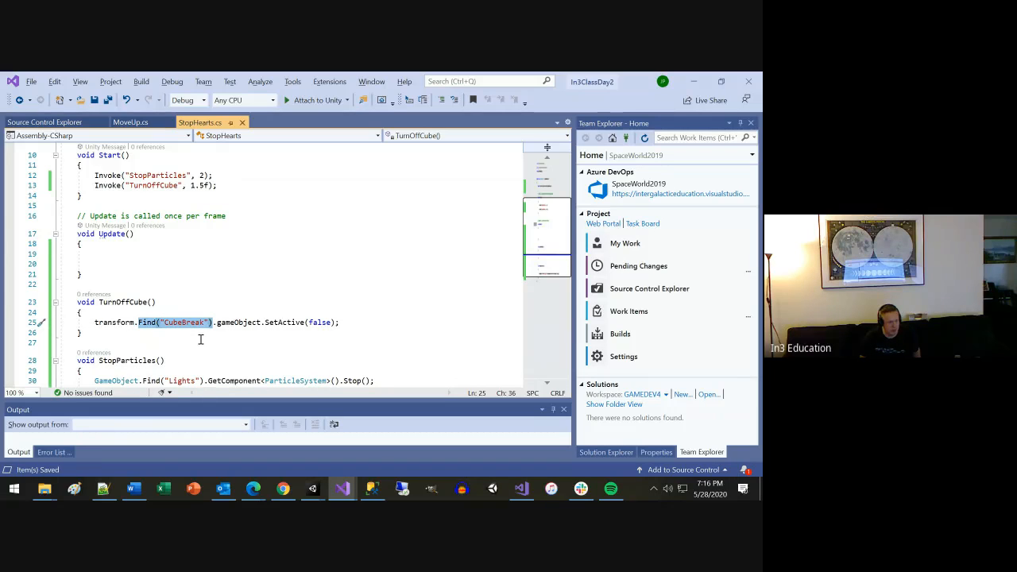
{"action": "key", "text": "alt+Tab"}
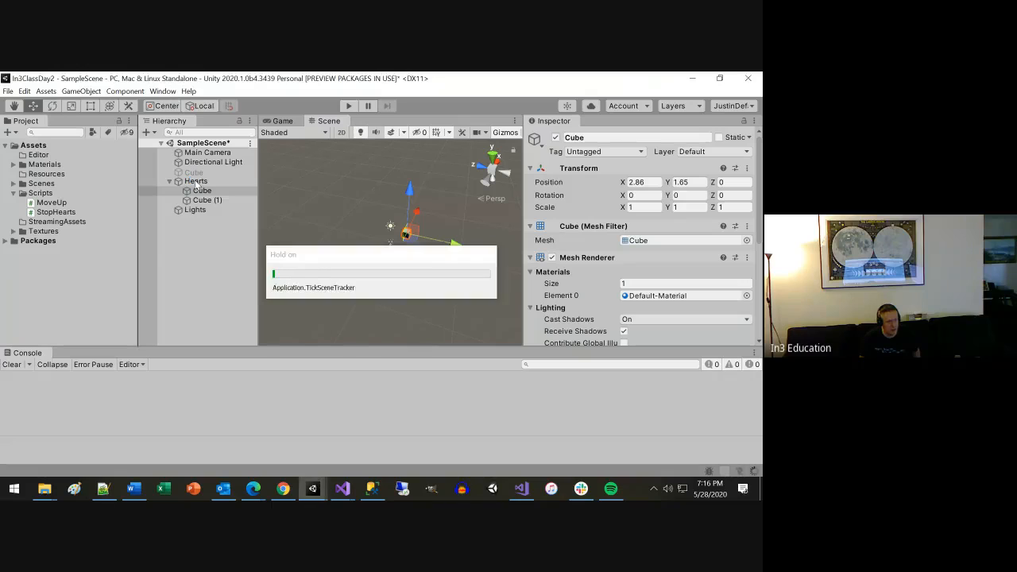
{"action": "left_click", "coordinate": [196, 181]}
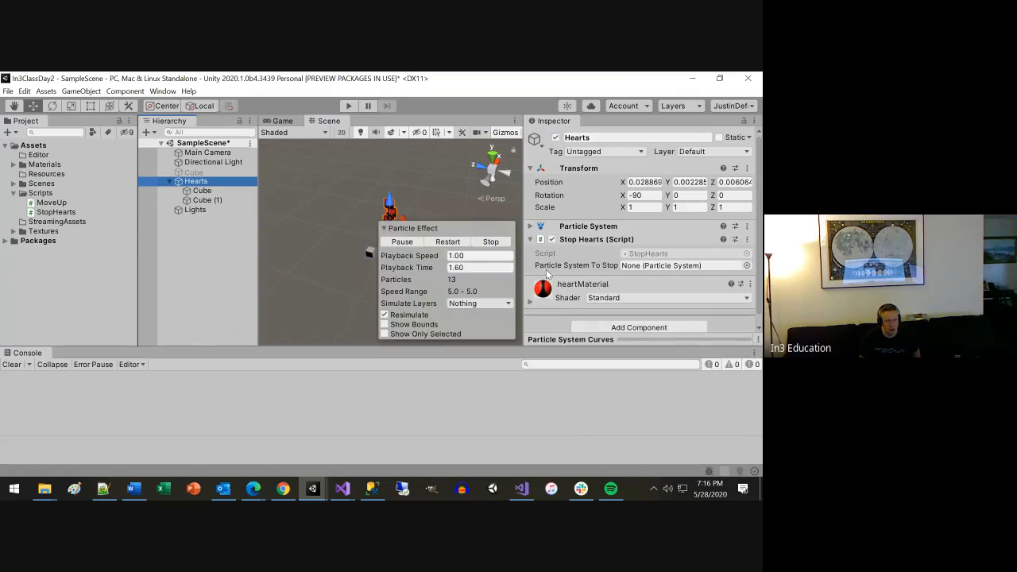
{"action": "left_click", "coordinate": [392, 228]}
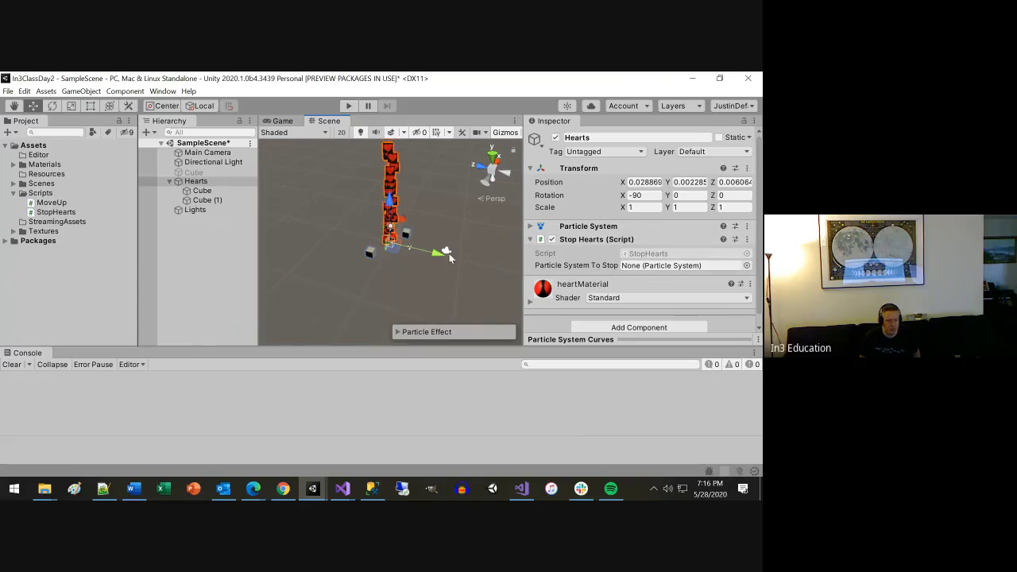
{"action": "left_click", "coordinate": [195, 183]}
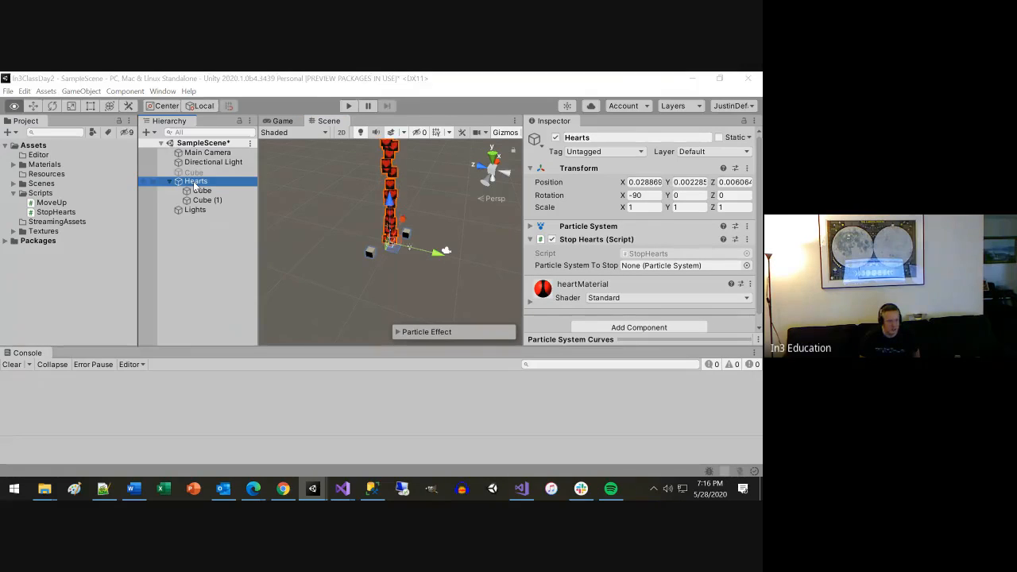
{"action": "key", "text": "alt+Tab"}
{"action": "double_click", "coordinate": [115, 322]}
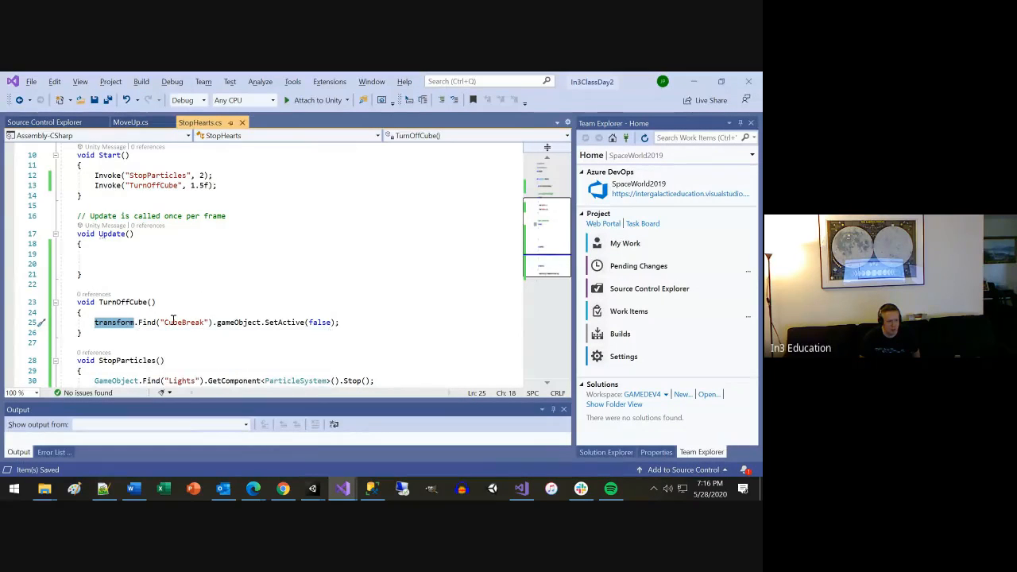
Run the scene in Unity with the CubeBreak lookup, check the Console for errors, and stop play mode.
{"action": "key", "text": "alt+Tab"}
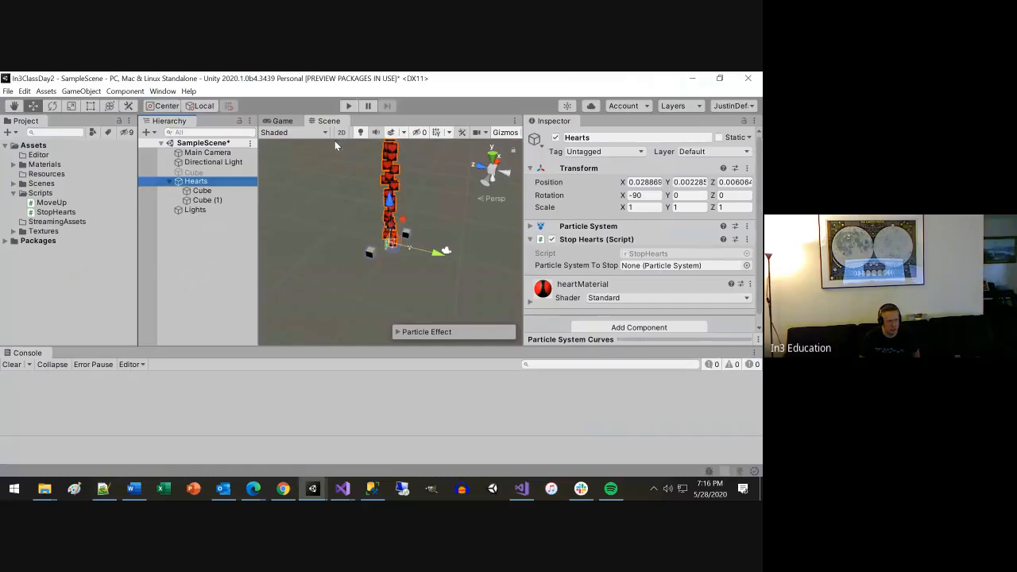
{"action": "left_click", "coordinate": [347, 107]}
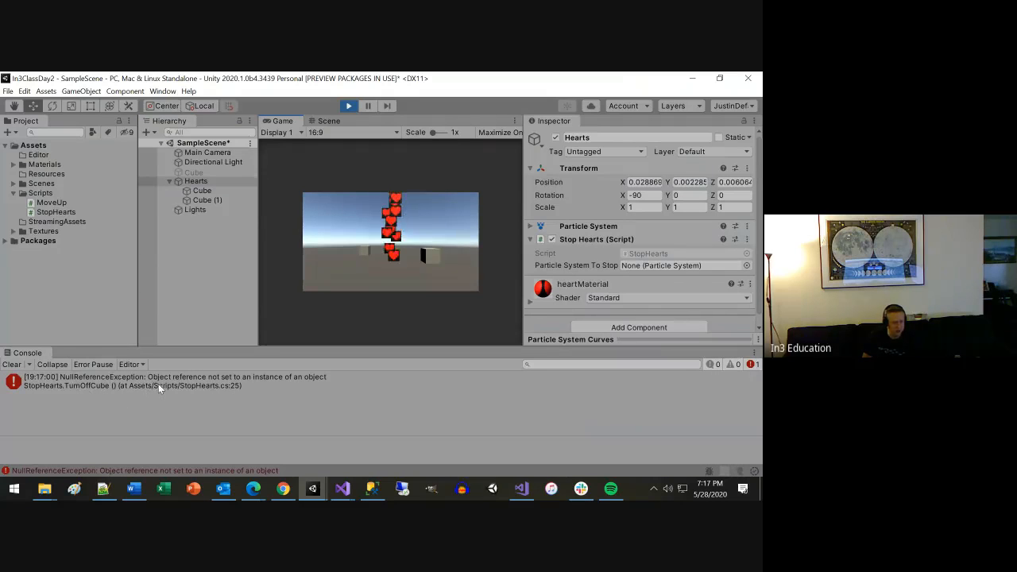
{"action": "left_click", "coordinate": [350, 106]}
In the StopHearts script, set a breakpoint on the CubeBreak lookup line and attach the debugger to Unity.
{"action": "mouse_move", "coordinate": [340, 488]}
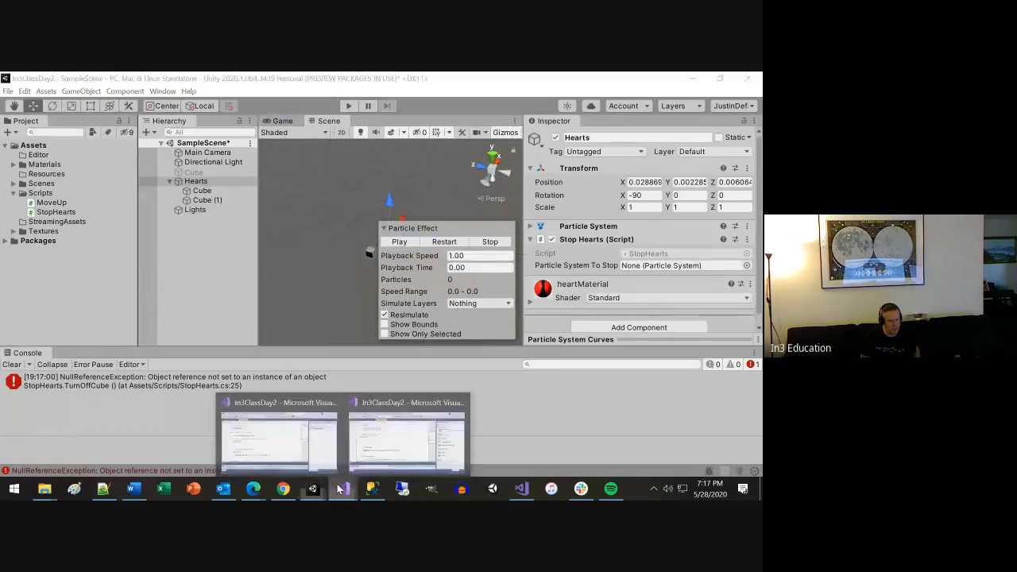
{"action": "left_click", "coordinate": [361, 423]}
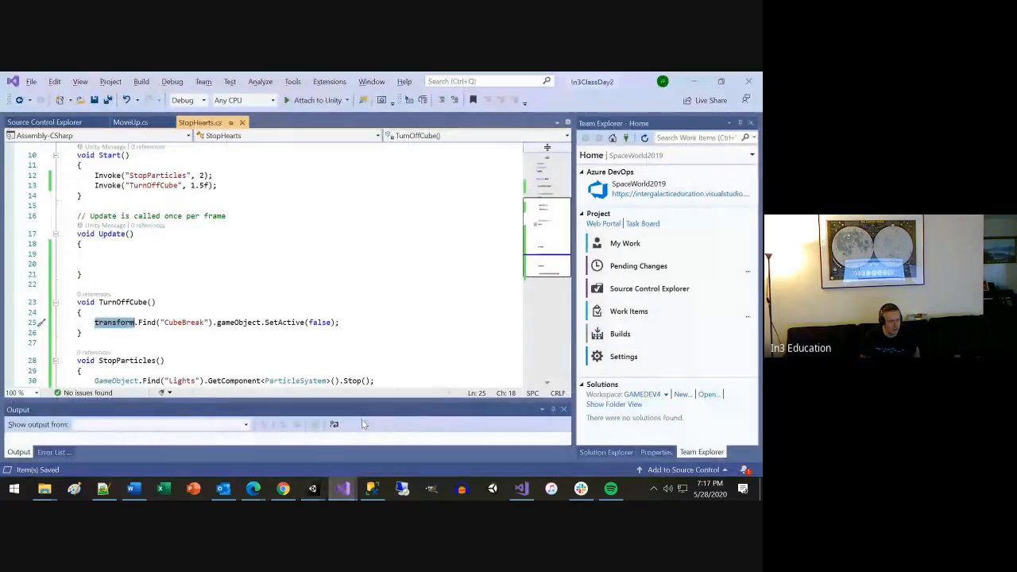
{"action": "left_click", "coordinate": [10, 322]}
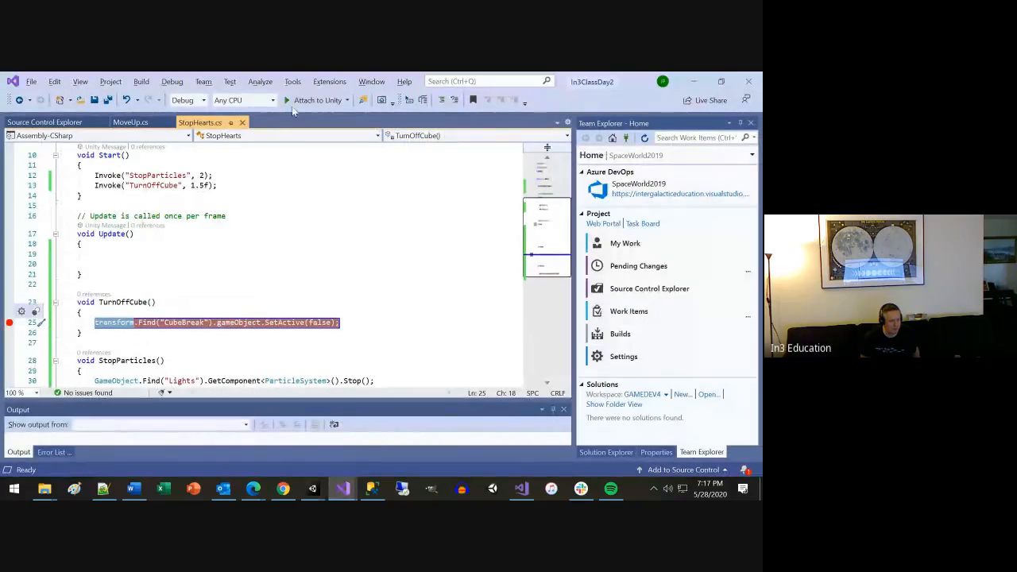
{"action": "left_click", "coordinate": [306, 101]}
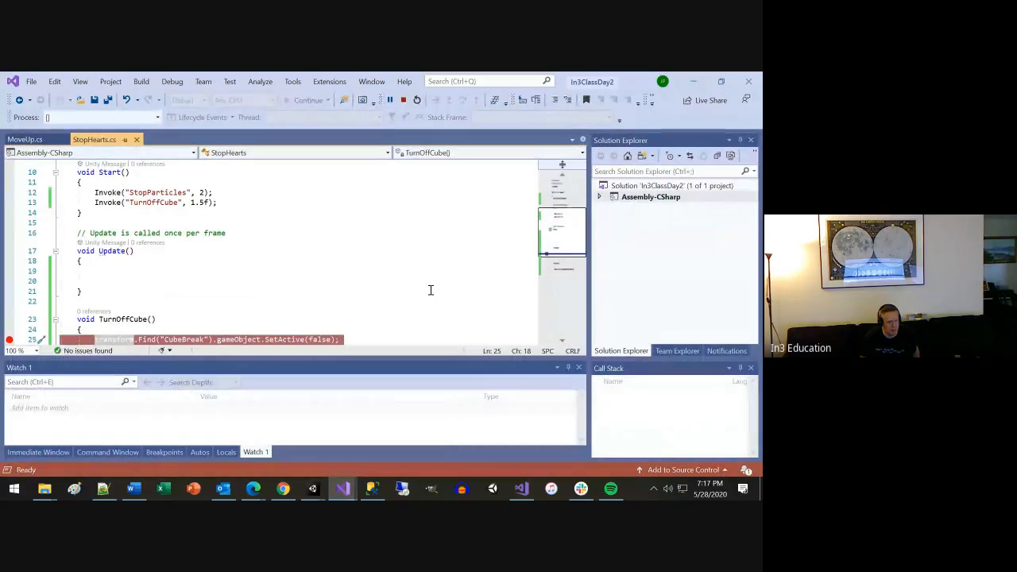
{"action": "scroll", "coordinate": [395, 256], "scroll_direction": "down", "scroll_amount": 1}
Play the scene in Unity until the breakpoint is reached and inspect the members of transform in the paused script.
{"action": "key", "text": "alt+Tab"}
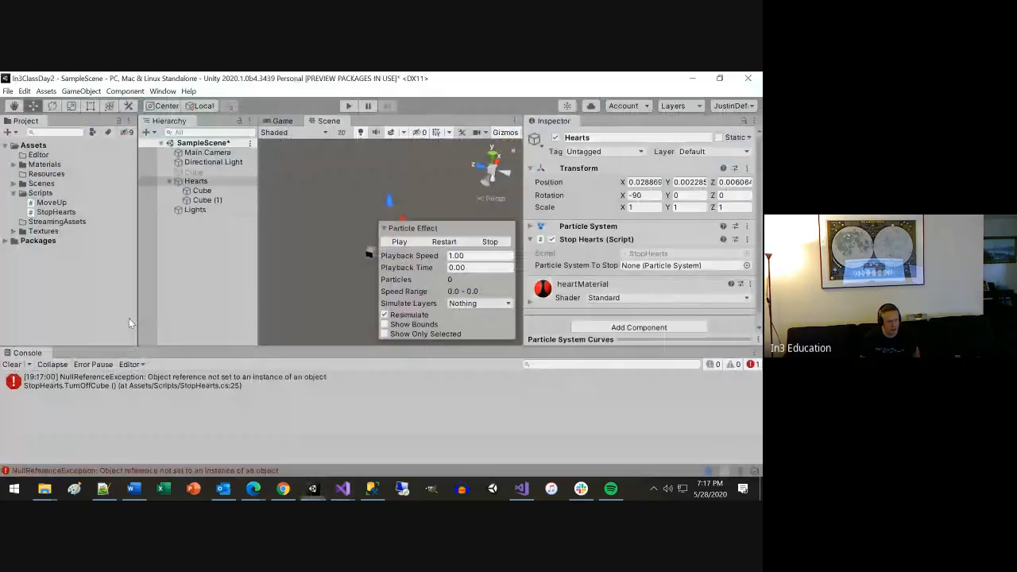
{"action": "left_click", "coordinate": [347, 107]}
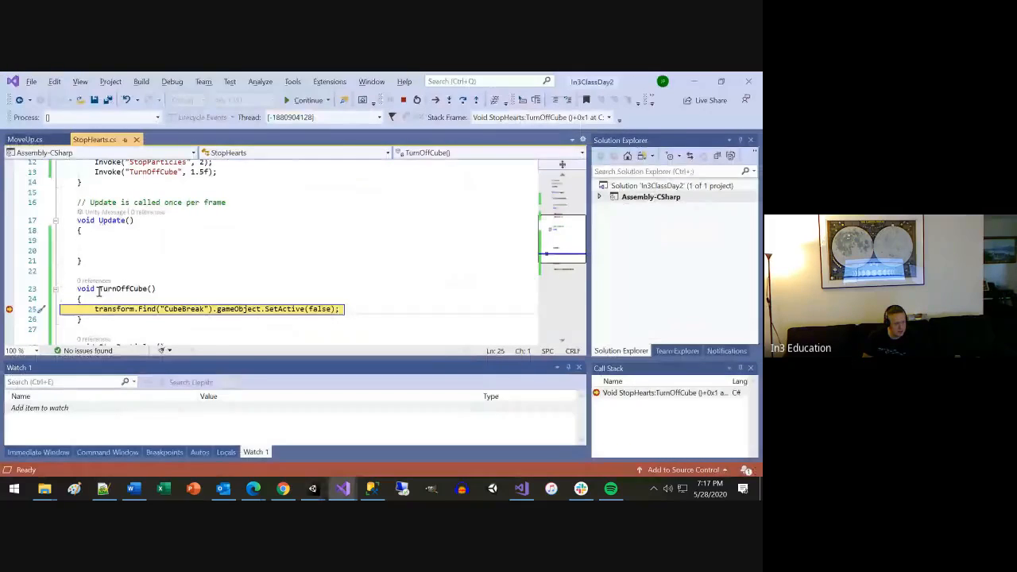
{"action": "mouse_move", "coordinate": [117, 311]}
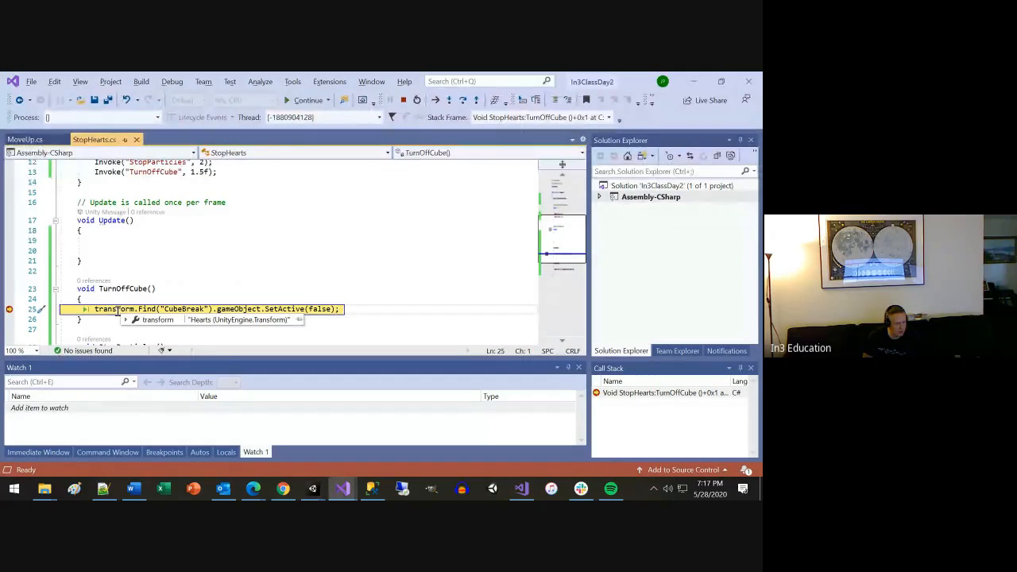
{"action": "left_click", "coordinate": [124, 319]}
{"action": "scroll", "coordinate": [128, 310], "scroll_direction": "down", "scroll_amount": 5}
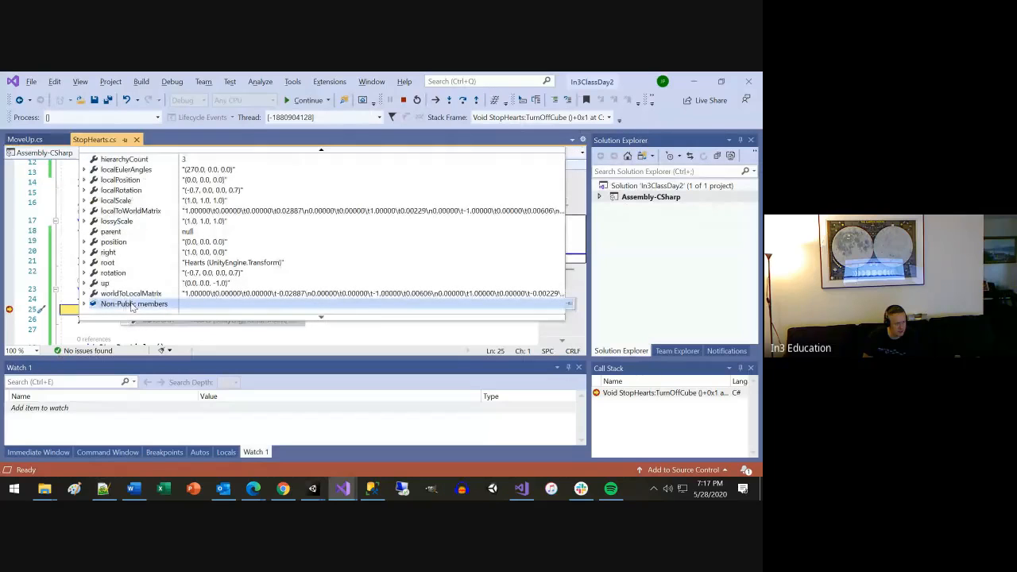
{"action": "scroll", "coordinate": [132, 306], "scroll_direction": "up", "scroll_amount": 2}
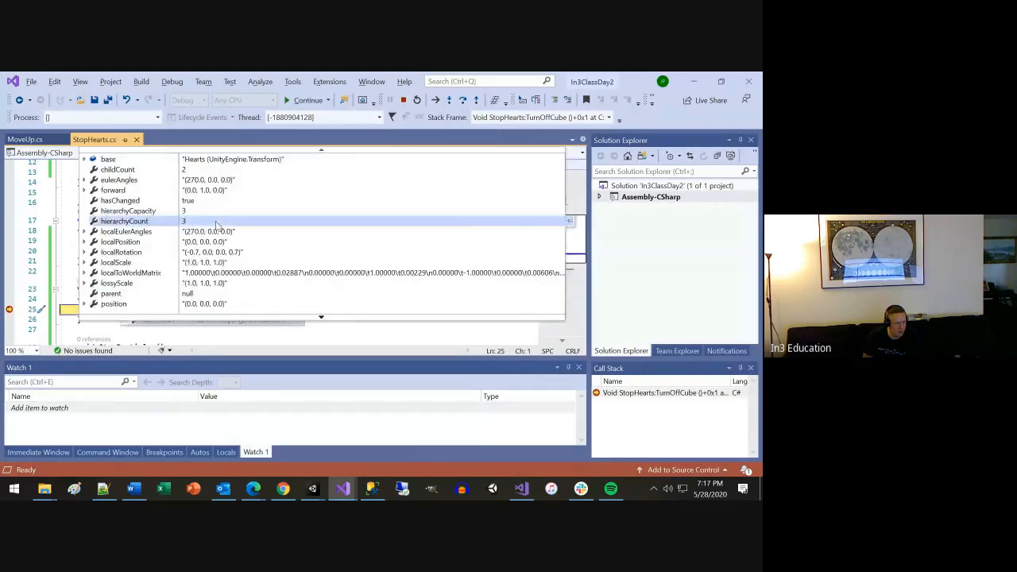
{"action": "scroll", "coordinate": [215, 224], "scroll_direction": "down", "scroll_amount": 1}
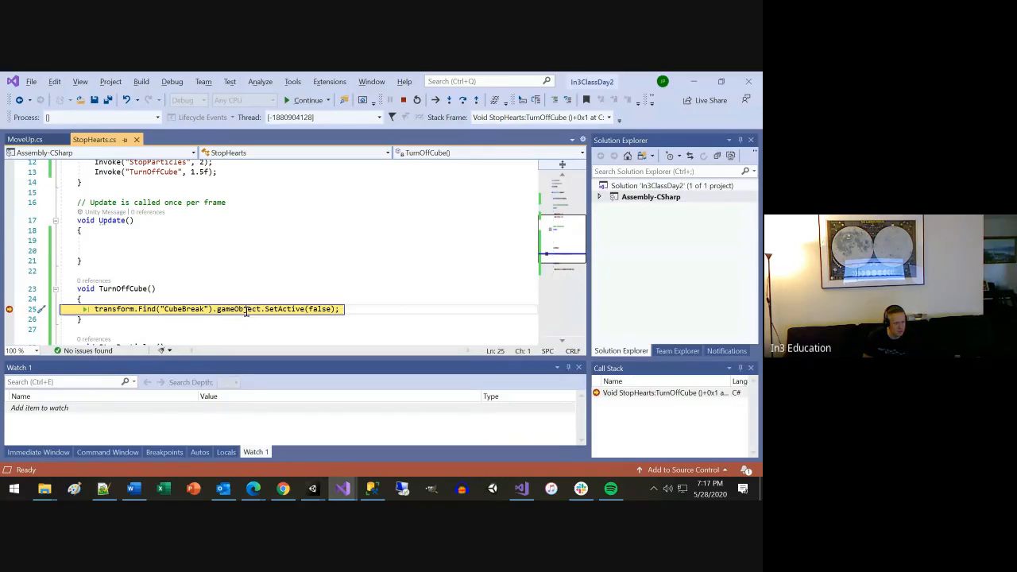
Enlarge the Watch 1 area and add the expression transform.Find("CubeBreak") from the paused line as a watch.
{"action": "mouse_move", "coordinate": [213, 307]}
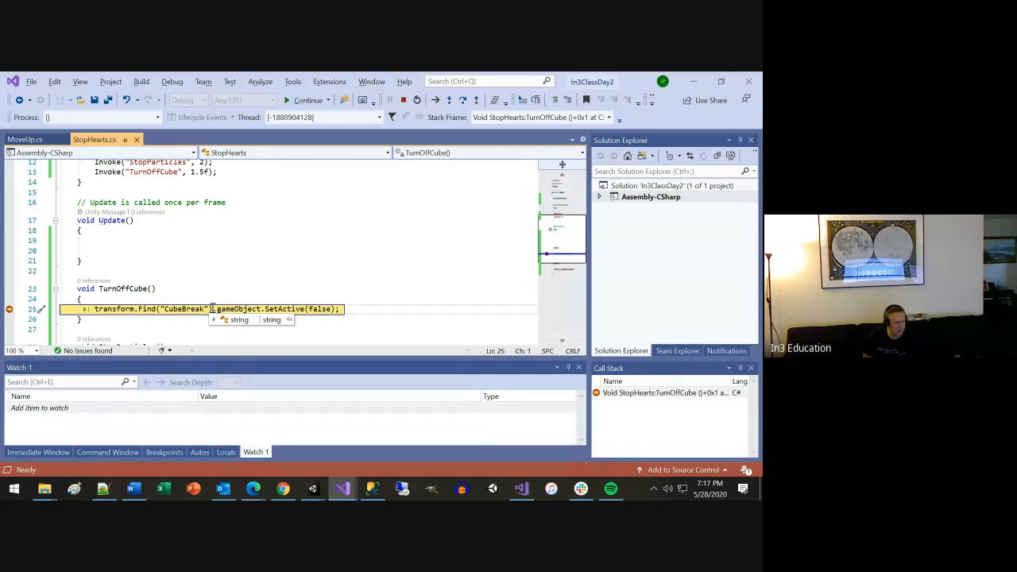
{"action": "left_click_drag", "start_coordinate": [254, 361], "coordinate": [254, 317]}
{"action": "scroll", "coordinate": [254, 260], "scroll_direction": "down", "scroll_amount": 2}
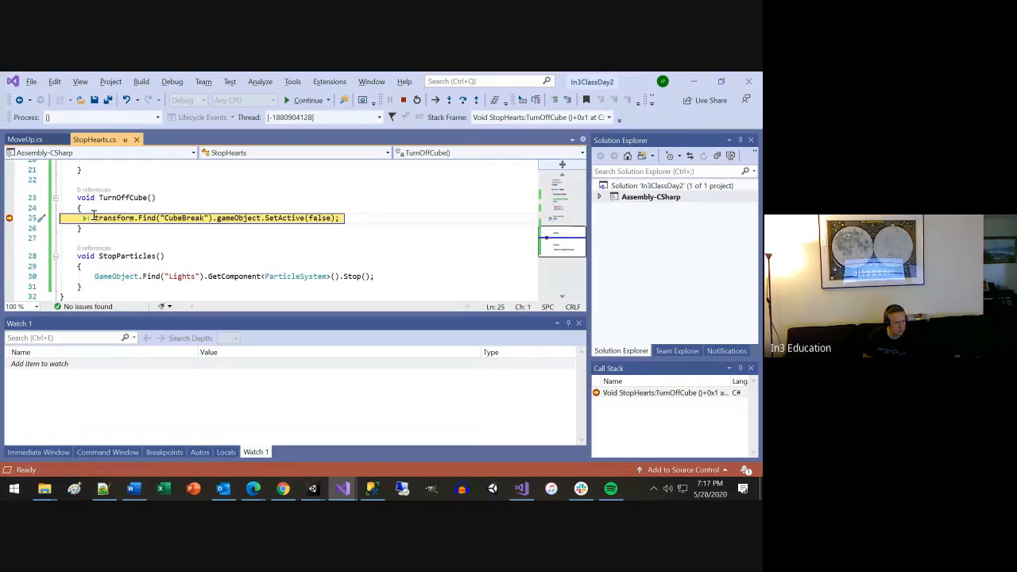
{"action": "left_click_drag", "start_coordinate": [94, 217], "coordinate": [204, 216]}
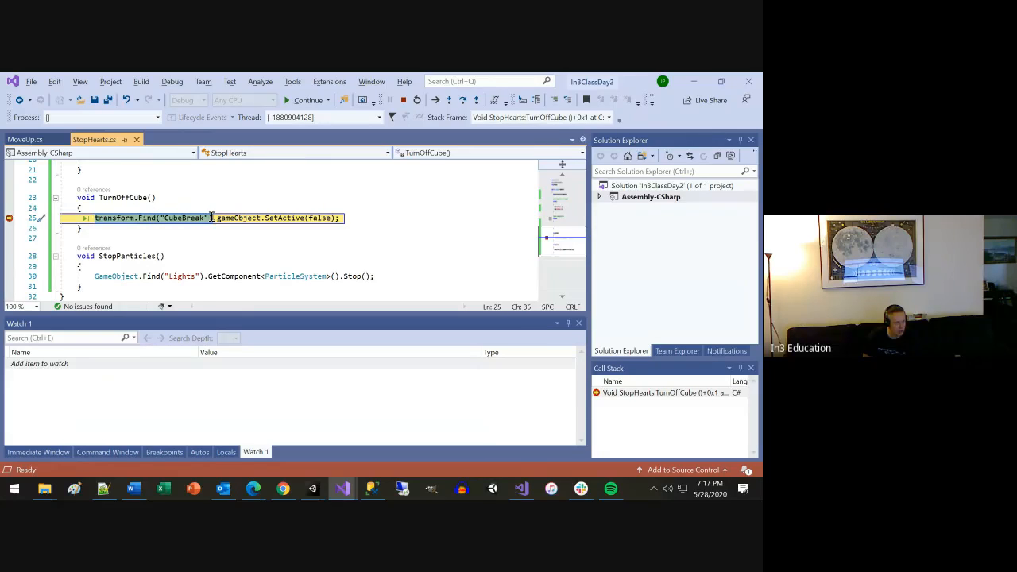
{"action": "left_click", "coordinate": [70, 365]}
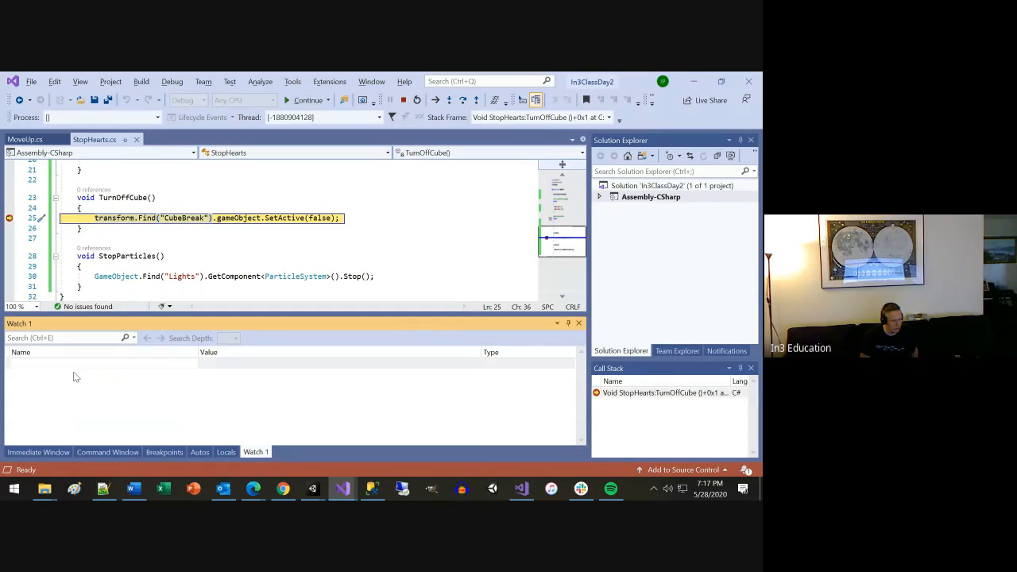
{"action": "type", "text": "transform.Find(\"CubeBreak\")"}
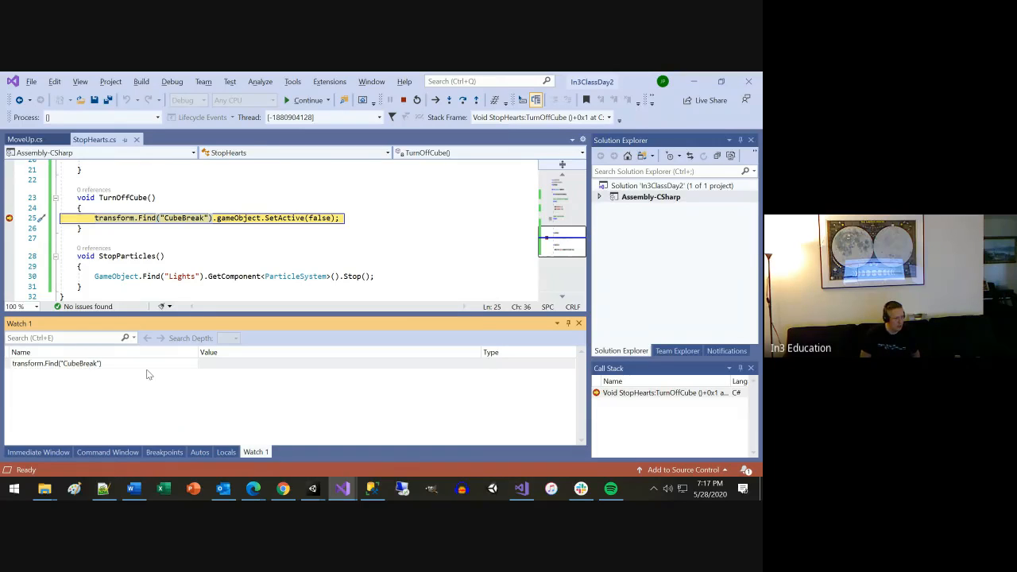
{"action": "key", "text": "Return"}
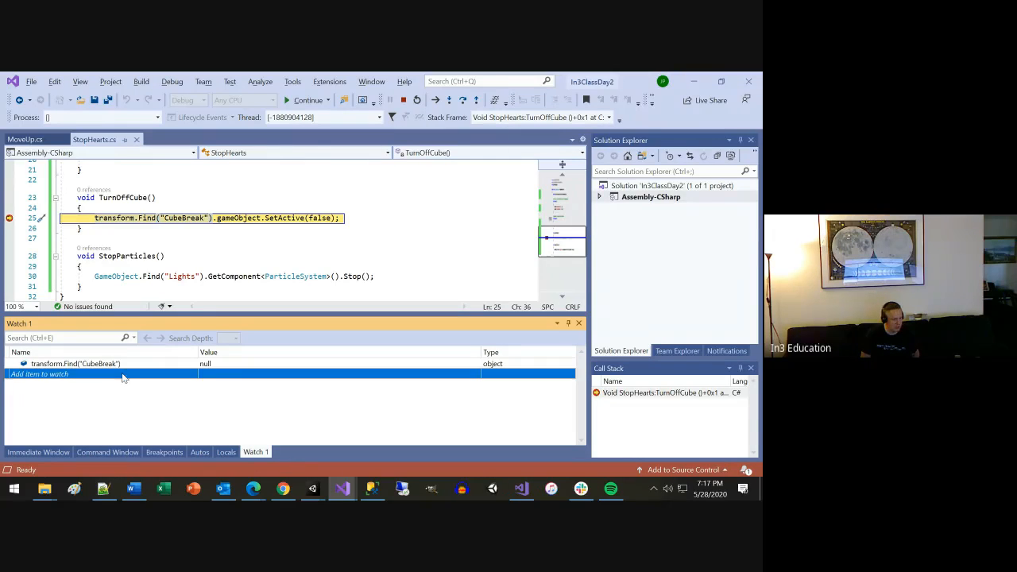
Add a second watch from the copied lookup, with the name changed to make it transform.Find("Cube").
{"action": "left_click", "coordinate": [124, 376]}
{"action": "type", "text": "transform.Find(\"CubeBreak\")"}
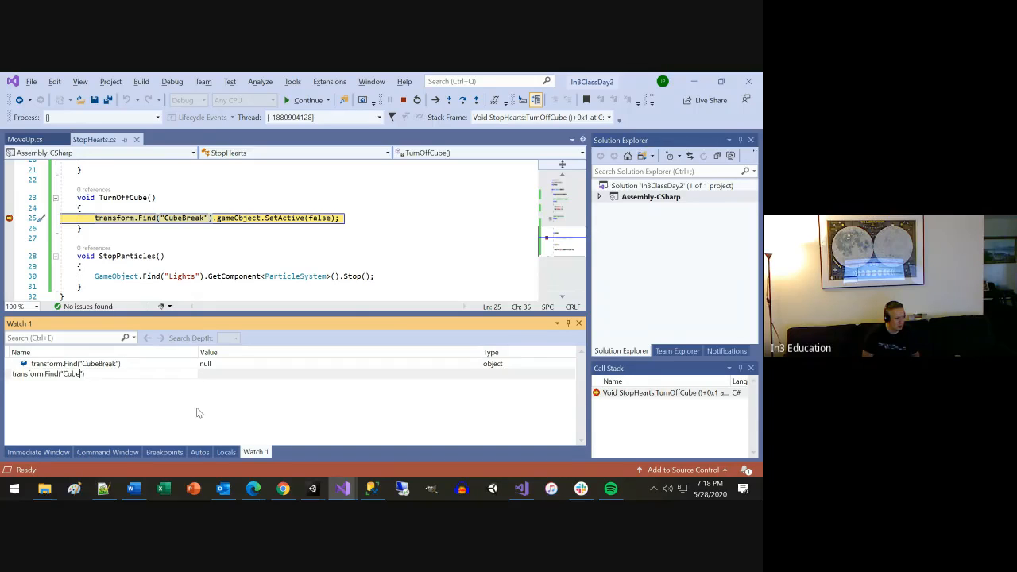
{"action": "key", "text": "Return"}
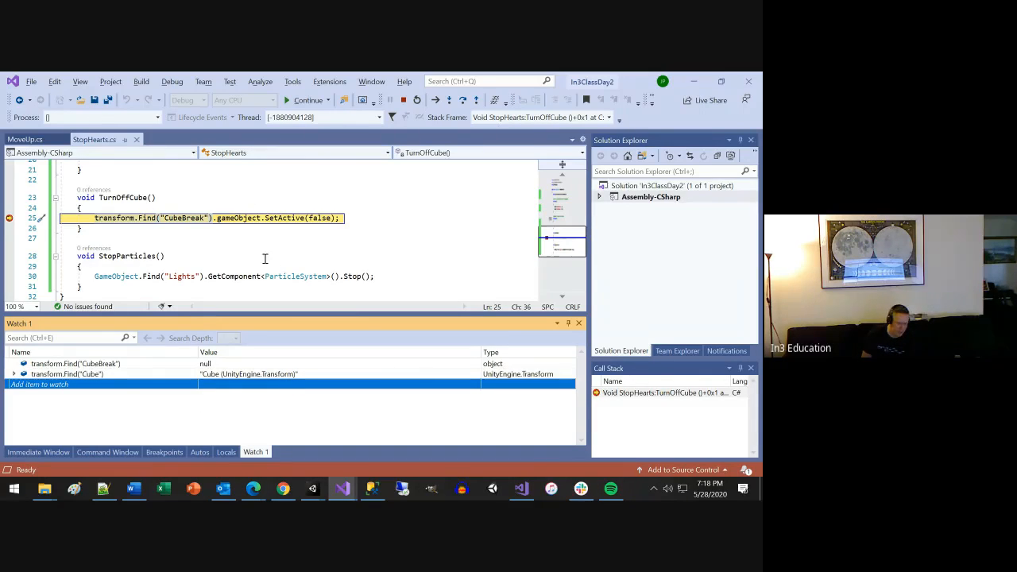
Add a third watch from the copied lookup, with the name changed to make it transform.Find("Cube (1)").
{"action": "left_click", "coordinate": [156, 385]}
{"action": "type", "text": "transform.Find(\"CubeBreak\")"}
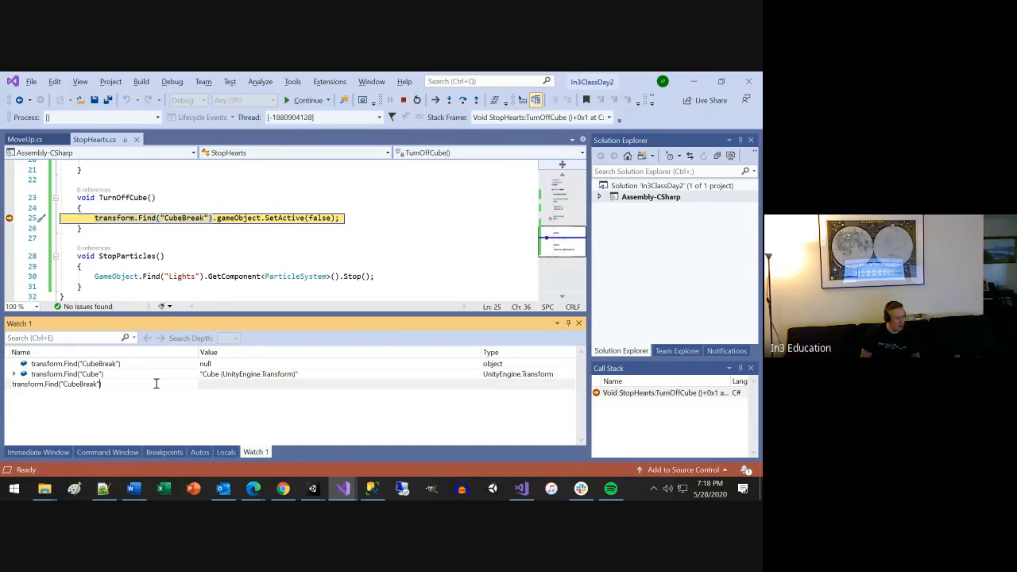
{"action": "key", "text": "BackSpace"}
{"action": "key", "text": "BackSpace"}
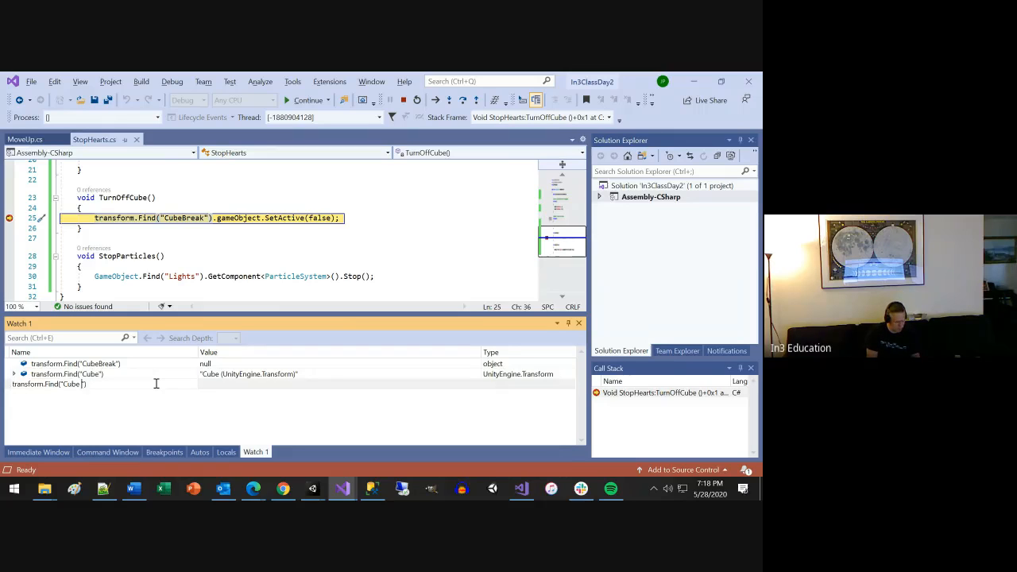
{"action": "type", "text": "(1)"}
{"action": "key", "text": "Return"}
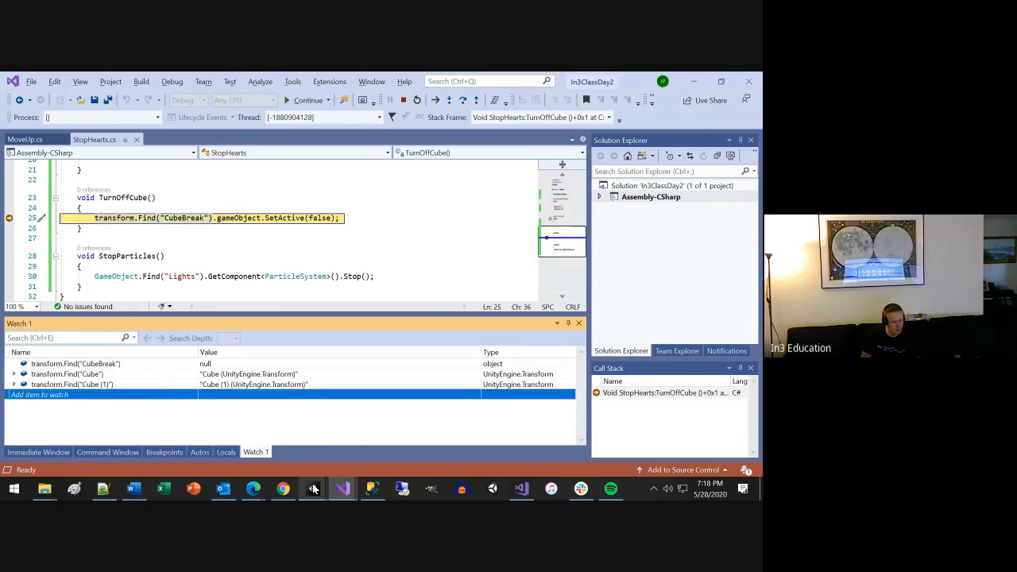
Resume the script execution paused at the CubeBreak lookup breakpoint.
{"action": "mouse_move", "coordinate": [312, 488]}
{"action": "left_click", "coordinate": [346, 451]}
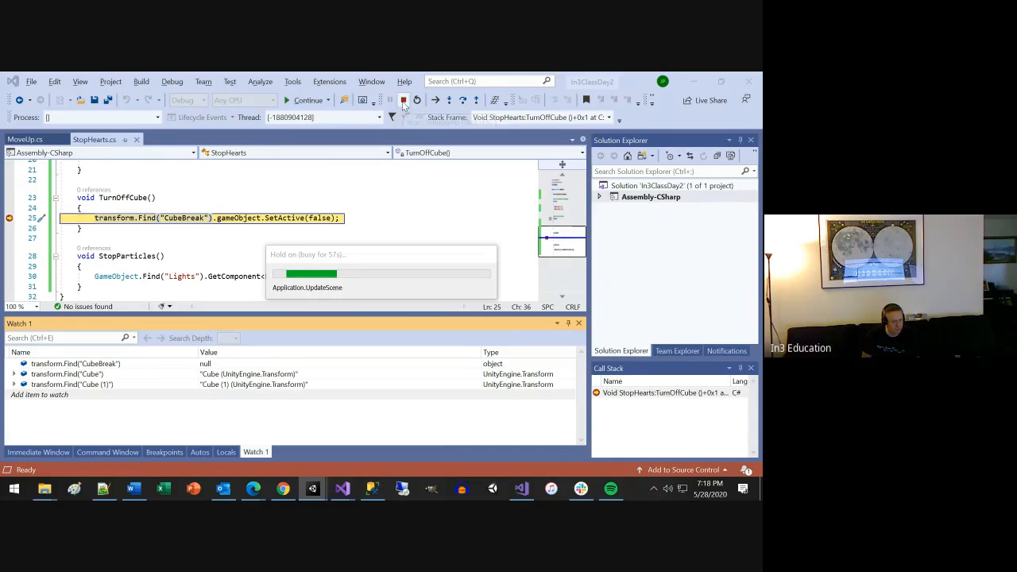
{"action": "left_click", "coordinate": [307, 100]}
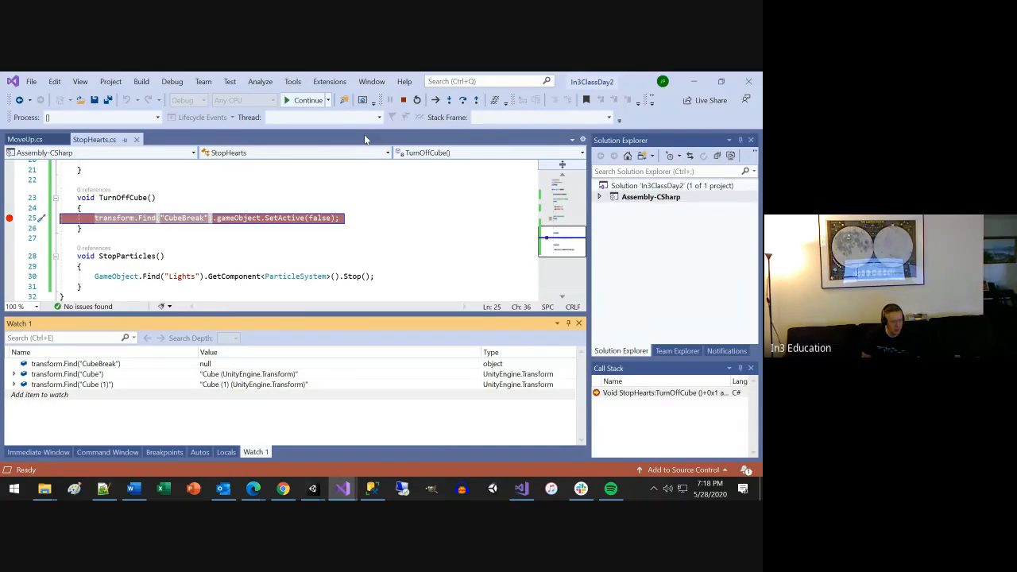
Switch to Unity and compare the child objects Cube and Cube (1) with their parent Hearts in the running scene.
{"action": "key", "text": "alt+Tab"}
{"action": "left_click", "coordinate": [207, 199]}
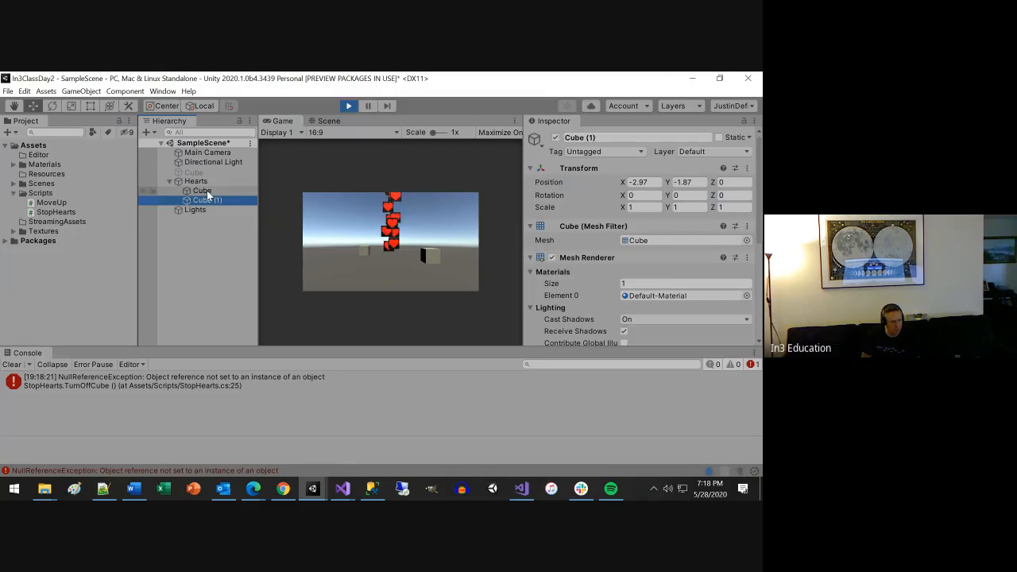
{"action": "left_click", "coordinate": [207, 192]}
{"action": "left_click", "coordinate": [206, 199]}
{"action": "left_click", "coordinate": [203, 191]}
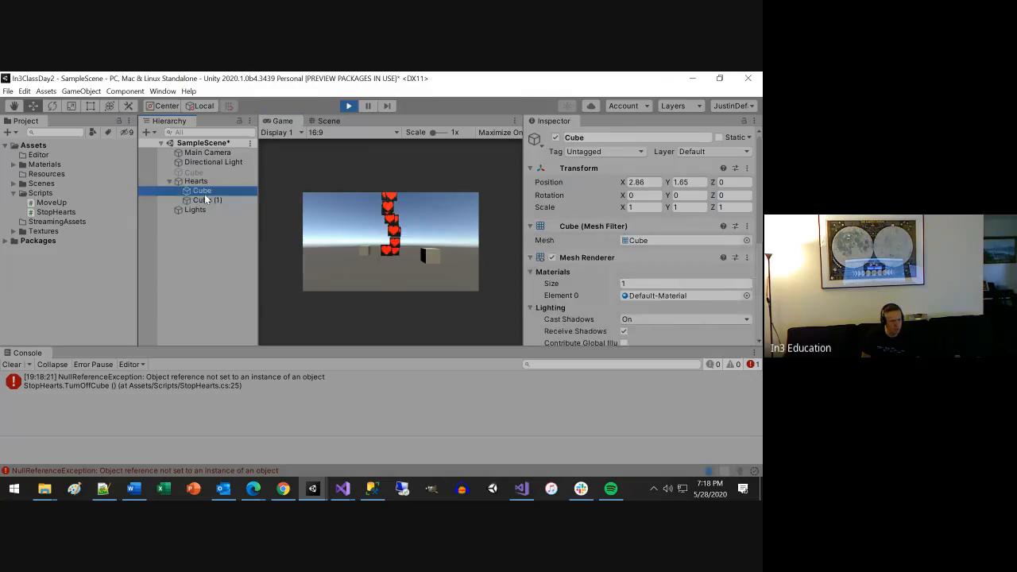
{"action": "left_click", "coordinate": [207, 199]}
{"action": "left_click", "coordinate": [198, 182]}
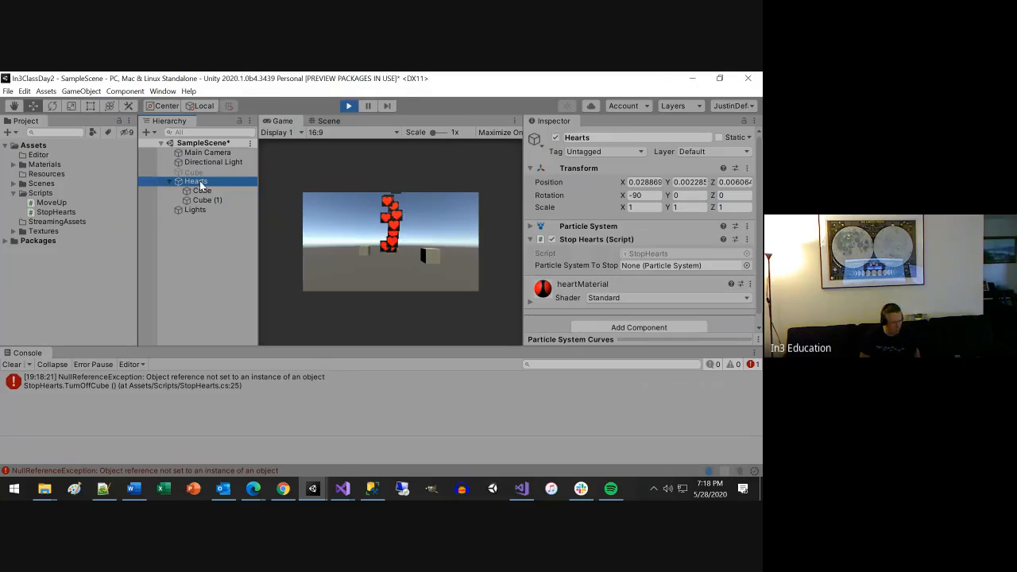
Stop the debugging session in Visual Studio, exit play mode in Unity and select the Hearts object.
{"action": "key", "text": "alt+Tab"}
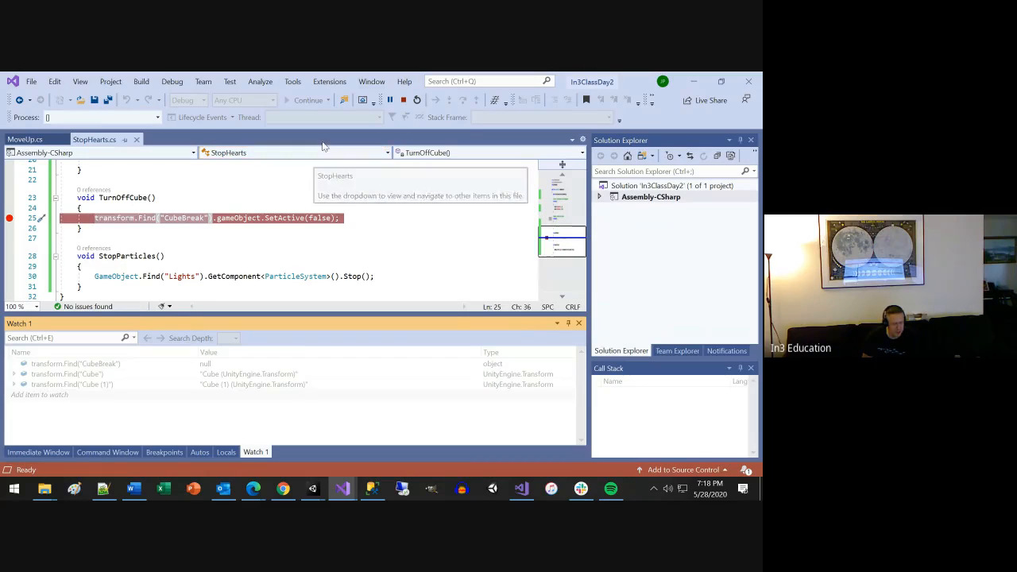
{"action": "left_click", "coordinate": [404, 101]}
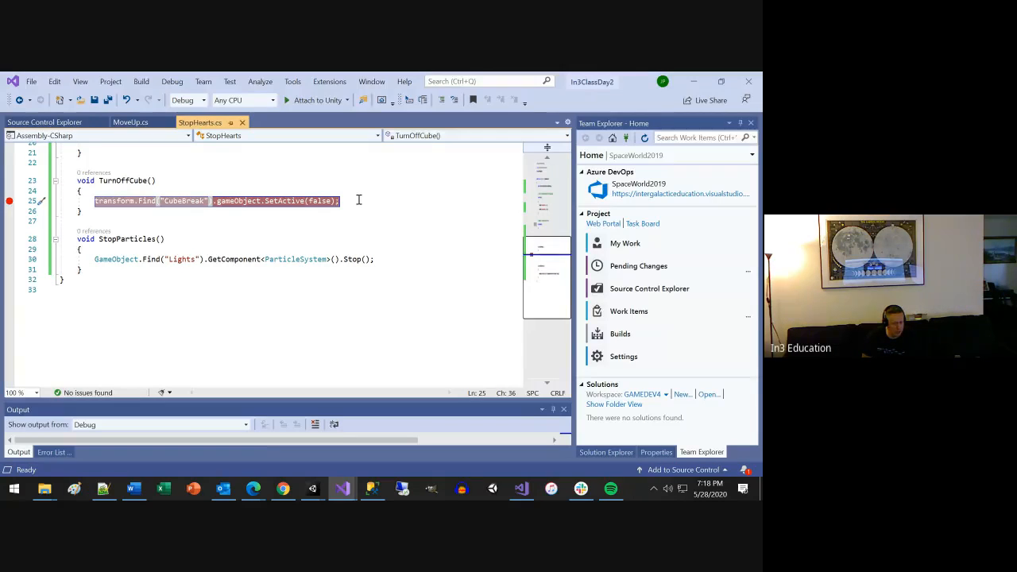
{"action": "key", "text": "alt+Tab"}
{"action": "left_click", "coordinate": [349, 106]}
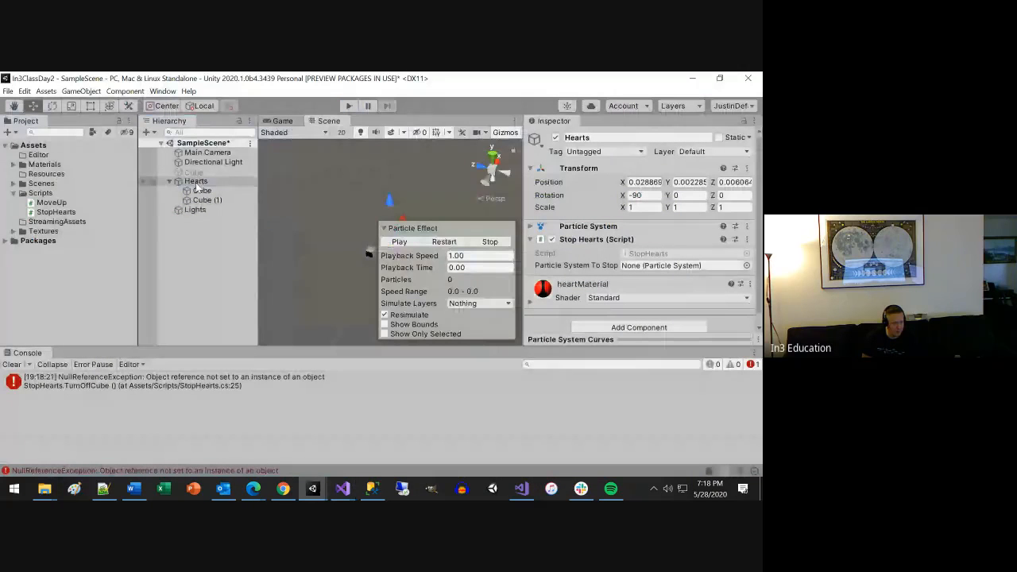
{"action": "left_click", "coordinate": [199, 182]}
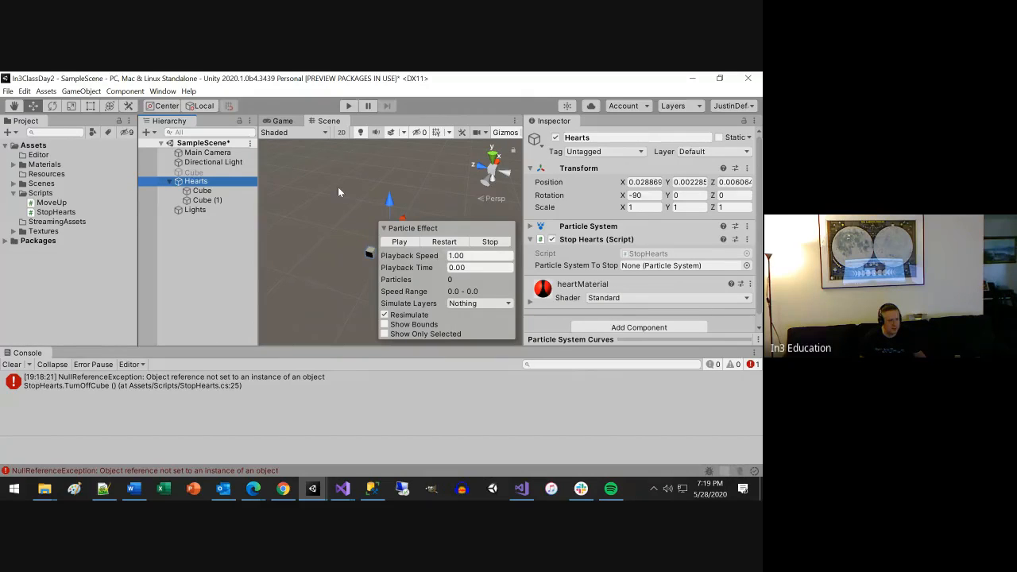
Review the StopHearts script in Visual Studio up to its ParticleSystemToStop declaration, and examine the Main Camera in Unity.
{"action": "mouse_move", "coordinate": [340, 493]}
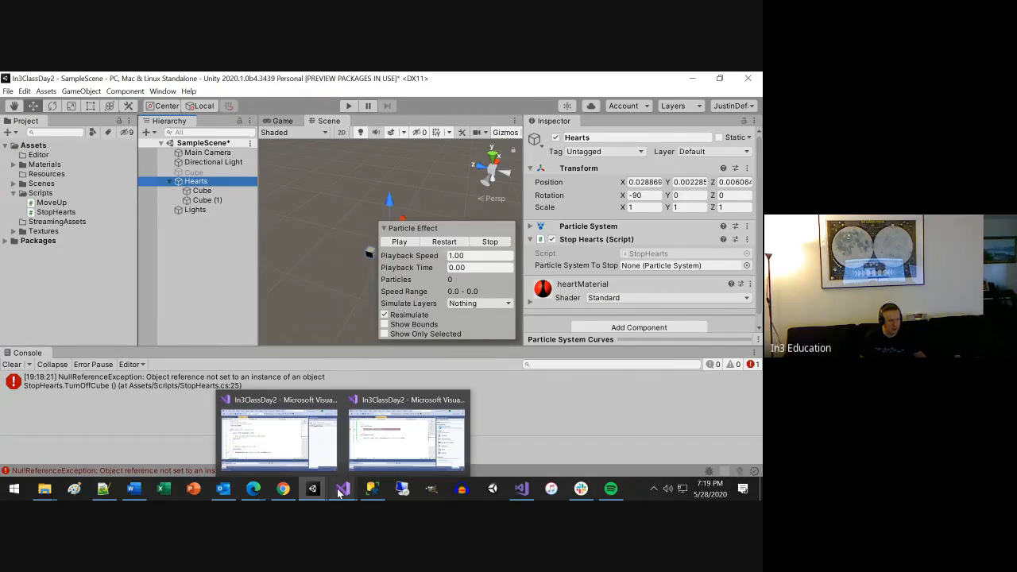
{"action": "left_click", "coordinate": [371, 449]}
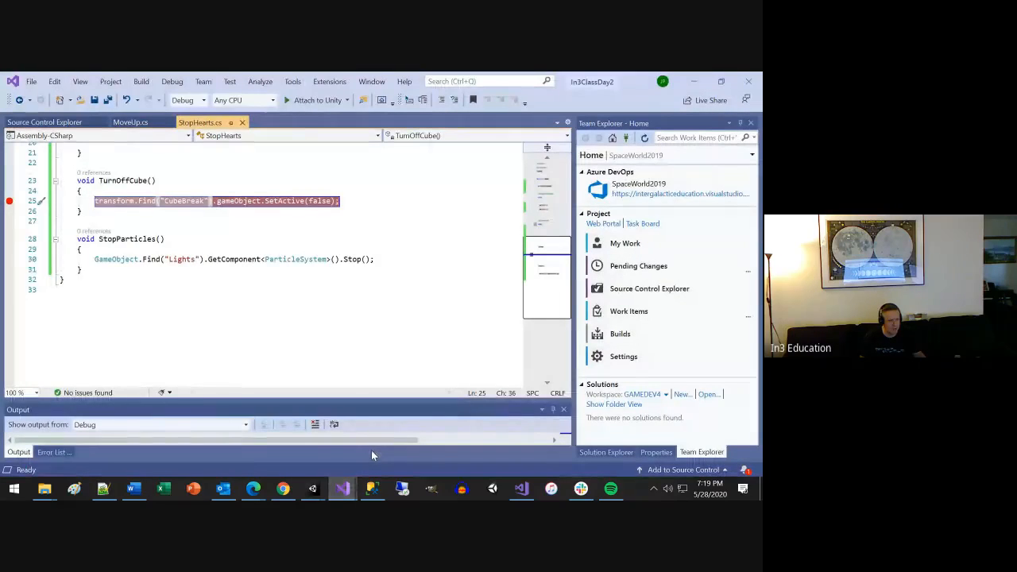
{"action": "scroll", "coordinate": [325, 305], "scroll_direction": "up", "scroll_amount": 1}
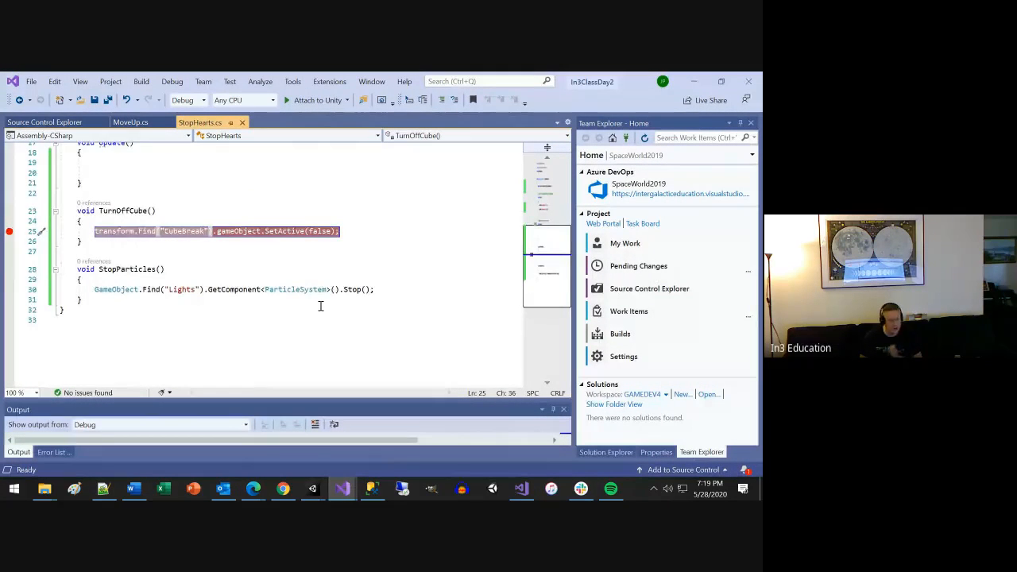
{"action": "scroll", "coordinate": [320, 304], "scroll_direction": "up", "scroll_amount": 4}
{"action": "scroll", "coordinate": [265, 251], "scroll_direction": "down", "scroll_amount": 3}
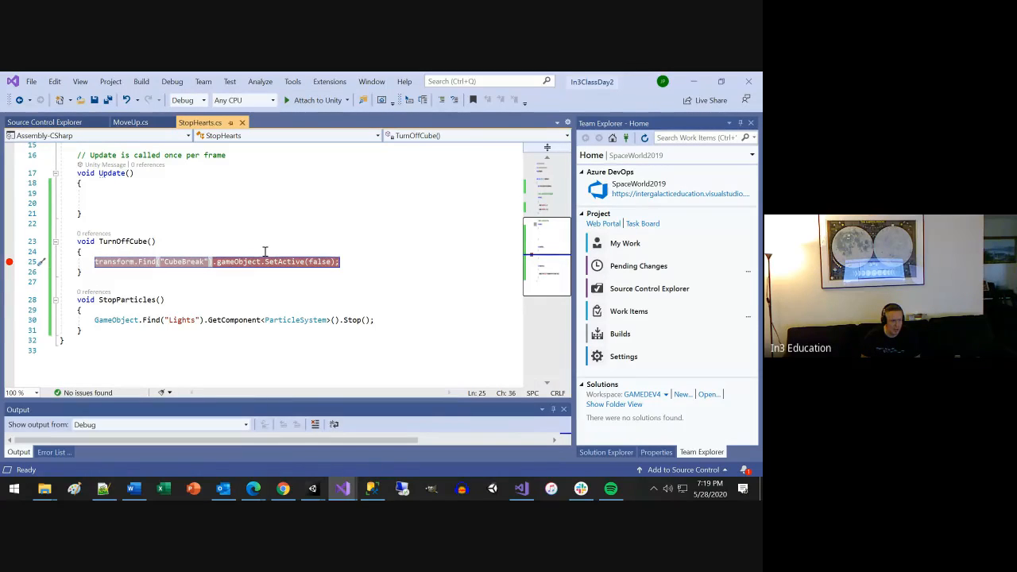
{"action": "key", "text": "alt+Tab"}
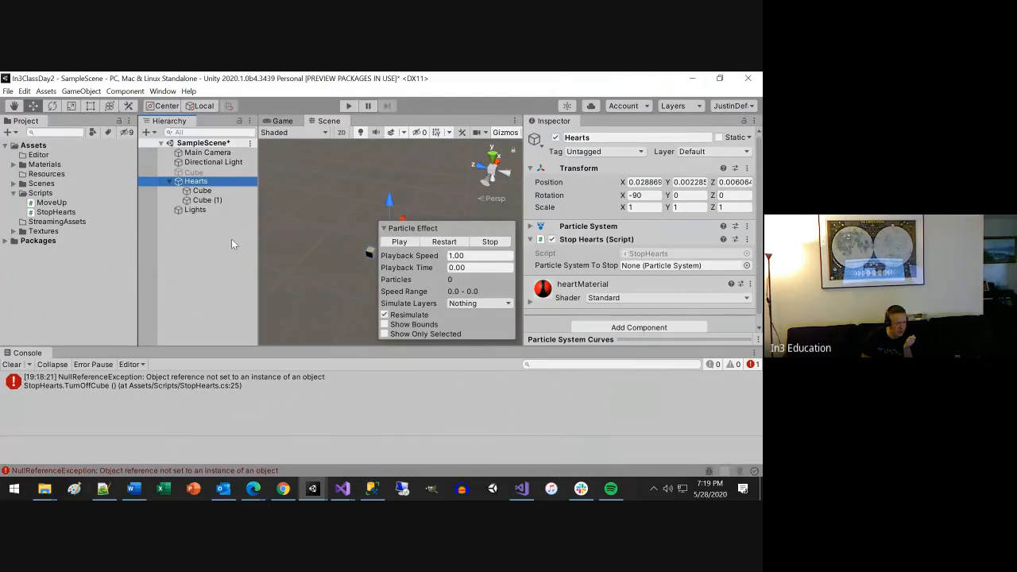
{"action": "left_click", "coordinate": [191, 155]}
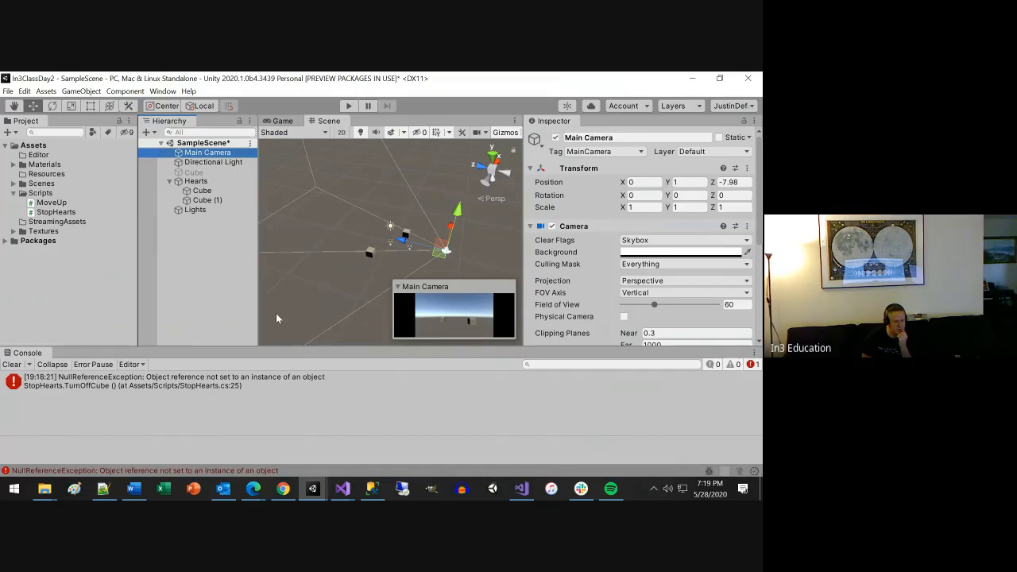
{"action": "left_click", "coordinate": [342, 487]}
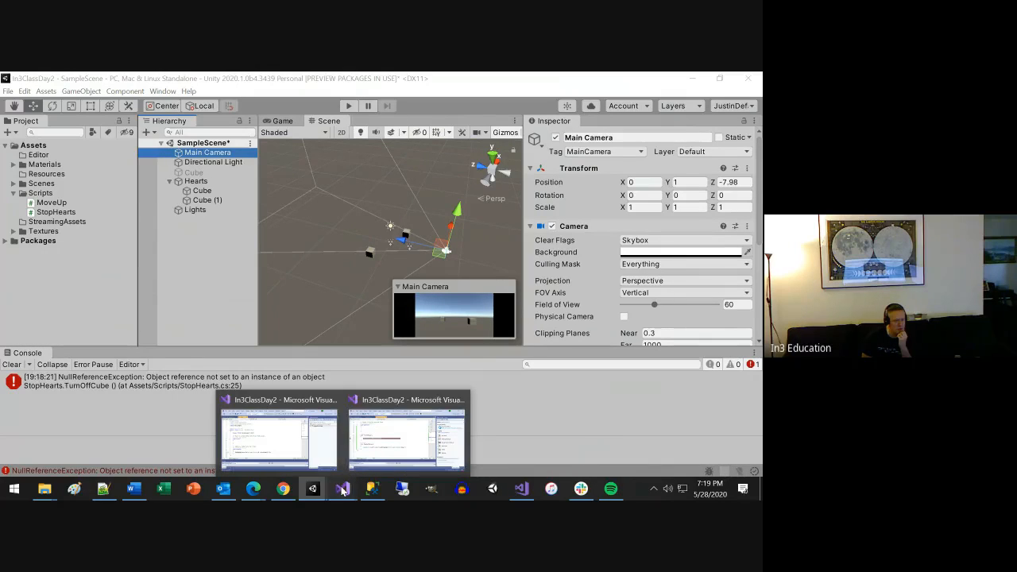
{"action": "left_click", "coordinate": [385, 452]}
{"action": "double_click", "coordinate": [125, 216]}
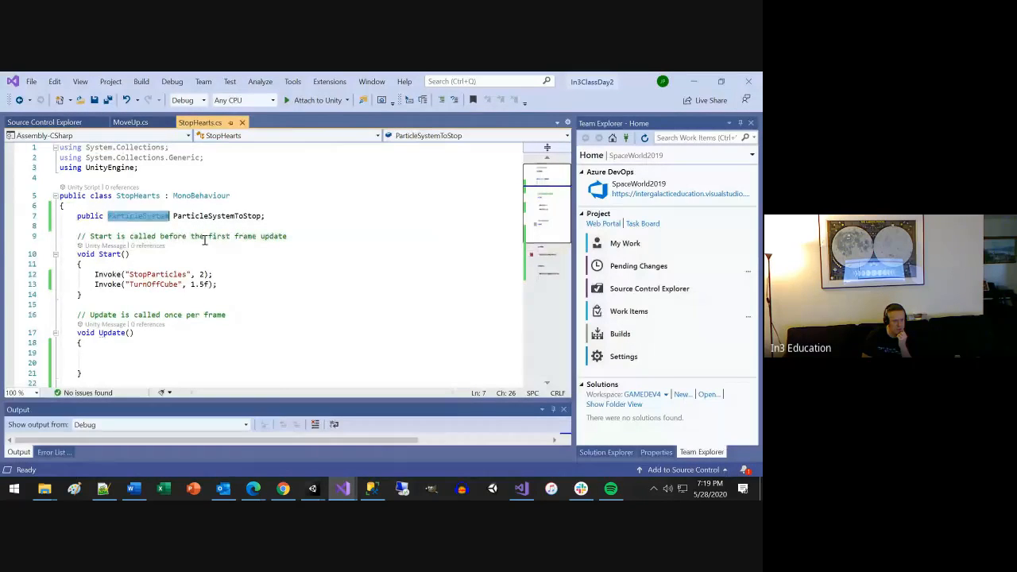
{"action": "key", "text": "alt+Tab"}
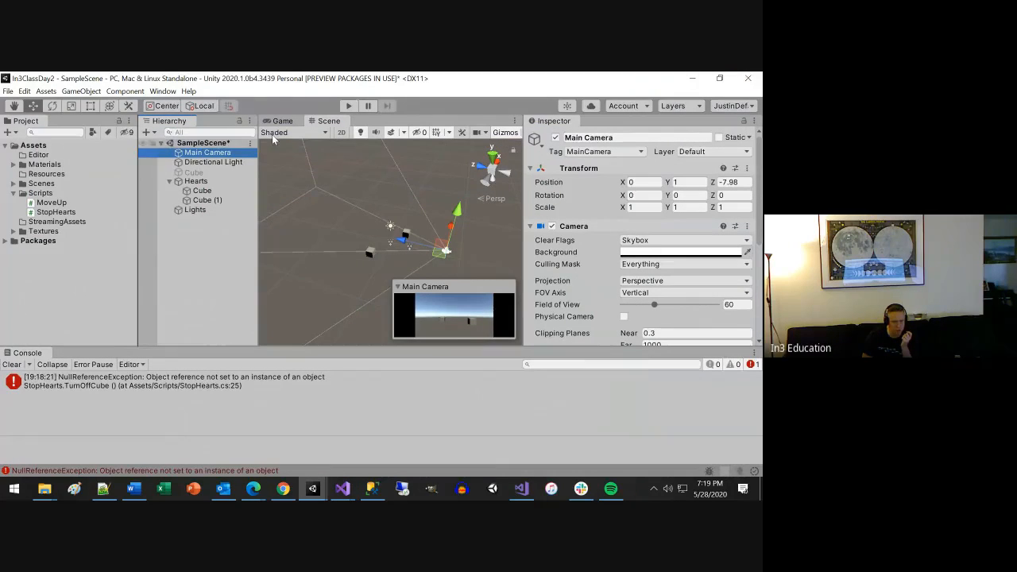
Minimize Unity, return to the StopHearts script in Visual Studio and remove the breakpoint from the CubeBreak lookup line in TurnOffCube.
{"action": "left_click", "coordinate": [701, 76]}
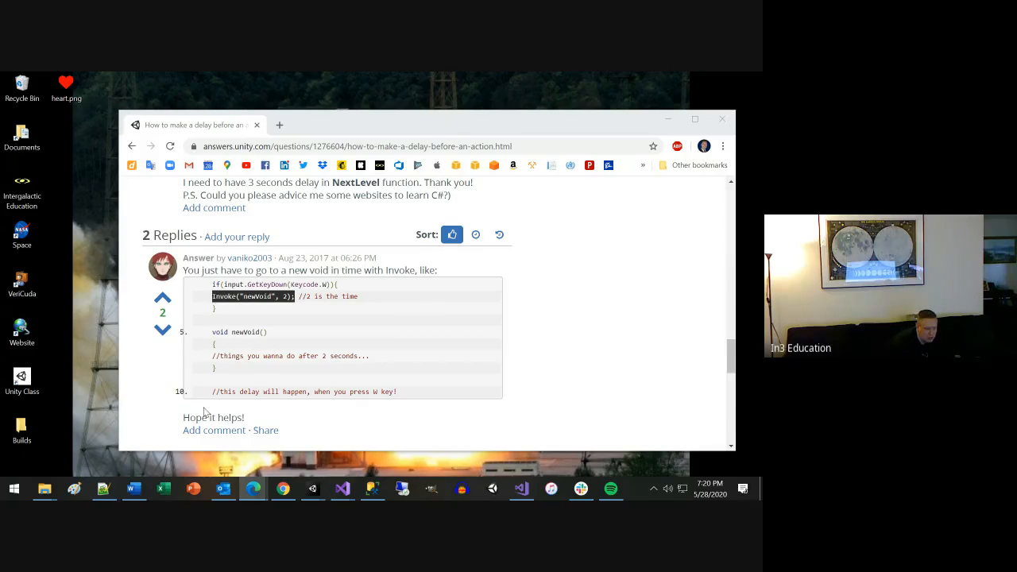
{"action": "mouse_move", "coordinate": [342, 491]}
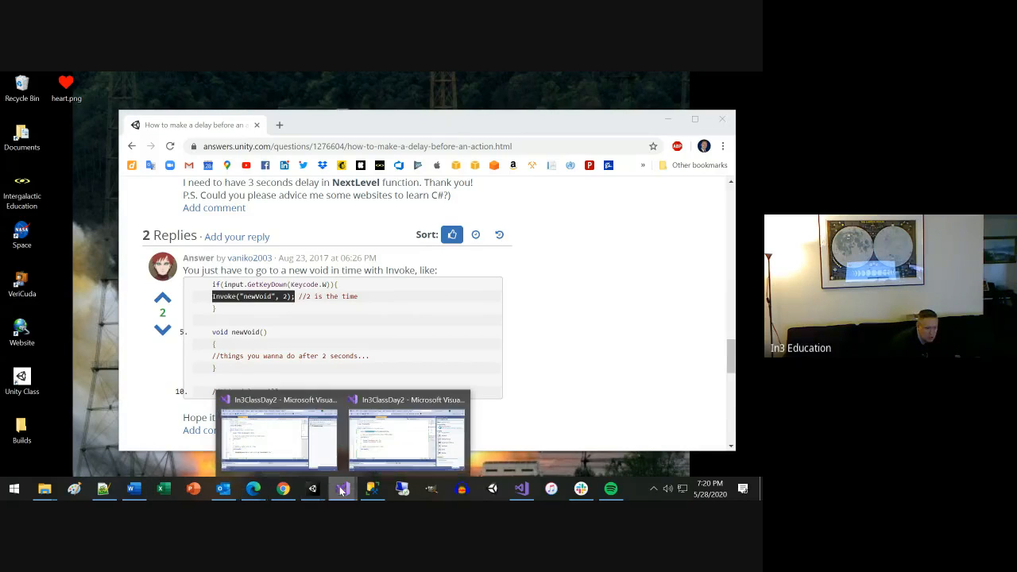
{"action": "left_click", "coordinate": [392, 445]}
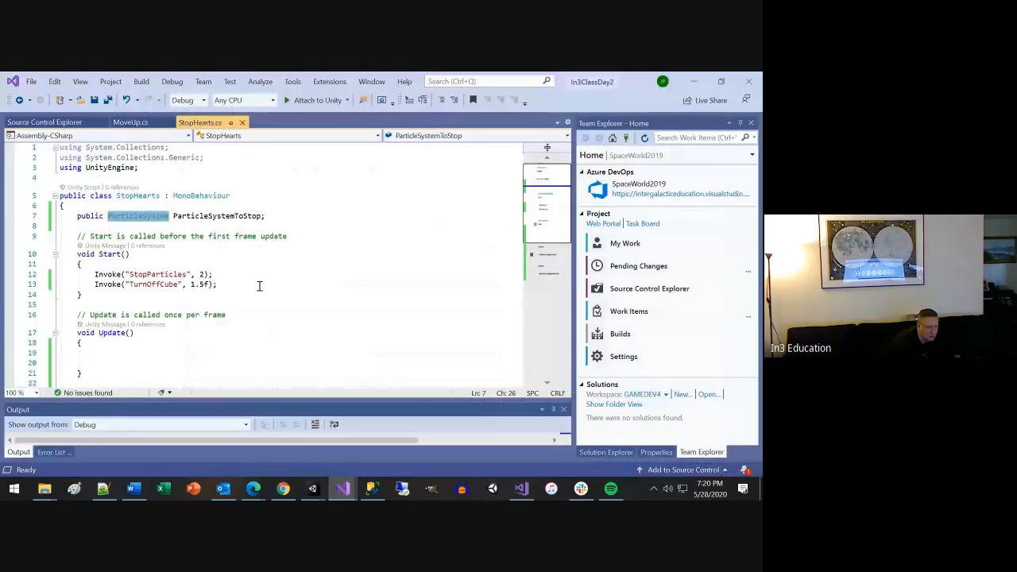
{"action": "scroll", "coordinate": [259, 286], "scroll_direction": "down", "scroll_amount": 2}
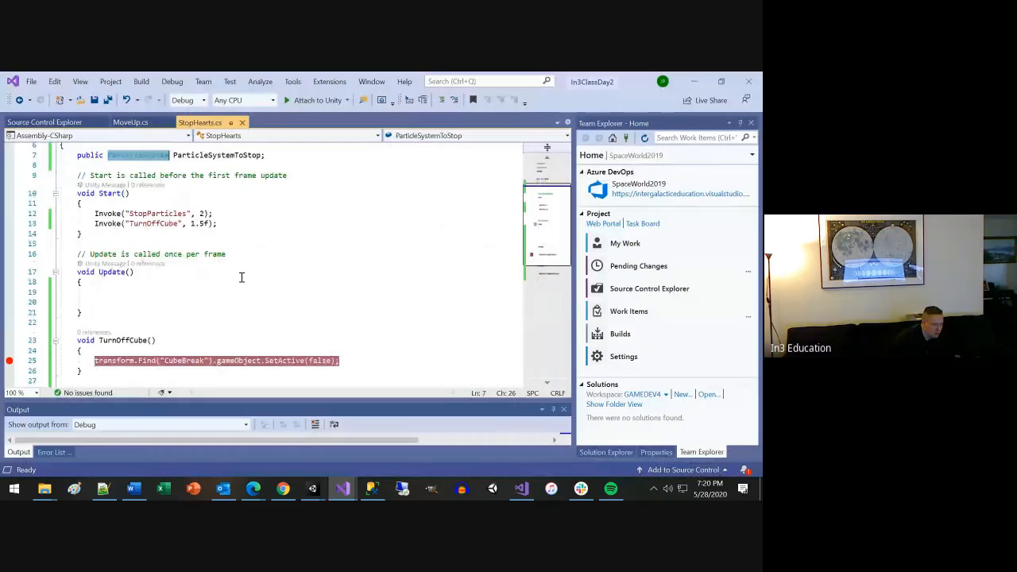
{"action": "left_click", "coordinate": [10, 360]}
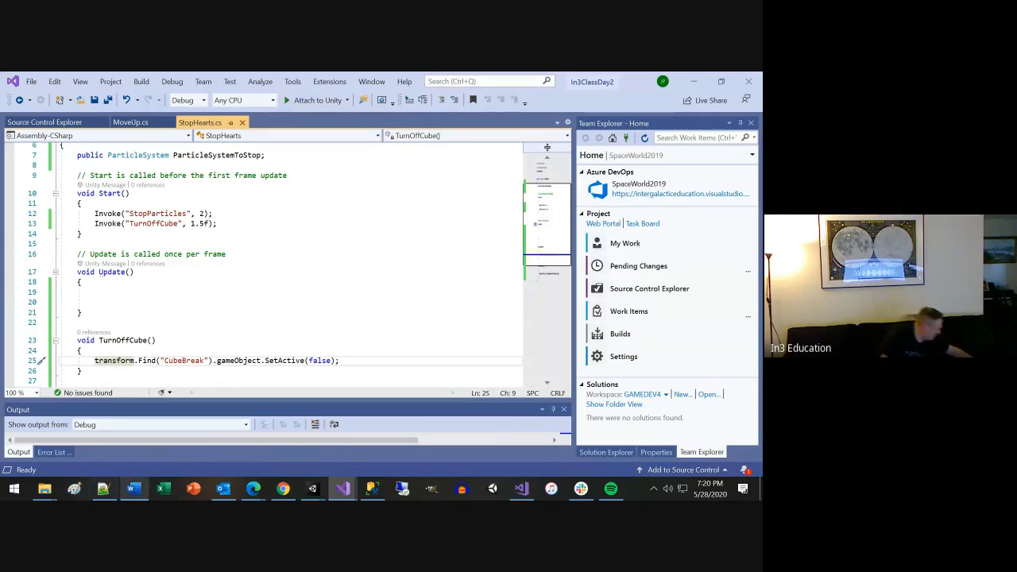
{"action": "mouse_move", "coordinate": [115, 498]}
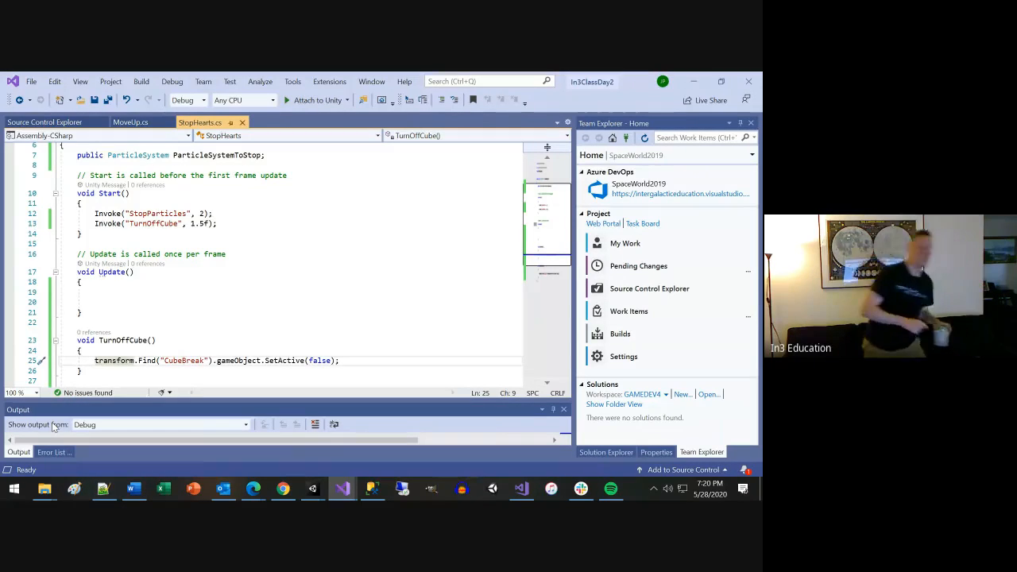
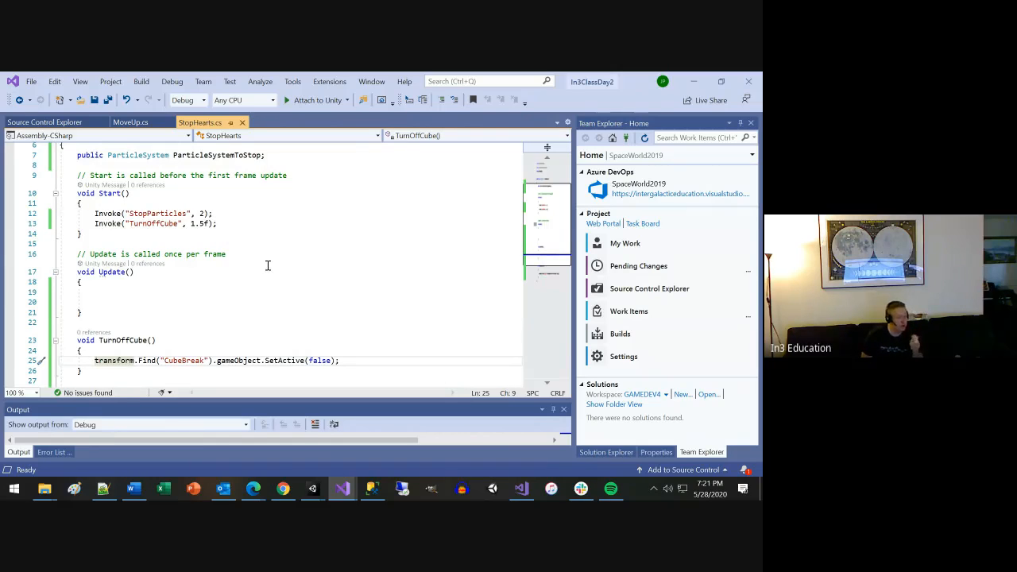
Change the ParticleSystemToStop declaration in StopHearts to public Camera CameraToStop and save the script.
{"action": "scroll", "coordinate": [267, 279], "scroll_direction": "up", "scroll_amount": 2}
{"action": "double_click", "coordinate": [141, 216]}
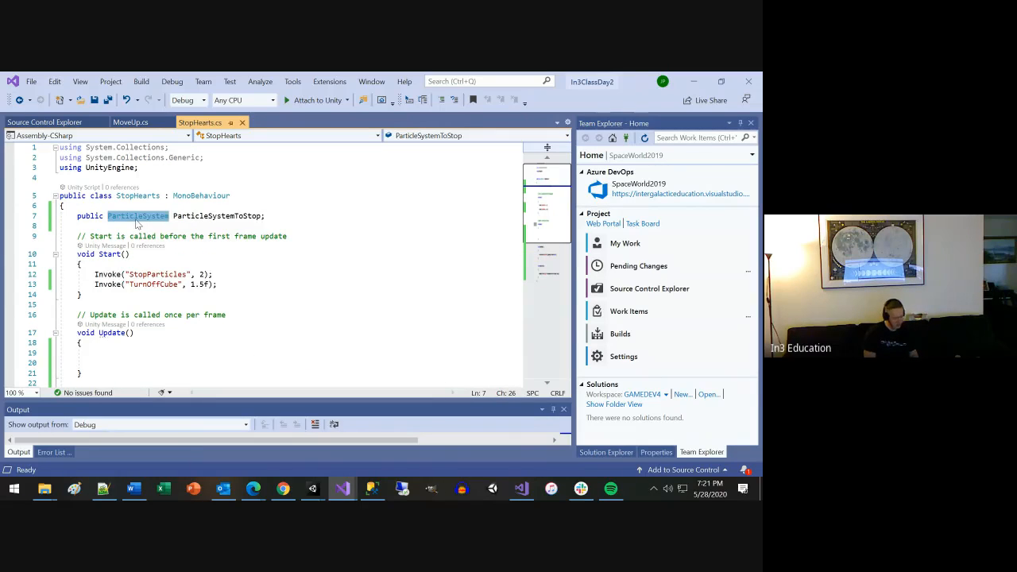
{"action": "type", "text": "Ca"}
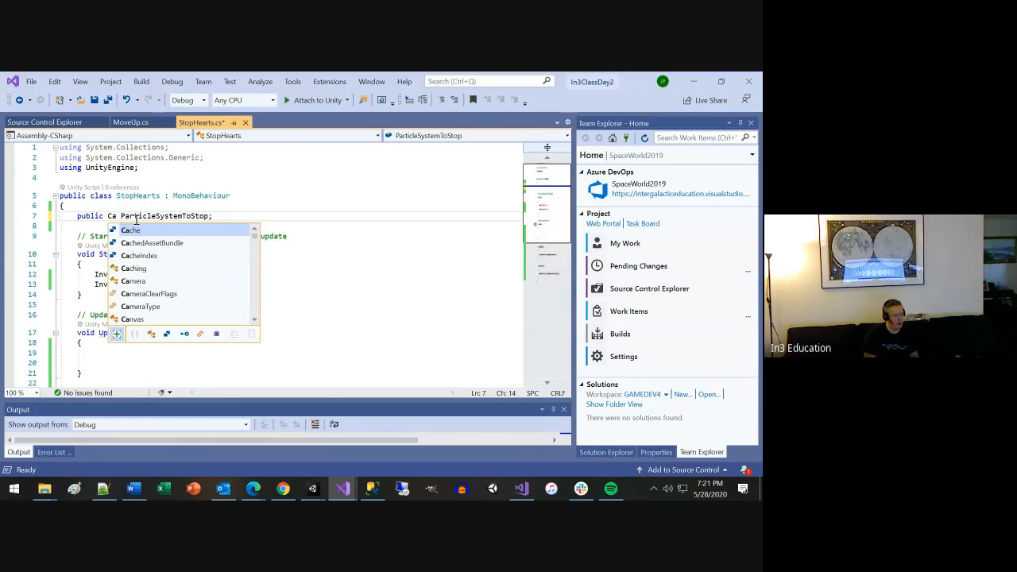
{"action": "type", "text": "mera"}
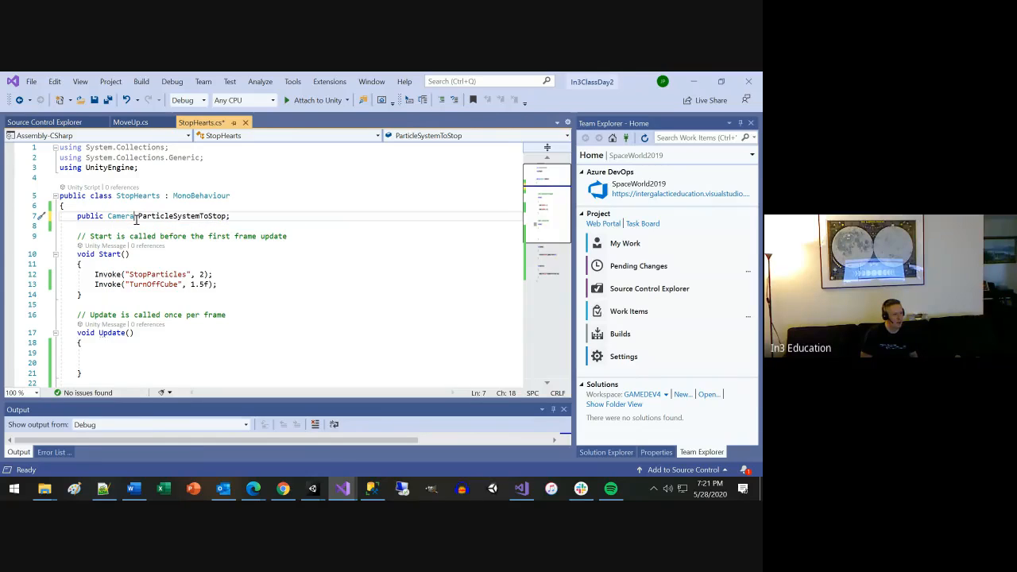
{"action": "key", "text": "shift+Right"}
{"action": "key", "text": "shift+Right"}
{"action": "key", "text": "shift+Right"}
{"action": "key", "text": "shift+Right"}
{"action": "key", "text": "shift+Right"}
{"action": "key", "text": "shift+Right"}
{"action": "key", "text": "shift+Right"}
{"action": "key", "text": "shift+Right"}
{"action": "key", "text": "shift+Right"}
{"action": "key", "text": "shift+Right"}
{"action": "key", "text": "shift+Right"}
{"action": "key", "text": "shift+Right"}
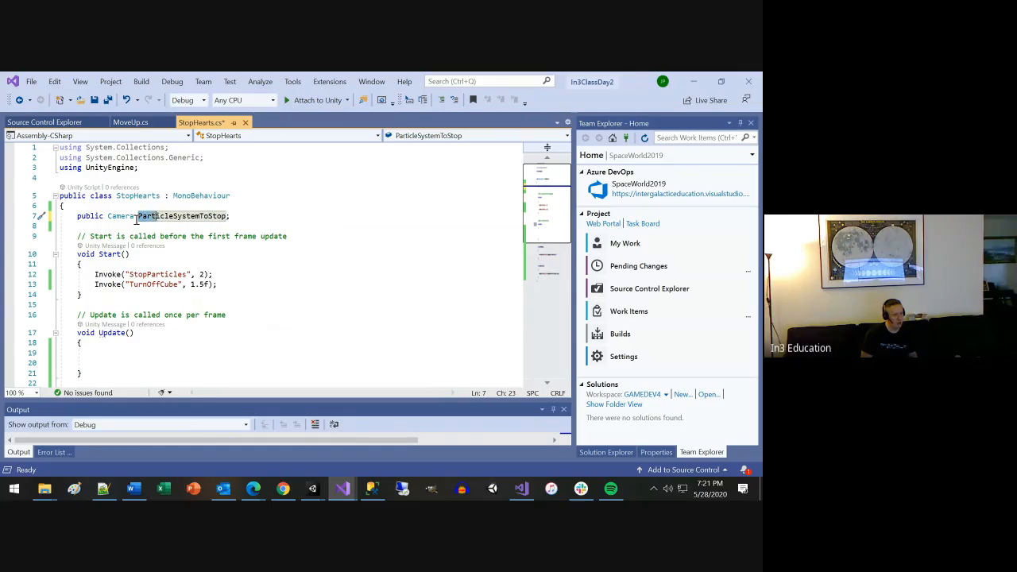
{"action": "type", "text": "Camer"}
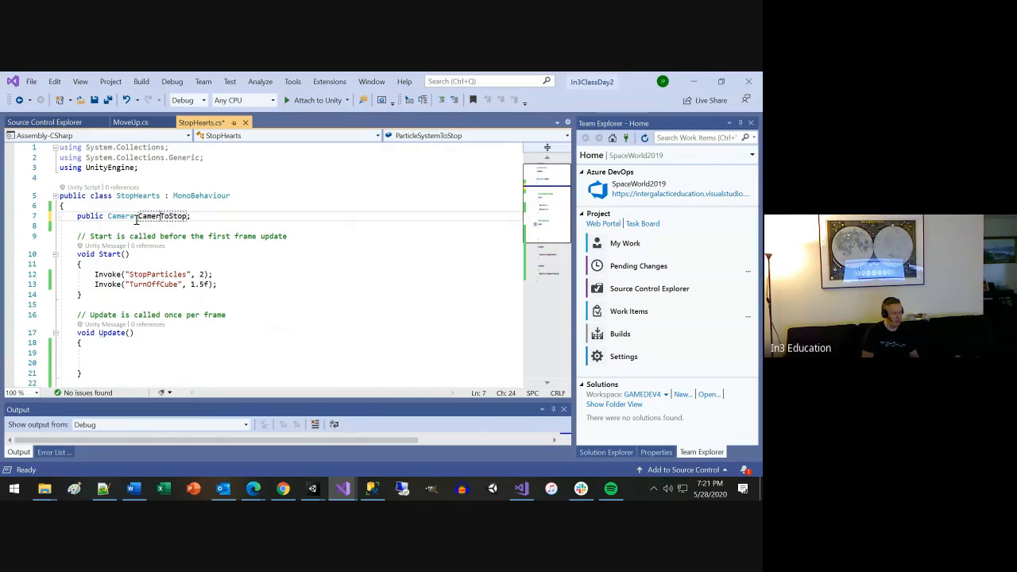
{"action": "type", "text": "a"}
{"action": "key", "text": "Down"}
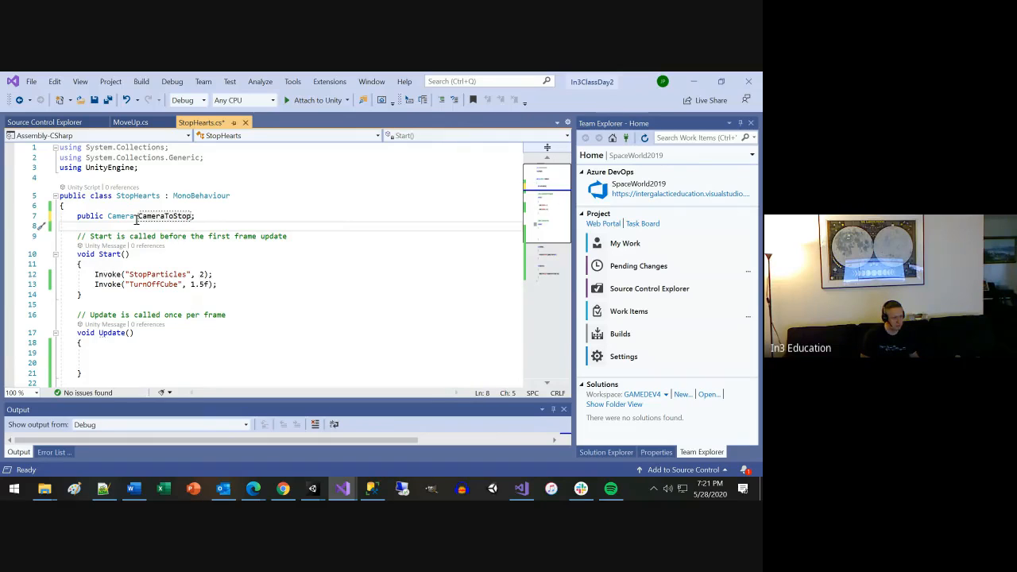
{"action": "key", "text": "ctrl+s"}
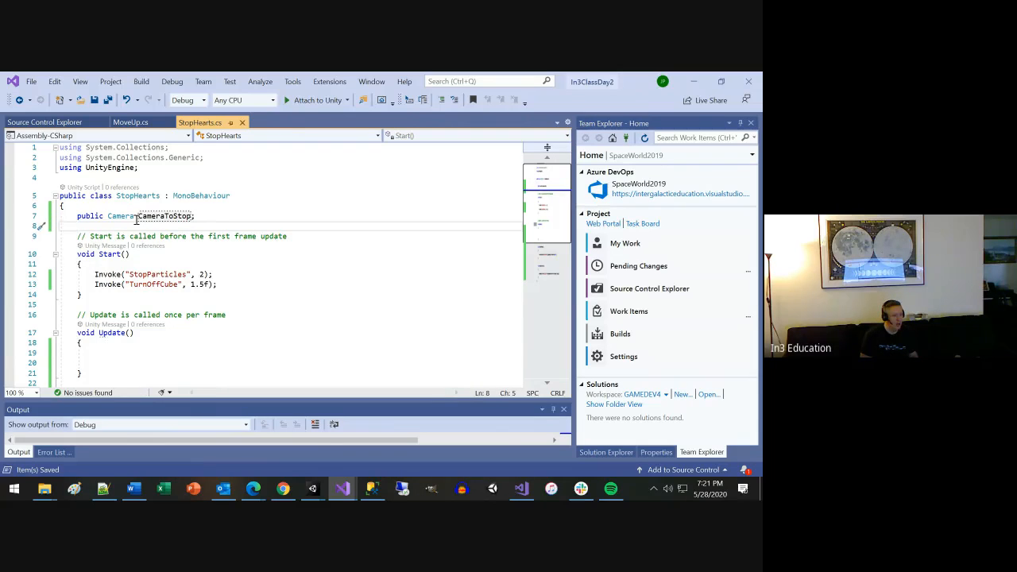
{"action": "key", "text": "Down"}
{"action": "key", "text": "Down"}
{"action": "key", "text": "Down"}
{"action": "key", "text": "Down"}
{"action": "key", "text": "Down"}
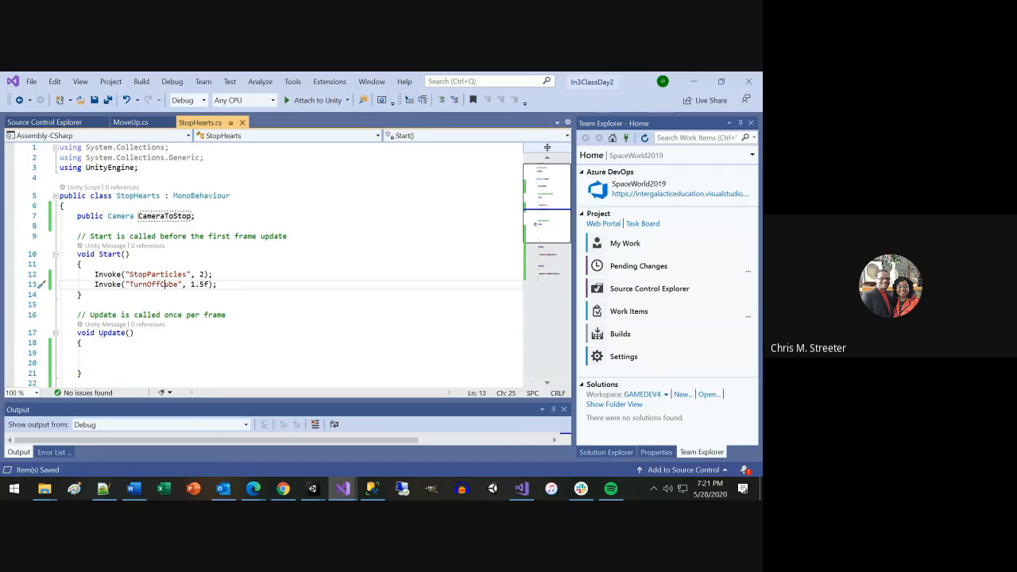
Switch to Unity and inspect the Hearts object's Stop Hearts script component with its Camera To Stop reference.
{"action": "key", "text": "alt+Tab"}
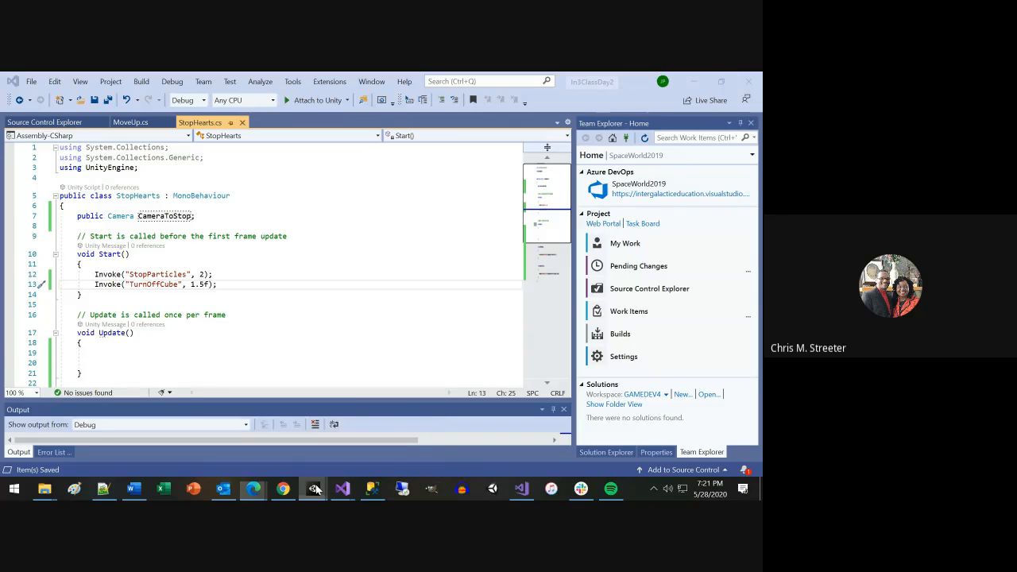
{"action": "mouse_move", "coordinate": [316, 488]}
{"action": "left_click", "coordinate": [353, 447]}
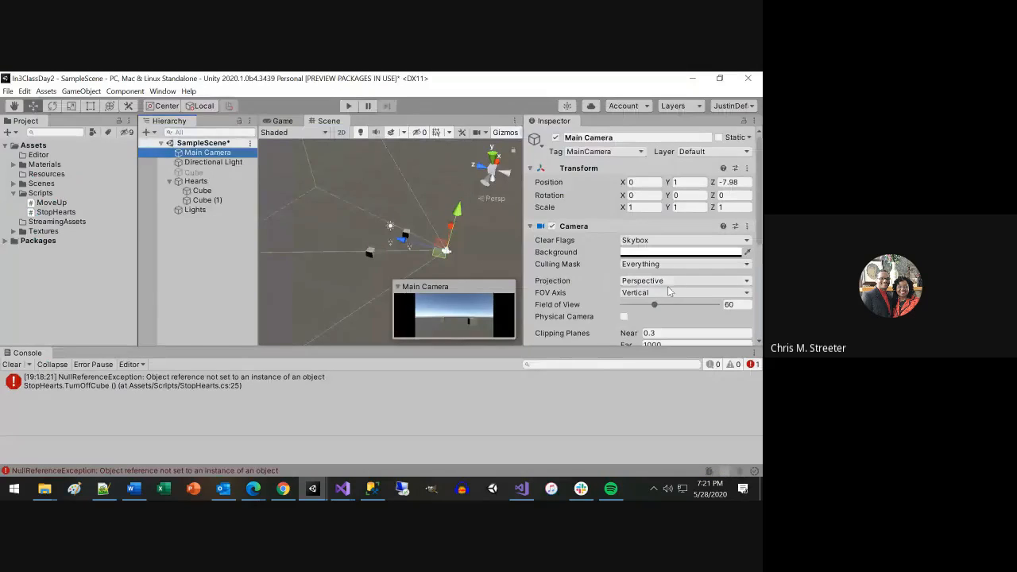
{"action": "left_click", "coordinate": [196, 181]}
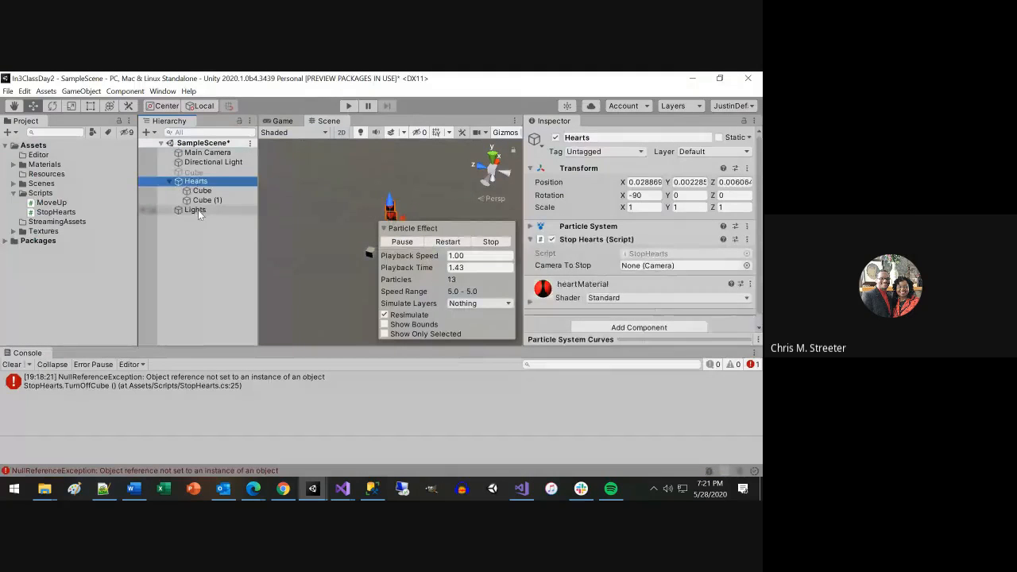
{"action": "left_click", "coordinate": [195, 209]}
{"action": "left_click", "coordinate": [195, 181]}
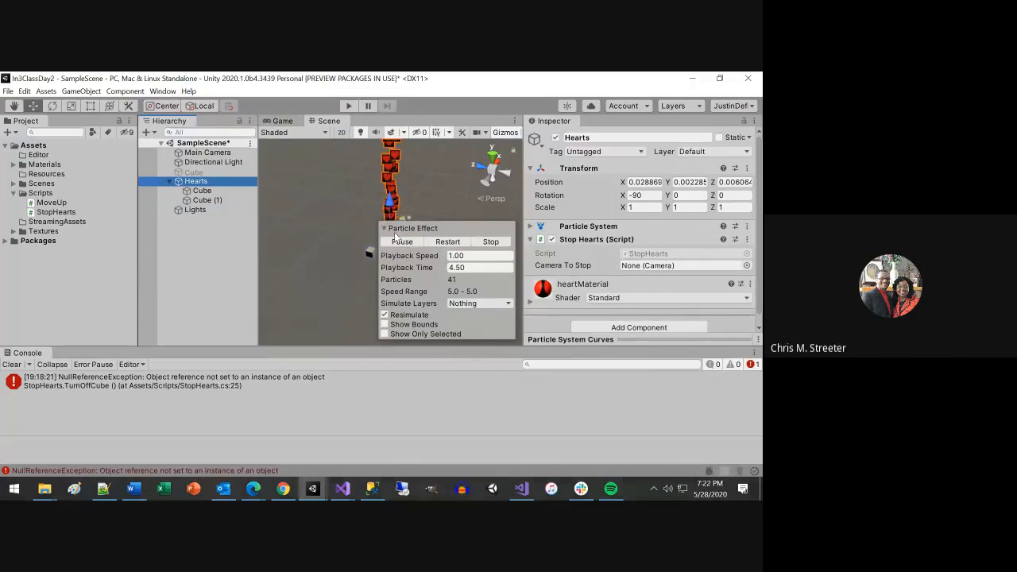
Expand the Hearts object's Particle System component and examine its main settings and modules from Emission and Shape through Renderer.
{"action": "scroll", "coordinate": [623, 267], "scroll_direction": "down", "scroll_amount": 1}
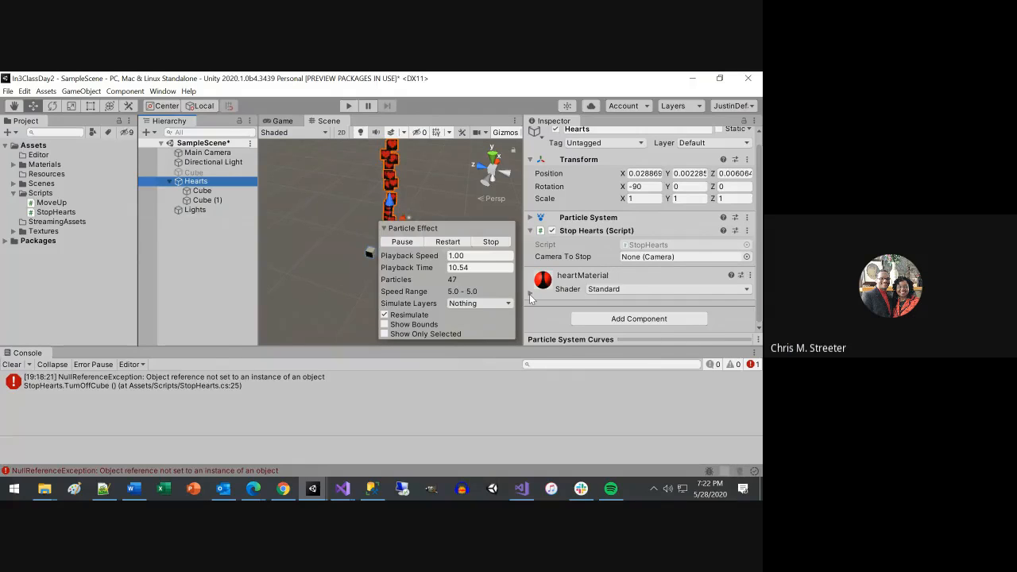
{"action": "left_click", "coordinate": [530, 217]}
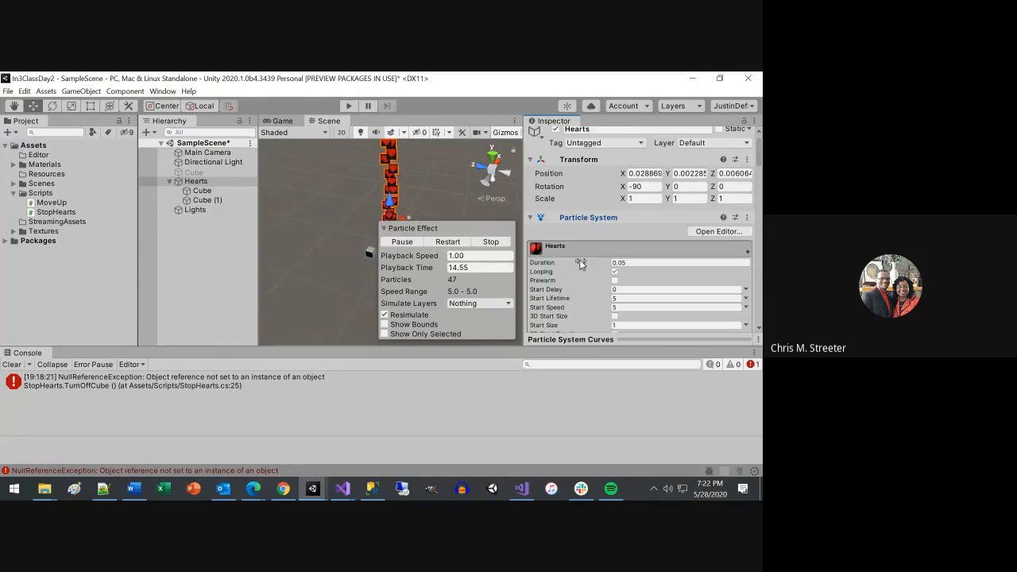
{"action": "scroll", "coordinate": [580, 263], "scroll_direction": "down", "scroll_amount": 3}
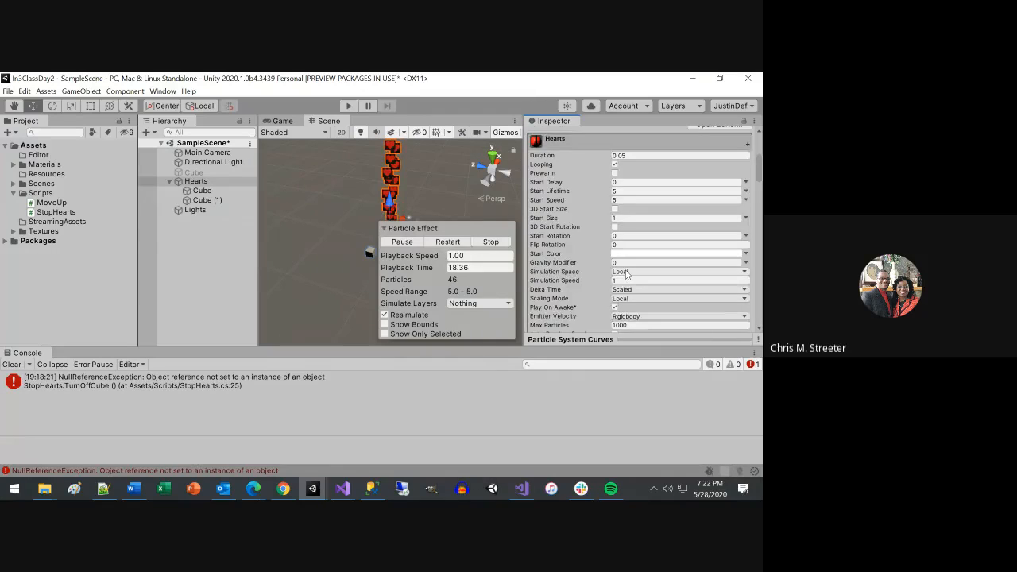
{"action": "scroll", "coordinate": [626, 273], "scroll_direction": "down", "scroll_amount": 3}
{"action": "scroll", "coordinate": [652, 286], "scroll_direction": "down", "scroll_amount": 3}
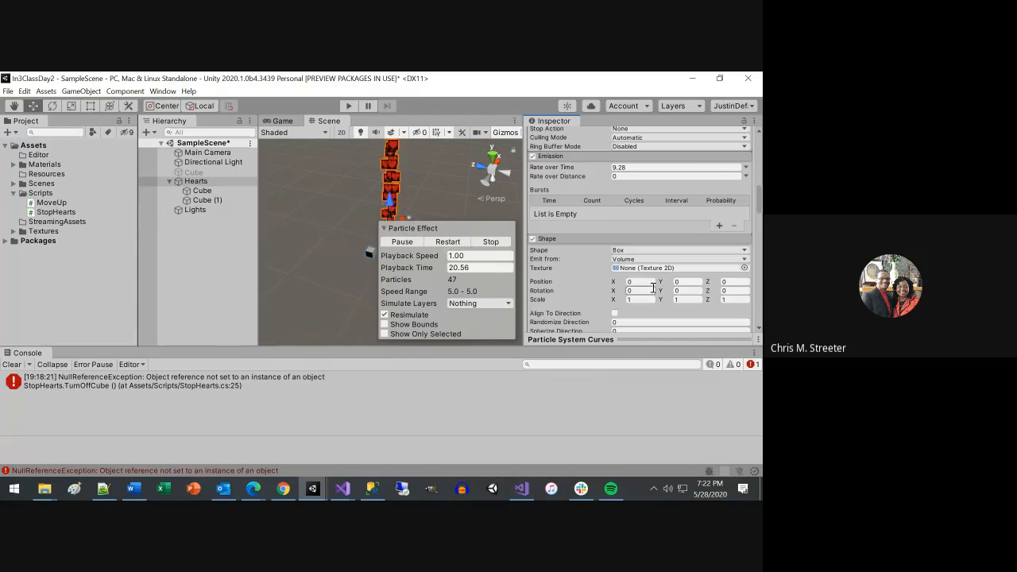
{"action": "scroll", "coordinate": [652, 287], "scroll_direction": "up", "scroll_amount": 3}
{"action": "scroll", "coordinate": [652, 287], "scroll_direction": "down", "scroll_amount": 3}
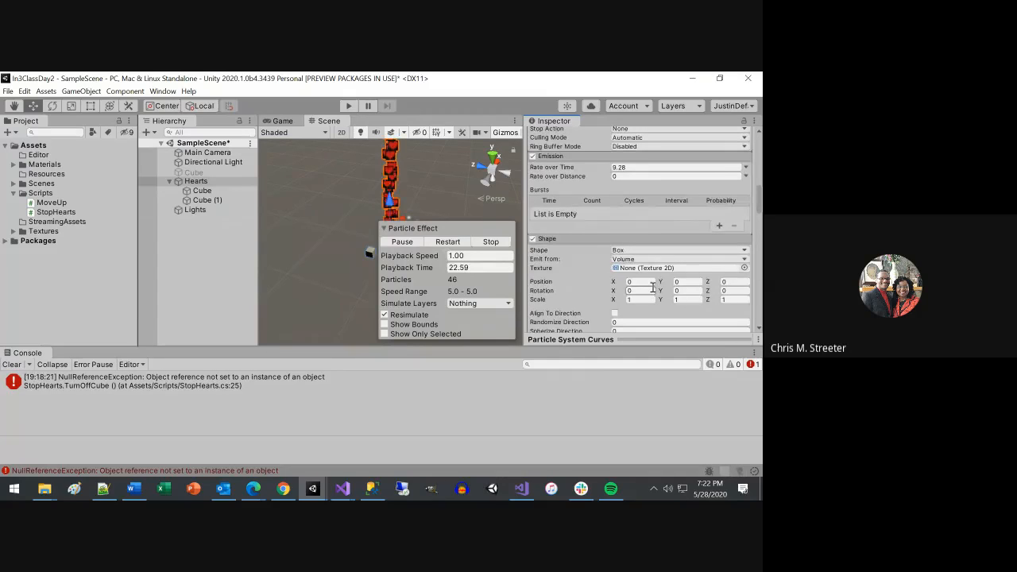
{"action": "scroll", "coordinate": [652, 286], "scroll_direction": "down", "scroll_amount": 3}
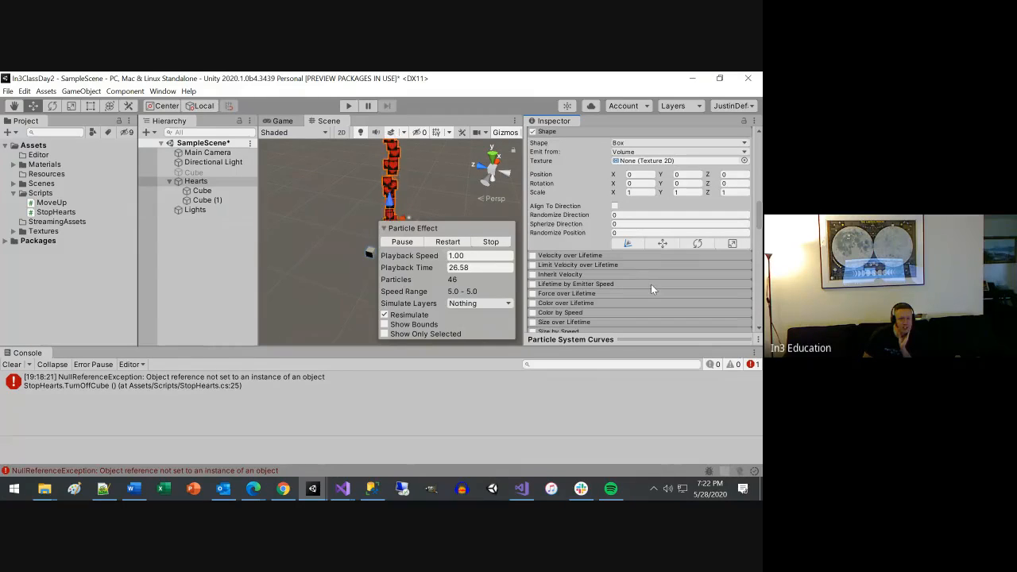
{"action": "scroll", "coordinate": [631, 260], "scroll_direction": "down", "scroll_amount": 6}
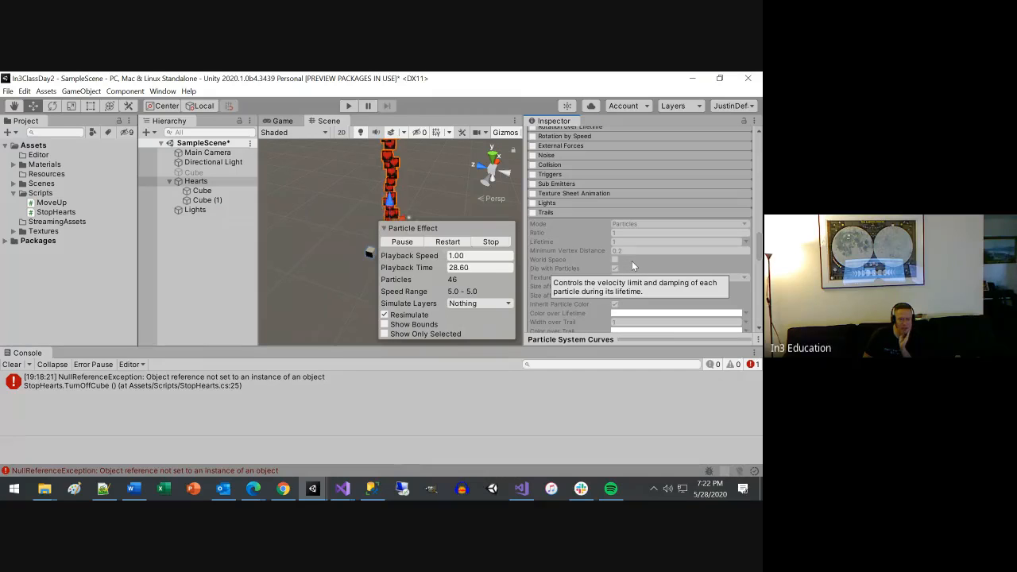
{"action": "scroll", "coordinate": [632, 264], "scroll_direction": "down", "scroll_amount": 3}
{"action": "scroll", "coordinate": [633, 265], "scroll_direction": "up", "scroll_amount": 5}
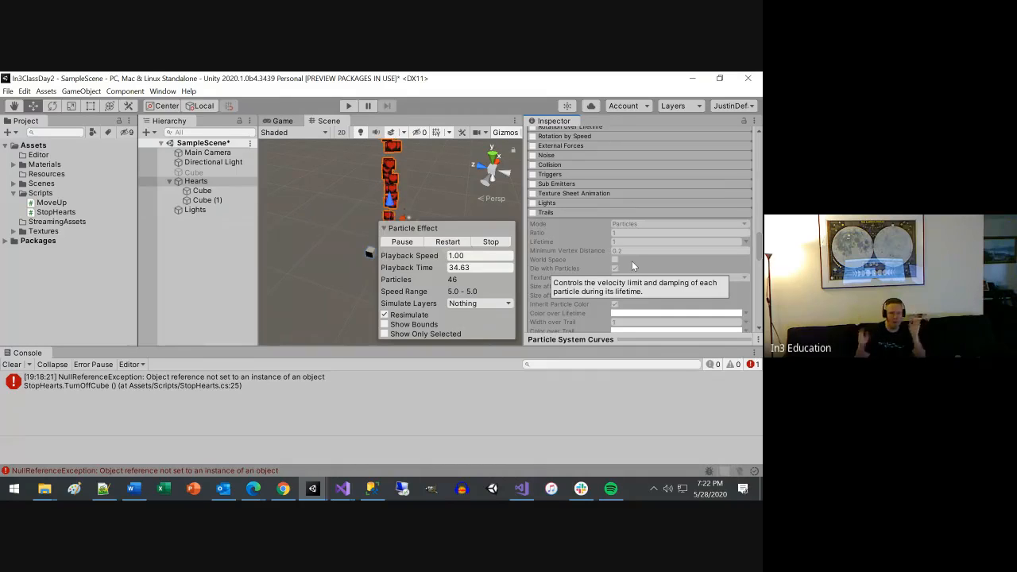
{"action": "scroll", "coordinate": [713, 265], "scroll_direction": "down", "scroll_amount": 8}
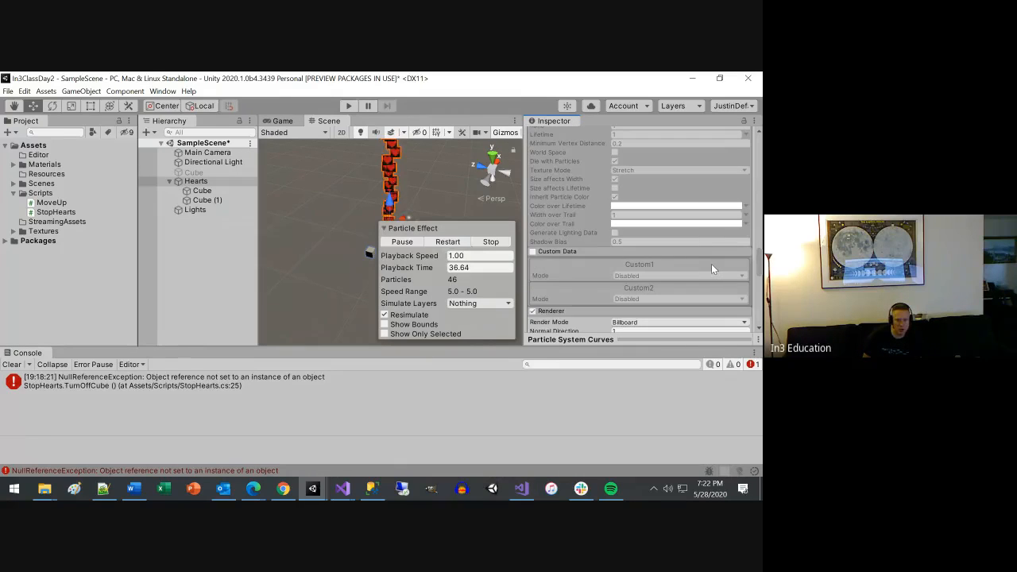
{"action": "scroll", "coordinate": [713, 265], "scroll_direction": "up", "scroll_amount": 3}
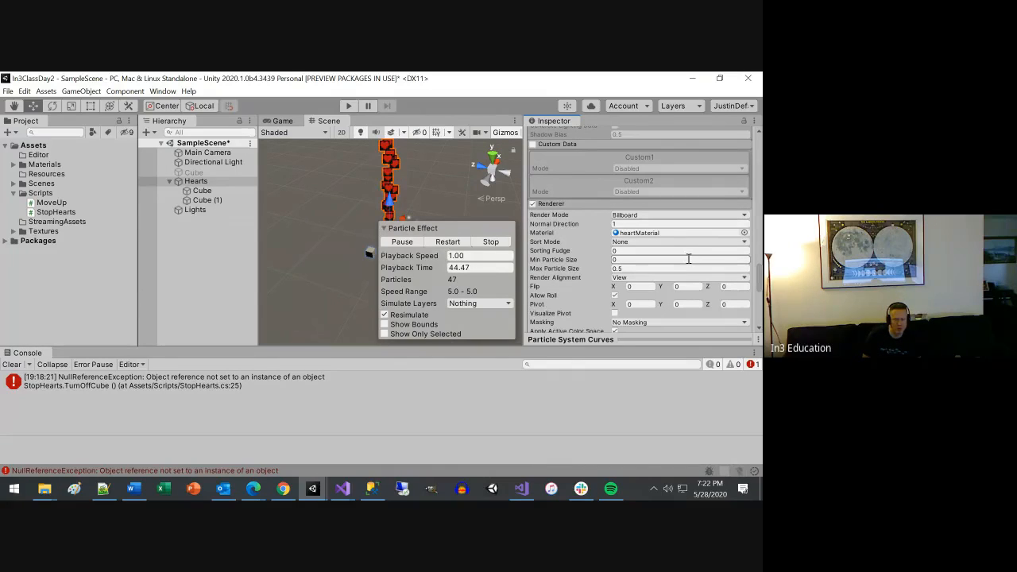
{"action": "scroll", "coordinate": [688, 258], "scroll_direction": "down", "scroll_amount": 6}
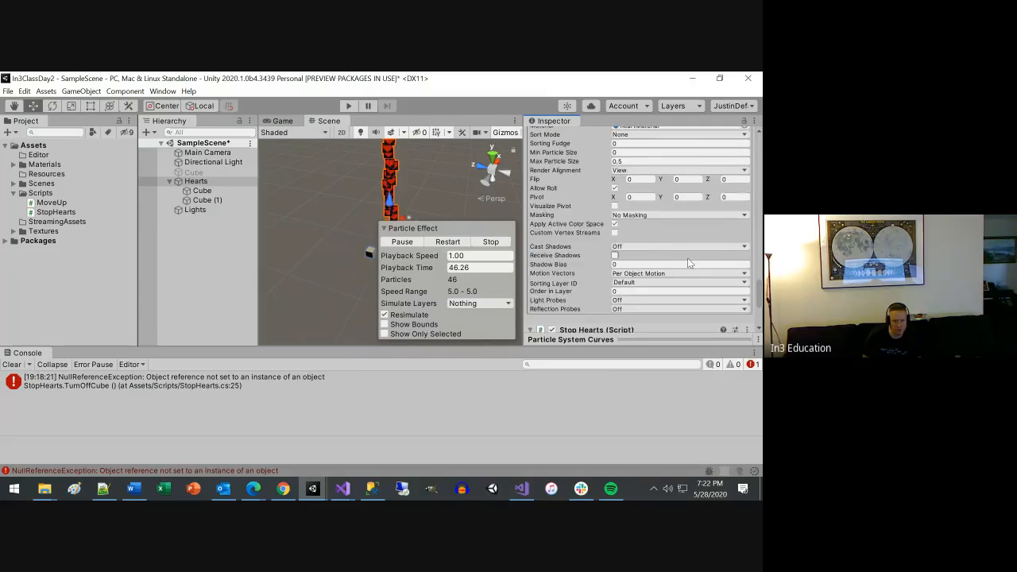
{"action": "scroll", "coordinate": [688, 258], "scroll_direction": "up", "scroll_amount": 3}
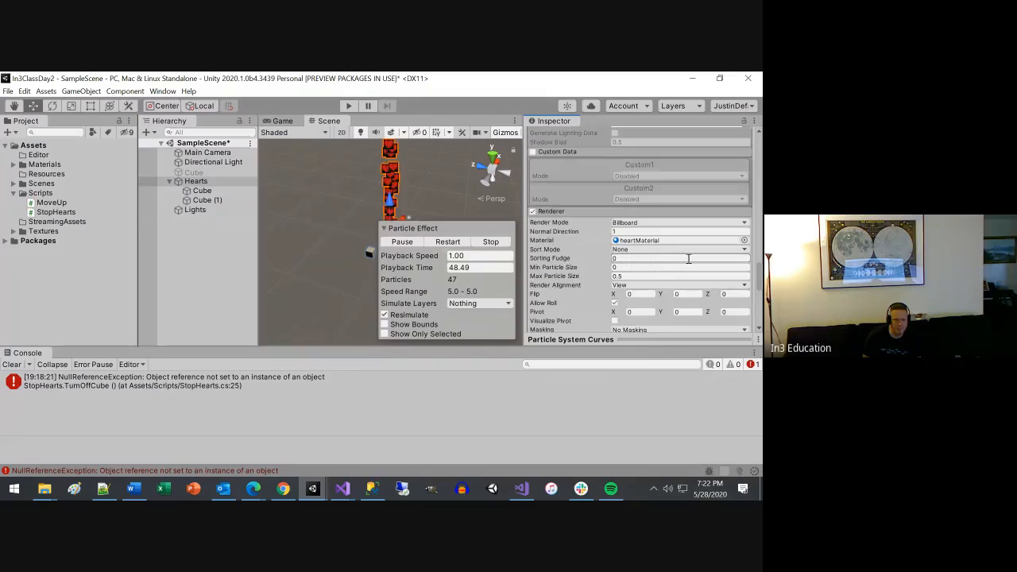
{"action": "scroll", "coordinate": [689, 259], "scroll_direction": "up", "scroll_amount": 3}
{"action": "scroll", "coordinate": [688, 258], "scroll_direction": "up", "scroll_amount": 3}
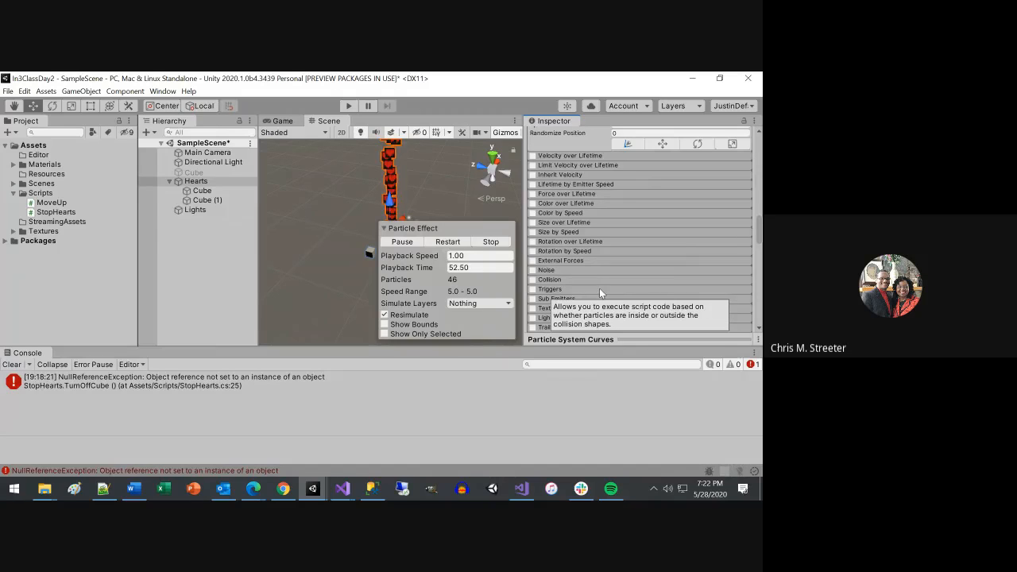
{"action": "scroll", "coordinate": [598, 270], "scroll_direction": "up", "scroll_amount": 3}
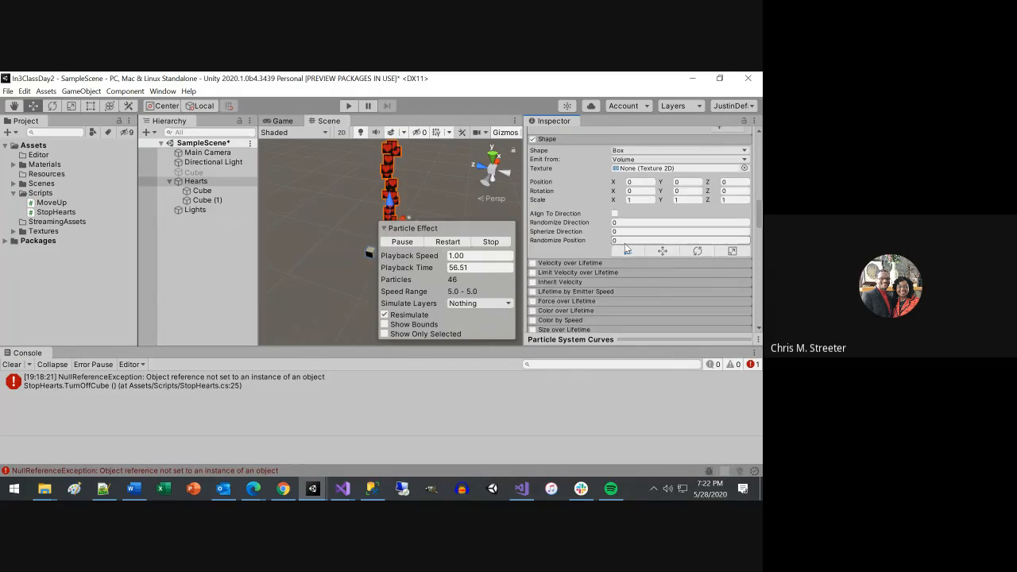
Turn off looping for the Hearts particle system and set its duration to 2.
{"action": "scroll", "coordinate": [624, 243], "scroll_direction": "up", "scroll_amount": 15}
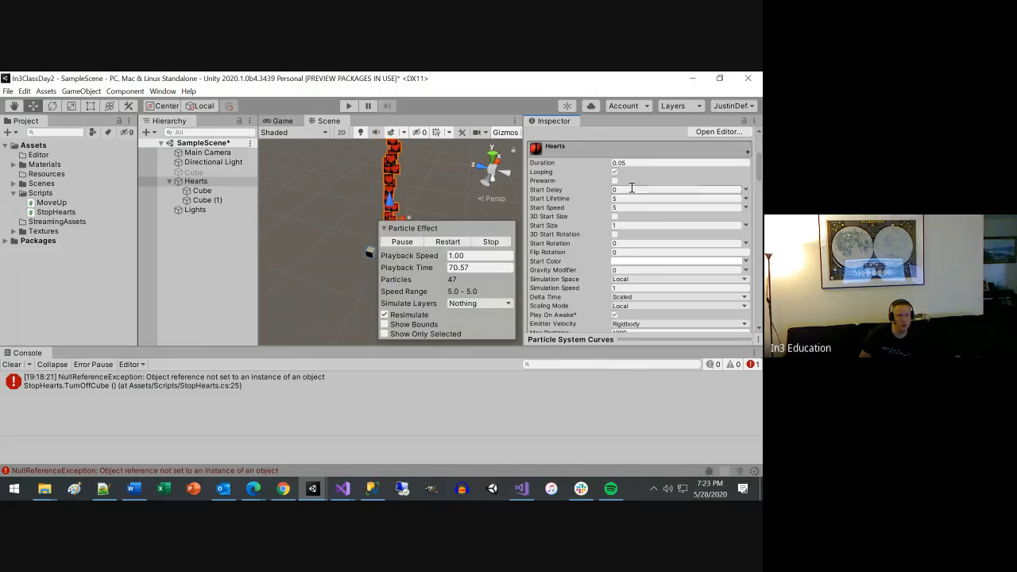
{"action": "left_click", "coordinate": [617, 173]}
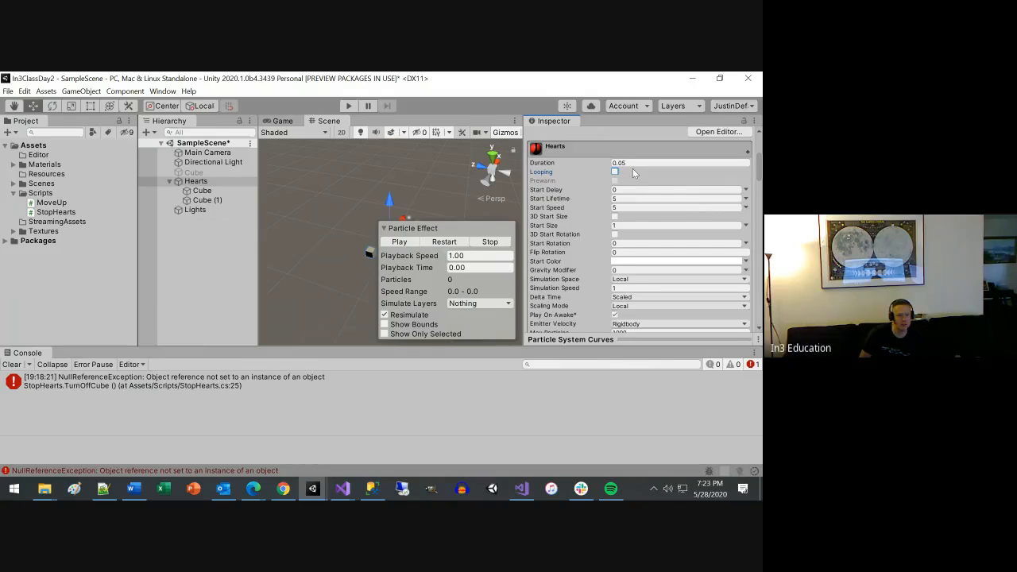
{"action": "left_click", "coordinate": [636, 163]}
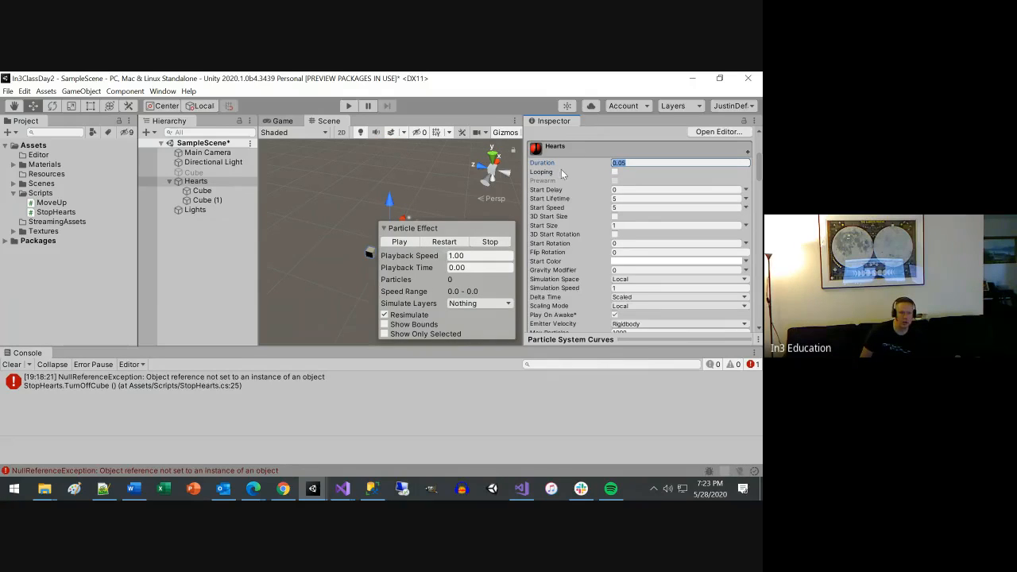
{"action": "type", "text": "2"}
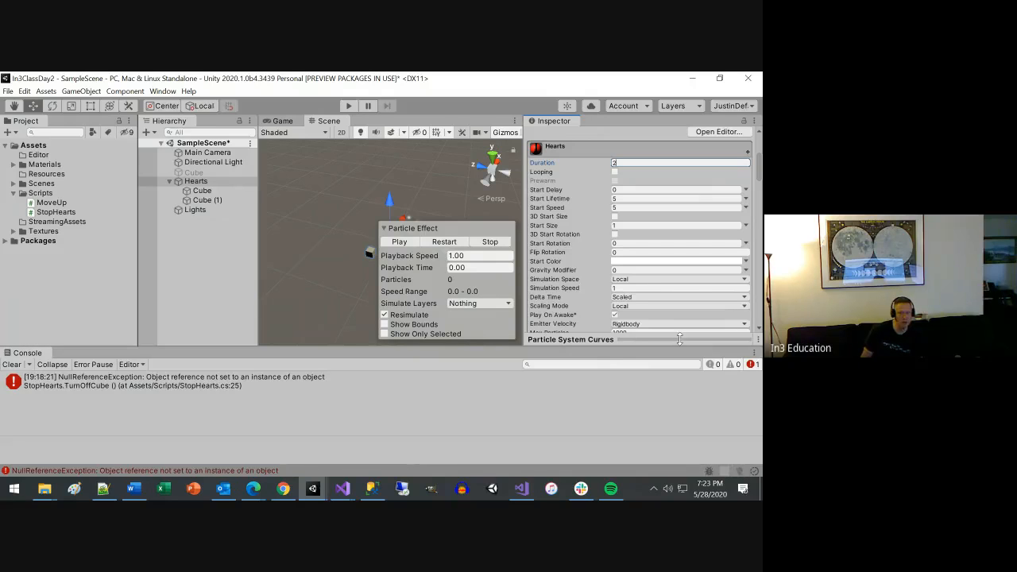
Run the scene to test the non-looping Hearts particles, exit play mode and minimize Unity to return to Visual Studio.
{"action": "left_click", "coordinate": [347, 107]}
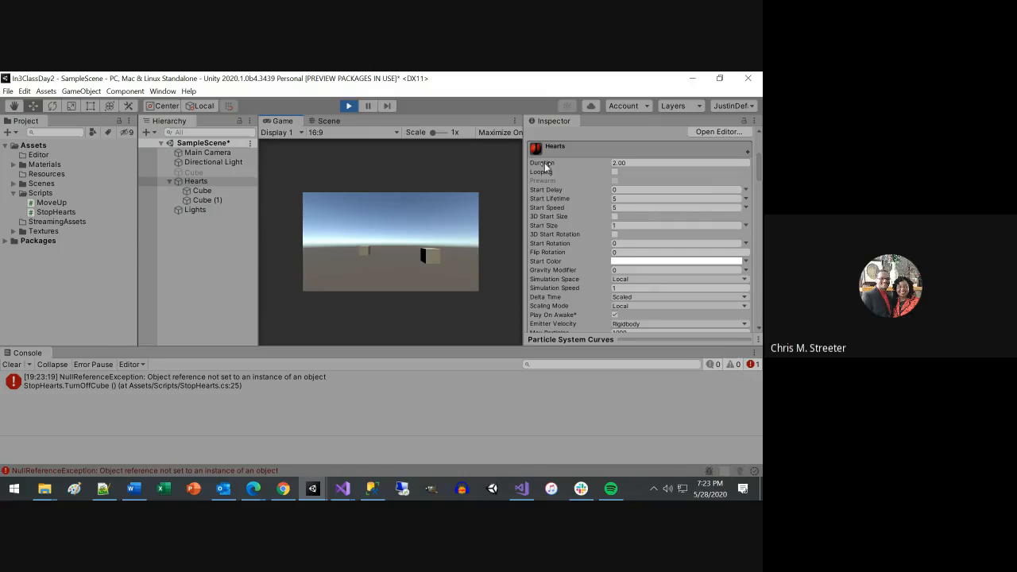
{"action": "left_click", "coordinate": [348, 106]}
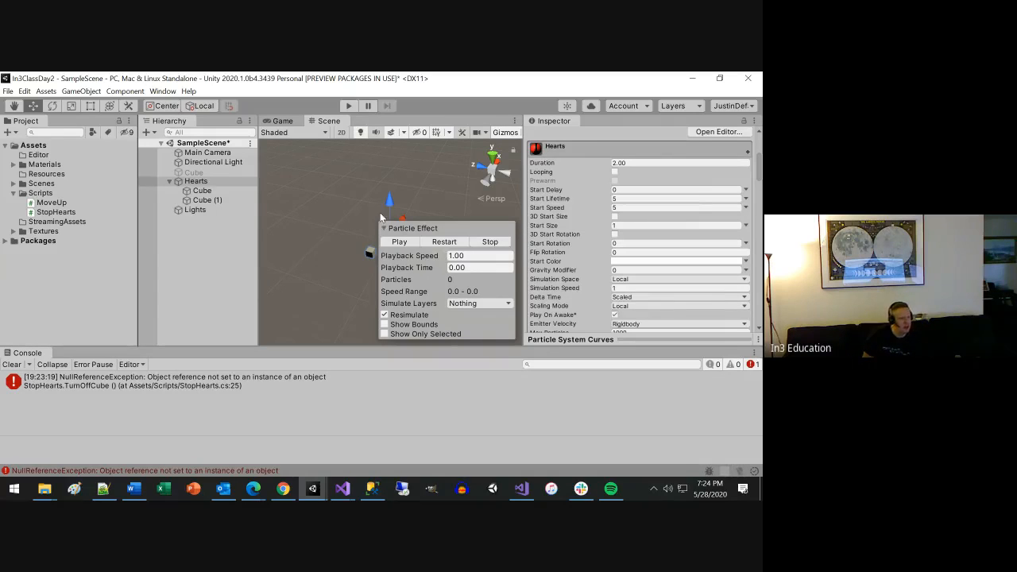
{"action": "left_click", "coordinate": [693, 82]}
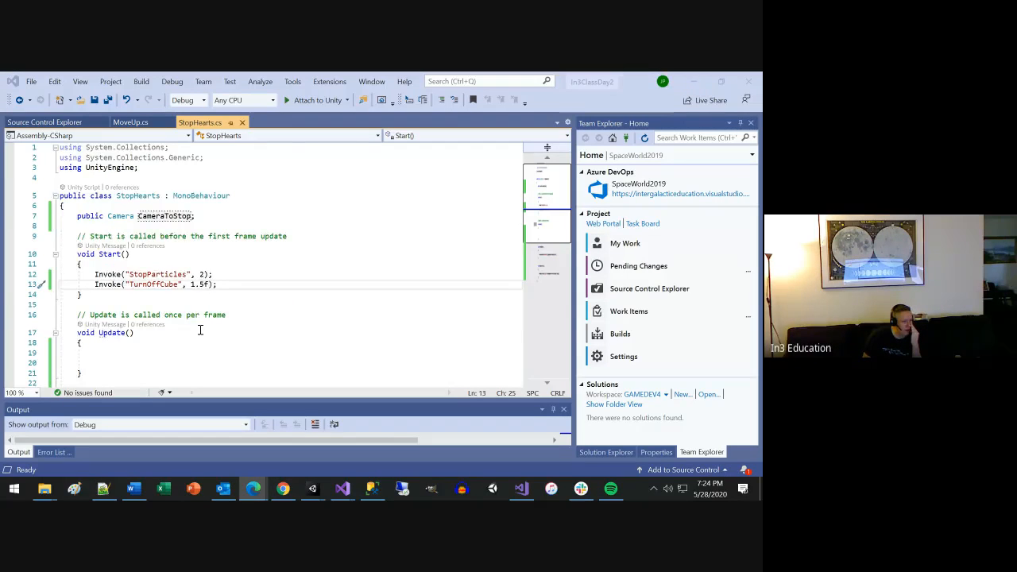
{"action": "scroll", "coordinate": [187, 303], "scroll_direction": "down", "scroll_amount": 1}
{"action": "scroll", "coordinate": [189, 294], "scroll_direction": "down", "scroll_amount": 2}
{"action": "left_click", "coordinate": [227, 193]}
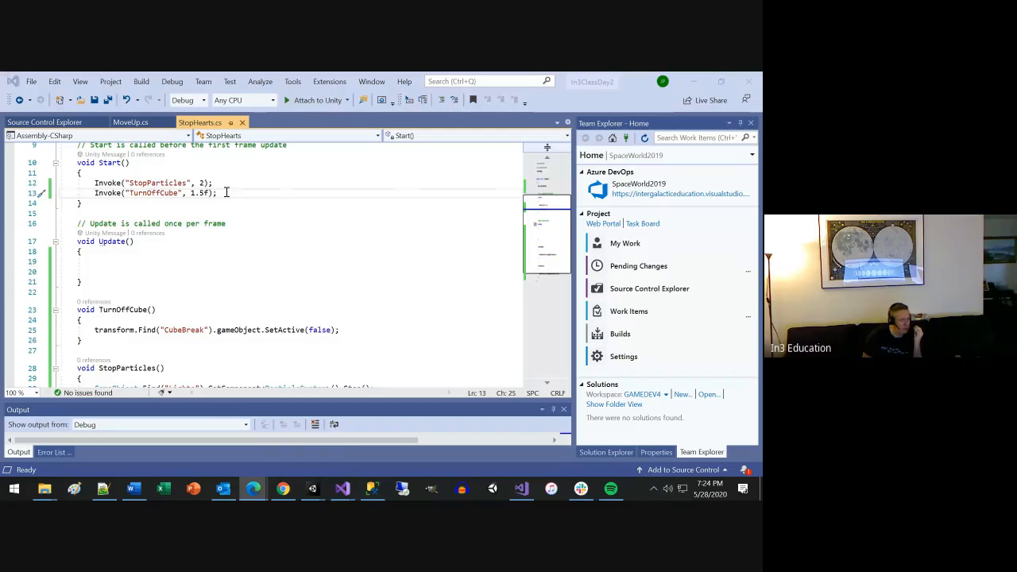
{"action": "key", "text": "shift+Up"}
{"action": "key", "text": "shift+Home"}
{"action": "key", "text": "shift+Home"}
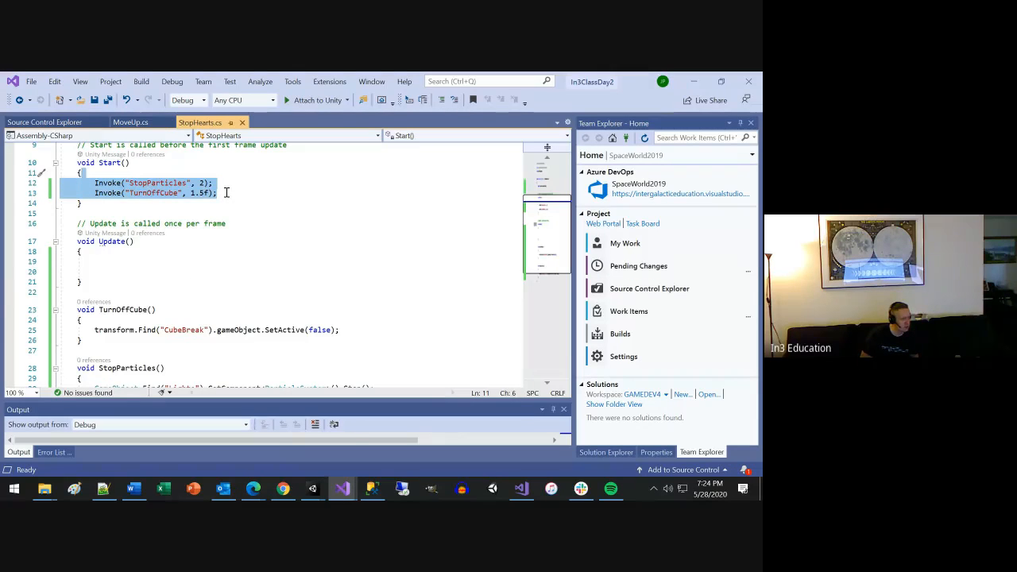
{"action": "key", "text": "ctrl+x"}
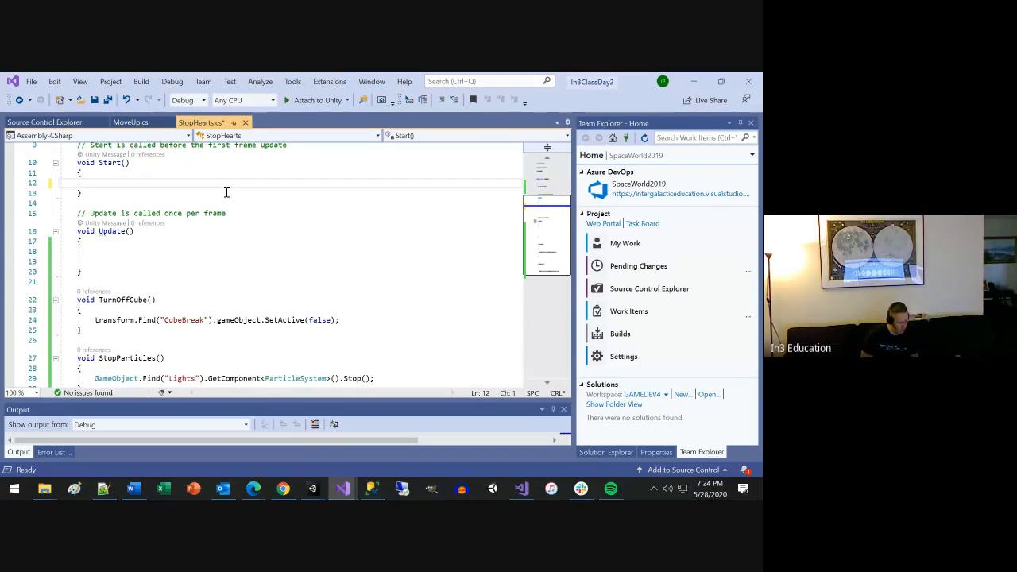
{"action": "key", "text": "ctrl+z"}
{"action": "key", "text": "Down"}
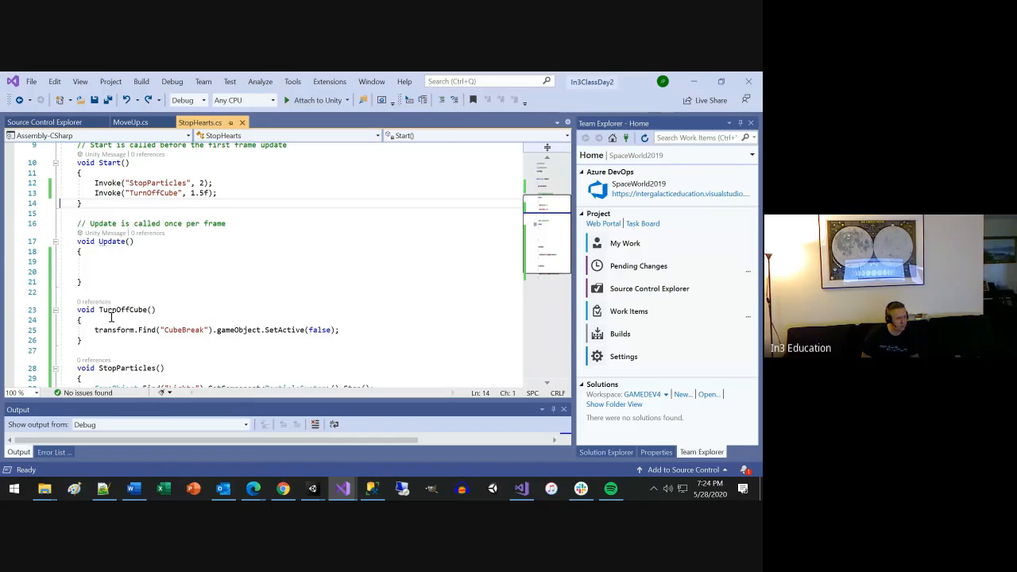
Add an empty void TurnOnCamera() method with braces between Update and TurnOffCube.
{"action": "left_click", "coordinate": [125, 294]}
{"action": "key", "text": "Return"}
{"action": "key", "text": "Return"}
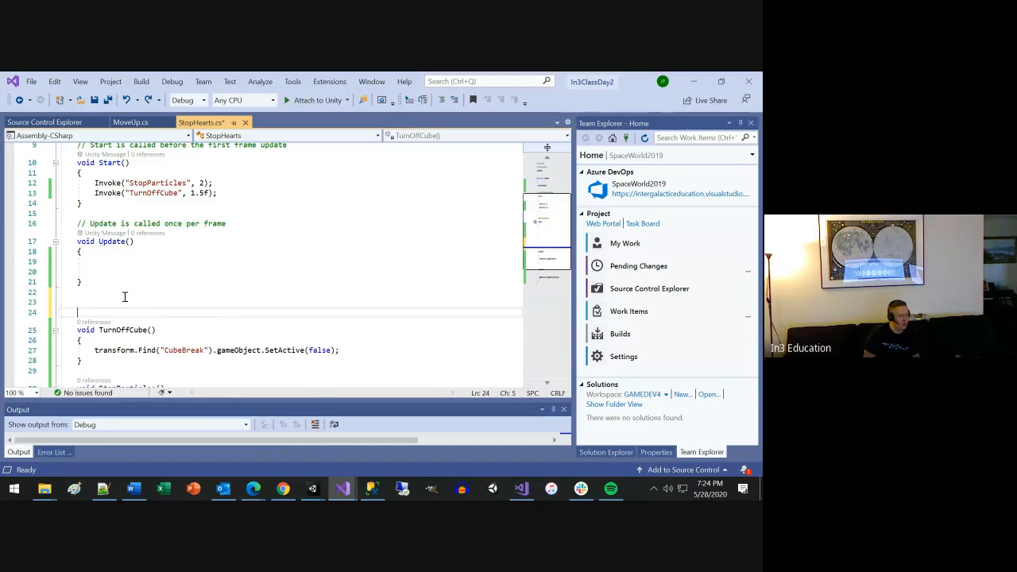
{"action": "key", "text": "Up"}
{"action": "type", "text": "vo"}
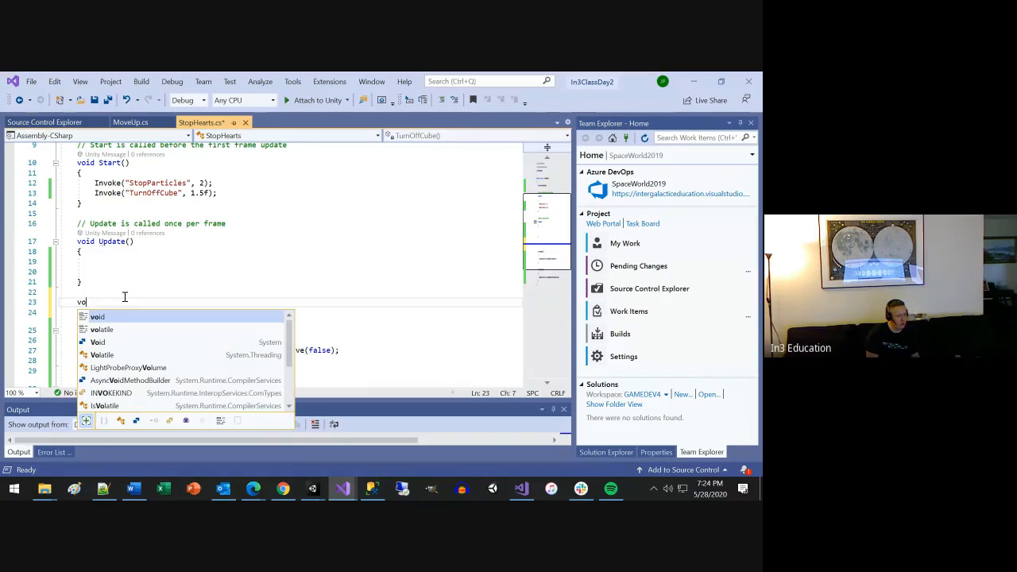
{"action": "type", "text": "id "}
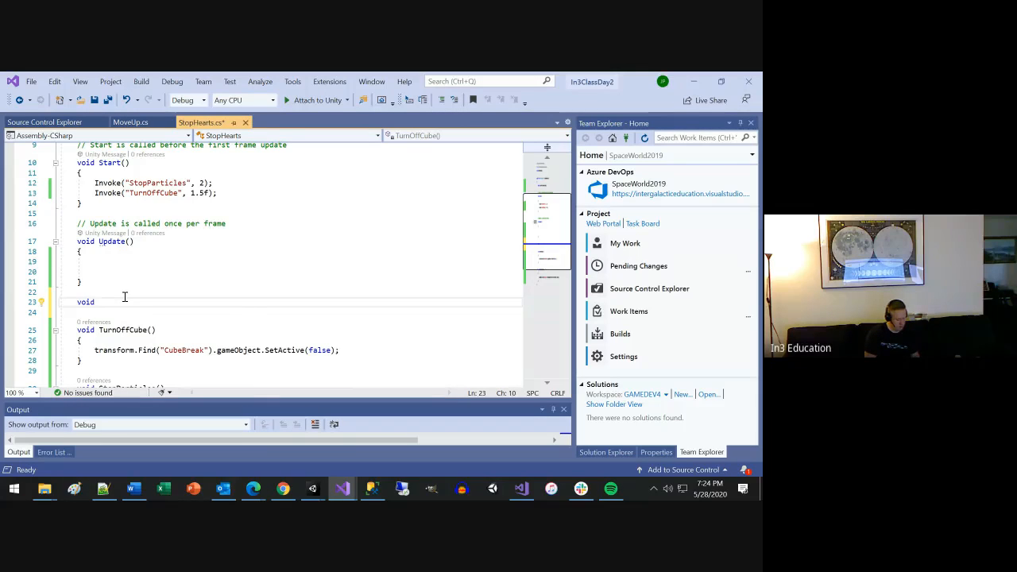
{"action": "type", "text": "TurnOnC"}
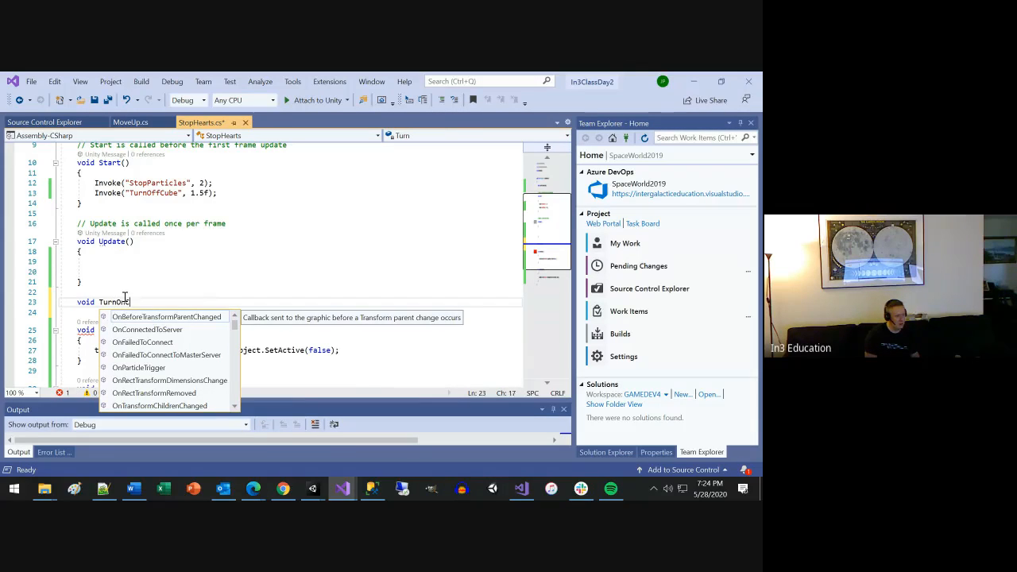
{"action": "type", "text": "amera()"}
{"action": "key", "text": "Return"}
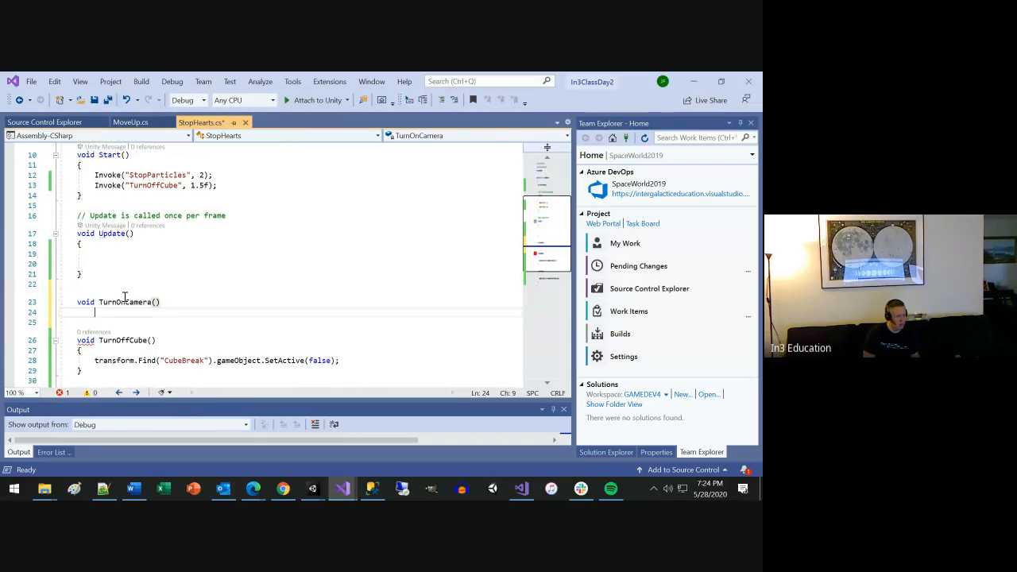
{"action": "type", "text": "{"}
{"action": "key", "text": "Return"}
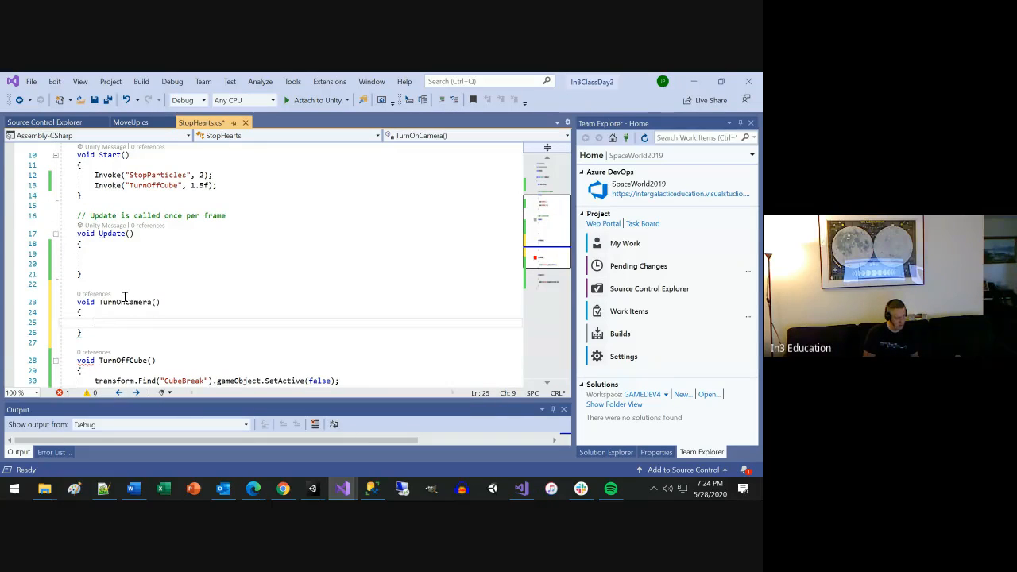
Add an empty void TurnOffCamera() method below TurnOnCamera and save the StopHearts script.
{"action": "key", "text": "Down"}
{"action": "key", "text": "Return"}
{"action": "key", "text": "Return"}
{"action": "type", "text": "void "}
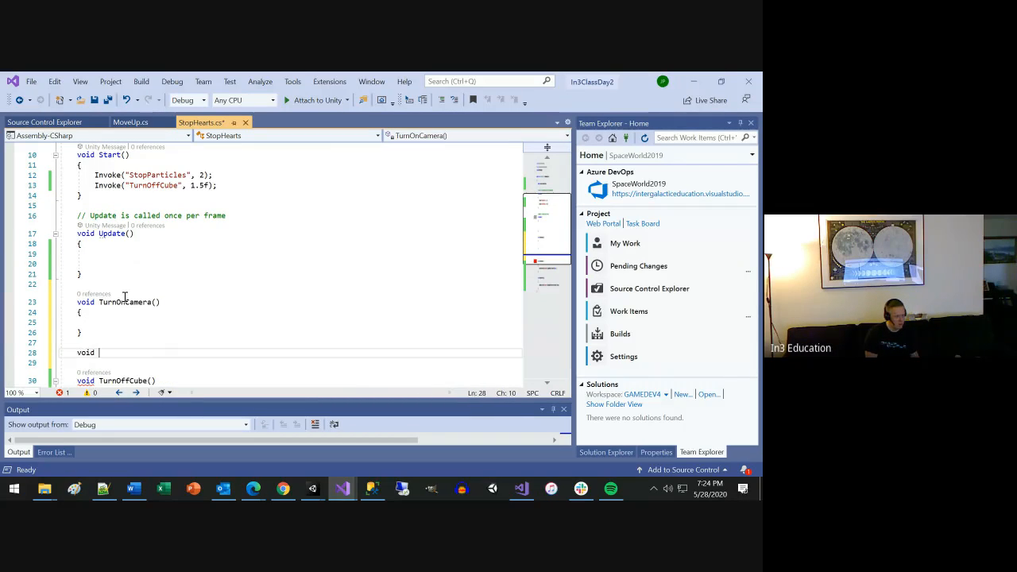
{"action": "type", "text": "TurnO"}
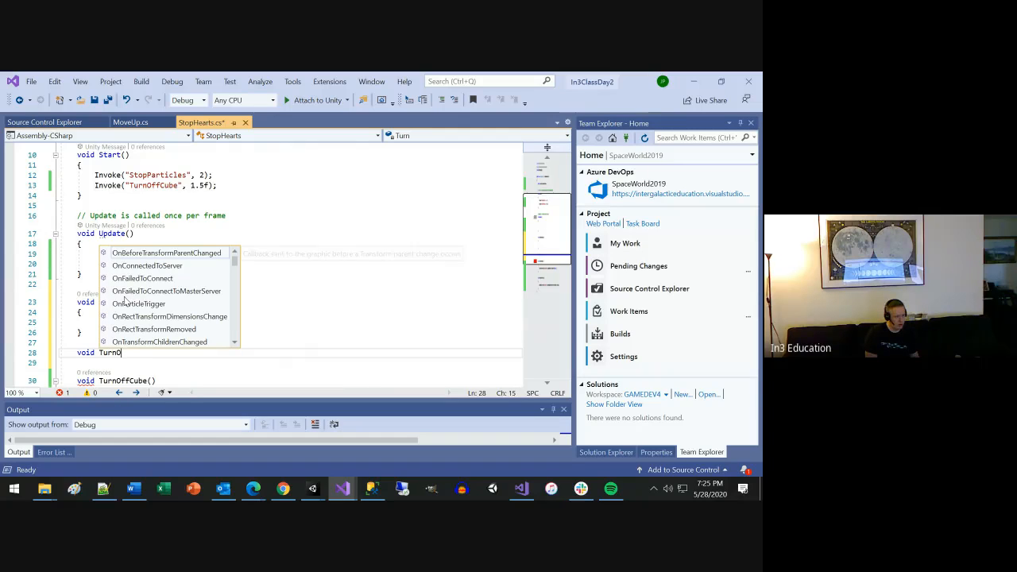
{"action": "type", "text": "ffCamera()"}
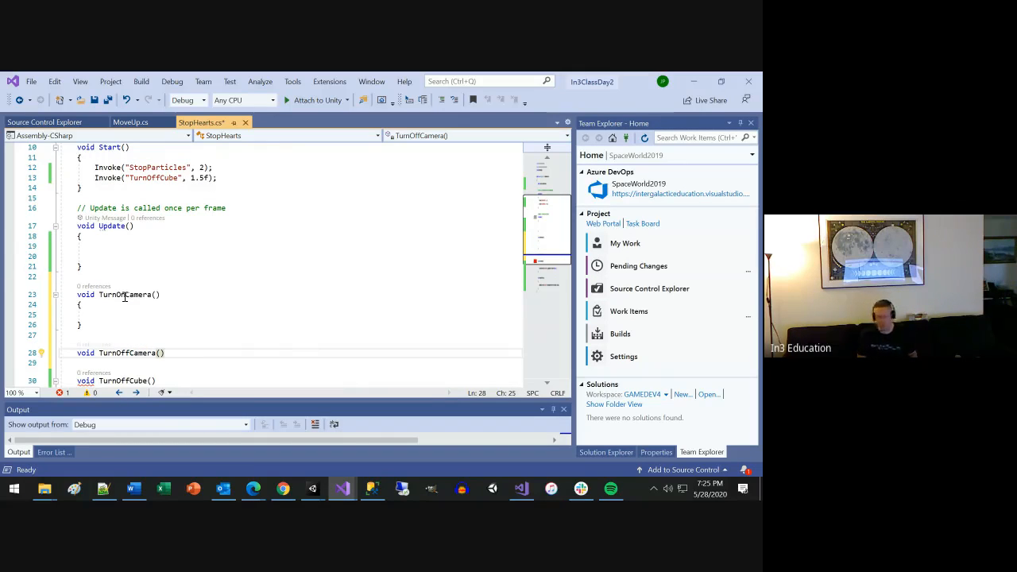
{"action": "key", "text": "Return"}
{"action": "type", "text": "{"}
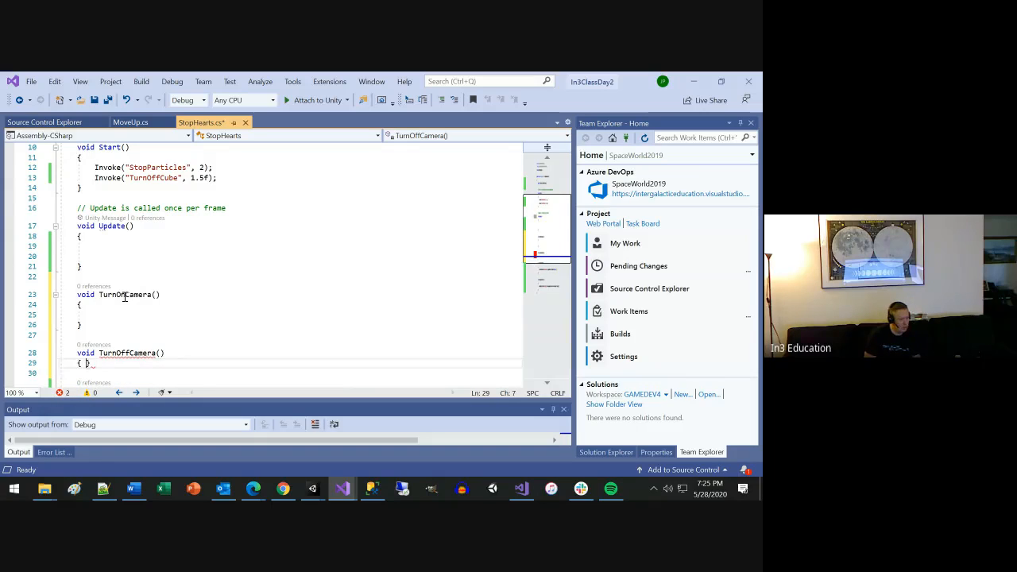
{"action": "key", "text": "Return"}
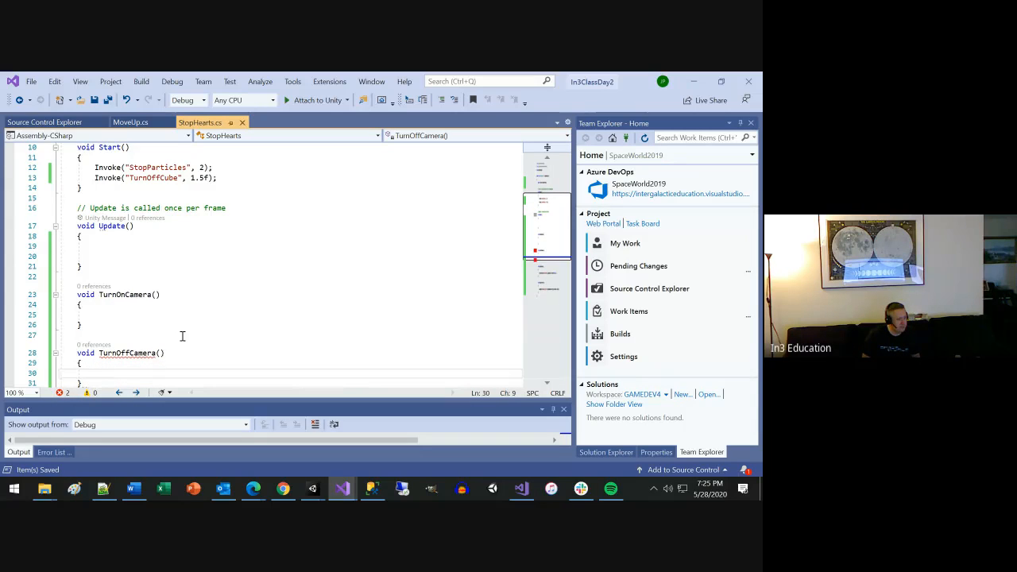
{"action": "key", "text": "ctrl+s"}
Deactivate the referenced camera in TurnOffCamera with CameraToStop.gameObject.SetActive(false); and save the script.
{"action": "scroll", "coordinate": [183, 332], "scroll_direction": "down", "scroll_amount": 1}
{"action": "left_click", "coordinate": [140, 283]}
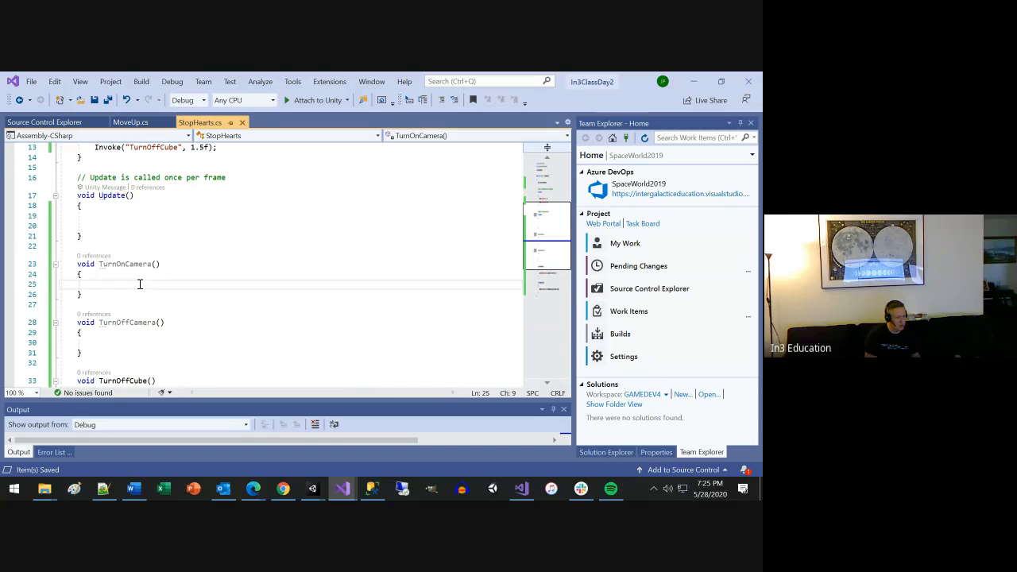
{"action": "scroll", "coordinate": [132, 284], "scroll_direction": "up", "scroll_amount": 3}
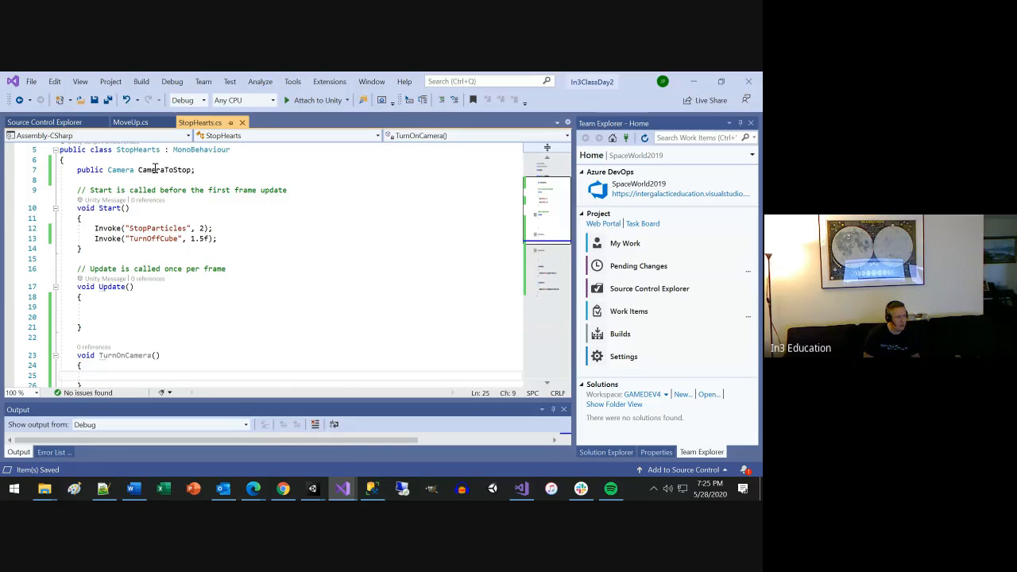
{"action": "double_click", "coordinate": [151, 169]}
{"action": "scroll", "coordinate": [143, 326], "scroll_direction": "down", "scroll_amount": 3}
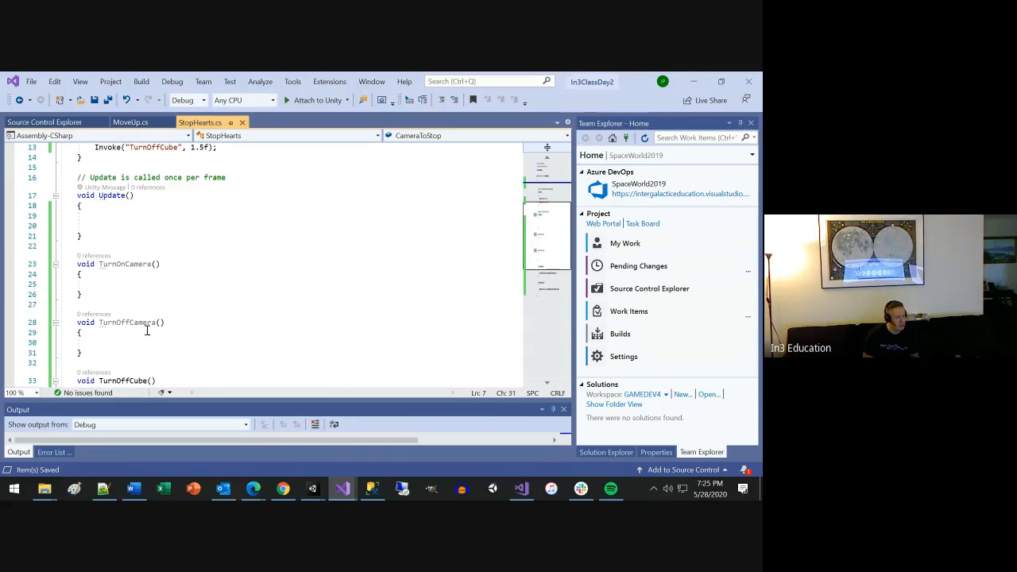
{"action": "left_click", "coordinate": [127, 340]}
{"action": "key", "text": "ctrl+v"}
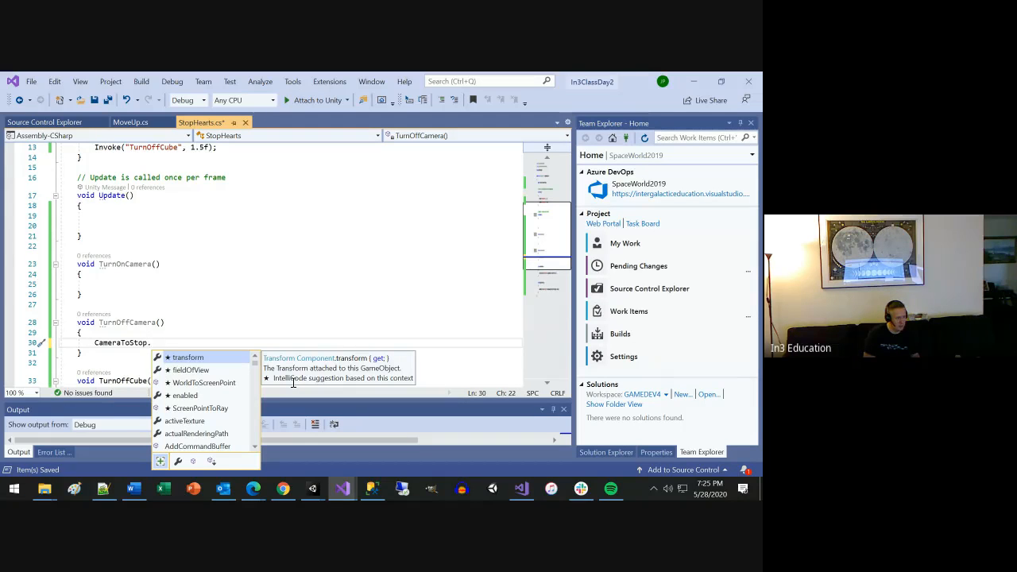
{"action": "type", "text": "gameObject."}
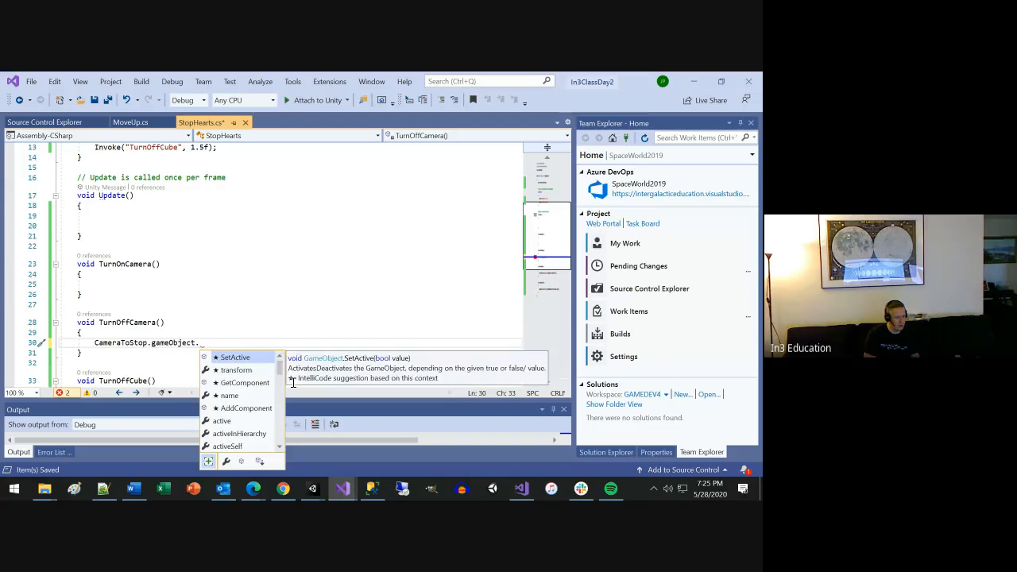
{"action": "type", "text": "SetActive(f"}
{"action": "type", "text": "alse"}
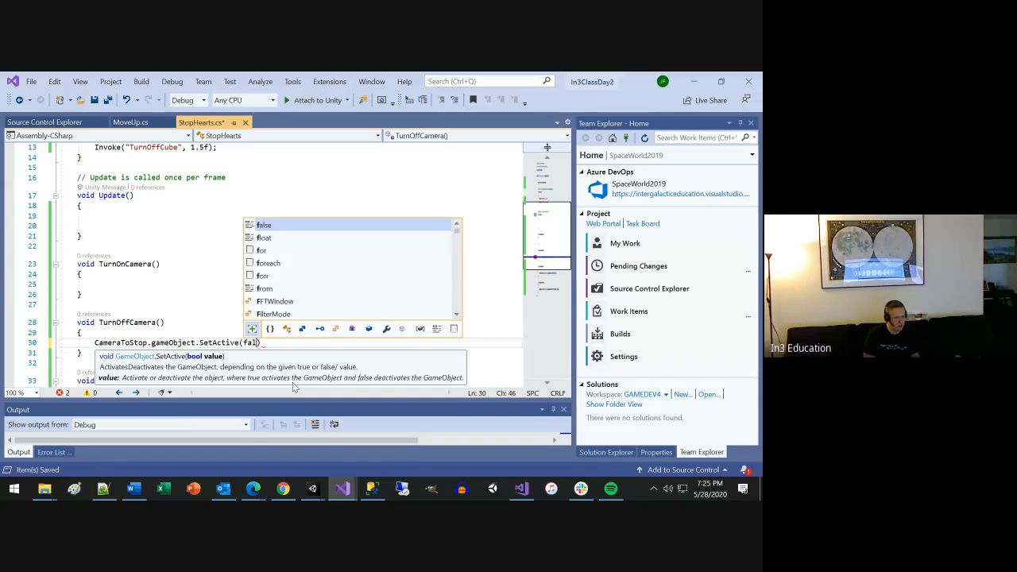
{"action": "type", "text": ");"}
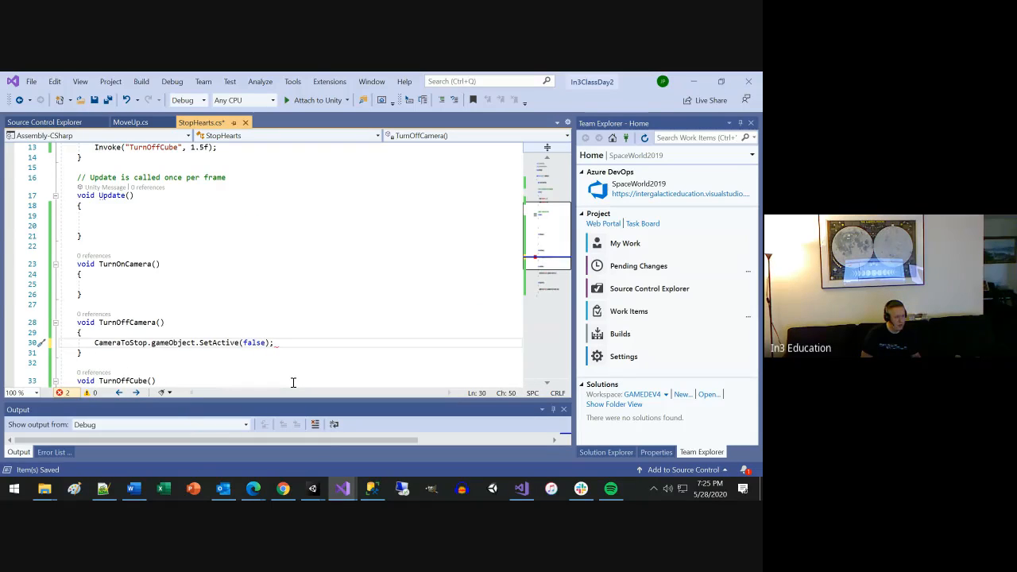
{"action": "key", "text": "ctrl+s"}
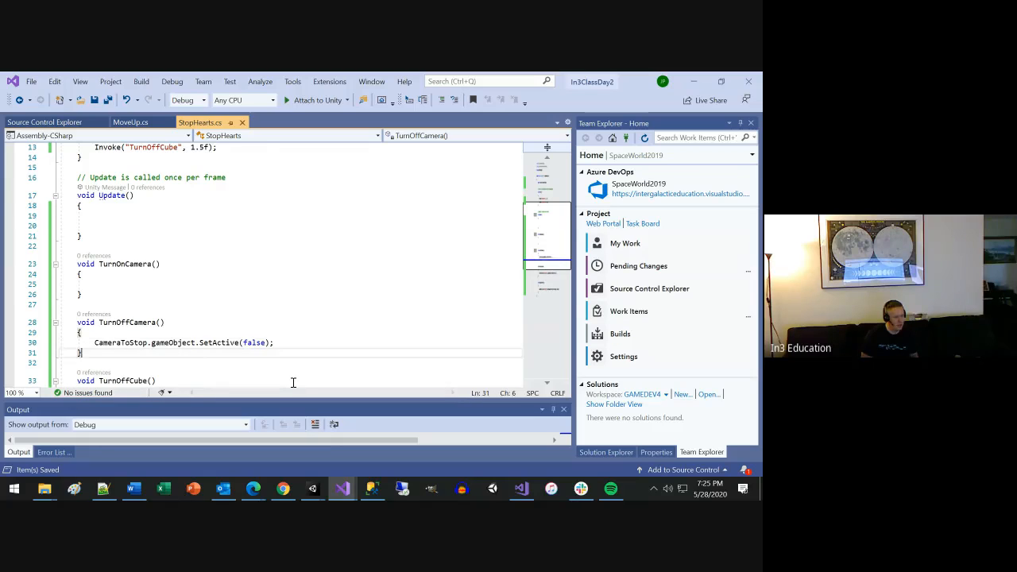
Fill the TurnOnCamera body with GameObject.Find("MainCamera").SetActive(true);.
{"action": "left_click", "coordinate": [133, 279]}
{"action": "left_click", "coordinate": [136, 285]}
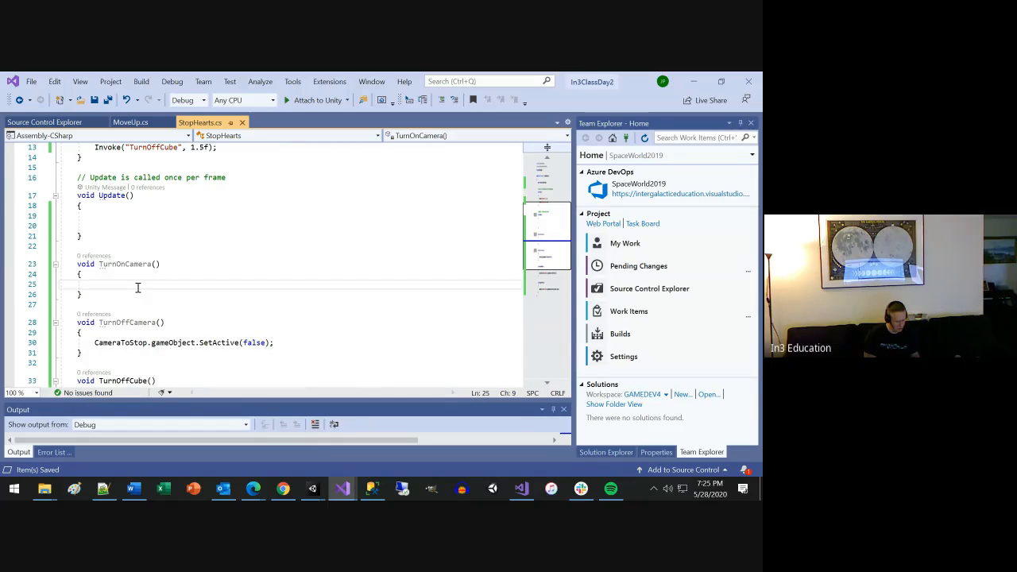
{"action": "type", "text": "Game"}
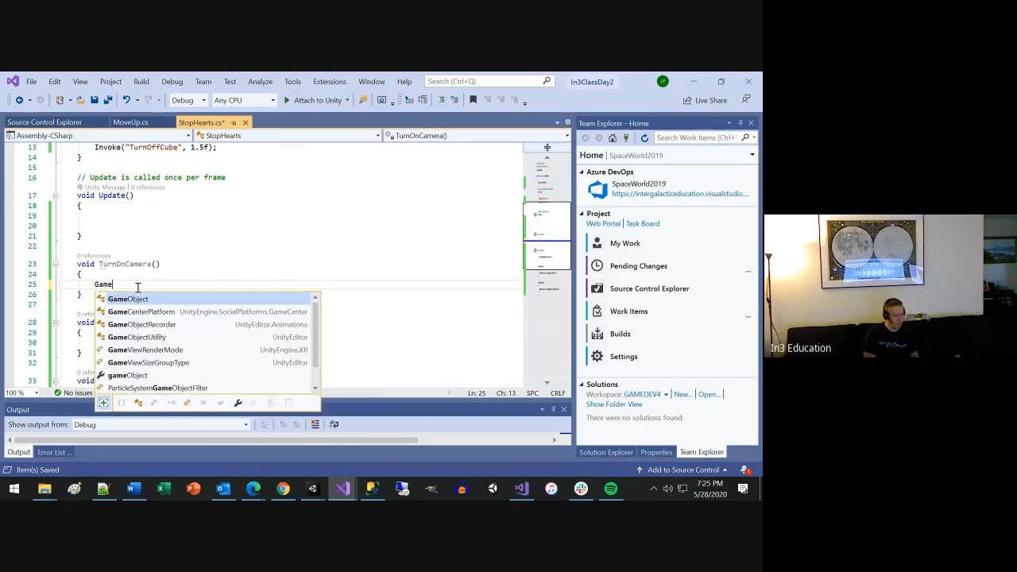
{"action": "key", "text": "Tab"}
{"action": "type", "text": "."}
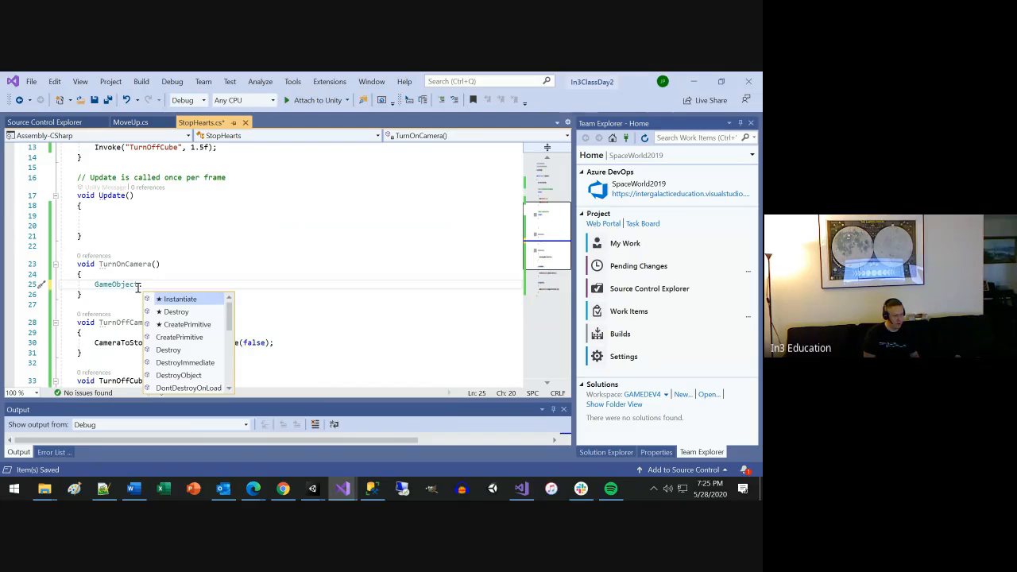
{"action": "type", "text": "Find(\""}
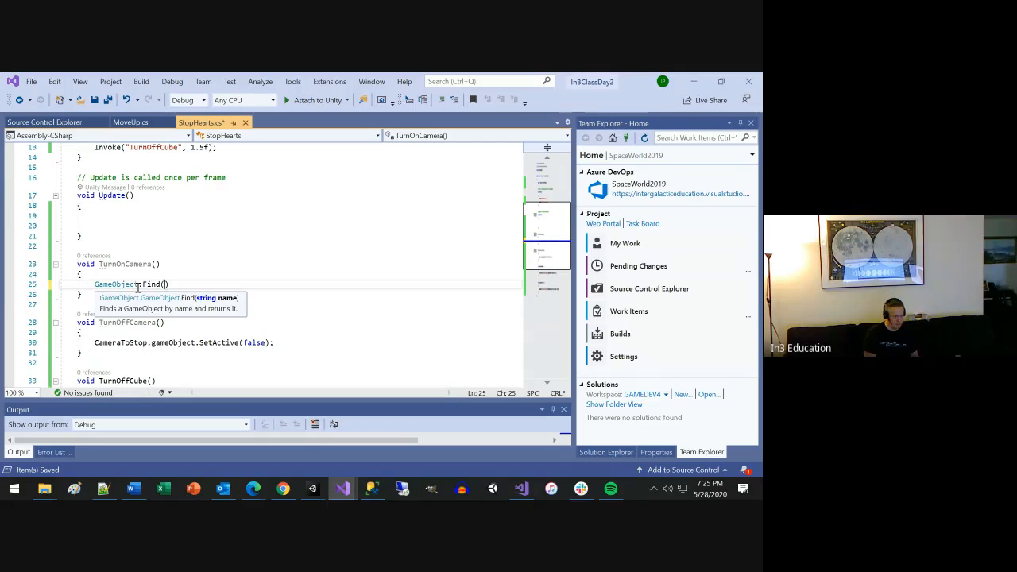
{"action": "type", "text": "Main"}
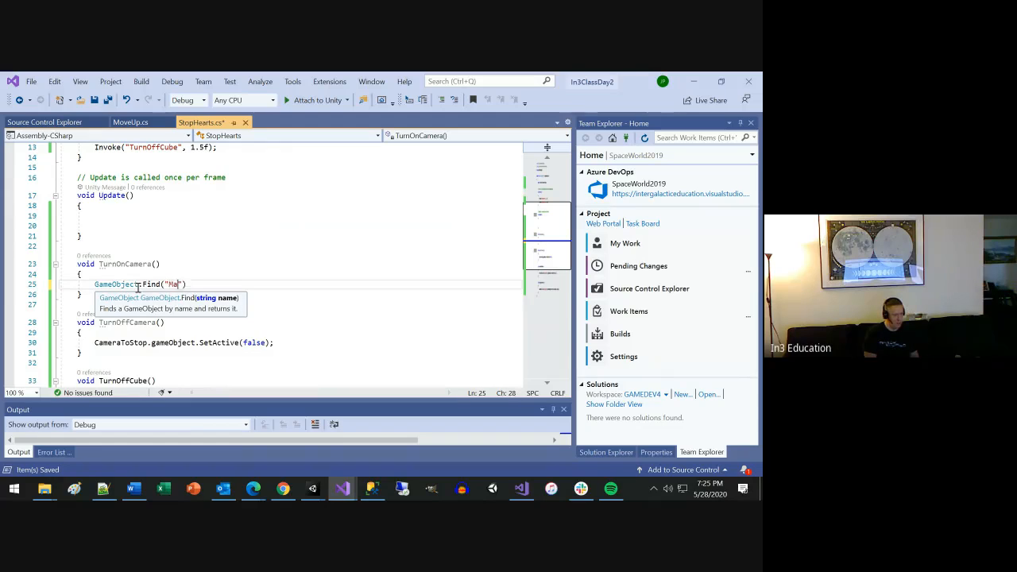
{"action": "type", "text": "Camera"}
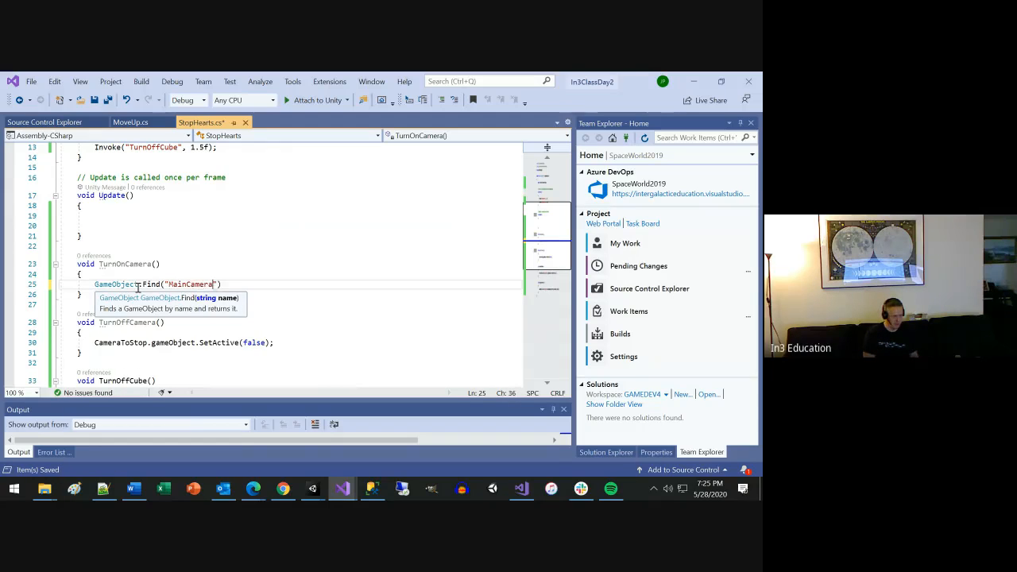
{"action": "type", "text": "\")."}
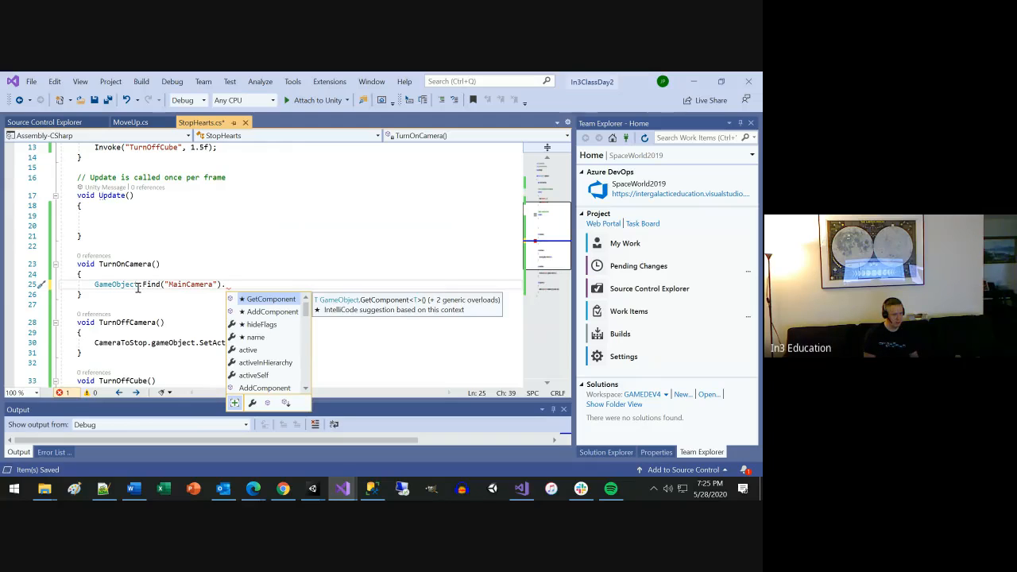
{"action": "type", "text": "set"}
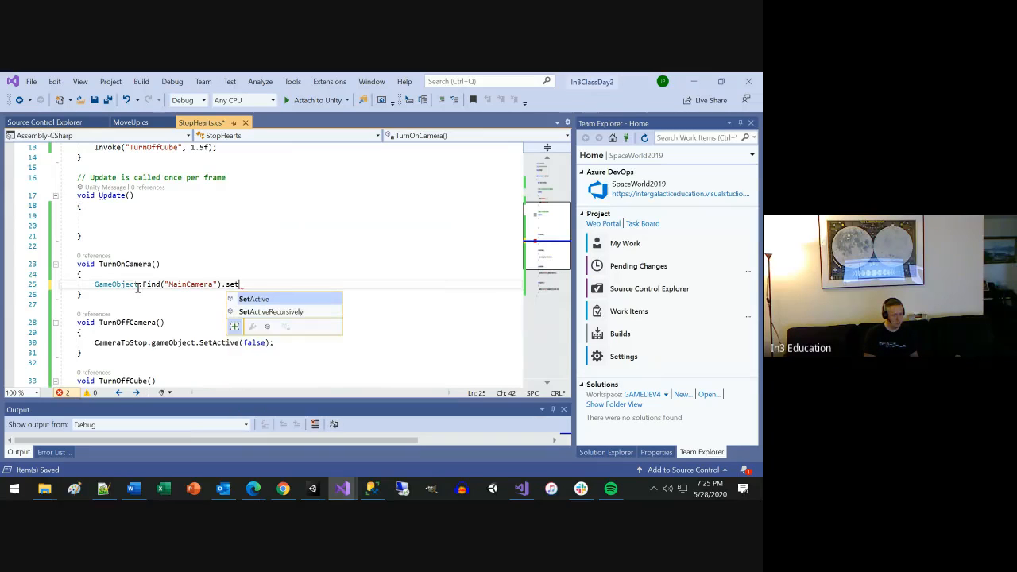
{"action": "key", "text": "Tab"}
{"action": "type", "text": "(true);"}
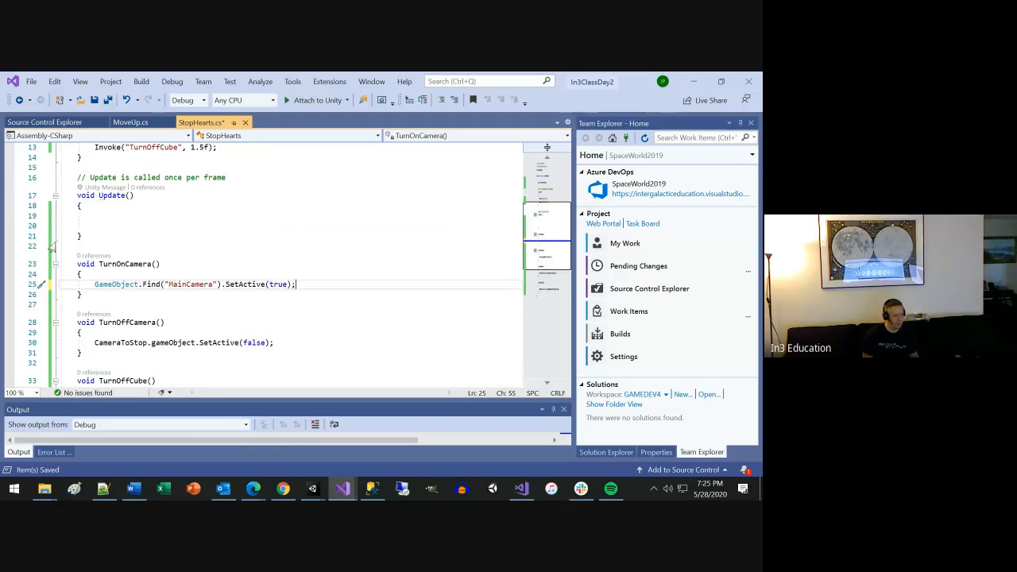
Change the 1.5f Invoke call in Start to call "TurnOffCamera" instead of "TurnOffCube".
{"action": "scroll", "coordinate": [19, 225], "scroll_direction": "up", "scroll_amount": 1}
{"action": "scroll", "coordinate": [19, 223], "scroll_direction": "up", "scroll_amount": 1}
{"action": "left_click", "coordinate": [292, 208]}
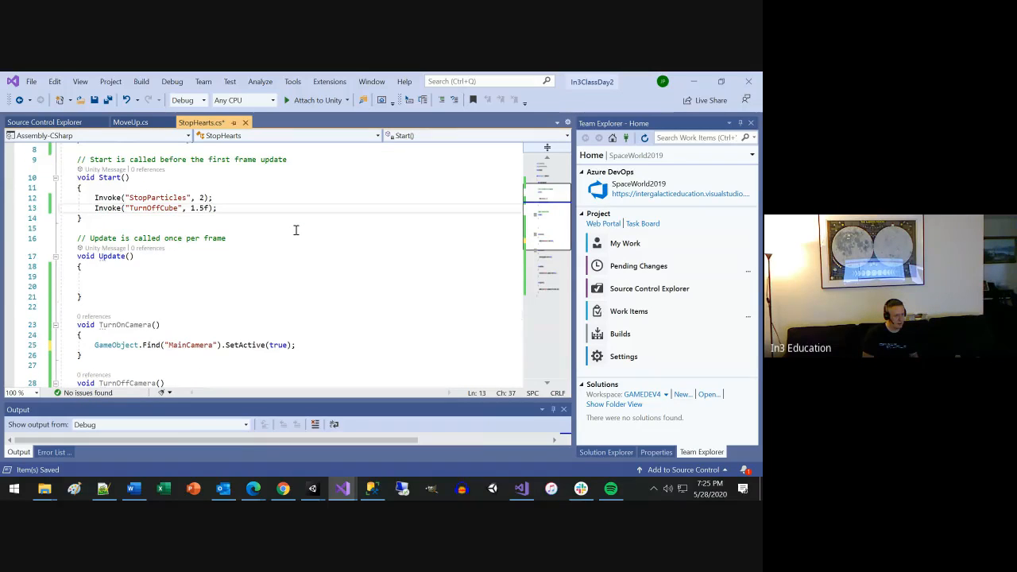
{"action": "key", "text": "Left"}
{"action": "key", "text": "Left"}
{"action": "key", "text": "Left"}
{"action": "key", "text": "Left"}
{"action": "key", "text": "Left"}
{"action": "key", "text": "Left"}
{"action": "key", "text": "Left"}
{"action": "key", "text": "Left"}
{"action": "key", "text": "Left"}
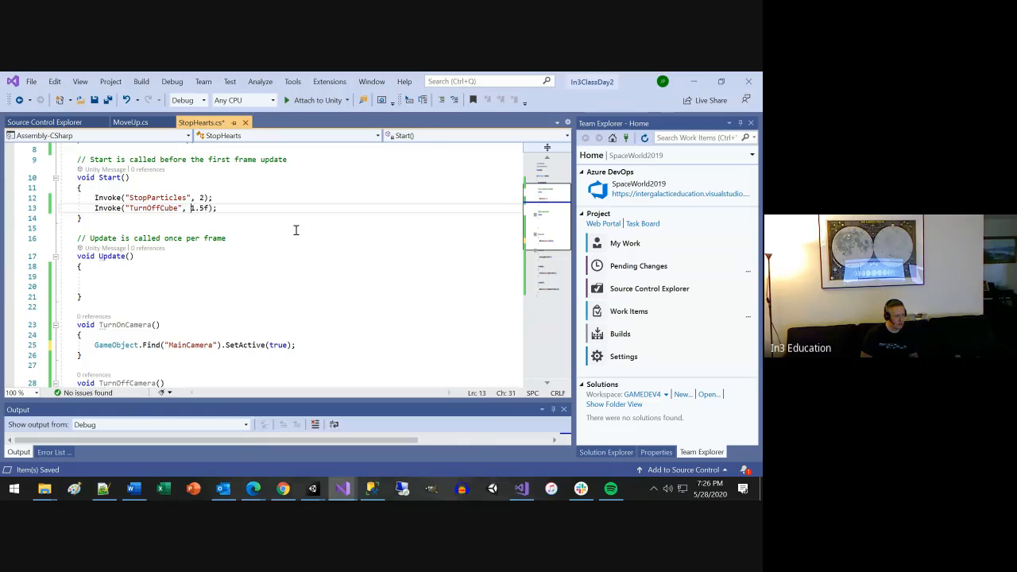
{"action": "key", "text": "Left"}
{"action": "key", "text": "BackSpace"}
{"action": "key", "text": "BackSpace"}
{"action": "key", "text": "BackSpace"}
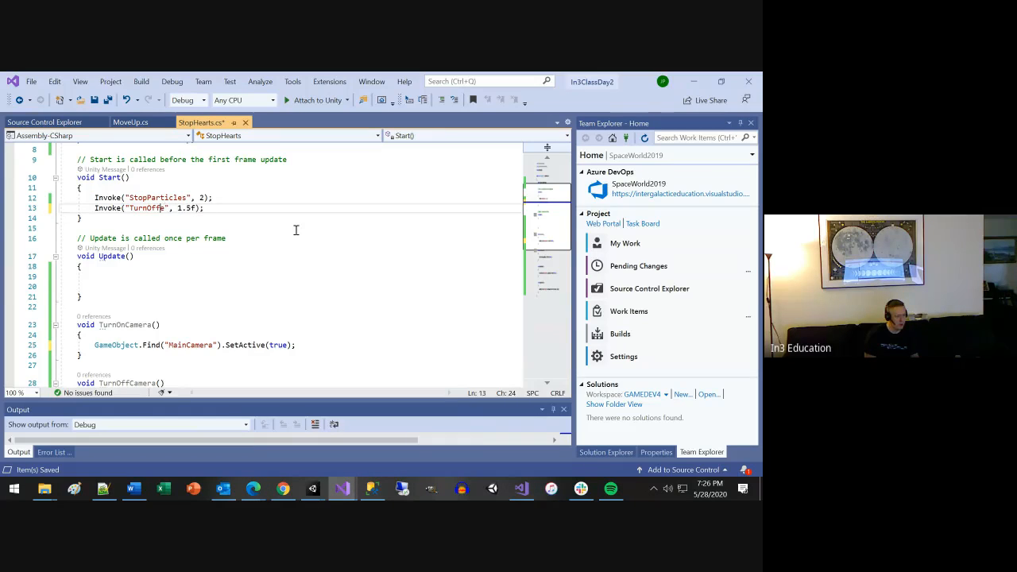
{"action": "key", "text": "Delete"}
{"action": "type", "text": "Camera"}
Move the Invoke("StopParticles", 2); line below the TurnOffCamera Invoke line in Start.
{"action": "key", "text": "End"}
{"action": "key", "text": "shift+Home"}
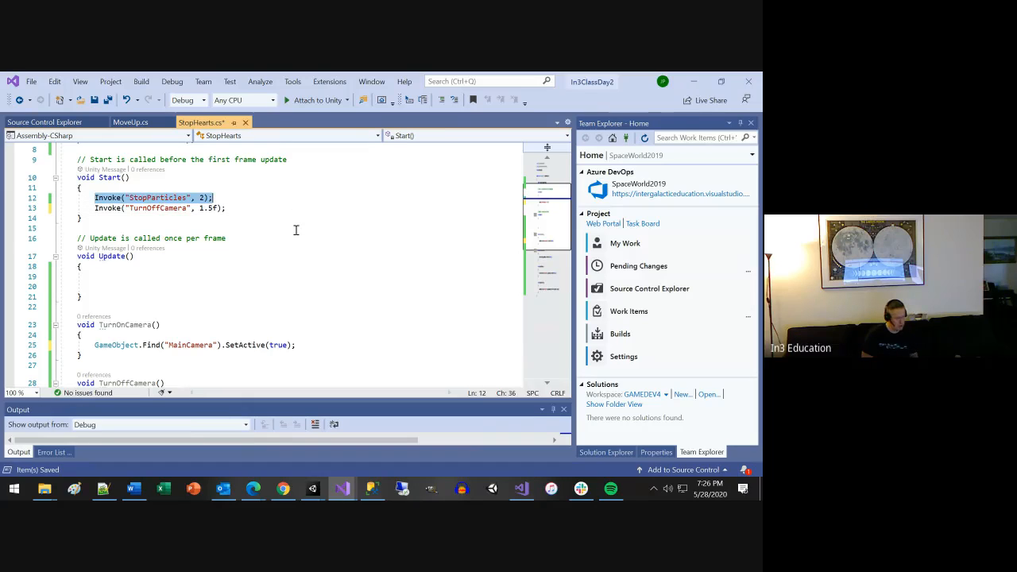
{"action": "key", "text": "ctrl+x"}
{"action": "key", "text": "Down"}
{"action": "key", "text": "End"}
{"action": "key", "text": "Return"}
{"action": "key", "text": "ctrl+v"}
Change the StopParticles call to Invoke("TurnOnCamera", 2.5f); and save the script.
{"action": "key", "text": "Left"}
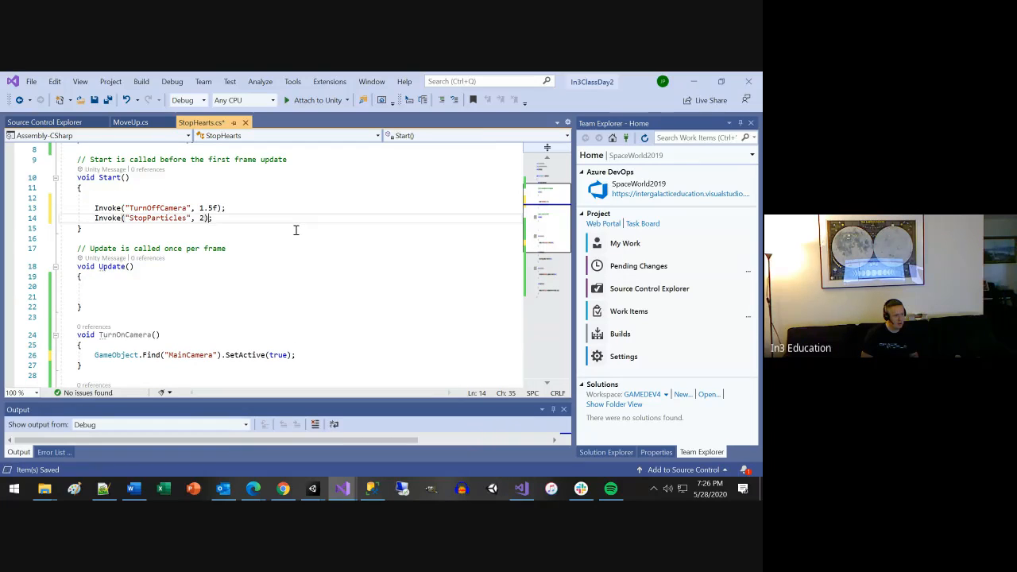
{"action": "key", "text": "Right"}
{"action": "key", "text": "ctrl+shift+Left"}
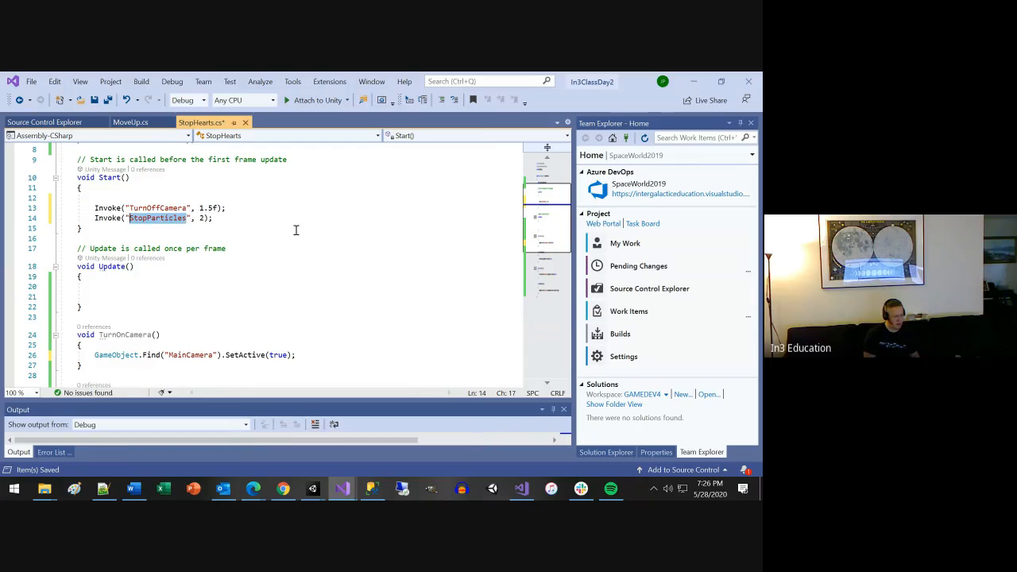
{"action": "type", "text": "TurnOnCamera\", 2"}
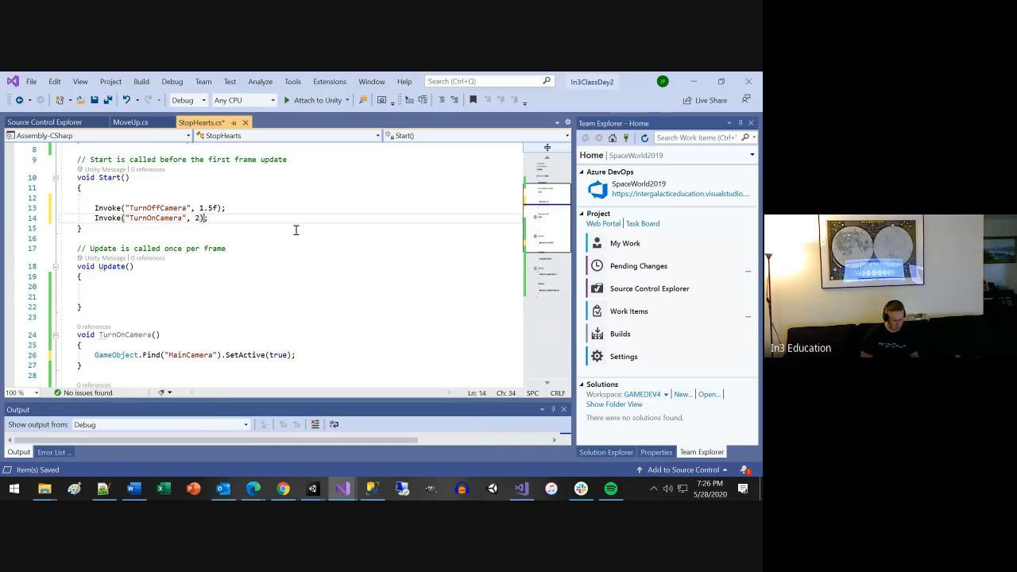
{"action": "type", "text": ".5f"}
{"action": "key", "text": "ctrl+s"}
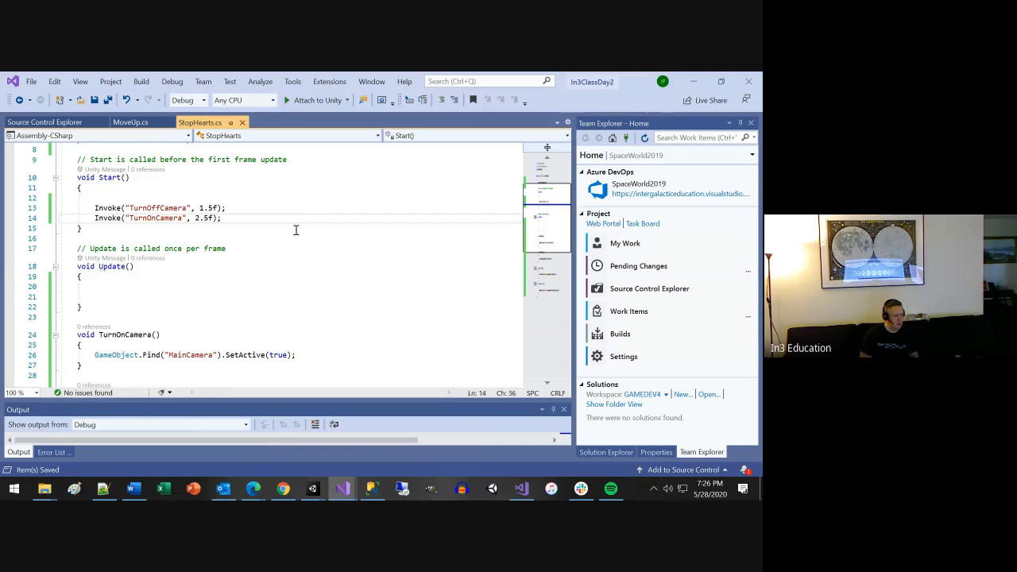
Remove the blank line in Start, delete the empty Update method with its comment, and save the script.
{"action": "key", "text": "Up"}
{"action": "key", "text": "Up"}
{"action": "key", "text": "BackSpace"}
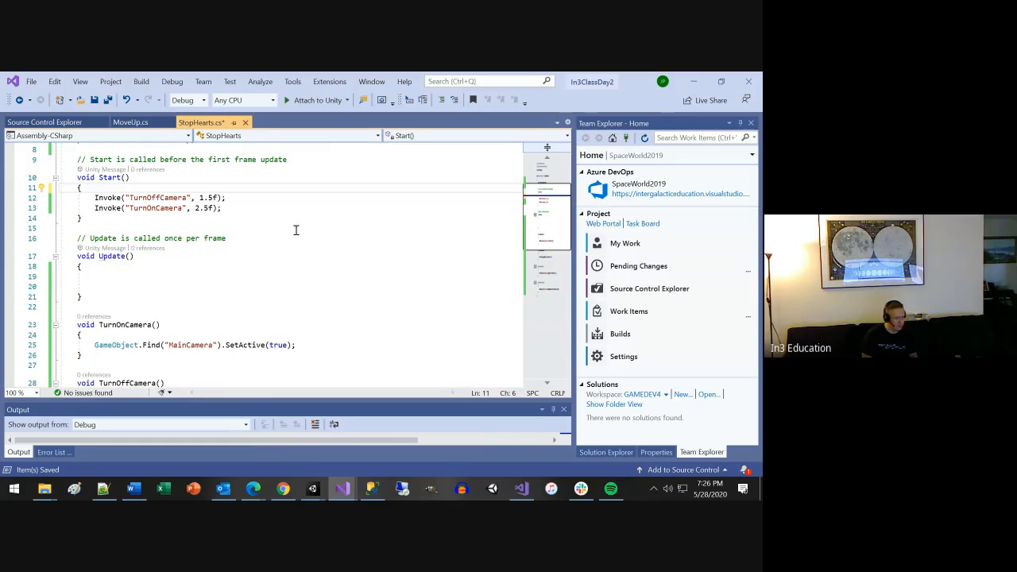
{"action": "left_click_drag", "start_coordinate": [116, 298], "coordinate": [16, 238]}
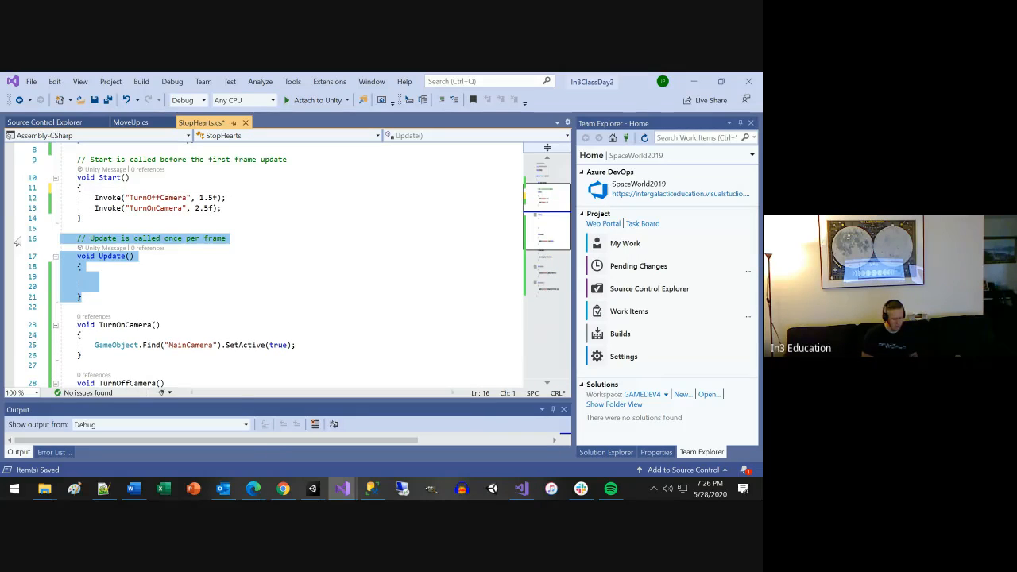
{"action": "key", "text": "Delete"}
{"action": "key", "text": "BackSpace"}
{"action": "key", "text": "BackSpace"}
{"action": "key", "text": "ctrl+s"}
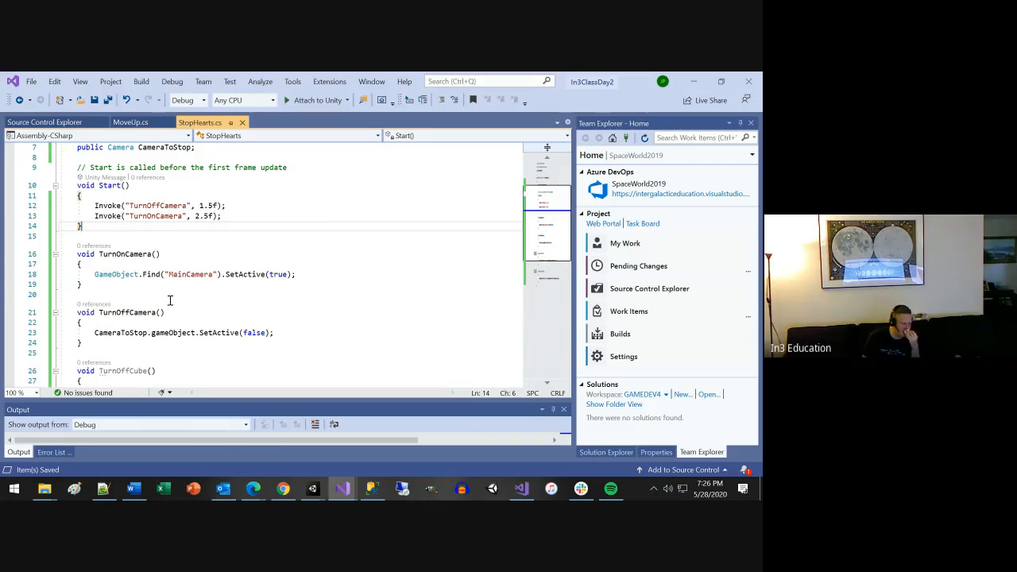
Close the Unity Answers browser window and switch to the In3ClassDay2 project in Unity.
{"action": "scroll", "coordinate": [170, 315], "scroll_direction": "down", "scroll_amount": 2}
{"action": "scroll", "coordinate": [170, 315], "scroll_direction": "up", "scroll_amount": 2}
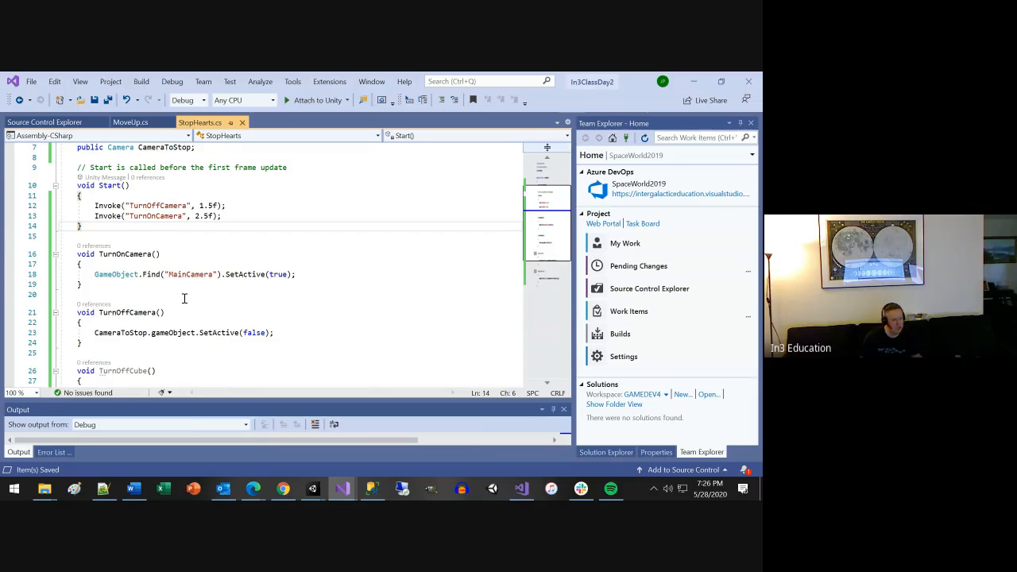
{"action": "scroll", "coordinate": [192, 264], "scroll_direction": "up", "scroll_amount": 1}
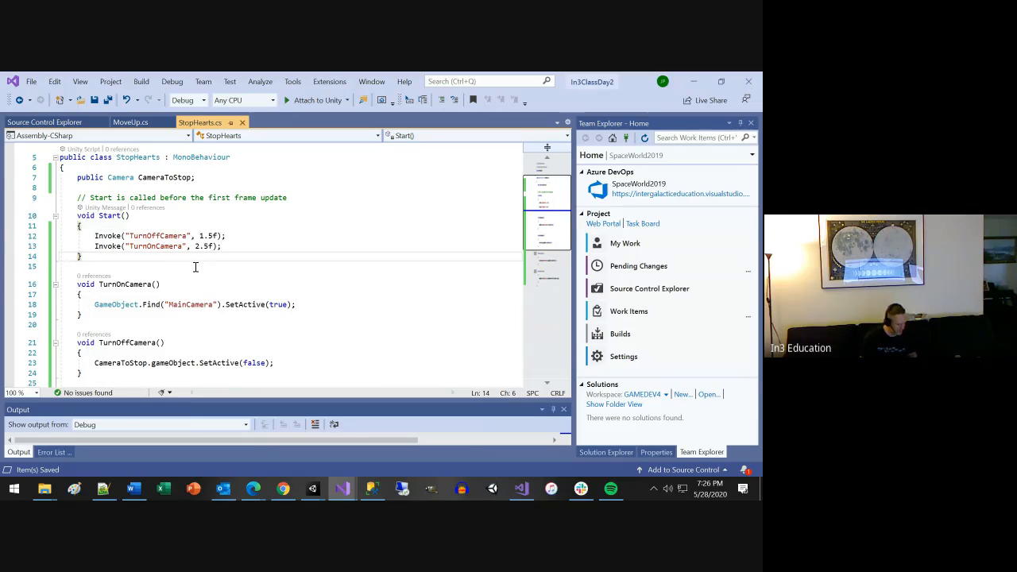
{"action": "key", "text": "alt+Tab"}
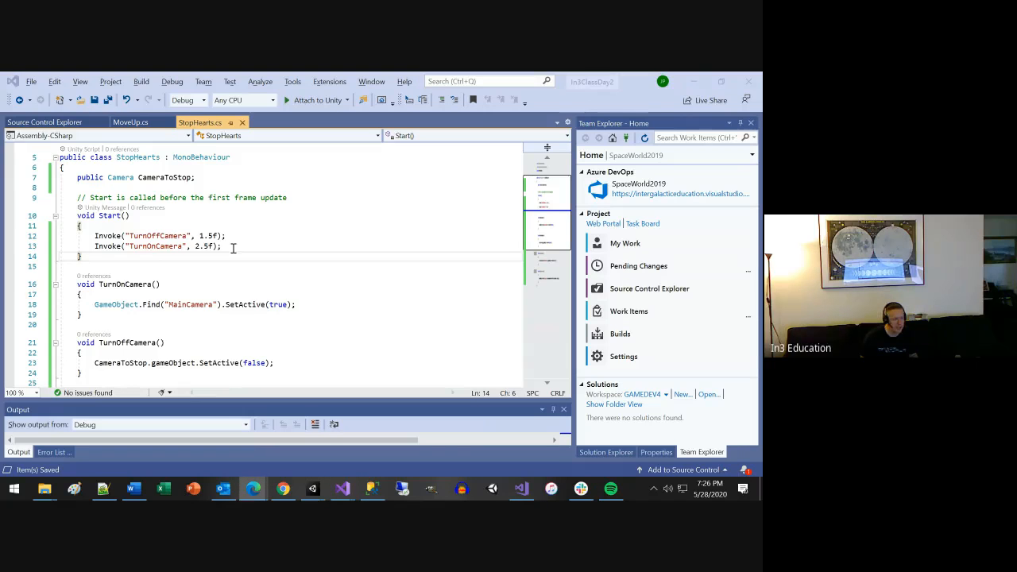
{"action": "left_click", "coordinate": [690, 81]}
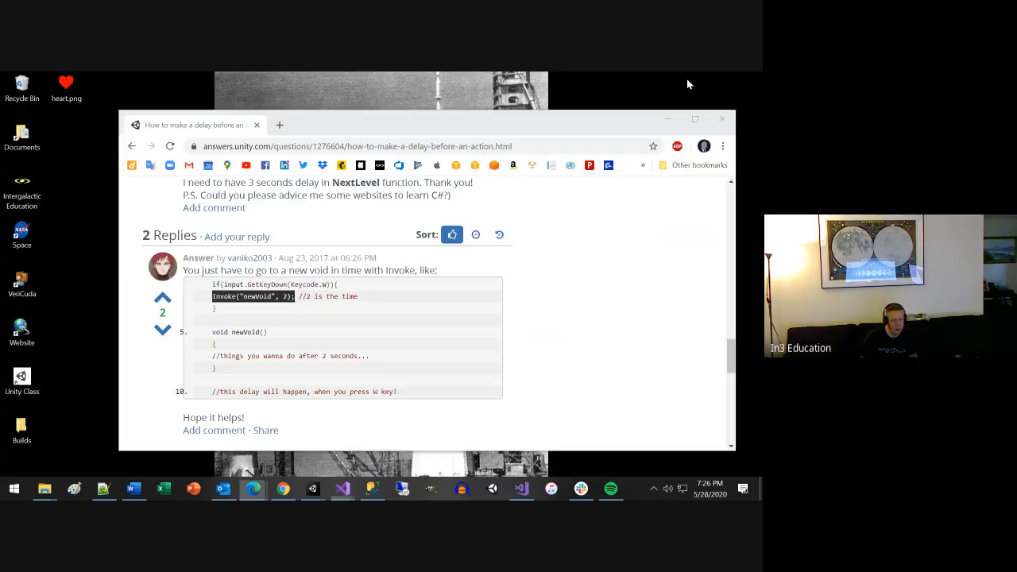
{"action": "left_click", "coordinate": [727, 120]}
{"action": "left_click", "coordinate": [726, 119]}
{"action": "mouse_move", "coordinate": [312, 488]}
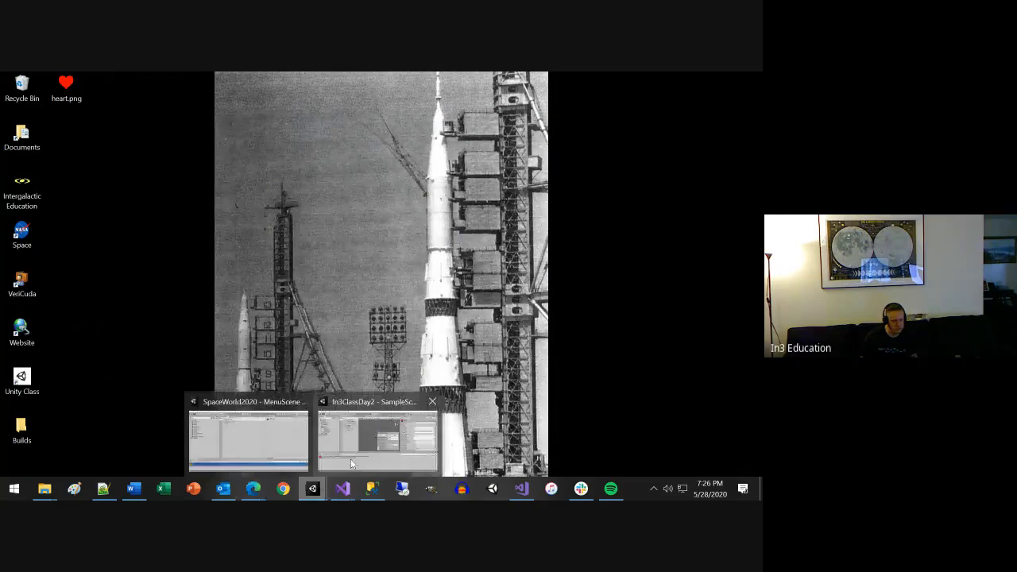
{"action": "left_click", "coordinate": [350, 453]}
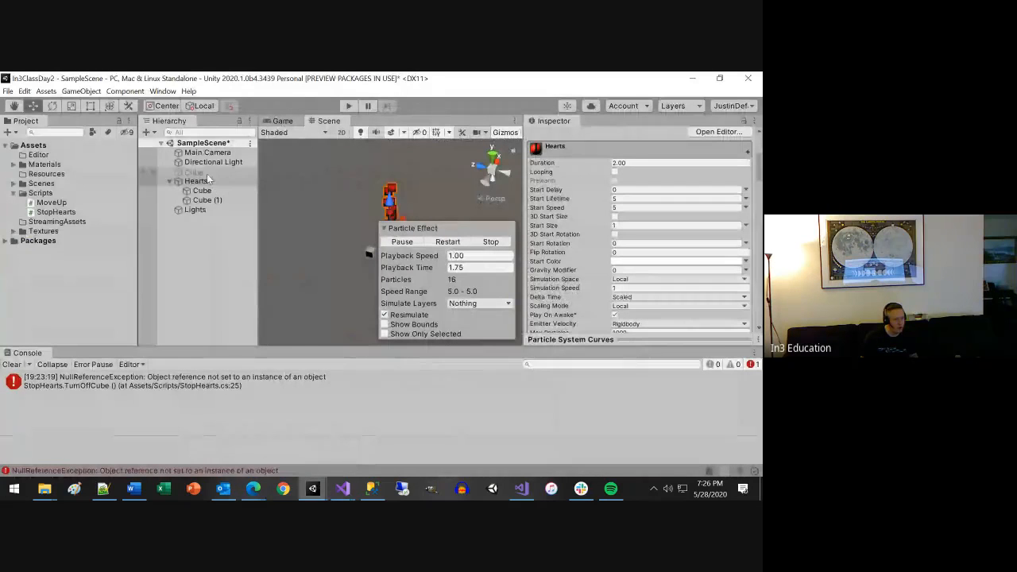
Assign Main Camera to the Camera To Stop field of the Stop Hearts script on Hearts and save the scene.
{"action": "left_click", "coordinate": [384, 228]}
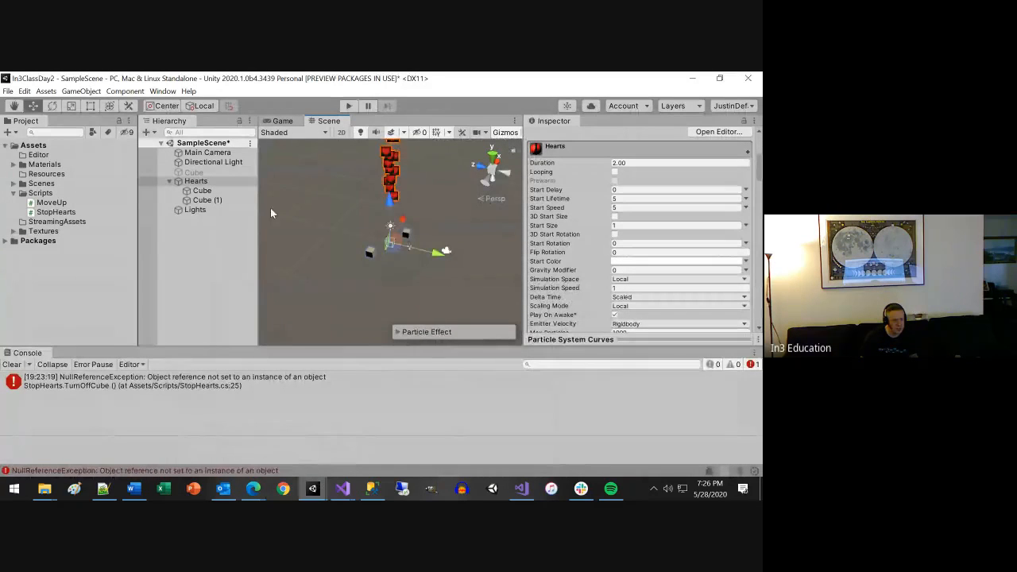
{"action": "scroll", "coordinate": [623, 228], "scroll_direction": "up", "scroll_amount": 3}
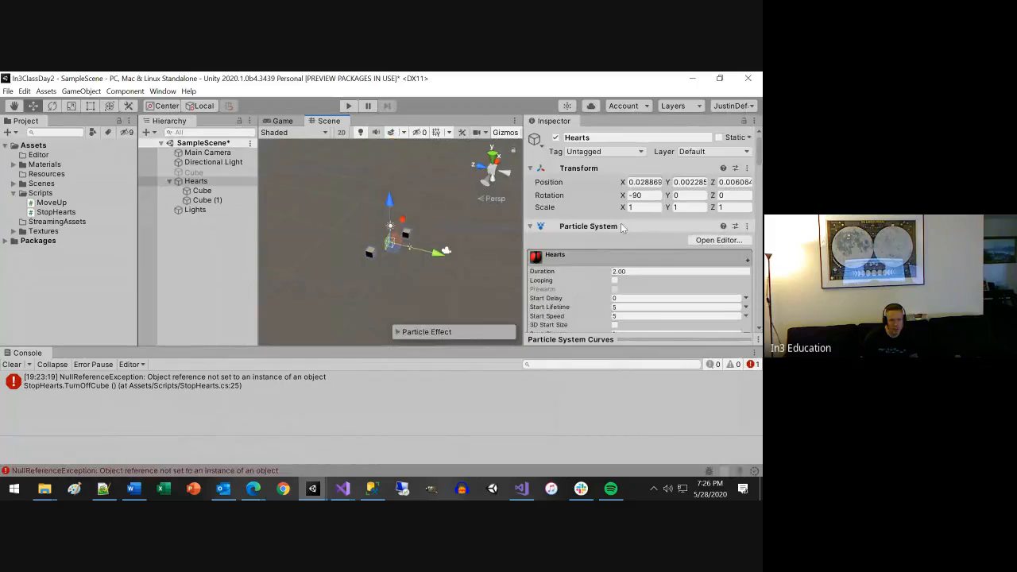
{"action": "left_click", "coordinate": [530, 227]}
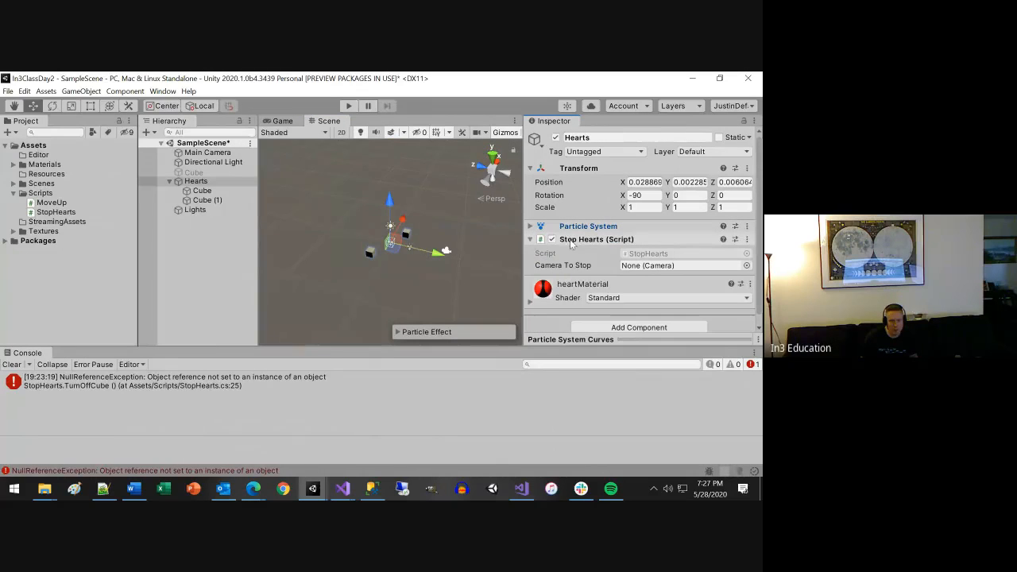
{"action": "left_click_drag", "start_coordinate": [194, 157], "coordinate": [639, 267]}
{"action": "left_click", "coordinate": [203, 153]}
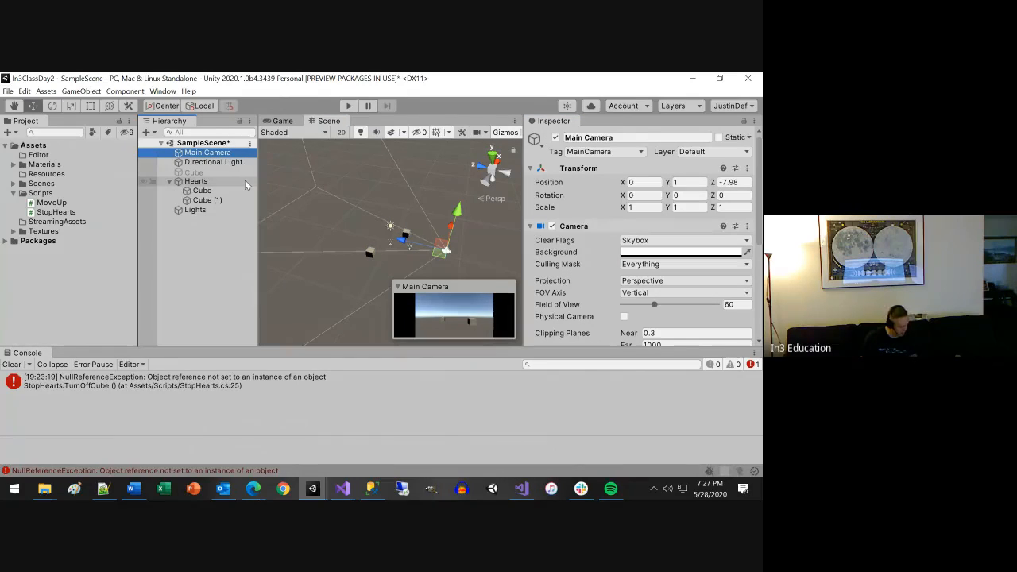
{"action": "key", "text": "ctrl+s"}
Switch to Visual Studio, change the GameObject.Find name in TurnOnCamera to "Main Camera", and save the script.
{"action": "key", "text": "alt+Tab"}
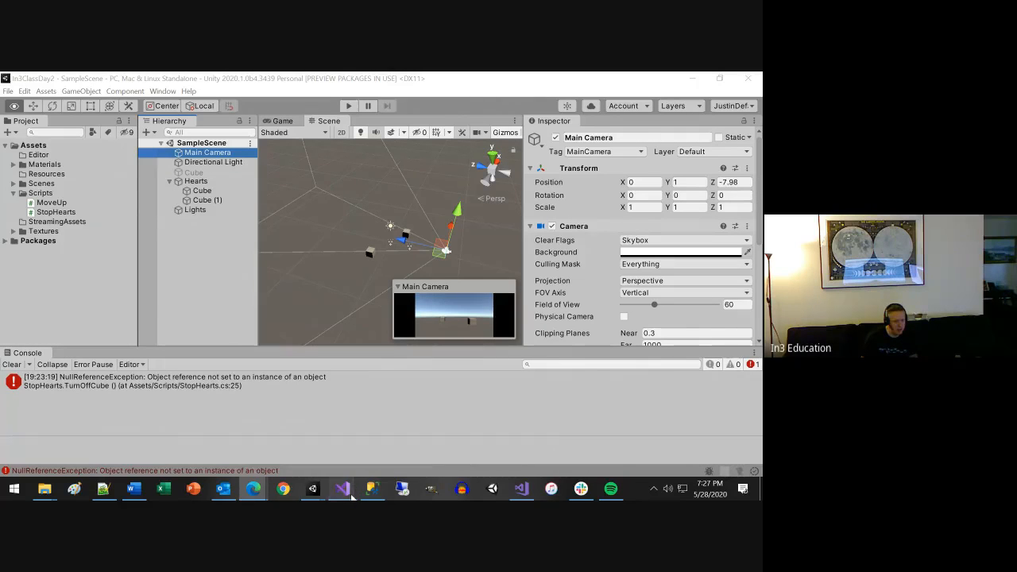
{"action": "mouse_move", "coordinate": [352, 494]}
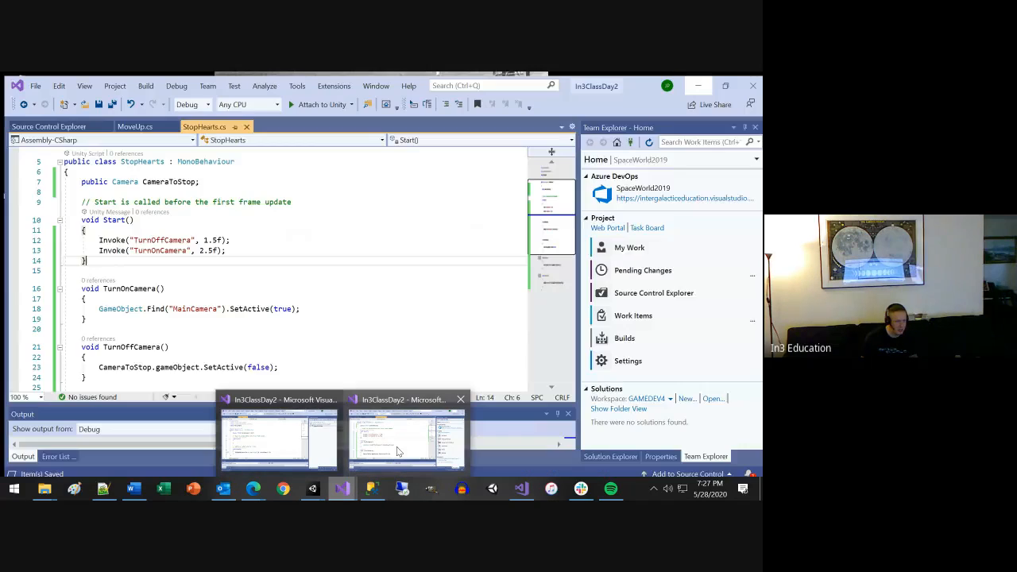
{"action": "left_click", "coordinate": [398, 452]}
{"action": "left_click", "coordinate": [186, 304]}
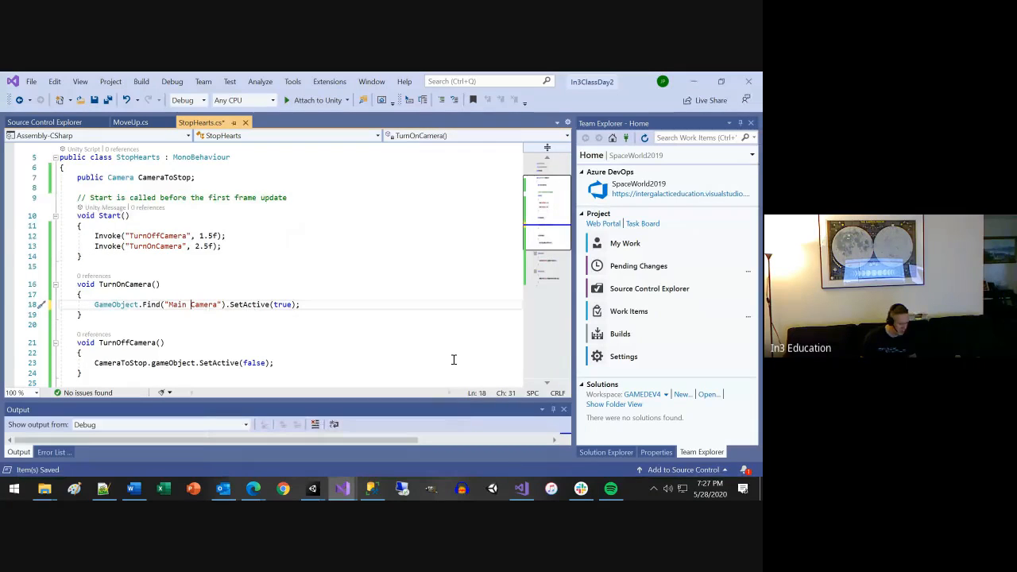
{"action": "key", "text": "ctrl+s"}
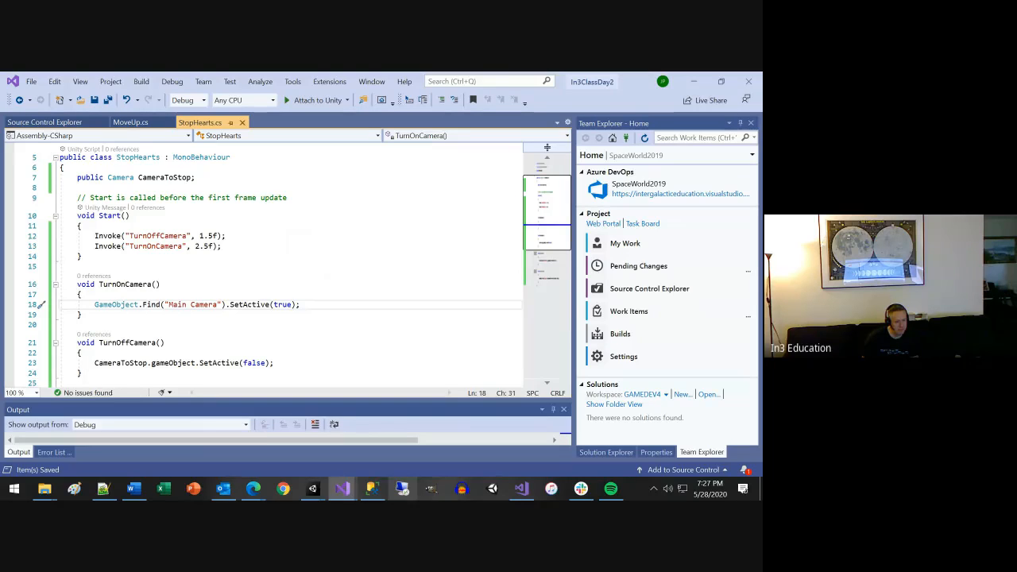
Switch to Unity and run SampleScene to test the camera turning off and back on.
{"action": "mouse_move", "coordinate": [313, 488]}
{"action": "left_click", "coordinate": [377, 437]}
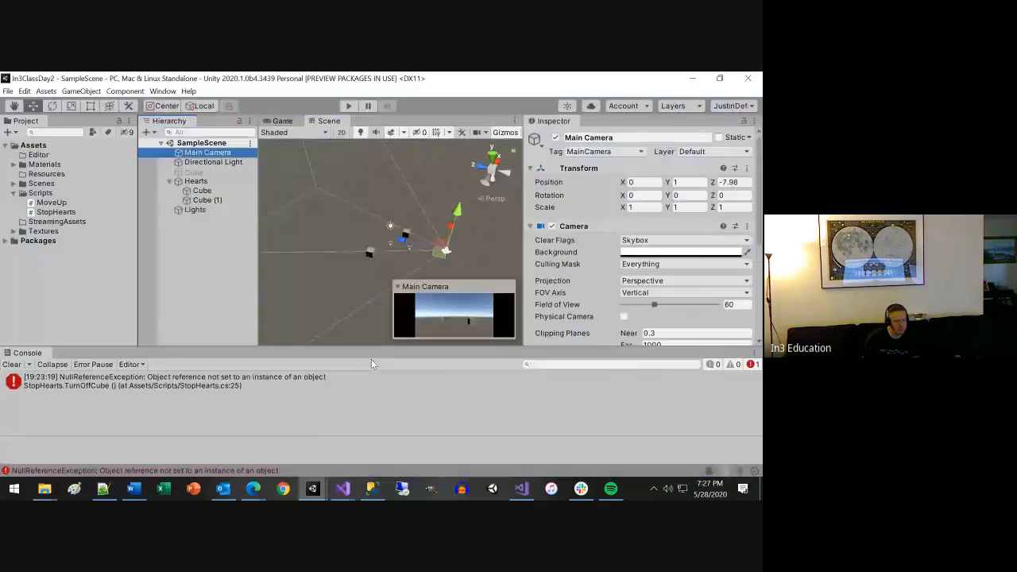
{"action": "left_click", "coordinate": [350, 107]}
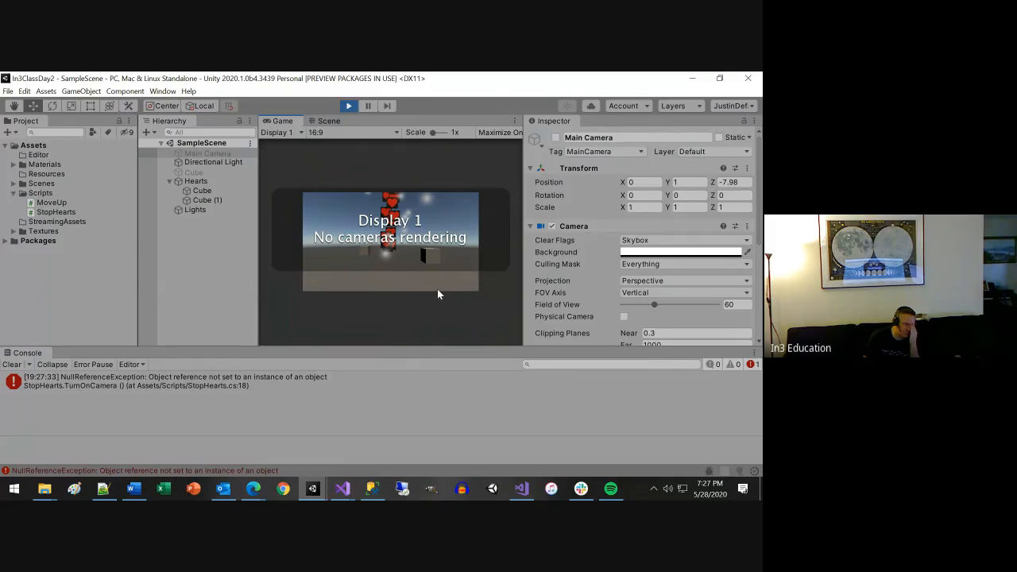
Set a breakpoint on the GameObject.Find line in TurnOnCamera and attach the Visual Studio debugger to Unity.
{"action": "double_click", "coordinate": [208, 382]}
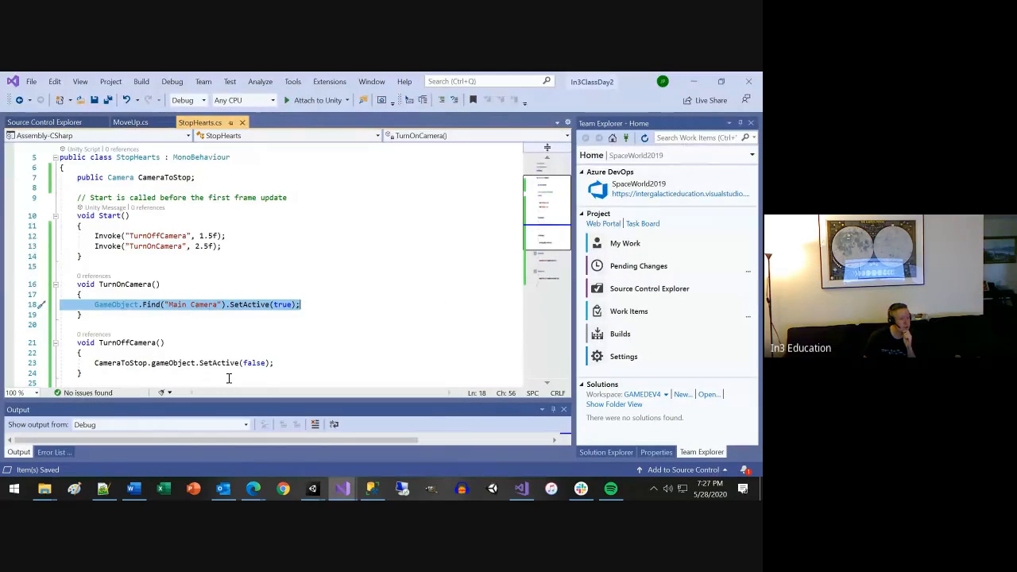
{"action": "left_click", "coordinate": [11, 305]}
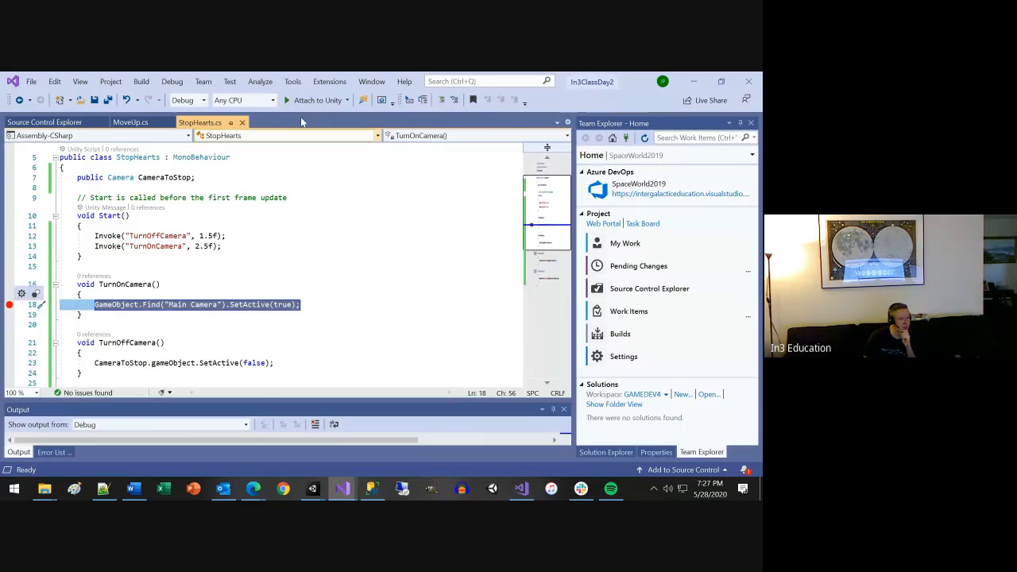
{"action": "left_click", "coordinate": [314, 100]}
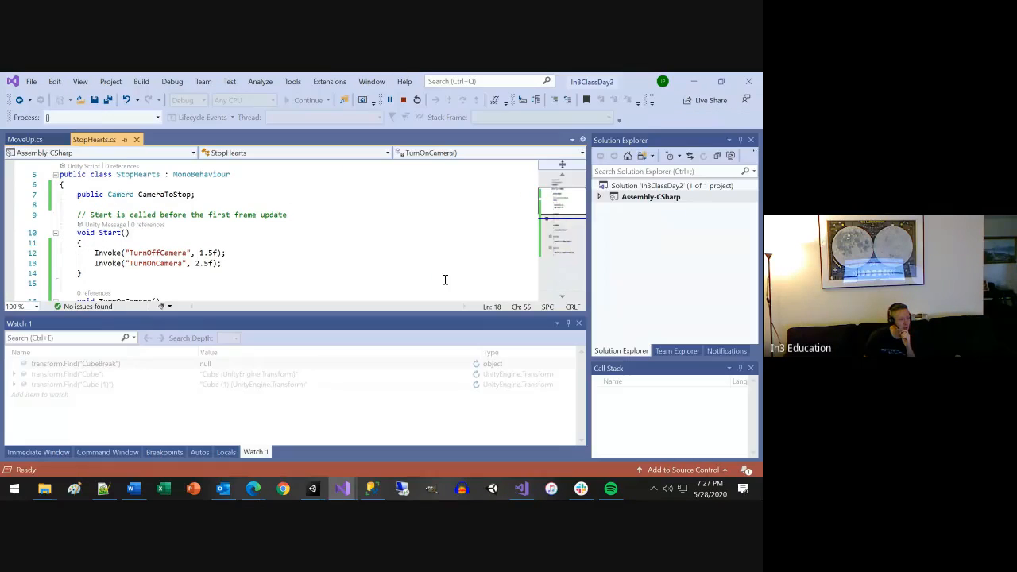
{"action": "scroll", "coordinate": [324, 241], "scroll_direction": "up", "scroll_amount": 3}
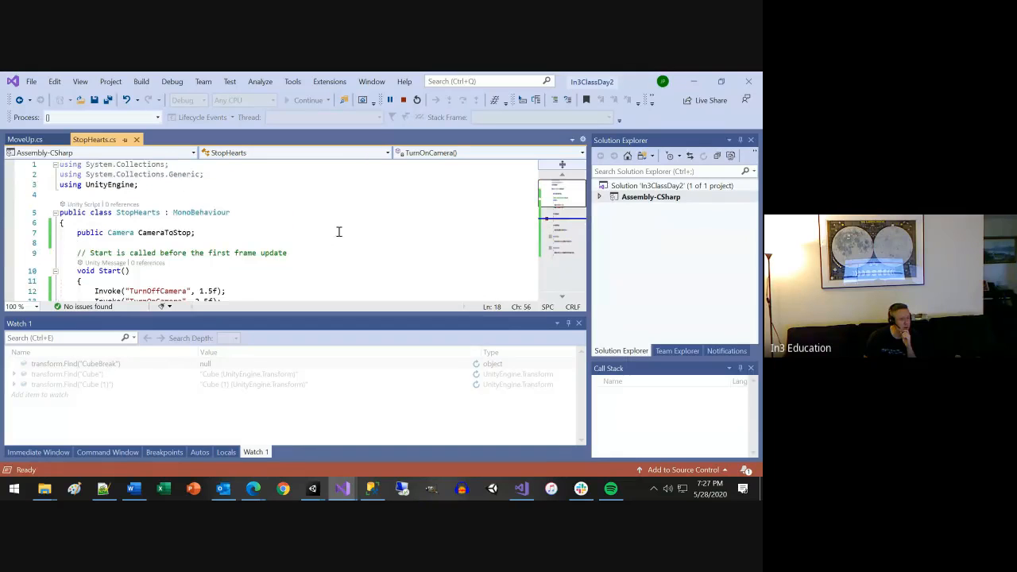
Return to Unity, stop play mode, and run the scene again with the debugger attached.
{"action": "left_click", "coordinate": [696, 82]}
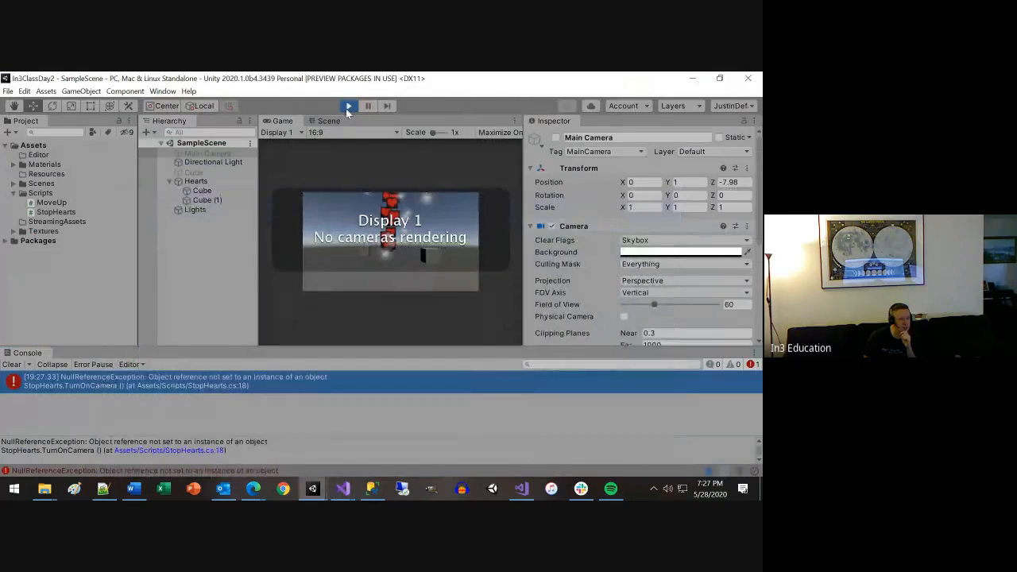
{"action": "left_click", "coordinate": [348, 106]}
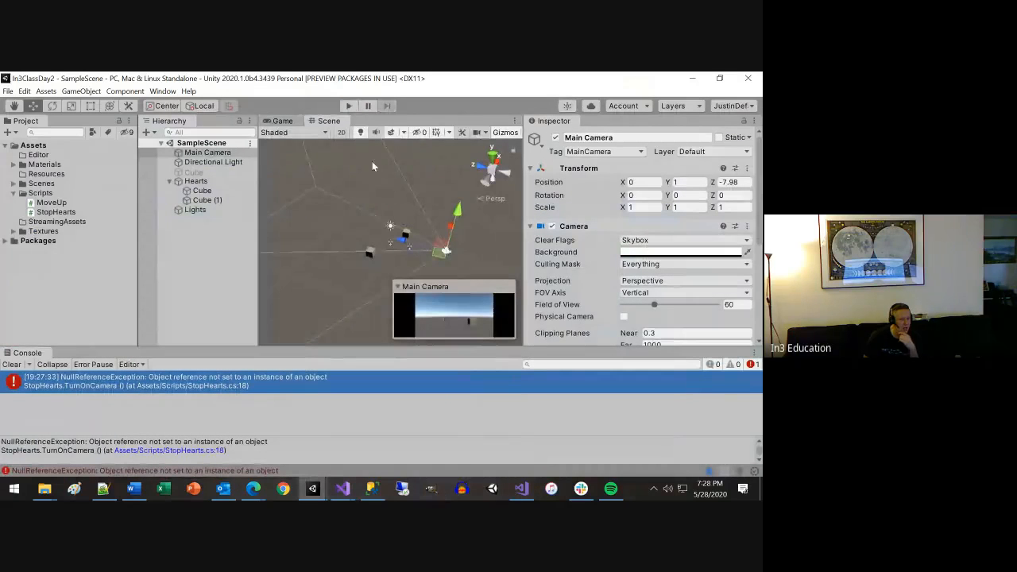
{"action": "left_click", "coordinate": [346, 106]}
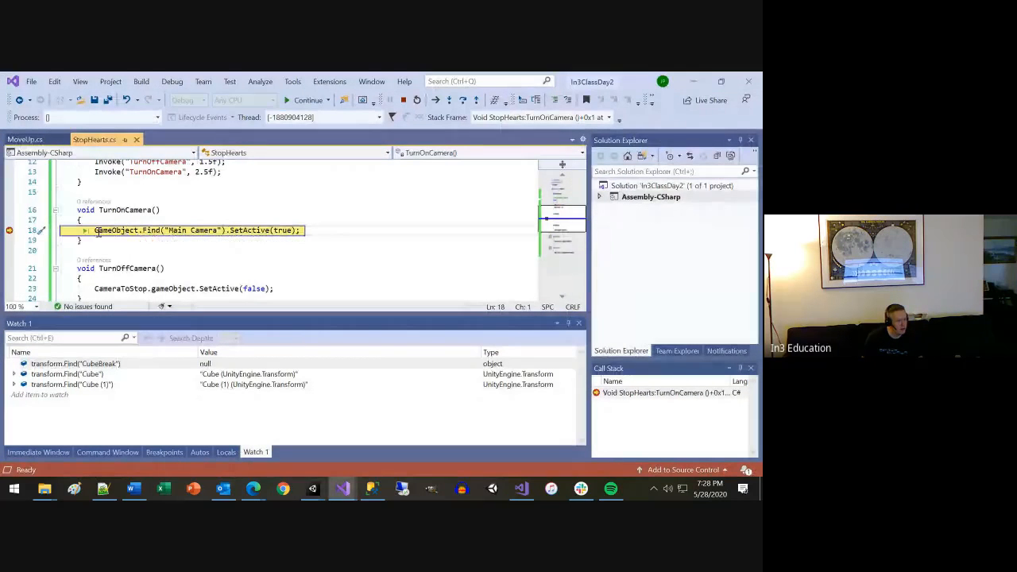
Add the expression GameObject.Find("Main Camera") from the paused TurnOnCamera line to the debugger's watch list.
{"action": "left_click_drag", "start_coordinate": [94, 230], "coordinate": [223, 231]}
{"action": "key", "text": "ctrl+c"}
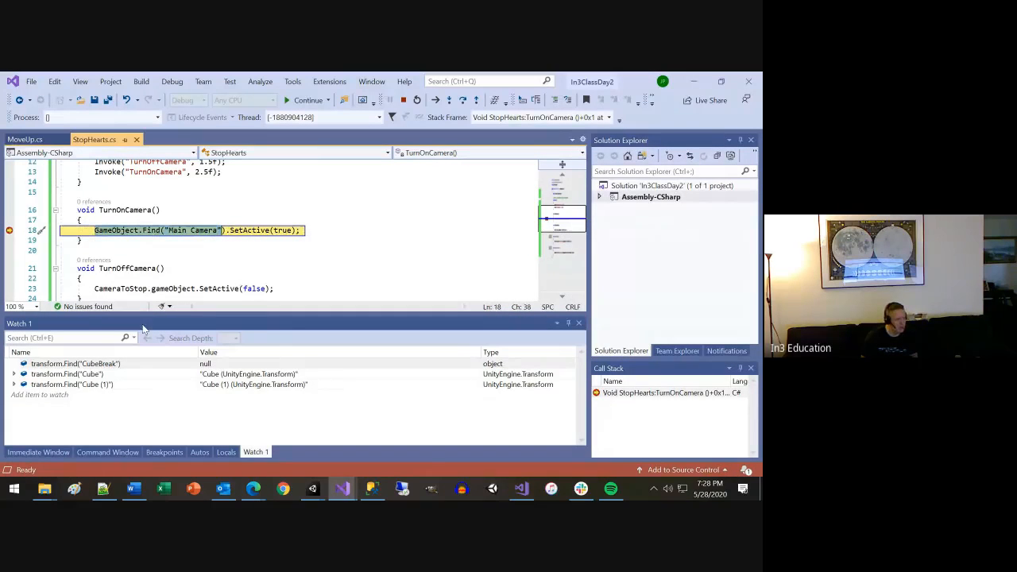
{"action": "left_click", "coordinate": [80, 397]}
{"action": "key", "text": "ctrl+v"}
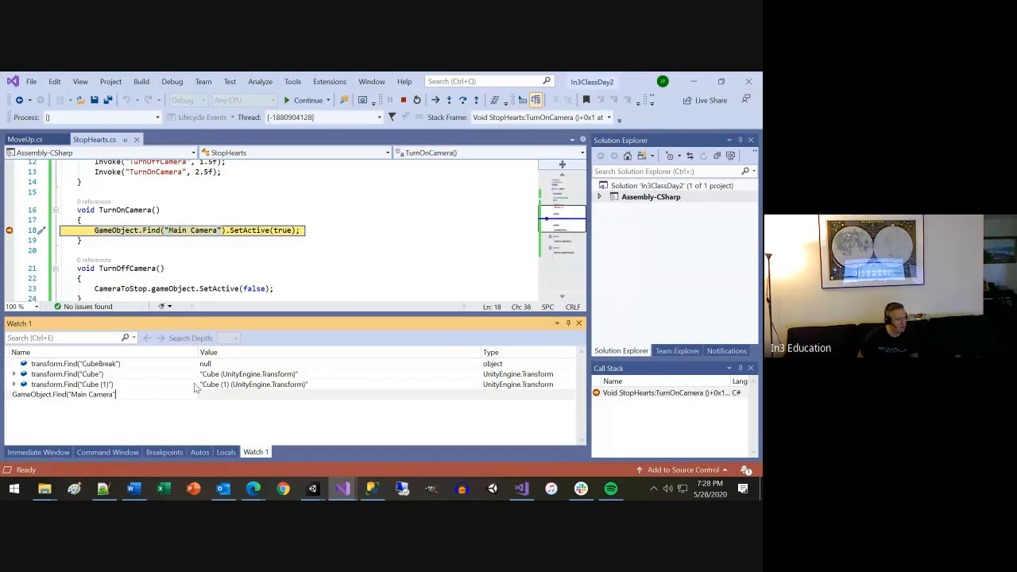
{"action": "type", "text": ")"}
{"action": "key", "text": "Return"}
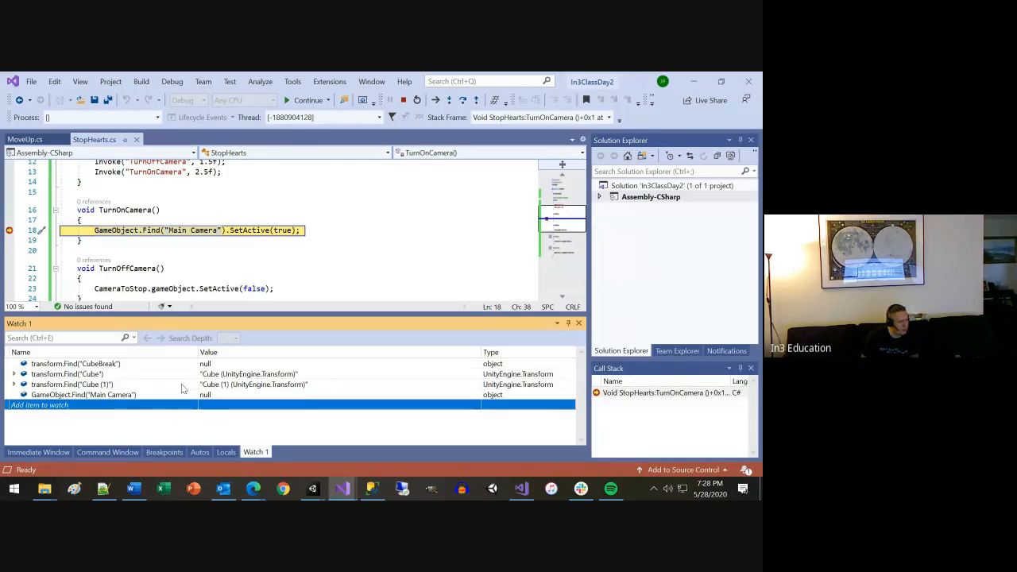
Add a second watch expression, GameObject.Find("MainCamera"), without the space in the name.
{"action": "left_click", "coordinate": [137, 406]}
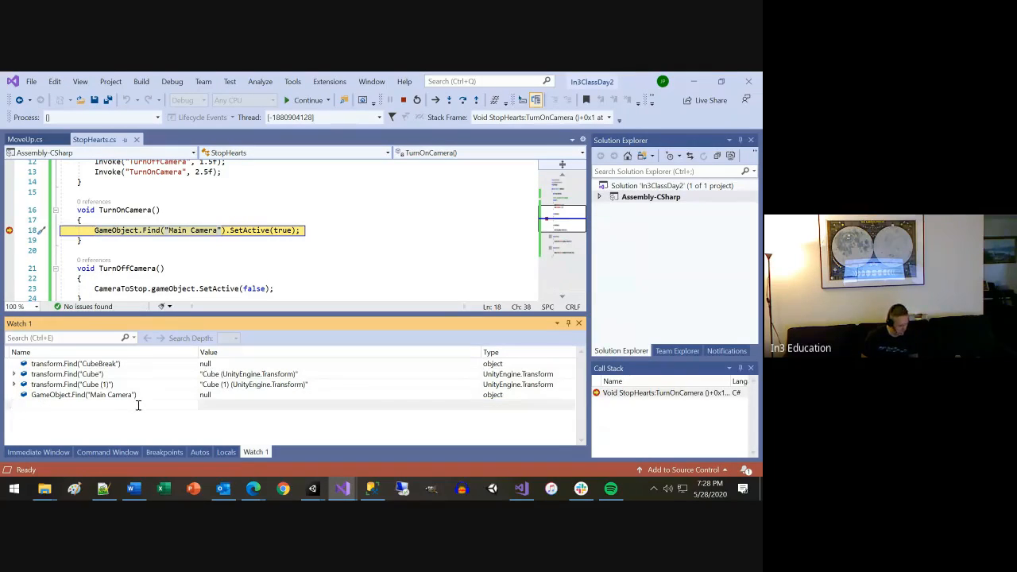
{"action": "key", "text": "ctrl+v"}
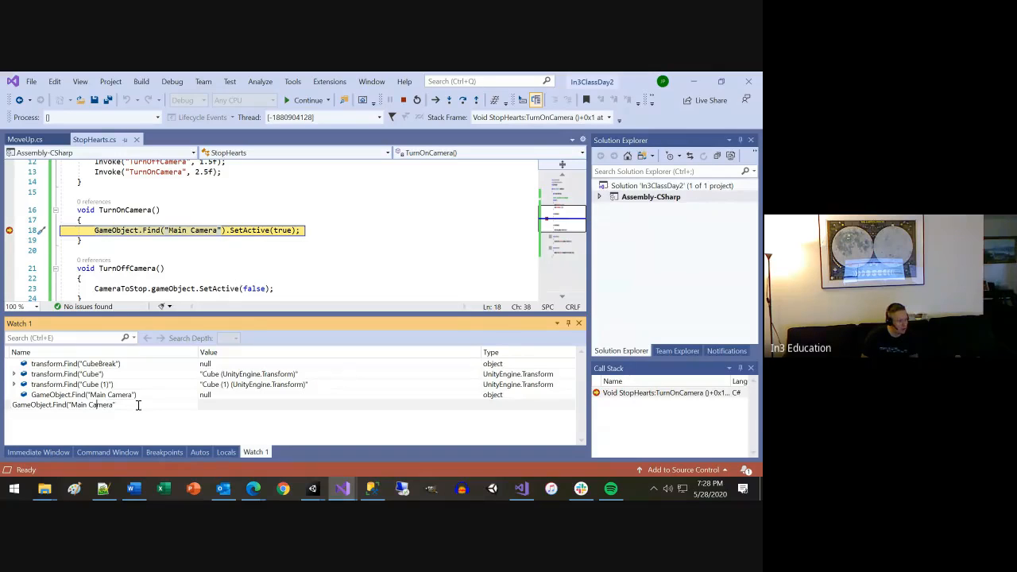
{"action": "type", "text": ")"}
{"action": "key", "text": "BackSpace"}
{"action": "key", "text": "Return"}
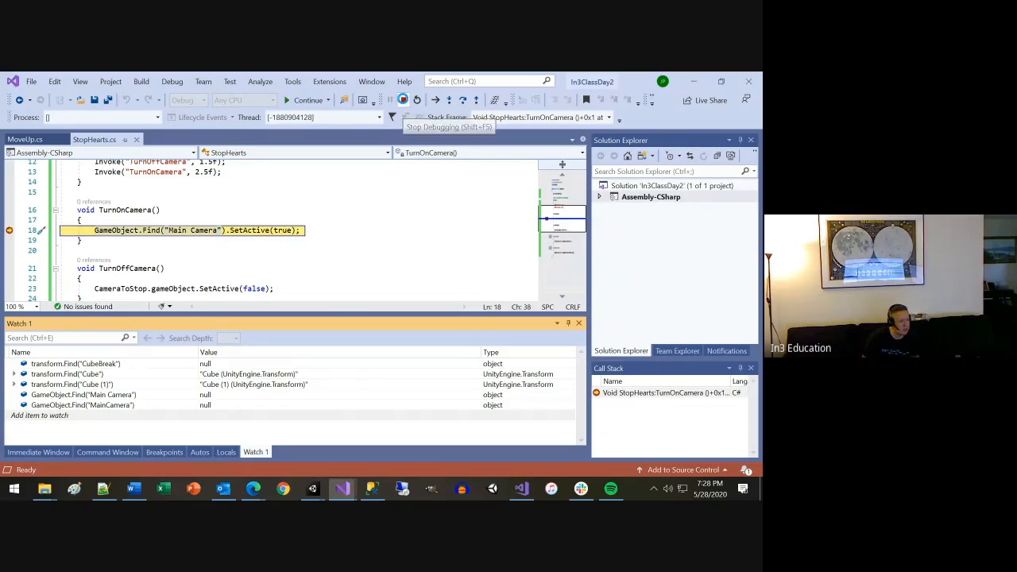
Stop the debugging session, switch to Unity, and stop the running scene.
{"action": "left_click", "coordinate": [403, 100]}
{"action": "left_click", "coordinate": [342, 489]}
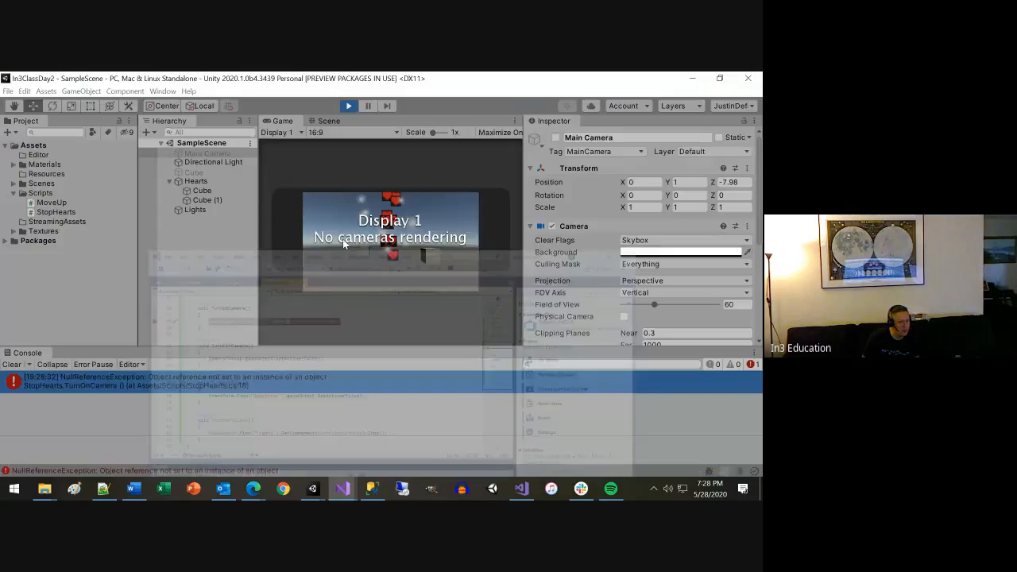
{"action": "left_click", "coordinate": [342, 489]}
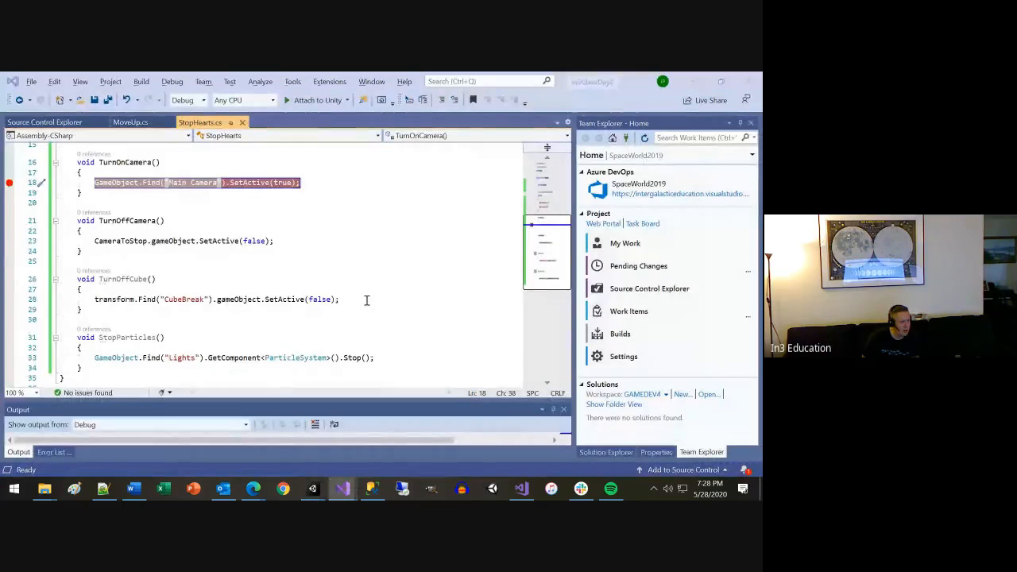
{"action": "key", "text": "alt+Tab"}
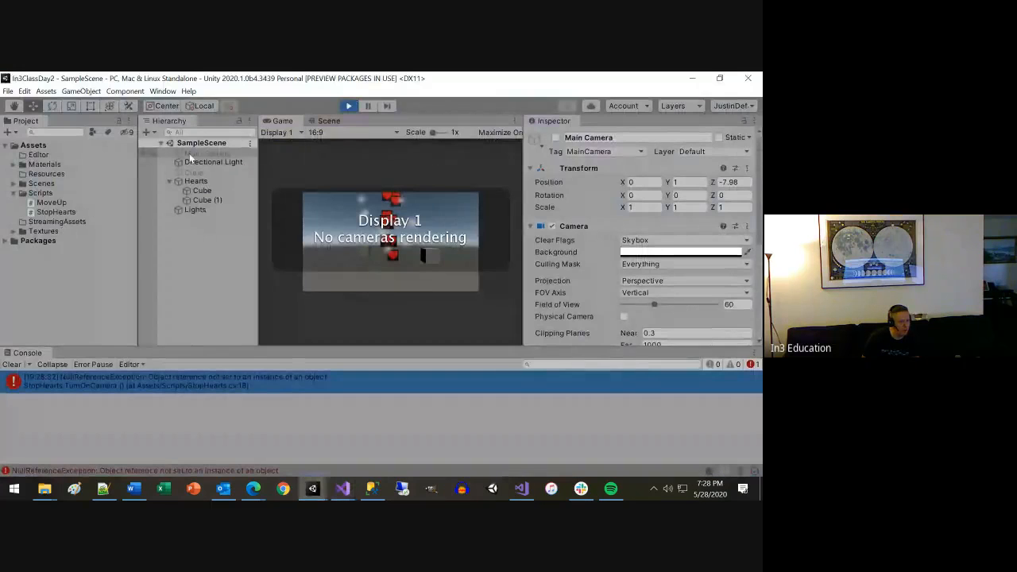
{"action": "left_click", "coordinate": [348, 106]}
Copy the Main Camera object's name in Unity, paste it into the GameObject.Find call in TurnOnCamera in Visual Studio, and save the script.
{"action": "left_click", "coordinate": [225, 145]}
{"action": "left_click", "coordinate": [226, 154]}
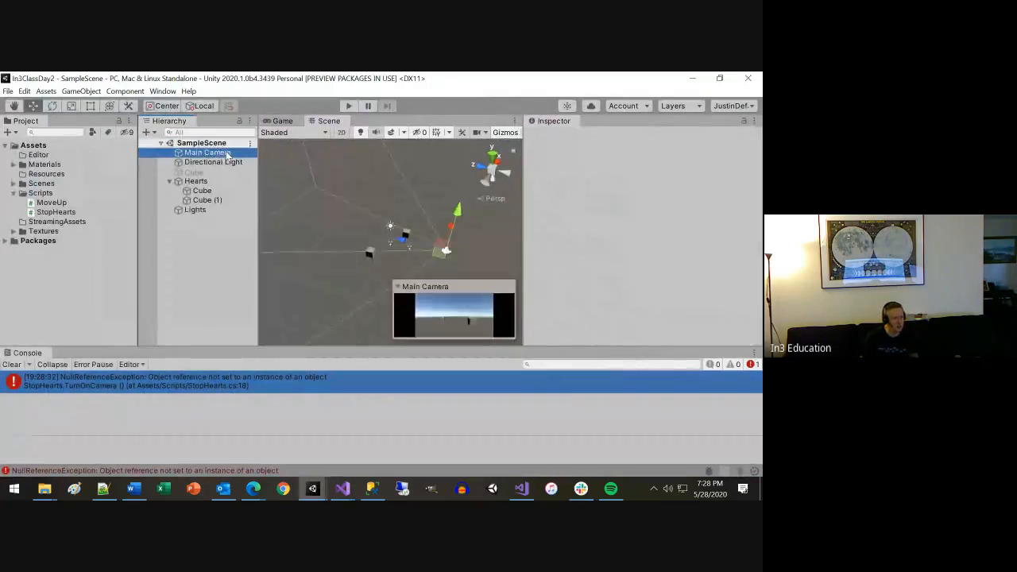
{"action": "left_click", "coordinate": [225, 153]}
{"action": "key", "text": "ctrl+c"}
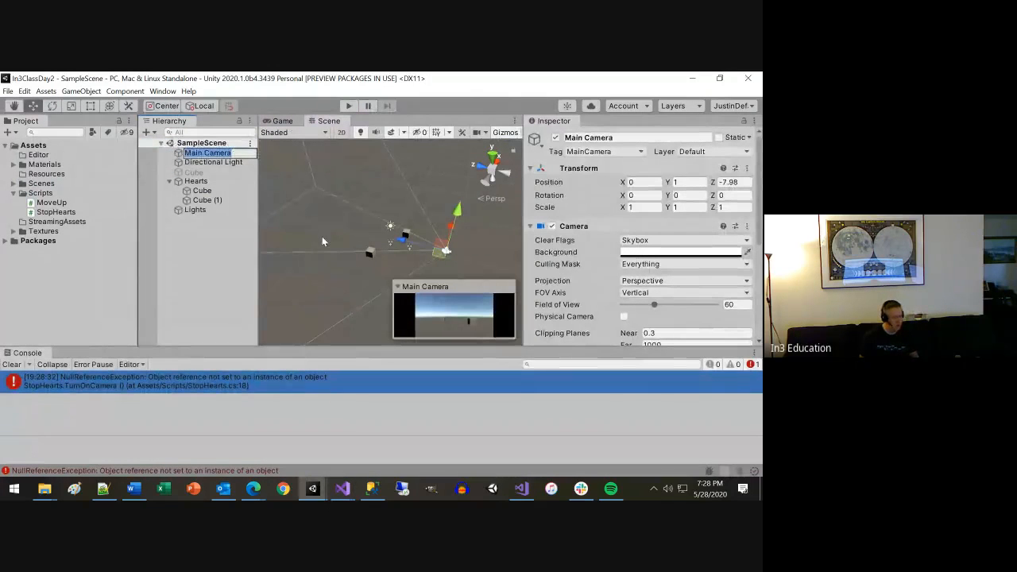
{"action": "key", "text": "Escape"}
{"action": "key", "text": "alt+Tab"}
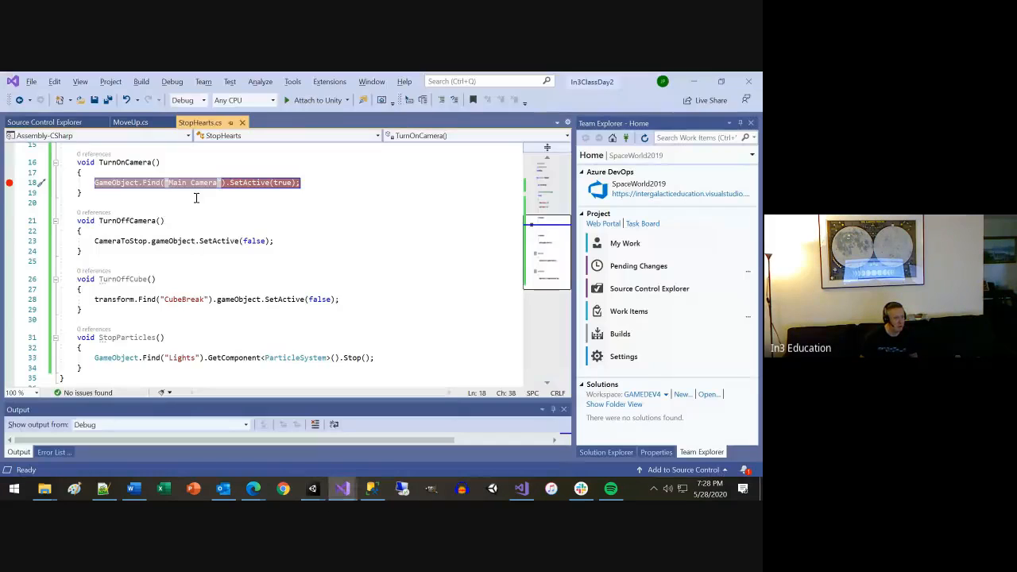
{"action": "left_click", "coordinate": [196, 193]}
{"action": "left_click", "coordinate": [191, 182]}
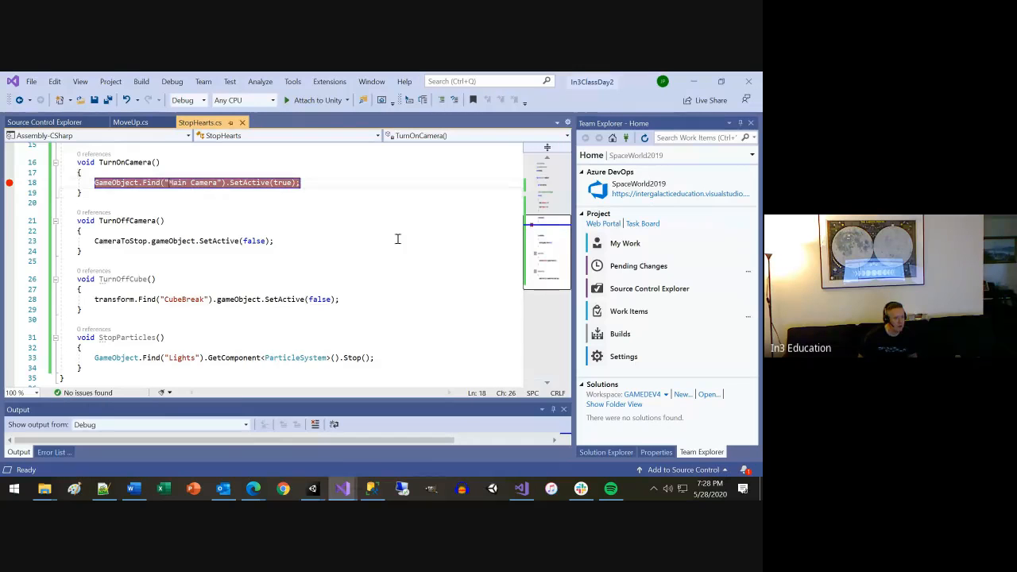
{"action": "key", "text": "ctrl+v"}
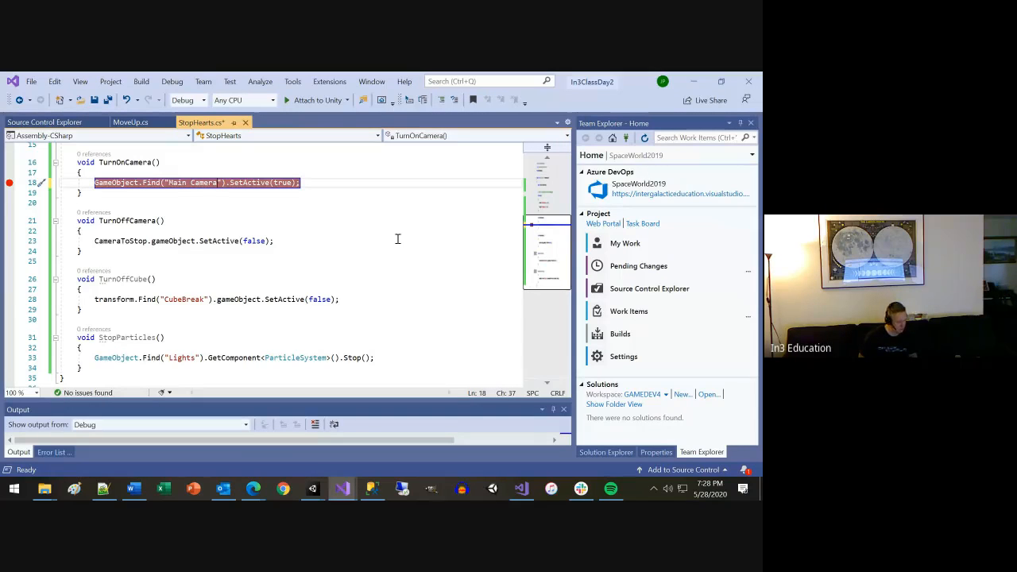
{"action": "key", "text": "ctrl+s"}
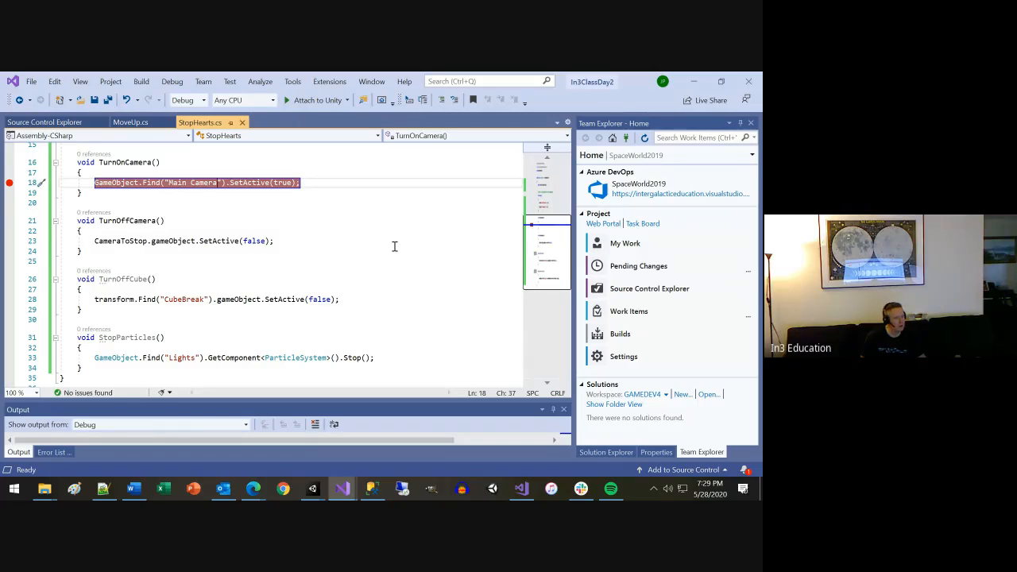
Switch to Unity, rename the Main Camera object to Camera, and save the scene.
{"action": "key", "text": "alt+Tab"}
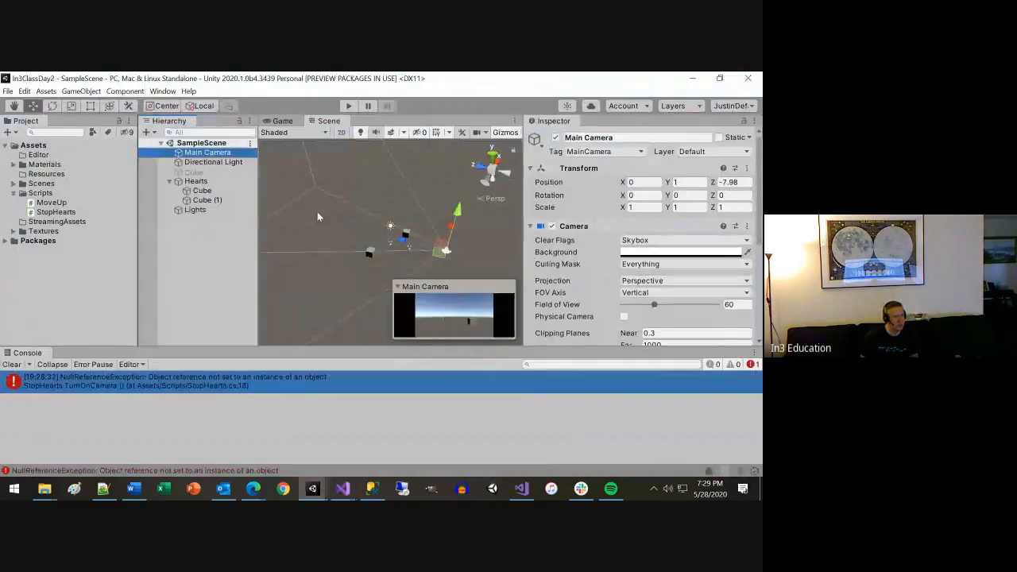
{"action": "left_click", "coordinate": [207, 153]}
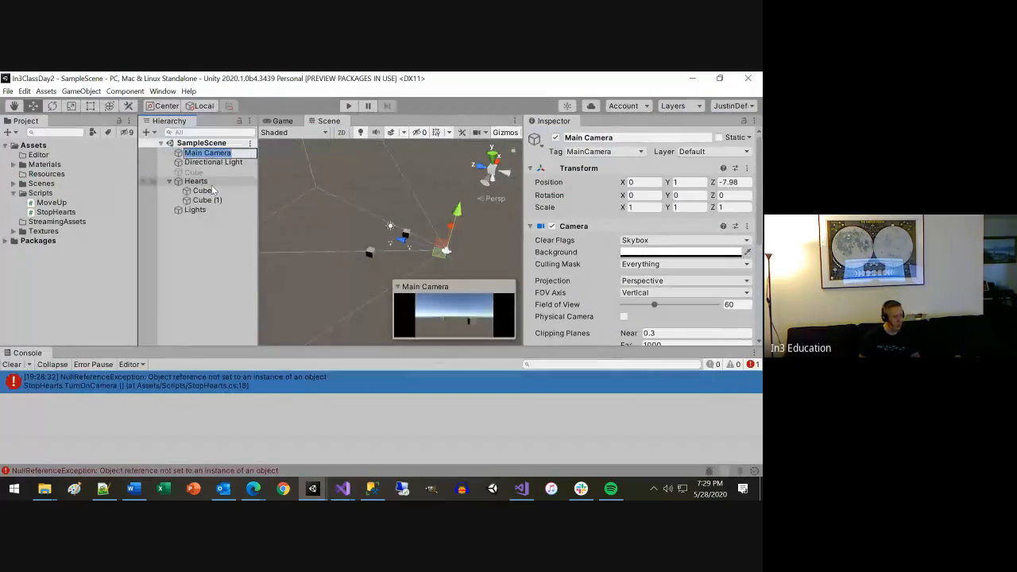
{"action": "type", "text": "Camera"}
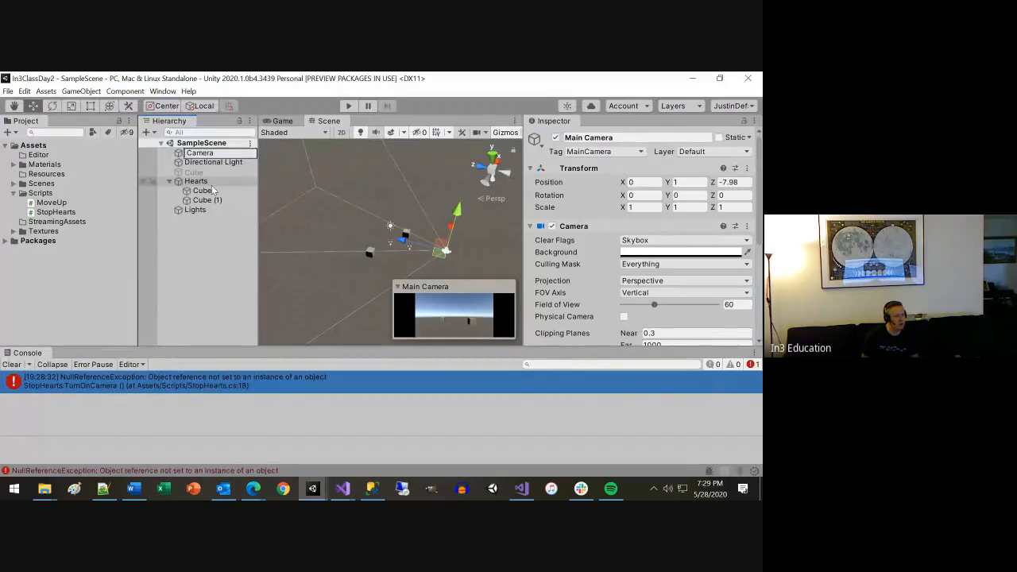
{"action": "key", "text": "Return"}
{"action": "key", "text": "ctrl+s"}
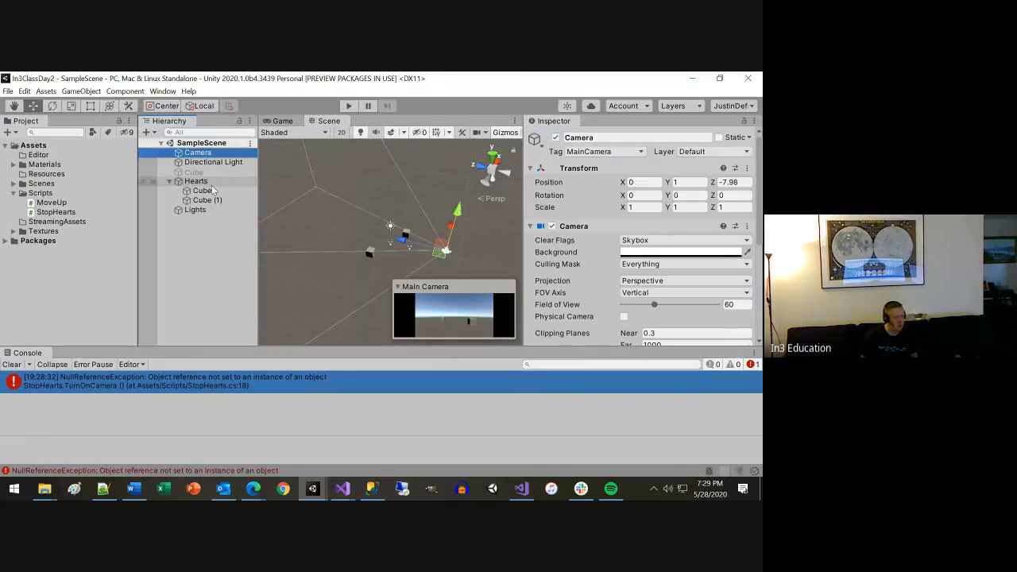
Switch to Visual Studio, change the GameObject.Find name in TurnOnCamera to "Camera", and save the script.
{"action": "key", "text": "alt+Tab"}
{"action": "double_click", "coordinate": [176, 183]}
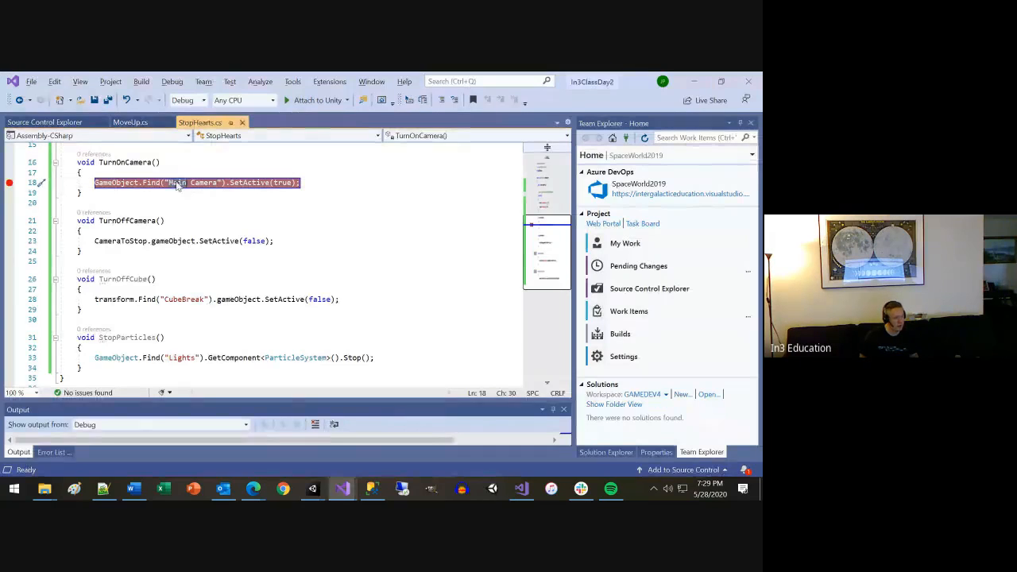
{"action": "key", "text": "Delete"}
{"action": "key", "text": "Delete"}
{"action": "key", "text": "ctrl+s"}
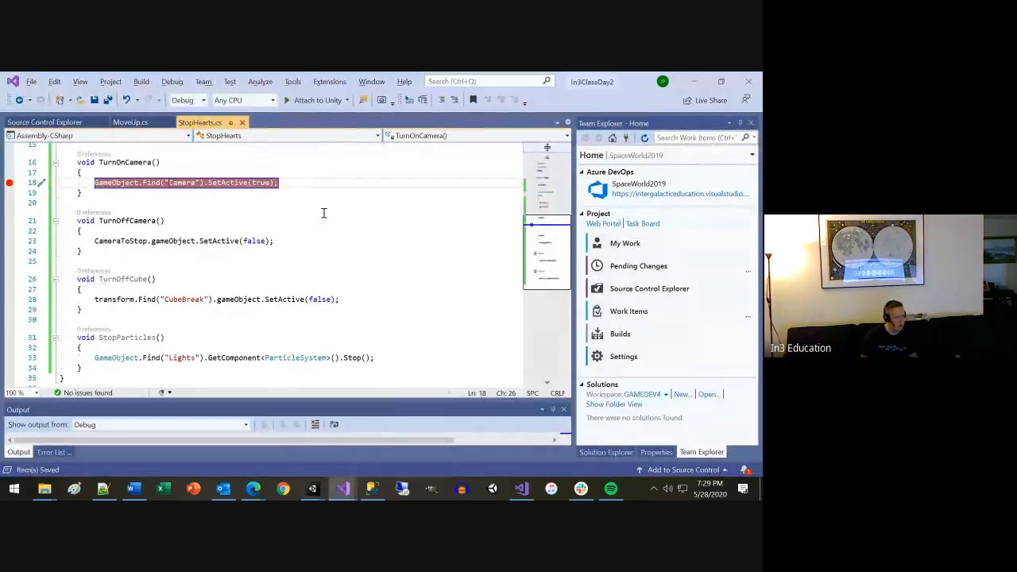
Switch to Unity, run SampleScene to test the renamed camera lookup, and stop play mode.
{"action": "key", "text": "alt+Tab"}
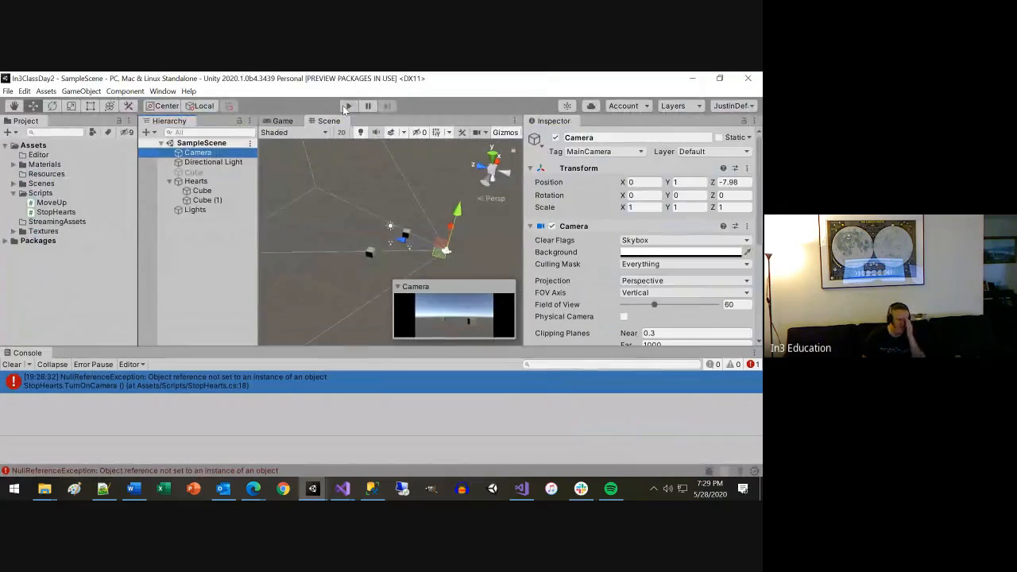
{"action": "left_click", "coordinate": [347, 106]}
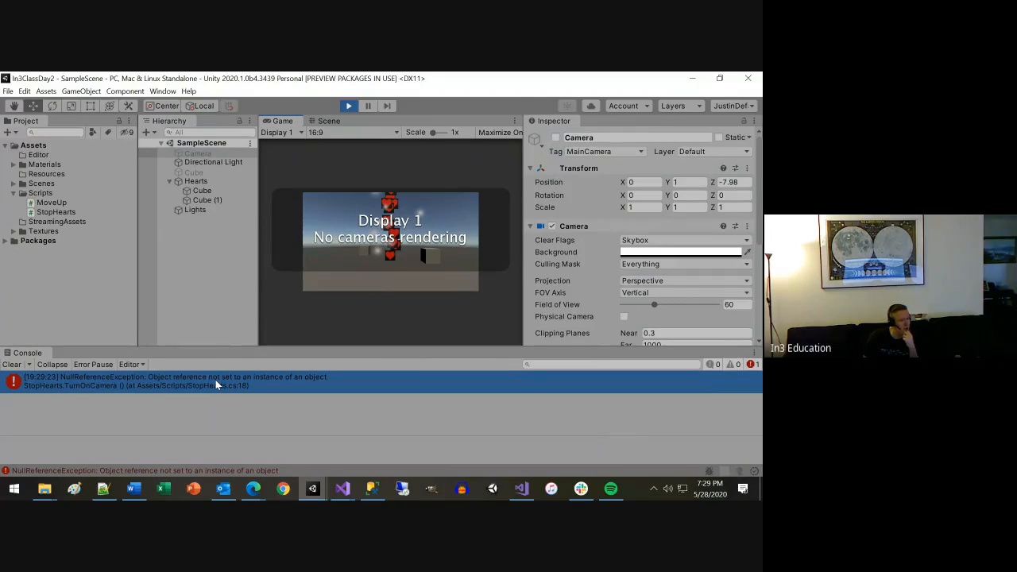
{"action": "left_click", "coordinate": [350, 105]}
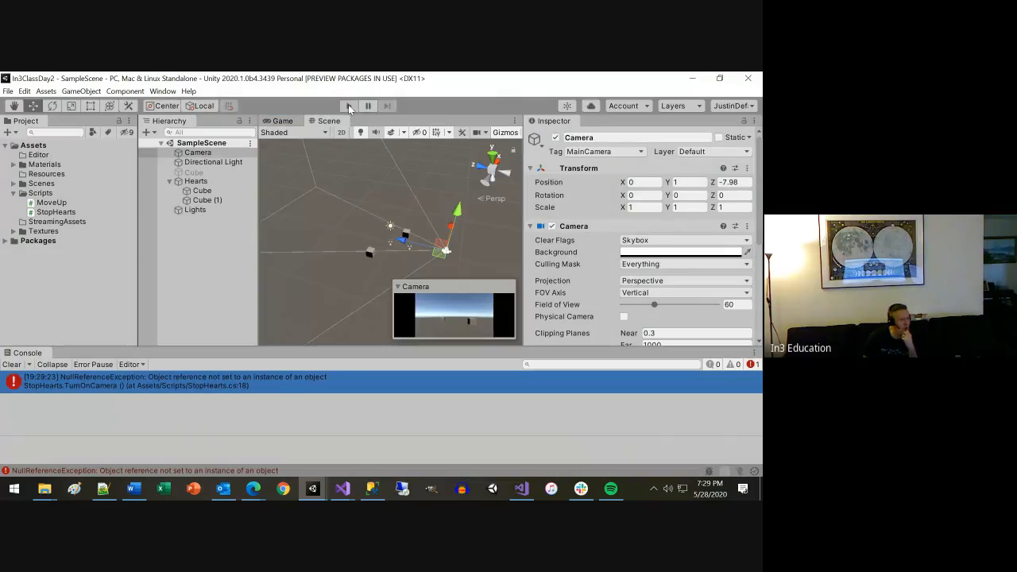
Return to Visual Studio, remove the breakpoint in TurnOnCamera, and comment out its GameObject.Find line.
{"action": "left_click", "coordinate": [691, 78]}
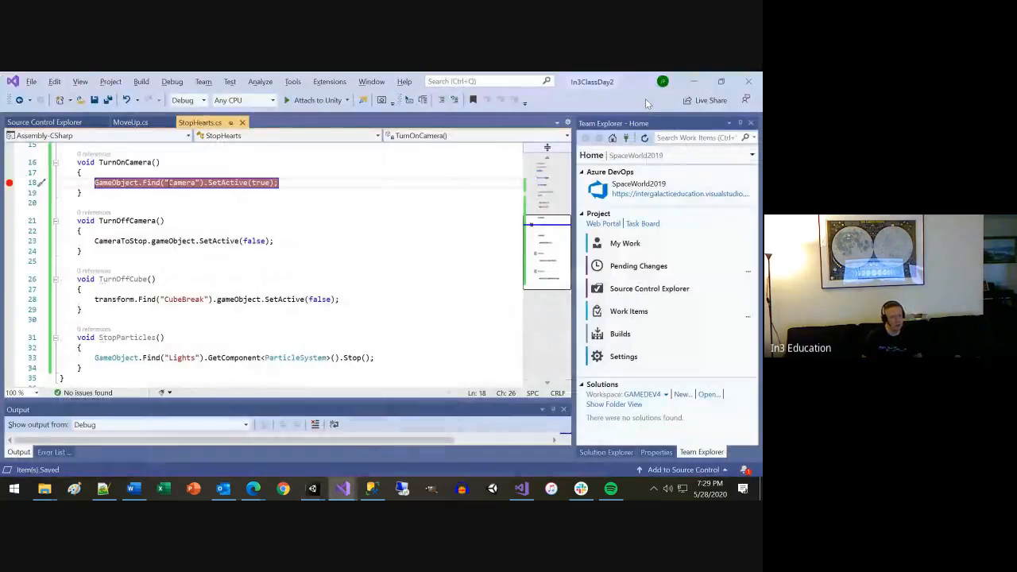
{"action": "left_click", "coordinate": [9, 183]}
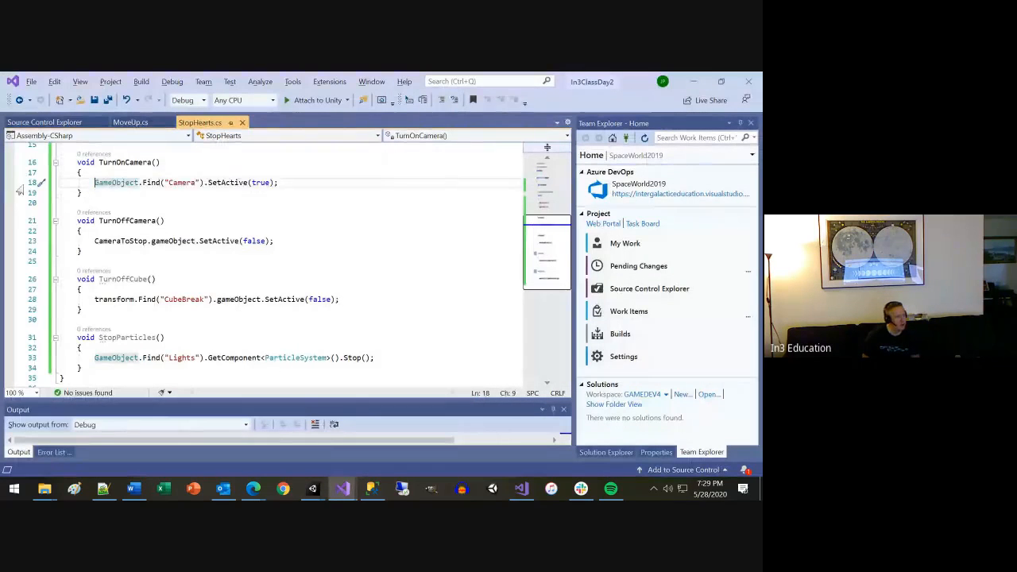
{"action": "type", "text": "//"}
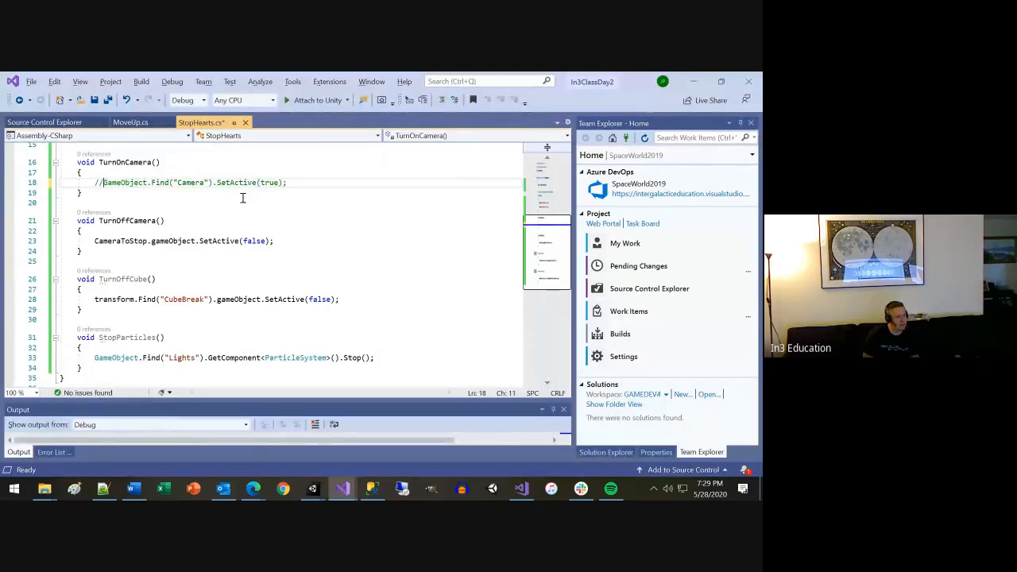
Begin a new statement with Camera.main below the commented-out GameObject.Find line in TurnOnCamera.
{"action": "key", "text": "Return"}
{"action": "type", "text": "C"}
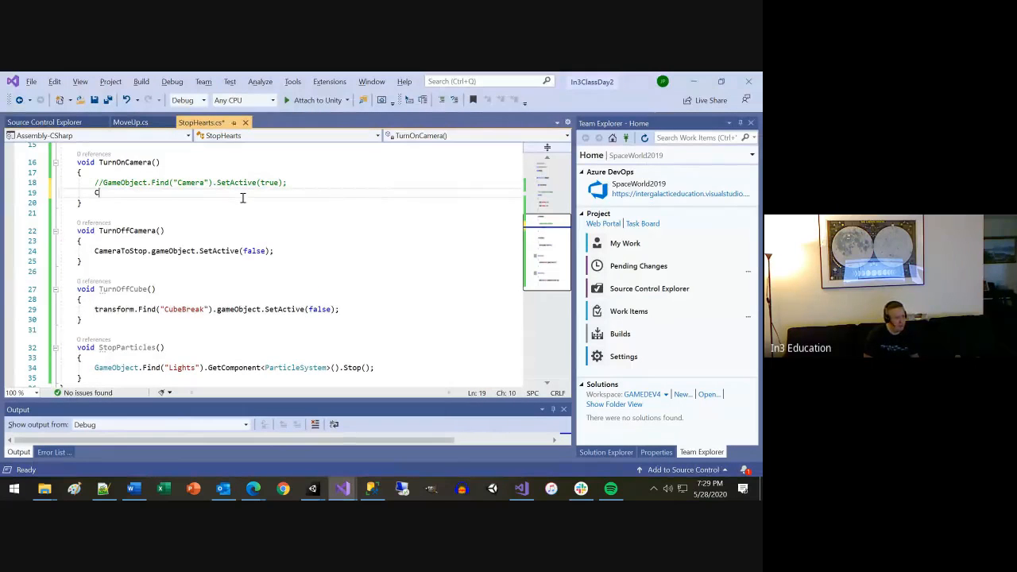
{"action": "type", "text": "amera."}
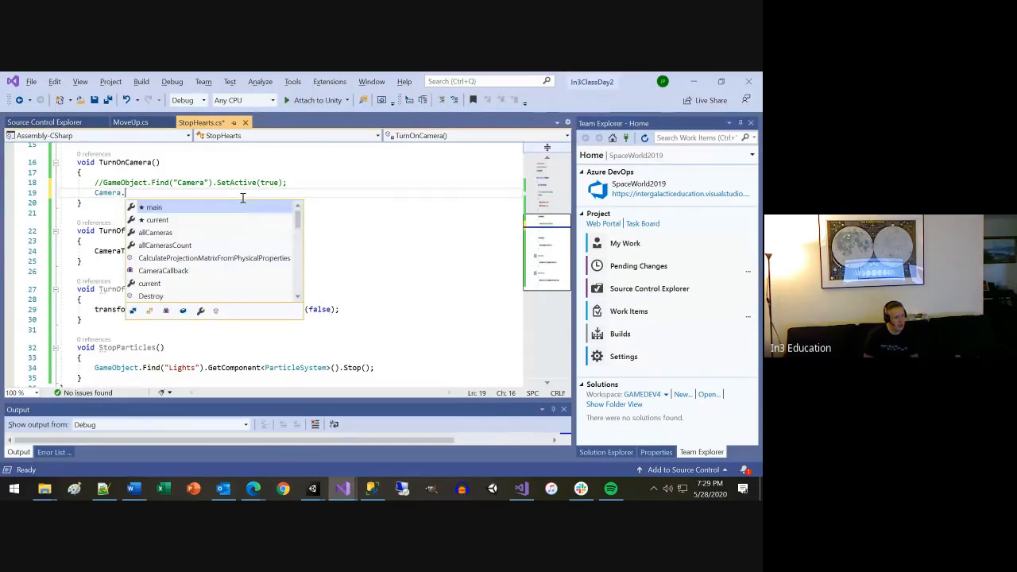
{"action": "type", "text": "m"}
{"action": "key", "text": "Tab"}
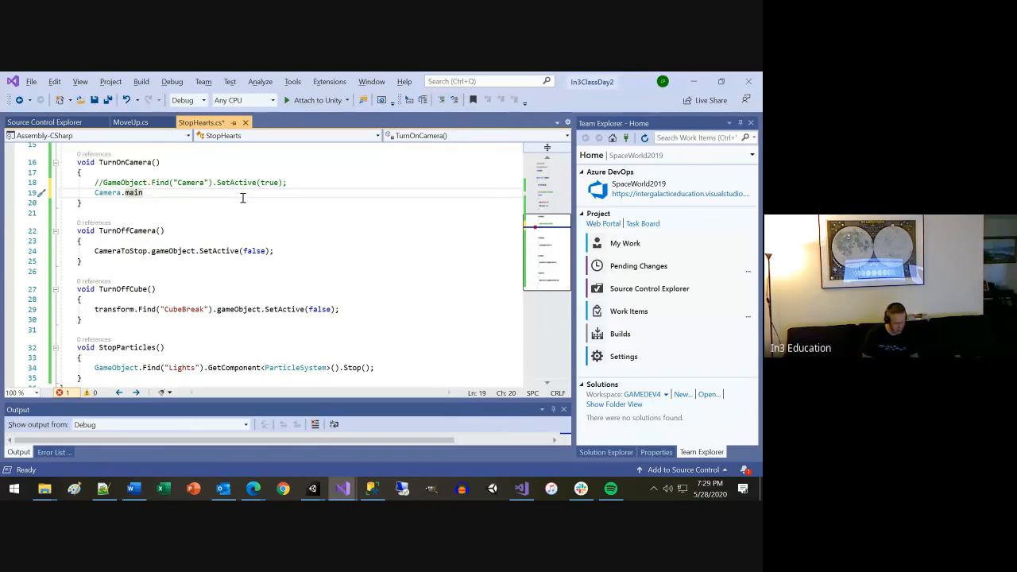
{"action": "type", "text": "."}
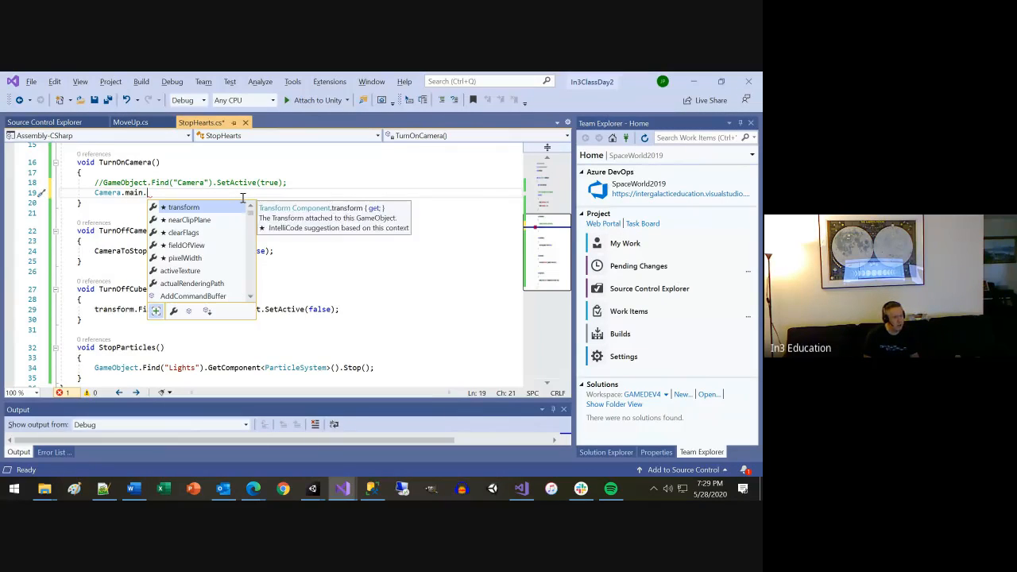
{"action": "type", "text": "Se"}
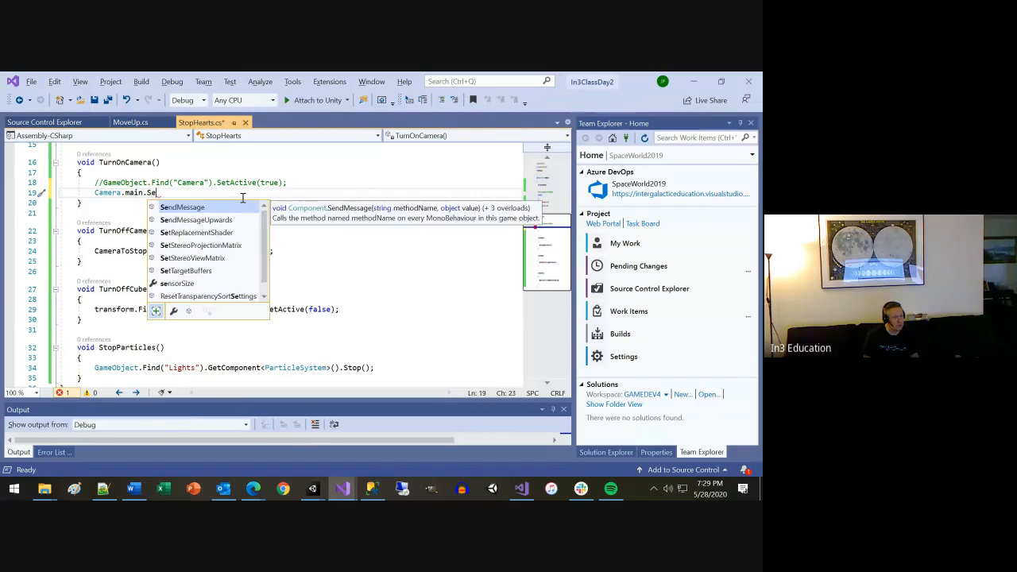
{"action": "type", "text": "t"}
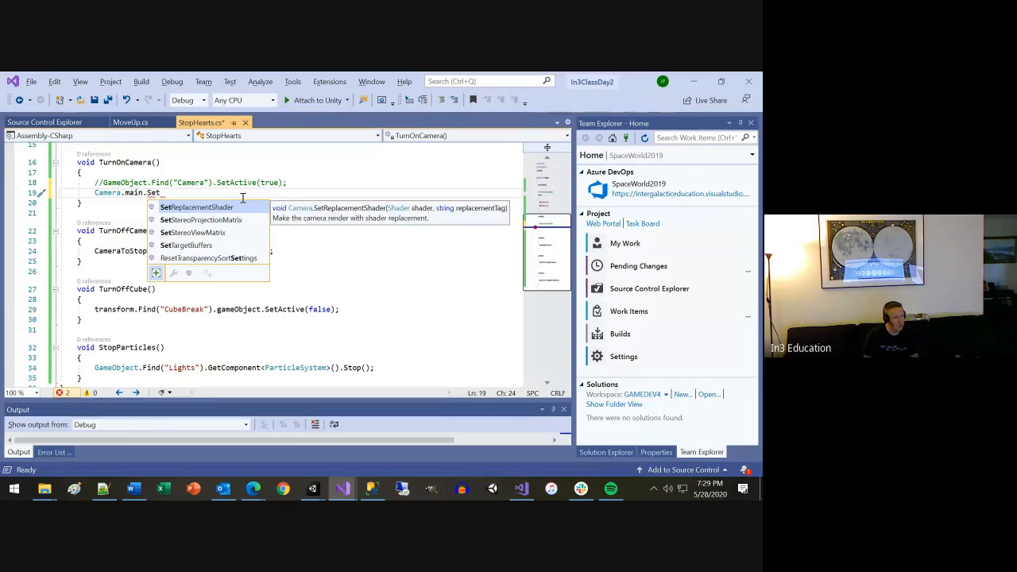
{"action": "key", "text": "BackSpace"}
{"action": "key", "text": "BackSpace"}
{"action": "key", "text": "BackSpace"}
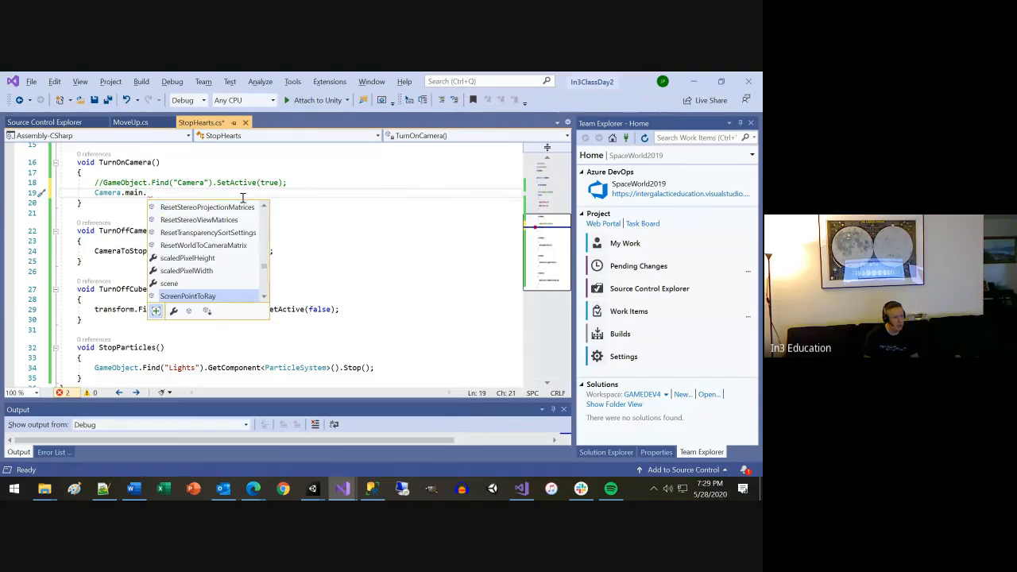
Complete the Camera.main statement in TurnOnCamera with gameObject.SetActive(true); and save the script.
{"action": "type", "text": "ga"}
{"action": "key", "text": "Tab"}
{"action": "type", "text": "."}
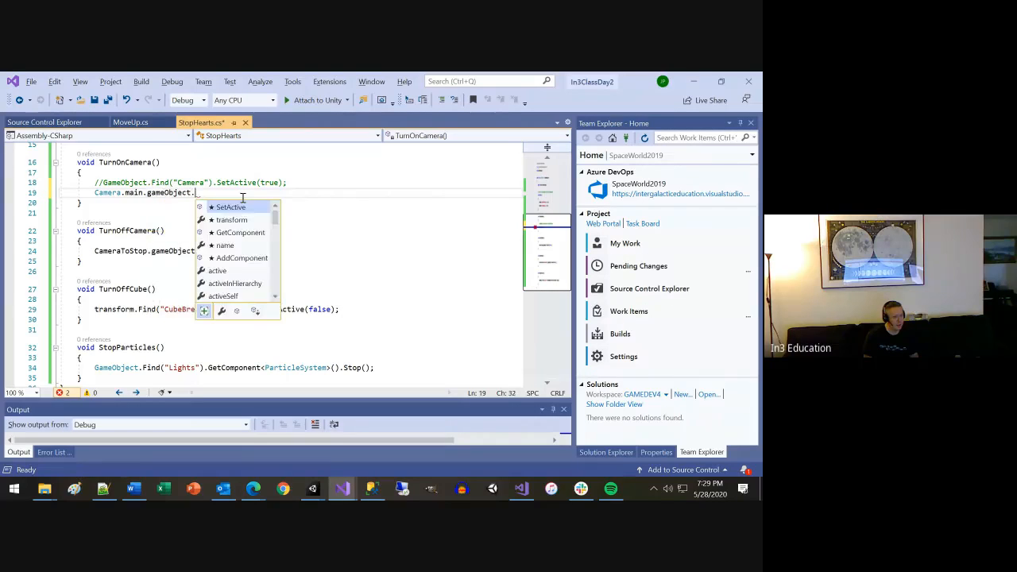
{"action": "type", "text": "set"}
{"action": "key", "text": "Tab"}
{"action": "type", "text": "(true);"}
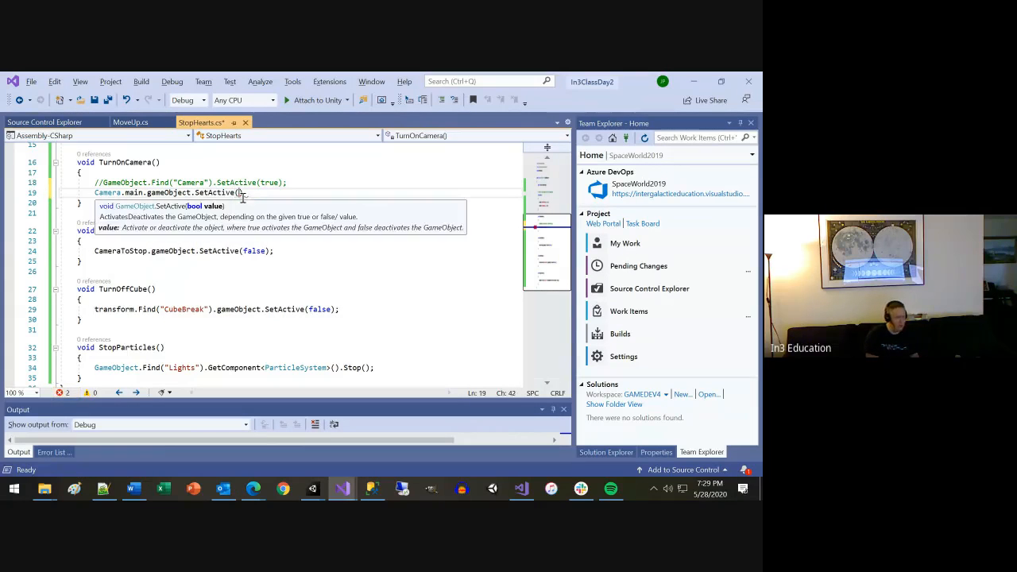
{"action": "key", "text": "ctrl+s"}
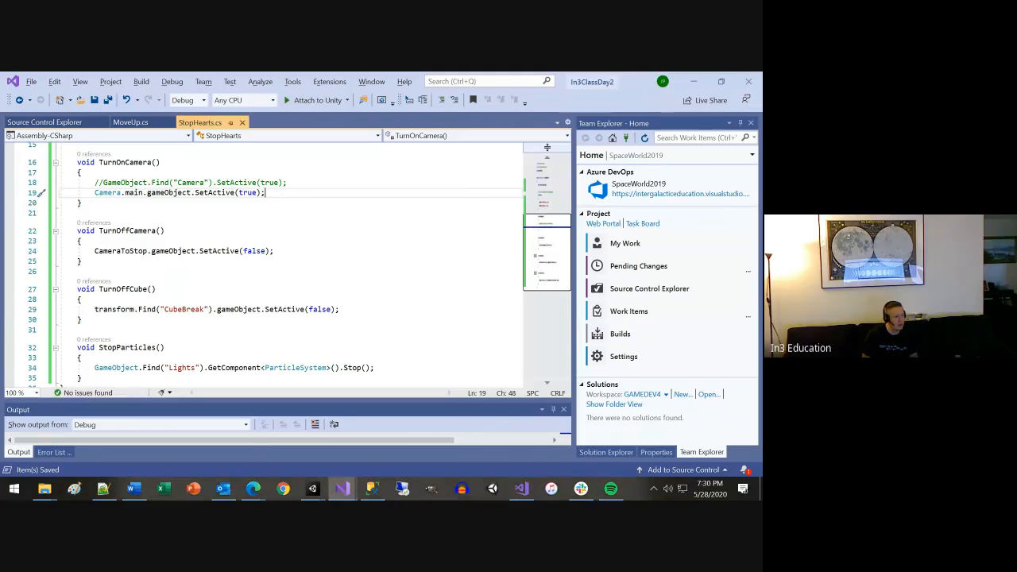
Switch to the In3ClassDay2 project in Unity, run SampleScene to test the Camera.main call, and stop play mode.
{"action": "left_click", "coordinate": [693, 81]}
{"action": "mouse_move", "coordinate": [312, 487]}
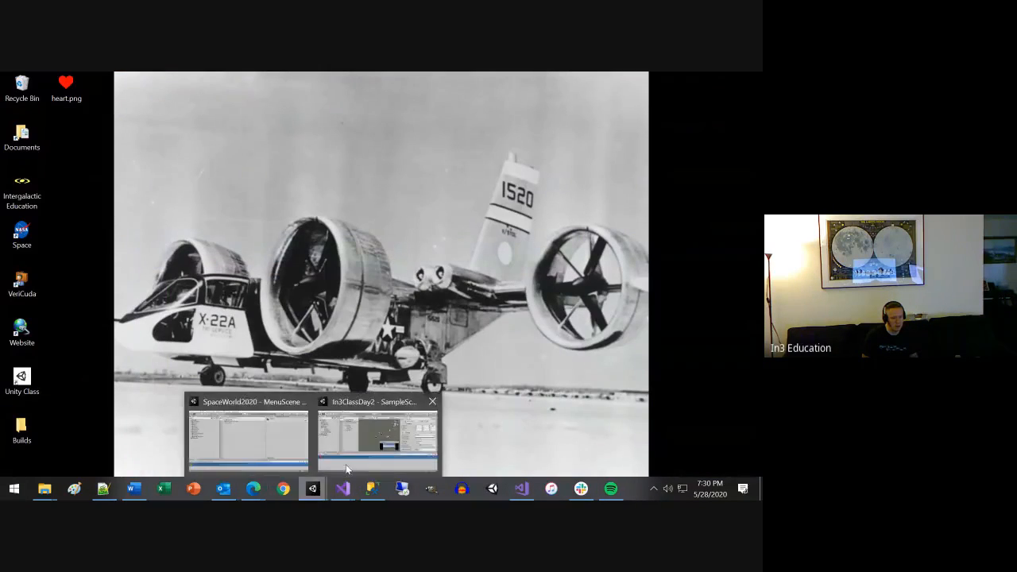
{"action": "left_click", "coordinate": [372, 449]}
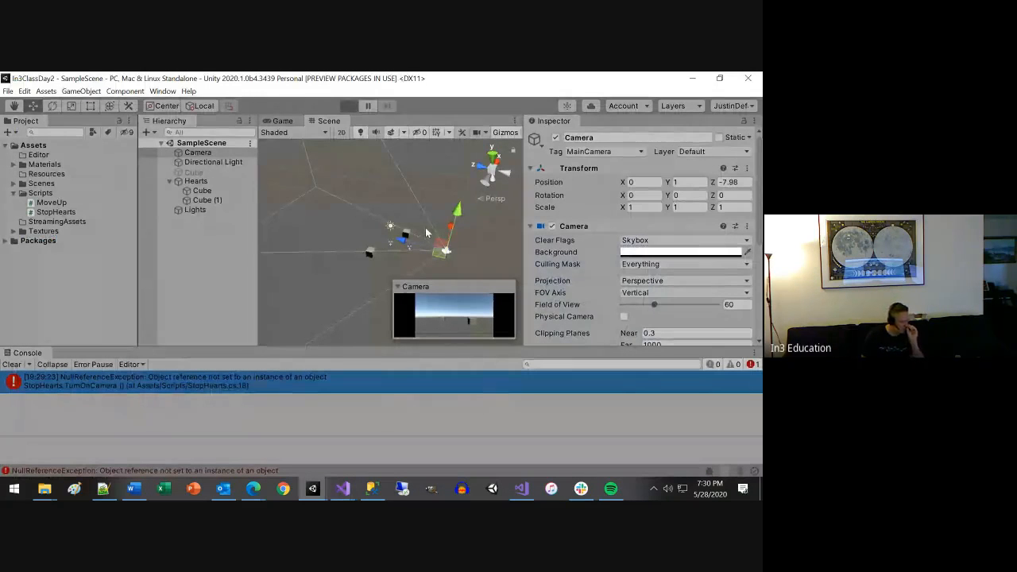
{"action": "key", "text": "ctrl+p"}
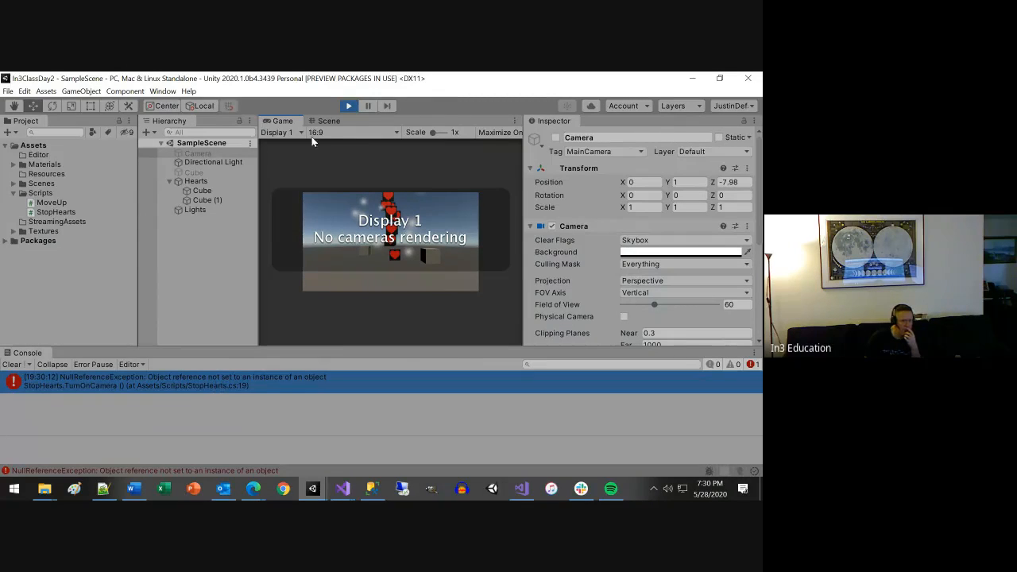
{"action": "left_click", "coordinate": [348, 106]}
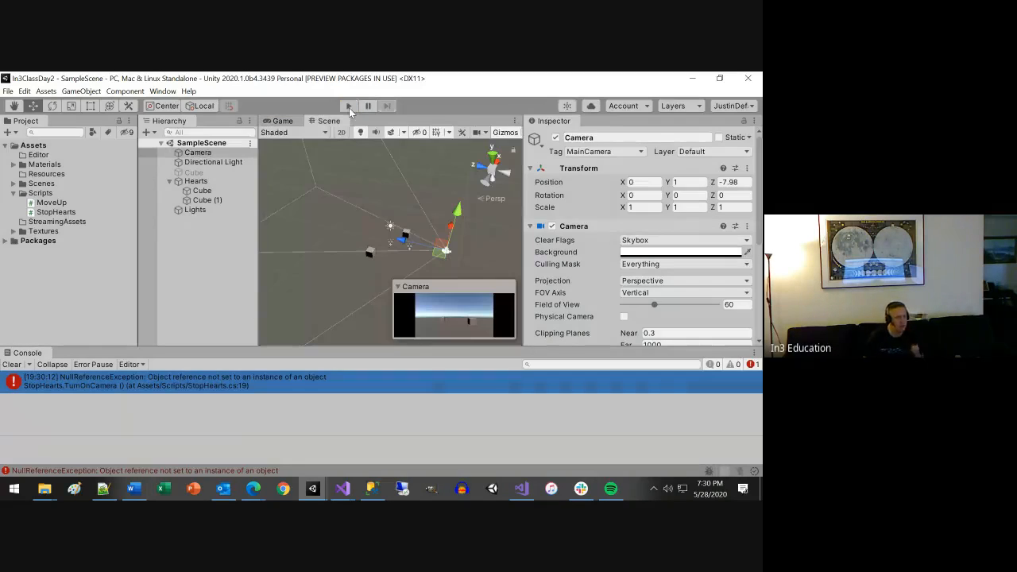
Return to Visual Studio and review the CameraToStop field, the Invoke calls in Start, and TurnOnCamera in StopHearts.
{"action": "key", "text": "alt+Tab"}
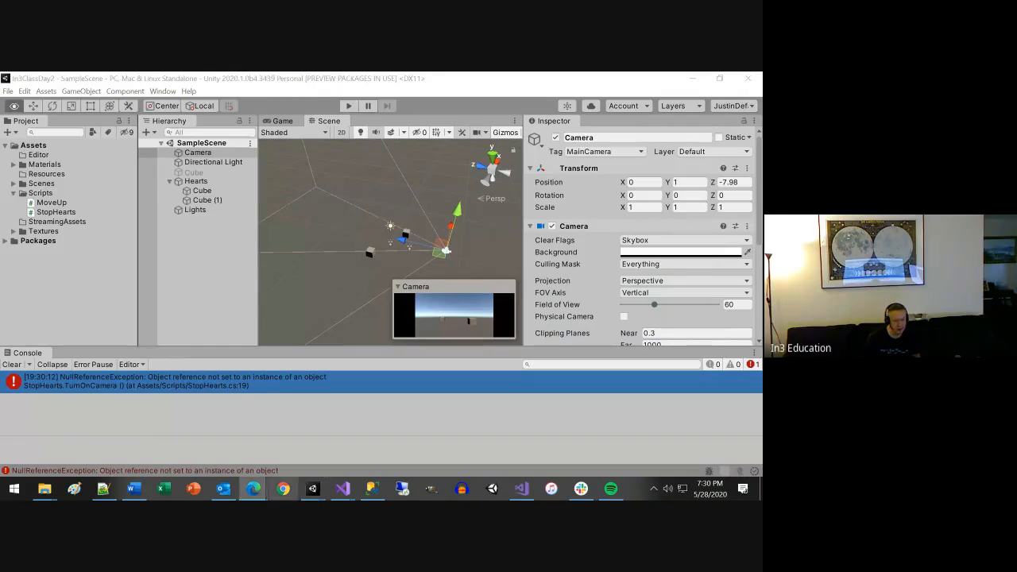
{"action": "mouse_move", "coordinate": [340, 491]}
{"action": "left_click", "coordinate": [379, 449]}
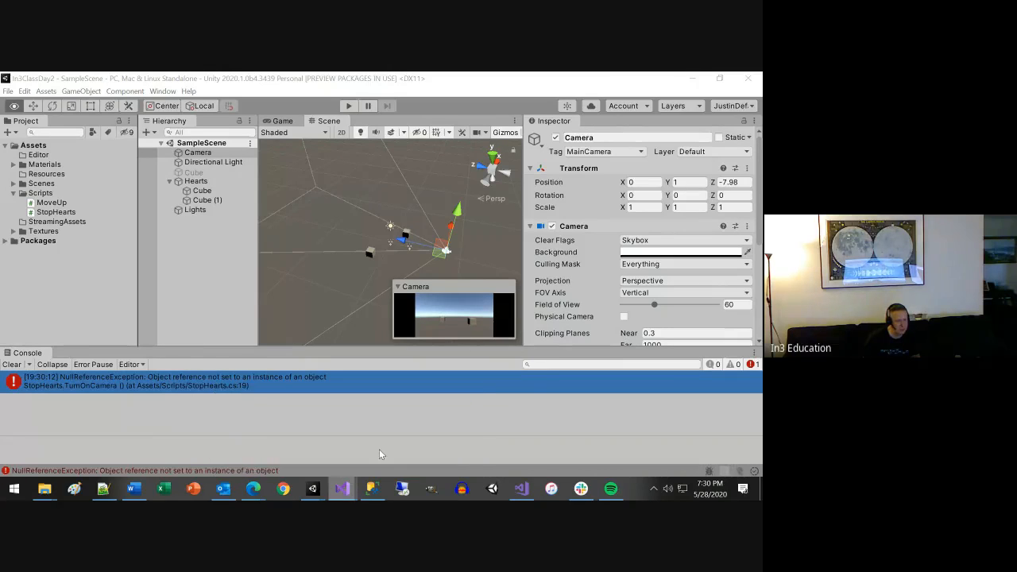
{"action": "scroll", "coordinate": [304, 319], "scroll_direction": "up", "scroll_amount": 2}
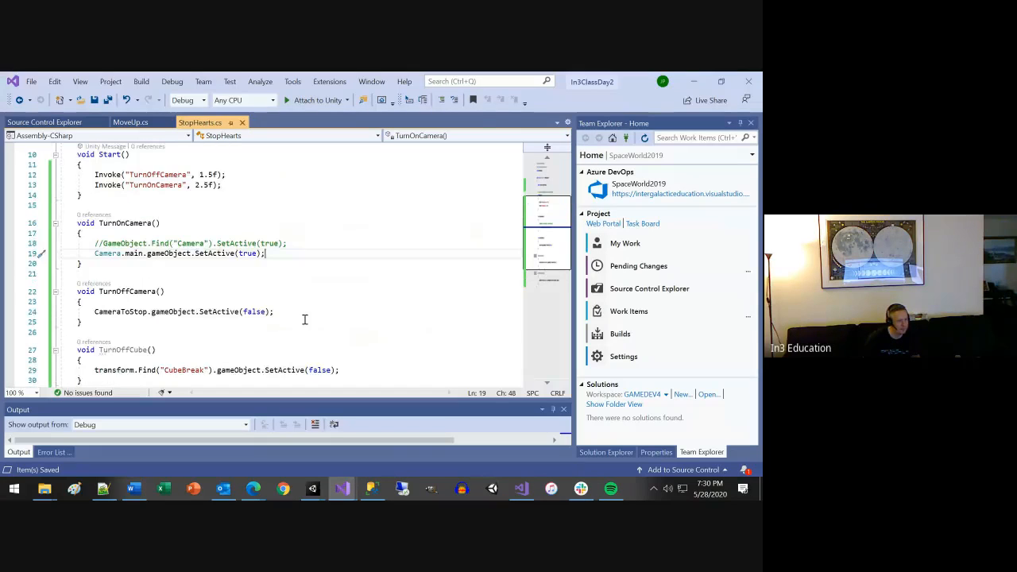
{"action": "scroll", "coordinate": [304, 320], "scroll_direction": "up", "scroll_amount": 3}
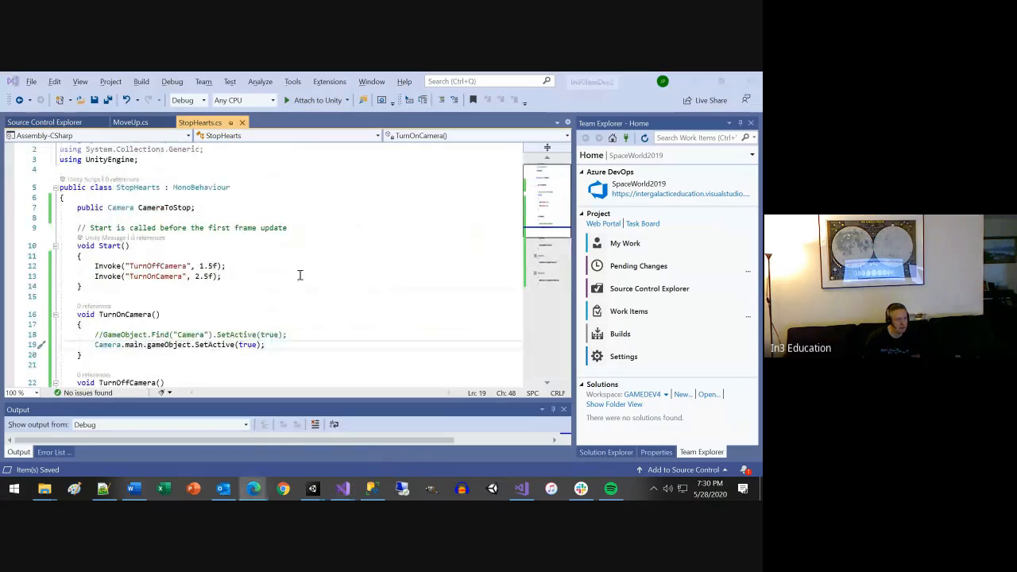
Switch back to Unity, duplicate the Camera object, and set the duplicate's tag to Untagged.
{"action": "left_click", "coordinate": [697, 80]}
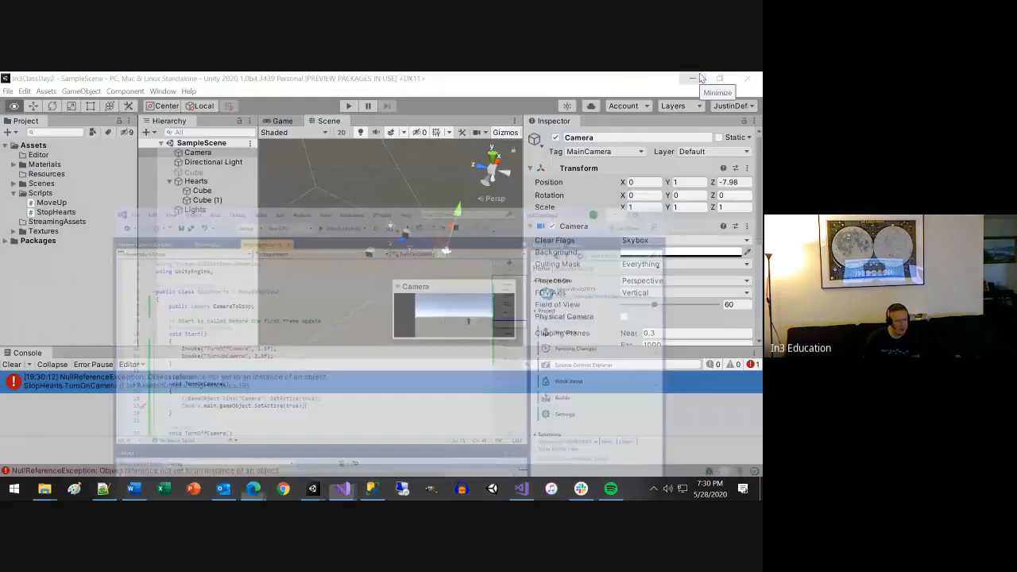
{"action": "left_click", "coordinate": [222, 154]}
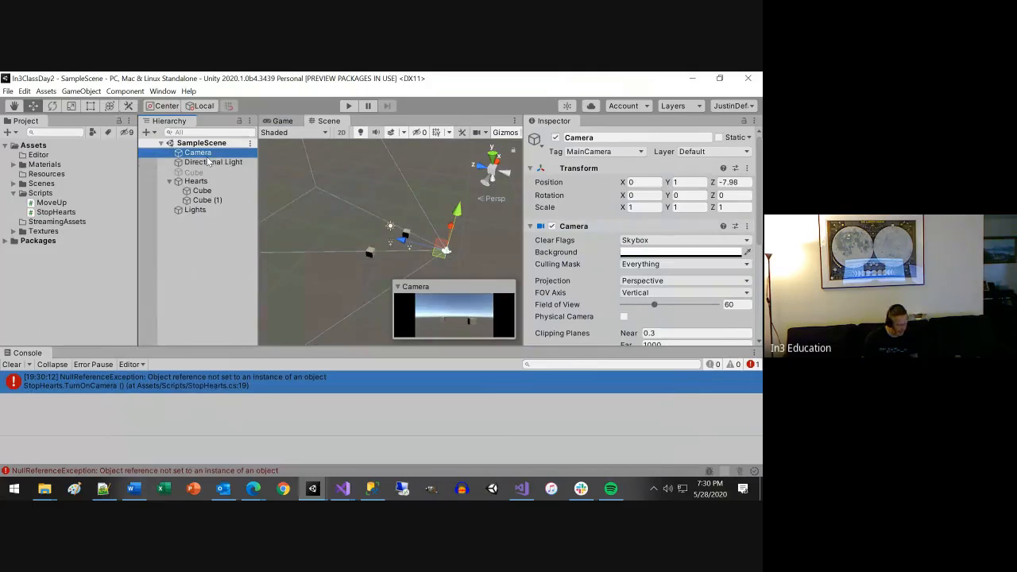
{"action": "key", "text": "ctrl+d"}
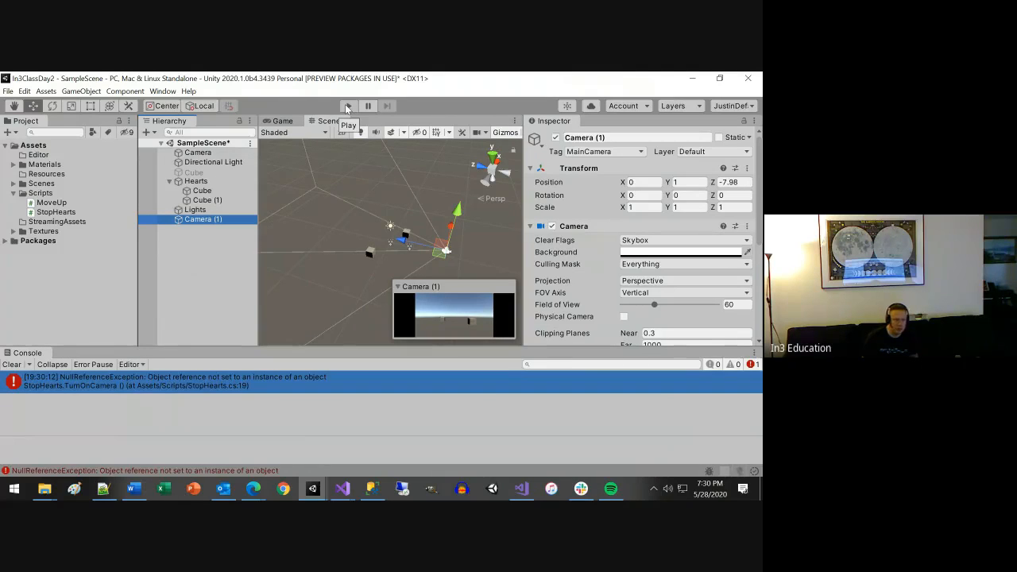
{"action": "left_click", "coordinate": [638, 152]}
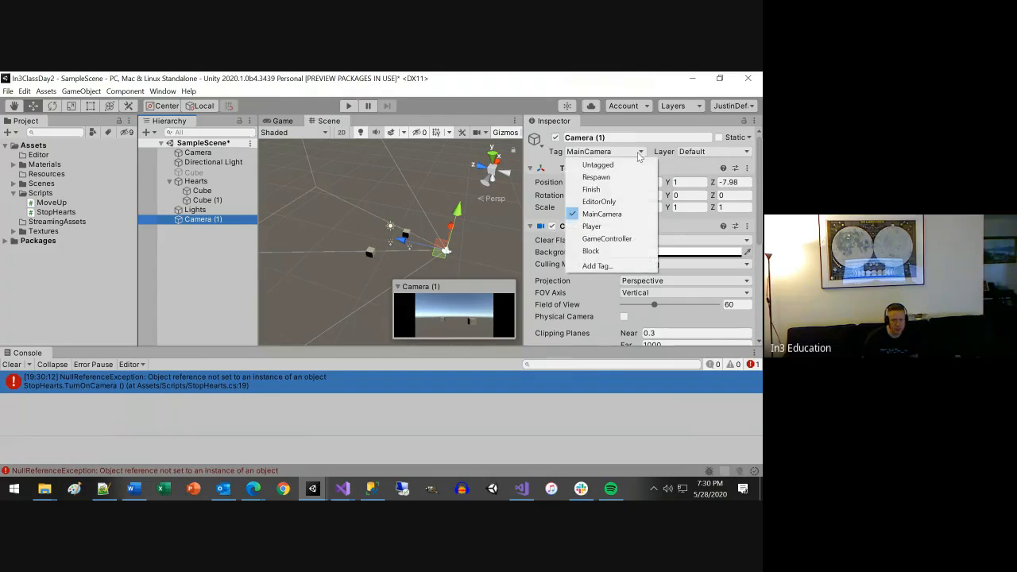
{"action": "left_click", "coordinate": [598, 164]}
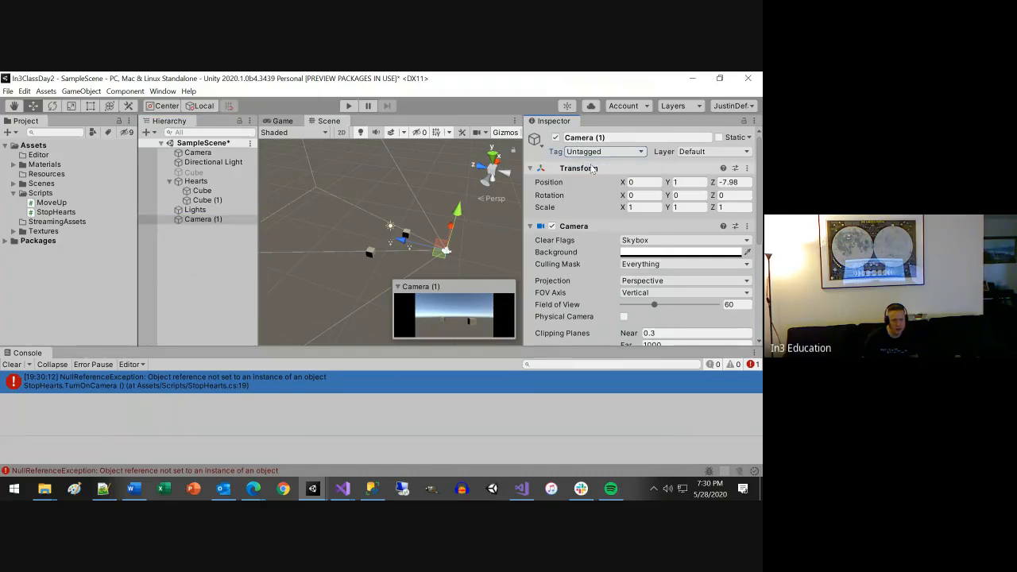
Select the original Camera, run the scene with both cameras, and open the script line behind the console's NullReferenceException.
{"action": "left_click", "coordinate": [210, 155]}
{"action": "left_click", "coordinate": [347, 108]}
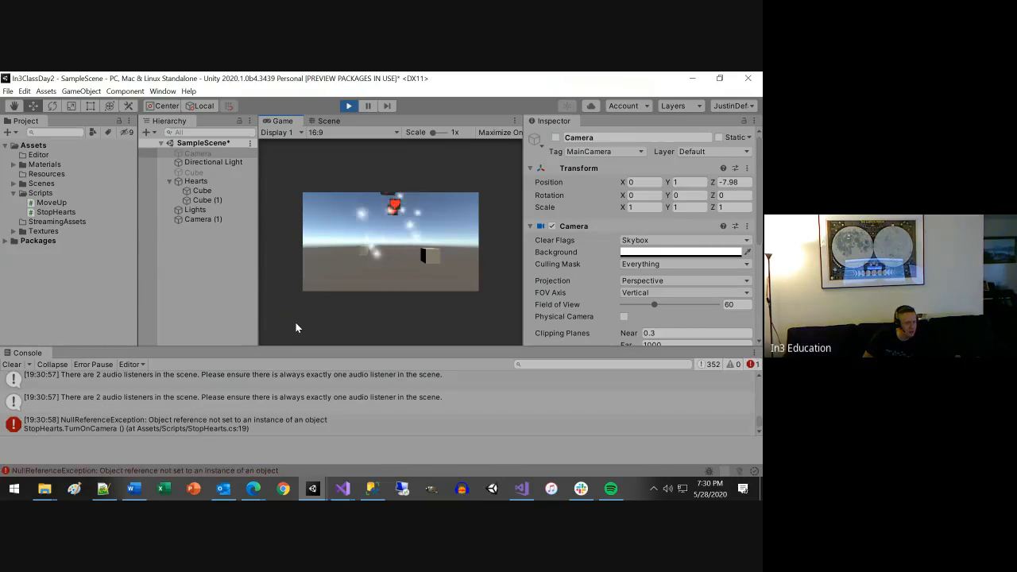
{"action": "left_click", "coordinate": [205, 425]}
{"action": "double_click", "coordinate": [205, 423]}
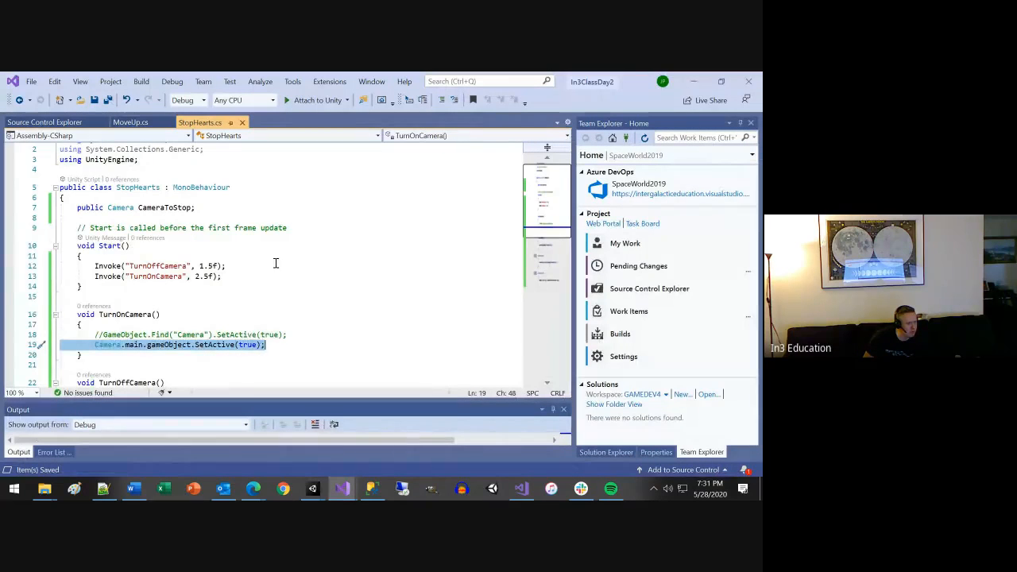
Return to Unity, check the original Camera in the running scene, and stop play mode.
{"action": "left_click", "coordinate": [694, 80]}
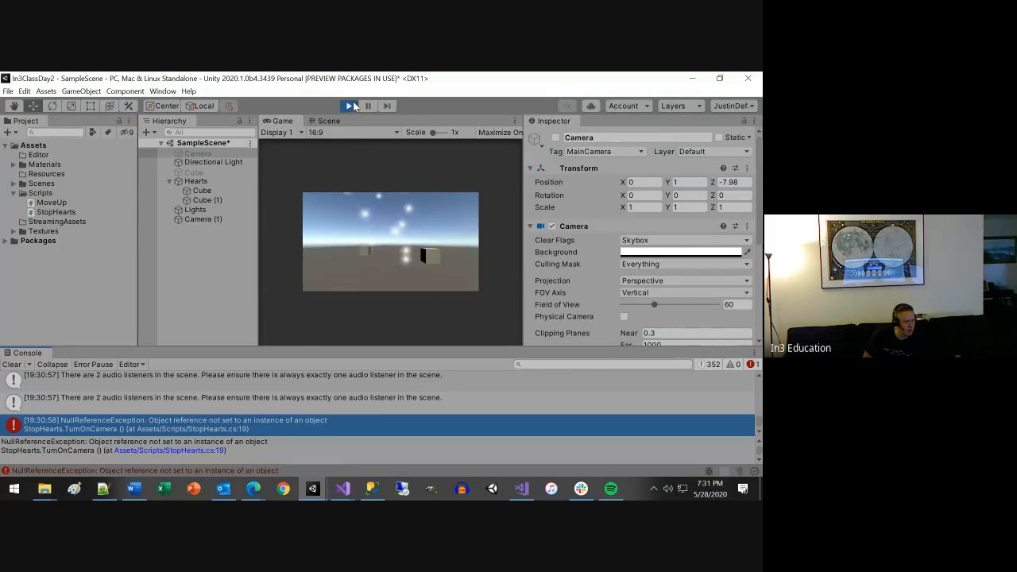
{"action": "left_click", "coordinate": [207, 153]}
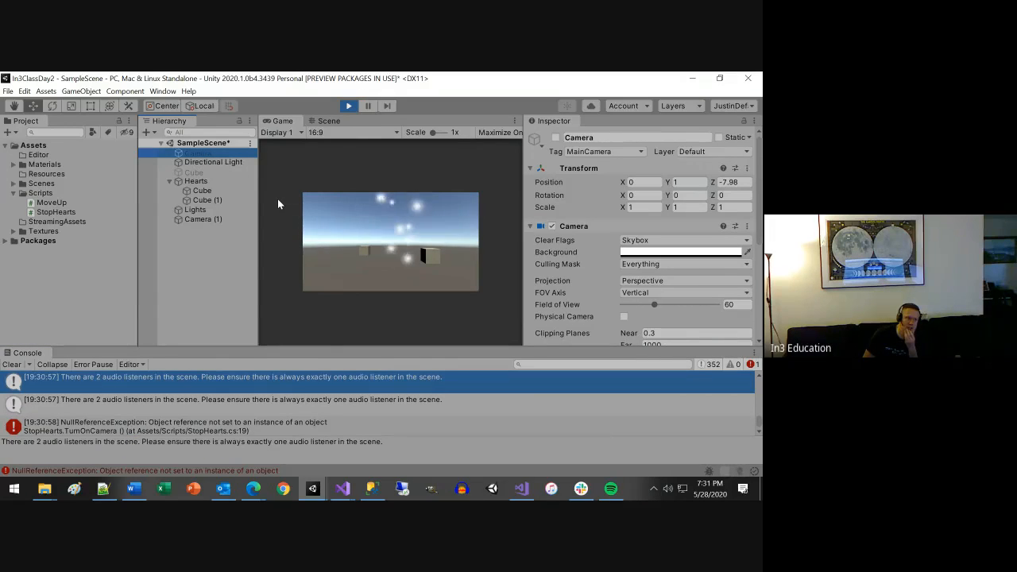
{"action": "left_click", "coordinate": [346, 106]}
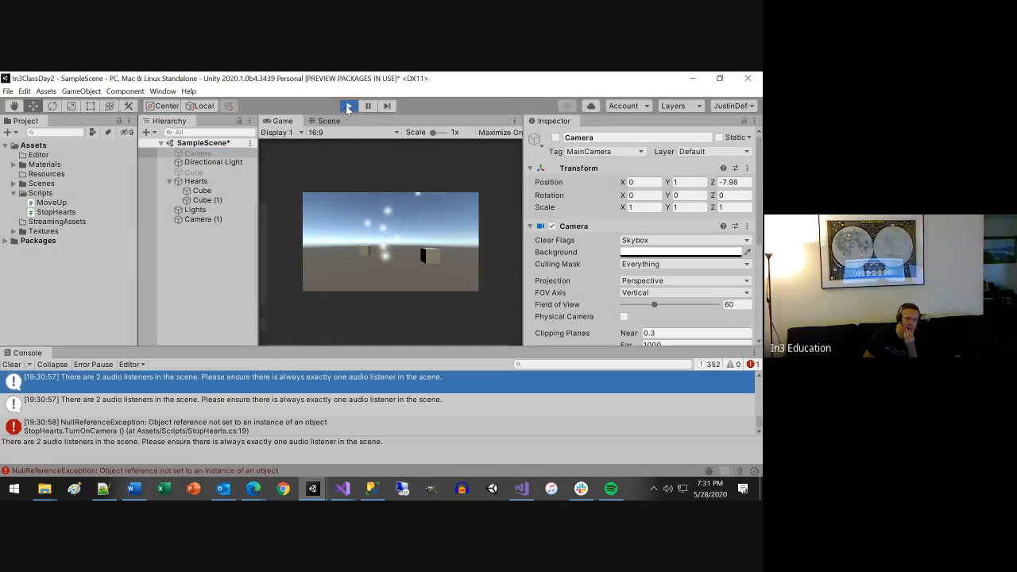
Switch to Visual Studio and comment out the Camera.main.gameObject.SetActive(true) line in TurnOnCamera.
{"action": "left_click", "coordinate": [692, 78]}
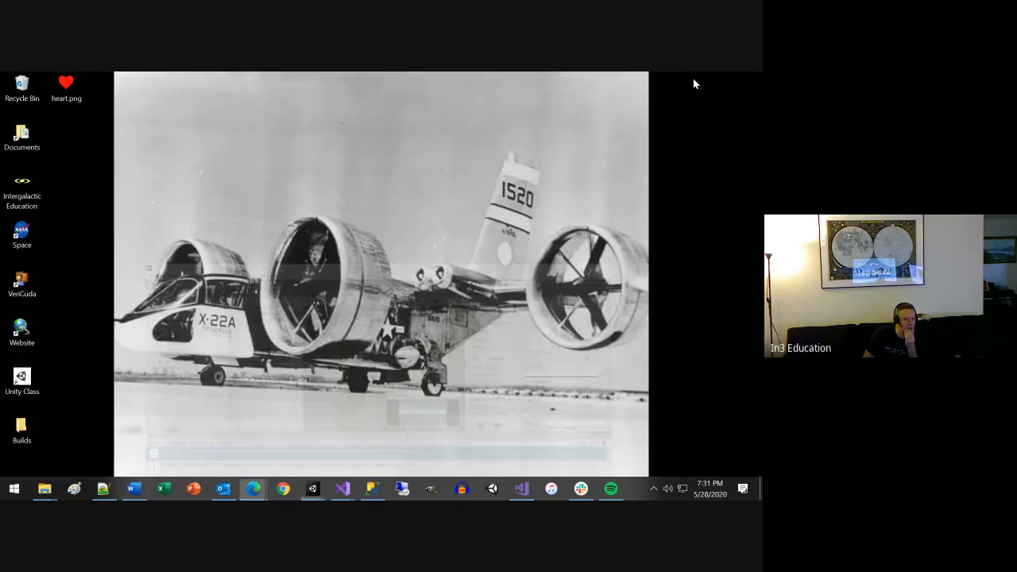
{"action": "mouse_move", "coordinate": [343, 488]}
{"action": "left_click", "coordinate": [363, 434]}
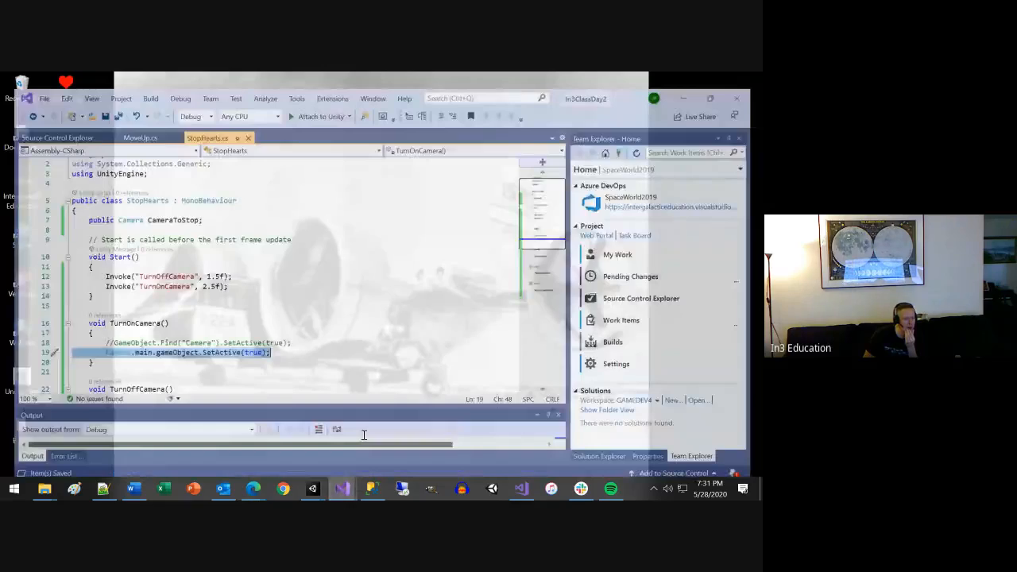
{"action": "left_click", "coordinate": [110, 346]}
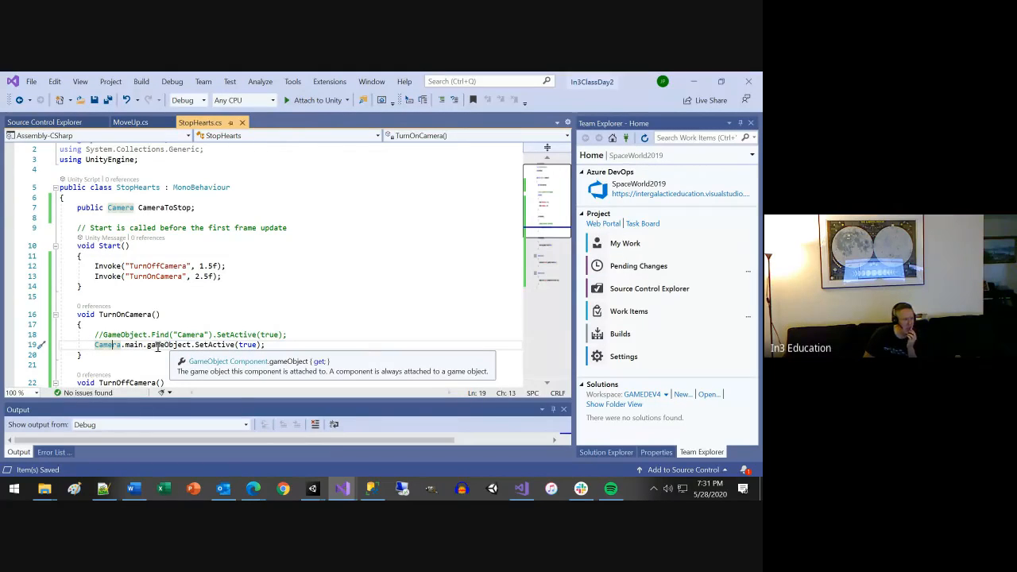
{"action": "left_click", "coordinate": [116, 334]}
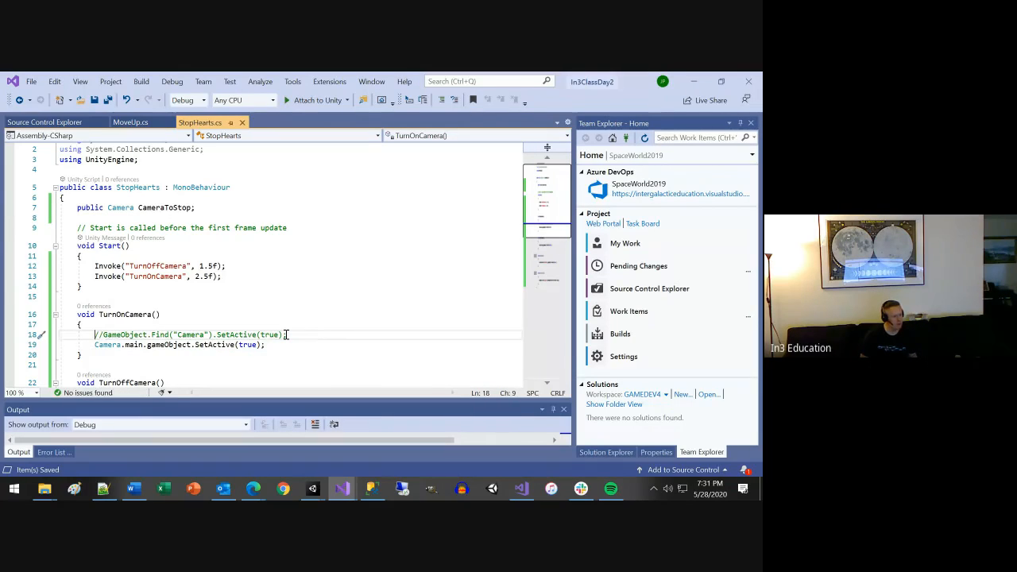
{"action": "key", "text": "shift+Down"}
{"action": "key", "text": "shift+End"}
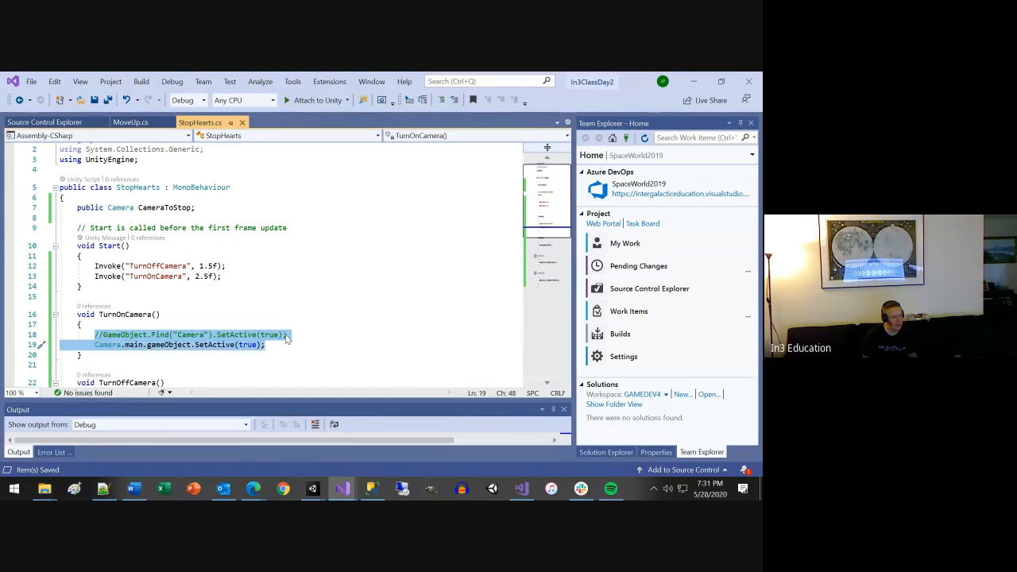
{"action": "key", "text": "Home"}
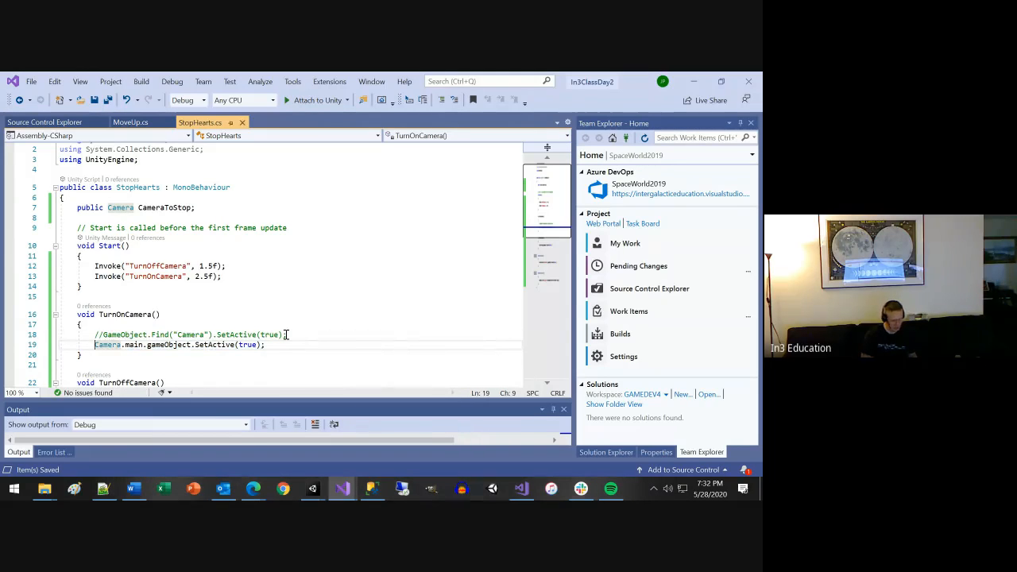
{"action": "type", "text": "//"}
{"action": "scroll", "coordinate": [109, 345], "scroll_direction": "down", "scroll_amount": 2}
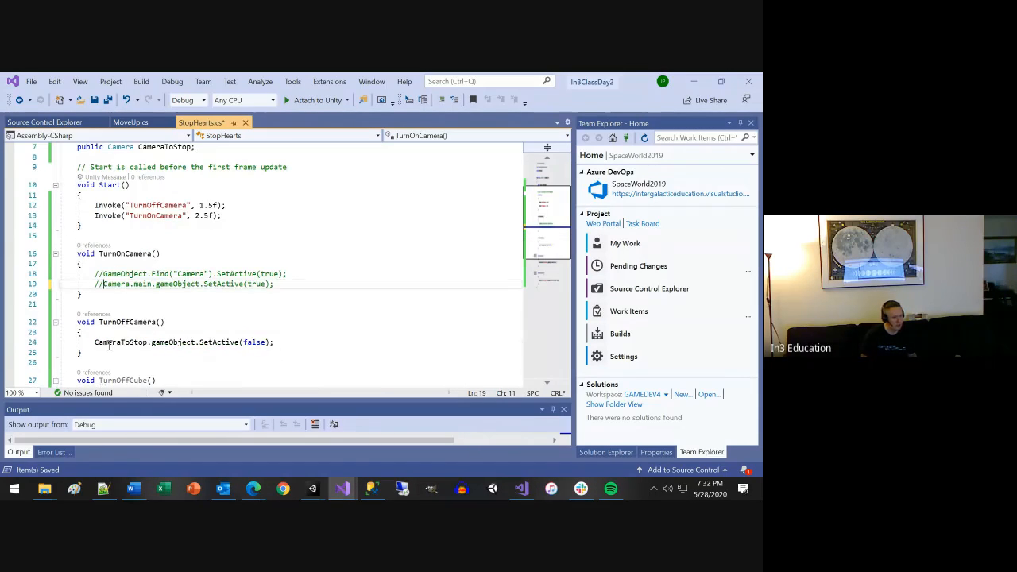
Copy the CameraToStop.gameObject.SetActive line from TurnOffCamera into TurnOnCamera, set its argument to true, and save the script.
{"action": "double_click", "coordinate": [93, 342]}
{"action": "key", "text": "shift+End"}
{"action": "key", "text": "ctrl+c"}
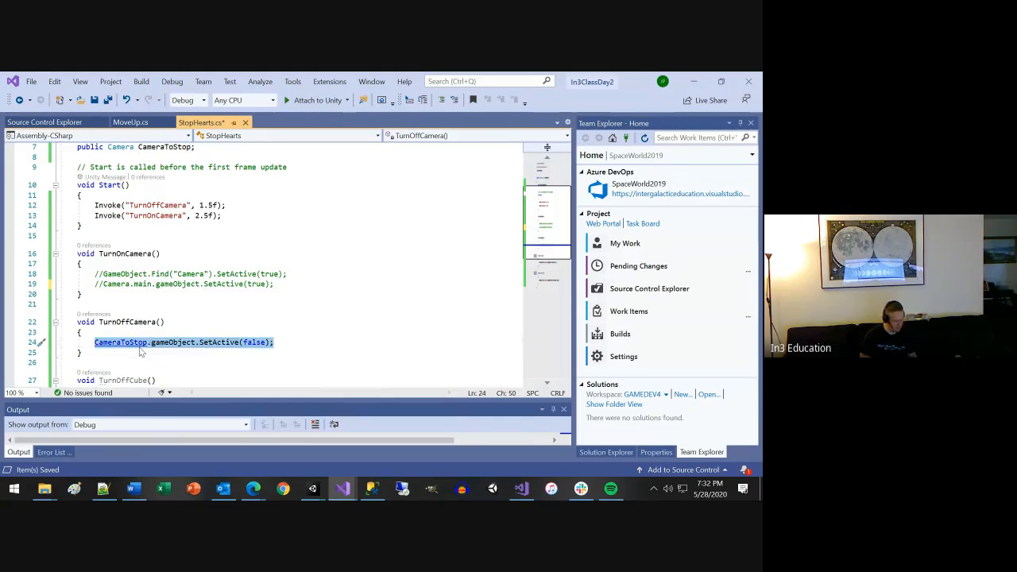
{"action": "key", "text": "Up"}
{"action": "key", "text": "Up"}
{"action": "key", "text": "Up"}
{"action": "key", "text": "Up"}
{"action": "key", "text": "Up"}
{"action": "key", "text": "Return"}
{"action": "key", "text": "ctrl+v"}
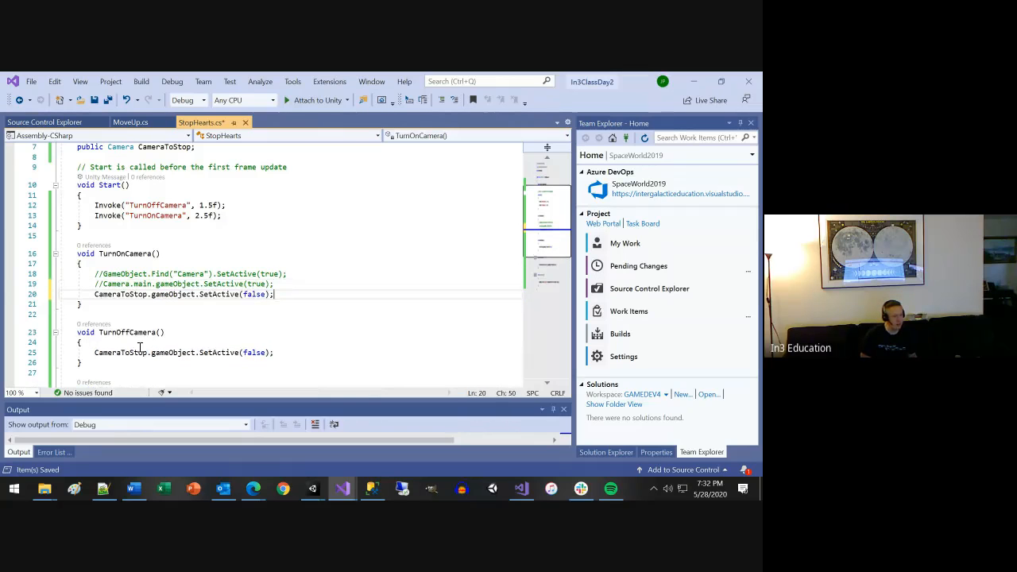
{"action": "key", "text": "BackSpace"}
{"action": "key", "text": "BackSpace"}
{"action": "key", "text": "BackSpace"}
{"action": "key", "text": "BackSpace"}
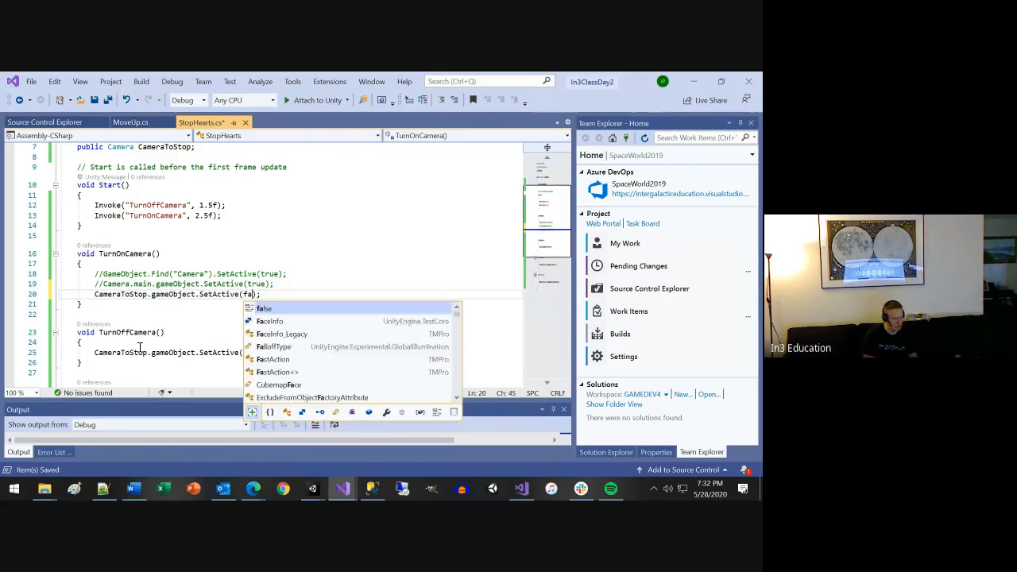
{"action": "type", "text": "true"}
{"action": "key", "text": "ctrl+s"}
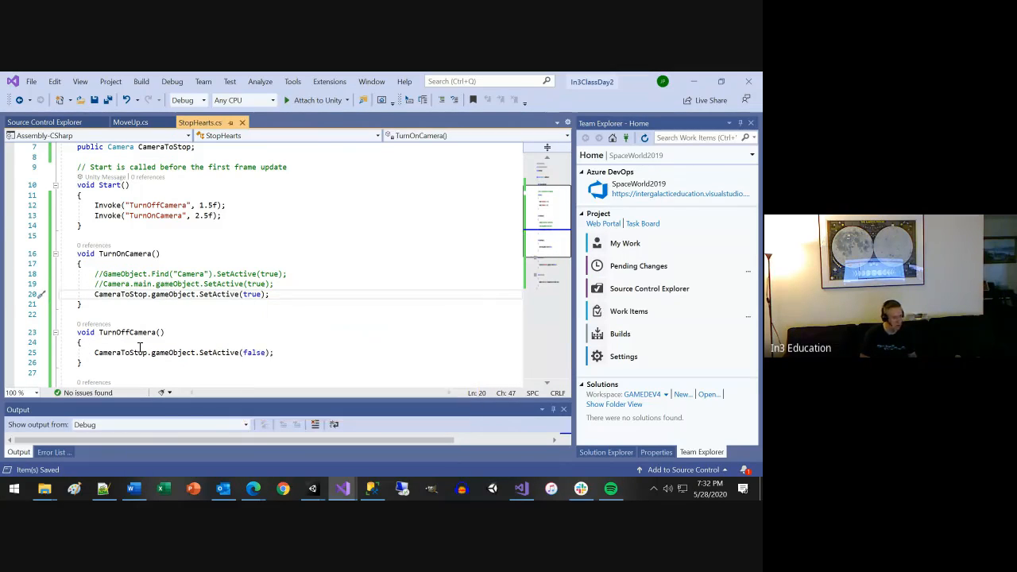
Switch to Unity, run the scene, check the original Camera object during play, and stop play mode.
{"action": "key", "text": "alt+Tab"}
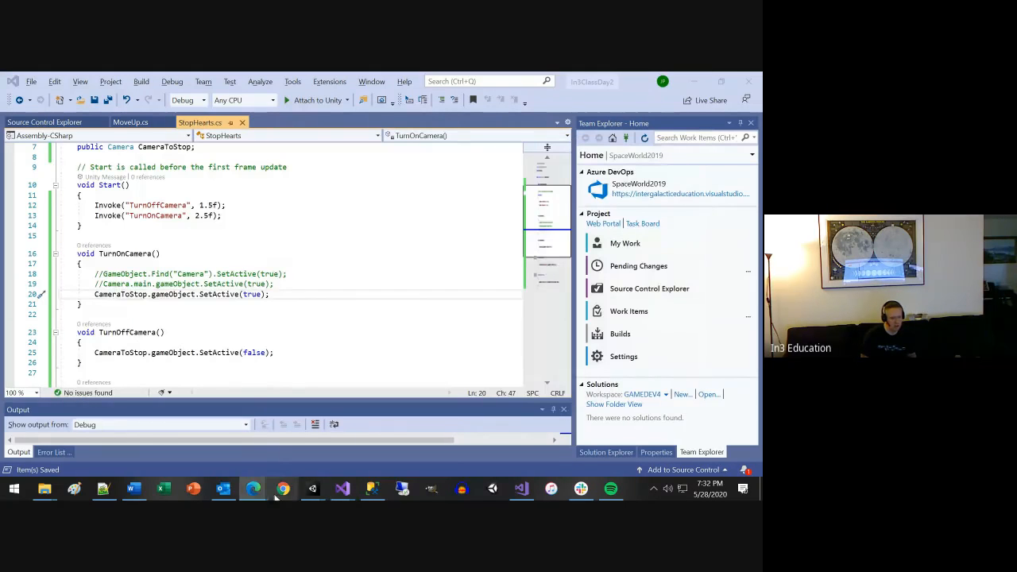
{"action": "left_click", "coordinate": [349, 455]}
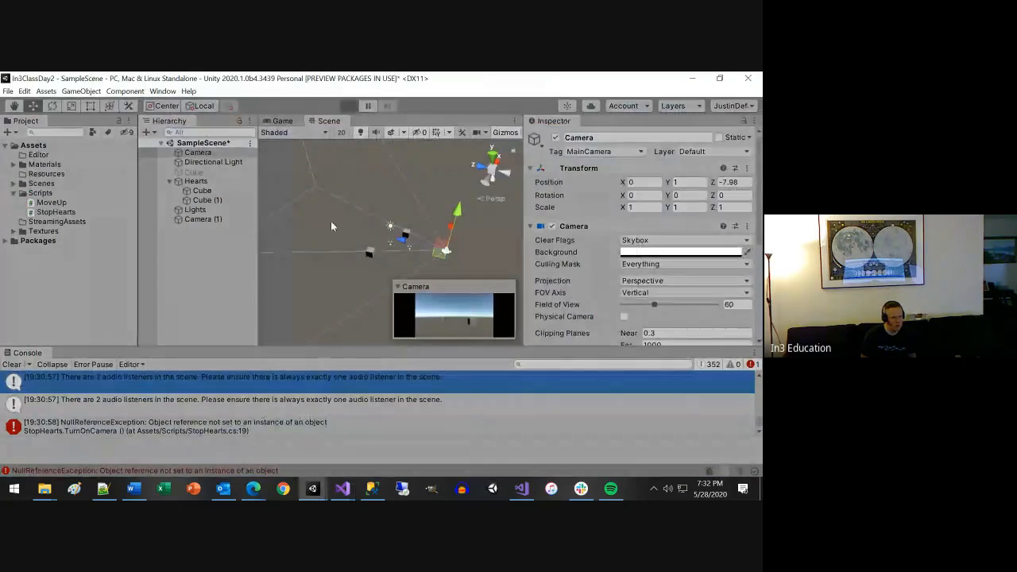
{"action": "key", "text": "ctrl+p"}
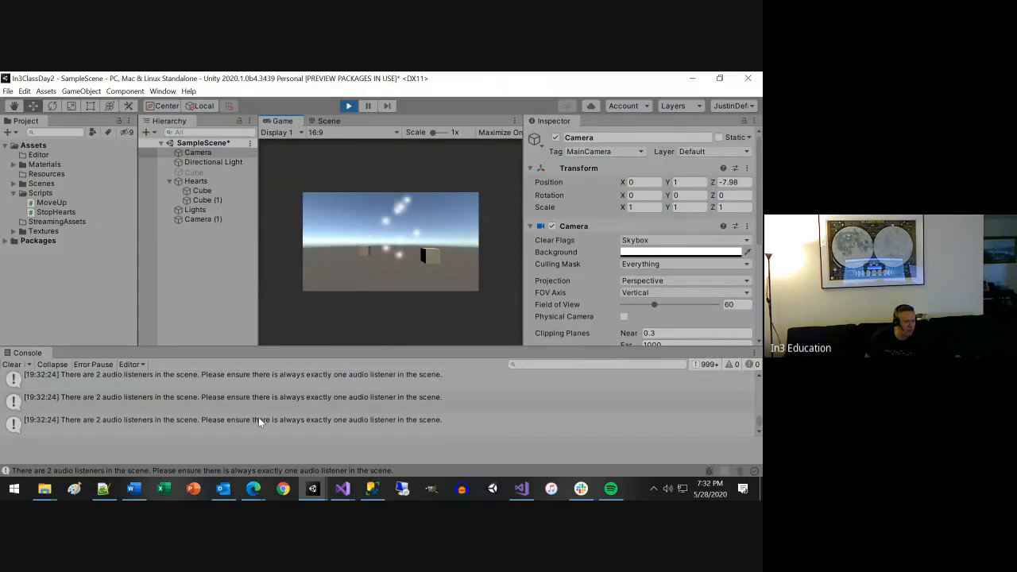
{"action": "left_click", "coordinate": [194, 152]}
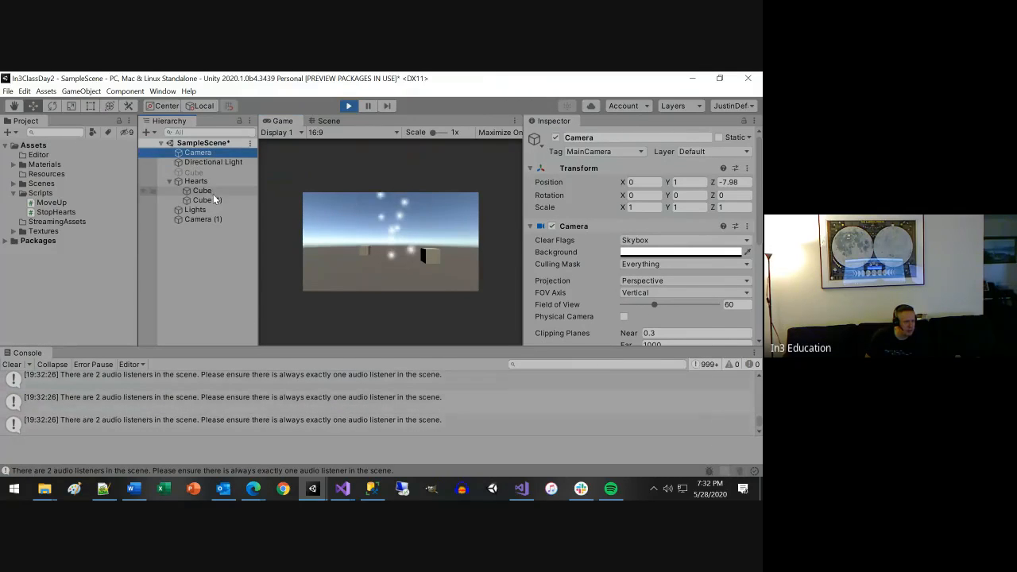
{"action": "left_click", "coordinate": [204, 159]}
{"action": "left_click", "coordinate": [199, 152]}
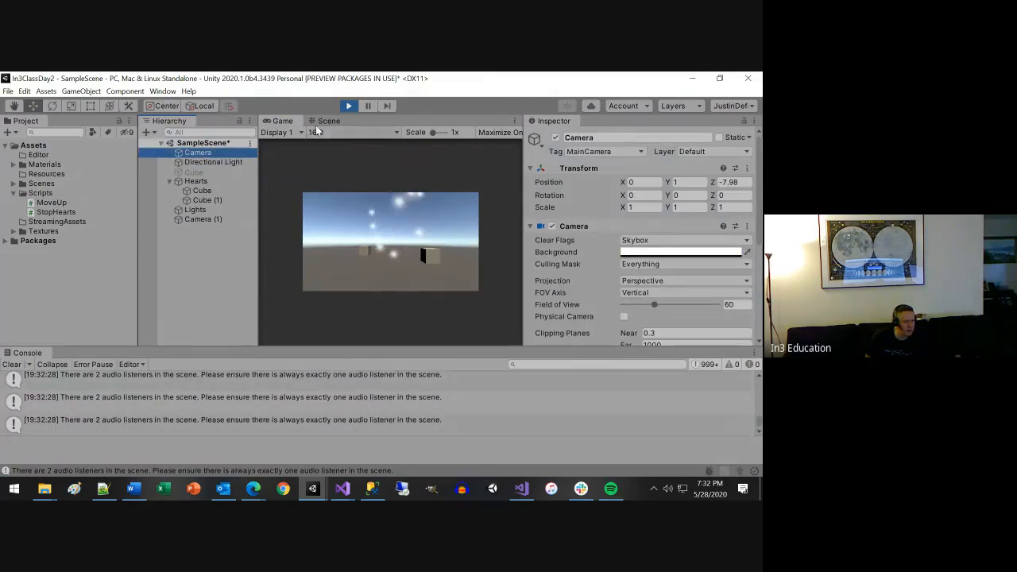
{"action": "left_click", "coordinate": [347, 106]}
Delete the duplicate Camera (1) object, save the scene, and test it in play mode.
{"action": "left_click", "coordinate": [204, 217]}
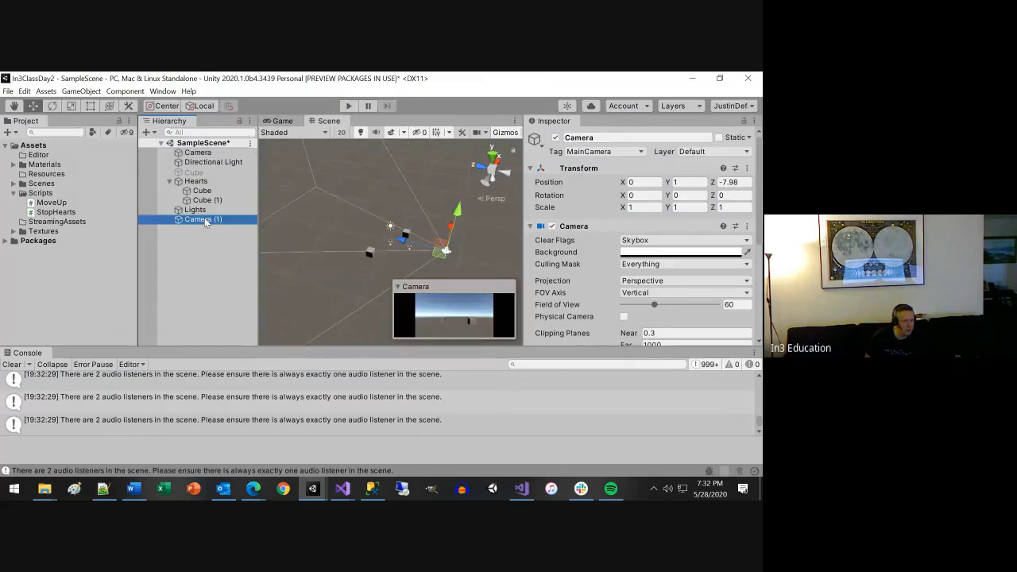
{"action": "key", "text": "Delete"}
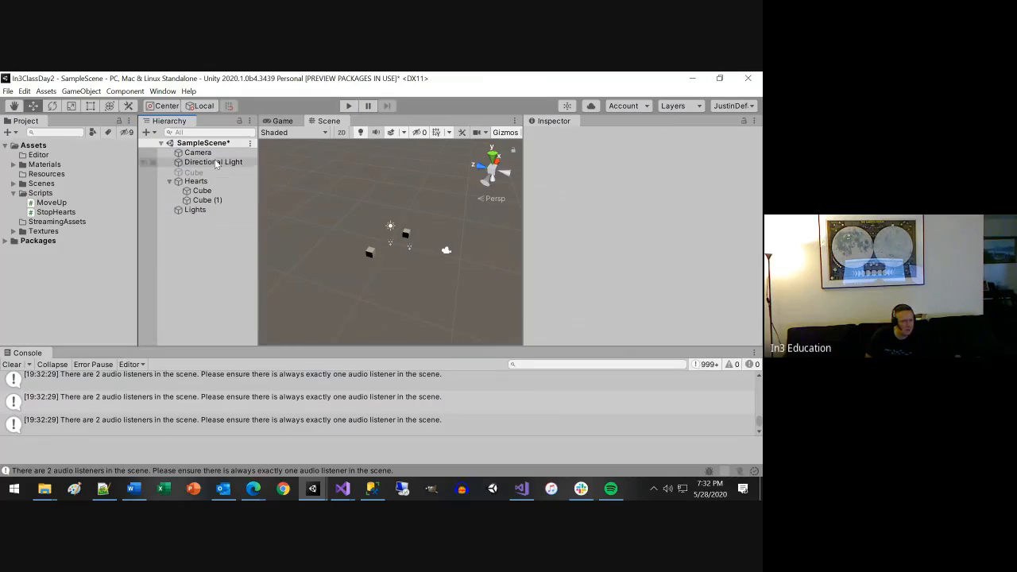
{"action": "key", "text": "ctrl+s"}
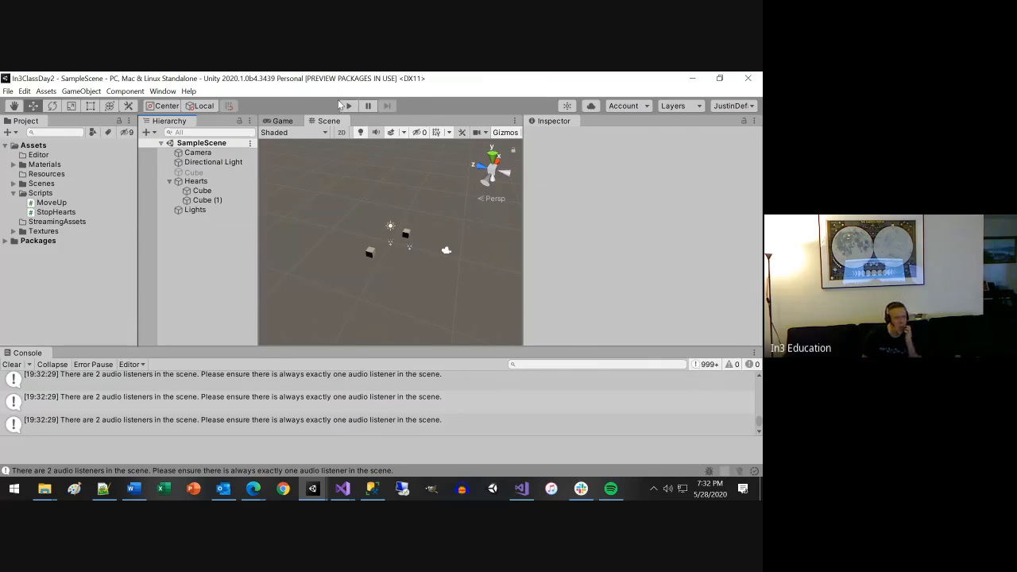
{"action": "left_click", "coordinate": [344, 107]}
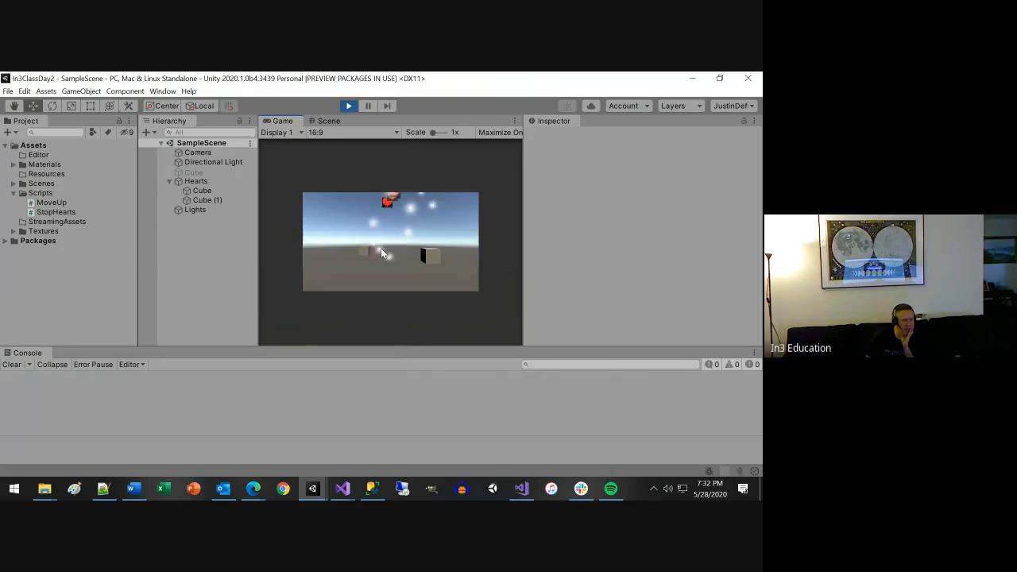
{"action": "left_click", "coordinate": [349, 108]}
Switch to the StopHearts script in Visual Studio and uncomment the GameObject.Find("Camera").SetActive(true) line in TurnOnCamera.
{"action": "mouse_move", "coordinate": [347, 487]}
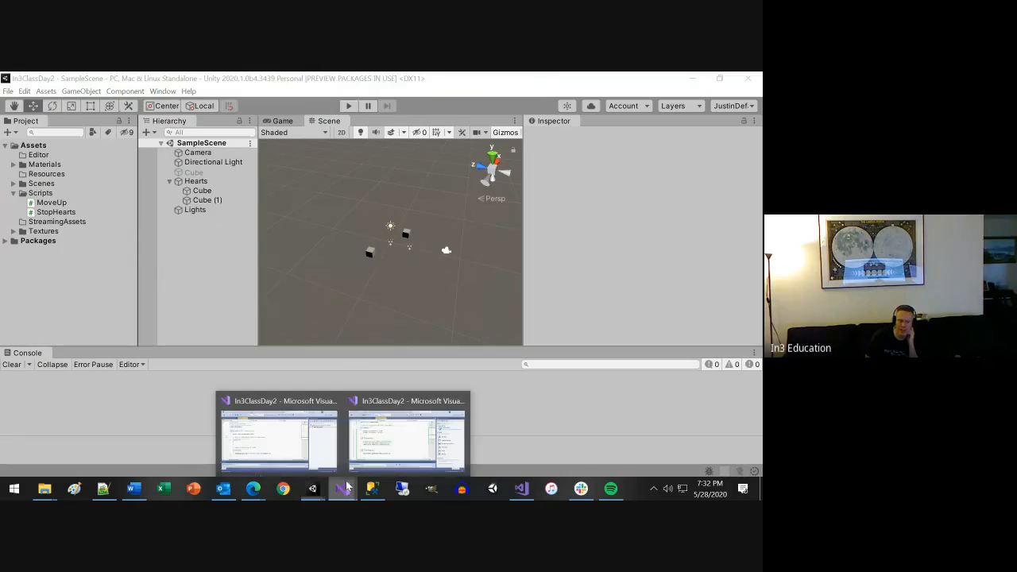
{"action": "left_click", "coordinate": [380, 438]}
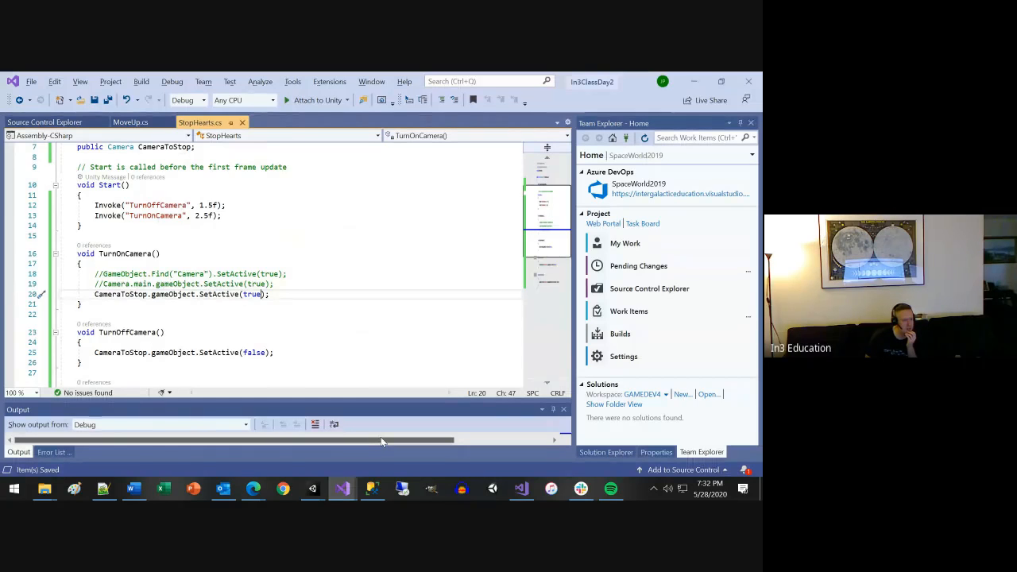
{"action": "scroll", "coordinate": [329, 344], "scroll_direction": "up", "scroll_amount": 1}
{"action": "left_click", "coordinate": [101, 304]}
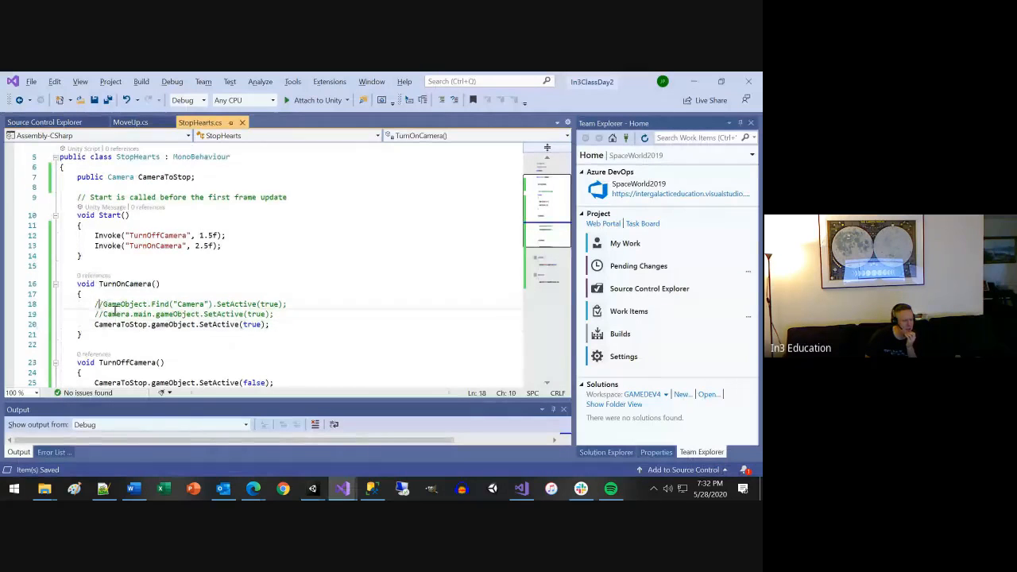
{"action": "key", "text": "Left"}
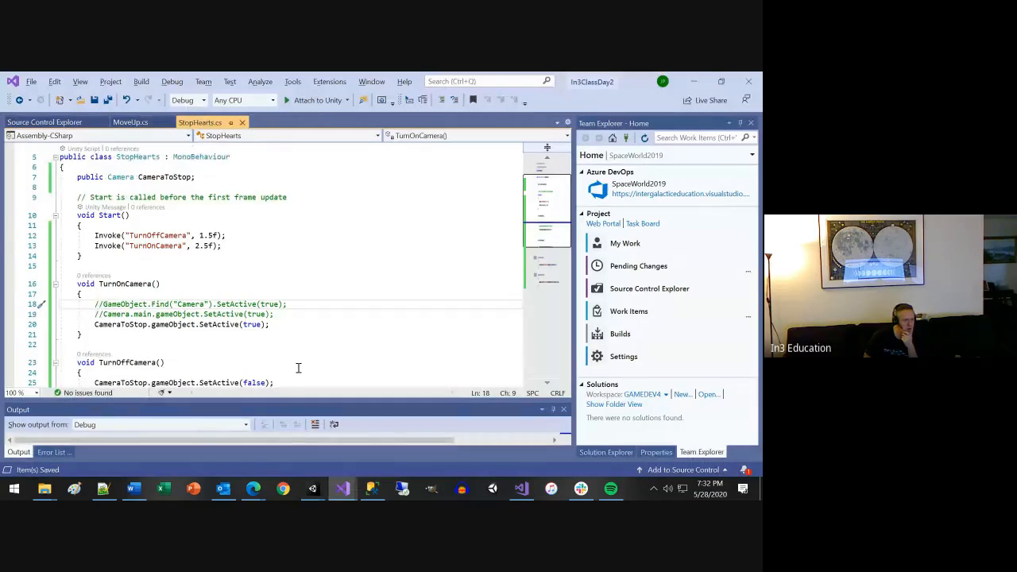
{"action": "key", "text": "Delete"}
{"action": "key", "text": "Delete"}
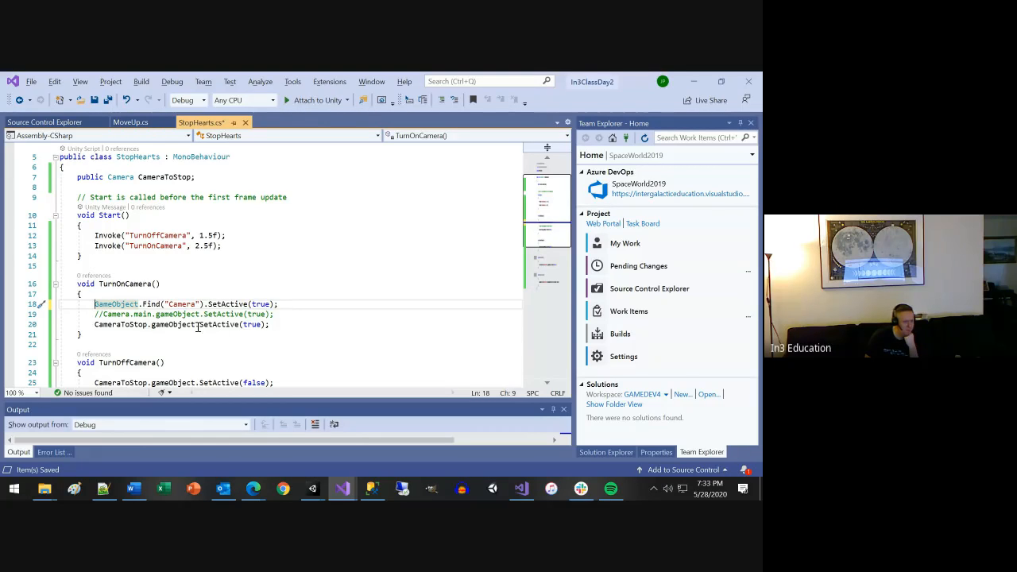
Highlight the GameObject.Find call and its "Camera" argument, and uncomment the Camera.main.gameObject.SetActive(true) line below it.
{"action": "left_click", "coordinate": [157, 303]}
{"action": "left_click_drag", "start_coordinate": [154, 301], "coordinate": [95, 305]}
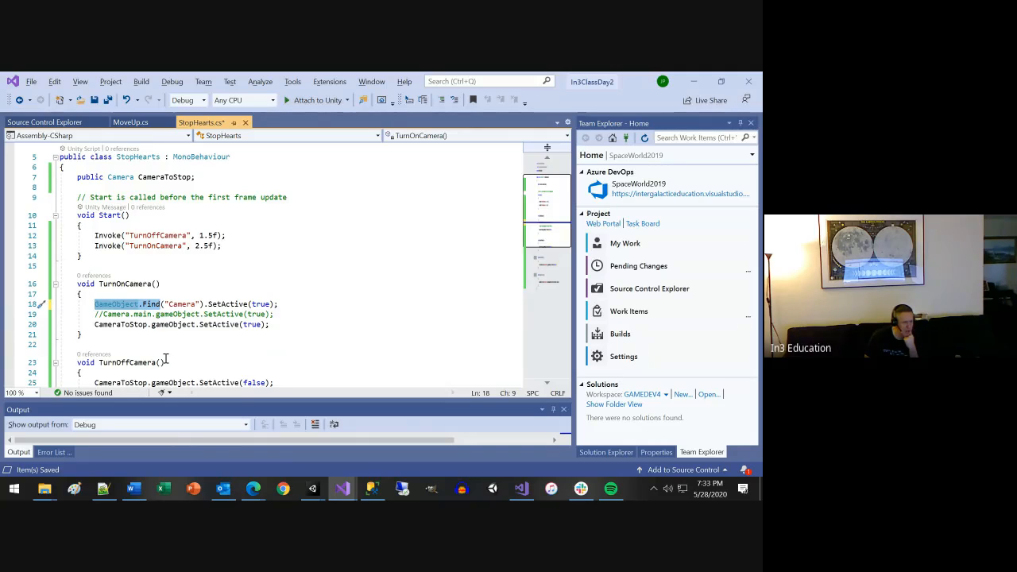
{"action": "double_click", "coordinate": [183, 304]}
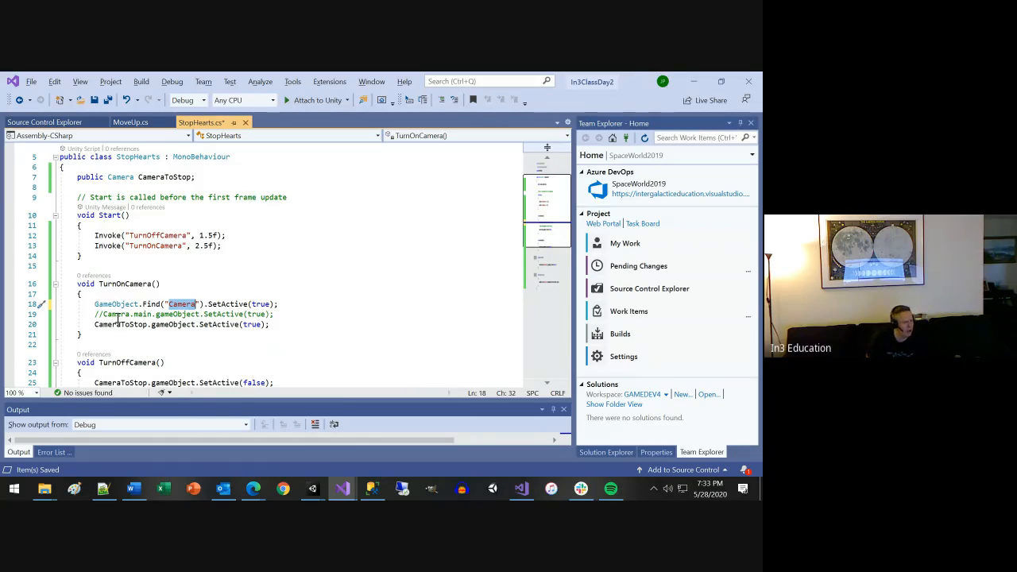
{"action": "left_click_drag", "start_coordinate": [95, 314], "coordinate": [94, 304]}
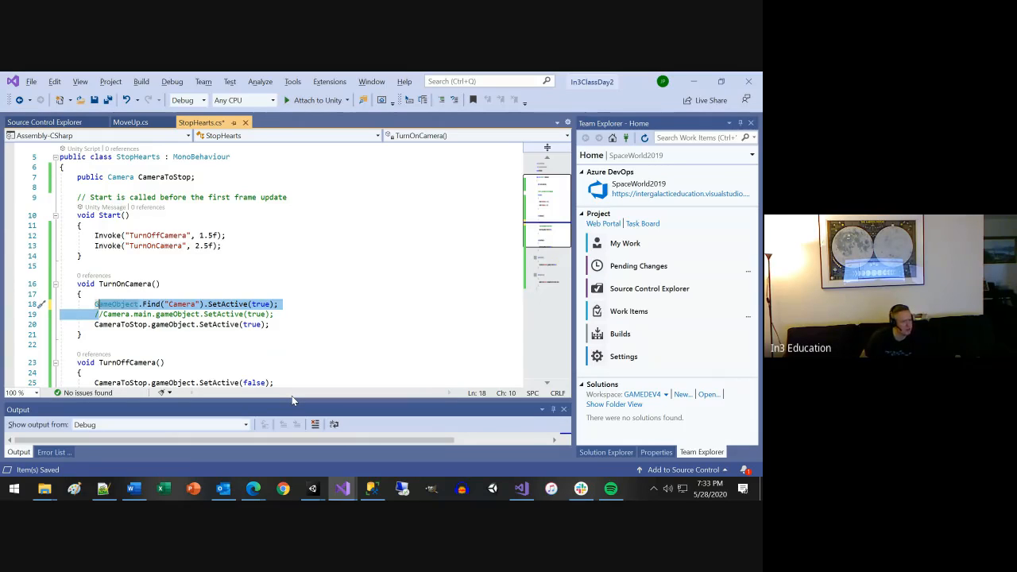
{"action": "left_click", "coordinate": [104, 314]}
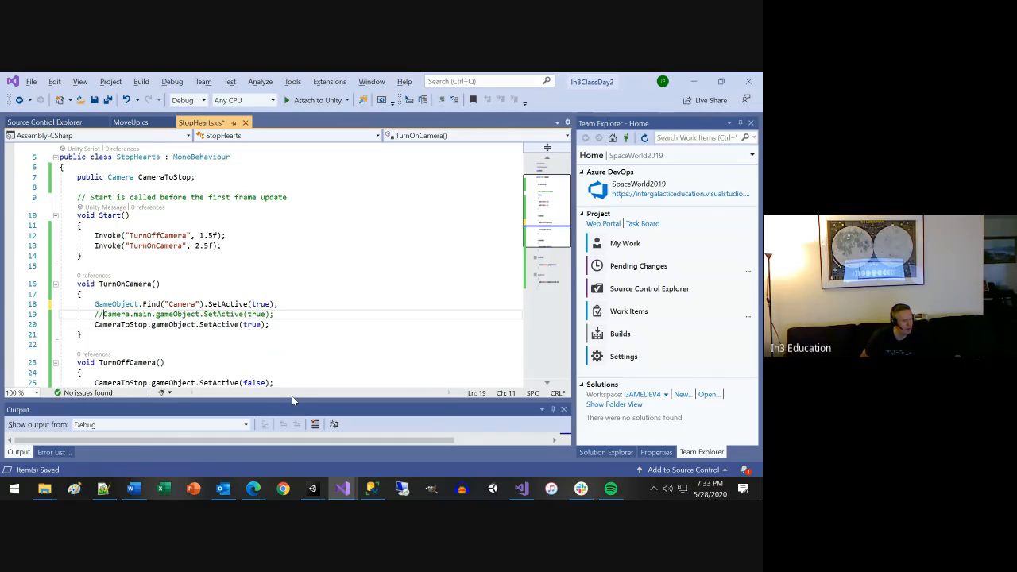
{"action": "key", "text": "BackSpace"}
{"action": "key", "text": "BackSpace"}
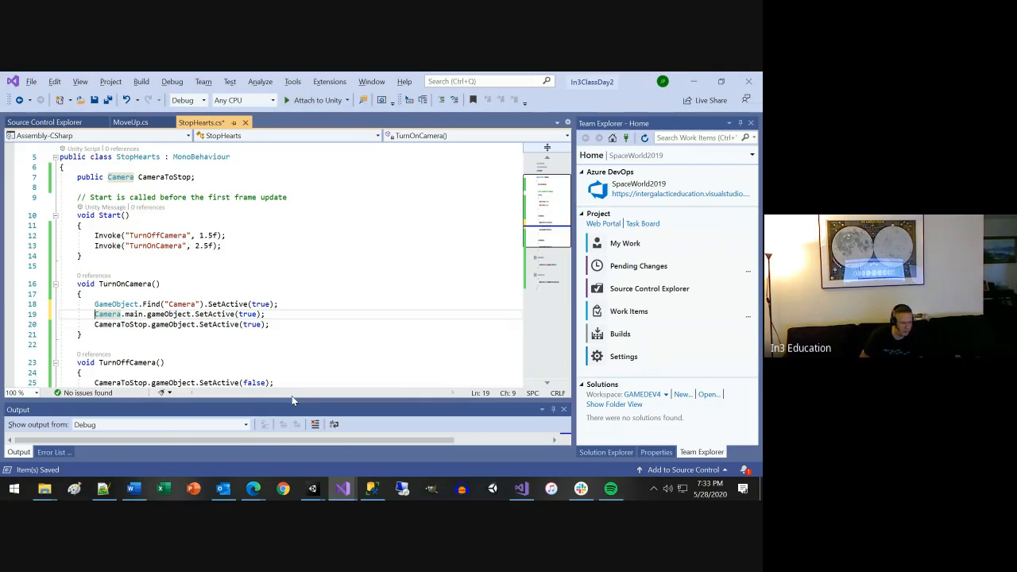
Examine the Camera, main and gameObject parts of the Camera.main line in TurnOnCamera.
{"action": "key", "text": "Right"}
{"action": "key", "text": "Left"}
{"action": "key", "text": "Left"}
{"action": "key", "text": "Right"}
{"action": "key", "text": "Right"}
{"action": "key", "text": "Right"}
{"action": "key", "text": "Right"}
{"action": "key", "text": "Right"}
{"action": "key", "text": "Right"}
{"action": "key", "text": "Right"}
{"action": "key", "text": "Right"}
{"action": "key", "text": "Right"}
{"action": "key", "text": "Right"}
{"action": "key", "text": "Right"}
{"action": "key", "text": "Right"}
{"action": "key", "text": "Right"}
{"action": "key", "text": "Right"}
{"action": "key", "text": "Right"}
{"action": "key", "text": "Right"}
{"action": "key", "text": "Right"}
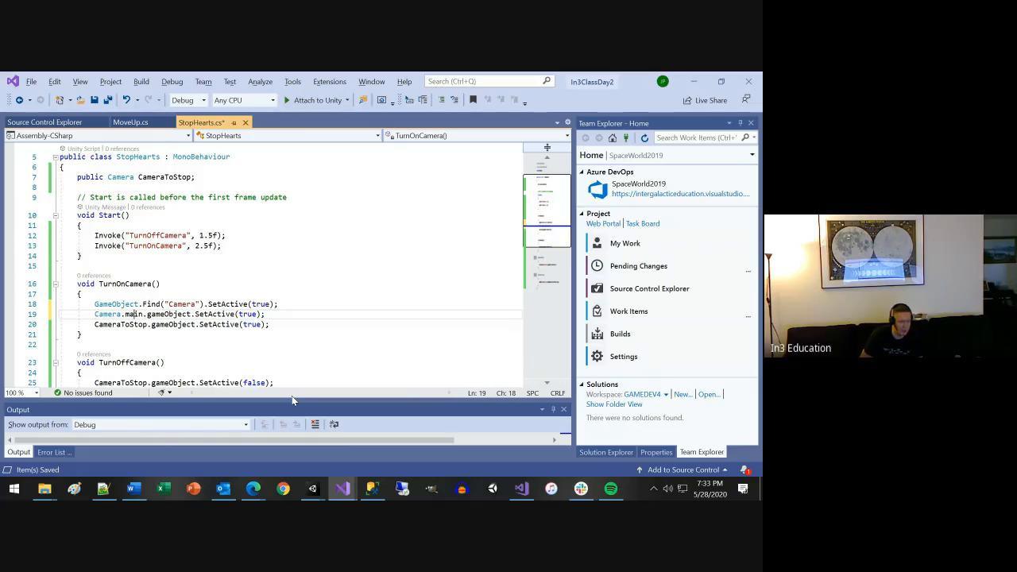
{"action": "key", "text": "Right"}
{"action": "key", "text": "Right"}
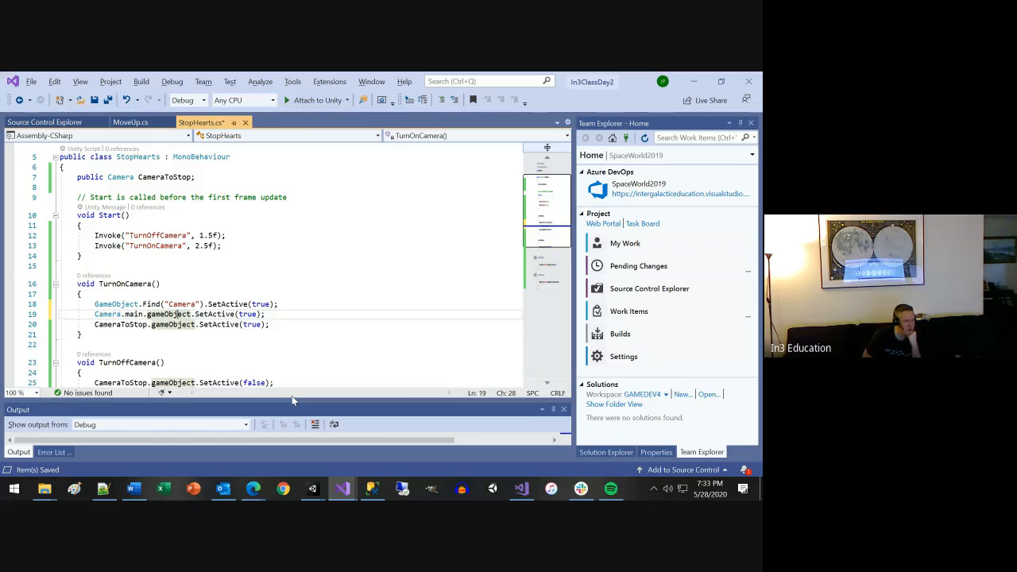
{"action": "key", "text": "Left"}
{"action": "key", "text": "Left"}
{"action": "key", "text": "Left"}
{"action": "key", "text": "Left"}
{"action": "key", "text": "Left"}
{"action": "key", "text": "Left"}
{"action": "key", "text": "Left"}
{"action": "key", "text": "Left"}
{"action": "key", "text": "Left"}
{"action": "key", "text": "Left"}
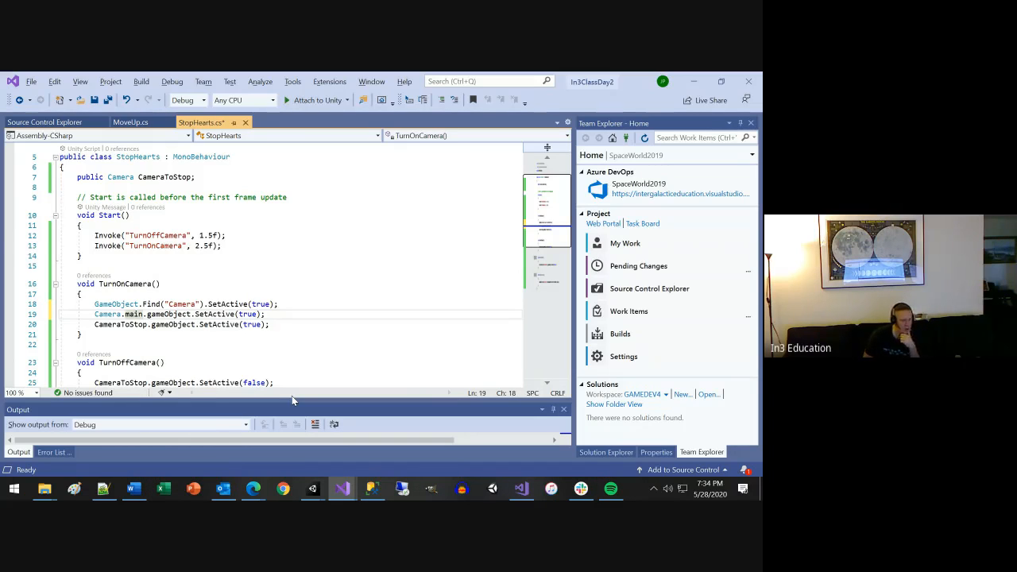
Append the comment "// required to be on in hierarchy" to the Camera.main line and save the script.
{"action": "key", "text": "Right"}
{"action": "key", "text": "End"}
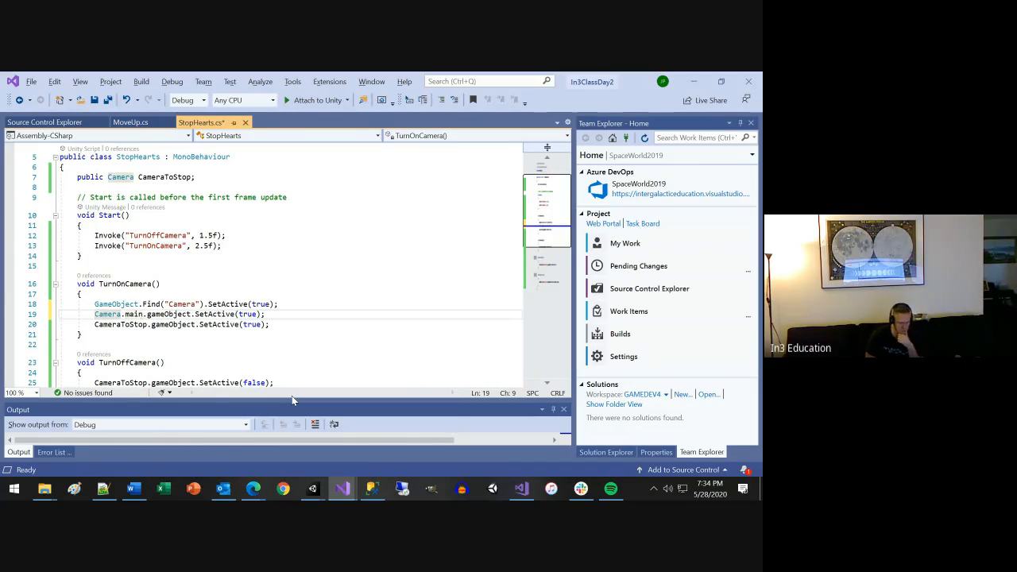
{"action": "type", "text": "//re"}
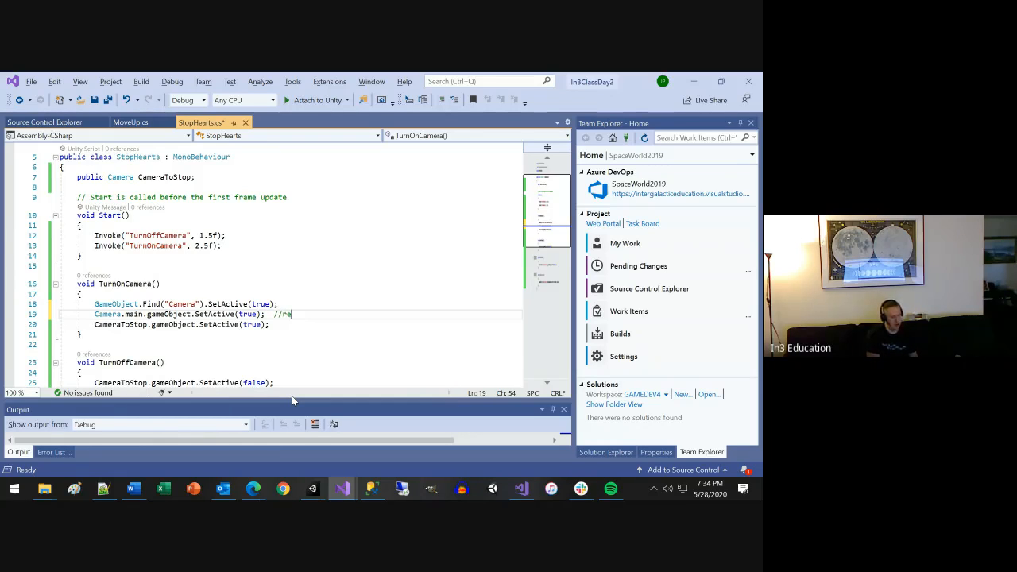
{"action": "key", "text": "BackSpace"}
{"action": "key", "text": "BackSpace"}
{"action": "type", "text": "reu"}
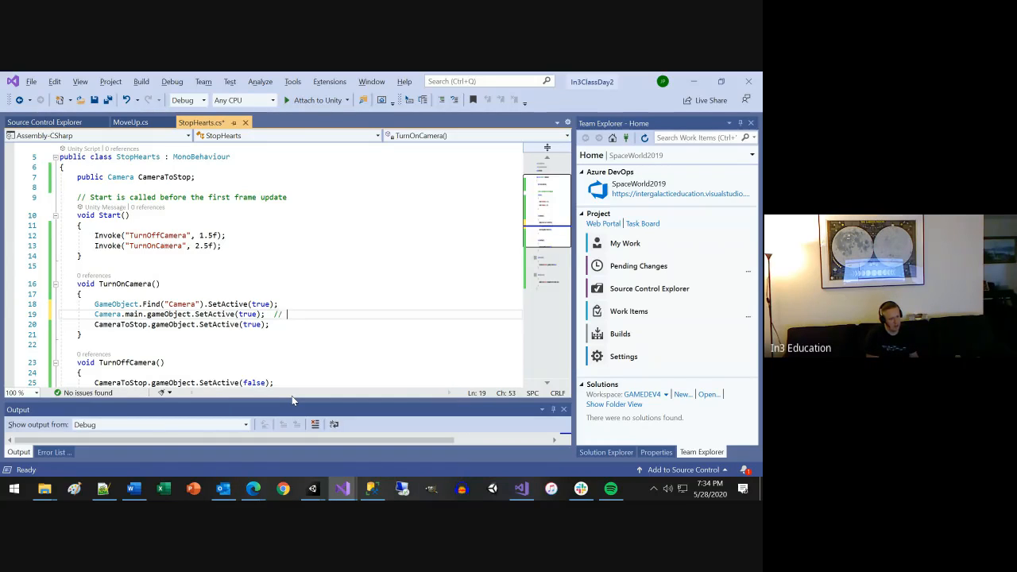
{"action": "key", "text": "BackSpace"}
{"action": "type", "text": "quired to be on in hiera"}
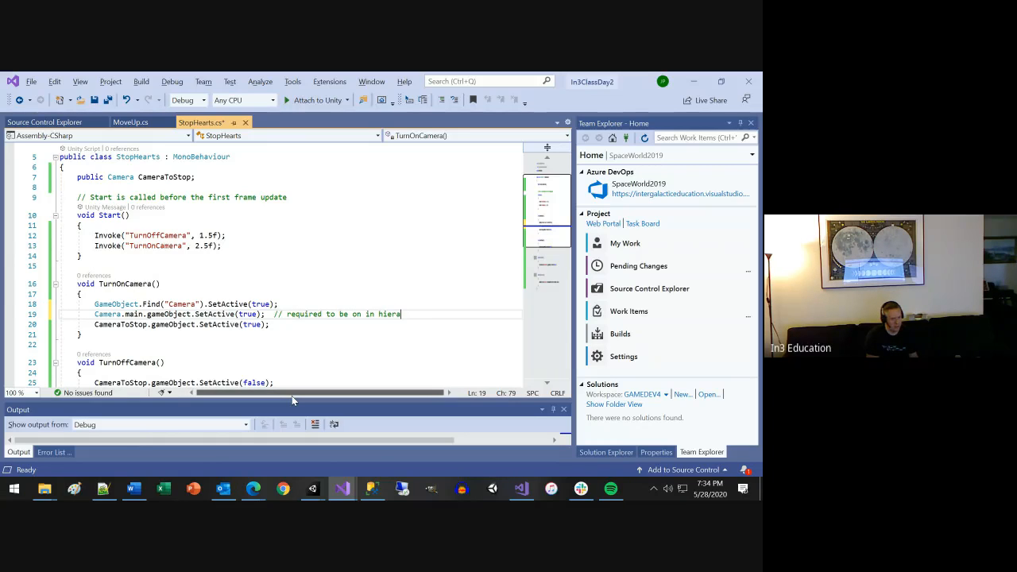
{"action": "type", "text": "rchy"}
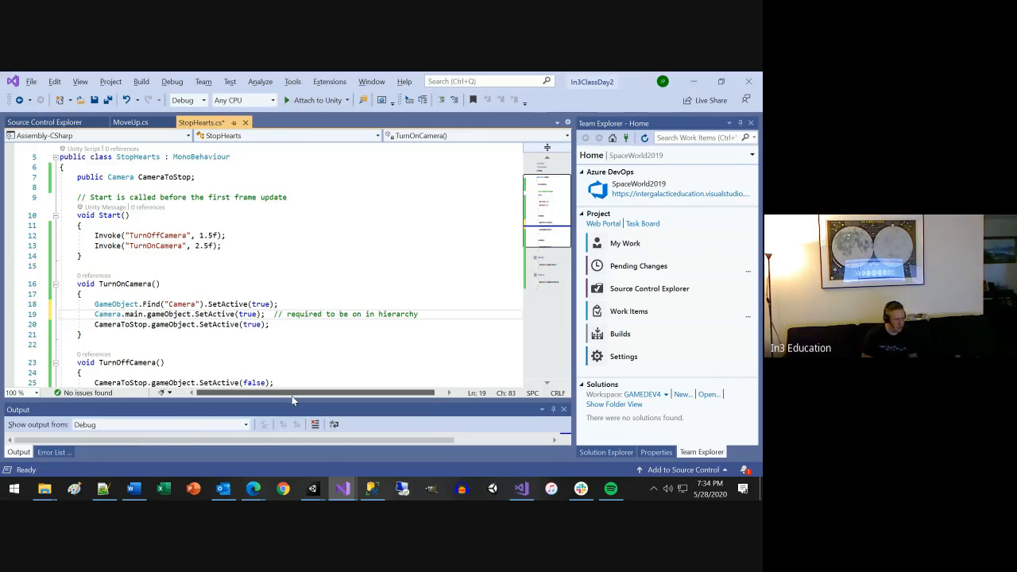
{"action": "key", "text": "ctrl+s"}
Examine the GameObject.Find("Camera") lookup and its SetActive call alongside the CameraToStop line in TurnOnCamera.
{"action": "left_click", "coordinate": [96, 303]}
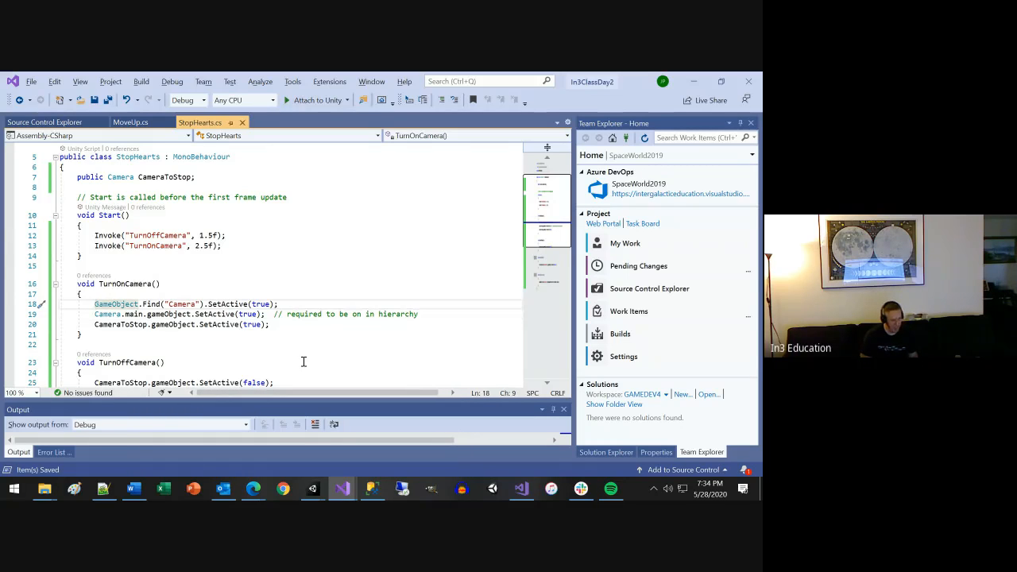
{"action": "left_click", "coordinate": [160, 326]}
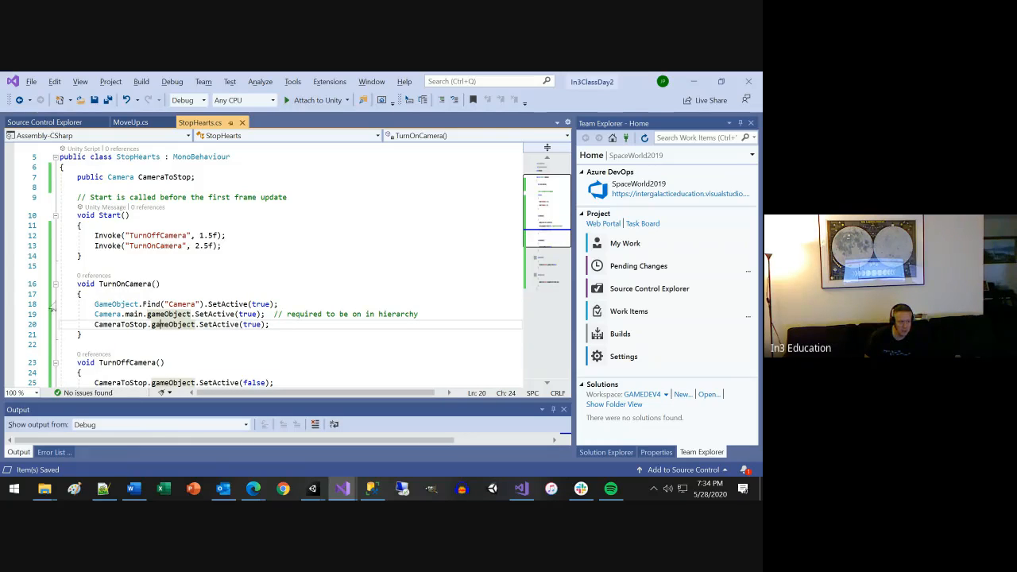
{"action": "left_click_drag", "start_coordinate": [94, 304], "coordinate": [204, 304]}
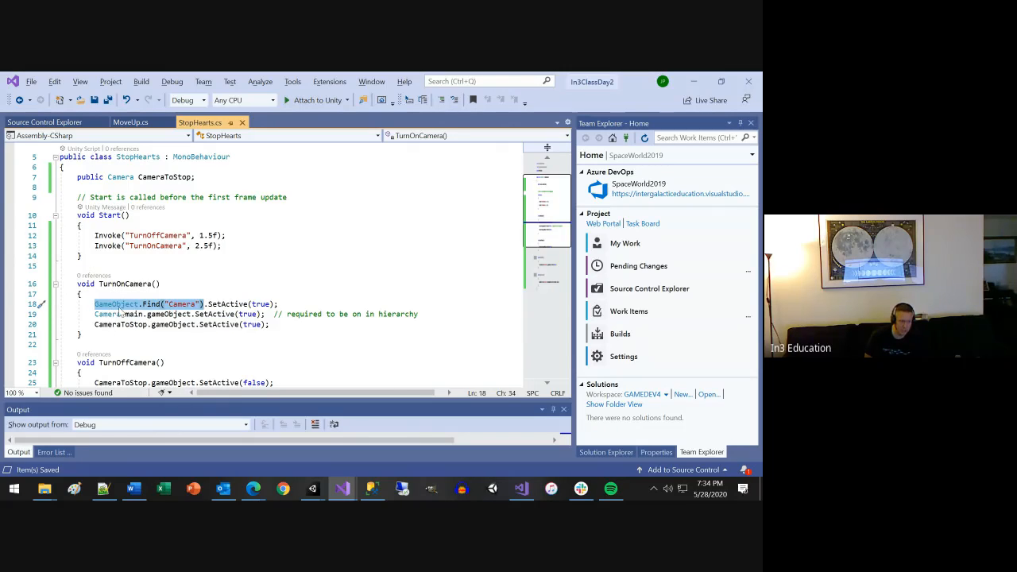
{"action": "left_click", "coordinate": [248, 303]}
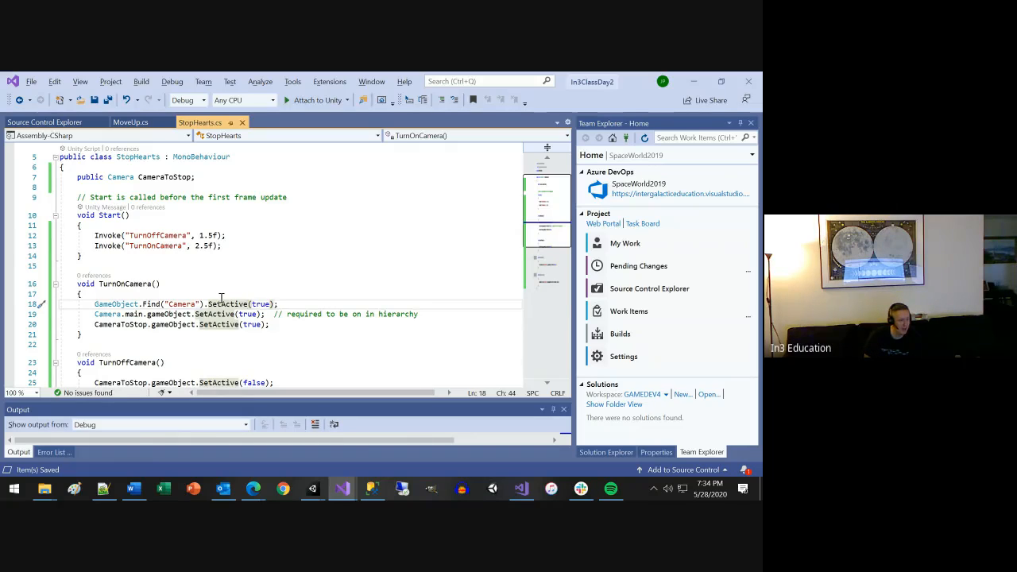
Switch to Chrome and search Google for "unity cube".
{"action": "left_click", "coordinate": [148, 304]}
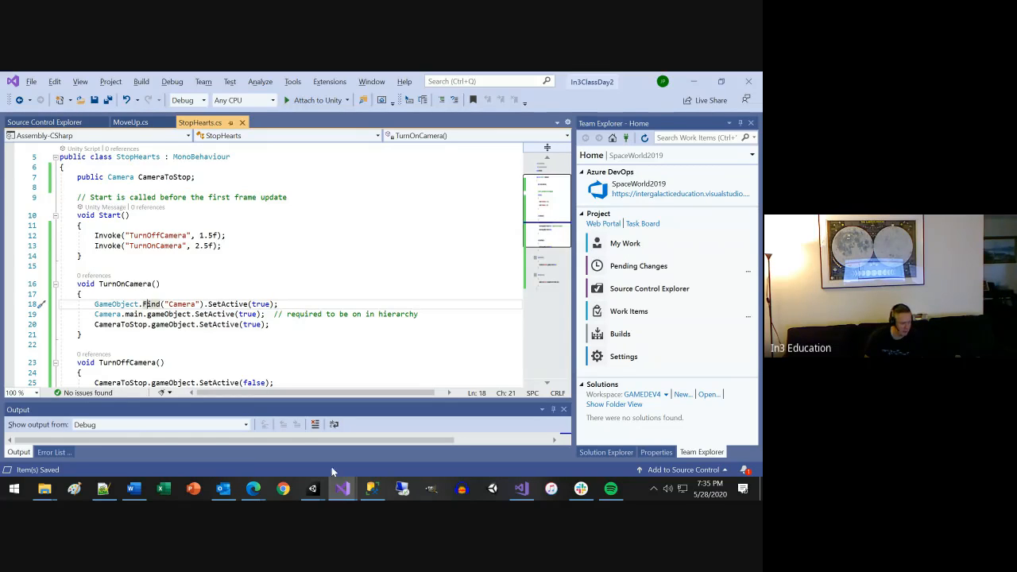
{"action": "left_click", "coordinate": [247, 491]}
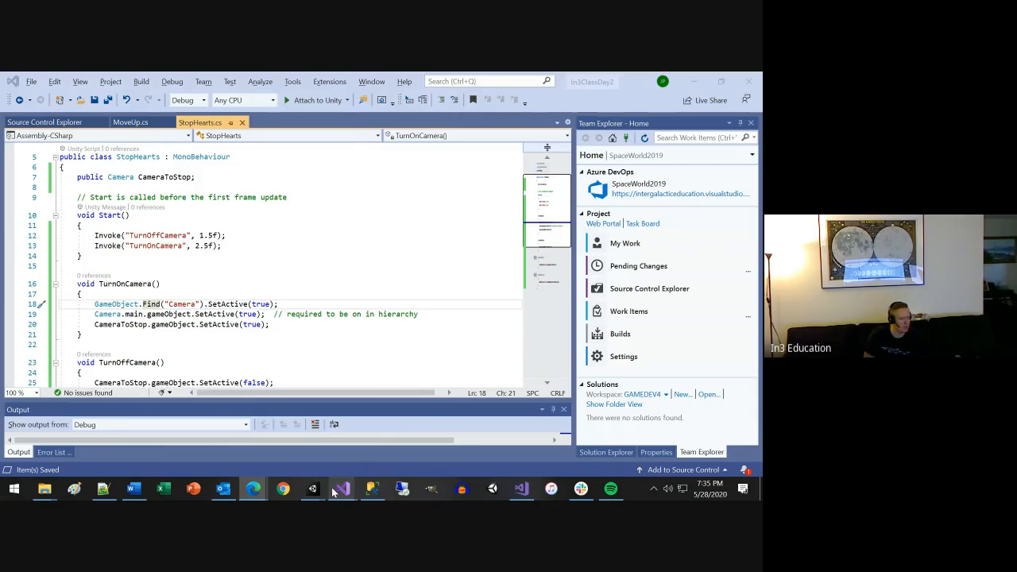
{"action": "left_click", "coordinate": [282, 490]}
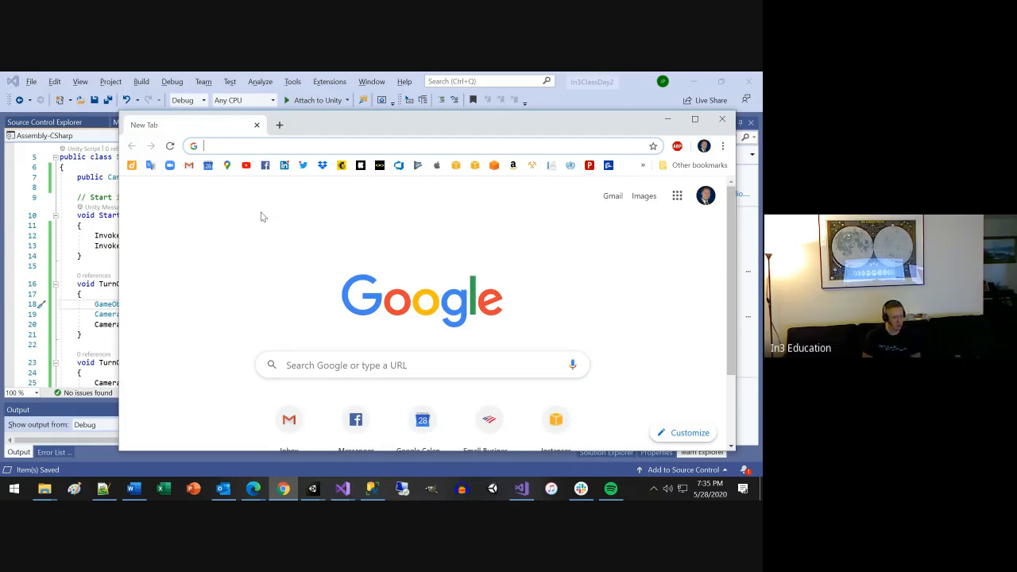
{"action": "type", "text": "unity"}
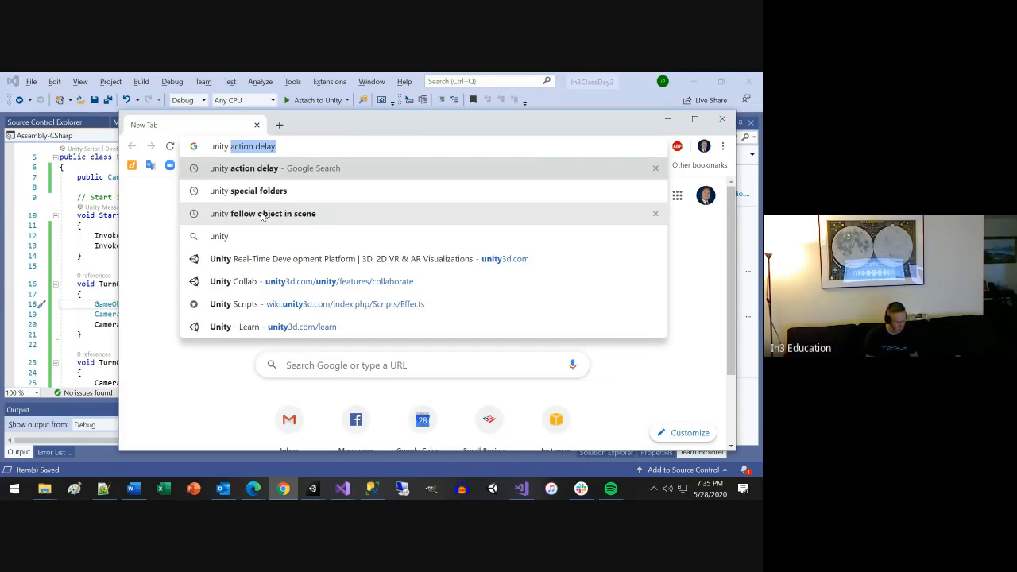
{"action": "type", "text": "cube"}
{"action": "key", "text": "BackSpace"}
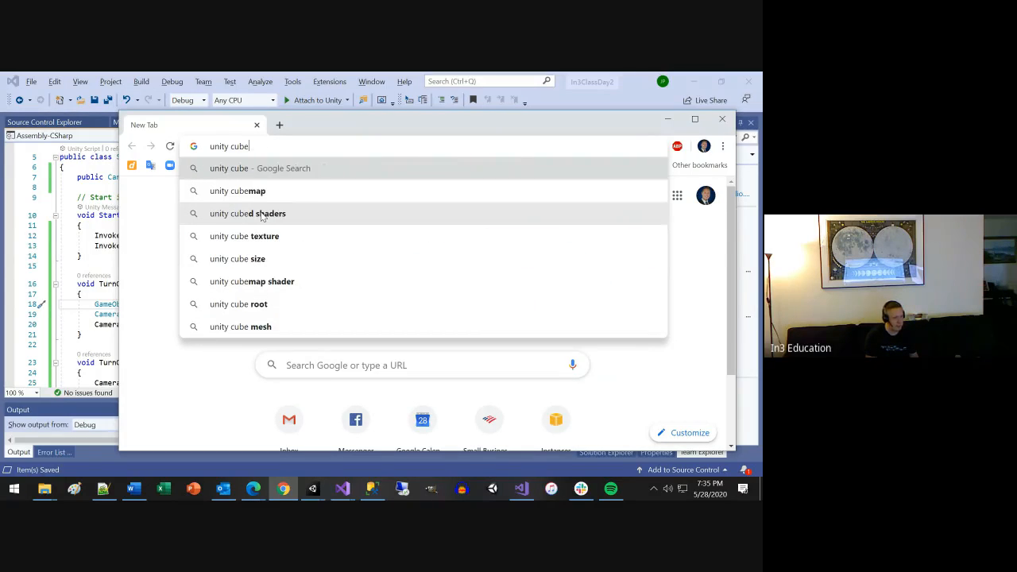
{"action": "key", "text": "Return"}
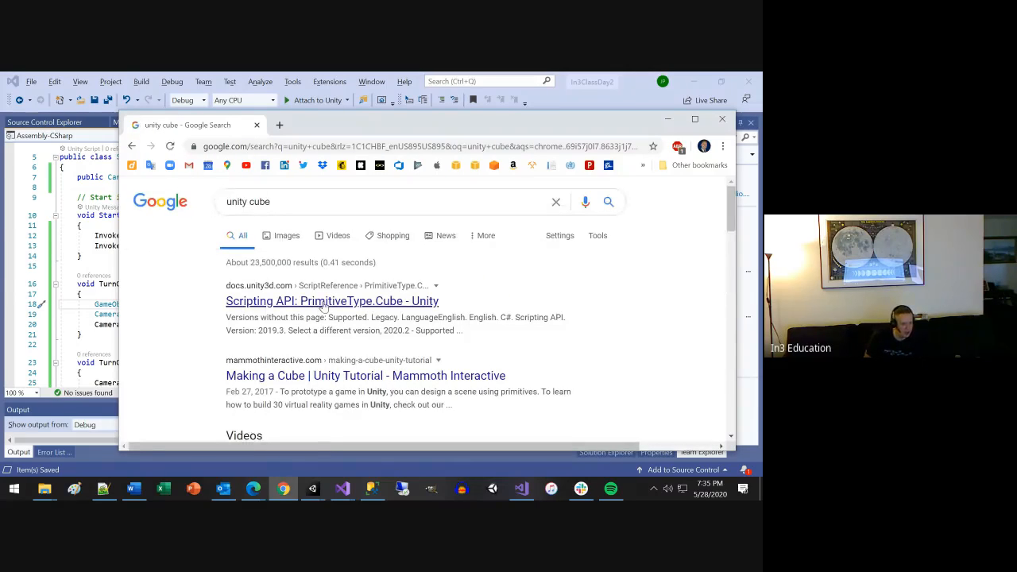
Open the PrimitiveType.Cube scripting reference in a maximized window and review its description and CreatePrimitive code example.
{"action": "left_click", "coordinate": [324, 301]}
{"action": "double_click", "coordinate": [430, 121]}
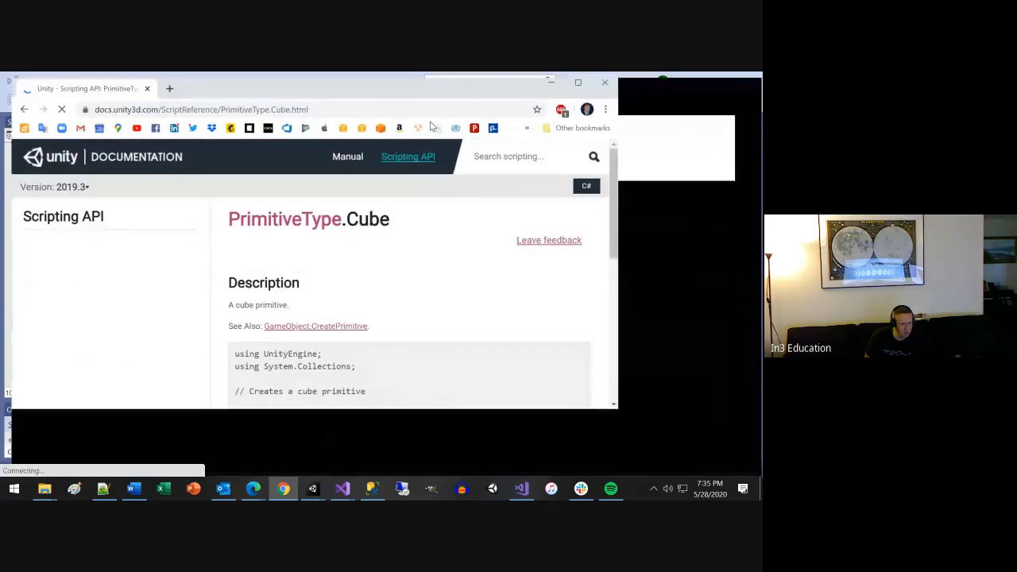
{"action": "scroll", "coordinate": [457, 298], "scroll_direction": "down", "scroll_amount": 2}
{"action": "scroll", "coordinate": [422, 295], "scroll_direction": "down", "scroll_amount": 3}
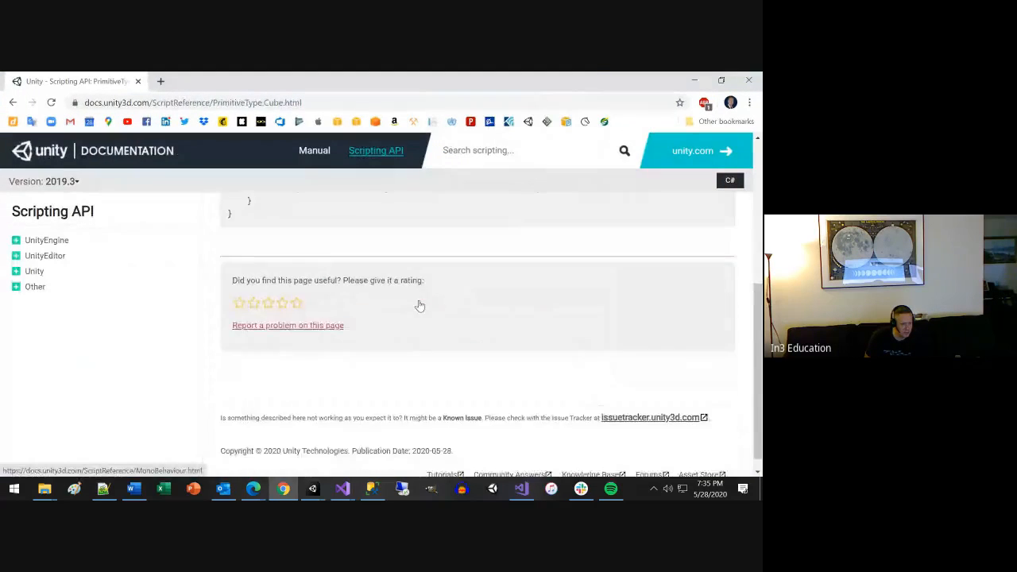
{"action": "scroll", "coordinate": [421, 305], "scroll_direction": "up", "scroll_amount": 3}
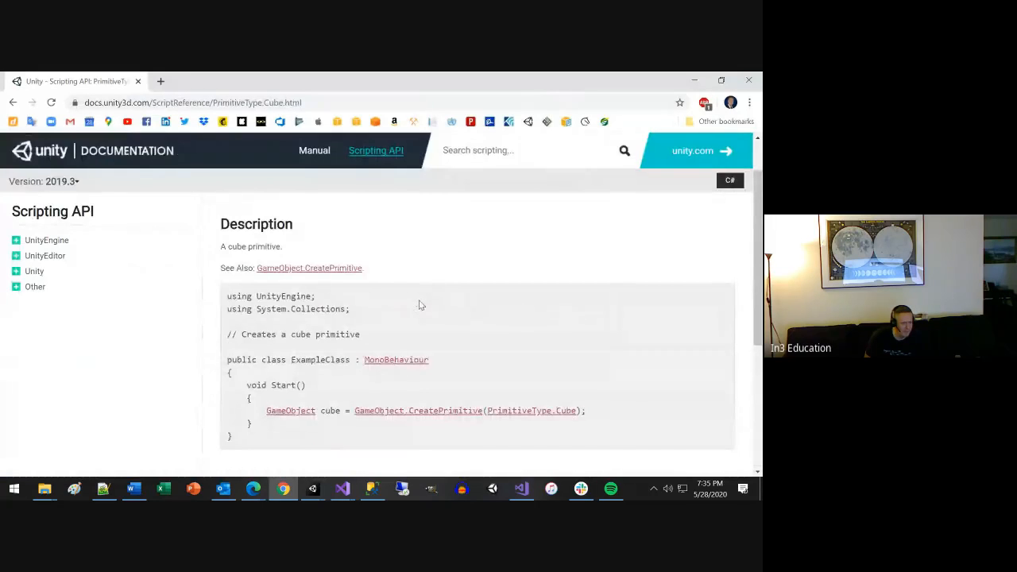
{"action": "scroll", "coordinate": [420, 305], "scroll_direction": "up", "scroll_amount": 1}
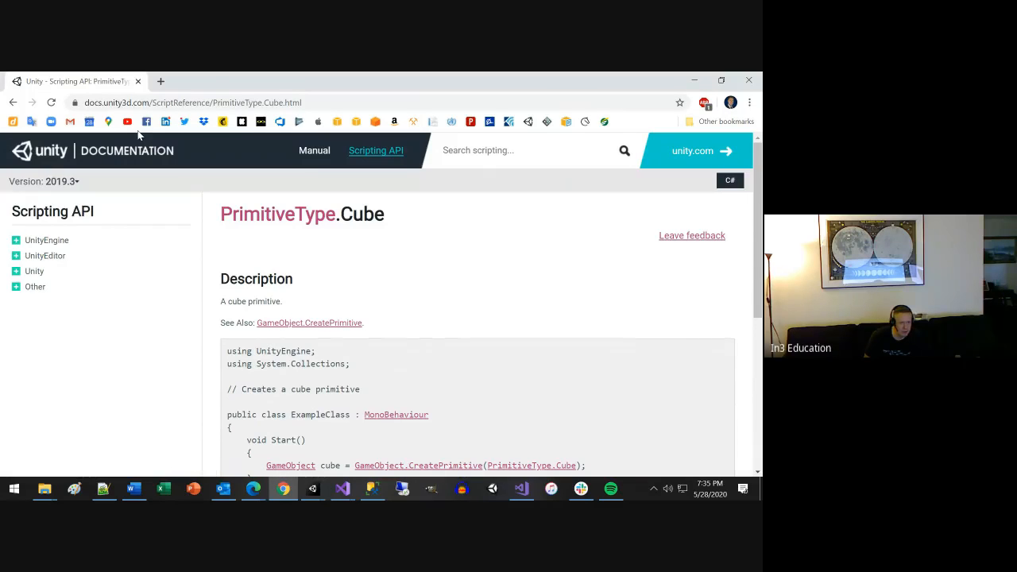
Return to the Google results and search for "unity collider" instead.
{"action": "left_click", "coordinate": [13, 102]}
{"action": "left_click", "coordinate": [286, 155]}
{"action": "key", "text": "BackSpace"}
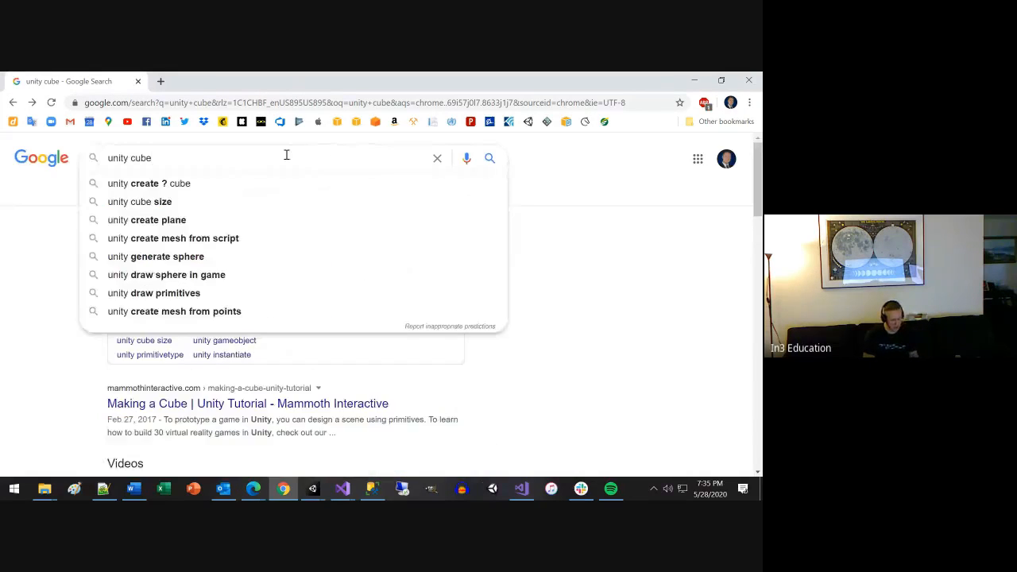
{"action": "key", "text": "BackSpace"}
{"action": "key", "text": "BackSpace"}
{"action": "key", "text": "BackSpace"}
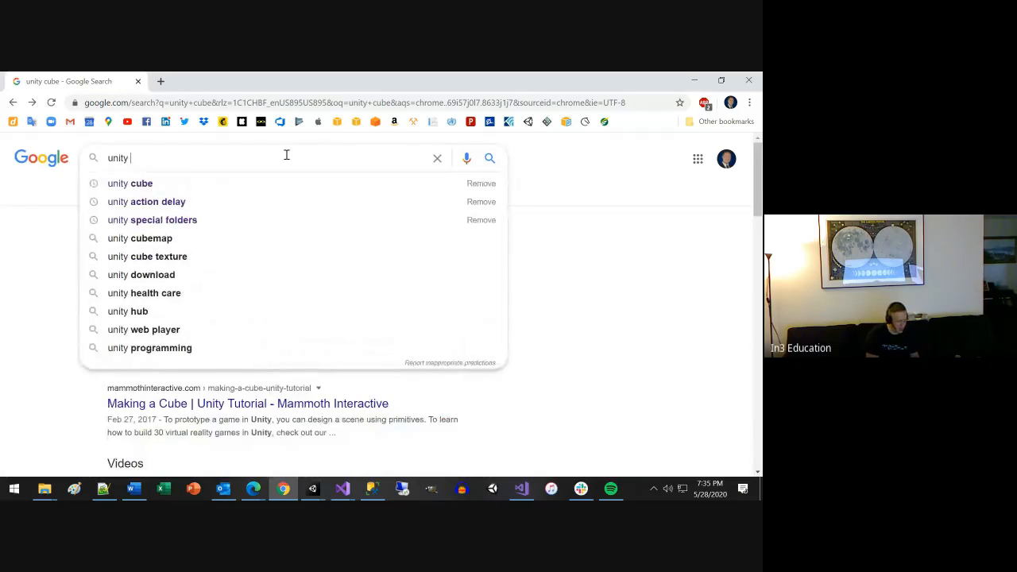
{"action": "type", "text": "collider"}
{"action": "key", "text": "Down"}
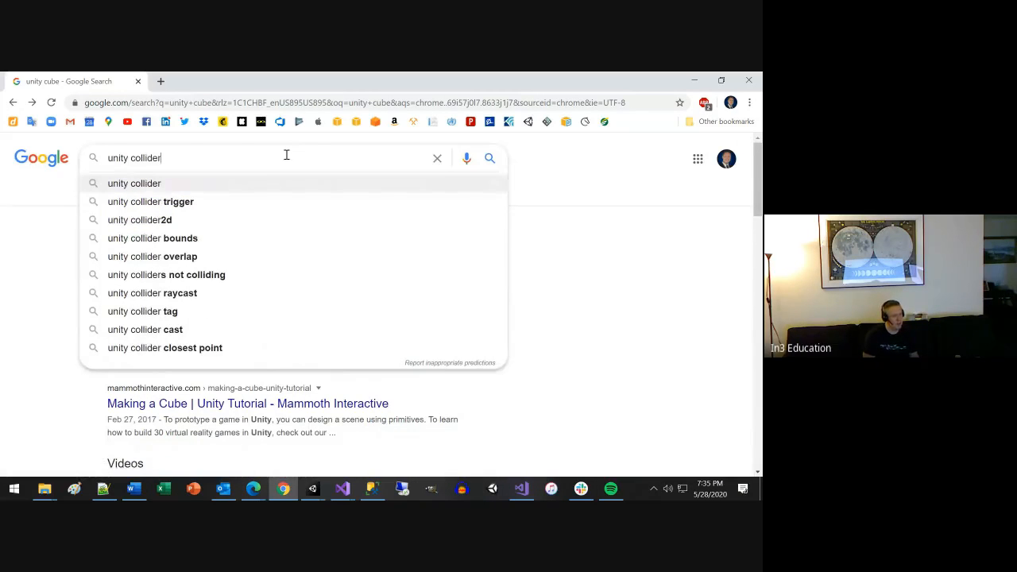
{"action": "key", "text": "Return"}
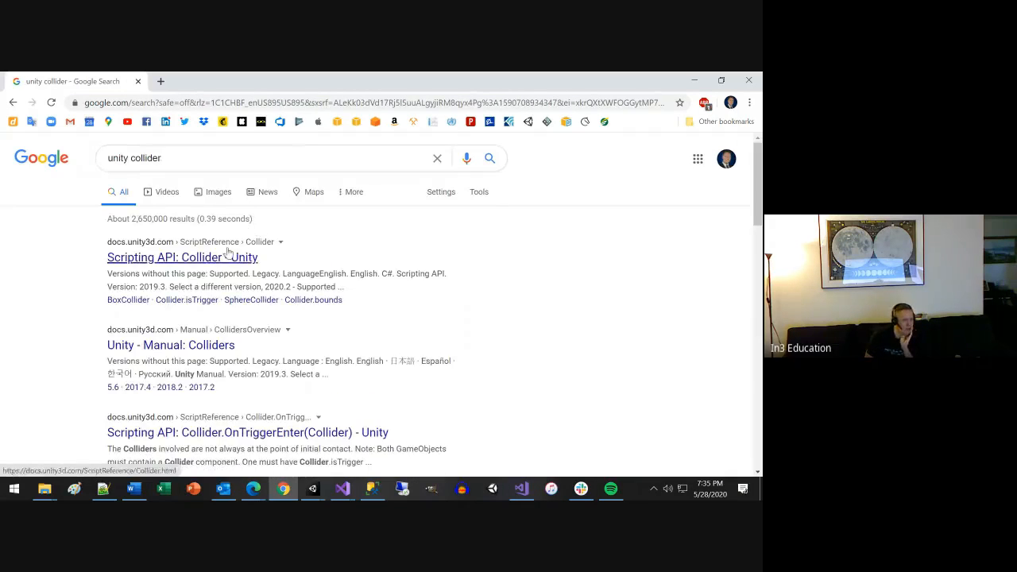
Open the Collider scripting reference and review its properties, public methods, messages and inherited members.
{"action": "left_click", "coordinate": [224, 258]}
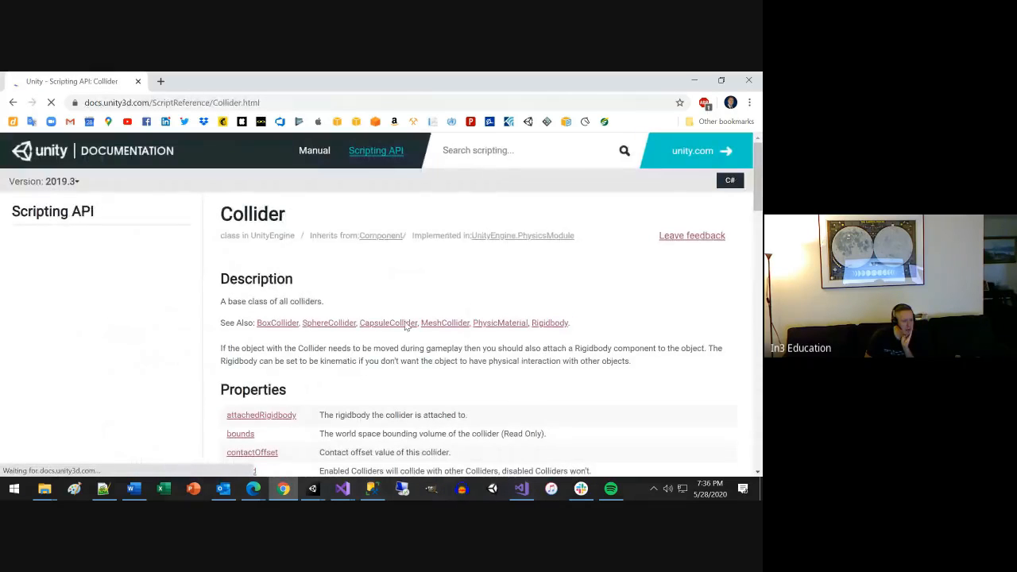
{"action": "scroll", "coordinate": [478, 348], "scroll_direction": "down", "scroll_amount": 3}
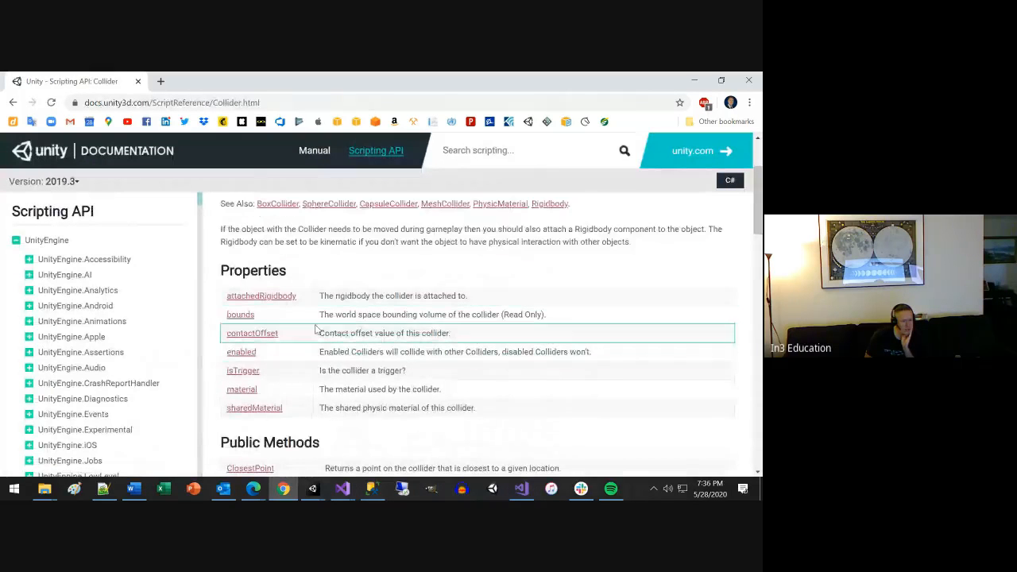
{"action": "scroll", "coordinate": [350, 330], "scroll_direction": "down", "scroll_amount": 3}
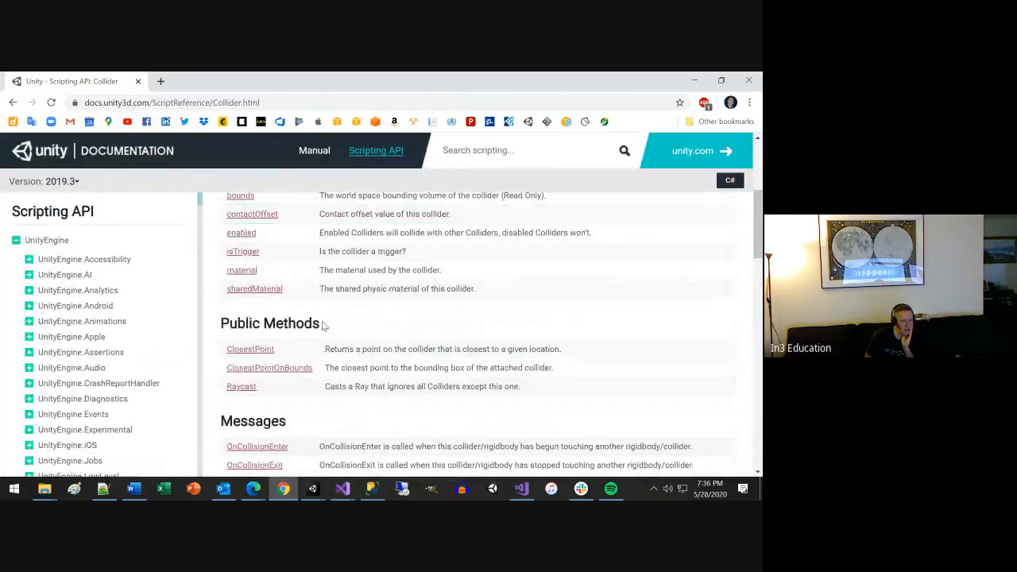
{"action": "scroll", "coordinate": [326, 334], "scroll_direction": "down", "scroll_amount": 1}
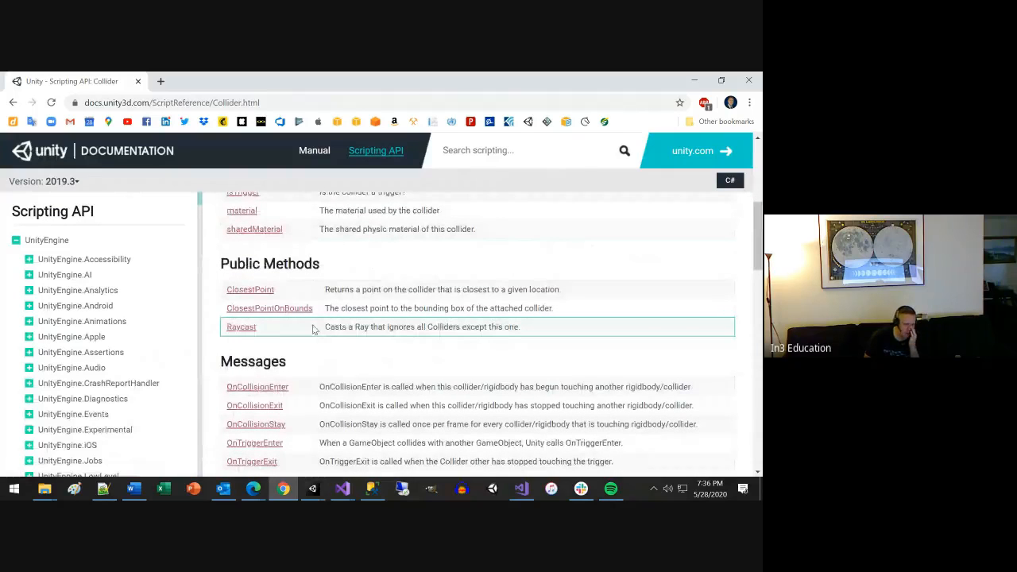
{"action": "scroll", "coordinate": [314, 326], "scroll_direction": "down", "scroll_amount": 4}
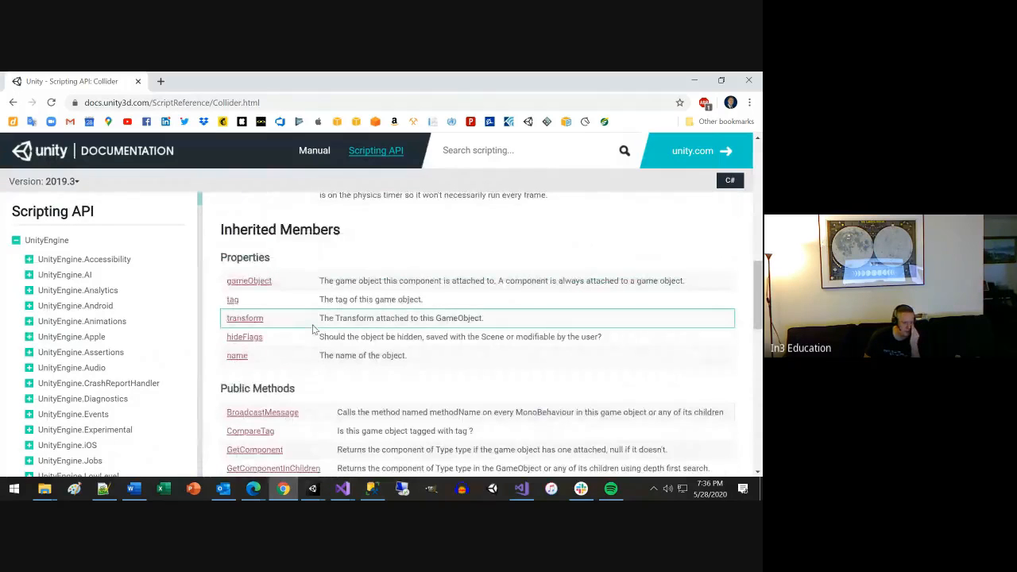
{"action": "scroll", "coordinate": [314, 326], "scroll_direction": "down", "scroll_amount": 3}
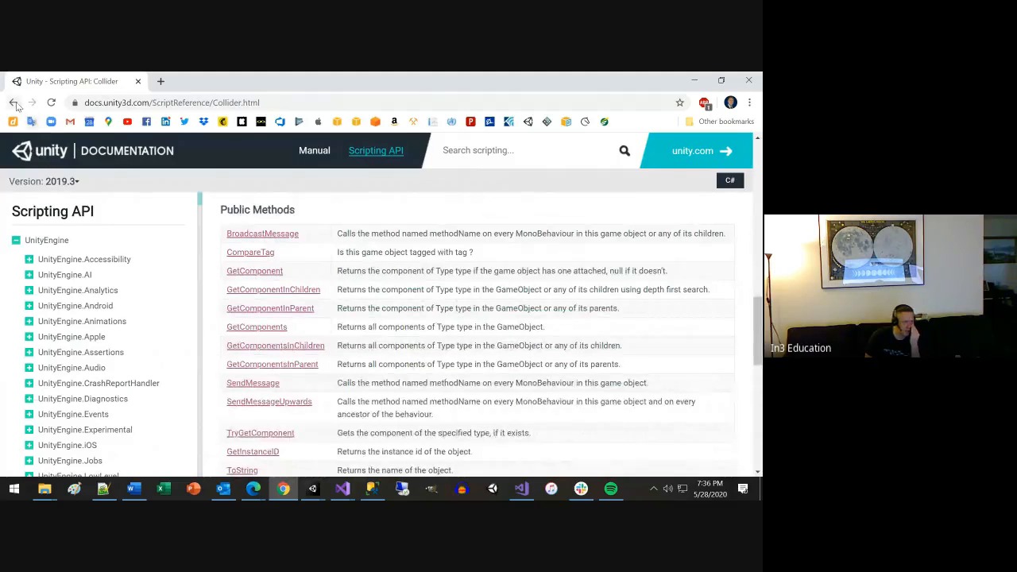
Go back to the Google results and change the search to "unity camera".
{"action": "left_click", "coordinate": [32, 121]}
{"action": "double_click", "coordinate": [153, 158]}
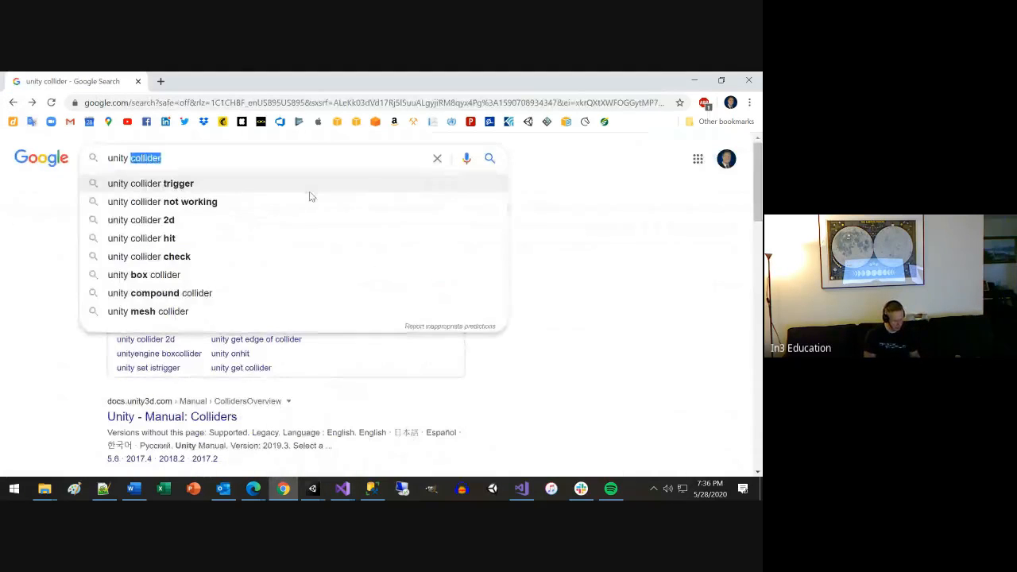
{"action": "type", "text": "camera"}
{"action": "key", "text": "Return"}
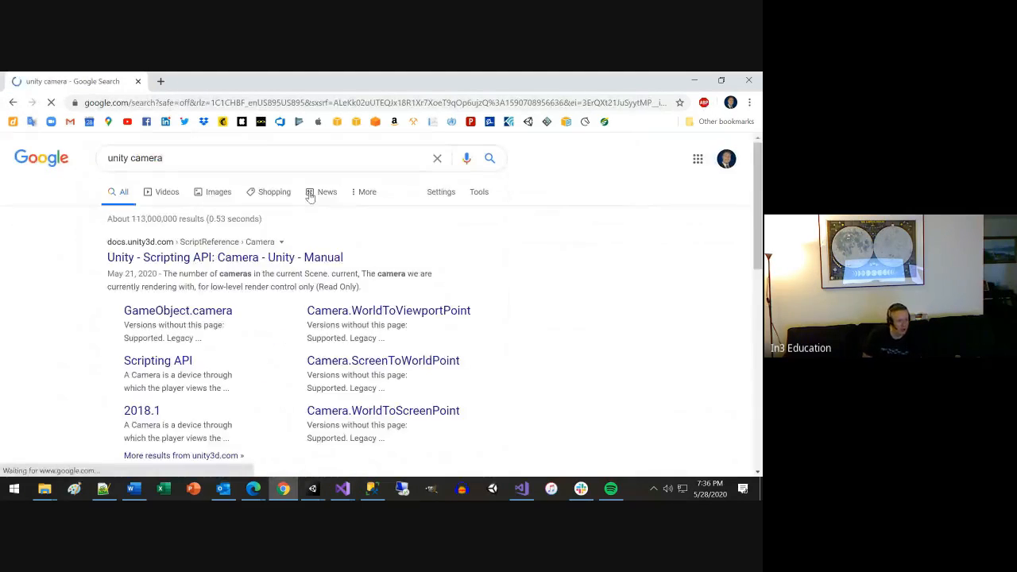
Open the Camera scripting reference and review its static properties, properties and public methods as far as Render.
{"action": "left_click", "coordinate": [249, 259]}
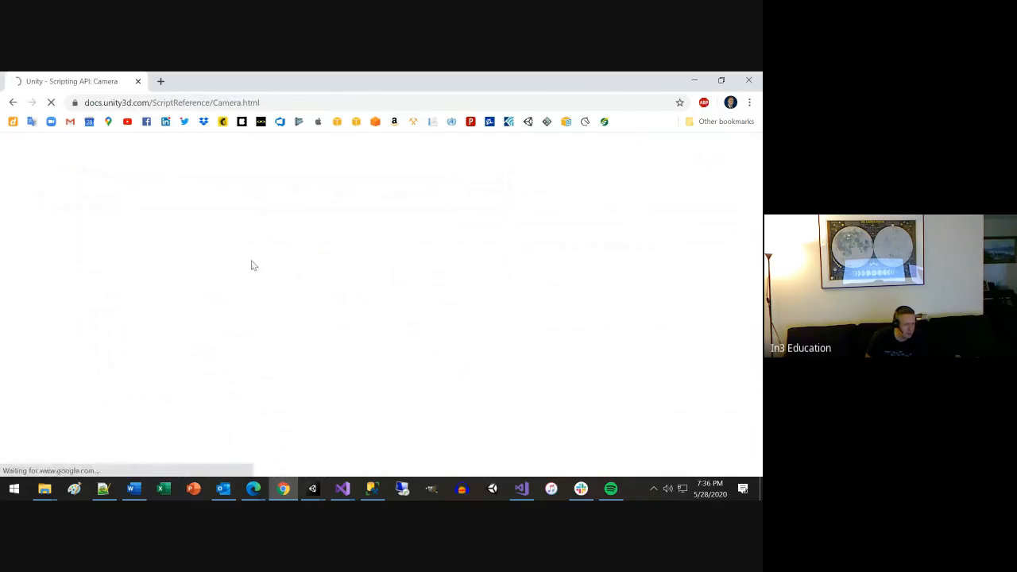
{"action": "scroll", "coordinate": [442, 322], "scroll_direction": "down", "scroll_amount": 4}
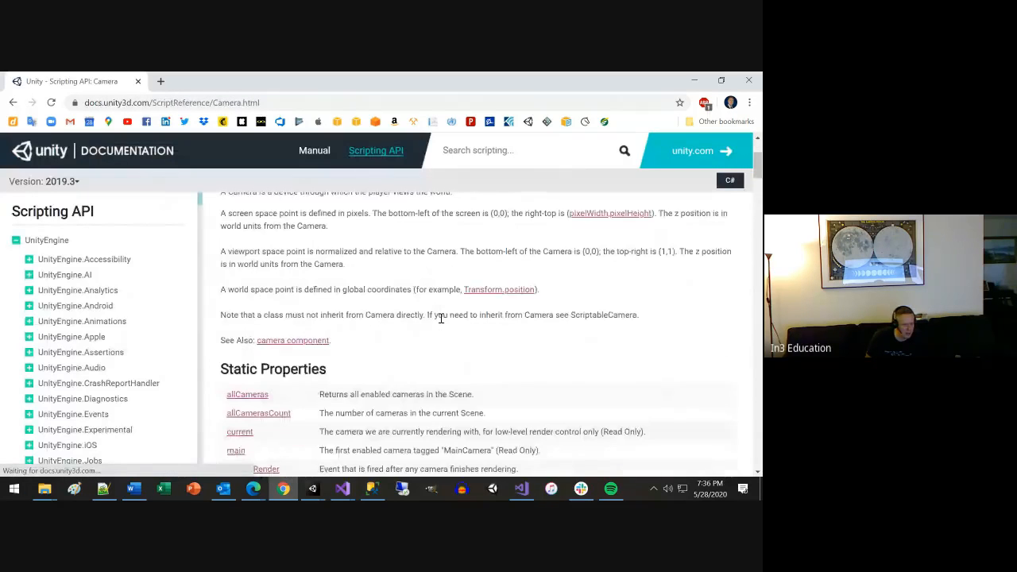
{"action": "scroll", "coordinate": [302, 302], "scroll_direction": "down", "scroll_amount": 6}
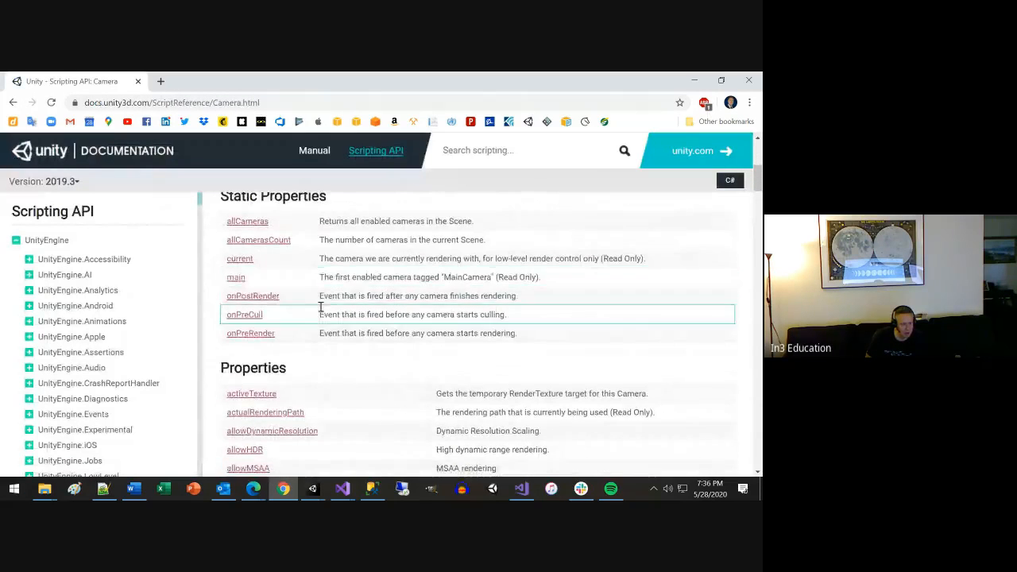
{"action": "scroll", "coordinate": [322, 312], "scroll_direction": "down", "scroll_amount": 15}
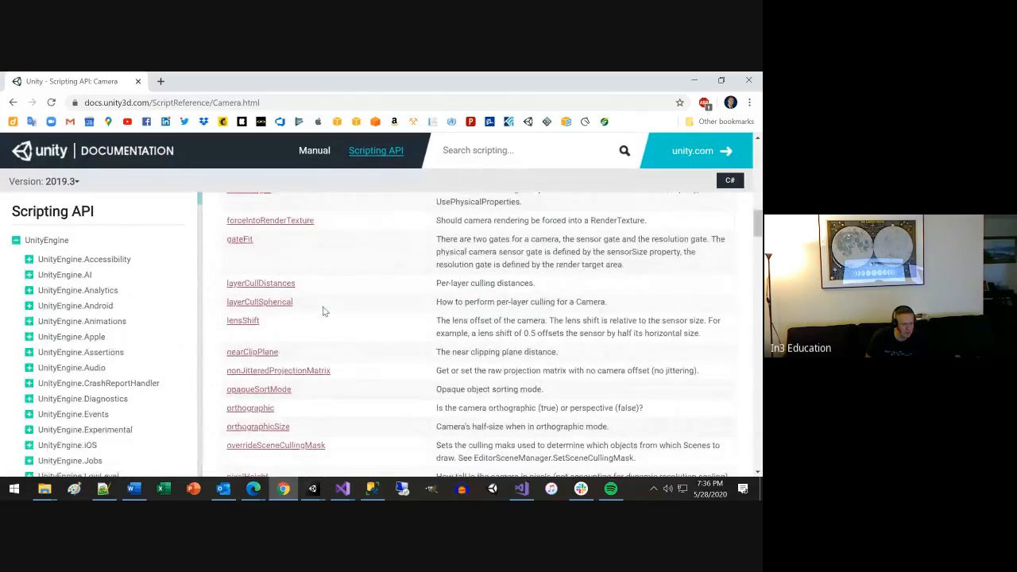
{"action": "scroll", "coordinate": [323, 312], "scroll_direction": "down", "scroll_amount": 5}
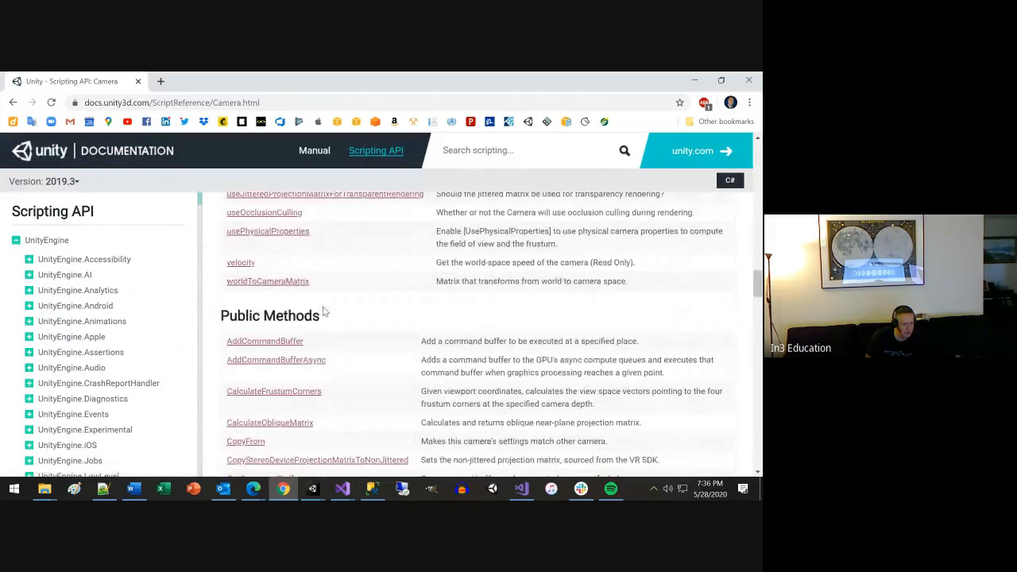
{"action": "scroll", "coordinate": [300, 371], "scroll_direction": "down", "scroll_amount": 2}
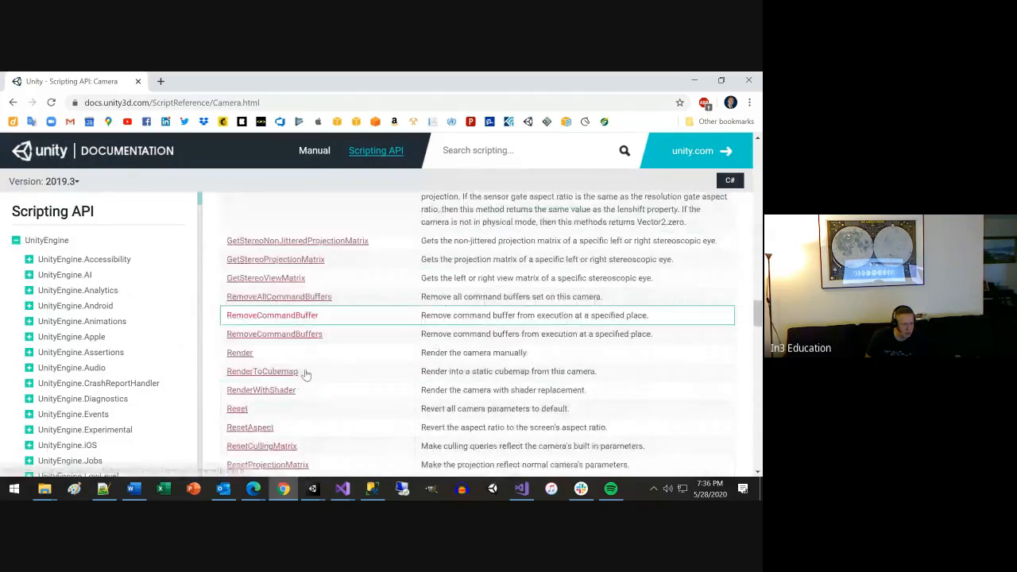
{"action": "scroll", "coordinate": [294, 363], "scroll_direction": "down", "scroll_amount": 1}
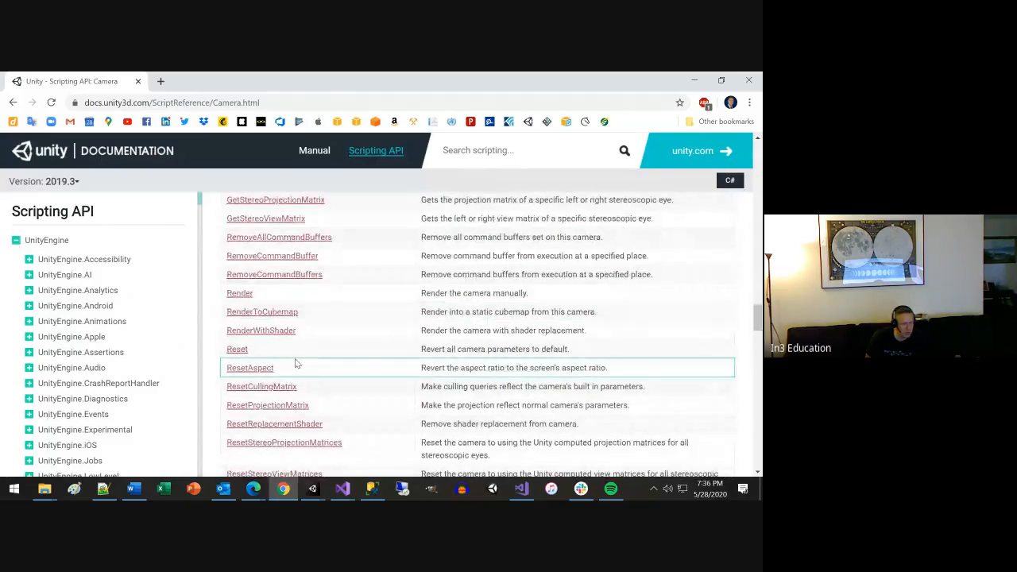
Open the Camera.Render reference, review its description and screenshot code example, and return to the Camera class's public methods.
{"action": "left_click", "coordinate": [241, 294]}
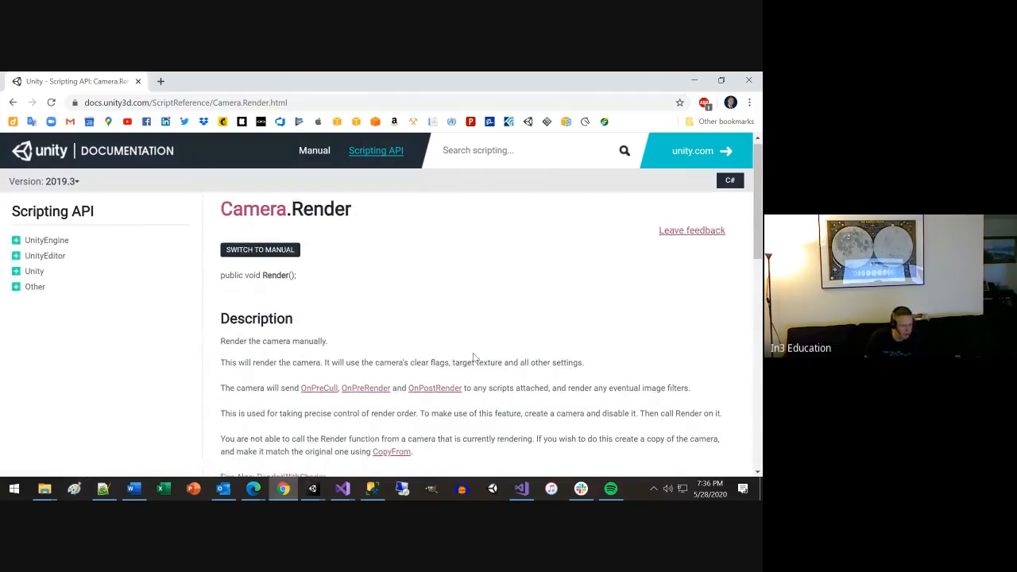
{"action": "scroll", "coordinate": [473, 352], "scroll_direction": "down", "scroll_amount": 3}
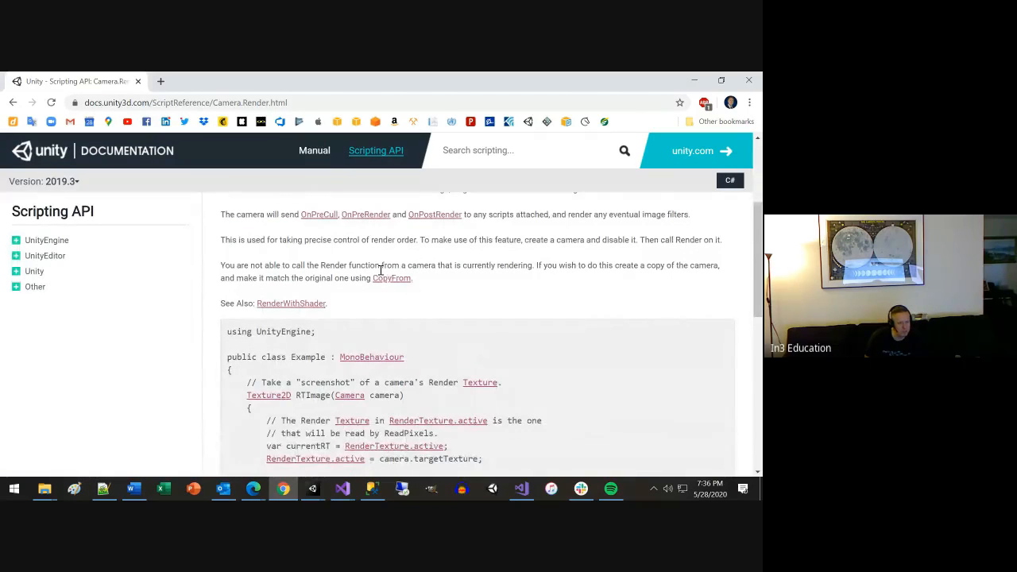
{"action": "scroll", "coordinate": [437, 300], "scroll_direction": "down", "scroll_amount": 1}
{"action": "scroll", "coordinate": [441, 305], "scroll_direction": "down", "scroll_amount": 5}
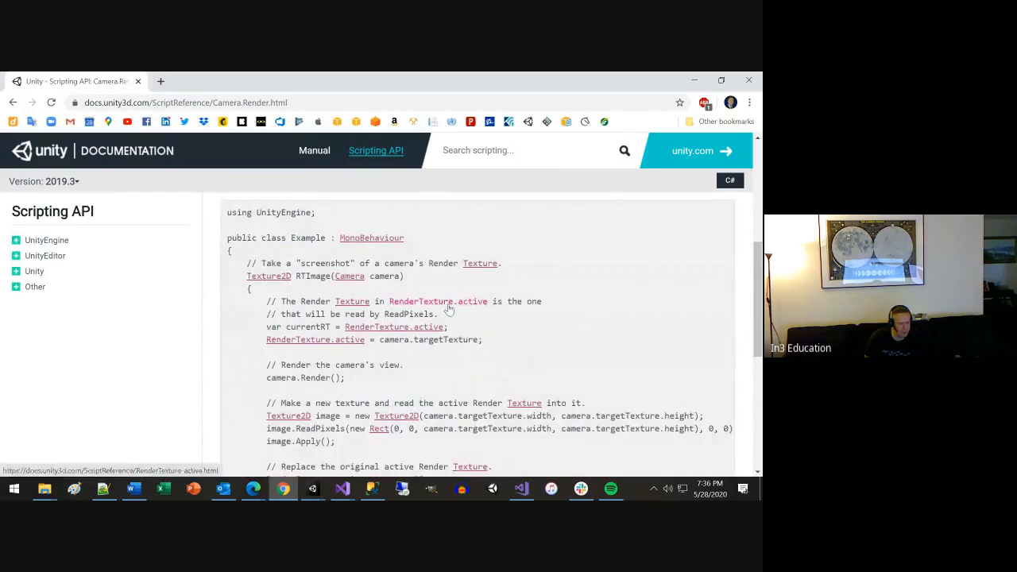
{"action": "scroll", "coordinate": [447, 309], "scroll_direction": "up", "scroll_amount": 2}
{"action": "scroll", "coordinate": [447, 309], "scroll_direction": "up", "scroll_amount": 10}
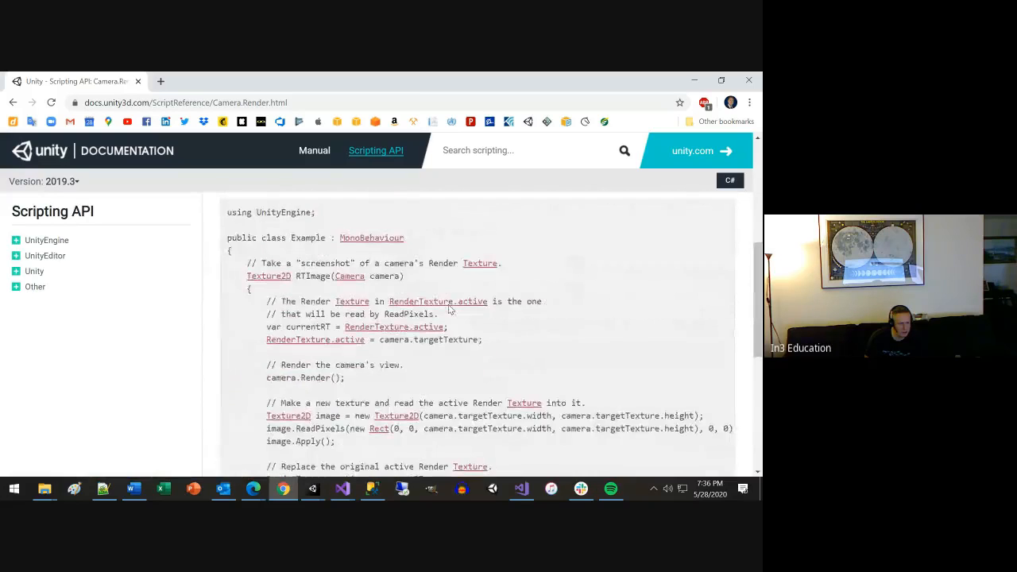
{"action": "left_click", "coordinate": [12, 102]}
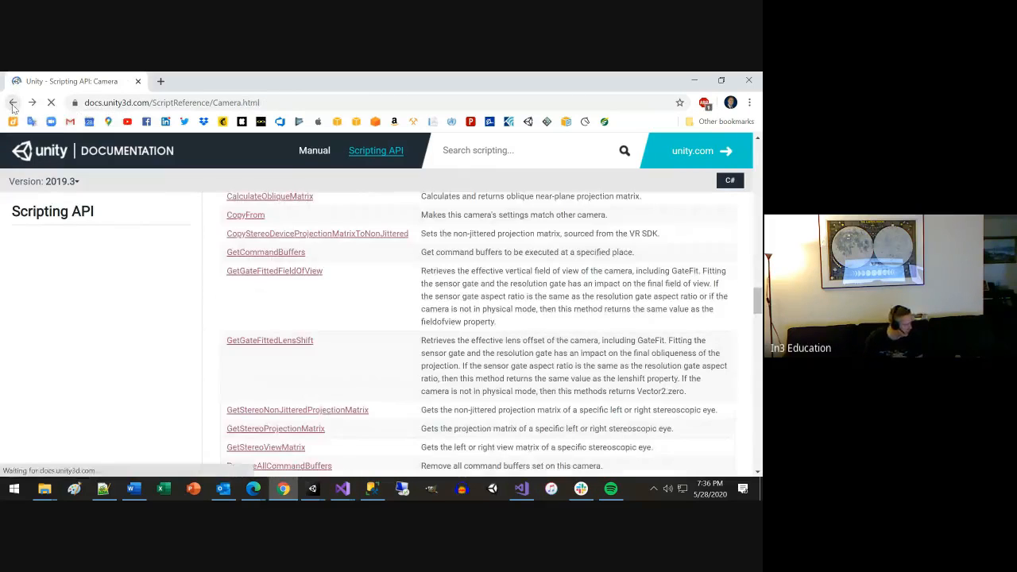
{"action": "scroll", "coordinate": [317, 209], "scroll_direction": "down", "scroll_amount": 3}
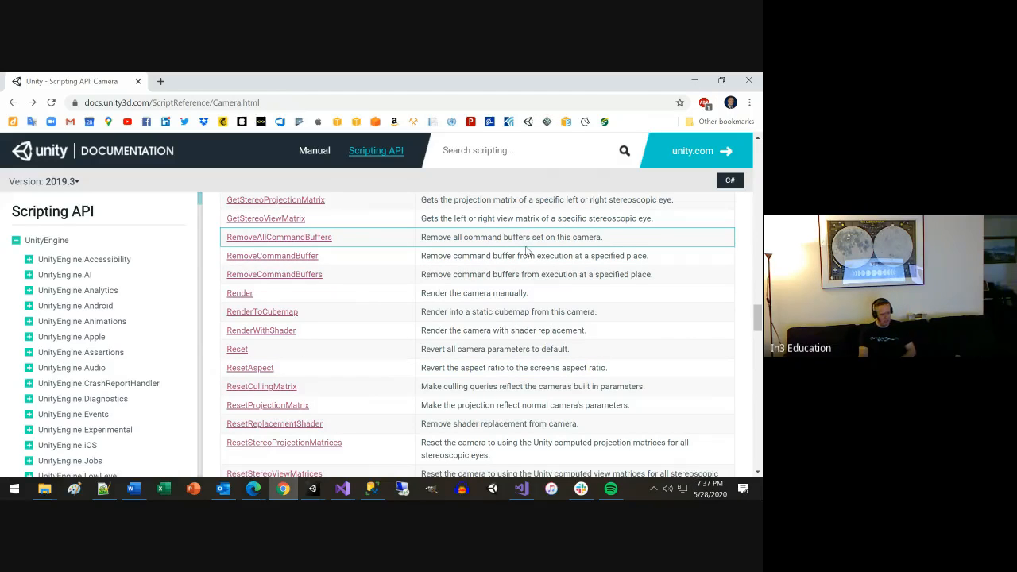
Review the rest of the Camera class reference: remaining public methods, static methods, messages, delegates, and inherited properties and public methods.
{"action": "scroll", "coordinate": [536, 301], "scroll_direction": "down", "scroll_amount": 3}
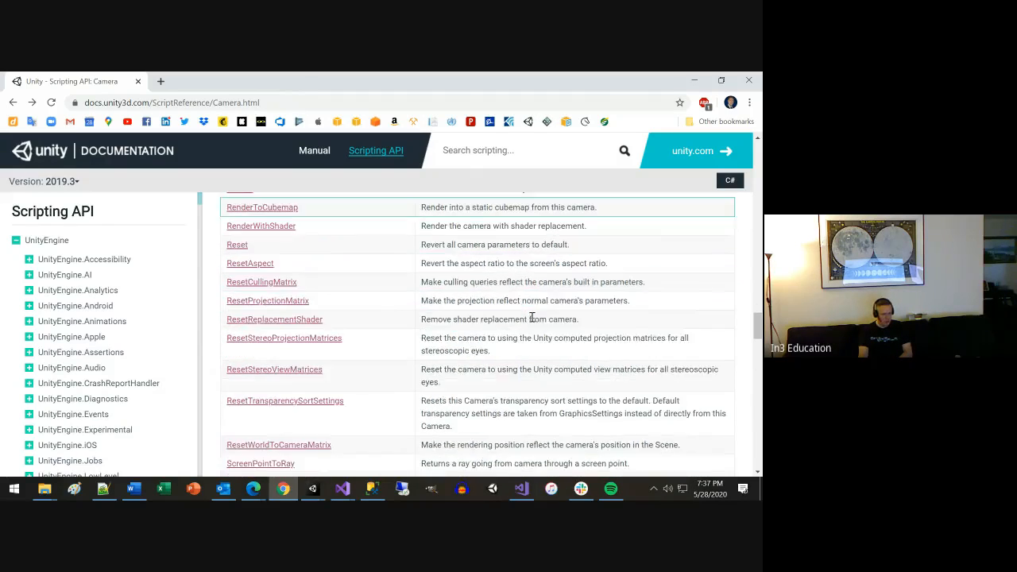
{"action": "scroll", "coordinate": [533, 316], "scroll_direction": "down", "scroll_amount": 3}
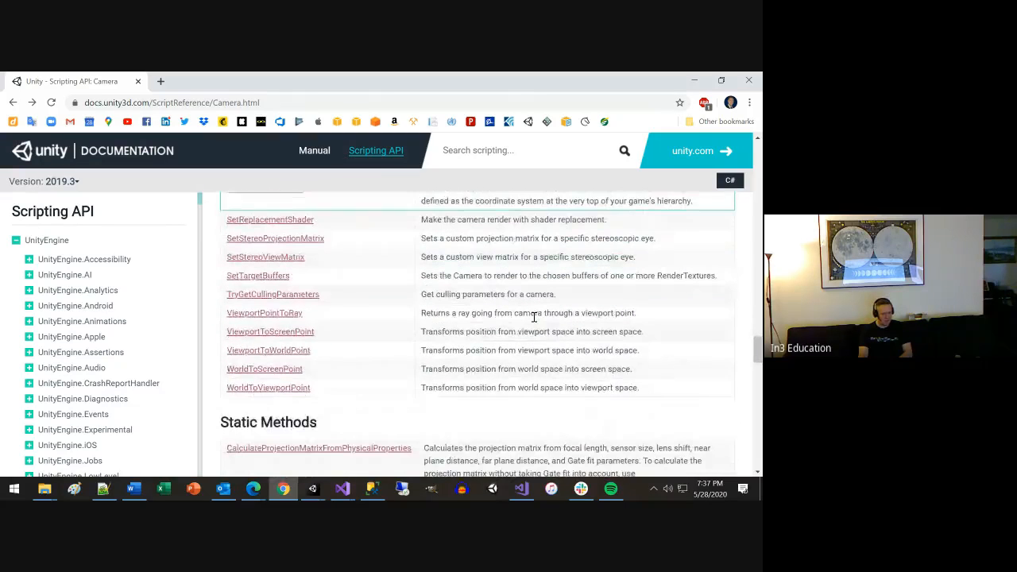
{"action": "scroll", "coordinate": [533, 316], "scroll_direction": "down", "scroll_amount": 3}
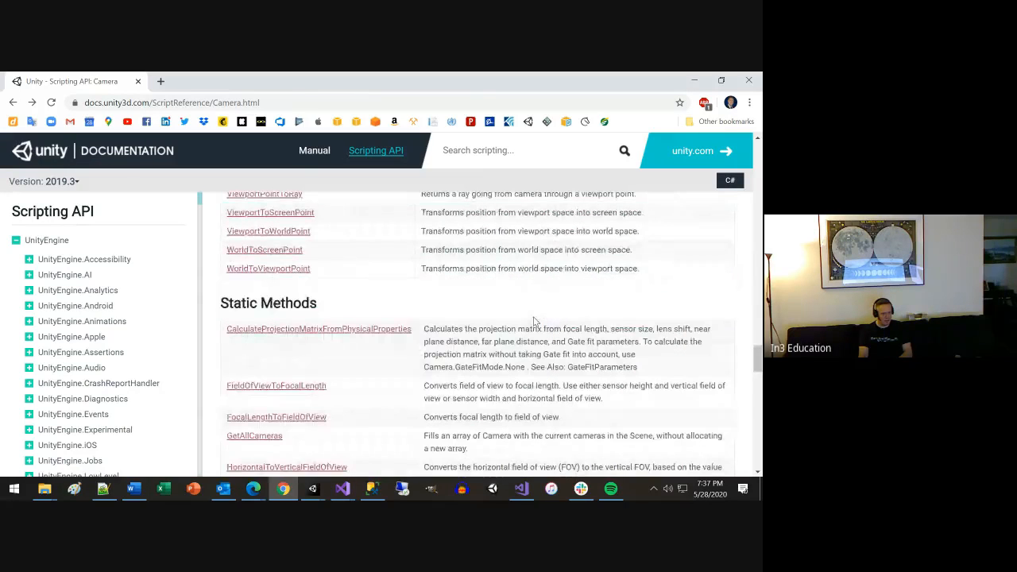
{"action": "scroll", "coordinate": [534, 316], "scroll_direction": "up", "scroll_amount": 3}
{"action": "scroll", "coordinate": [535, 316], "scroll_direction": "down", "scroll_amount": 2}
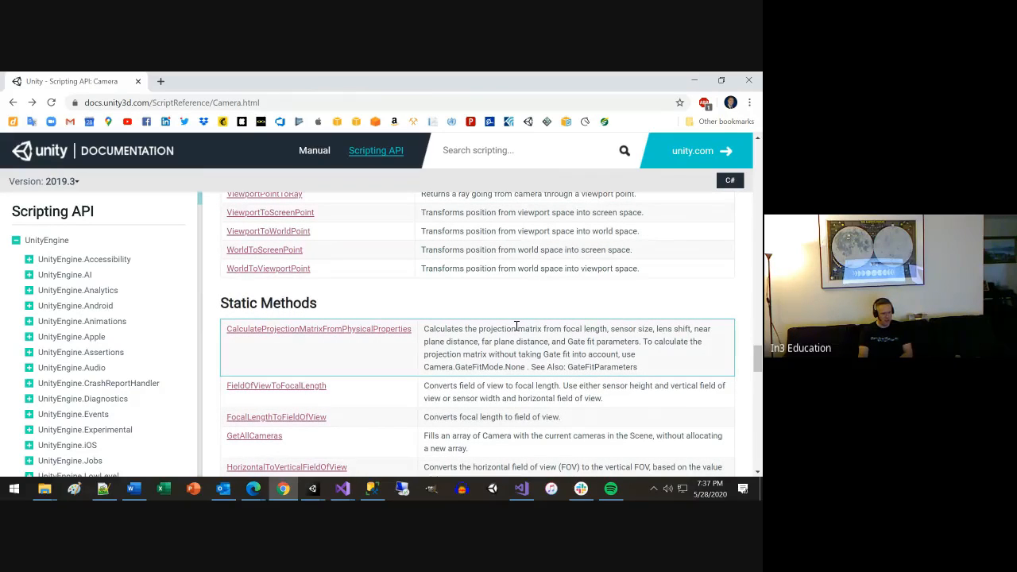
{"action": "scroll", "coordinate": [516, 328], "scroll_direction": "down", "scroll_amount": 2}
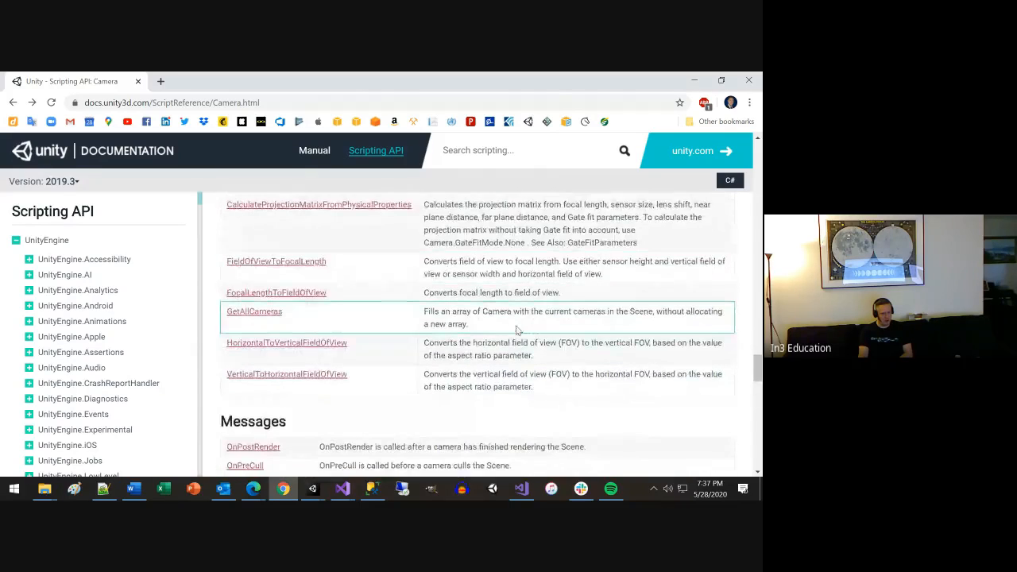
{"action": "scroll", "coordinate": [517, 329], "scroll_direction": "down", "scroll_amount": 3}
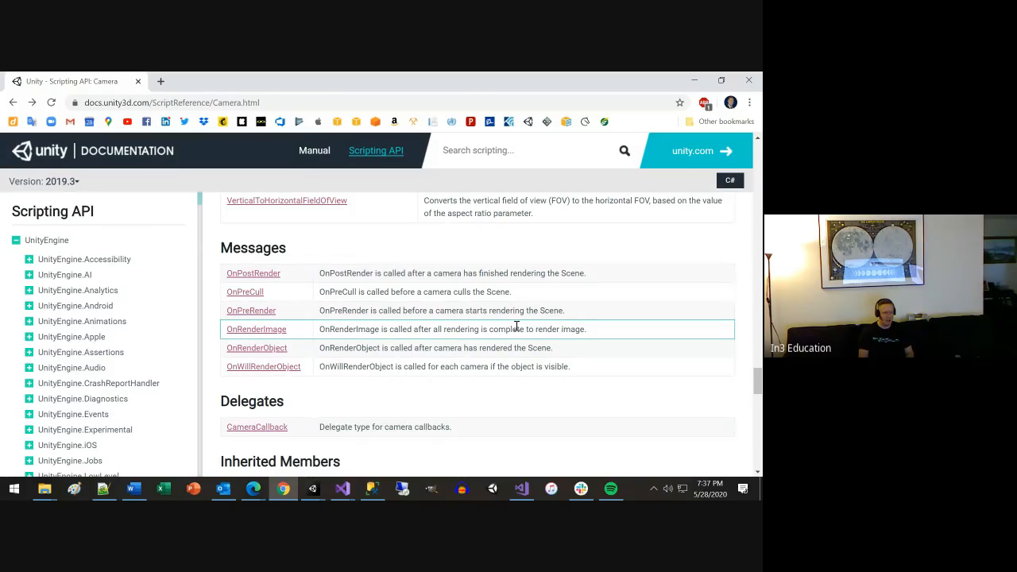
{"action": "scroll", "coordinate": [545, 339], "scroll_direction": "down", "scroll_amount": 2}
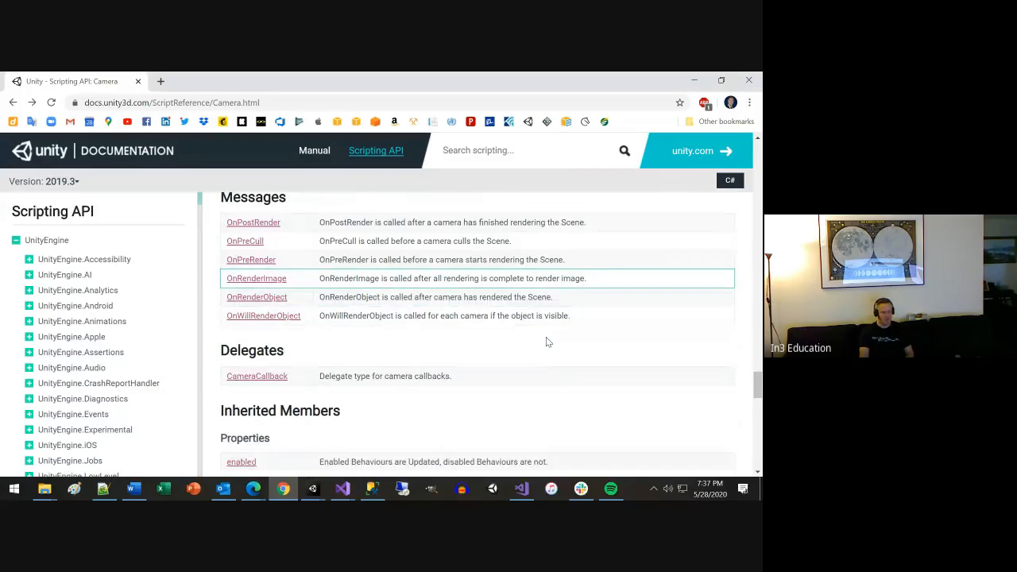
{"action": "scroll", "coordinate": [546, 338], "scroll_direction": "down", "scroll_amount": 1}
{"action": "scroll", "coordinate": [546, 338], "scroll_direction": "down", "scroll_amount": 1}
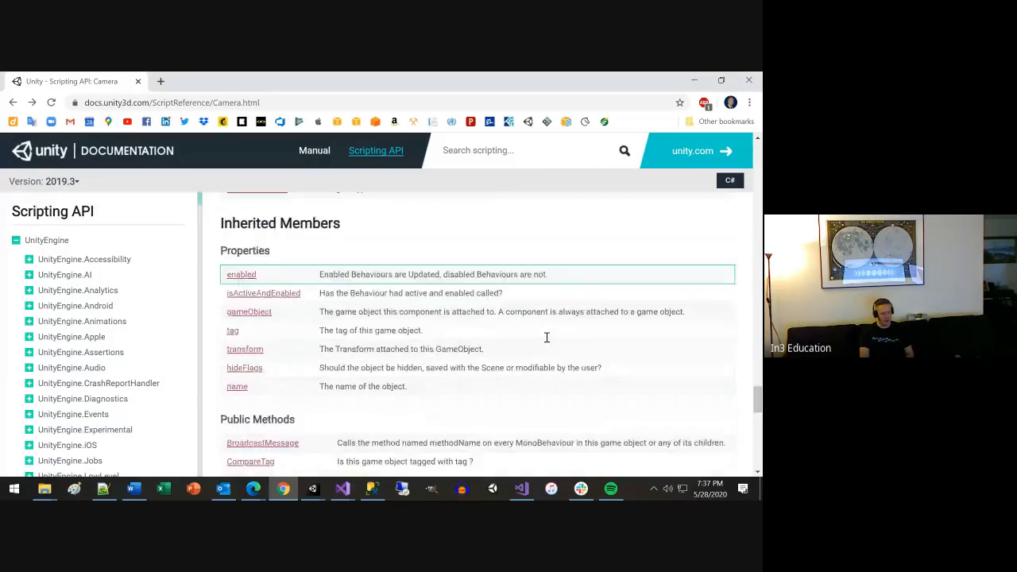
{"action": "scroll", "coordinate": [545, 341], "scroll_direction": "down", "scroll_amount": 3}
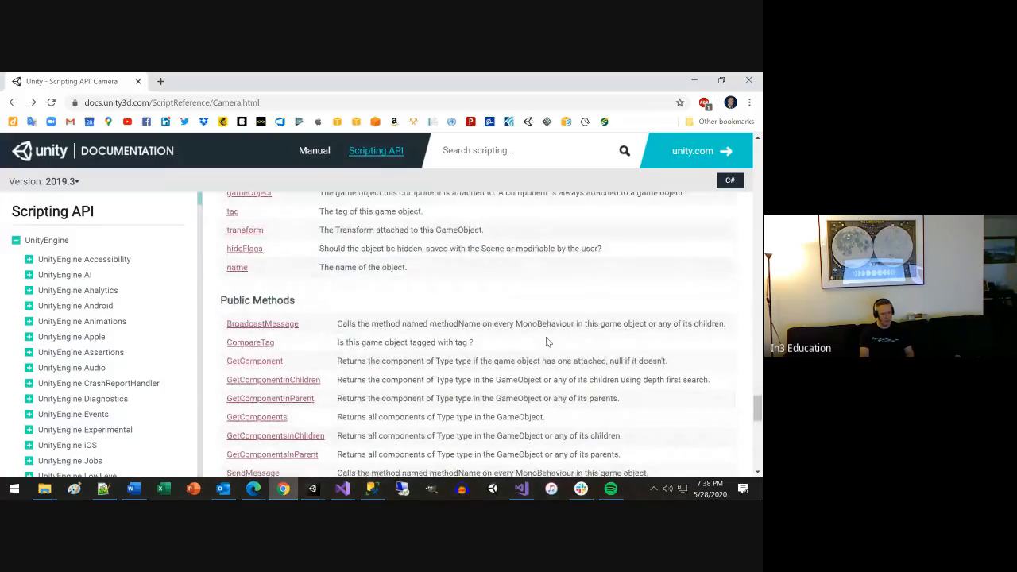
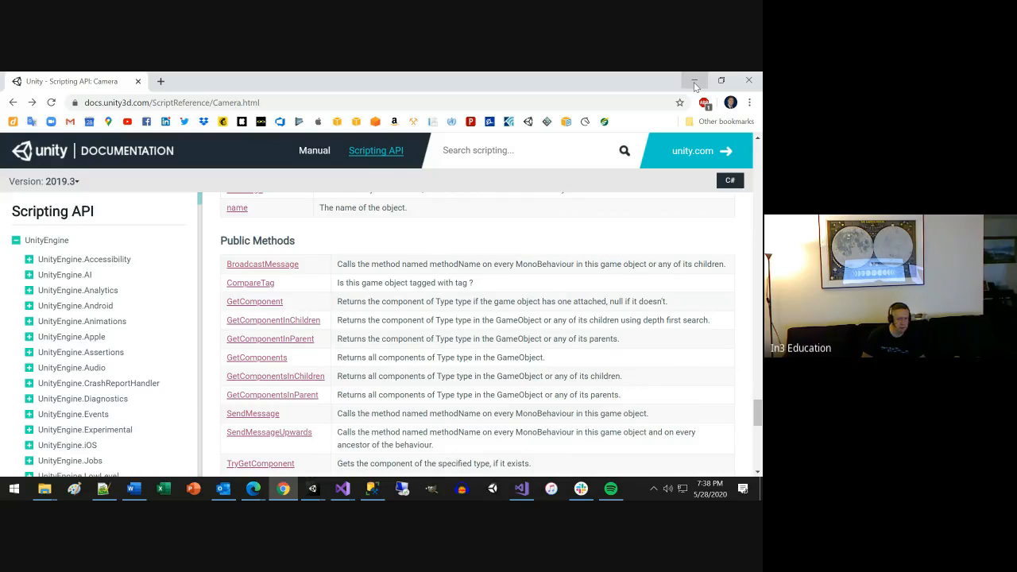
Switch from the browser to Visual Studio and review the camera, cube and particle methods in StopHearts.cs.
{"action": "left_click", "coordinate": [694, 82]}
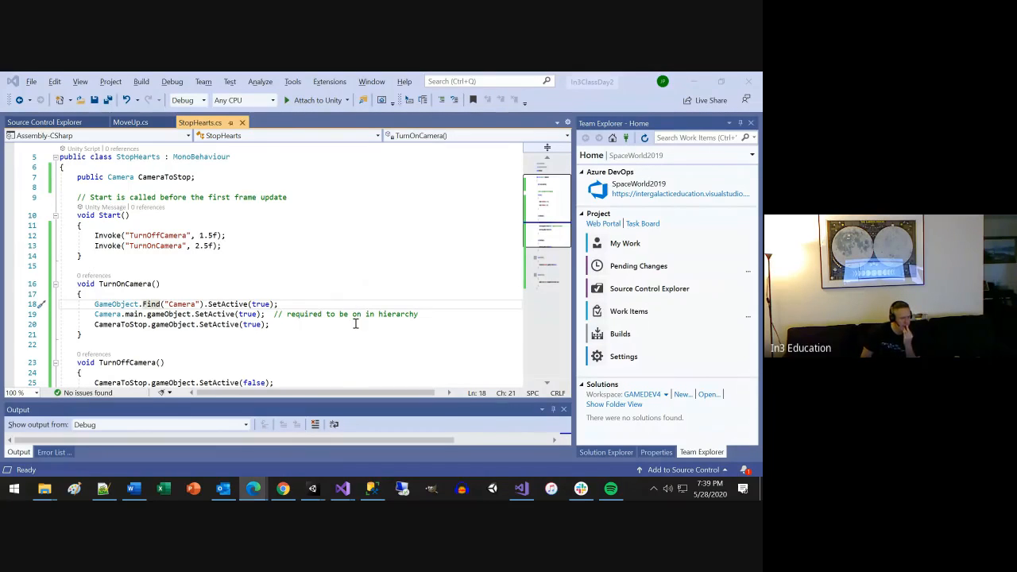
{"action": "scroll", "coordinate": [356, 323], "scroll_direction": "down", "scroll_amount": 3}
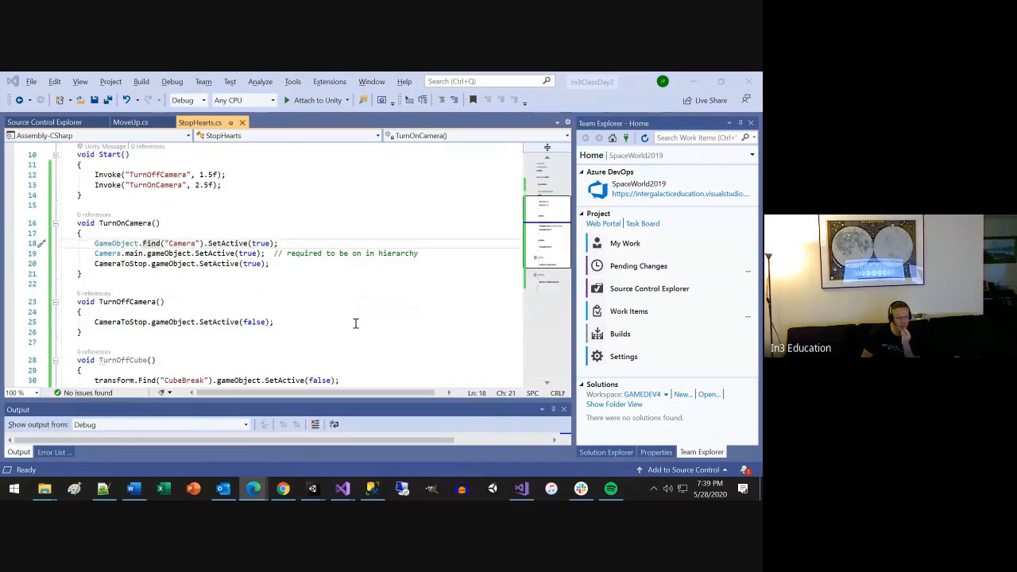
{"action": "scroll", "coordinate": [356, 324], "scroll_direction": "down", "scroll_amount": 1}
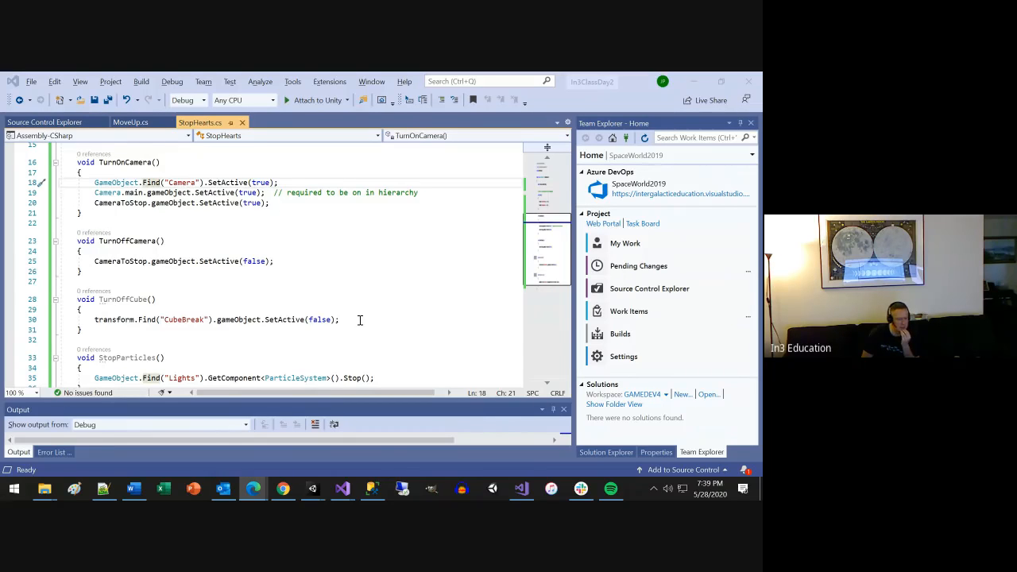
{"action": "scroll", "coordinate": [360, 319], "scroll_direction": "down", "scroll_amount": 3}
{"action": "scroll", "coordinate": [360, 319], "scroll_direction": "up", "scroll_amount": 5}
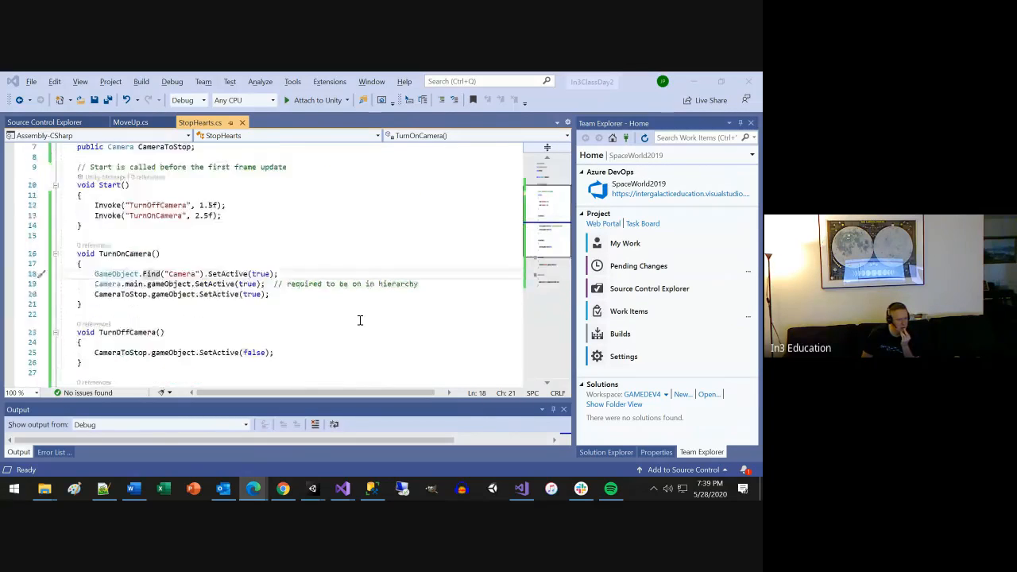
{"action": "scroll", "coordinate": [359, 319], "scroll_direction": "up", "scroll_amount": 2}
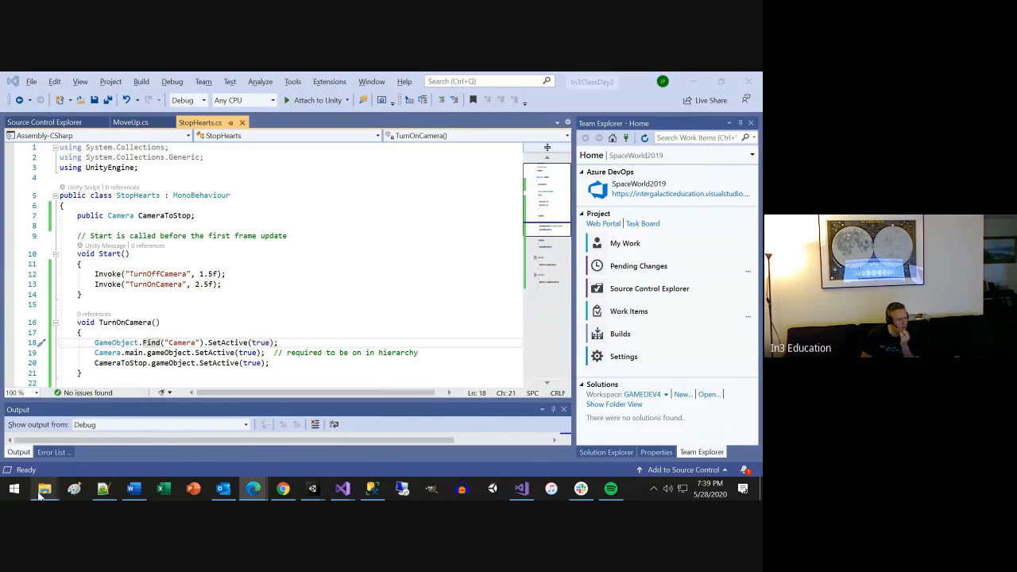
Switch to the Course Outline document in Word and copy the Unity Learn mega bundle link under Day 2.
{"action": "mouse_move", "coordinate": [43, 494]}
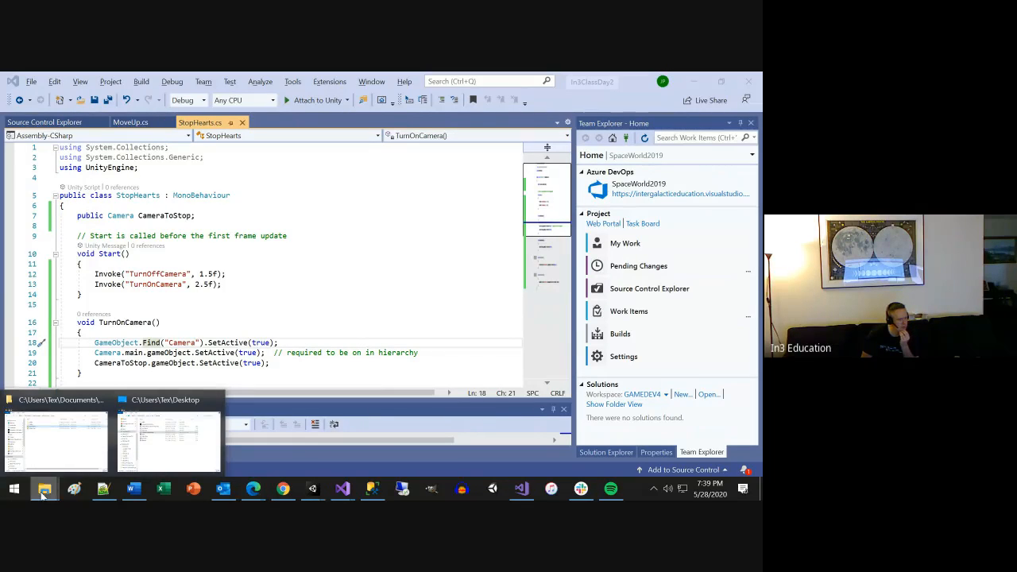
{"action": "left_click", "coordinate": [133, 488]}
{"action": "left_click_drag", "start_coordinate": [530, 366], "coordinate": [223, 377]}
{"action": "key", "text": "ctrl+c"}
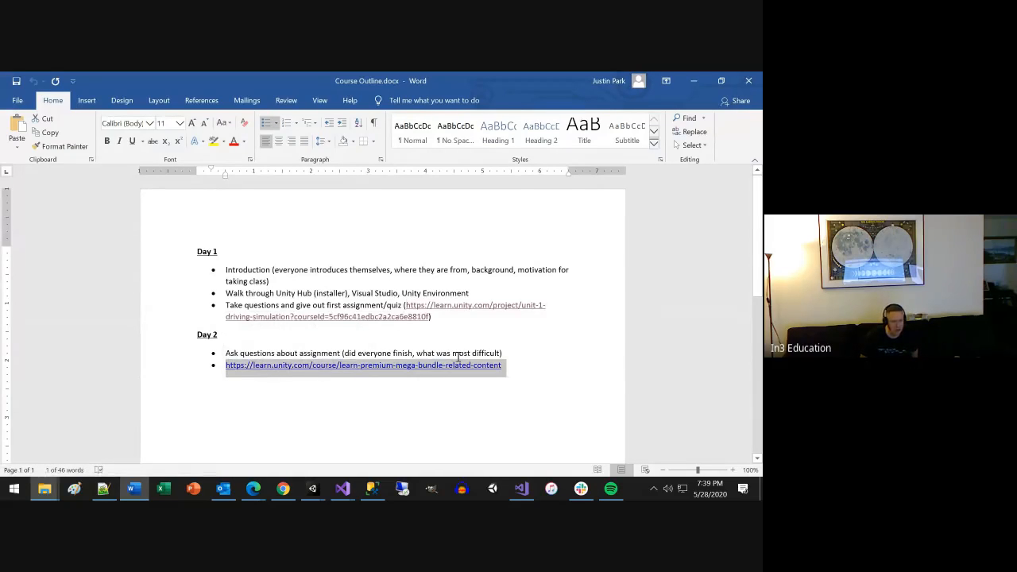
{"action": "key", "text": "alt+Tab"}
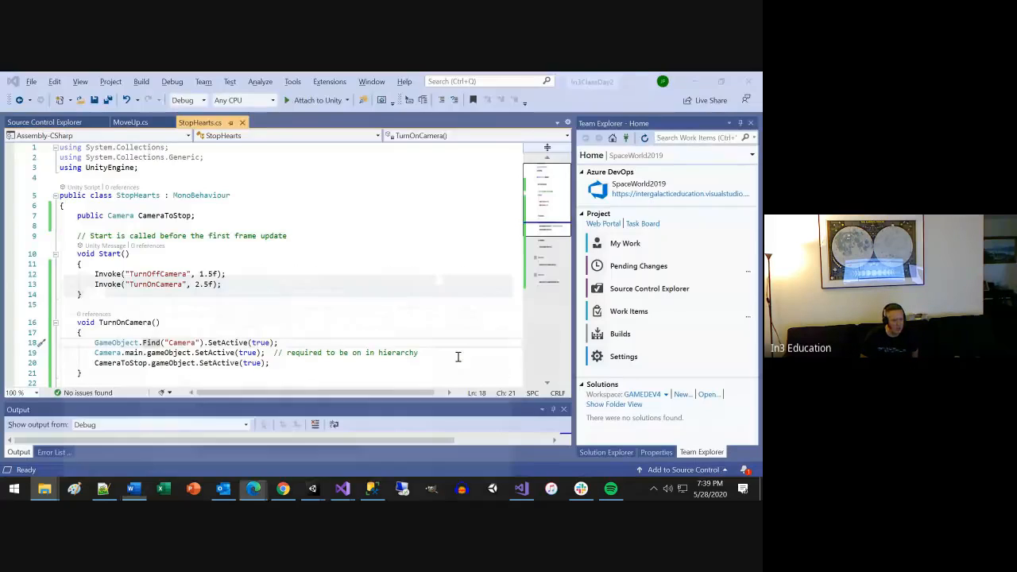
Switch to Chrome and use the copied link to open the Unity Learn Mega Bundle - Related Content course page.
{"action": "left_click", "coordinate": [283, 488]}
{"action": "left_click", "coordinate": [332, 103]}
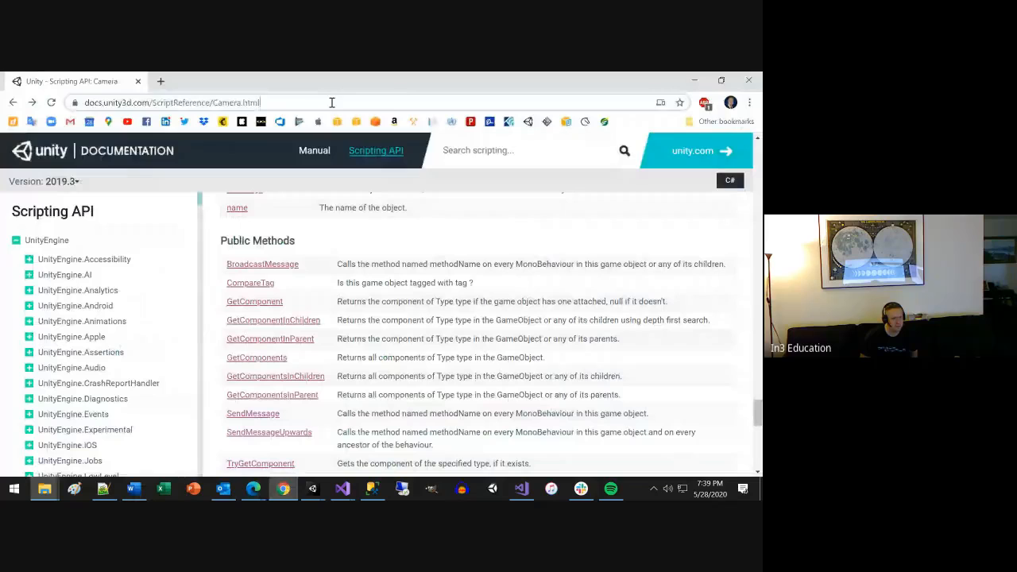
{"action": "key", "text": "ctrl+v"}
{"action": "key", "text": "Return"}
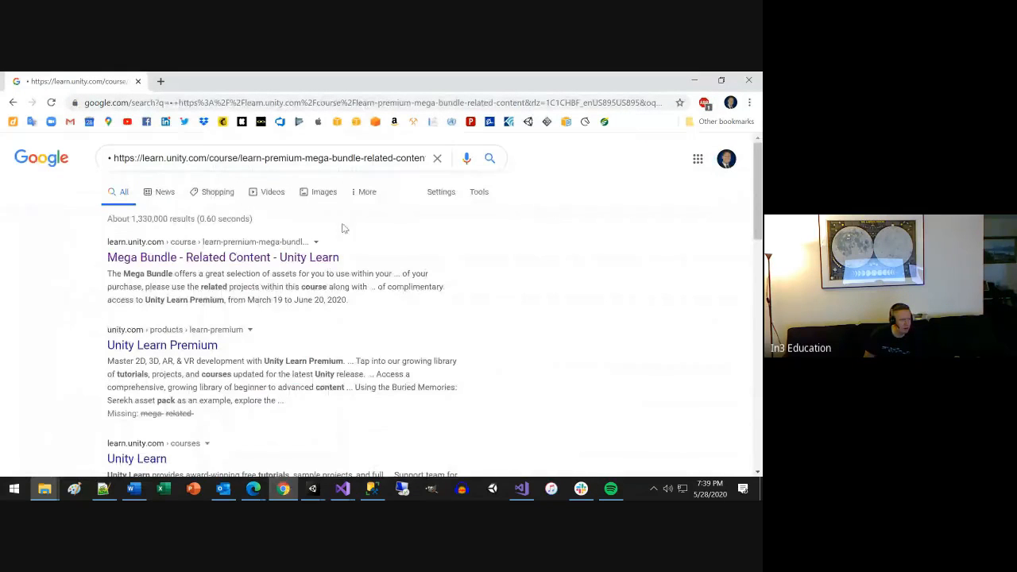
{"action": "left_click", "coordinate": [356, 121]}
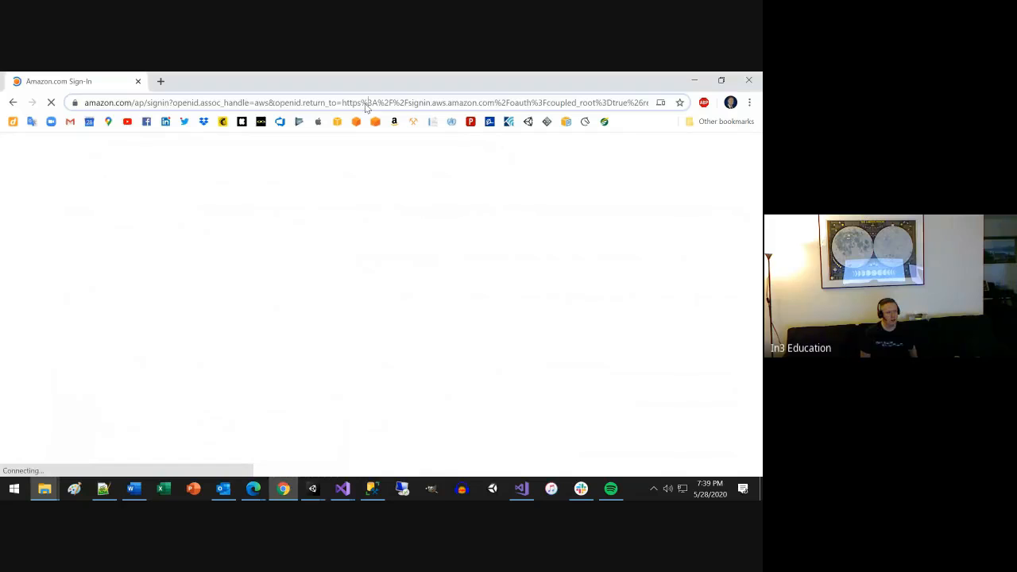
{"action": "left_click", "coordinate": [367, 104]}
{"action": "key", "text": "ctrl+v"}
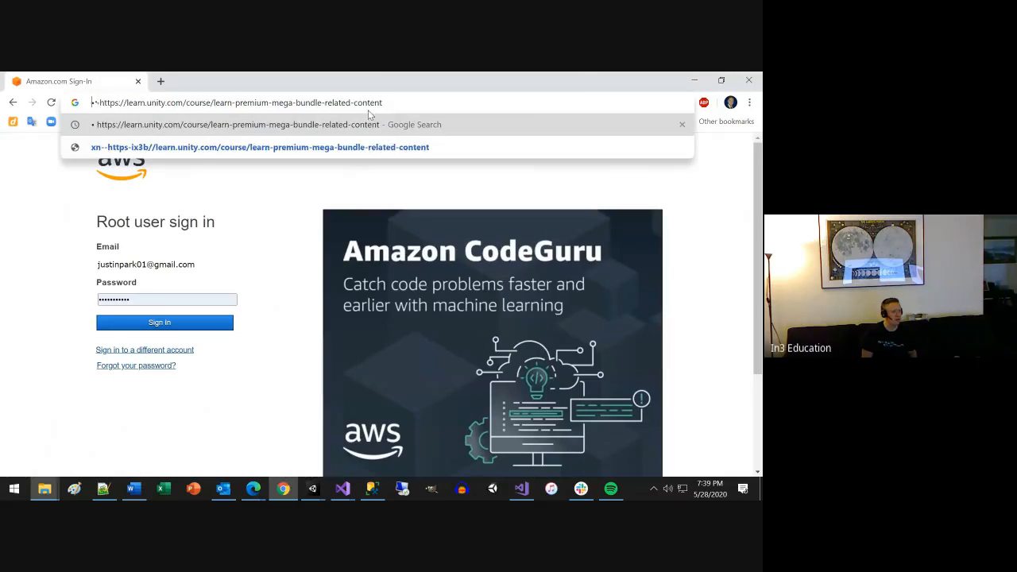
{"action": "key", "text": "Return"}
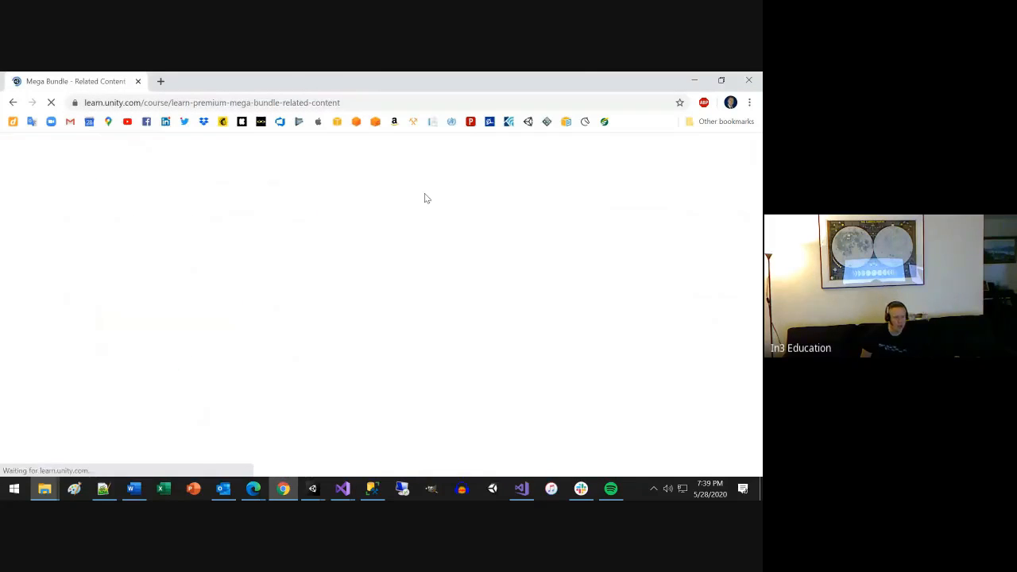
Look through the Mega Bundle course overview and its list of asset pack projects.
{"action": "scroll", "coordinate": [457, 292], "scroll_direction": "down", "scroll_amount": 2}
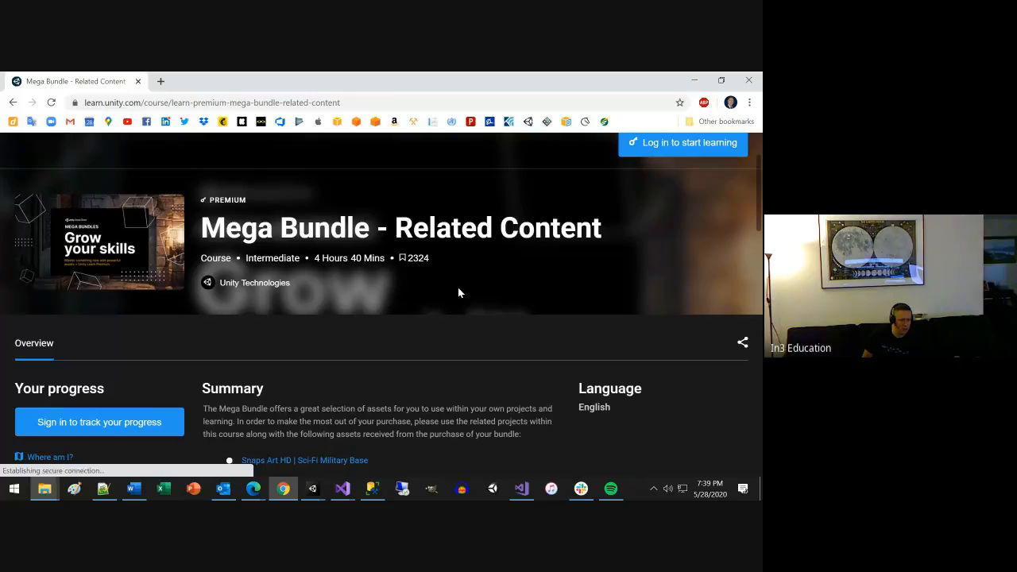
{"action": "scroll", "coordinate": [457, 292], "scroll_direction": "down", "scroll_amount": 5}
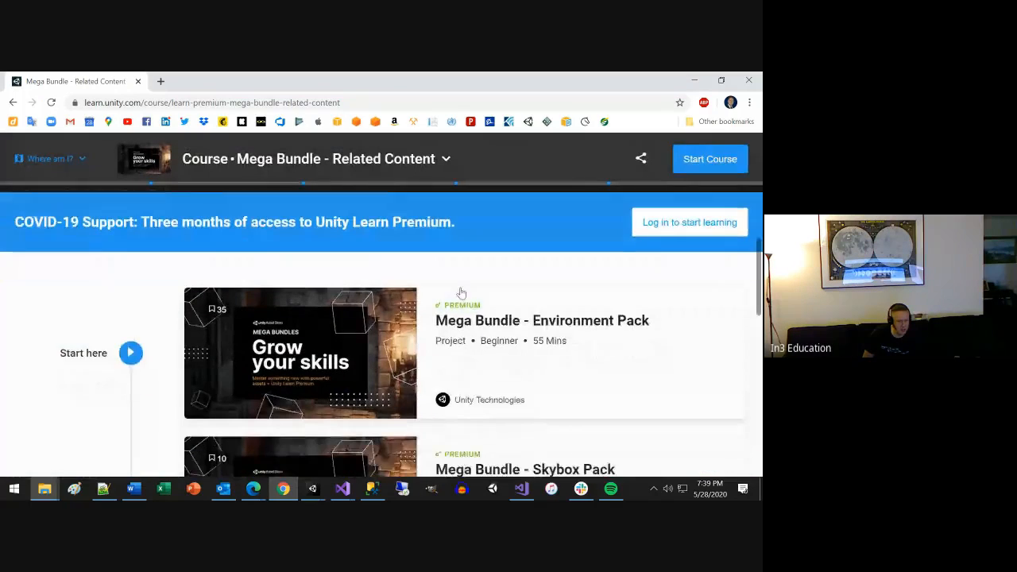
{"action": "scroll", "coordinate": [461, 293], "scroll_direction": "down", "scroll_amount": 4}
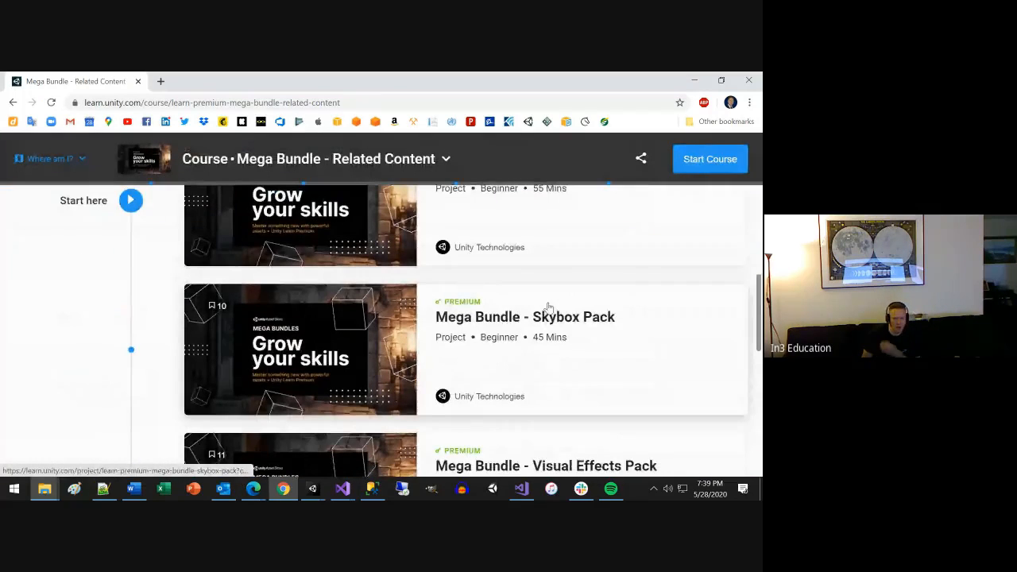
{"action": "scroll", "coordinate": [564, 310], "scroll_direction": "up", "scroll_amount": 2}
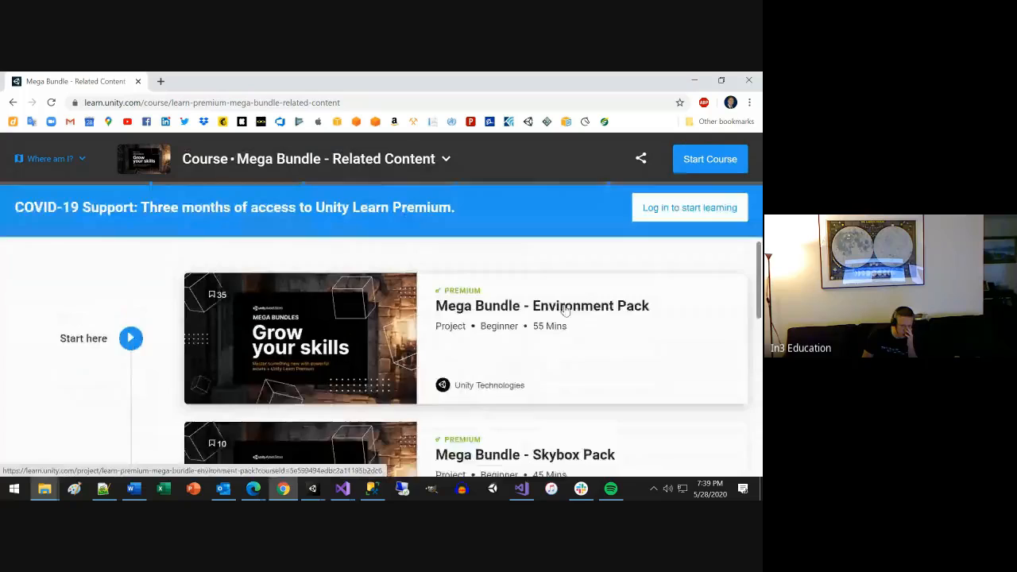
{"action": "scroll", "coordinate": [564, 310], "scroll_direction": "up", "scroll_amount": 1}
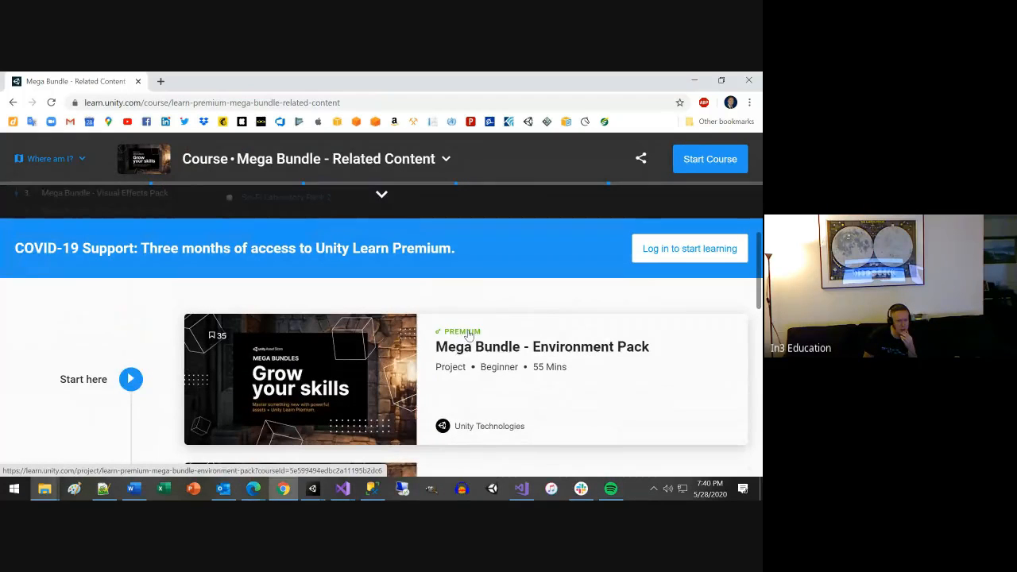
{"action": "scroll", "coordinate": [469, 335], "scroll_direction": "down", "scroll_amount": 3}
{"action": "scroll", "coordinate": [468, 335], "scroll_direction": "down", "scroll_amount": 9}
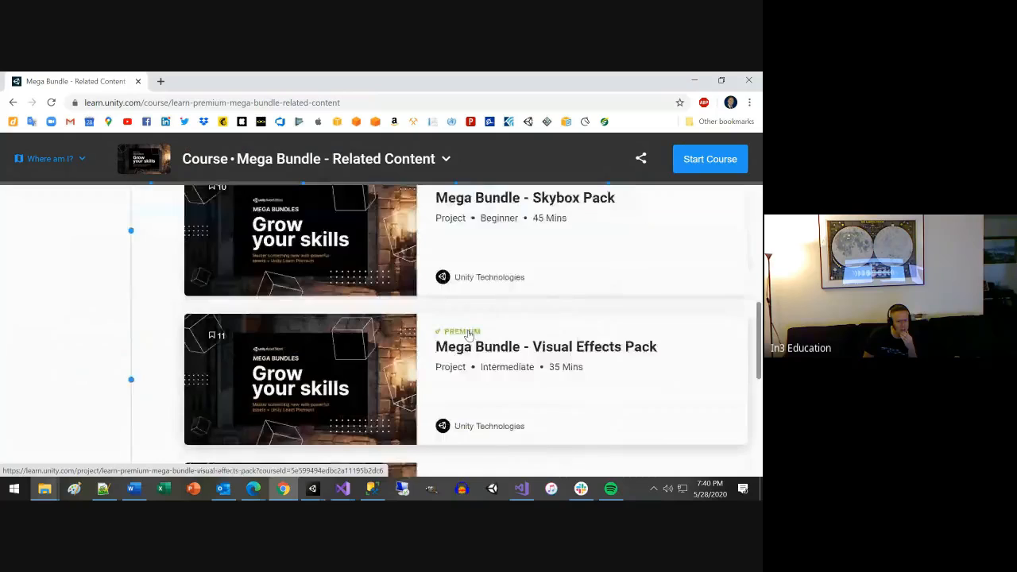
{"action": "scroll", "coordinate": [468, 335], "scroll_direction": "up", "scroll_amount": 6}
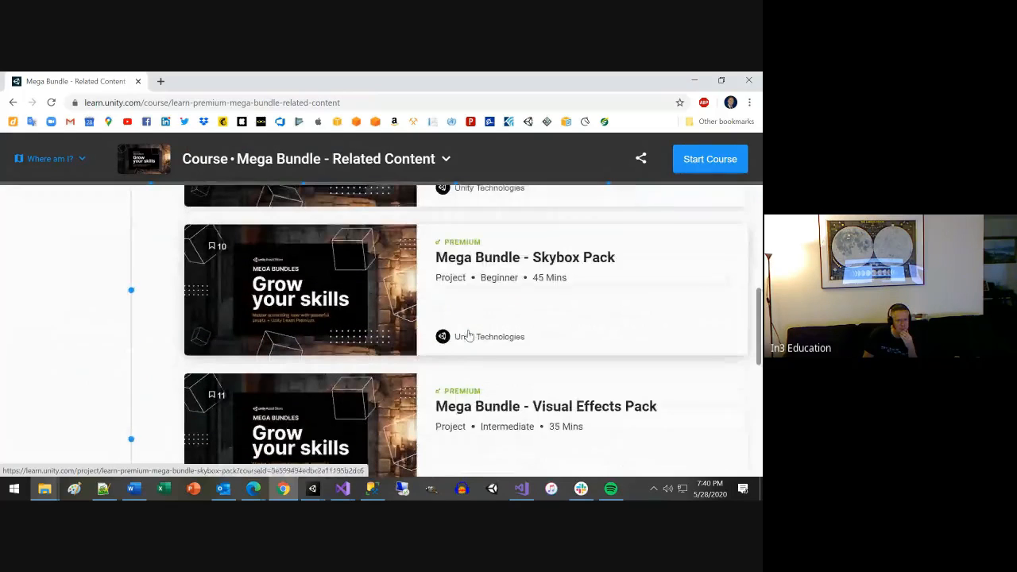
{"action": "scroll", "coordinate": [468, 335], "scroll_direction": "up", "scroll_amount": 3}
{"action": "scroll", "coordinate": [533, 376], "scroll_direction": "down", "scroll_amount": 7}
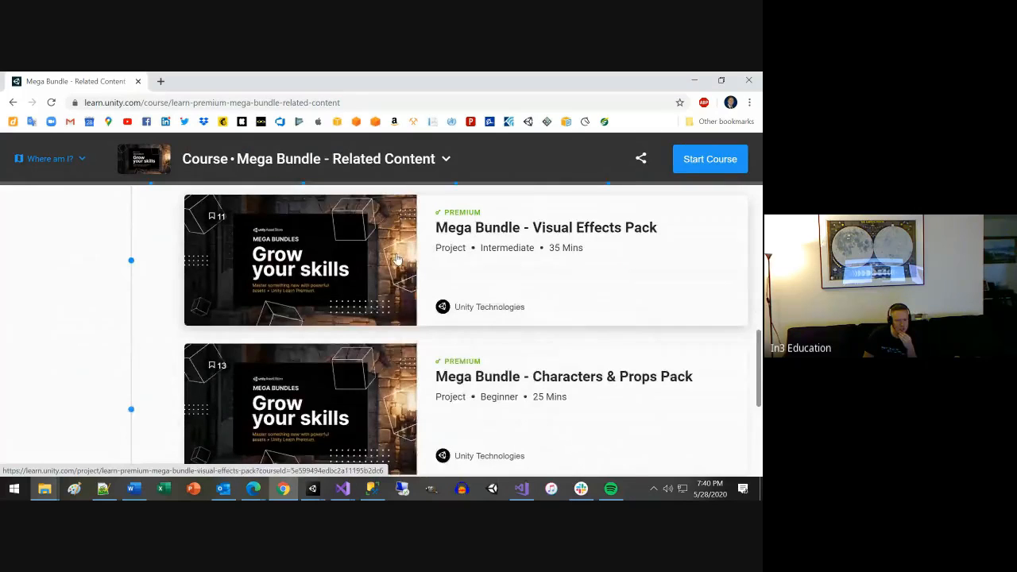
{"action": "scroll", "coordinate": [397, 258], "scroll_direction": "down", "scroll_amount": 5}
{"action": "scroll", "coordinate": [397, 258], "scroll_direction": "down", "scroll_amount": 3}
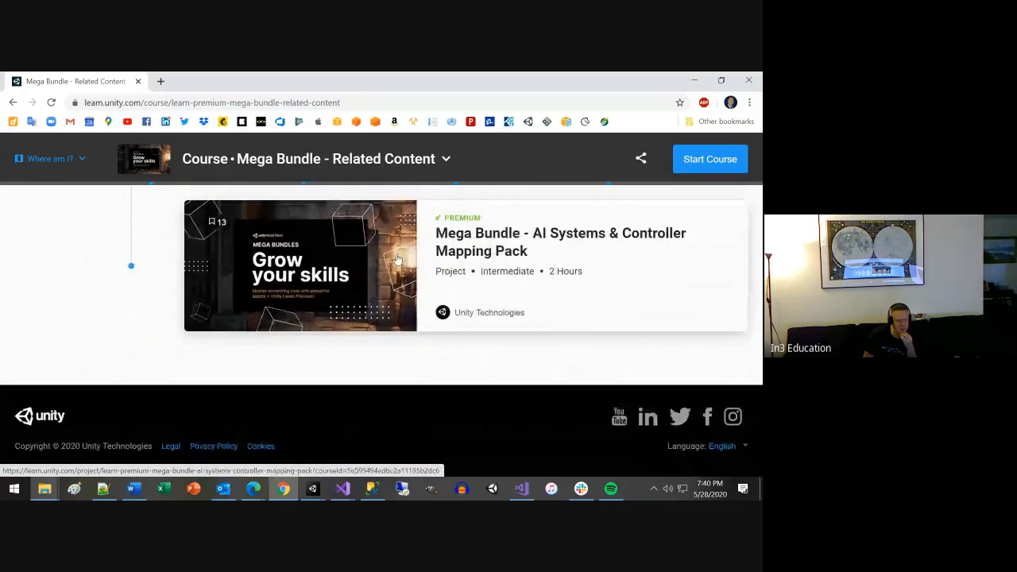
{"action": "scroll", "coordinate": [374, 266], "scroll_direction": "up", "scroll_amount": 14}
{"action": "scroll", "coordinate": [359, 274], "scroll_direction": "up", "scroll_amount": 10}
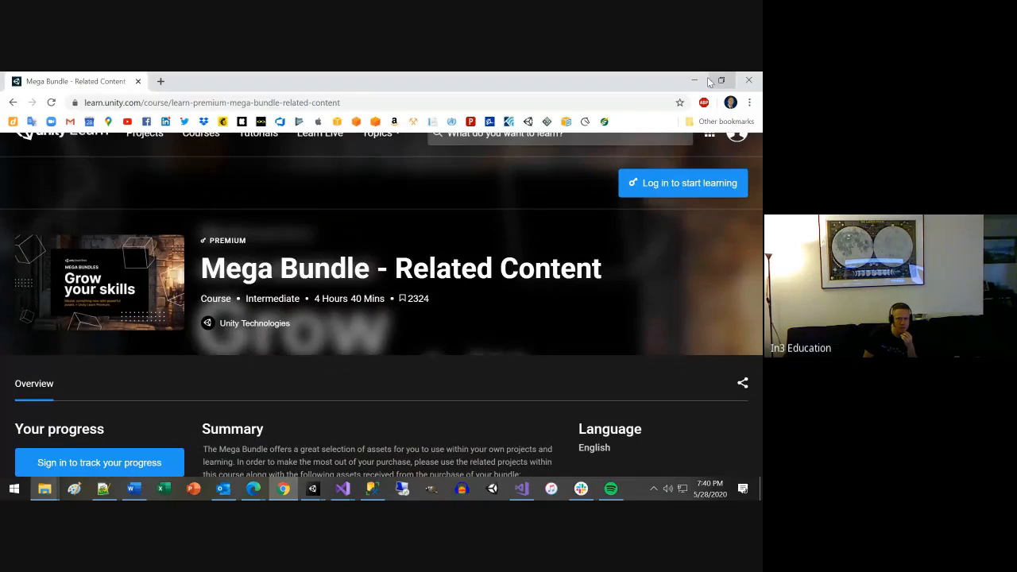
Search the web for "unity camera shake".
{"action": "left_click", "coordinate": [594, 98]}
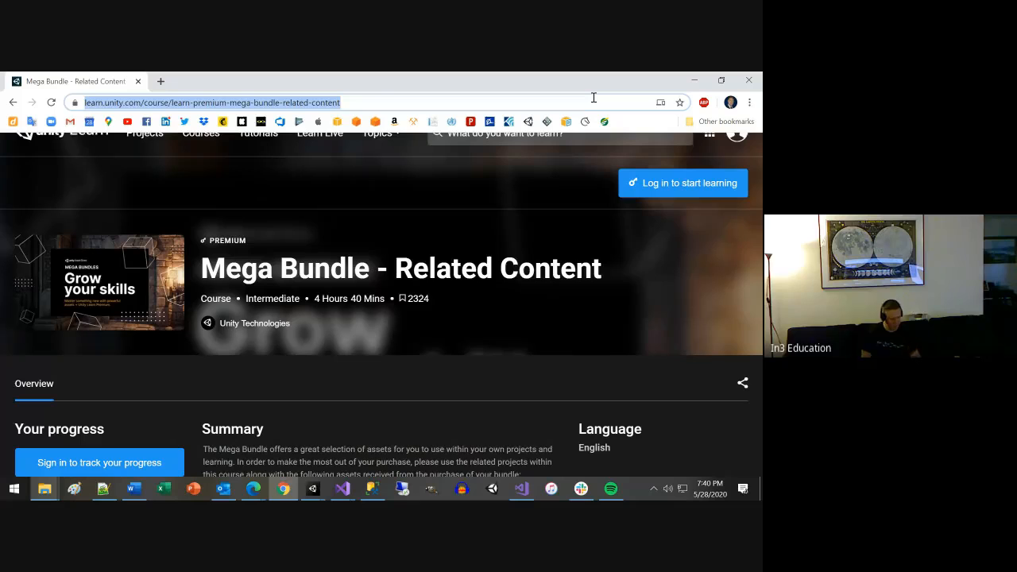
{"action": "type", "text": "unity ca"}
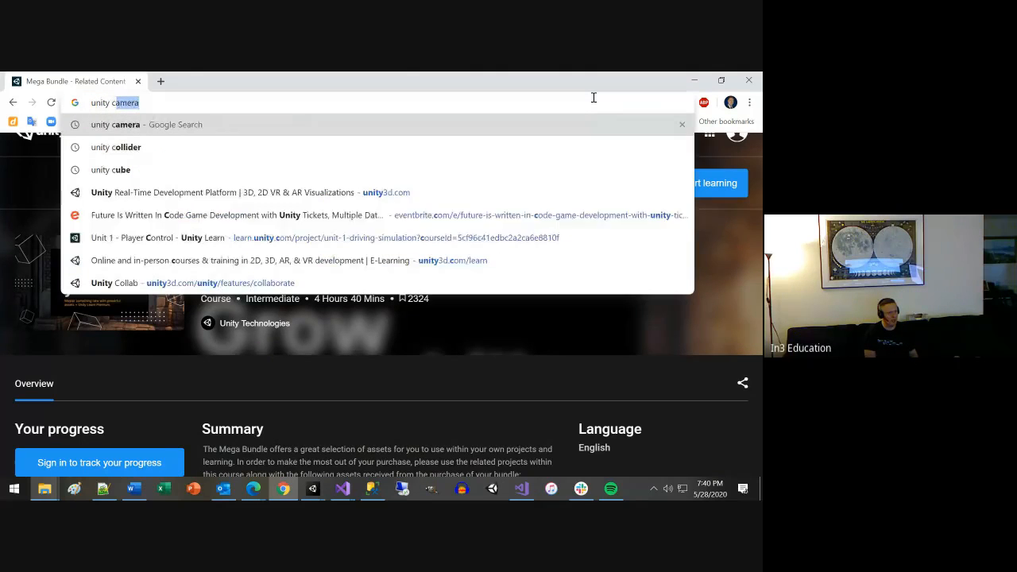
{"action": "type", "text": "mera sha"}
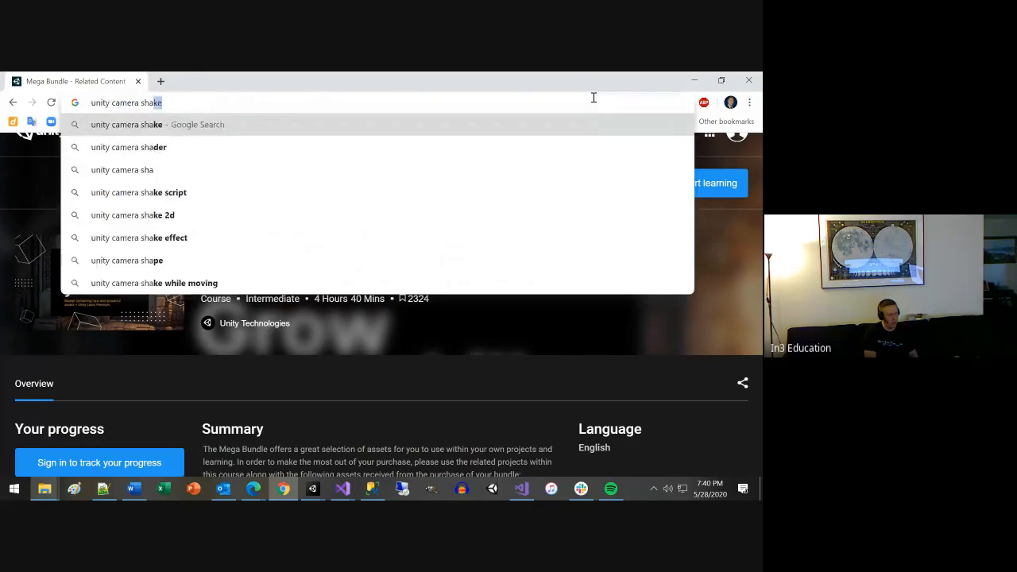
{"action": "type", "text": "ke"}
{"action": "key", "text": "Return"}
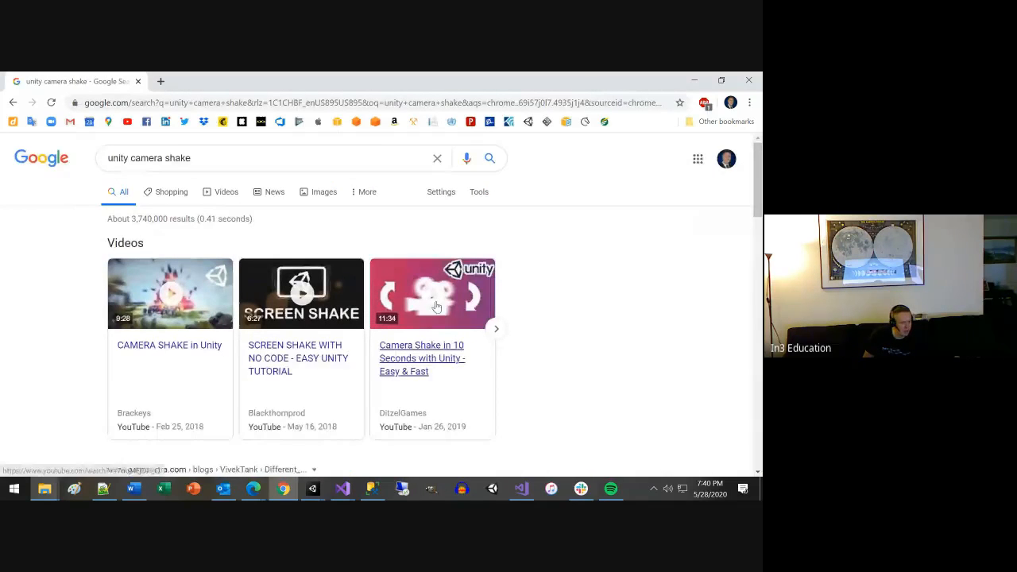
Open the Camera Shake article on the Unify Community Wiki from the search results.
{"action": "scroll", "coordinate": [405, 350], "scroll_direction": "down", "scroll_amount": 3}
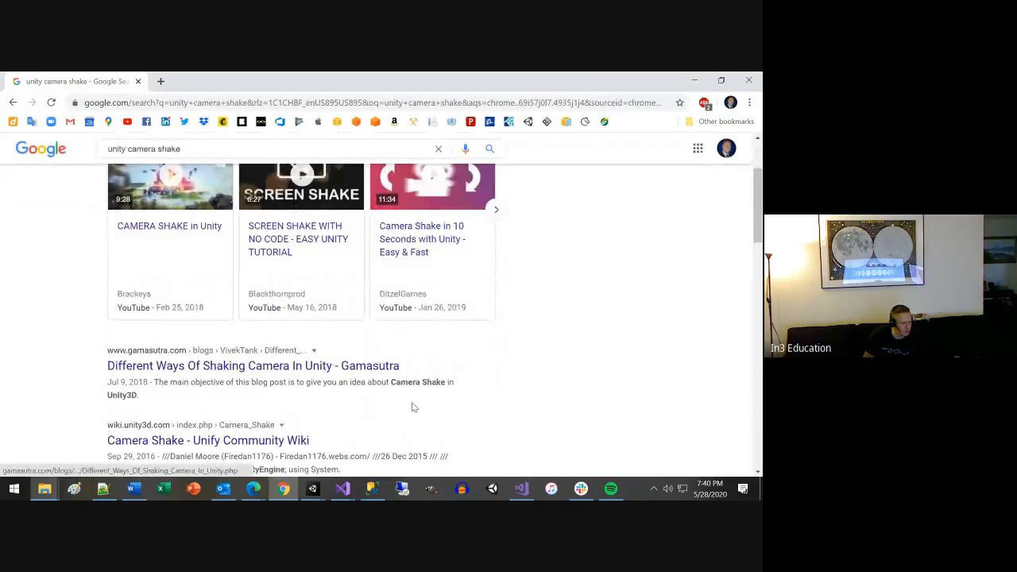
{"action": "scroll", "coordinate": [273, 393], "scroll_direction": "down", "scroll_amount": 1}
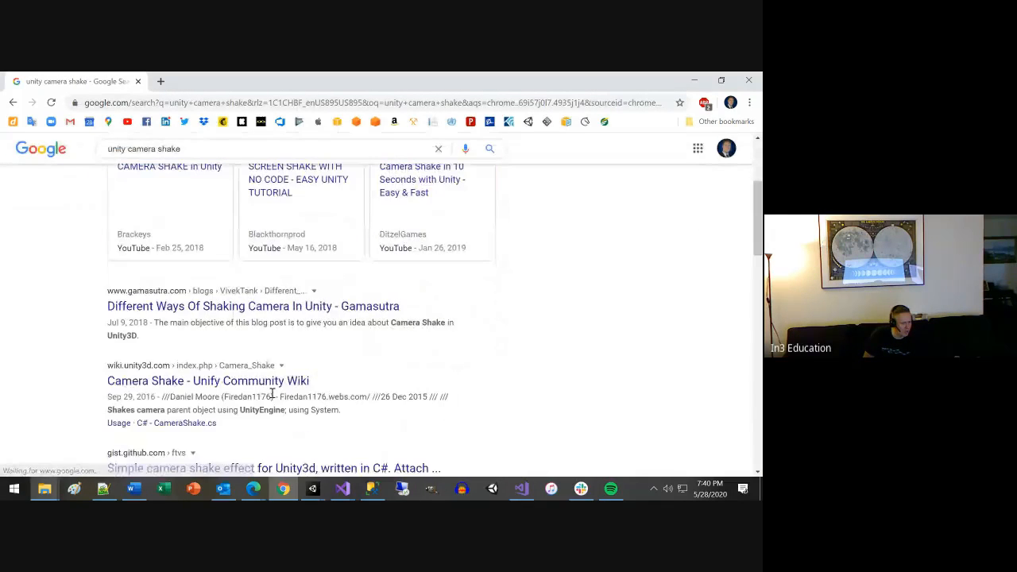
{"action": "left_click", "coordinate": [193, 382]}
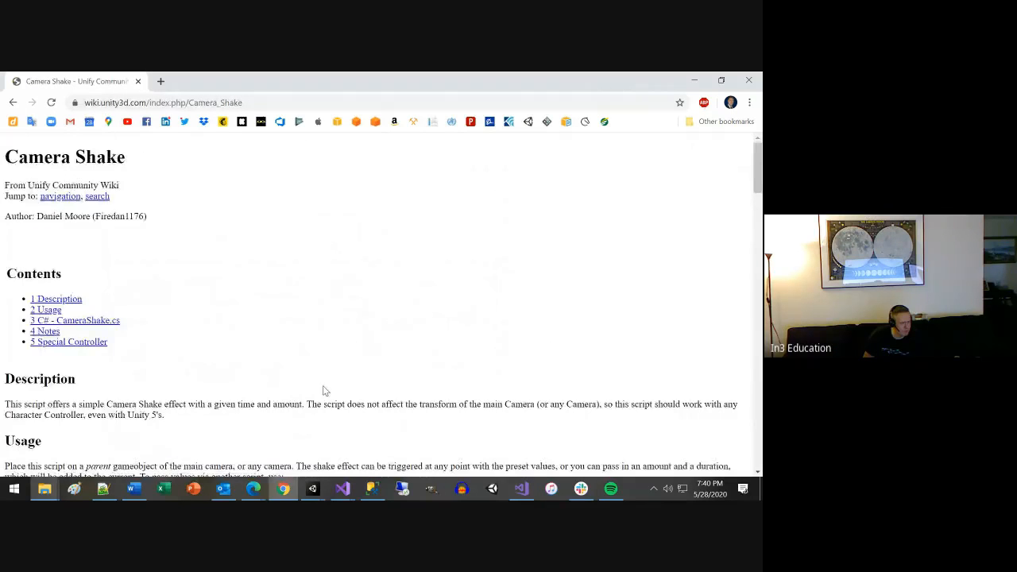
Read the Camera Shake usage notes and the CameraShake.cs code, highlighting the CameraShake class name.
{"action": "scroll", "coordinate": [324, 390], "scroll_direction": "down", "scroll_amount": 3}
{"action": "scroll", "coordinate": [324, 390], "scroll_direction": "down", "scroll_amount": 1}
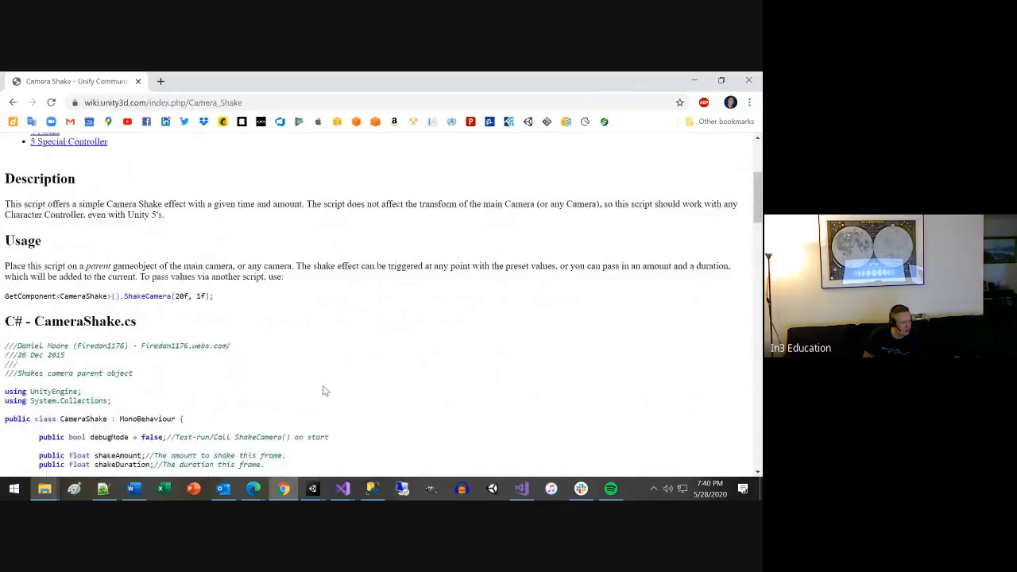
{"action": "scroll", "coordinate": [279, 347], "scroll_direction": "down", "scroll_amount": 1}
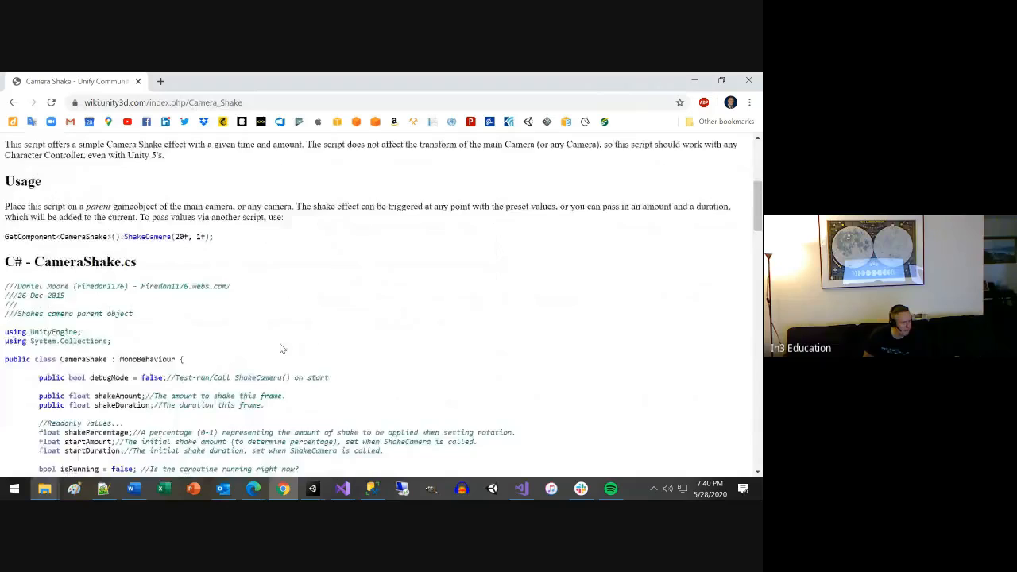
{"action": "scroll", "coordinate": [125, 248], "scroll_direction": "down", "scroll_amount": 2}
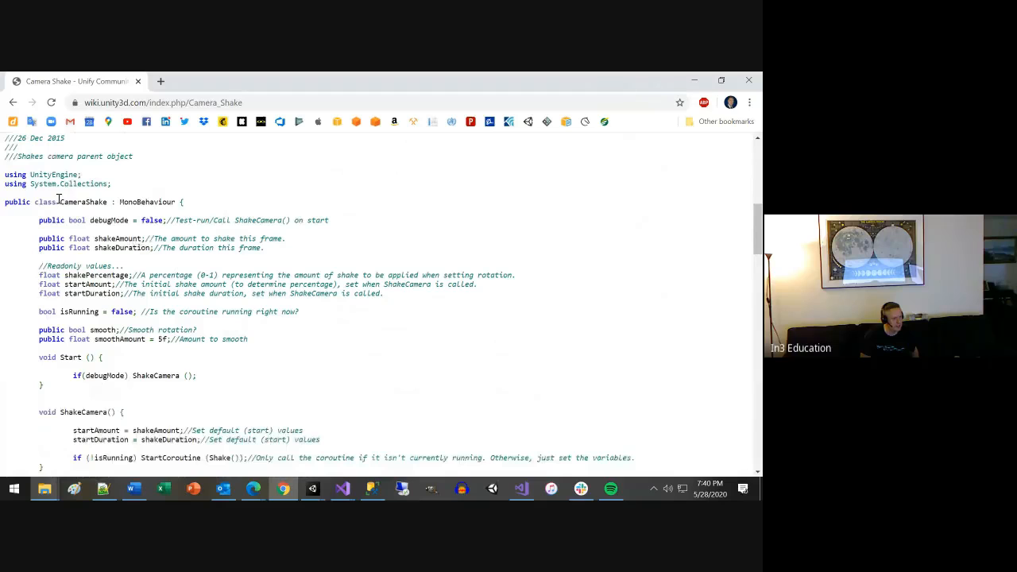
{"action": "left_click_drag", "start_coordinate": [58, 202], "coordinate": [110, 202]}
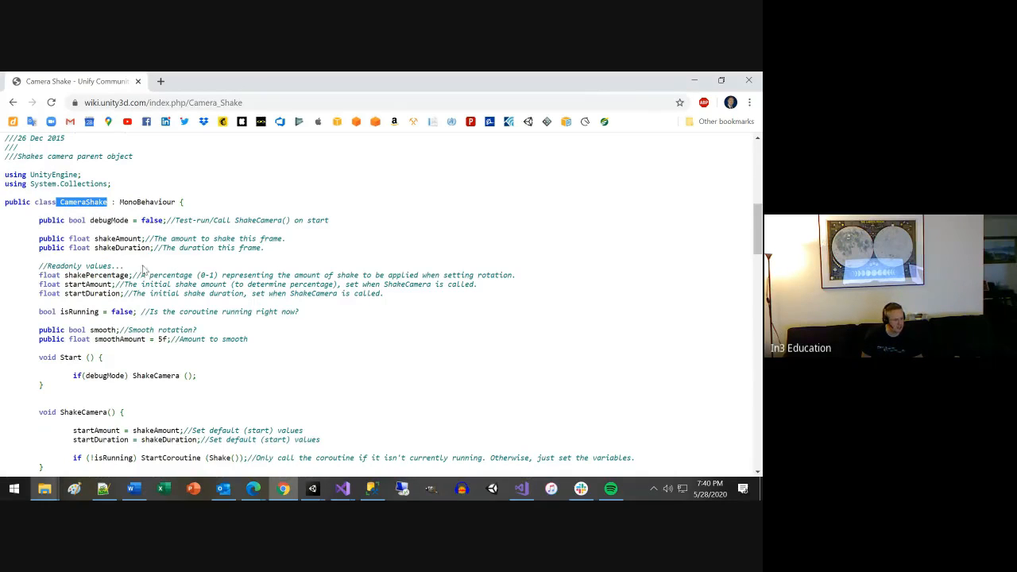
{"action": "scroll", "coordinate": [161, 312], "scroll_direction": "down", "scroll_amount": 1}
{"action": "scroll", "coordinate": [162, 310], "scroll_direction": "down", "scroll_amount": 2}
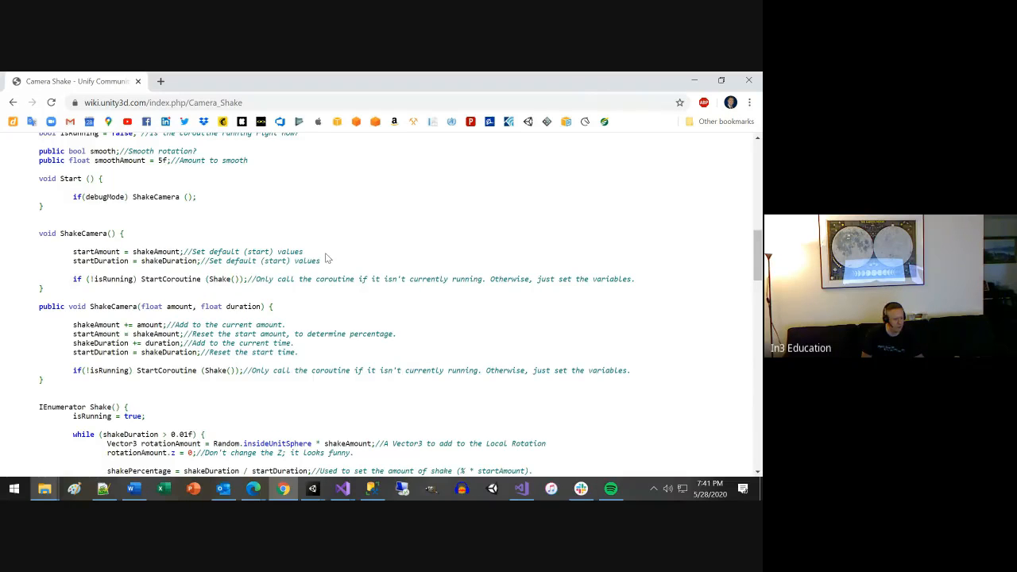
Read through the ShakeCamera methods and the Shake coroutine in the CameraShake.cs code.
{"action": "scroll", "coordinate": [334, 293], "scroll_direction": "down", "scroll_amount": 5}
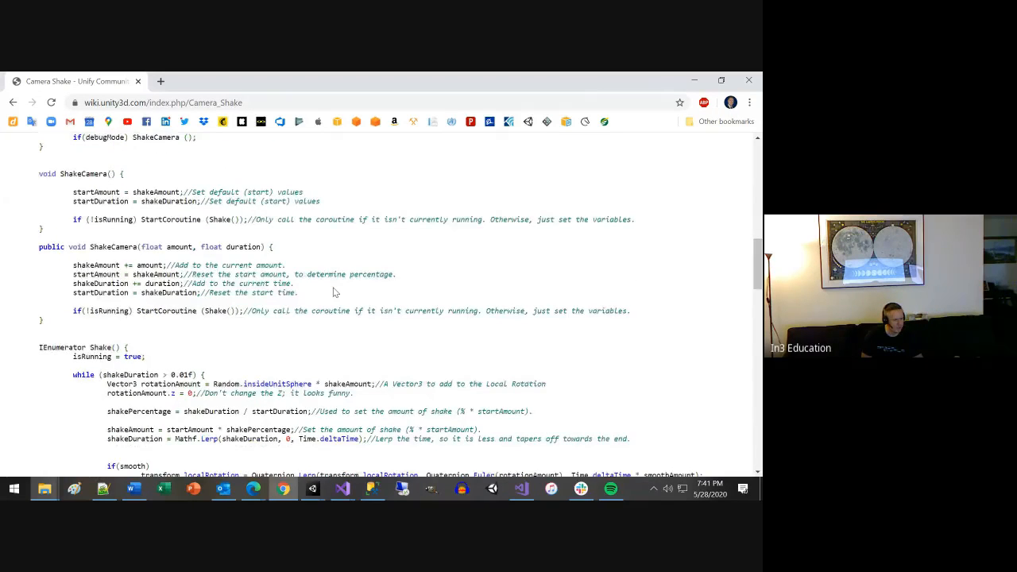
{"action": "scroll", "coordinate": [334, 292], "scroll_direction": "up", "scroll_amount": 1}
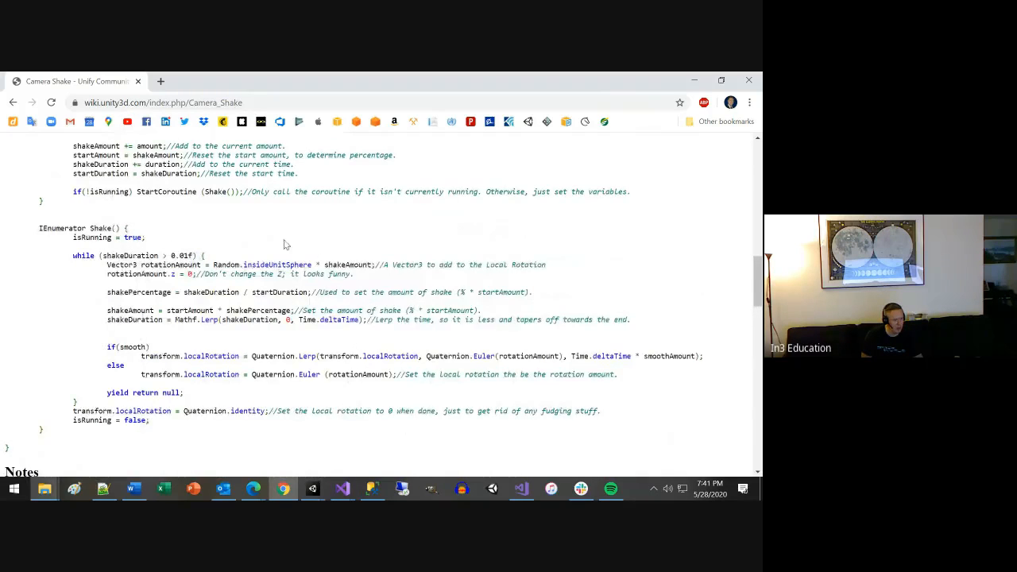
{"action": "scroll", "coordinate": [284, 243], "scroll_direction": "up", "scroll_amount": 1}
{"action": "scroll", "coordinate": [284, 243], "scroll_direction": "up", "scroll_amount": 1}
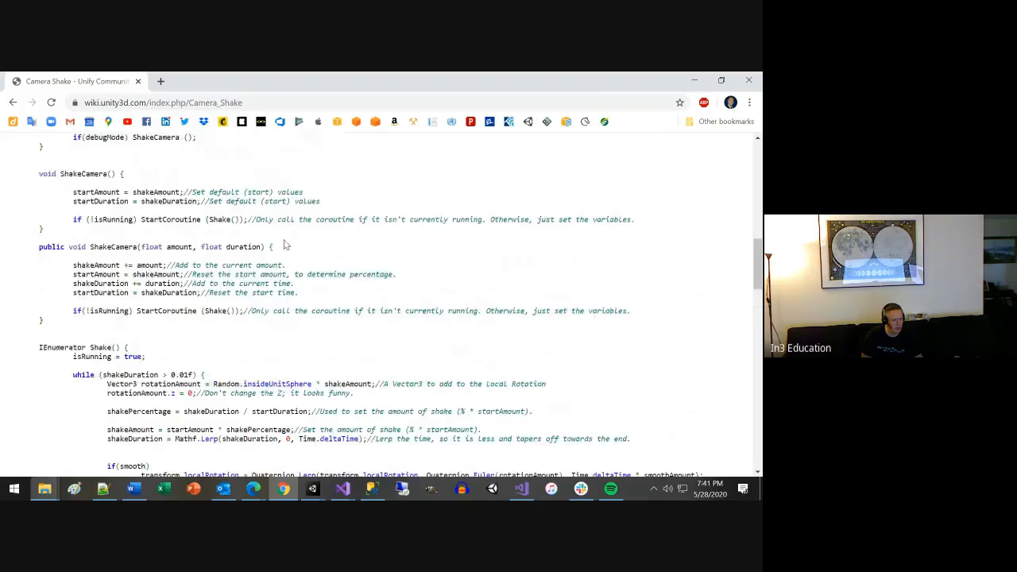
{"action": "scroll", "coordinate": [284, 248], "scroll_direction": "up", "scroll_amount": 2}
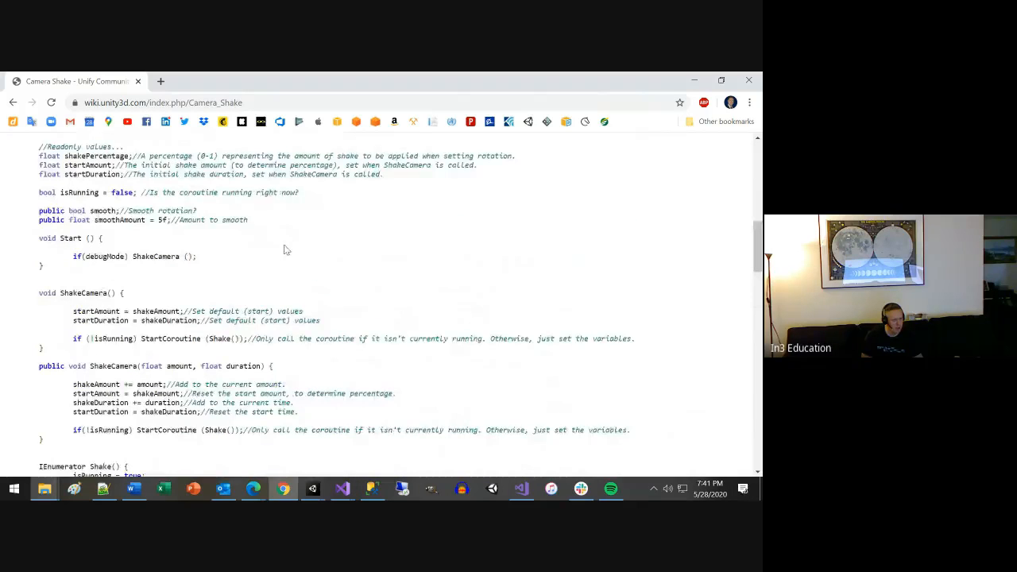
{"action": "scroll", "coordinate": [281, 247], "scroll_direction": "down", "scroll_amount": 1}
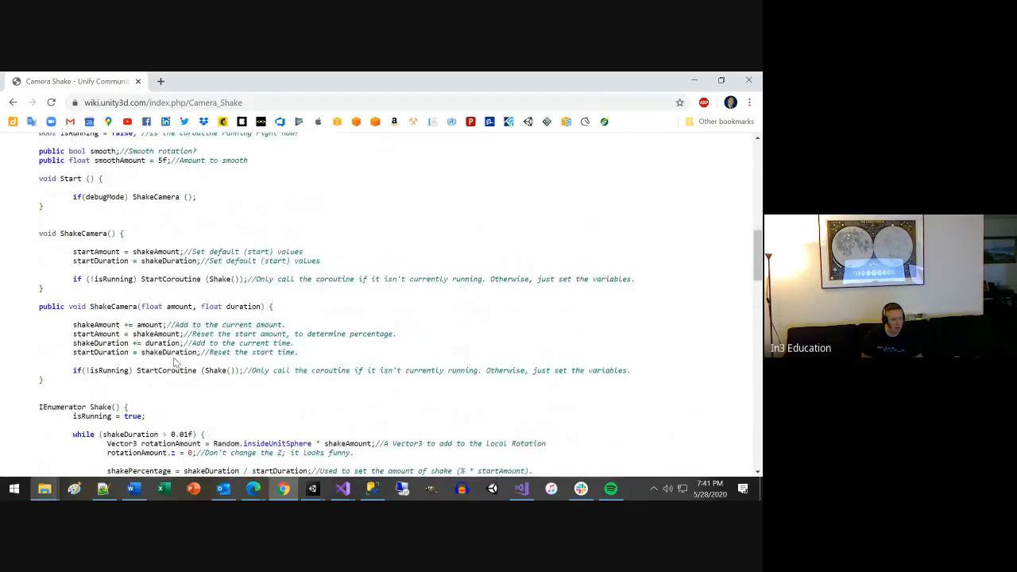
{"action": "scroll", "coordinate": [190, 290], "scroll_direction": "up", "scroll_amount": 1}
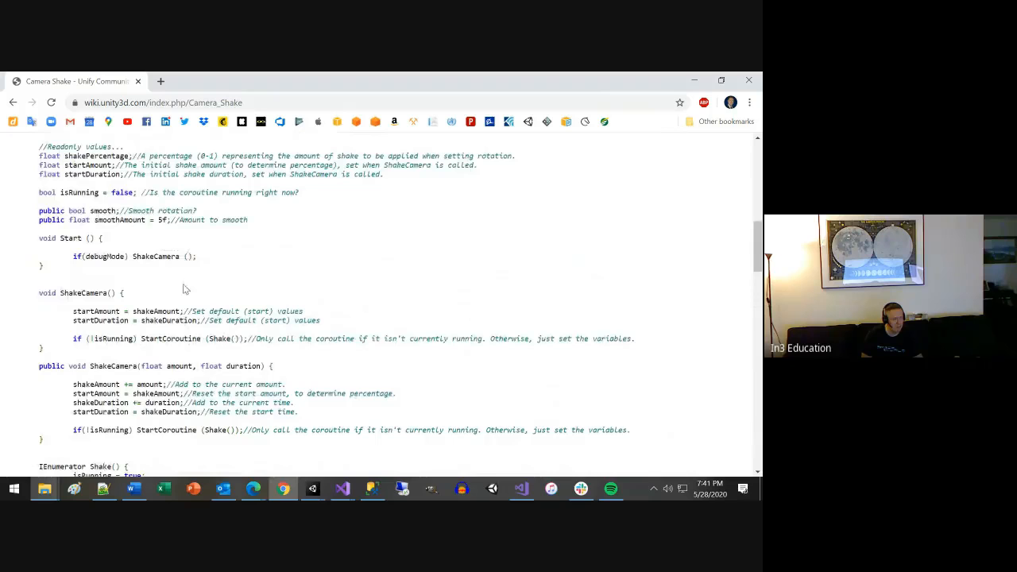
Examine the variable declarations of the CameraShake class, highlighting the startAmount comment and the smooth rotation lines.
{"action": "scroll", "coordinate": [182, 288], "scroll_direction": "up", "scroll_amount": 1}
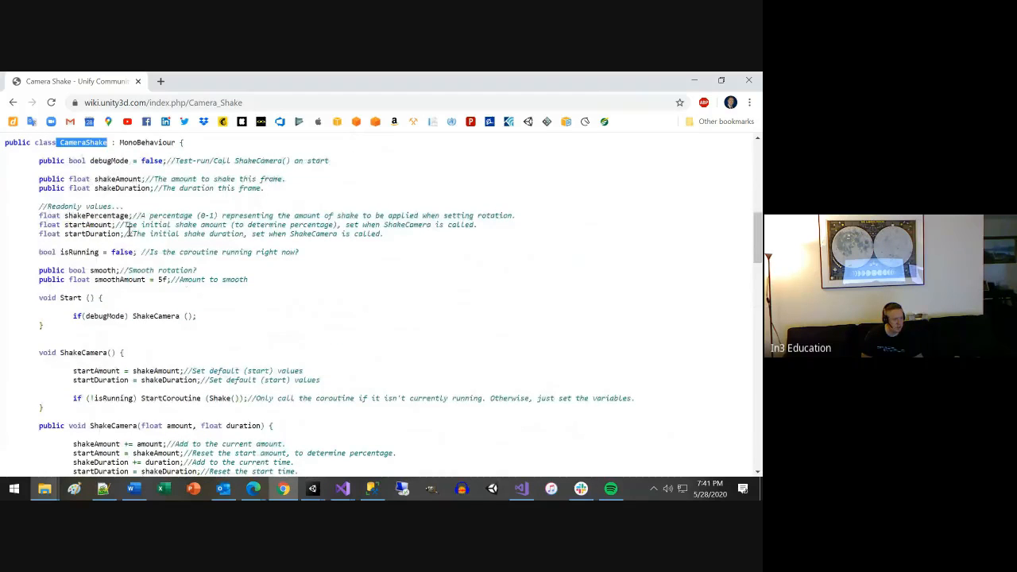
{"action": "left_click_drag", "start_coordinate": [119, 224], "coordinate": [274, 225]}
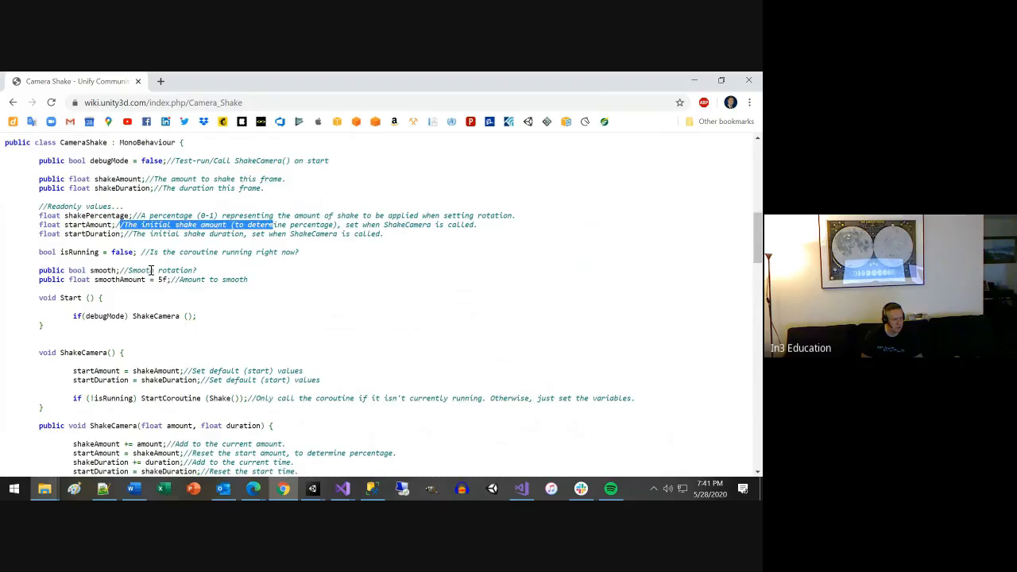
{"action": "left_click_drag", "start_coordinate": [146, 270], "coordinate": [188, 279]}
{"action": "left_click", "coordinate": [237, 303]}
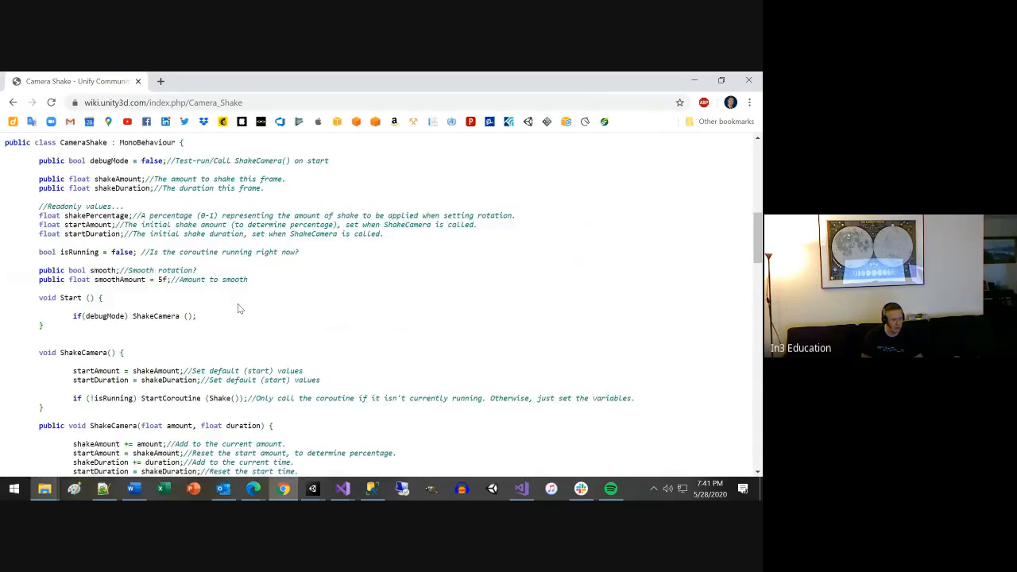
Examine the public ShakeCamera(float amount, float duration) method, highlighting its whole body.
{"action": "scroll", "coordinate": [240, 303], "scroll_direction": "down", "scroll_amount": 1}
{"action": "scroll", "coordinate": [259, 316], "scroll_direction": "down", "scroll_amount": 1}
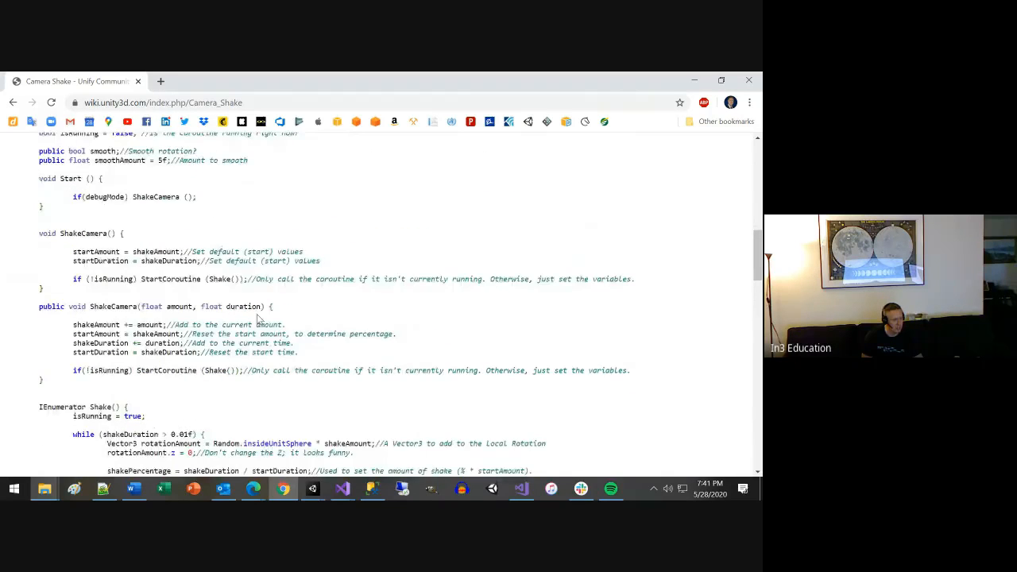
{"action": "scroll", "coordinate": [254, 318], "scroll_direction": "down", "scroll_amount": 1}
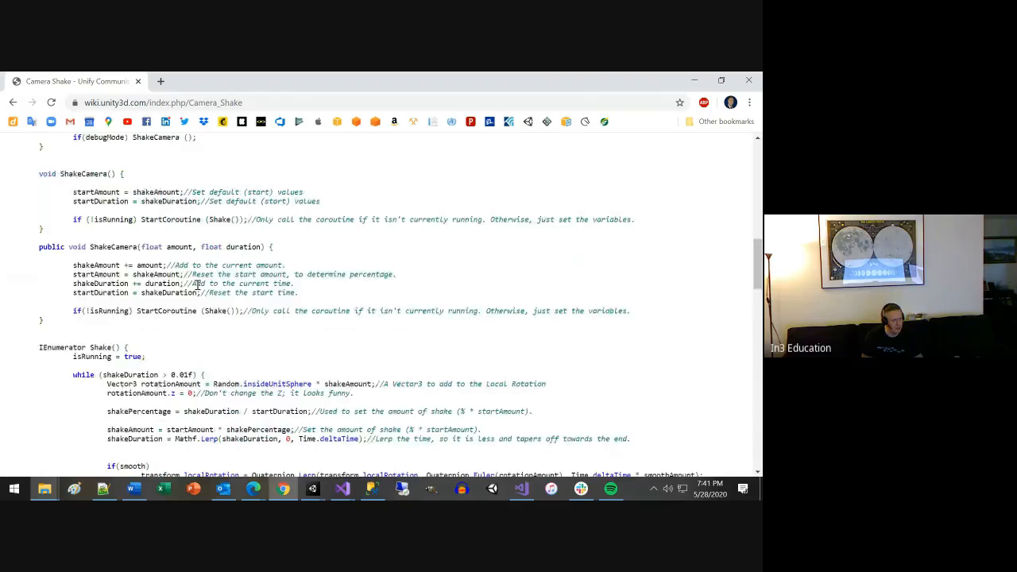
{"action": "scroll", "coordinate": [198, 286], "scroll_direction": "down", "scroll_amount": 1}
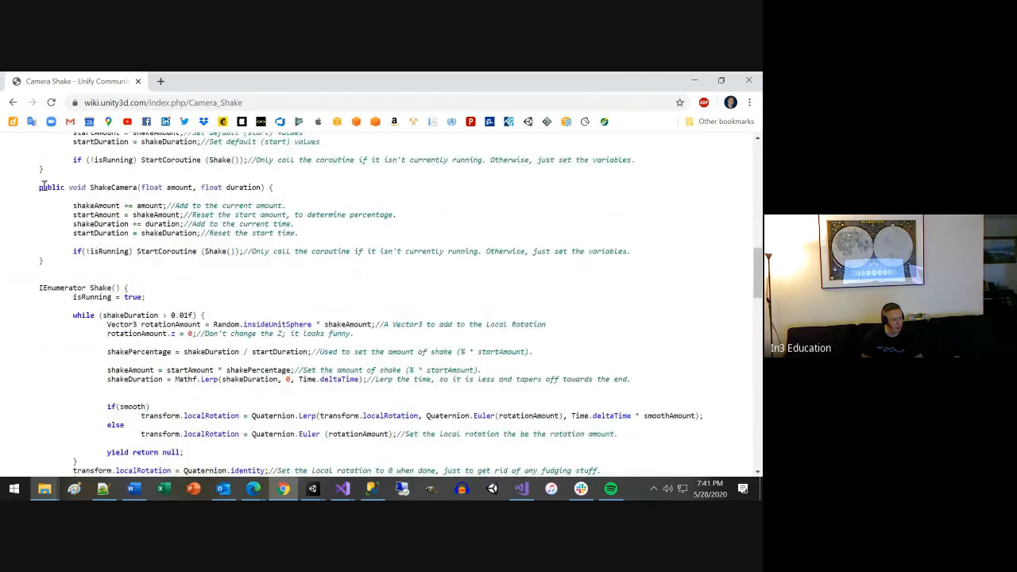
{"action": "left_click_drag", "start_coordinate": [39, 188], "coordinate": [92, 262]}
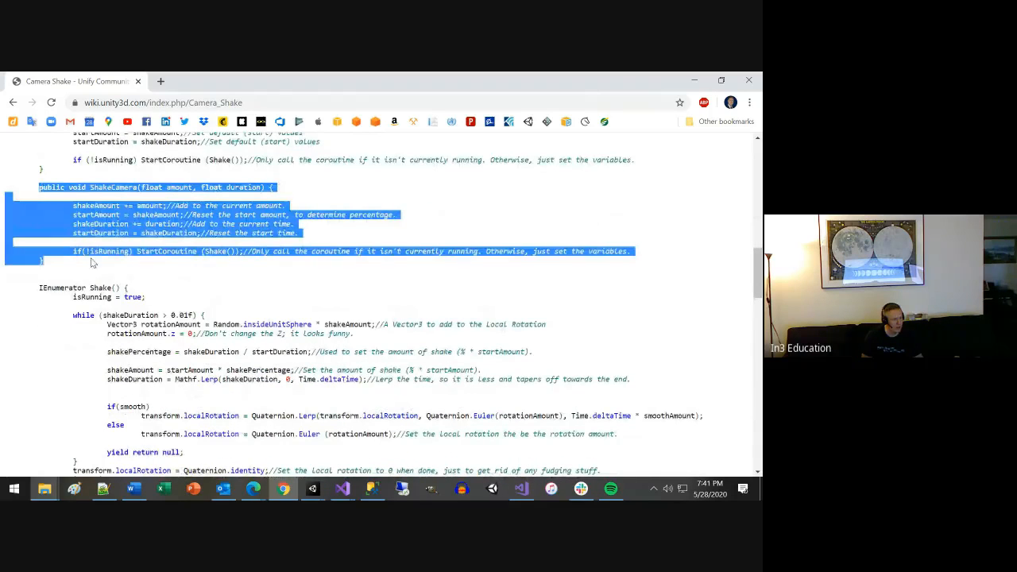
{"action": "left_click", "coordinate": [147, 251]}
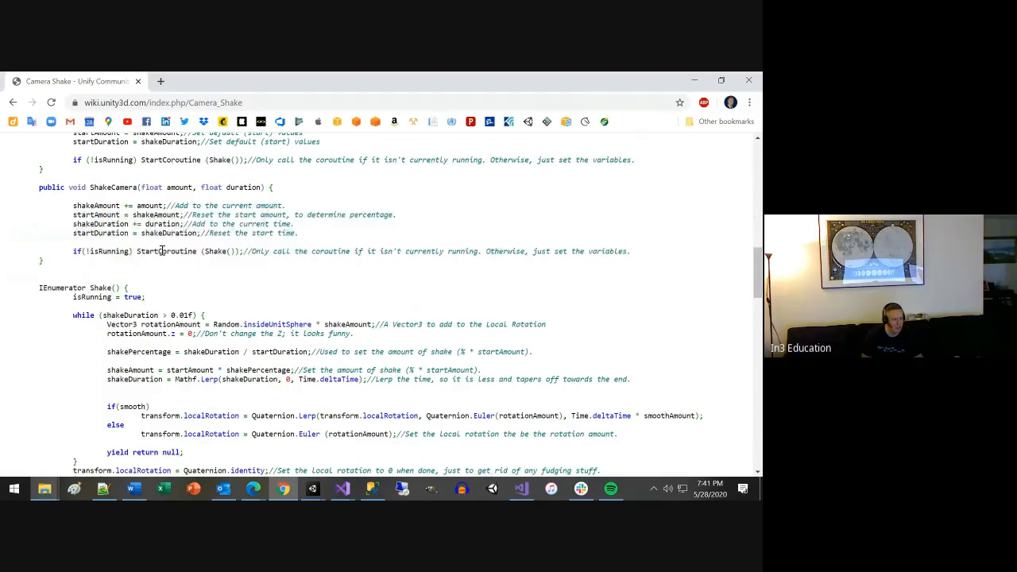
Examine how StartCoroutine calls the Shake coroutine, highlighting StartCoroutine and IEnumerator, and skim the Notes and Special Controller sections.
{"action": "scroll", "coordinate": [157, 306], "scroll_direction": "down", "scroll_amount": 1}
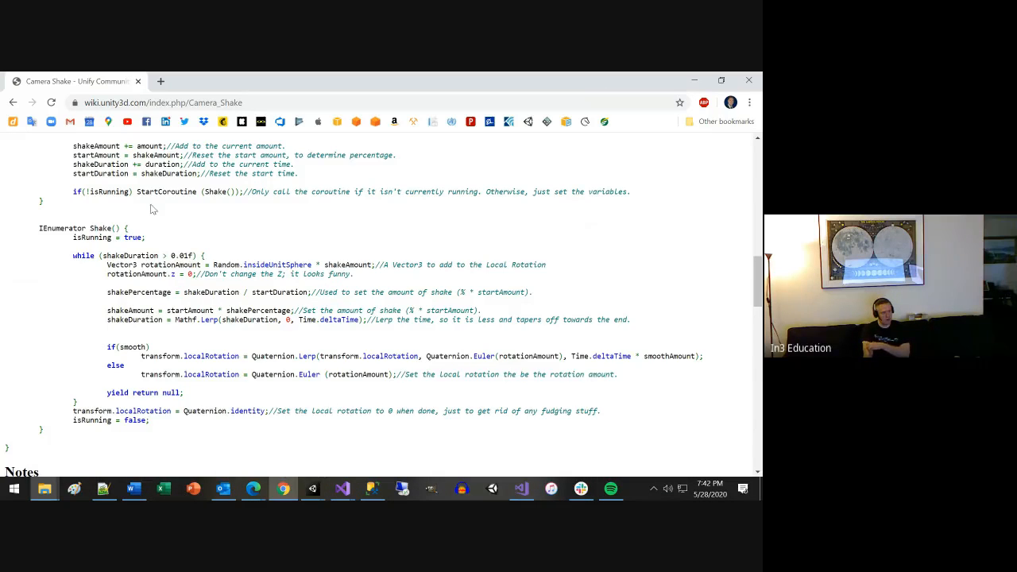
{"action": "left_click_drag", "start_coordinate": [145, 192], "coordinate": [175, 192]}
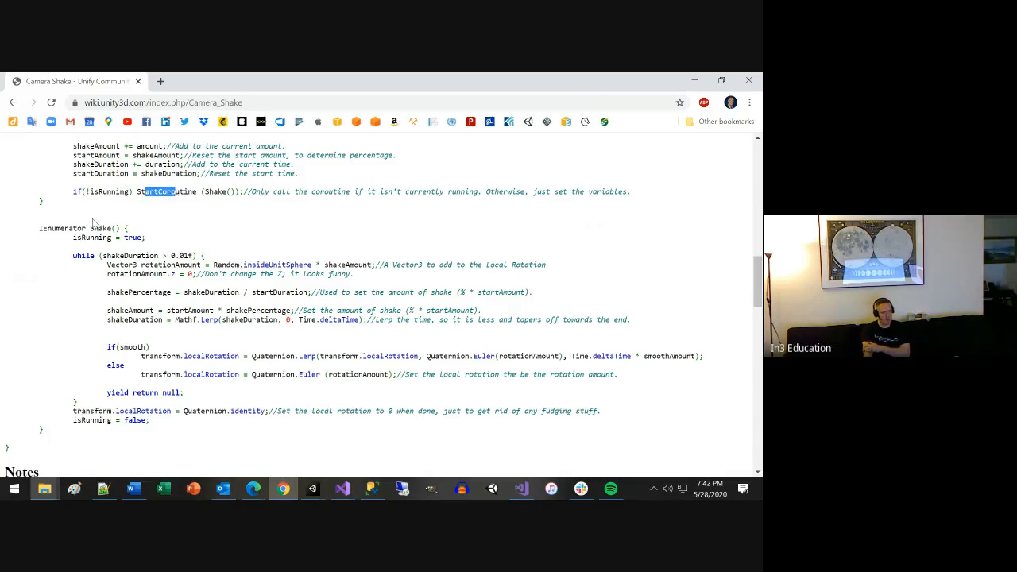
{"action": "double_click", "coordinate": [47, 228]}
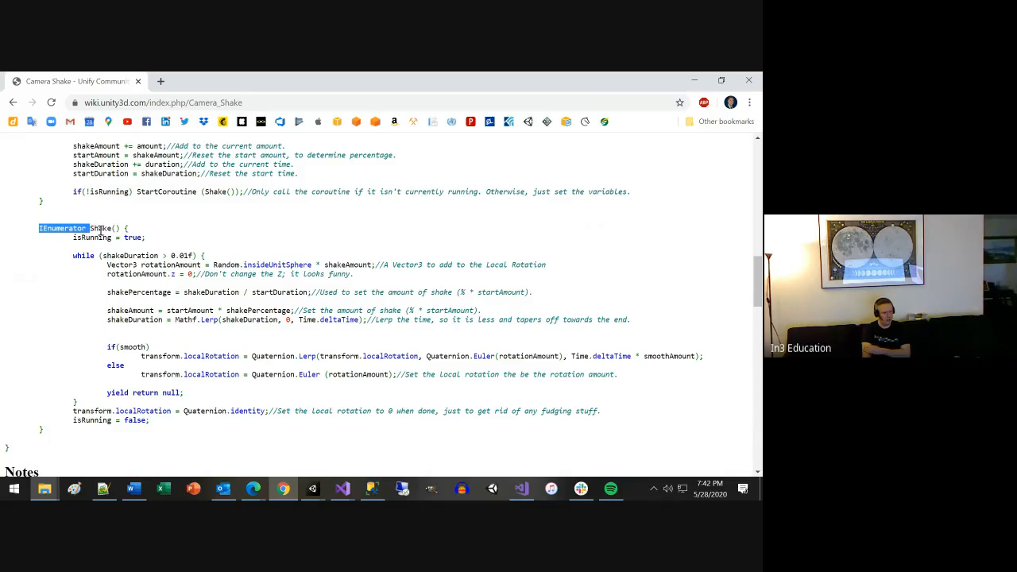
{"action": "scroll", "coordinate": [128, 238], "scroll_direction": "down", "scroll_amount": 1}
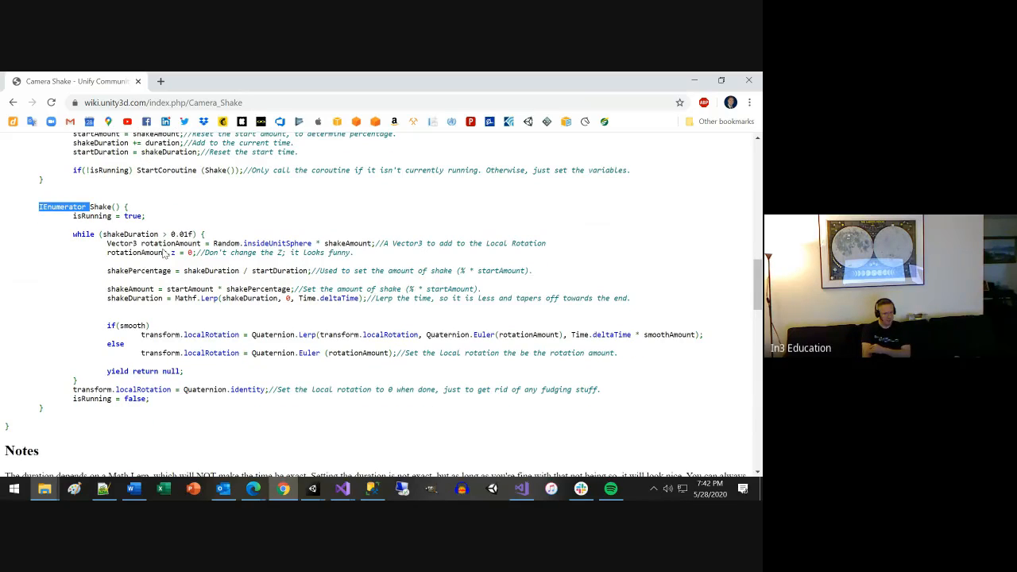
{"action": "scroll", "coordinate": [164, 253], "scroll_direction": "down", "scroll_amount": 5}
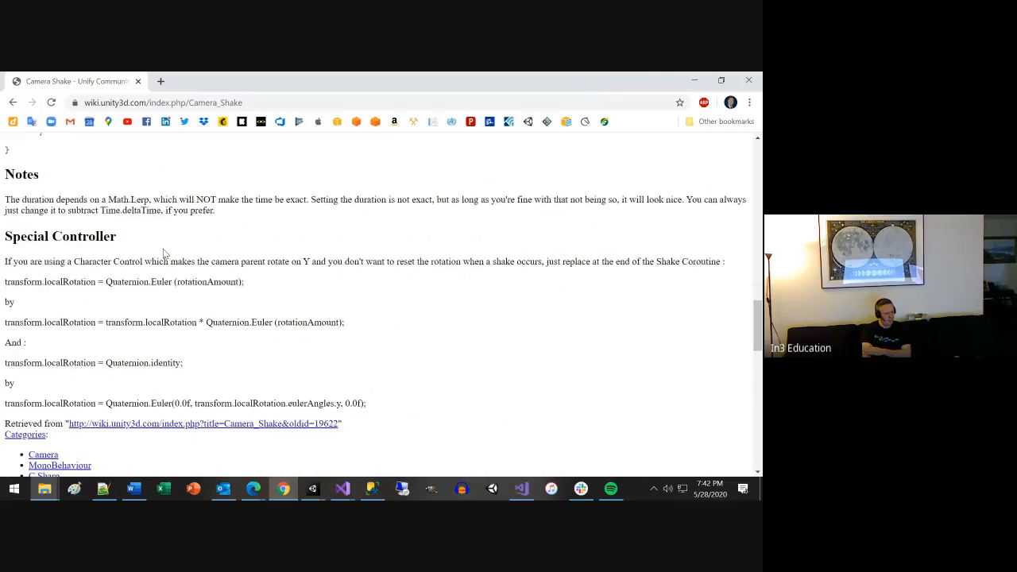
{"action": "scroll", "coordinate": [477, 221], "scroll_direction": "up", "scroll_amount": 15}
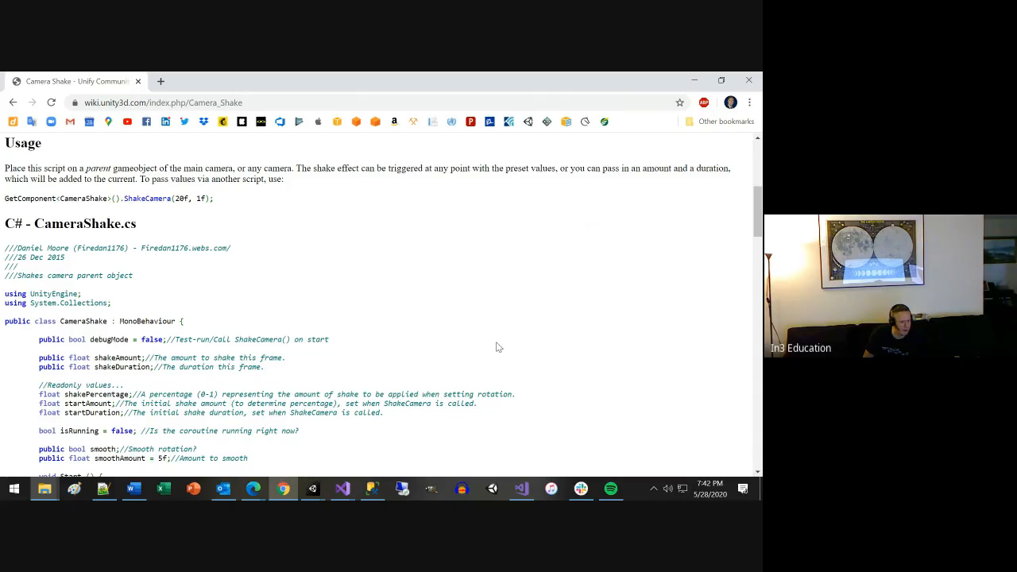
Glance at the StopHearts.cs script in Visual Studio and the SampleScene in Unity, and return to the wiki page in Chrome.
{"action": "left_click", "coordinate": [693, 81]}
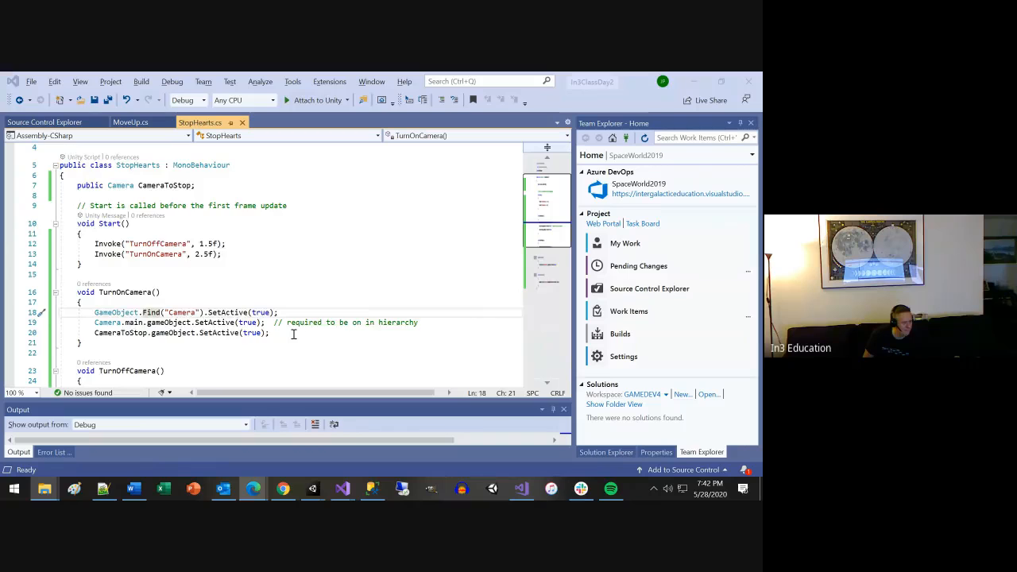
{"action": "scroll", "coordinate": [293, 334], "scroll_direction": "down", "scroll_amount": 1}
{"action": "key", "text": "alt+Tab"}
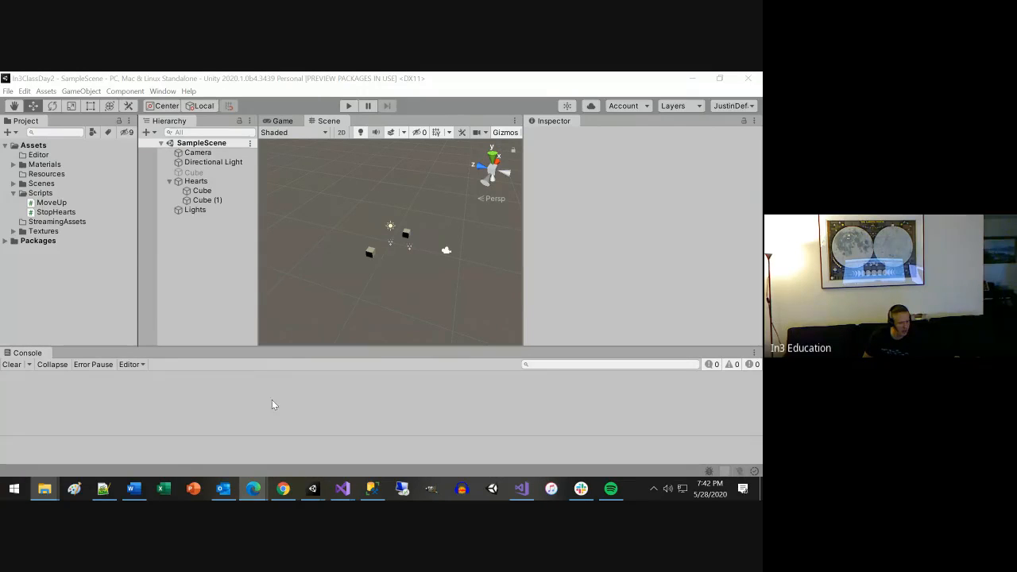
{"action": "left_click", "coordinate": [282, 489]}
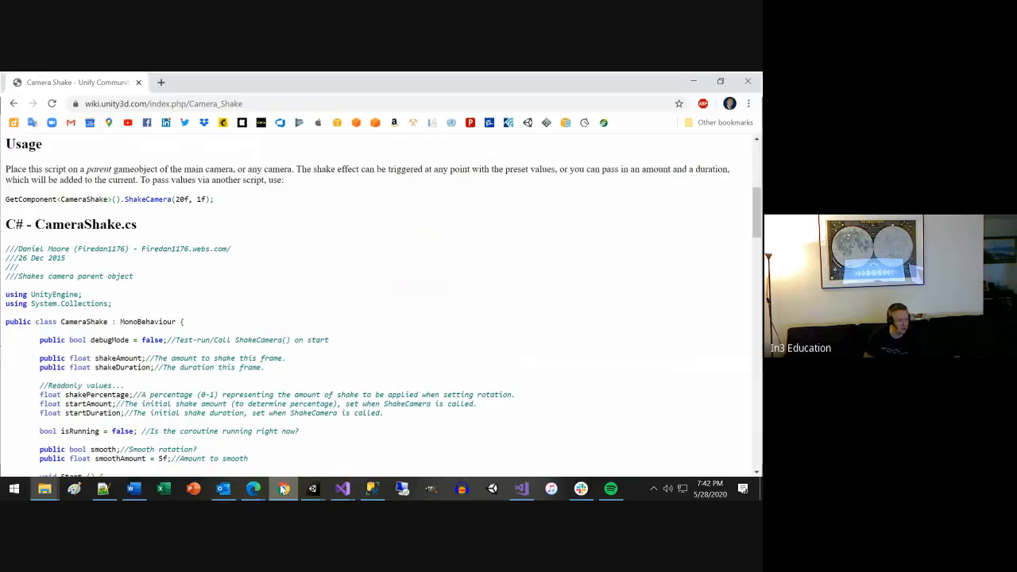
{"action": "left_click", "coordinate": [270, 103]}
{"action": "type", "text": "• https://learn.unity.com/course/learn-premium-mega-bundle-related-content"}
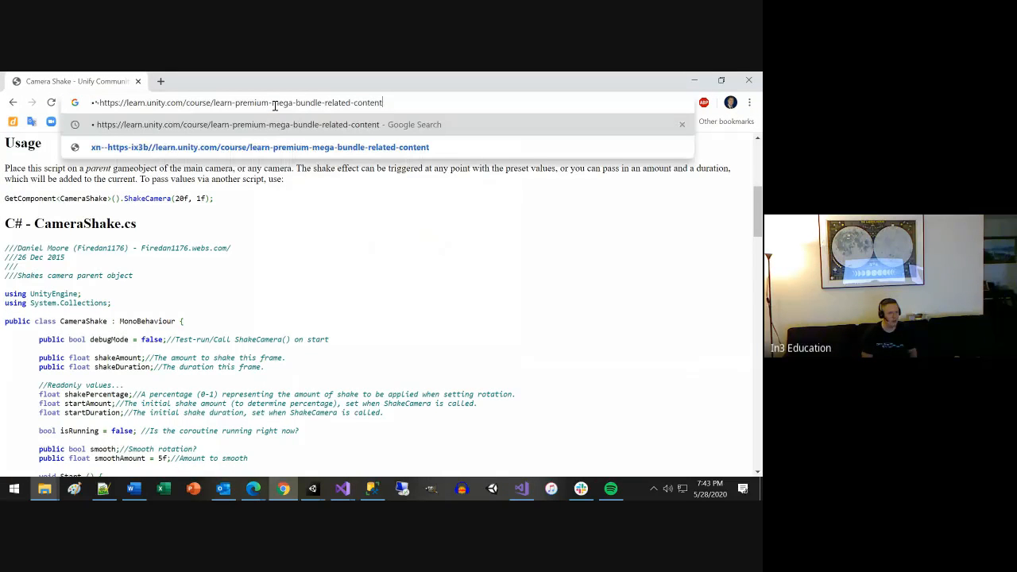
{"action": "key", "text": "Return"}
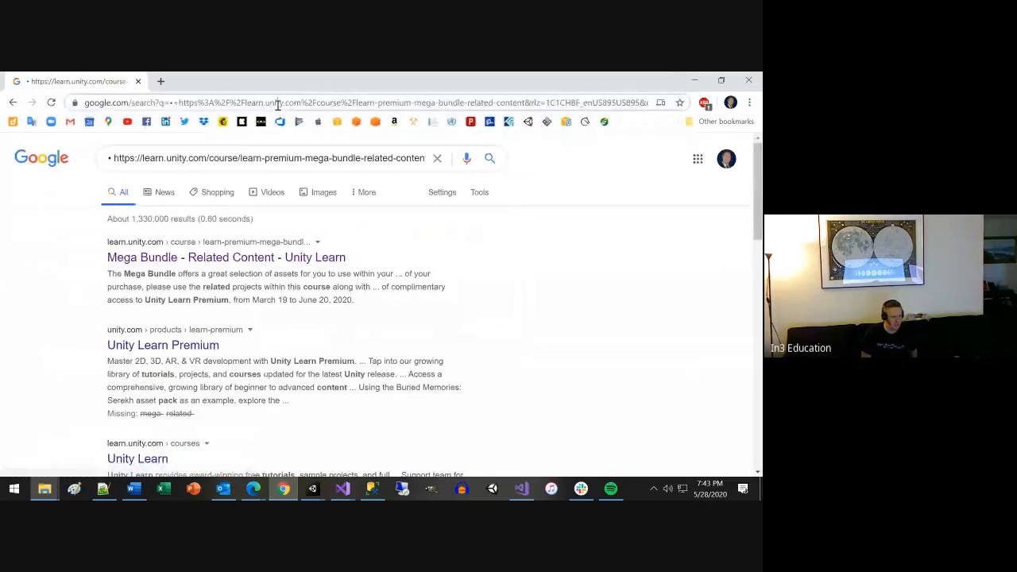
{"action": "left_click", "coordinate": [276, 103]}
{"action": "type", "text": "• https://learn.unity.com/course/learn-premium-mega-bundle-related-content"}
{"action": "key", "text": "Home"}
{"action": "key", "text": "Delete"}
{"action": "key", "text": "Delete"}
{"action": "key", "text": "Return"}
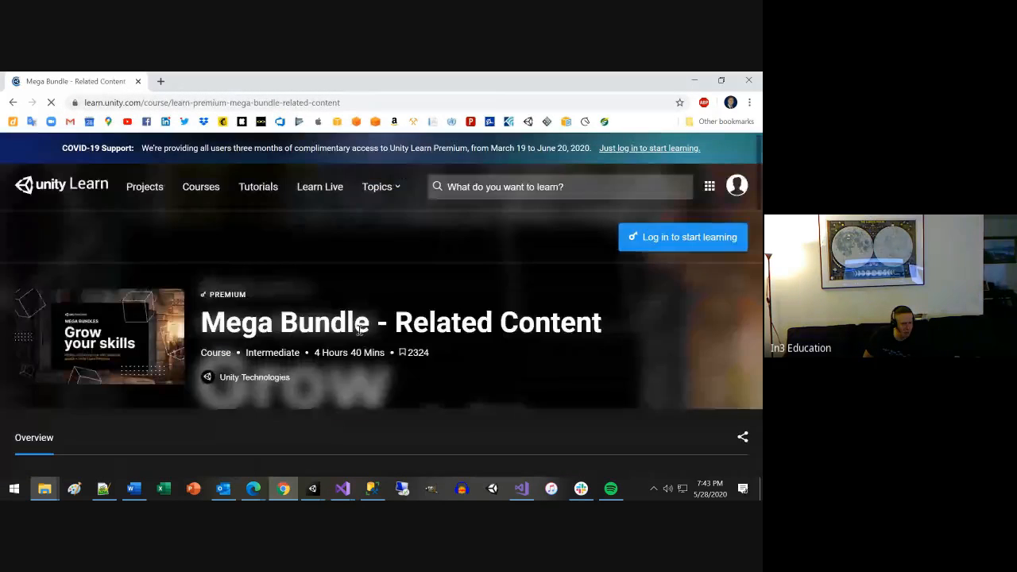
Look through the Mega Bundle course's project list, from the Environment Pack to the AI Systems & Controller Mapping Pack.
{"action": "scroll", "coordinate": [358, 334], "scroll_direction": "down", "scroll_amount": 1}
{"action": "scroll", "coordinate": [359, 335], "scroll_direction": "down", "scroll_amount": 5}
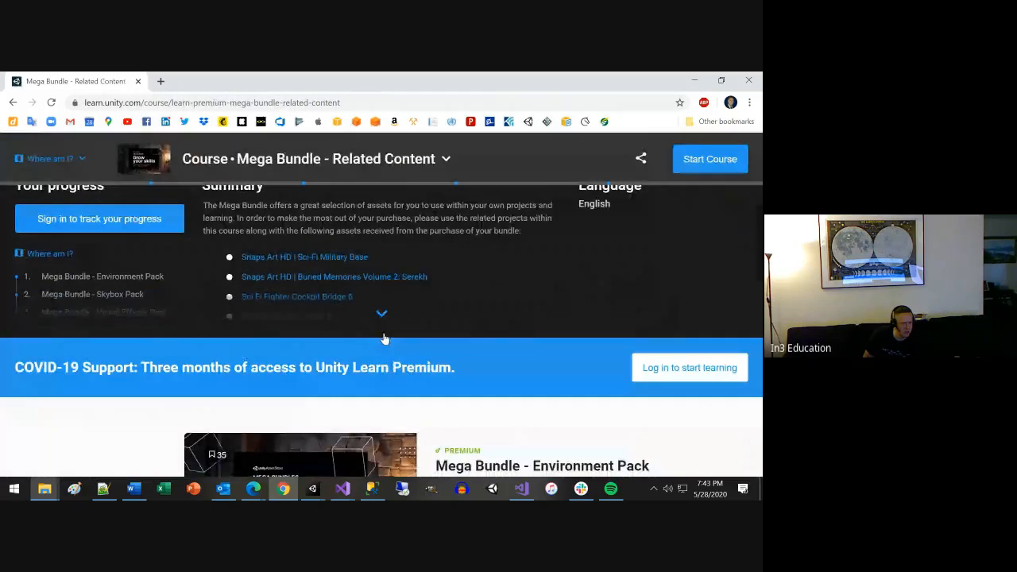
{"action": "scroll", "coordinate": [390, 340], "scroll_direction": "down", "scroll_amount": 5}
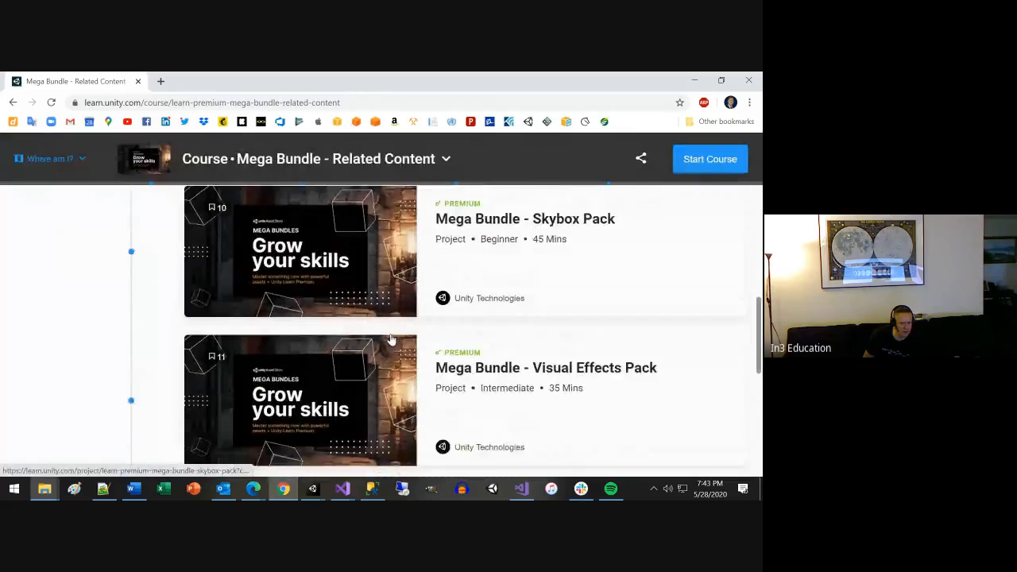
{"action": "scroll", "coordinate": [390, 340], "scroll_direction": "down", "scroll_amount": 4}
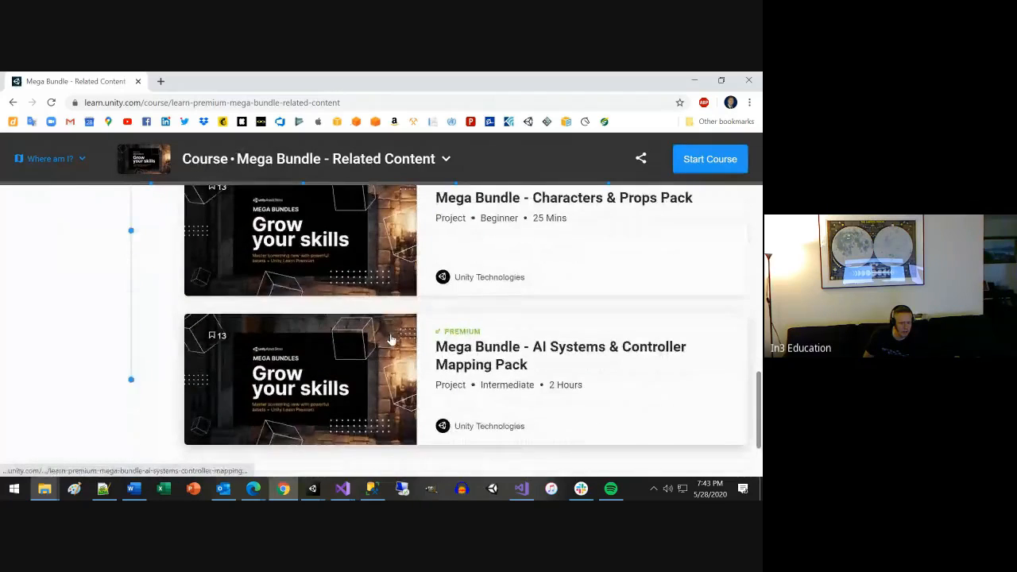
{"action": "scroll", "coordinate": [390, 340], "scroll_direction": "down", "scroll_amount": 1}
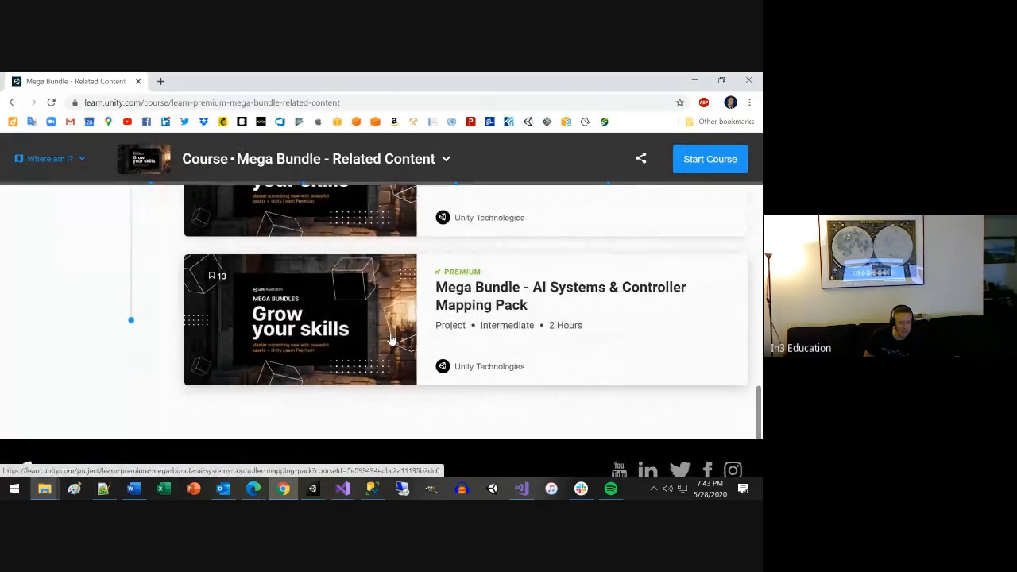
{"action": "scroll", "coordinate": [388, 338], "scroll_direction": "up", "scroll_amount": 1}
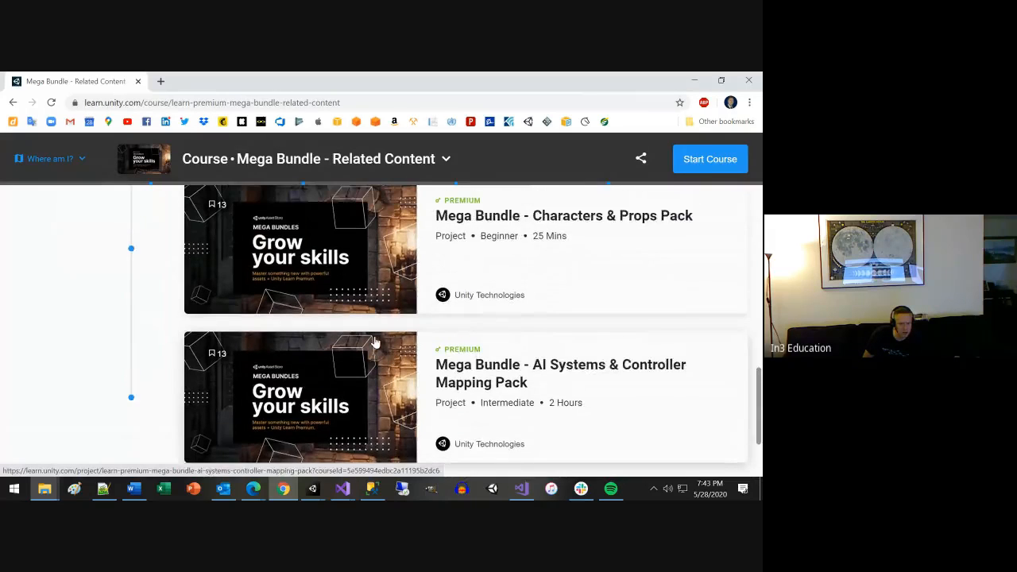
{"action": "scroll", "coordinate": [375, 342], "scroll_direction": "up", "scroll_amount": 1}
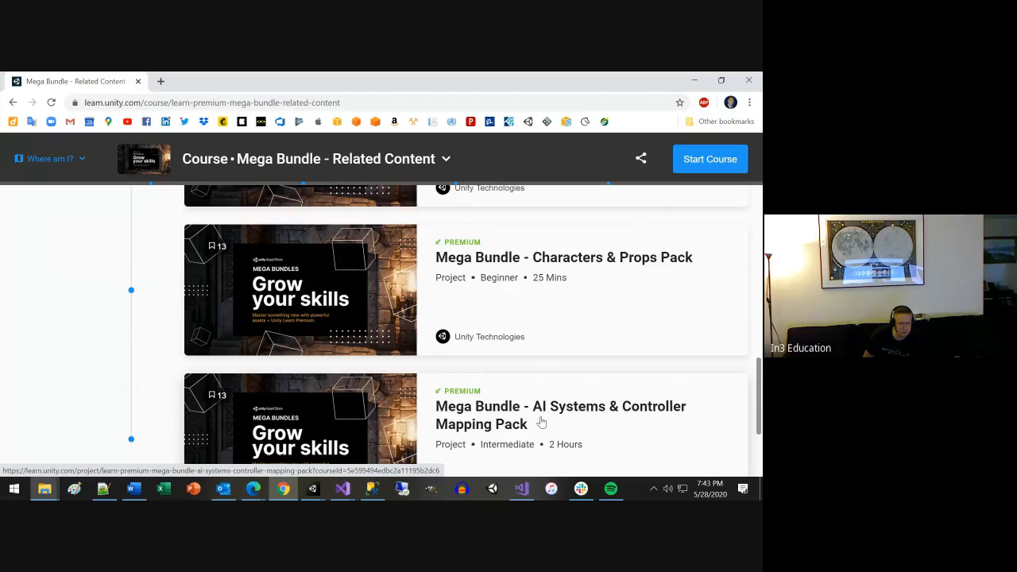
{"action": "scroll", "coordinate": [541, 421], "scroll_direction": "up", "scroll_amount": 1}
{"action": "scroll", "coordinate": [541, 422], "scroll_direction": "down", "scroll_amount": 1}
{"action": "scroll", "coordinate": [541, 422], "scroll_direction": "up", "scroll_amount": 1}
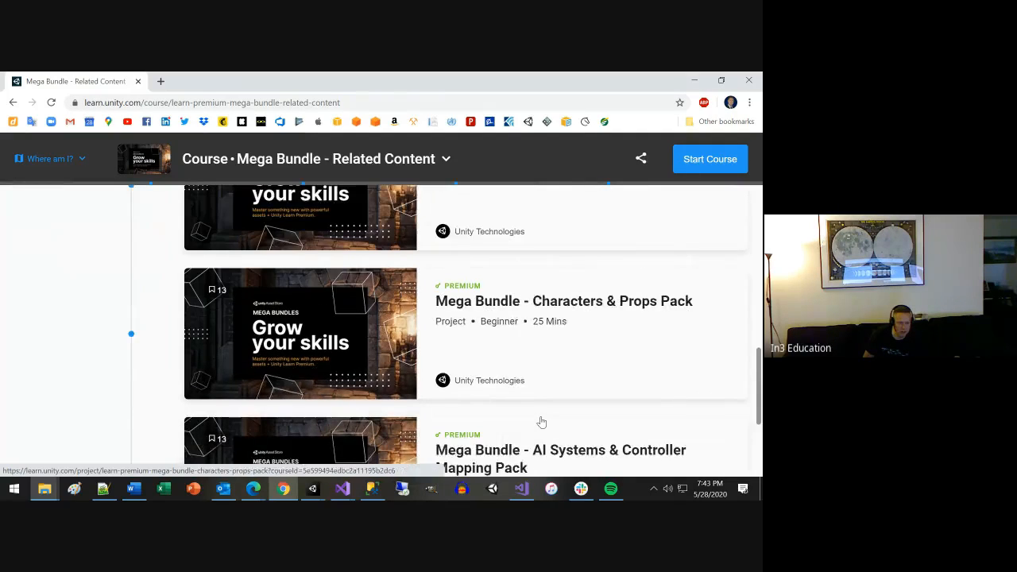
{"action": "scroll", "coordinate": [541, 422], "scroll_direction": "up", "scroll_amount": 1}
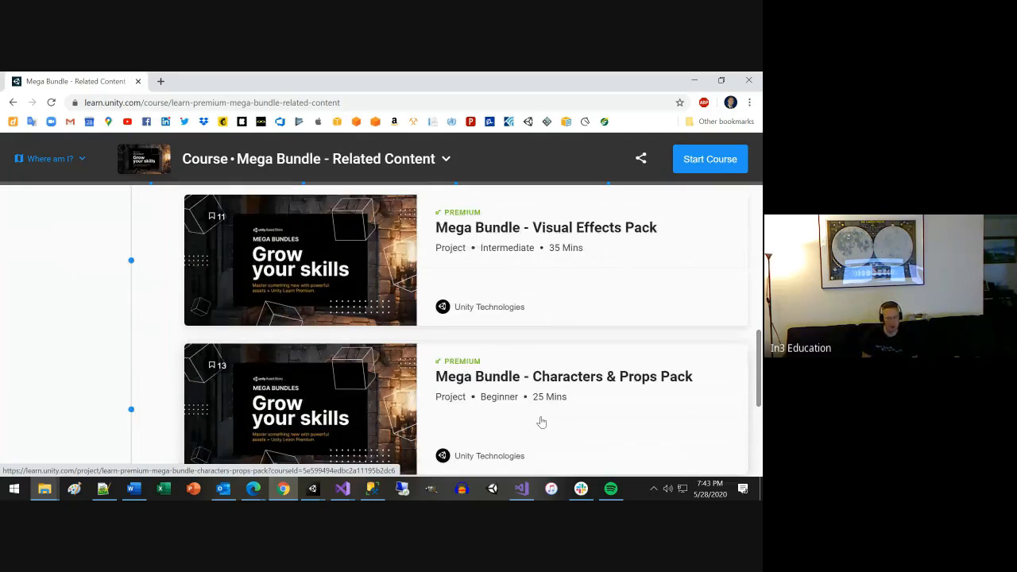
{"action": "scroll", "coordinate": [550, 405], "scroll_direction": "down", "scroll_amount": 4}
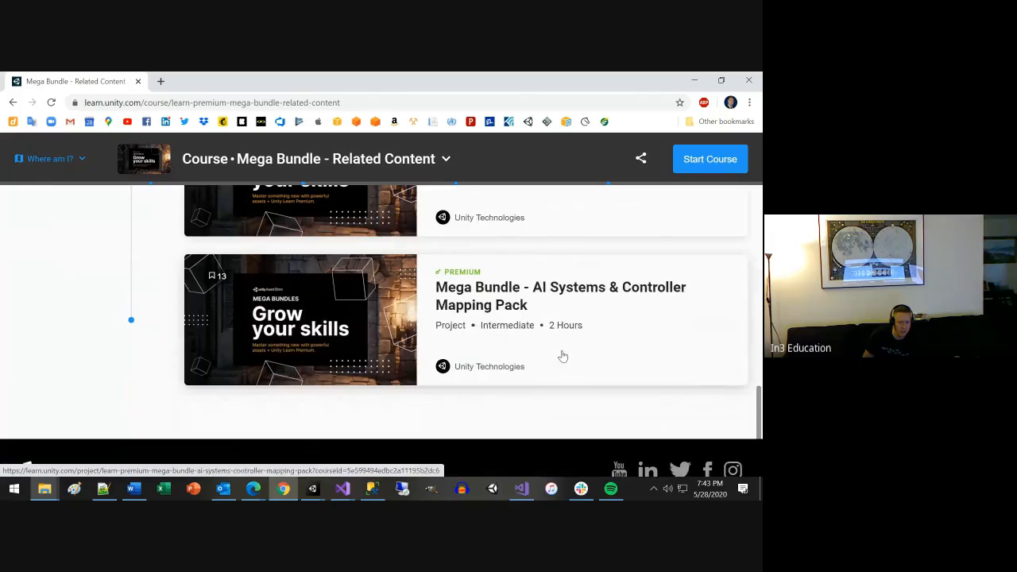
Look back over the Mega Bundle projects from the AI Systems & Controller Mapping Pack up to the Environment Pack.
{"action": "scroll", "coordinate": [562, 356], "scroll_direction": "up", "scroll_amount": 1}
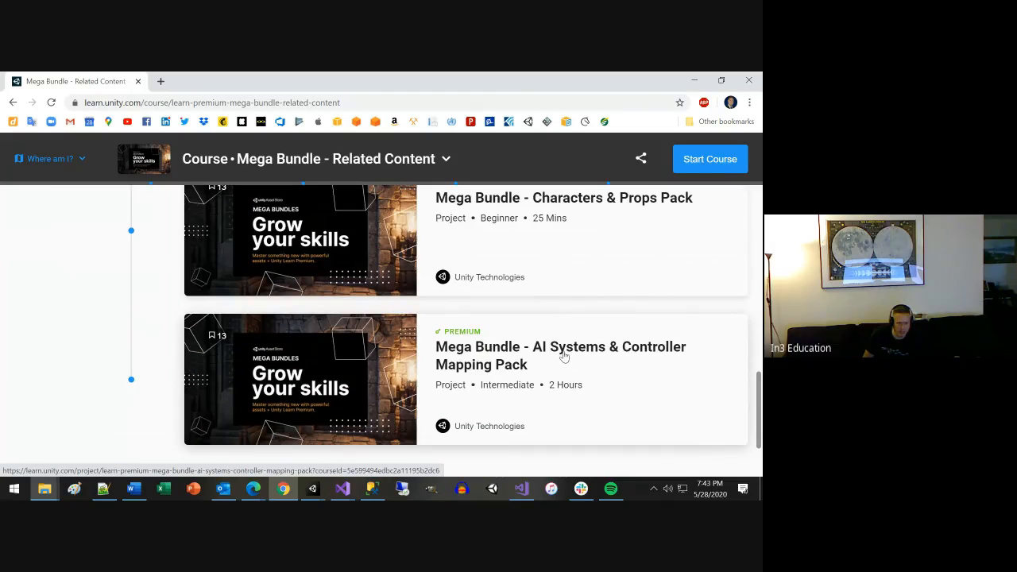
{"action": "scroll", "coordinate": [562, 357], "scroll_direction": "up", "scroll_amount": 1}
{"action": "scroll", "coordinate": [562, 357], "scroll_direction": "up", "scroll_amount": 3}
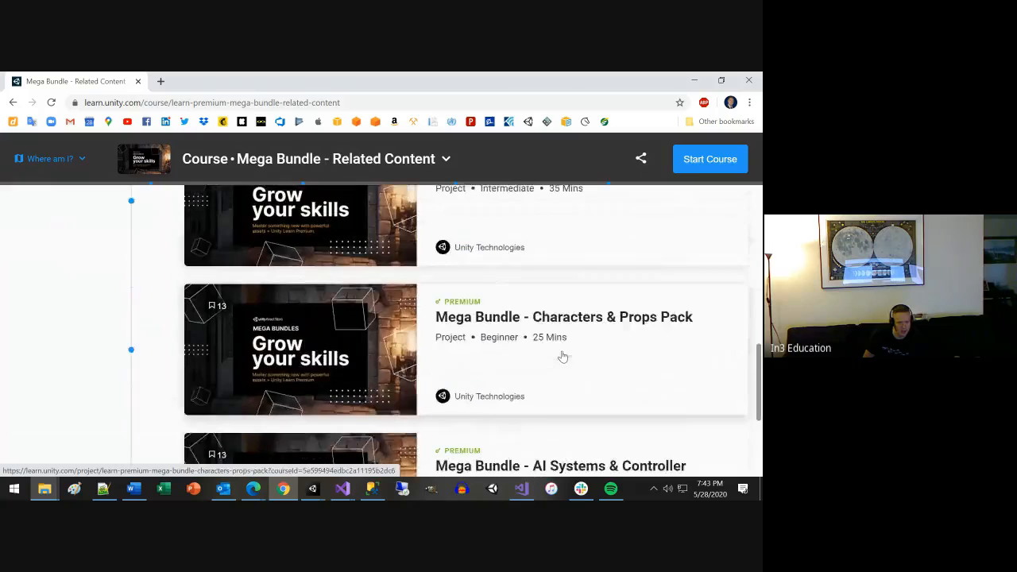
{"action": "scroll", "coordinate": [562, 356], "scroll_direction": "up", "scroll_amount": 4}
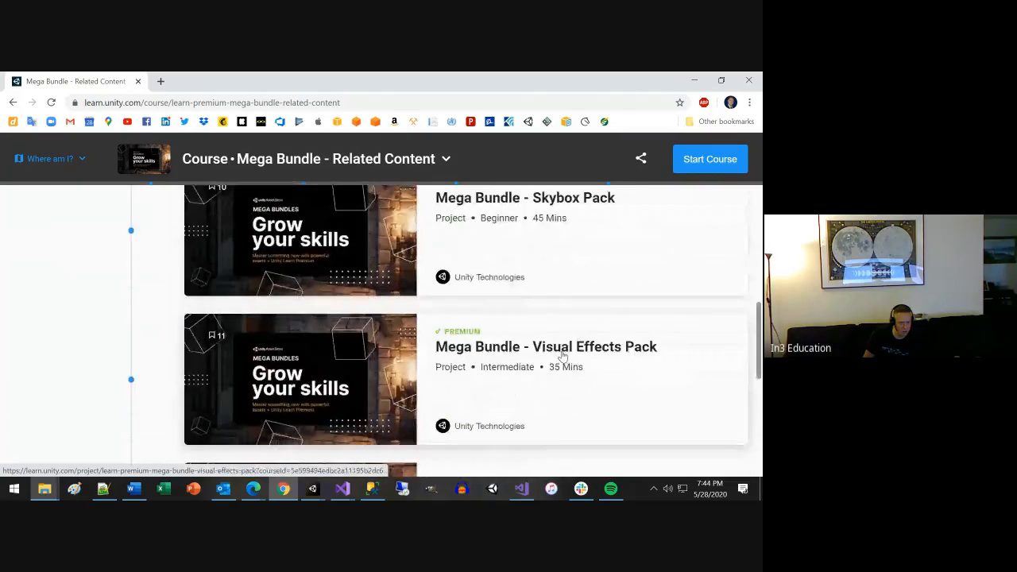
{"action": "scroll", "coordinate": [562, 357], "scroll_direction": "up", "scroll_amount": 2}
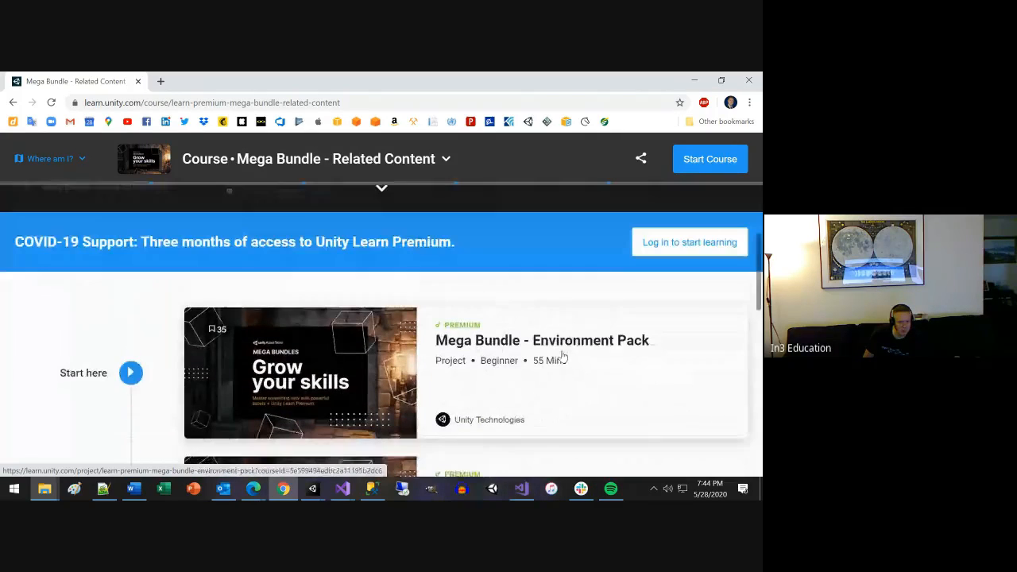
{"action": "scroll", "coordinate": [562, 357], "scroll_direction": "up", "scroll_amount": 1}
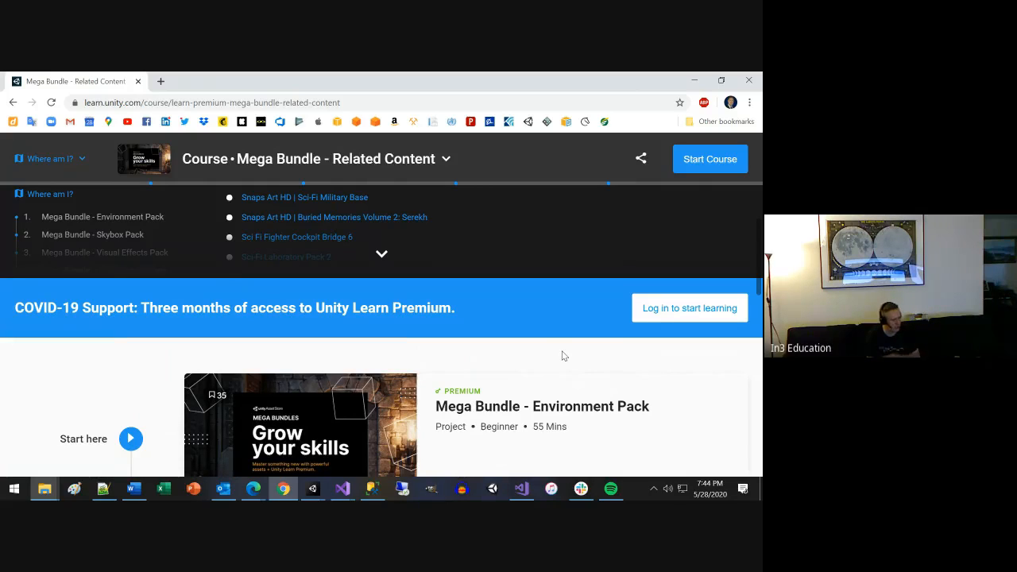
Search the web for "unity store" and open the Unity Asset Store site.
{"action": "left_click", "coordinate": [352, 100]}
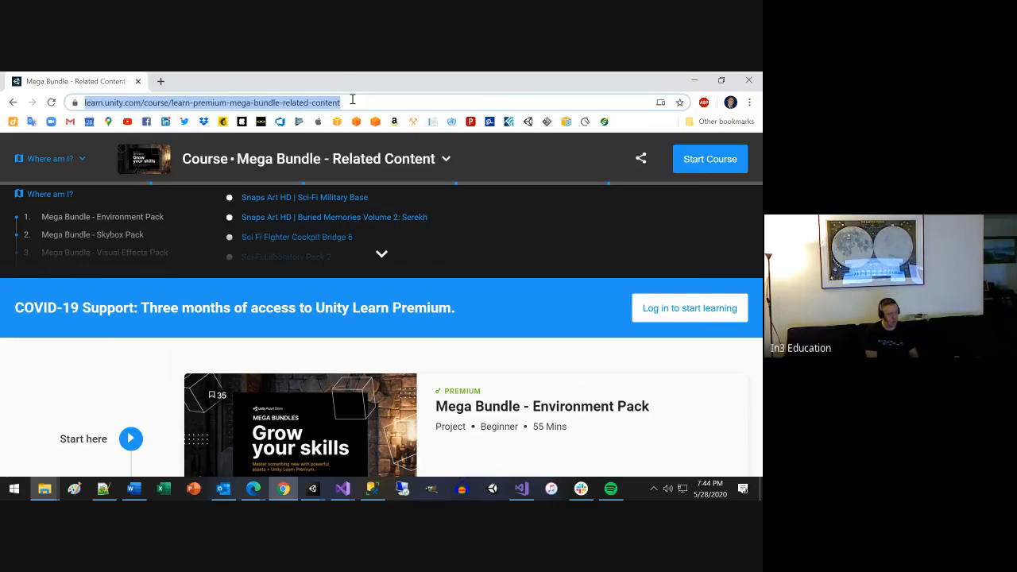
{"action": "type", "text": "unit"}
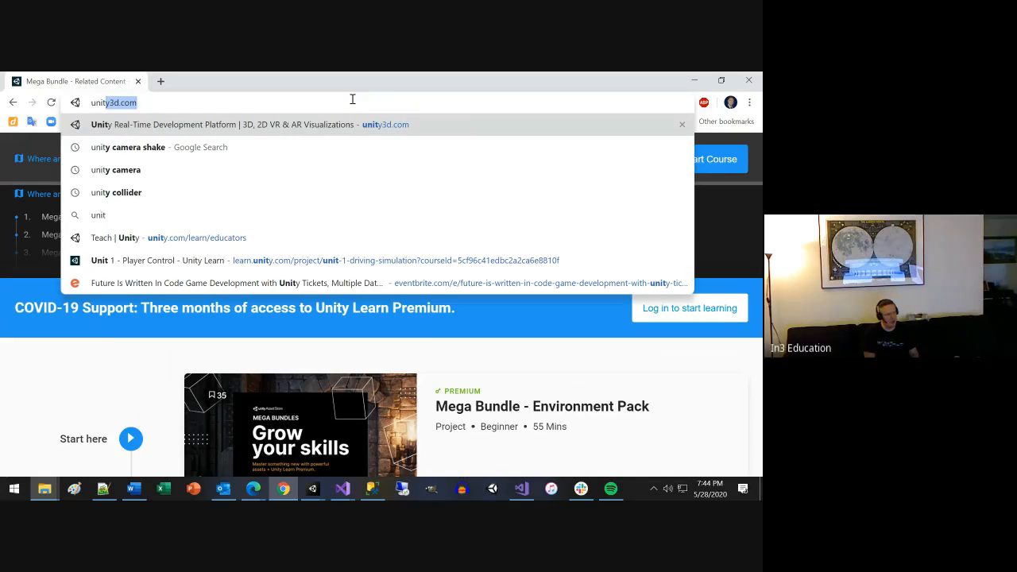
{"action": "type", "text": "y "}
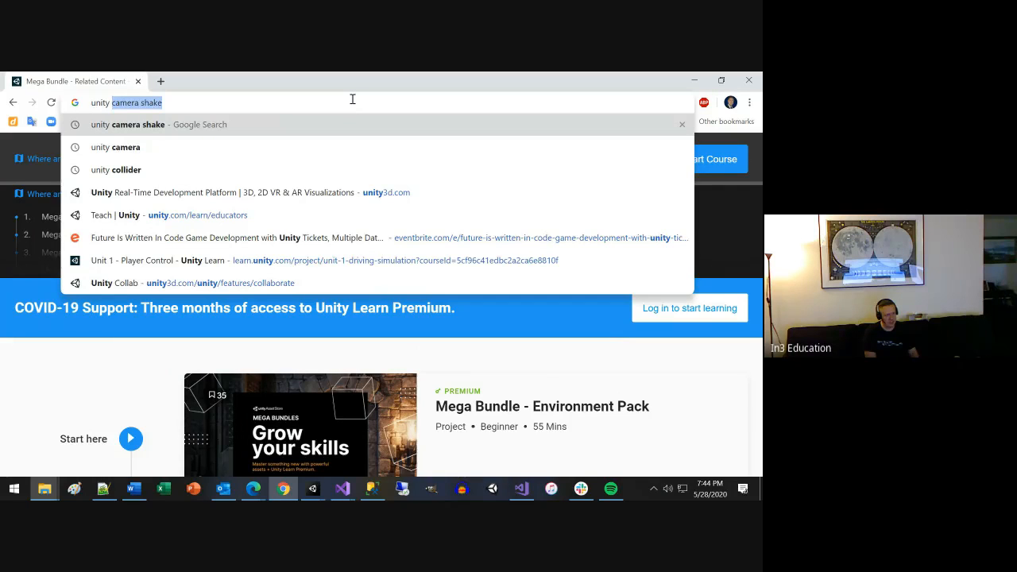
{"action": "type", "text": "st"}
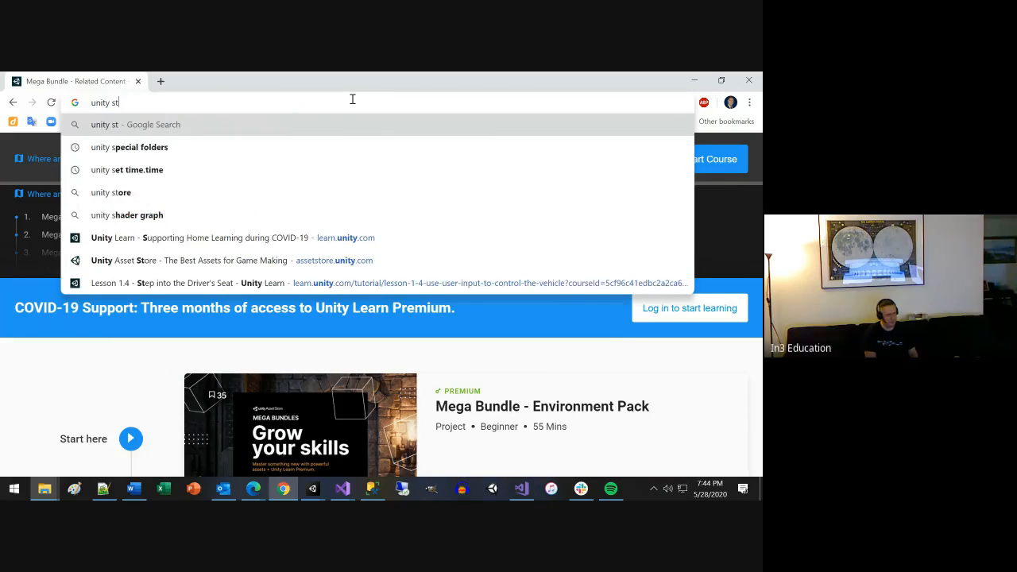
{"action": "type", "text": "ore"}
{"action": "key", "text": "Return"}
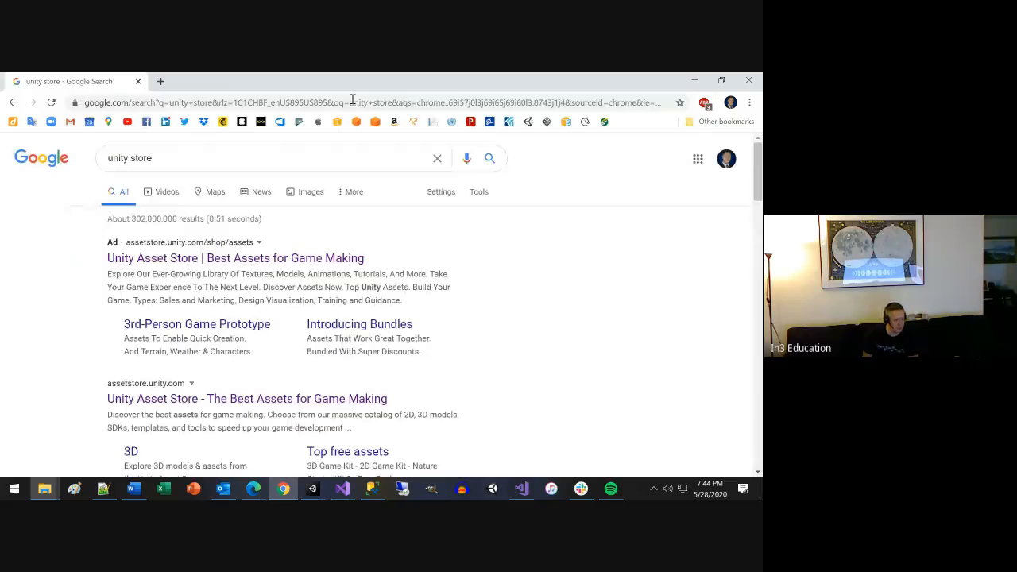
{"action": "left_click", "coordinate": [302, 259]}
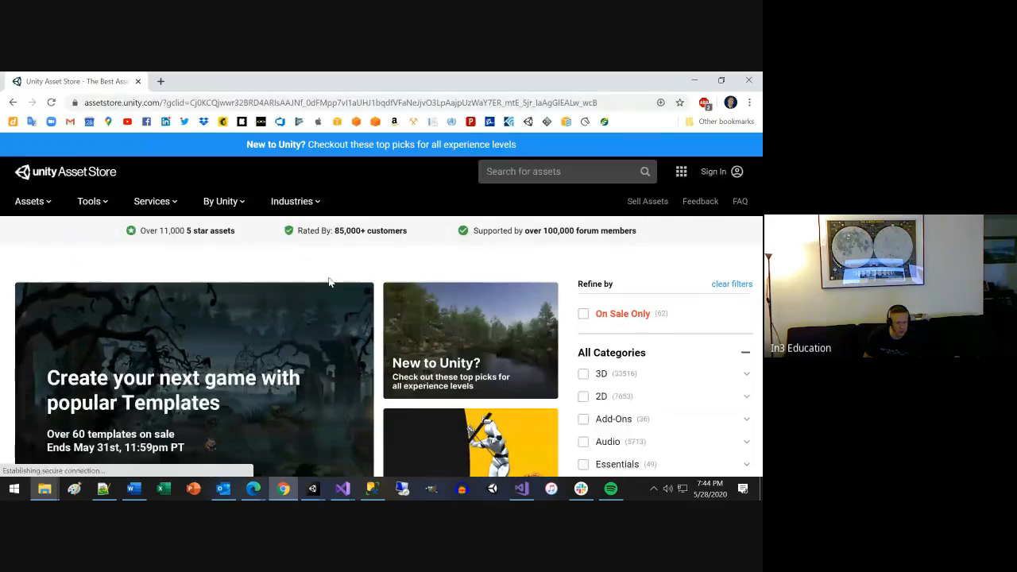
Search the Asset Store for the suggested term "3dmodels".
{"action": "left_click", "coordinate": [524, 172]}
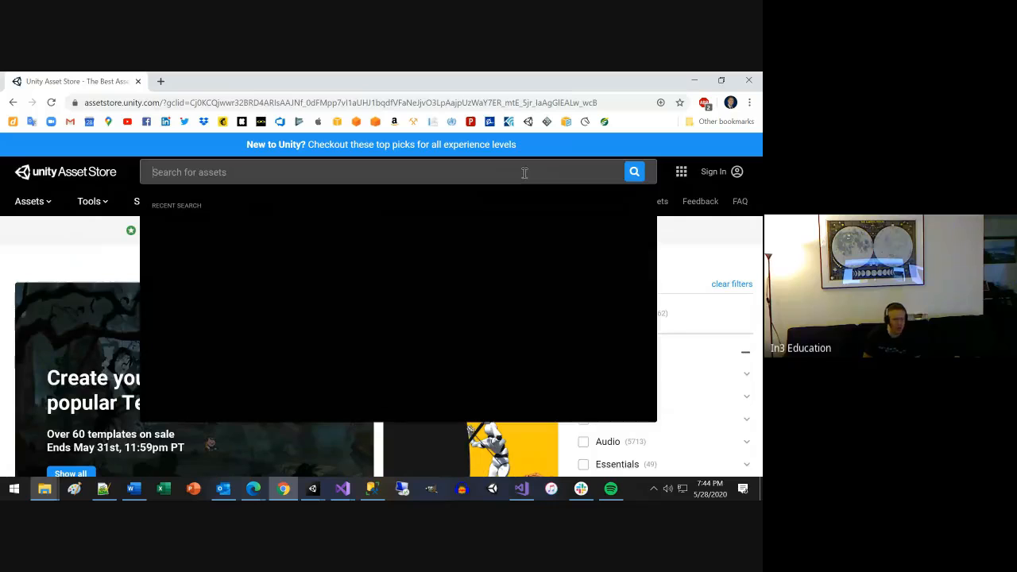
{"action": "type", "text": "3"}
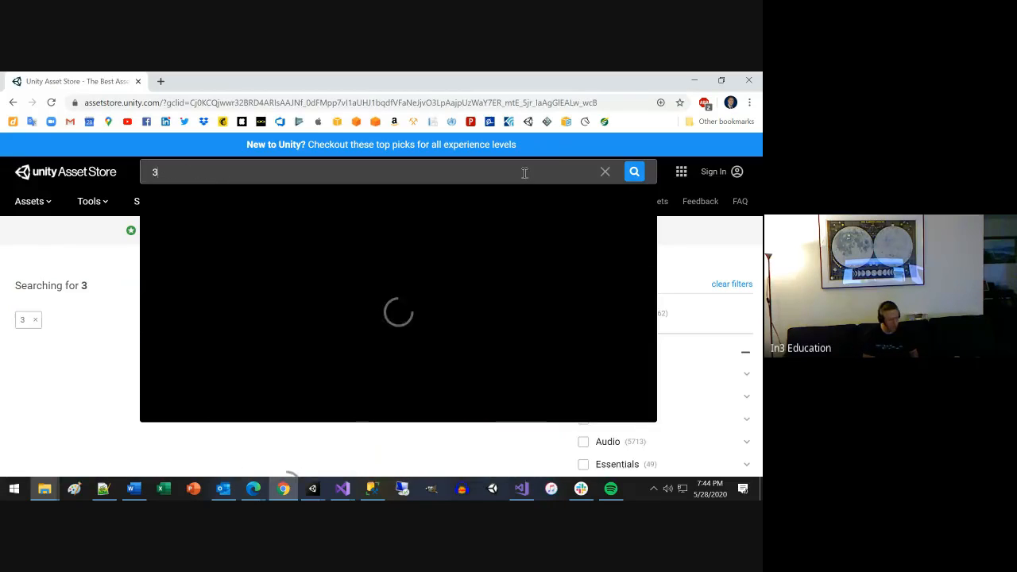
{"action": "type", "text": "d"}
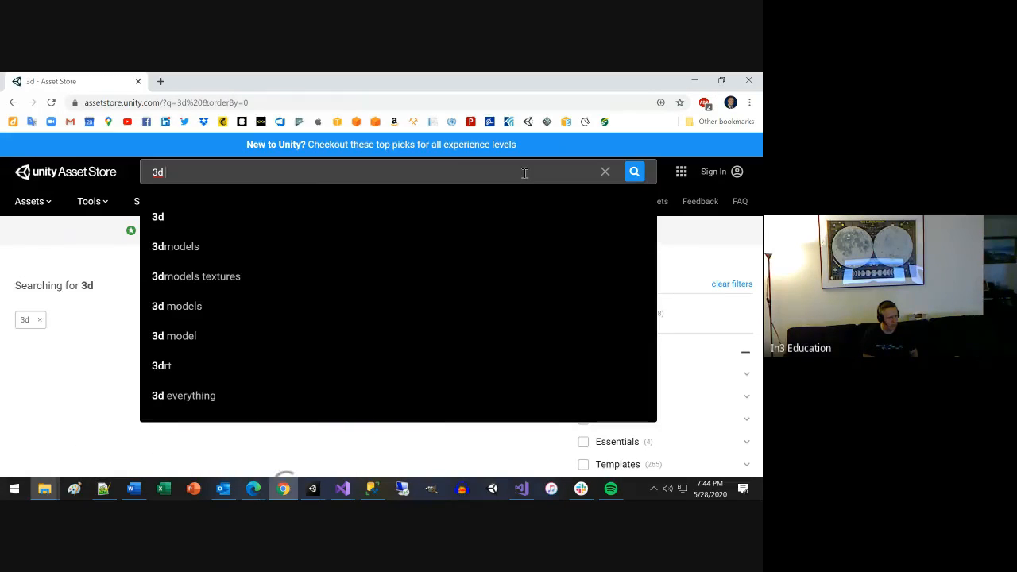
{"action": "key", "text": "Down"}
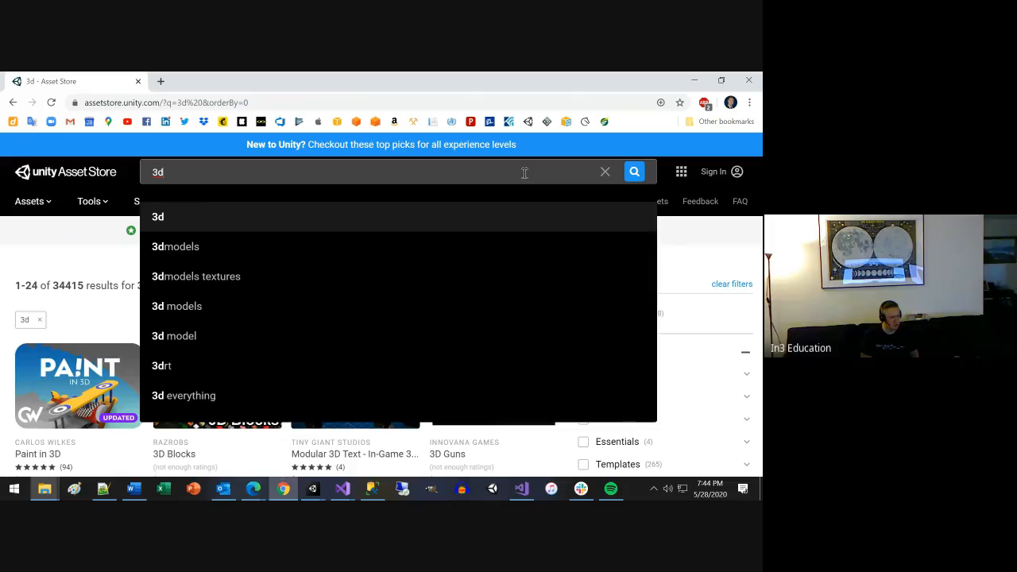
{"action": "key", "text": "Down"}
{"action": "key", "text": "Return"}
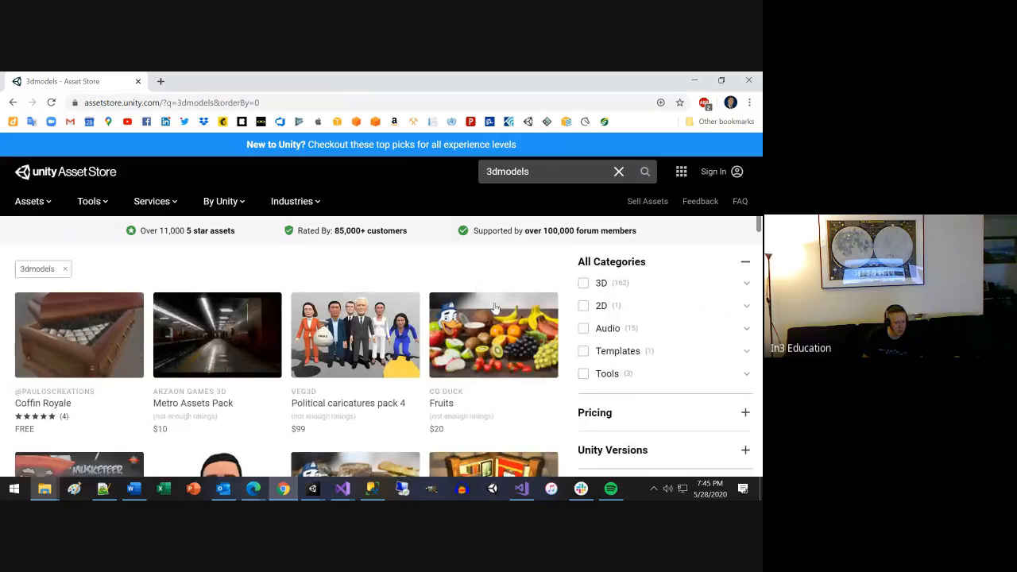
Browse the found assets, open the free Coffin Royale asset's page and look it over.
{"action": "scroll", "coordinate": [494, 306], "scroll_direction": "down", "scroll_amount": 1}
{"action": "scroll", "coordinate": [103, 335], "scroll_direction": "up", "scroll_amount": 1}
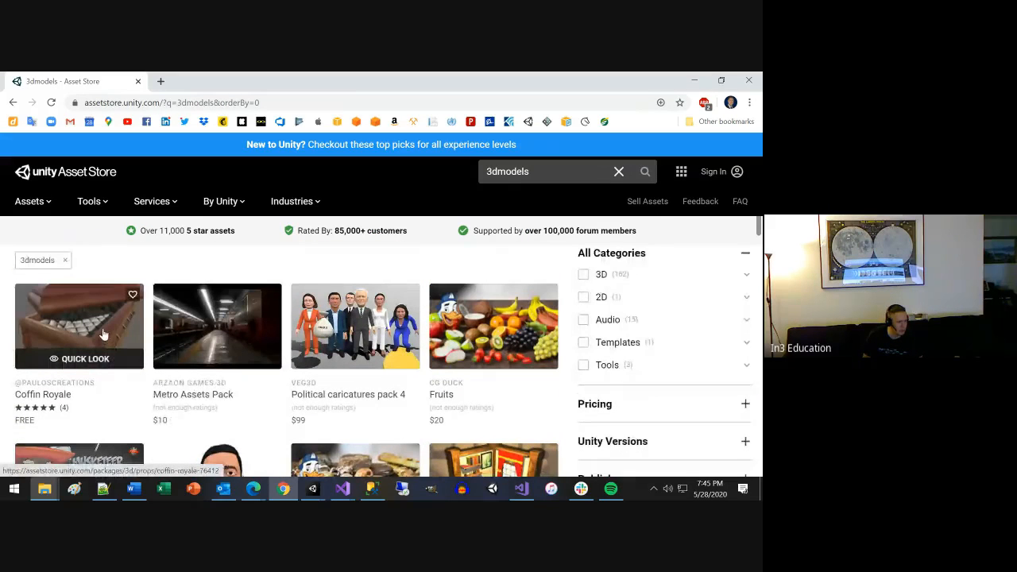
{"action": "left_click", "coordinate": [103, 335]}
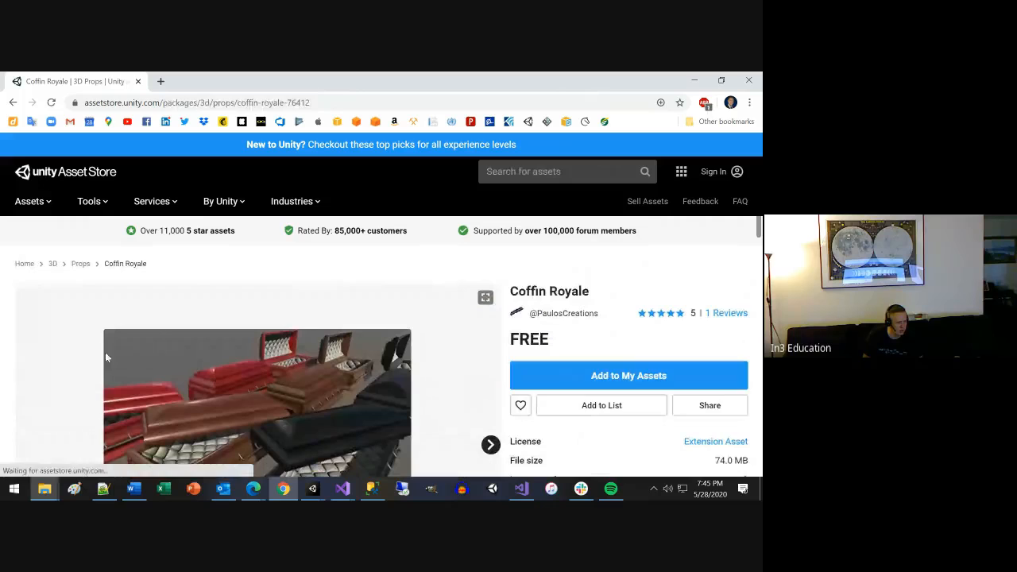
{"action": "scroll", "coordinate": [245, 381], "scroll_direction": "down", "scroll_amount": 2}
{"action": "scroll", "coordinate": [246, 377], "scroll_direction": "up", "scroll_amount": 1}
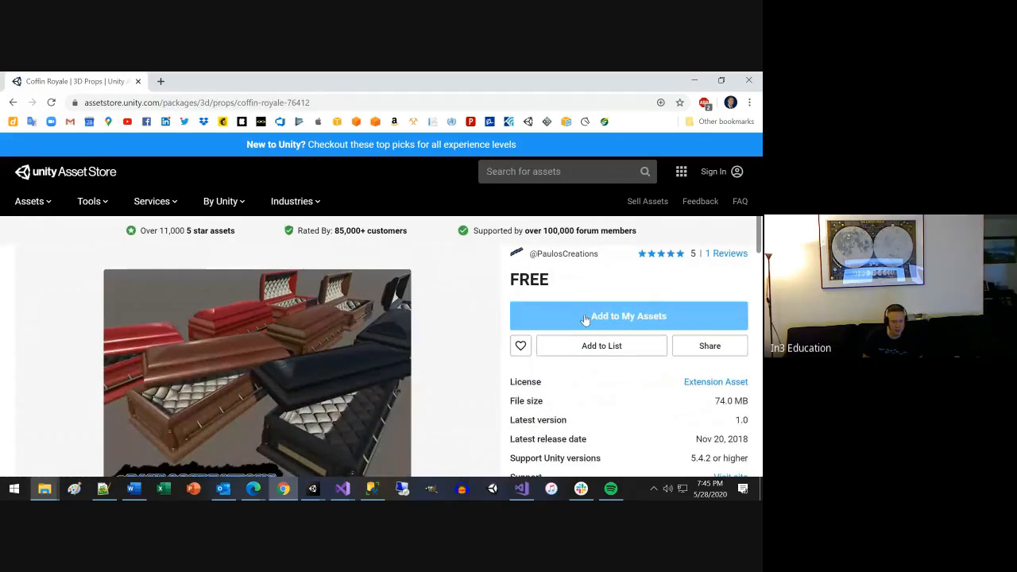
Add Coffin Royale to My Assets and open it in the Unity Editor, allowing the browser to launch it.
{"action": "left_click", "coordinate": [586, 318]}
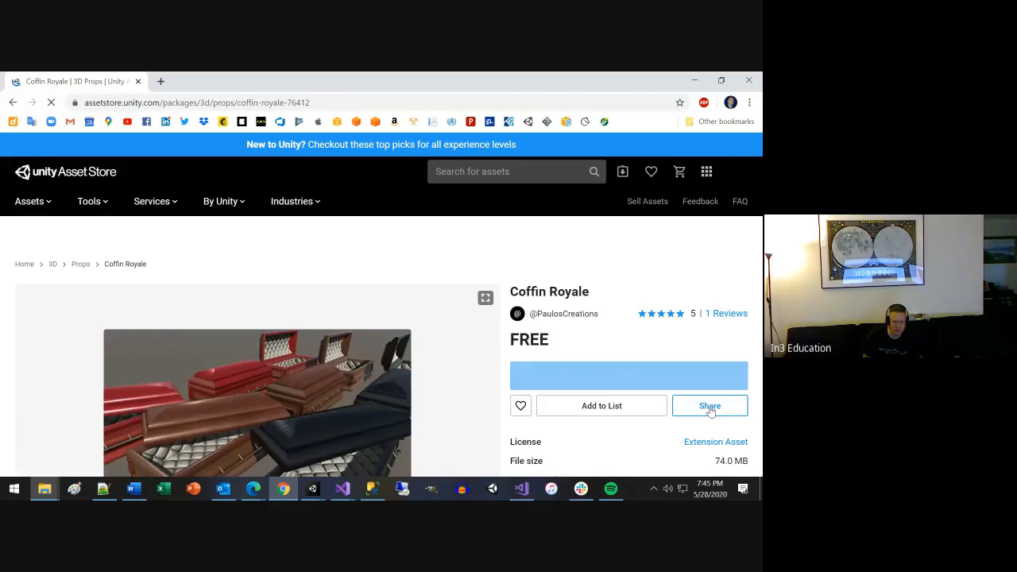
{"action": "scroll", "coordinate": [571, 370], "scroll_direction": "down", "scroll_amount": 1}
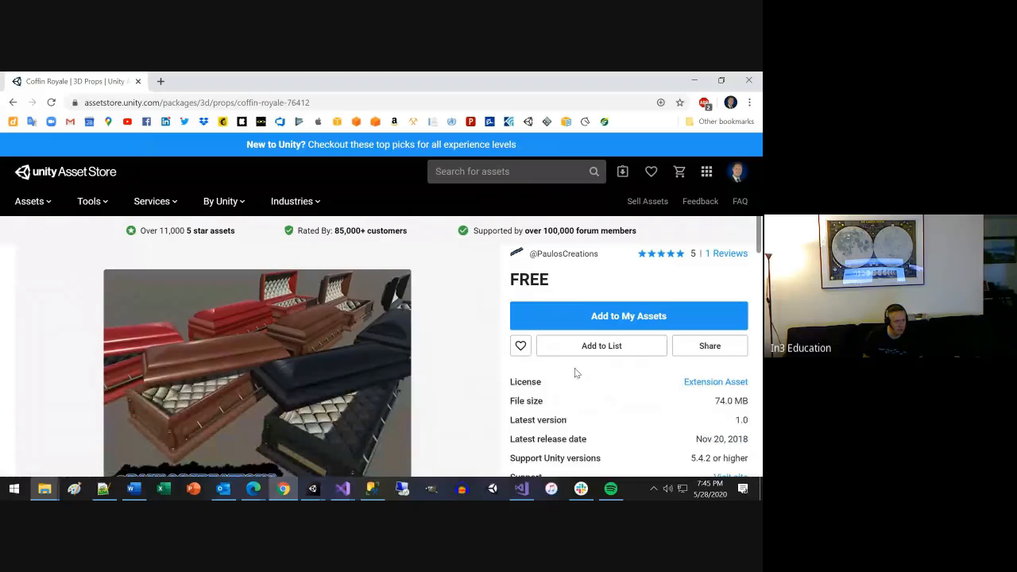
{"action": "left_click", "coordinate": [593, 316]}
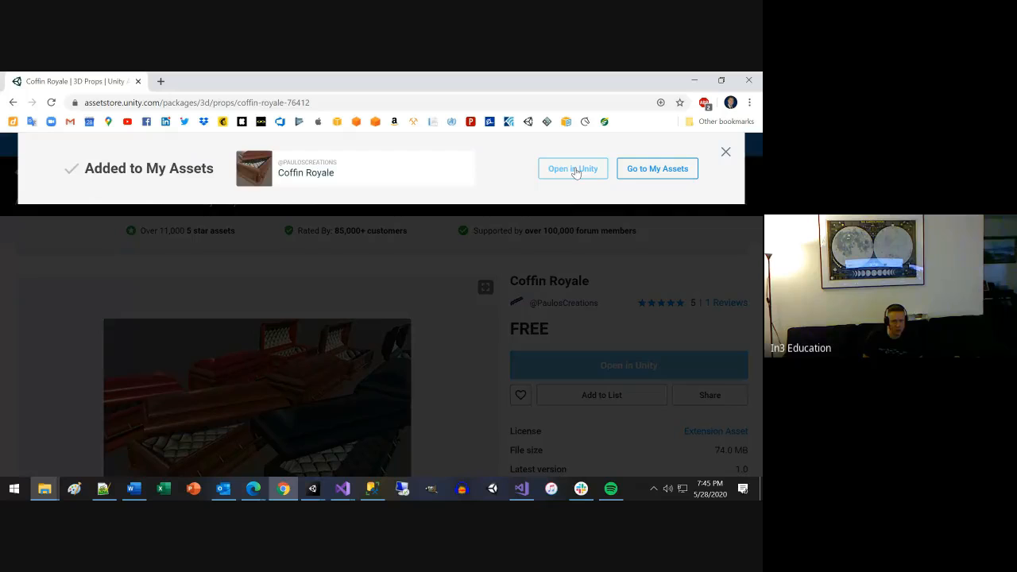
{"action": "left_click", "coordinate": [573, 170]}
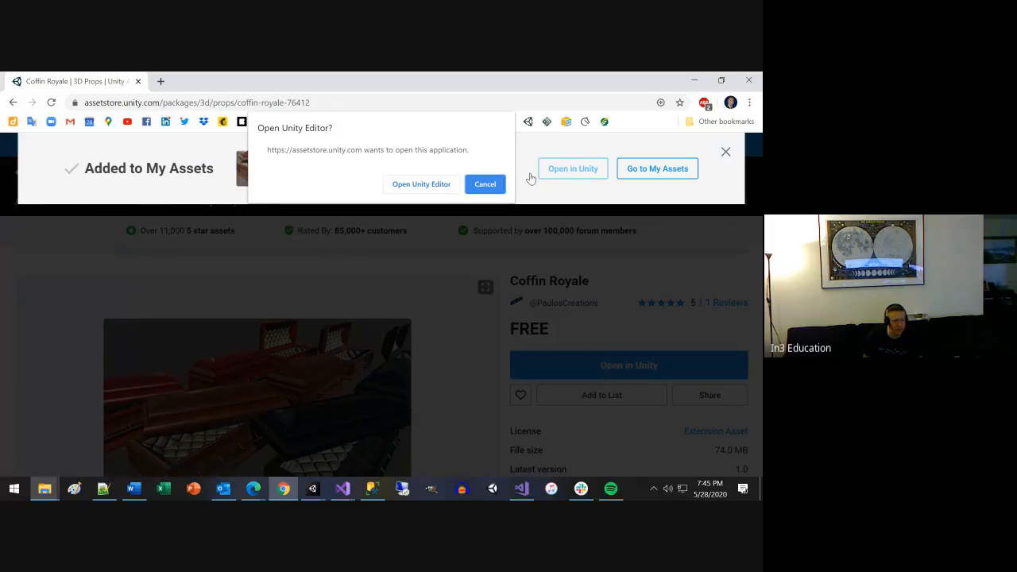
{"action": "left_click", "coordinate": [441, 187]}
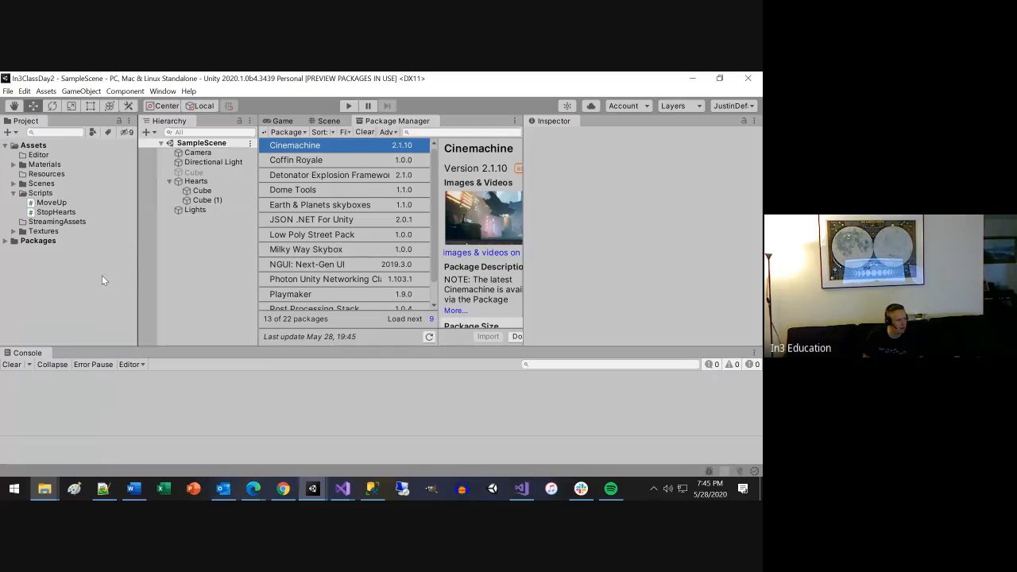
Check the contents of the project's Packages folder, glance at the Coffin Royale store page in Chrome and return to Unity.
{"action": "left_click", "coordinate": [7, 241]}
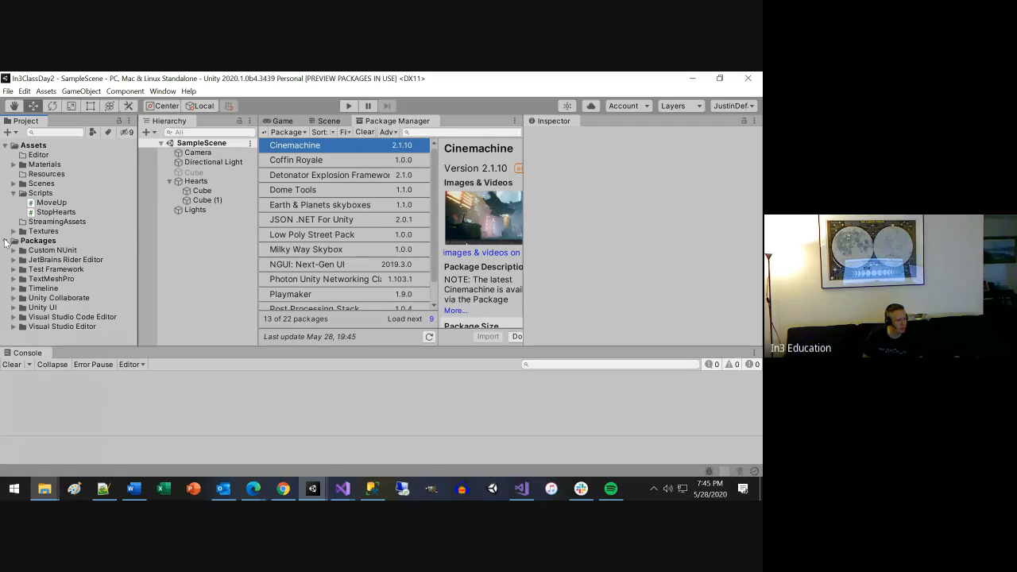
{"action": "left_click", "coordinate": [7, 242]}
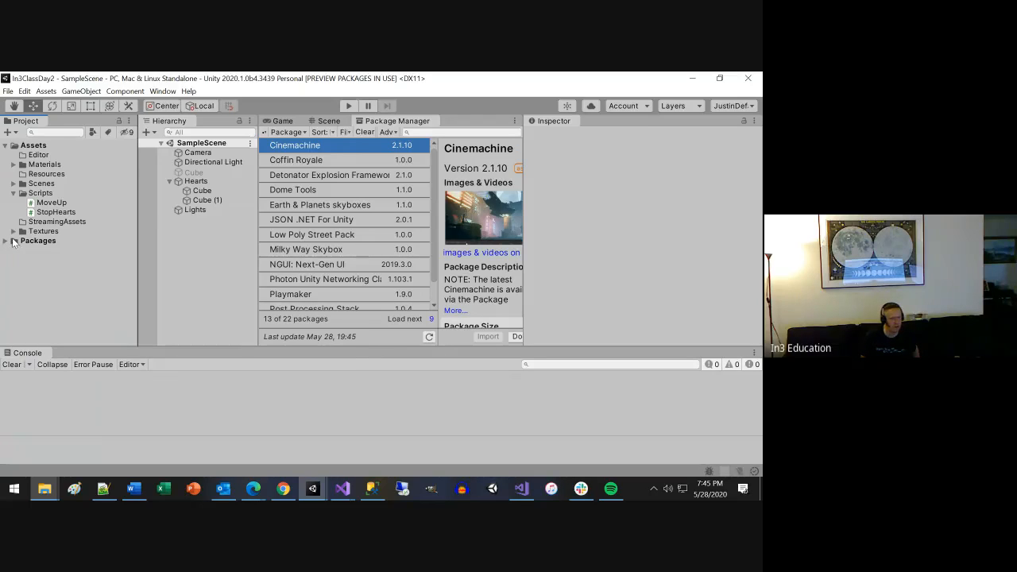
{"action": "key", "text": "alt+Tab"}
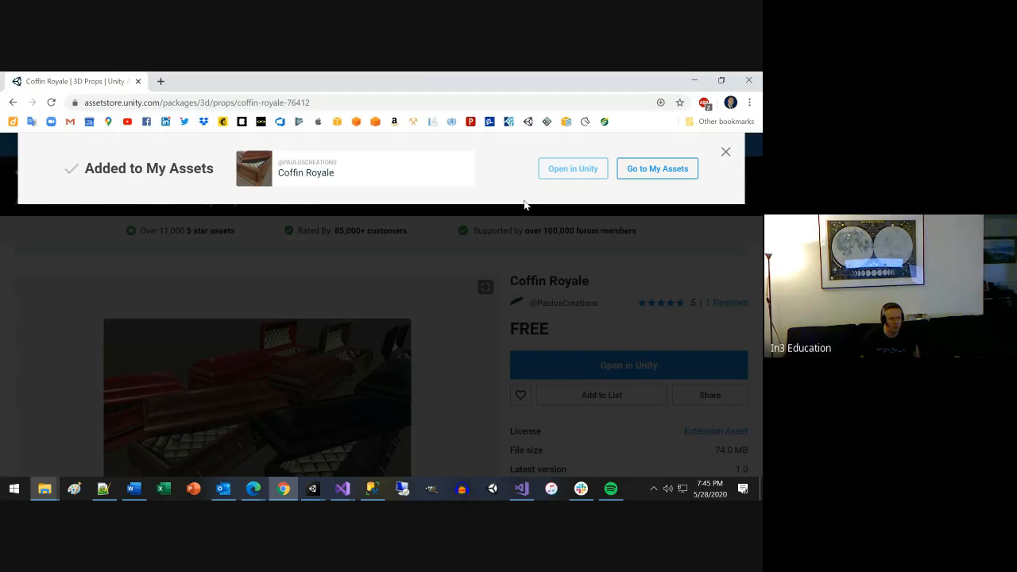
{"action": "key", "text": "alt+Tab"}
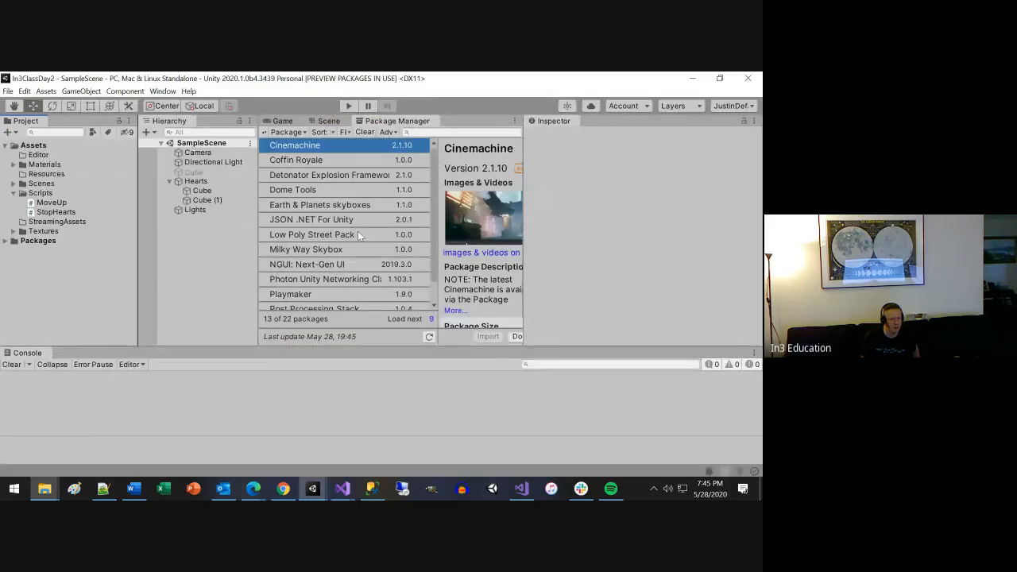
Enlarge the Package Manager area, select the Coffin Royale package and review its description, size, release details and links.
{"action": "left_click_drag", "start_coordinate": [275, 347], "coordinate": [256, 455]}
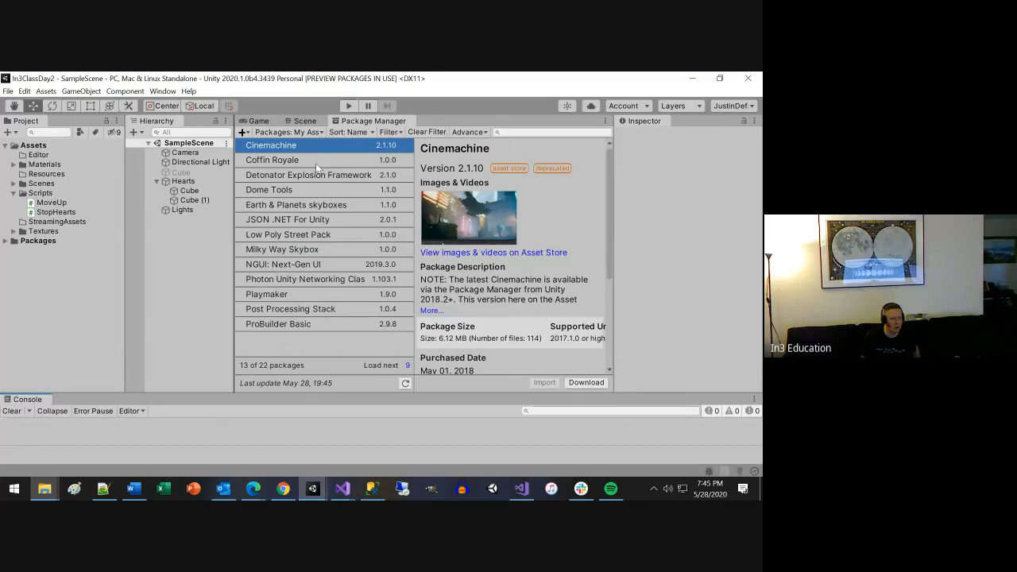
{"action": "left_click", "coordinate": [318, 159]}
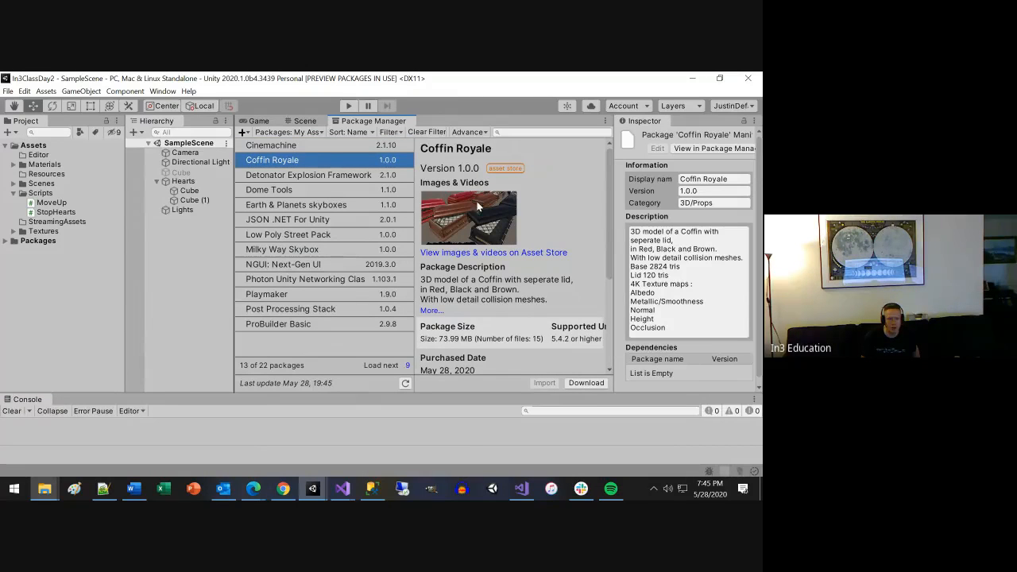
{"action": "scroll", "coordinate": [508, 220], "scroll_direction": "down", "scroll_amount": 5}
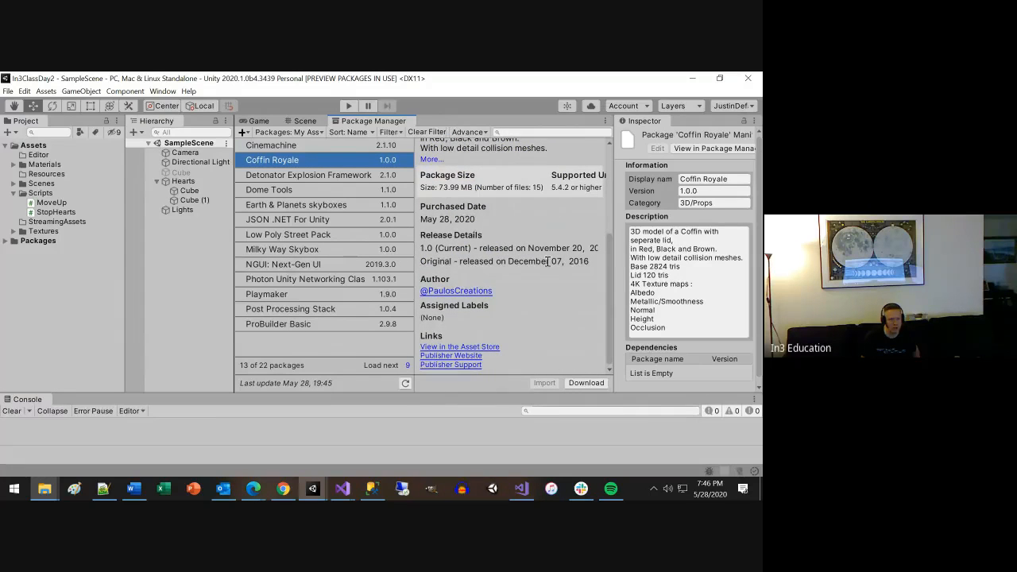
{"action": "scroll", "coordinate": [547, 260], "scroll_direction": "up", "scroll_amount": 5}
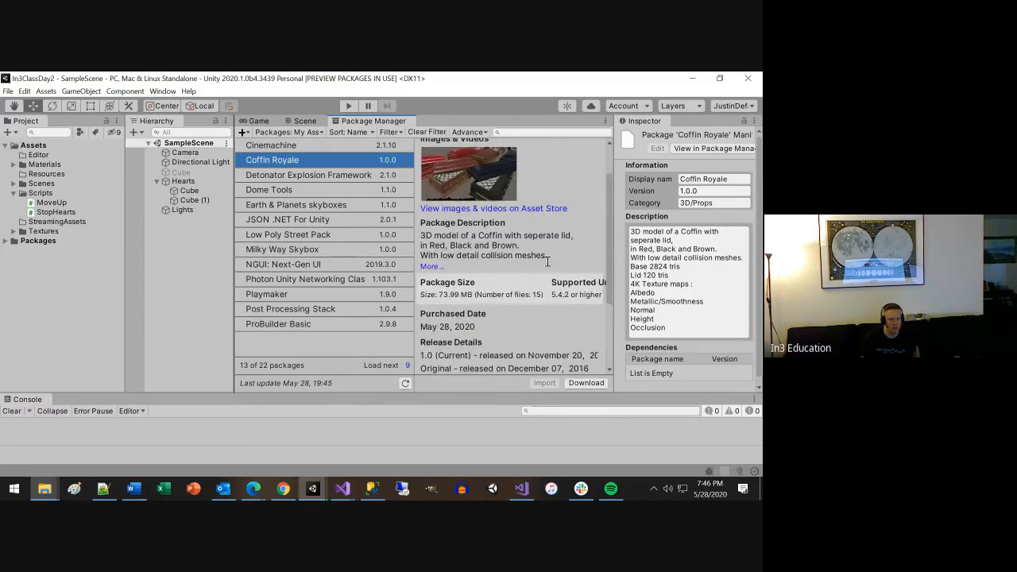
{"action": "scroll", "coordinate": [676, 274], "scroll_direction": "down", "scroll_amount": 1}
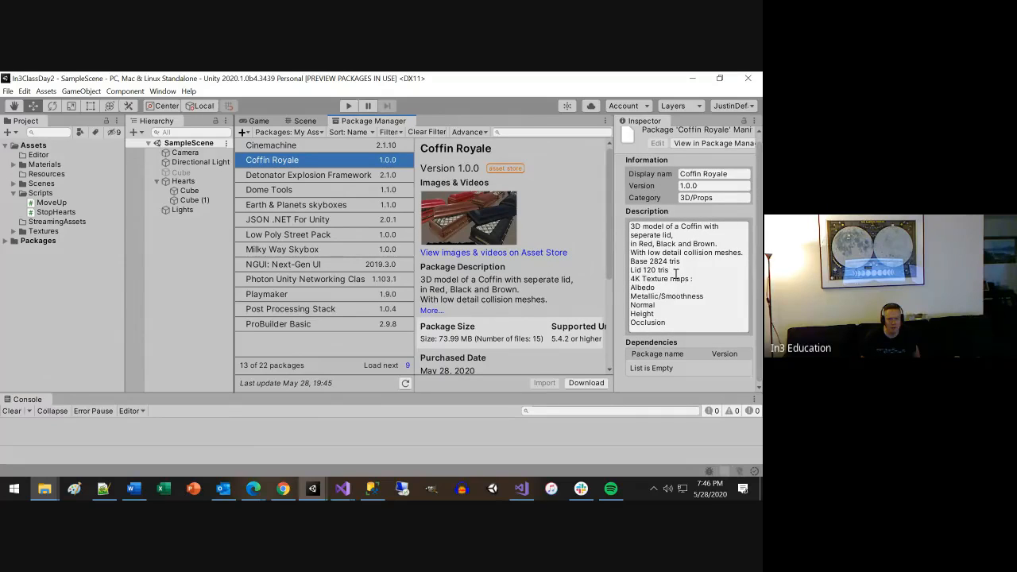
{"action": "scroll", "coordinate": [710, 318], "scroll_direction": "up", "scroll_amount": 1}
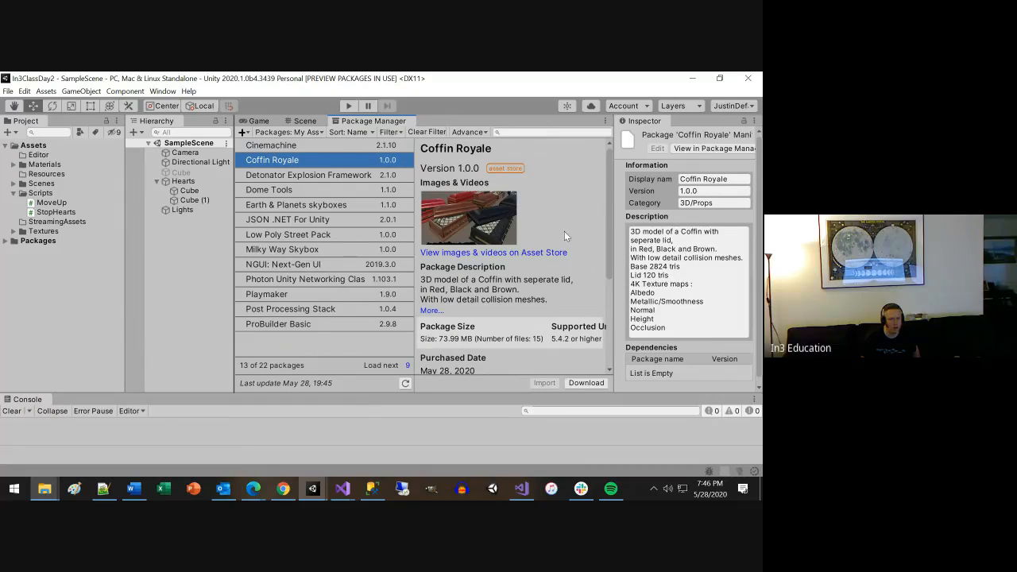
{"action": "scroll", "coordinate": [565, 235], "scroll_direction": "down", "scroll_amount": 5}
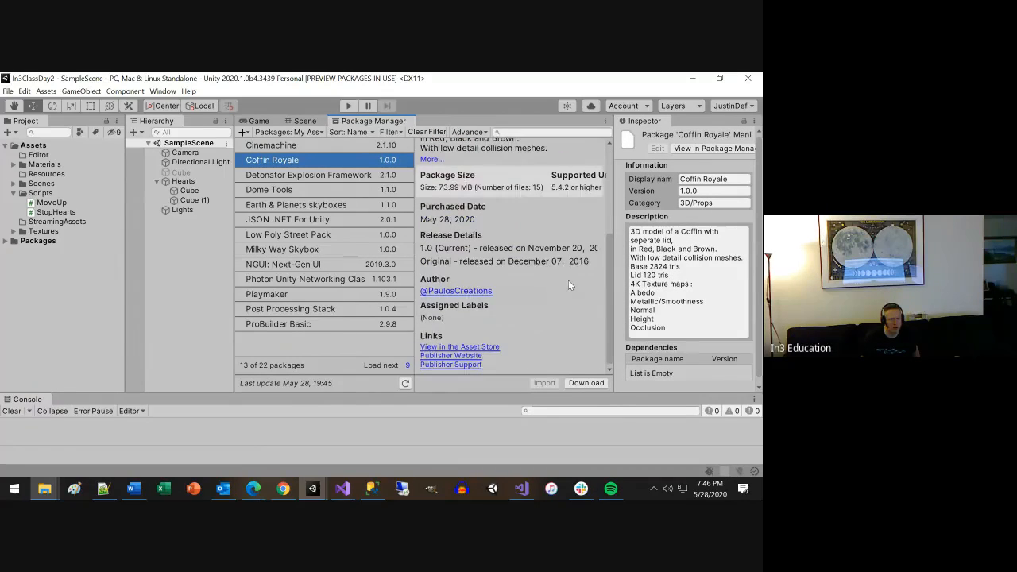
Download the Coffin Royale package and import all of its files into the project.
{"action": "left_click", "coordinate": [583, 383]}
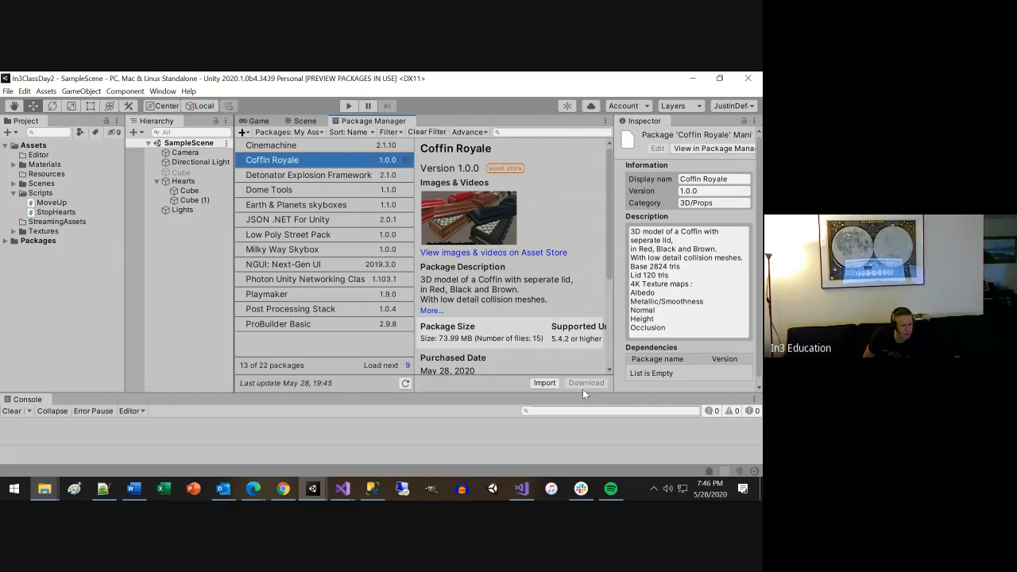
{"action": "left_click", "coordinate": [543, 383]}
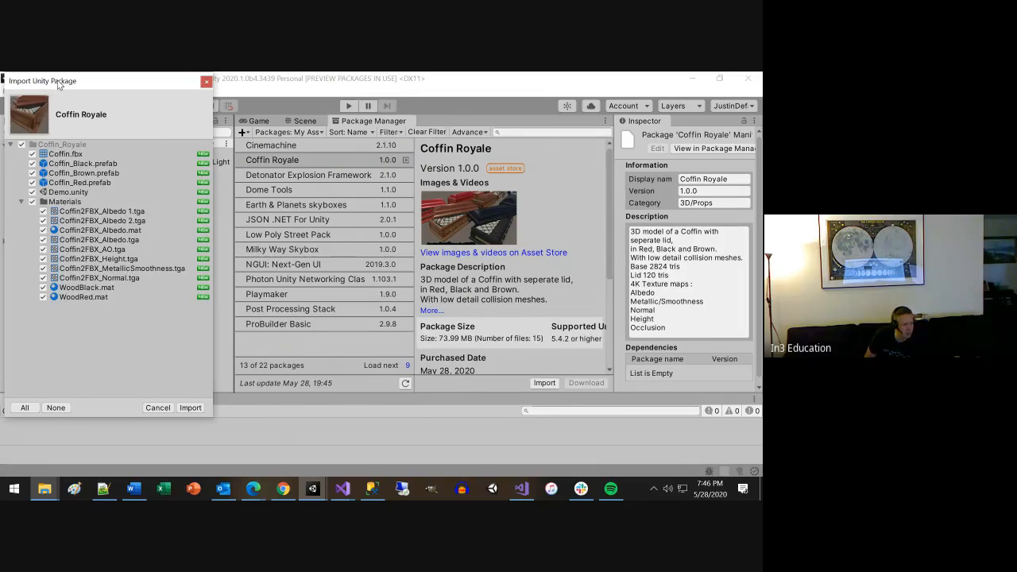
{"action": "left_click_drag", "start_coordinate": [55, 13], "coordinate": [327, 101]}
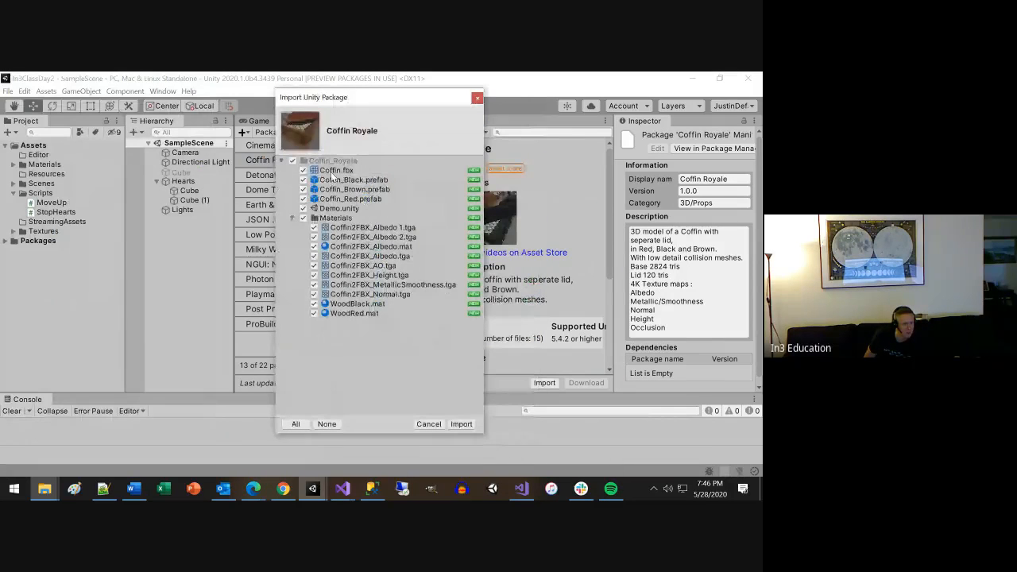
{"action": "left_click", "coordinate": [459, 425]}
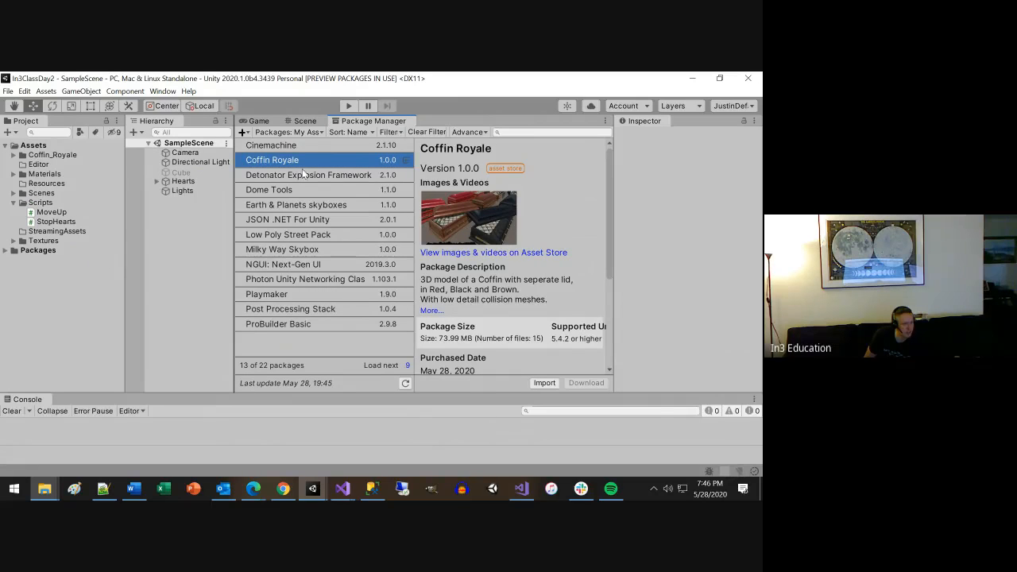
Show the Scene view, expand the Coffin_Royale folder and place the Coffin_Red prefab in the scene.
{"action": "left_click", "coordinate": [302, 123]}
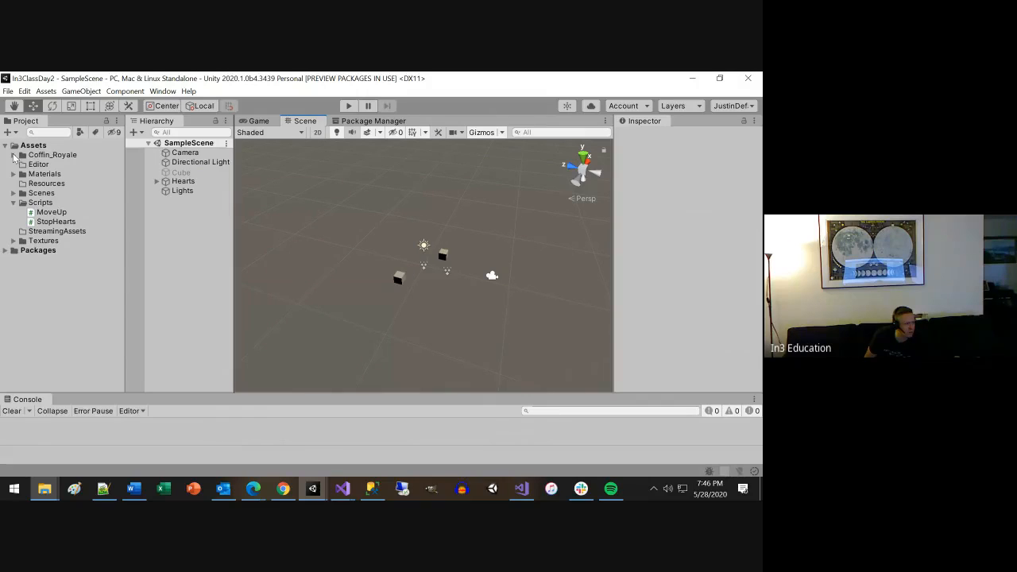
{"action": "left_click", "coordinate": [13, 155]}
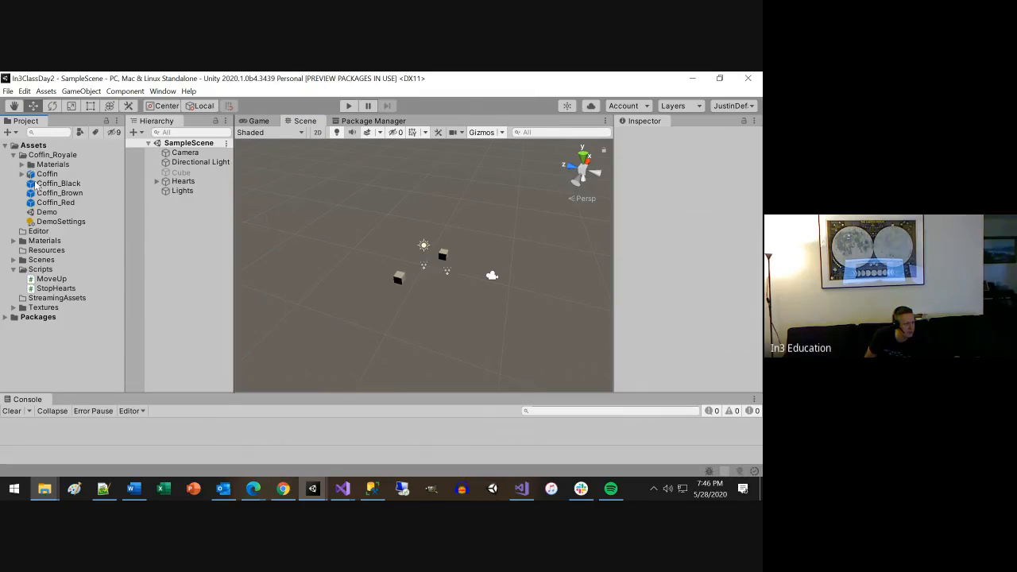
{"action": "left_click_drag", "start_coordinate": [69, 203], "coordinate": [443, 283]}
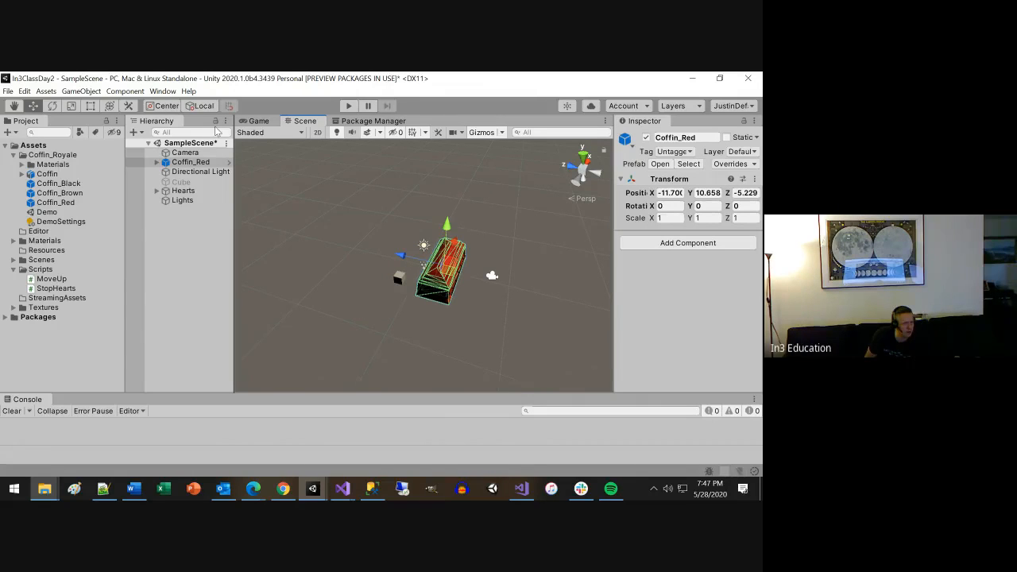
Compare the red coffin's placement with the camera, then reset Coffin_Red's position to the origin.
{"action": "left_click", "coordinate": [185, 152]}
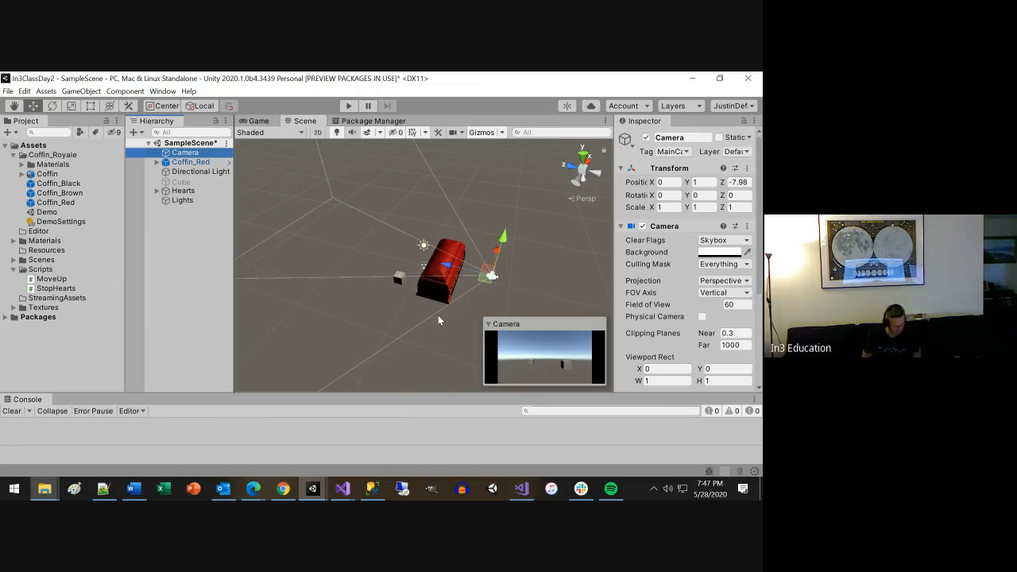
{"action": "left_click_drag", "start_coordinate": [415, 360], "coordinate": [332, 290], "text": "alt"}
{"action": "left_click", "coordinate": [329, 181]}
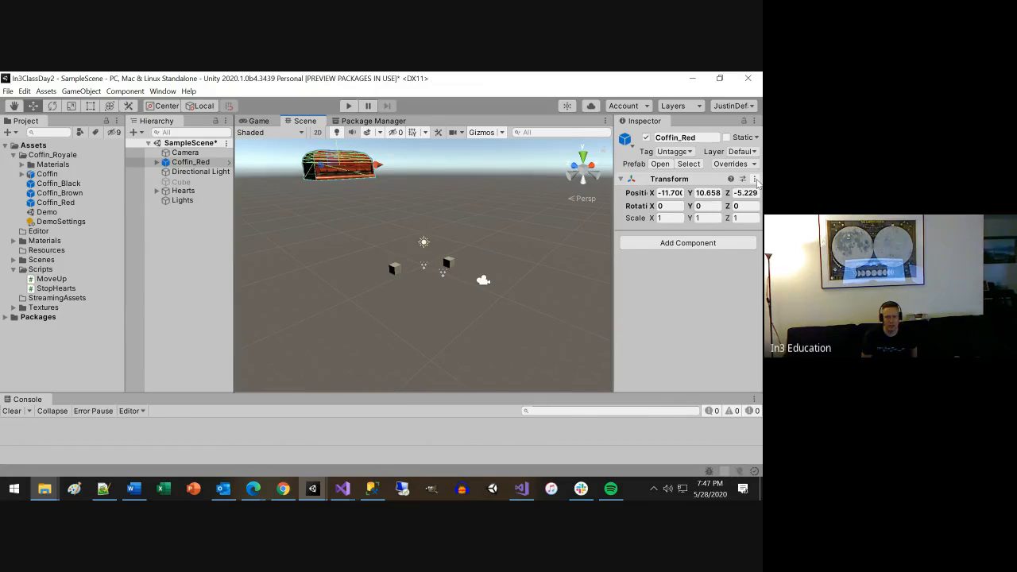
{"action": "left_click", "coordinate": [755, 180]}
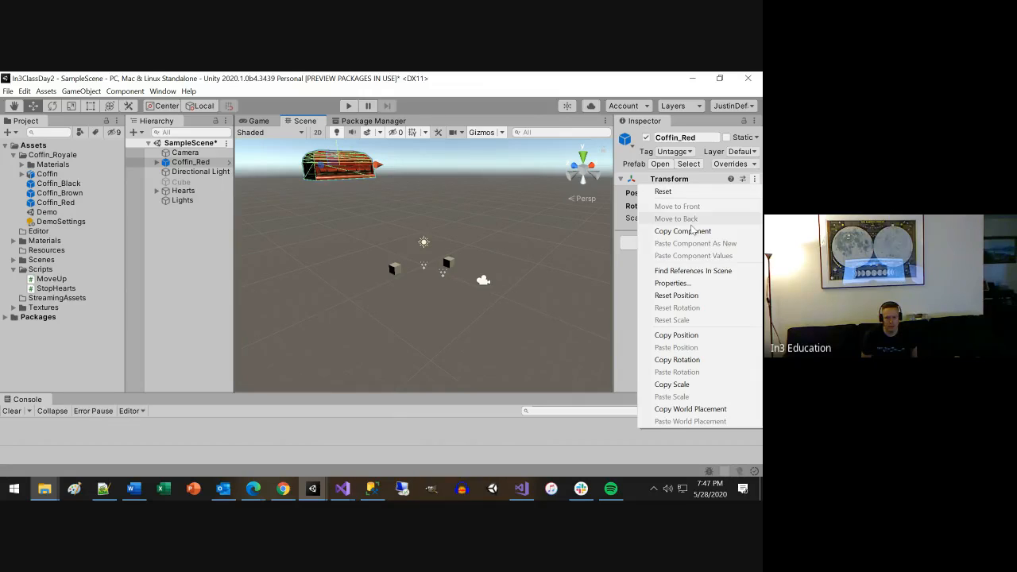
{"action": "left_click", "coordinate": [675, 296]}
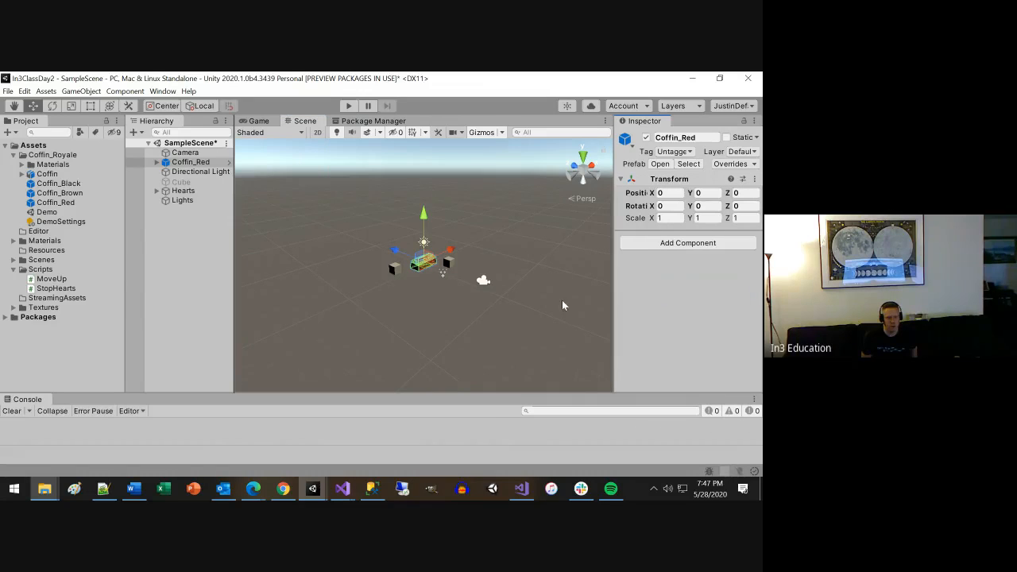
Move Coffin_Red along Z toward the camera to about -4.52, then play-test the scene and stop it.
{"action": "left_click_drag", "start_coordinate": [398, 304], "coordinate": [456, 313], "text": "alt"}
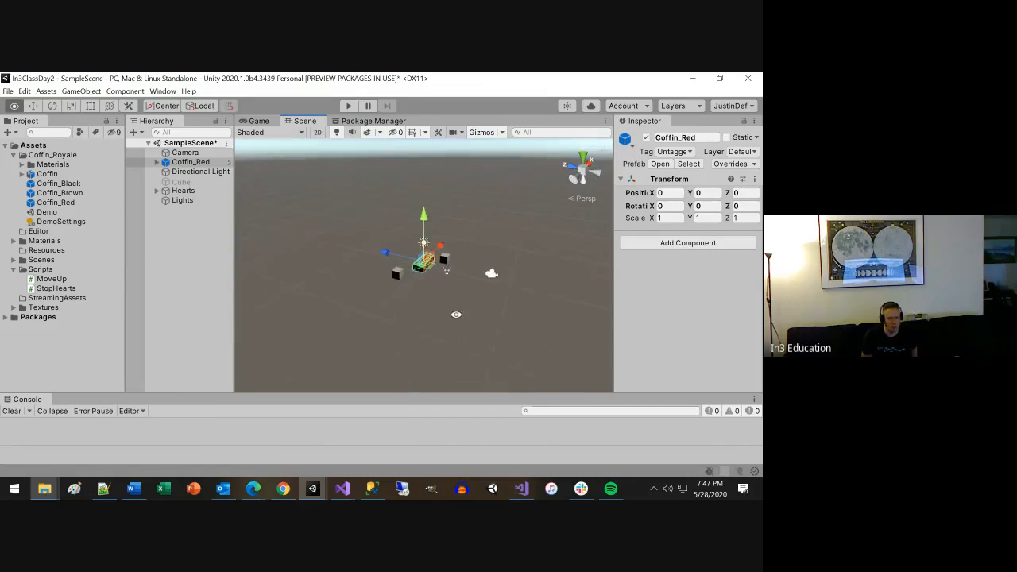
{"action": "left_click", "coordinate": [195, 153]}
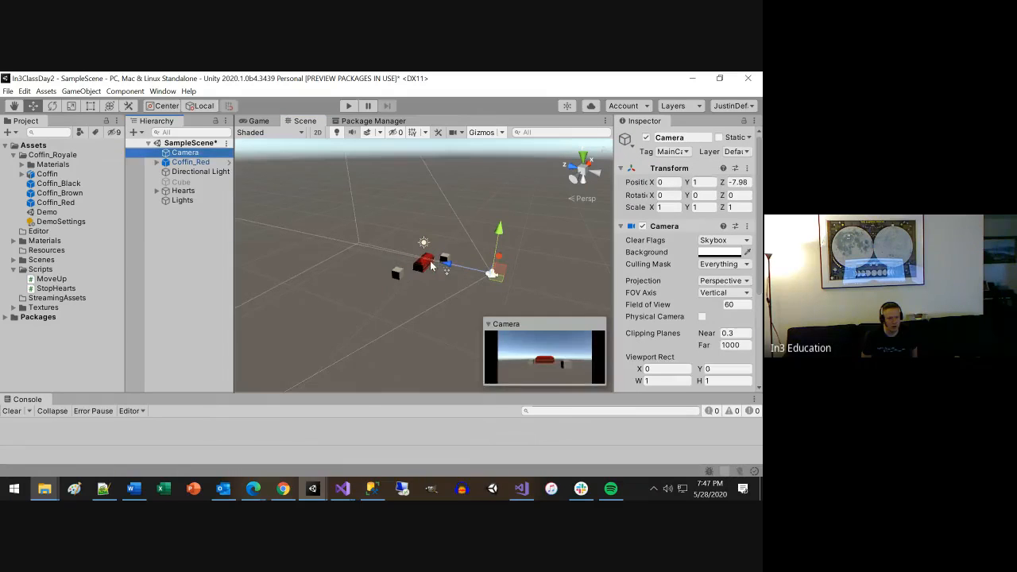
{"action": "left_click", "coordinate": [432, 266]}
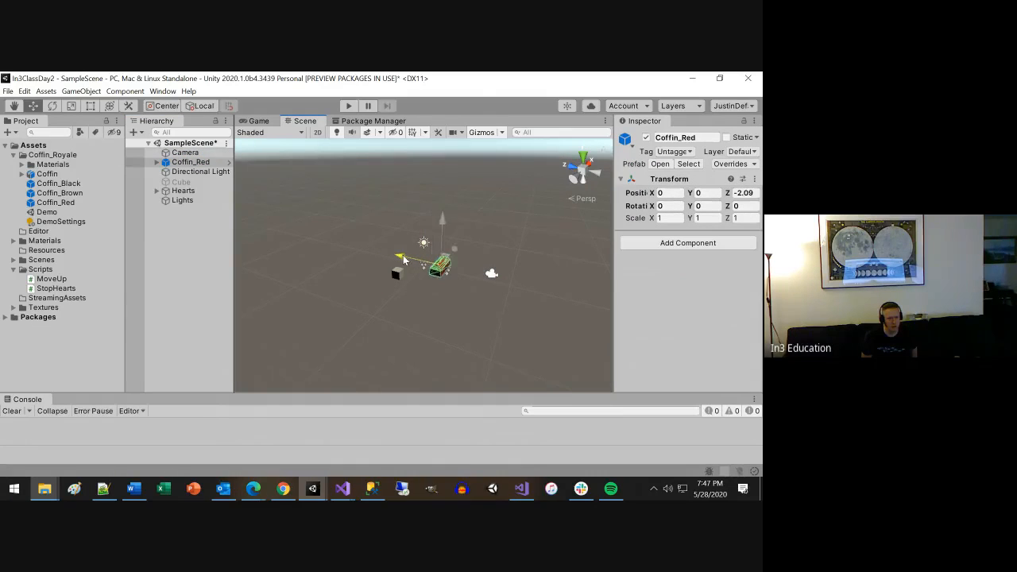
{"action": "left_click_drag", "start_coordinate": [403, 260], "coordinate": [421, 261]}
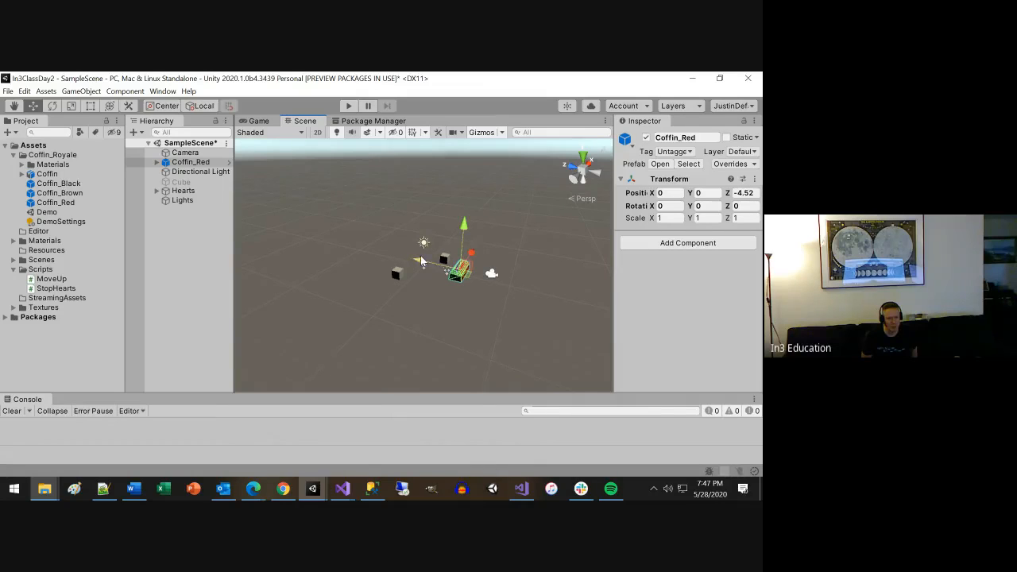
{"action": "left_click", "coordinate": [348, 106]}
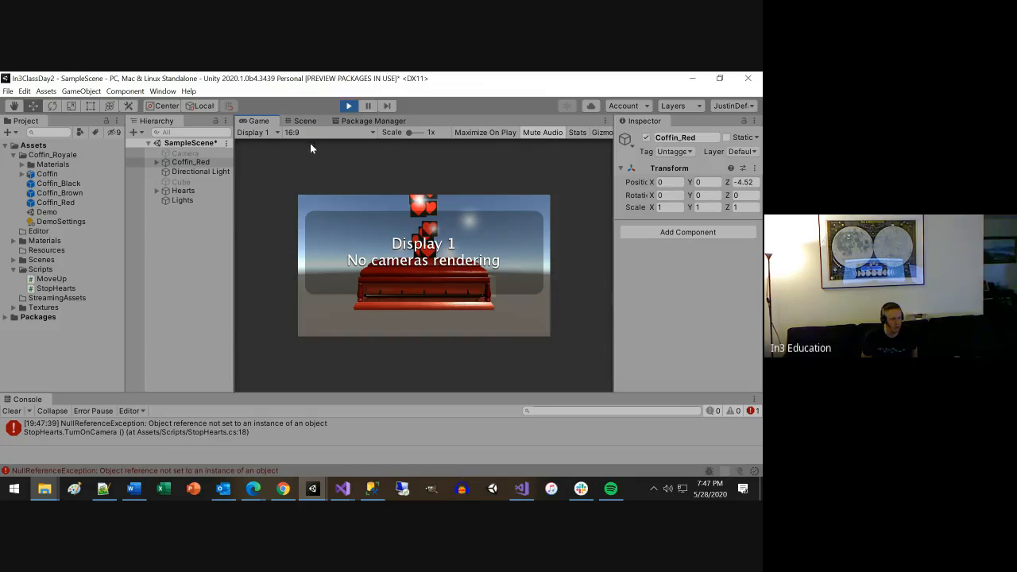
{"action": "left_click", "coordinate": [348, 106]}
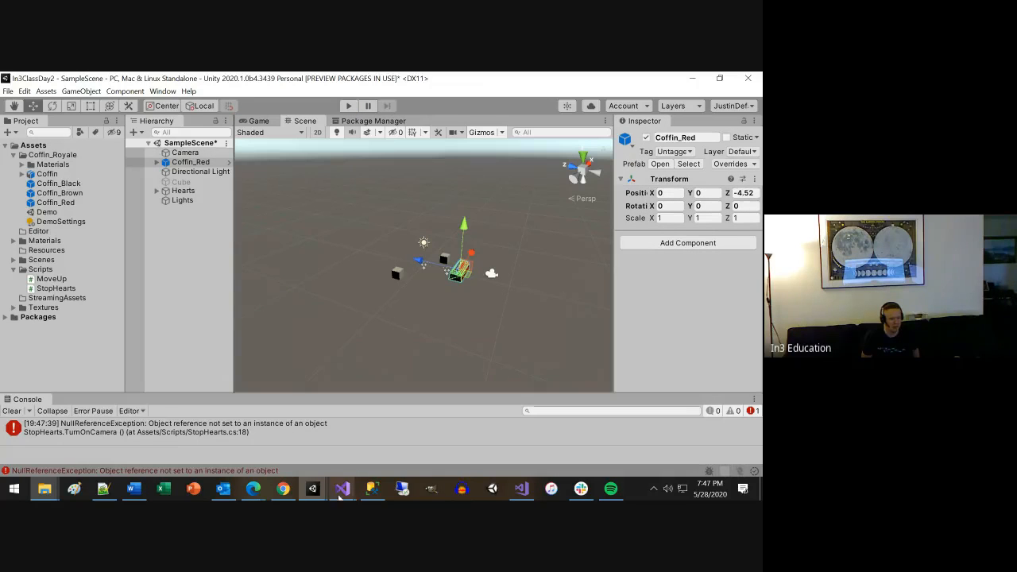
In Visual Studio, comment out the TurnOffCamera and TurnOnCamera Invoke lines in StopHearts.cs's Start method and save the script.
{"action": "left_click", "coordinate": [342, 488]}
{"action": "left_click", "coordinate": [393, 433]}
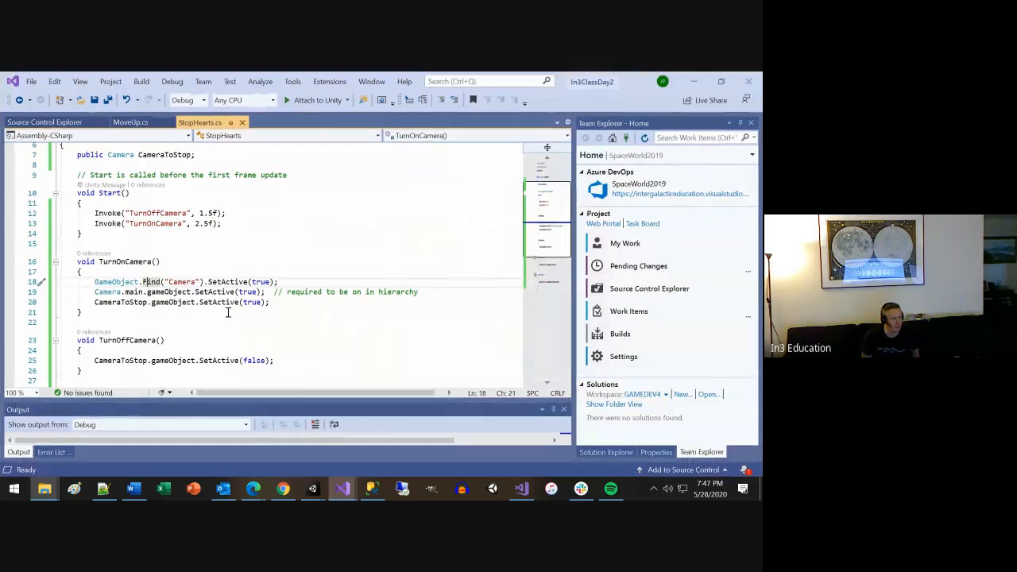
{"action": "left_click", "coordinate": [96, 213]}
{"action": "type", "text": ".//"}
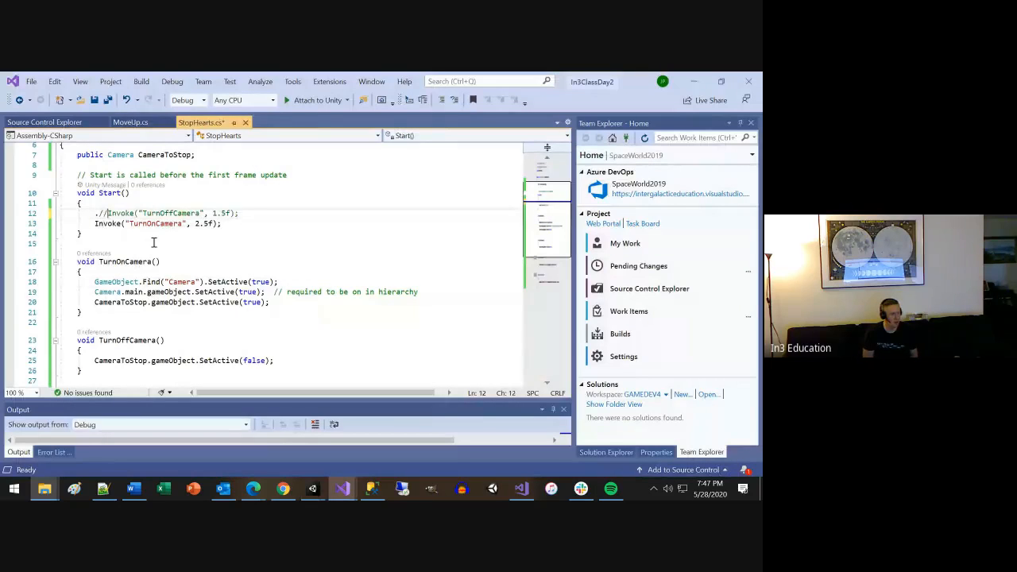
{"action": "key", "text": "BackSpace"}
{"action": "key", "text": "BackSpace"}
{"action": "type", "text": "//"}
{"action": "key", "text": "Down"}
{"action": "key", "text": "Home"}
{"action": "type", "text": "//"}
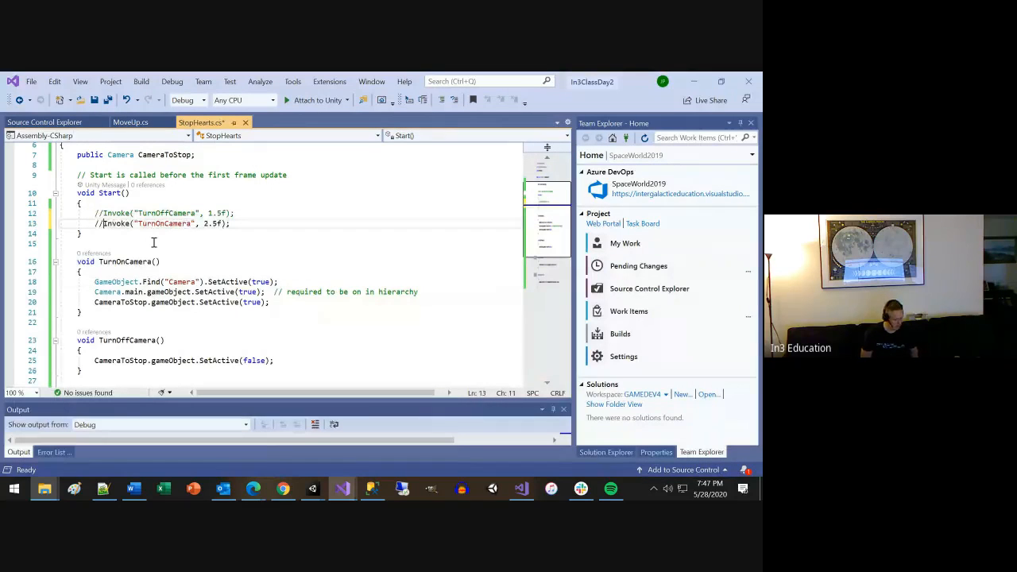
{"action": "key", "text": "ctrl+s"}
Return to Unity, play the scene with the coffin and check the Google Meet window in Edge.
{"action": "key", "text": "alt+Tab"}
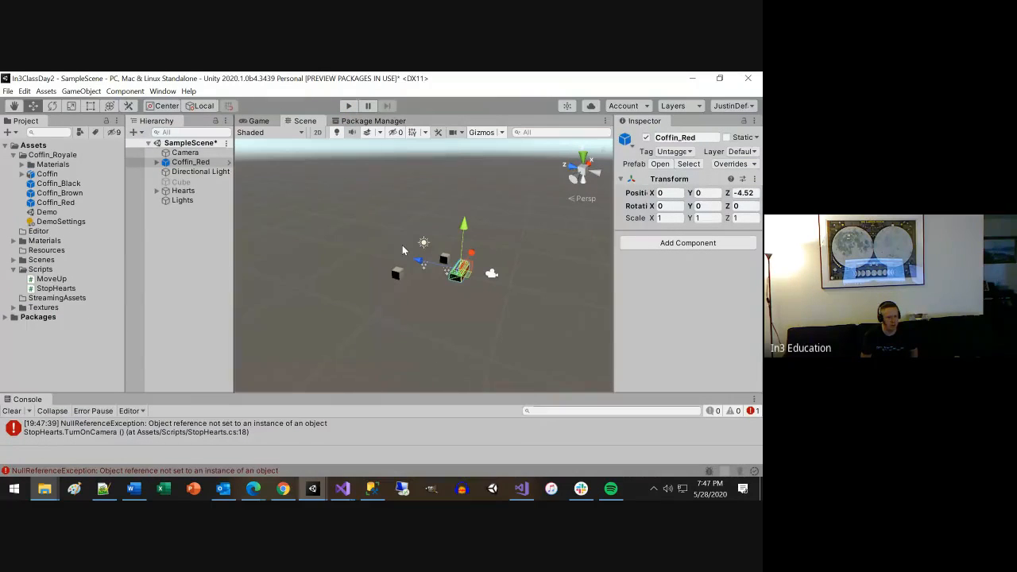
{"action": "left_click", "coordinate": [348, 106]}
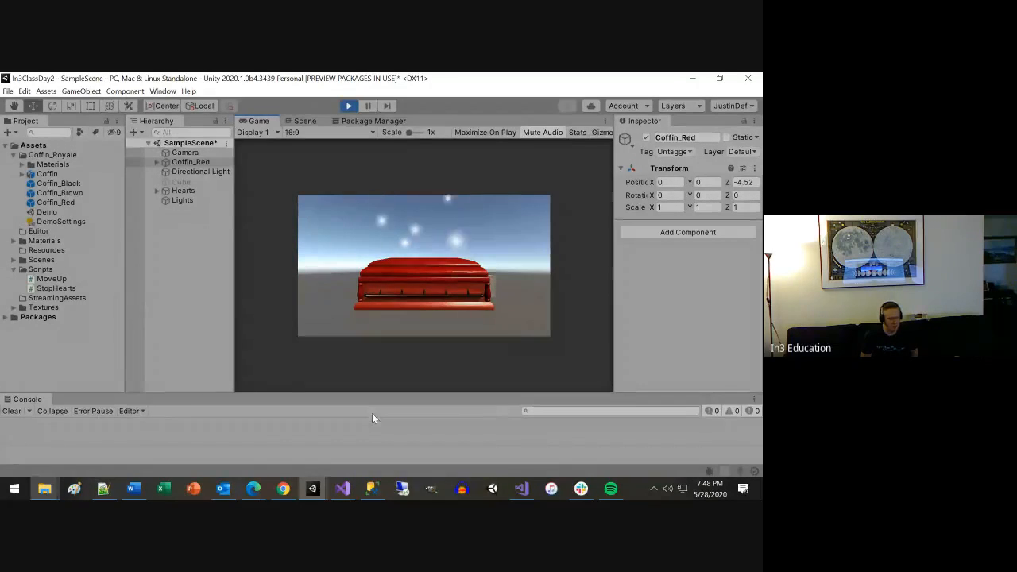
{"action": "left_click", "coordinate": [253, 490]}
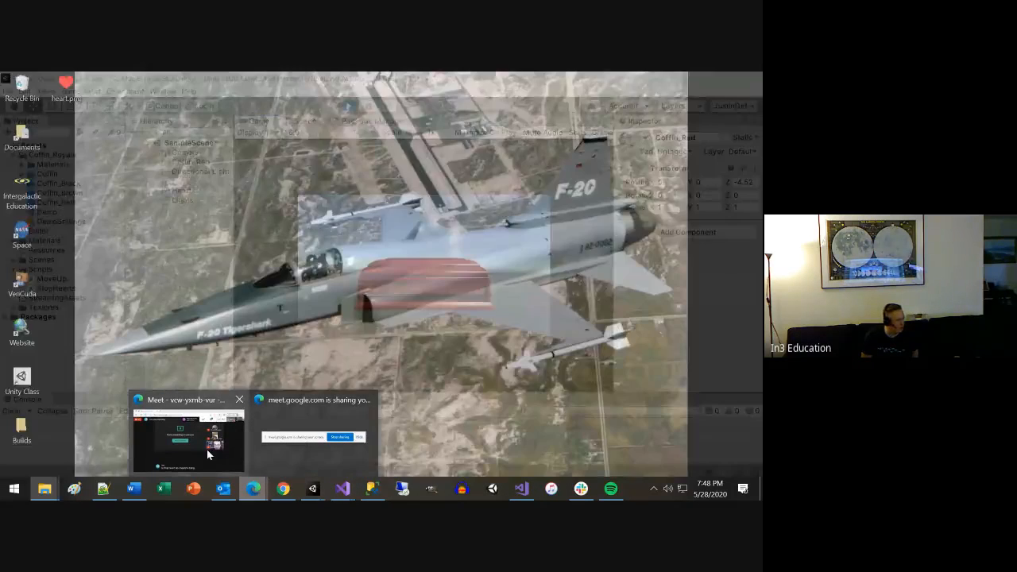
{"action": "left_click", "coordinate": [207, 449]}
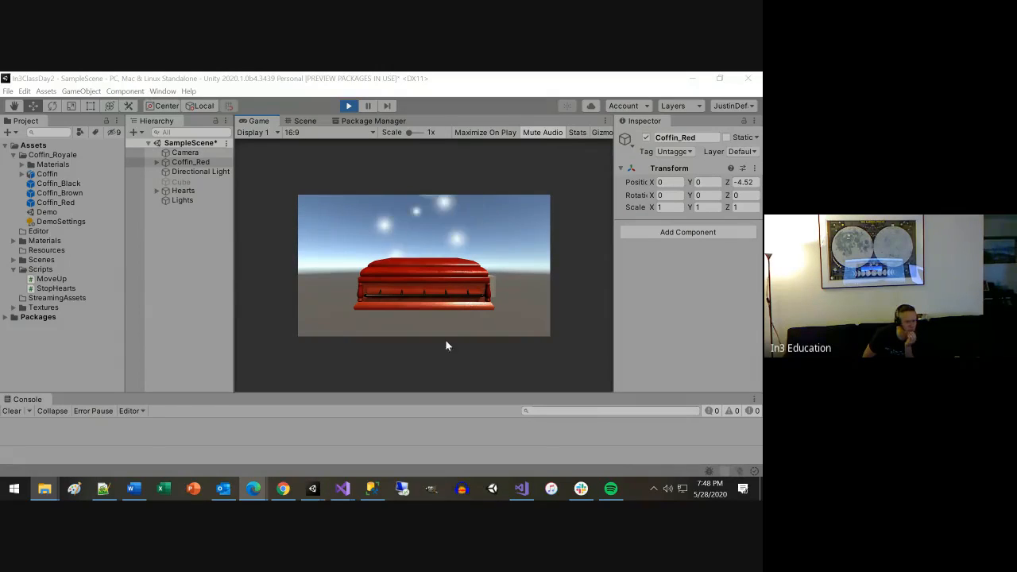
Reopen Coffin Royale in Unity from its store page in Chrome and try to import it again during play mode.
{"action": "left_click", "coordinate": [282, 490]}
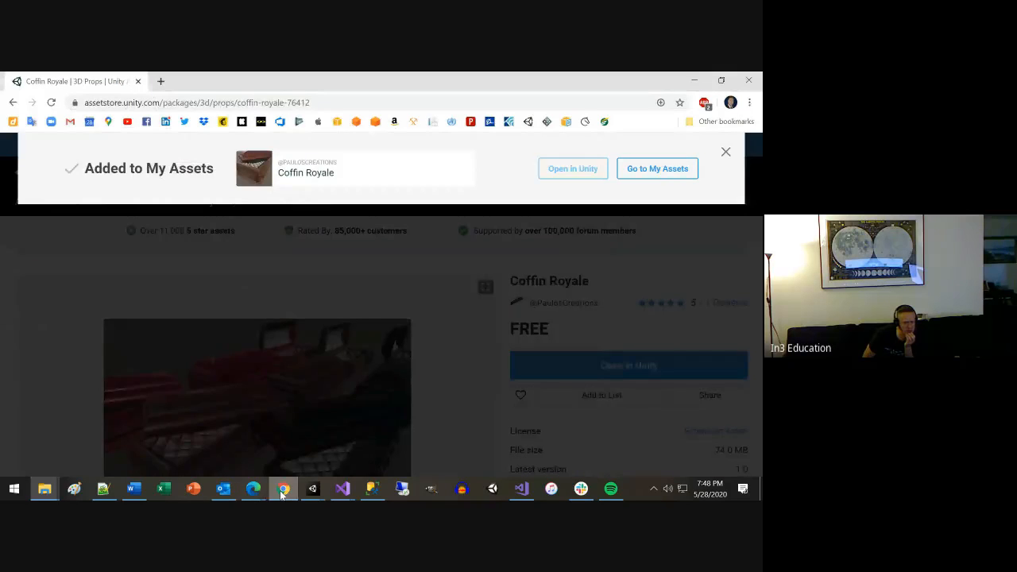
{"action": "left_click", "coordinate": [581, 174]}
{"action": "left_click", "coordinate": [427, 189]}
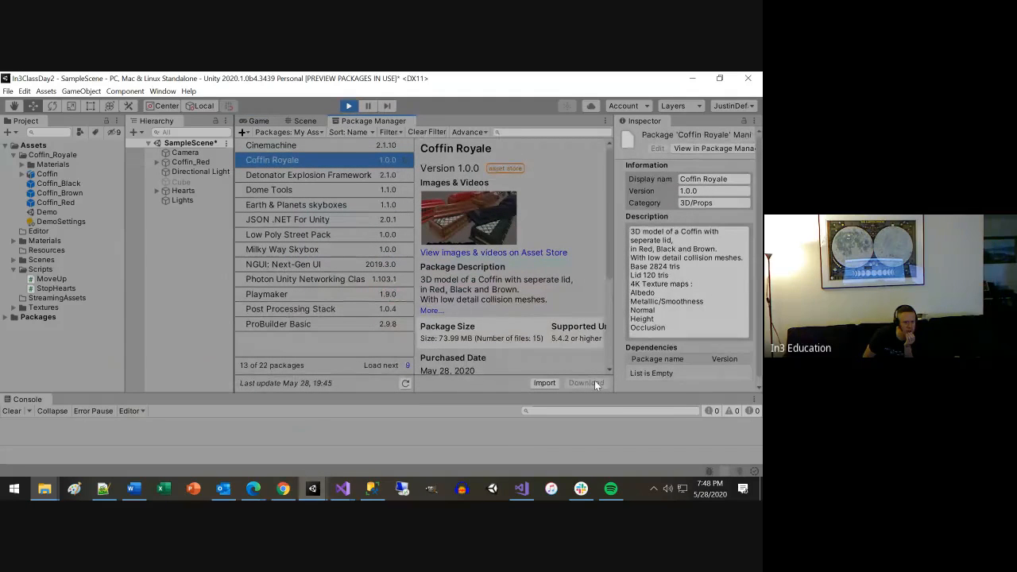
{"action": "left_click", "coordinate": [545, 382]}
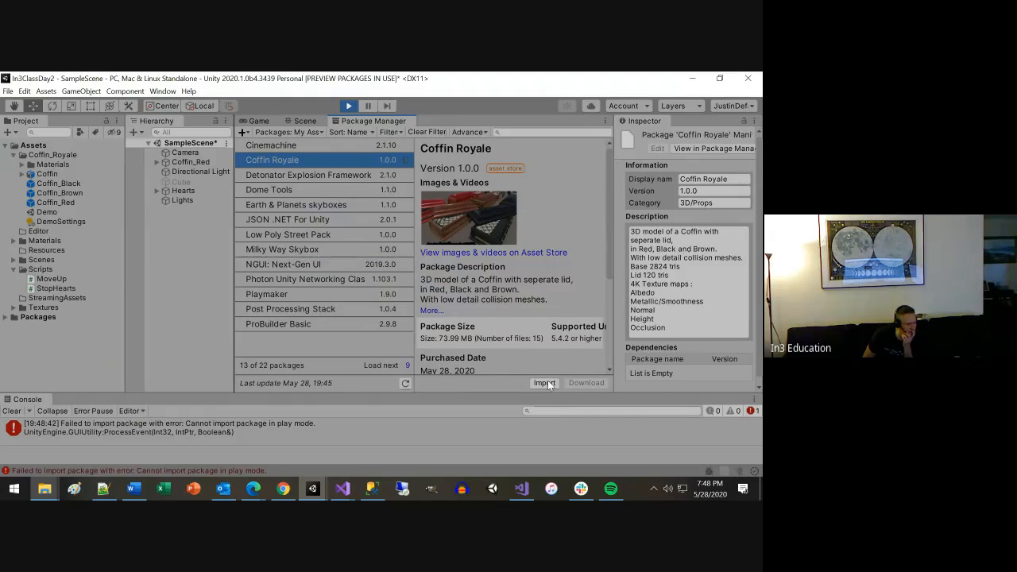
Compare the package details of Detonator Explosion Framework, Coffin Royale and Cinemachine in My Assets.
{"action": "left_click", "coordinate": [295, 176]}
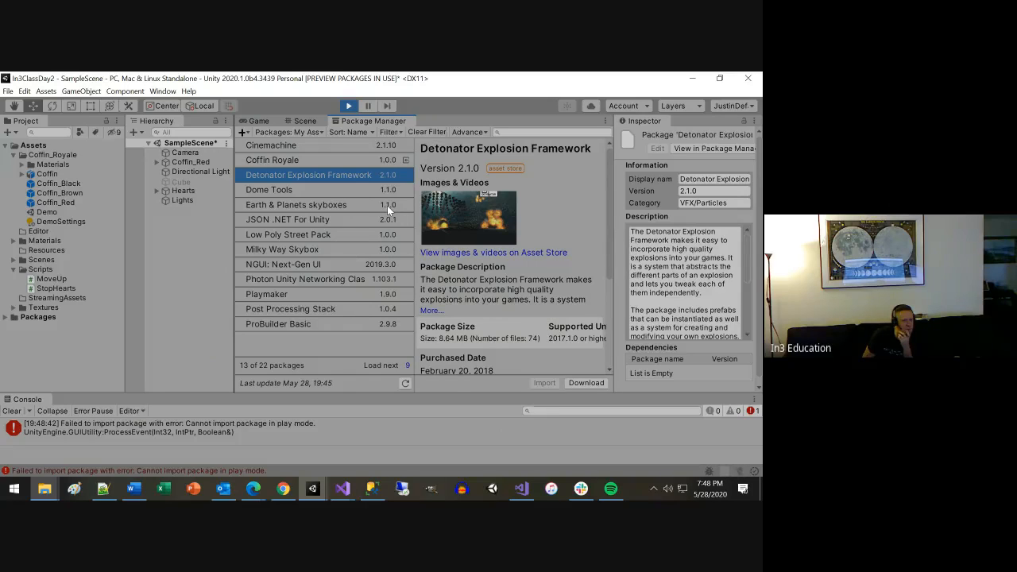
{"action": "left_click", "coordinate": [351, 161]}
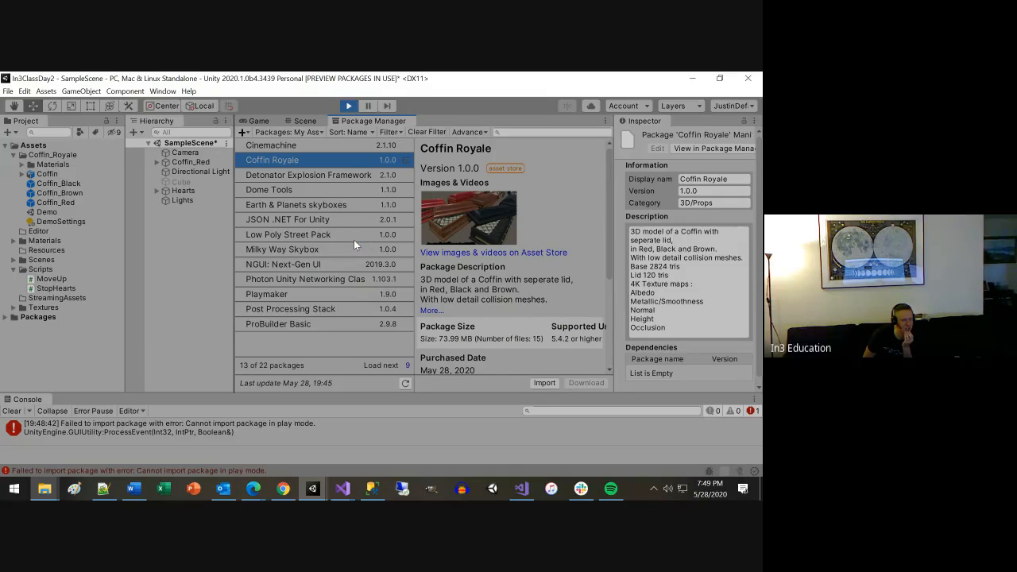
{"action": "left_click", "coordinate": [312, 145]}
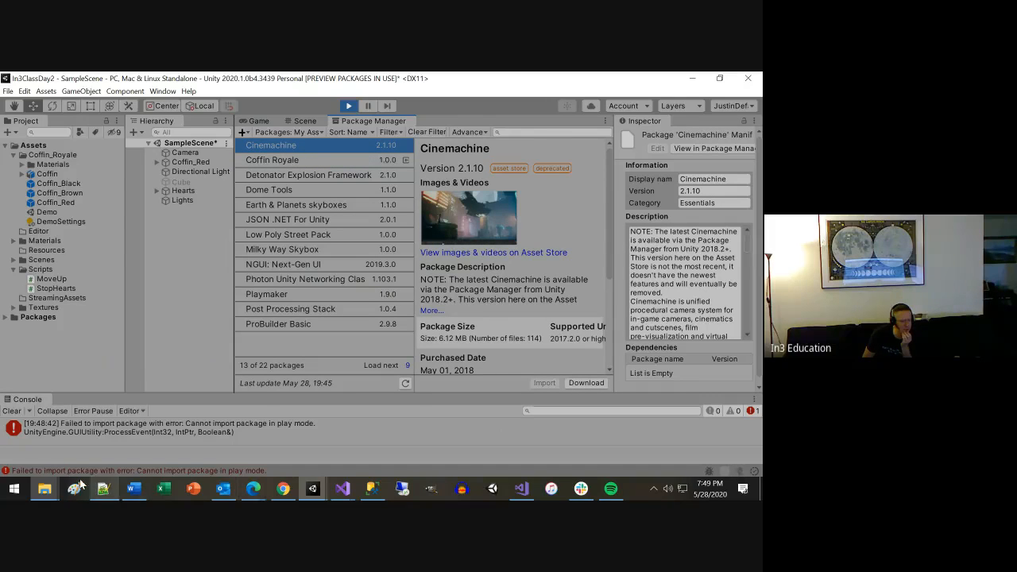
Switch to File Explorer and open the AppData folder of the current user's profile on Local Disk (C:).
{"action": "left_click", "coordinate": [45, 489]}
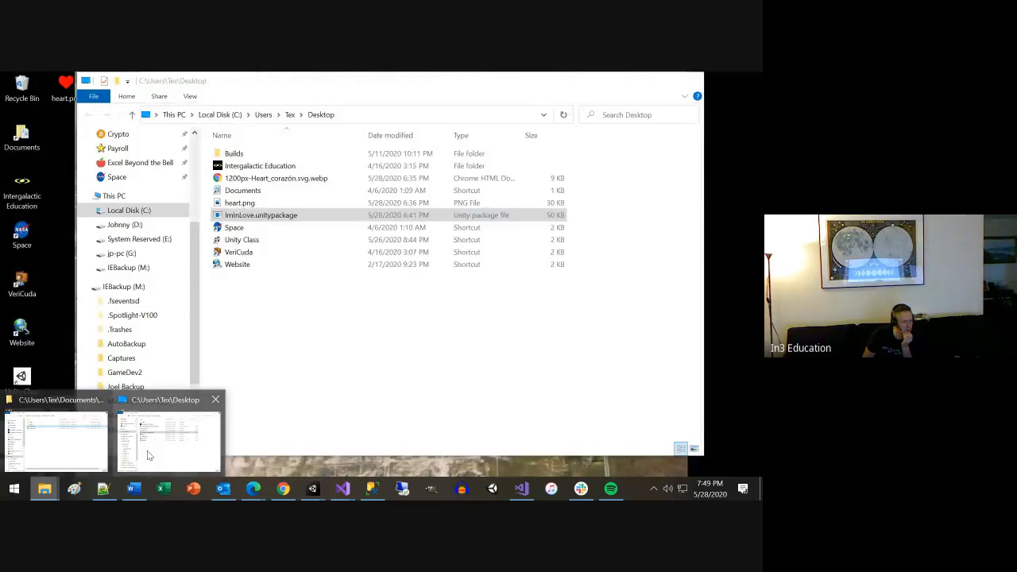
{"action": "left_click", "coordinate": [147, 451]}
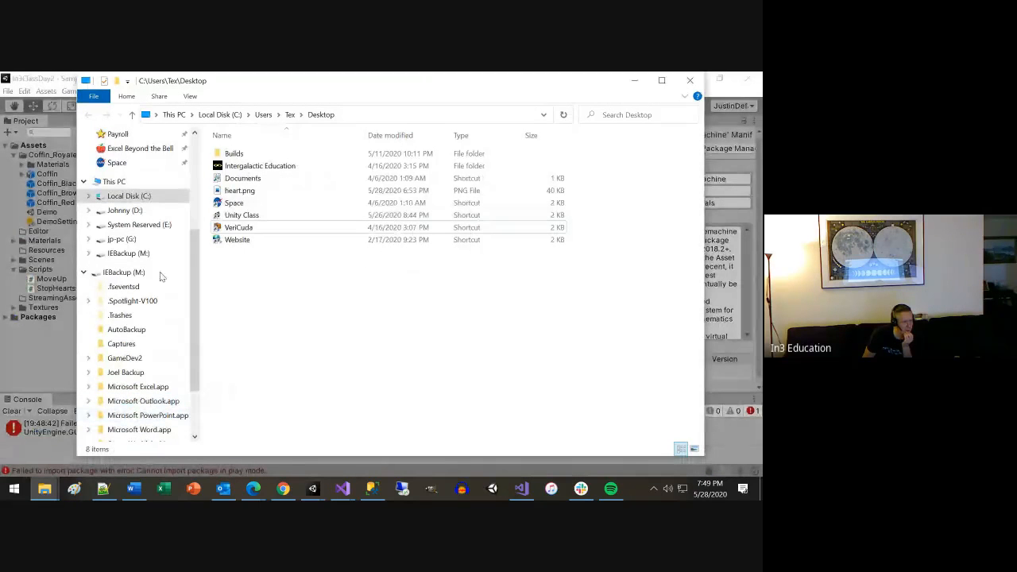
{"action": "left_click", "coordinate": [128, 196]}
{"action": "left_click", "coordinate": [232, 252]}
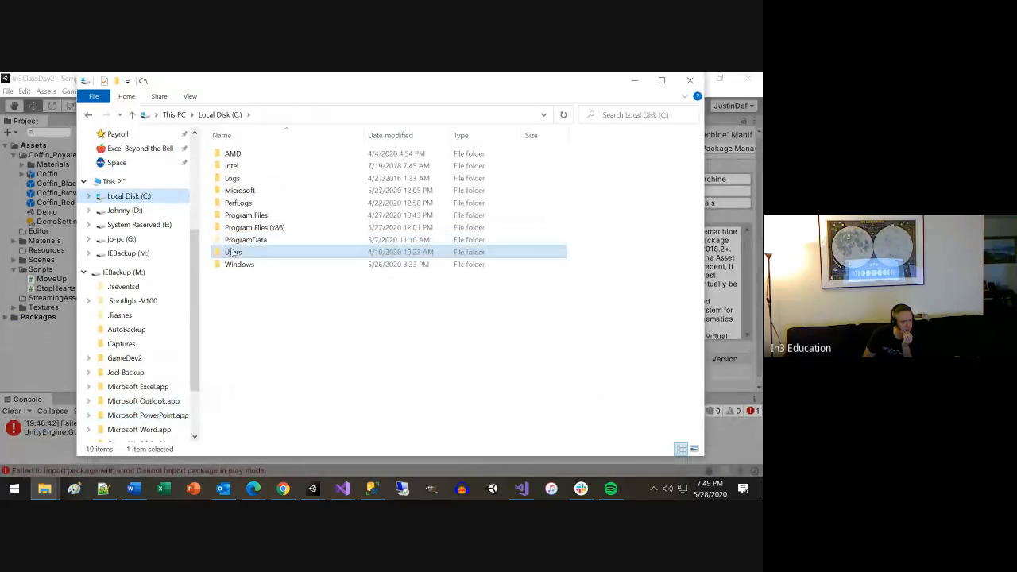
{"action": "double_click", "coordinate": [232, 252]}
{"action": "double_click", "coordinate": [232, 178]}
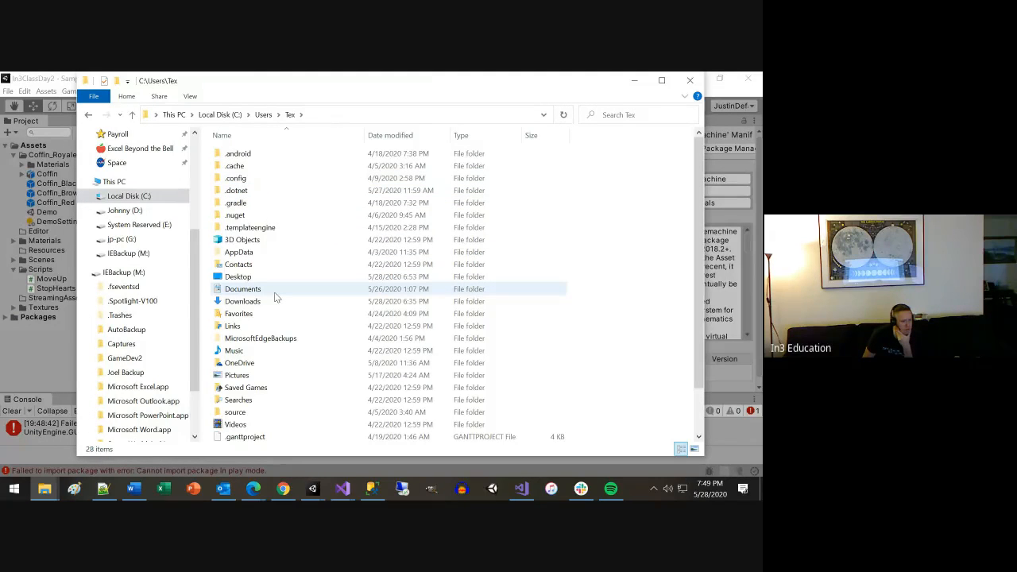
{"action": "double_click", "coordinate": [241, 252]}
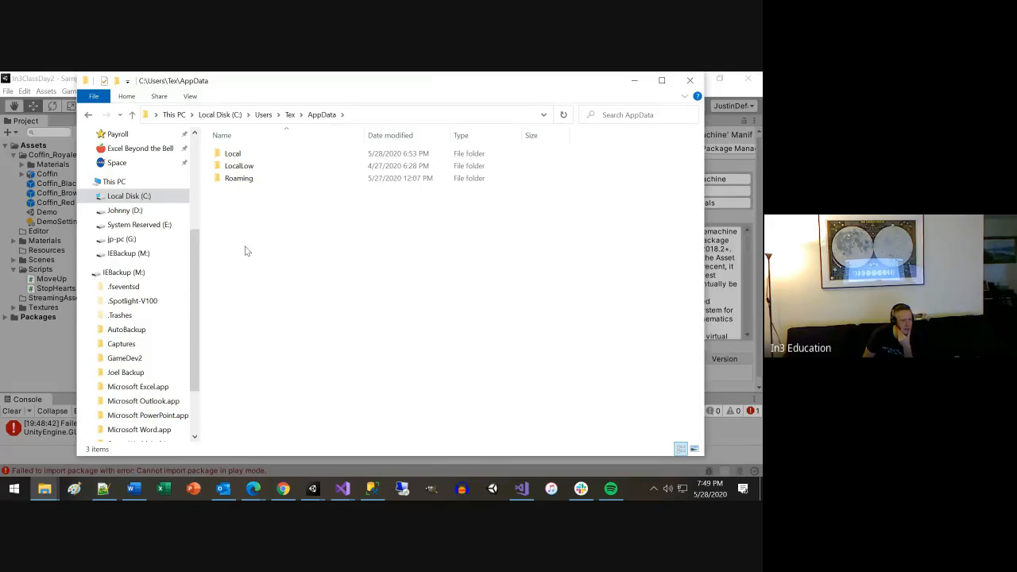
Open the Unity folder inside AppData's Roaming folder.
{"action": "left_click", "coordinate": [238, 179]}
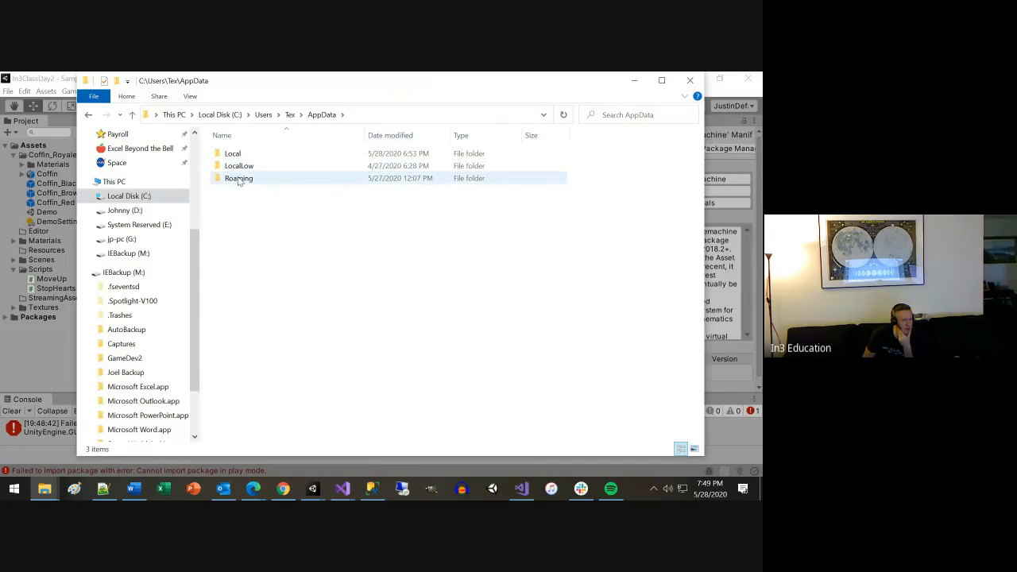
{"action": "double_click", "coordinate": [238, 178]}
{"action": "key", "text": "u"}
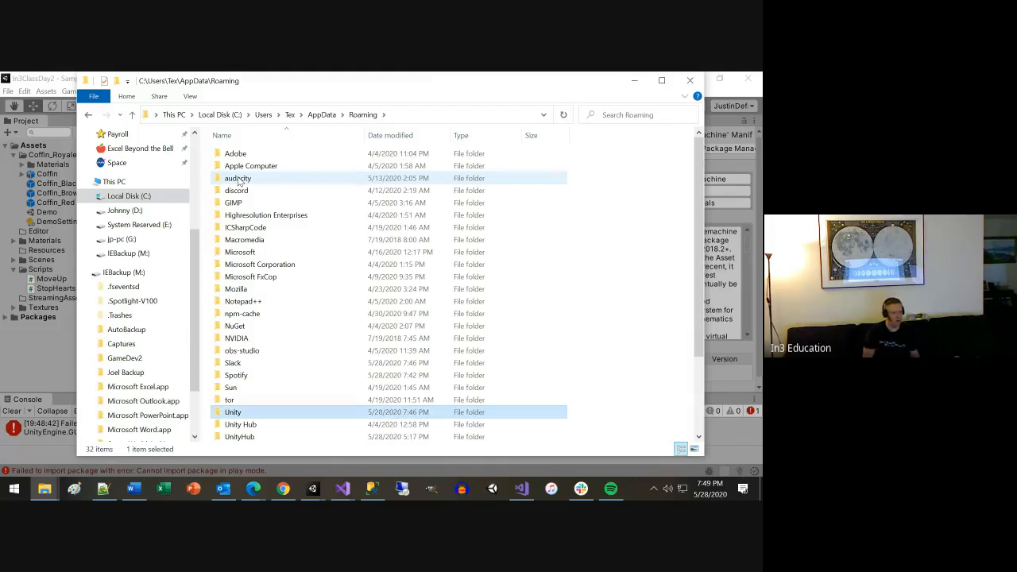
{"action": "key", "text": "Return"}
{"action": "key", "text": "Down"}
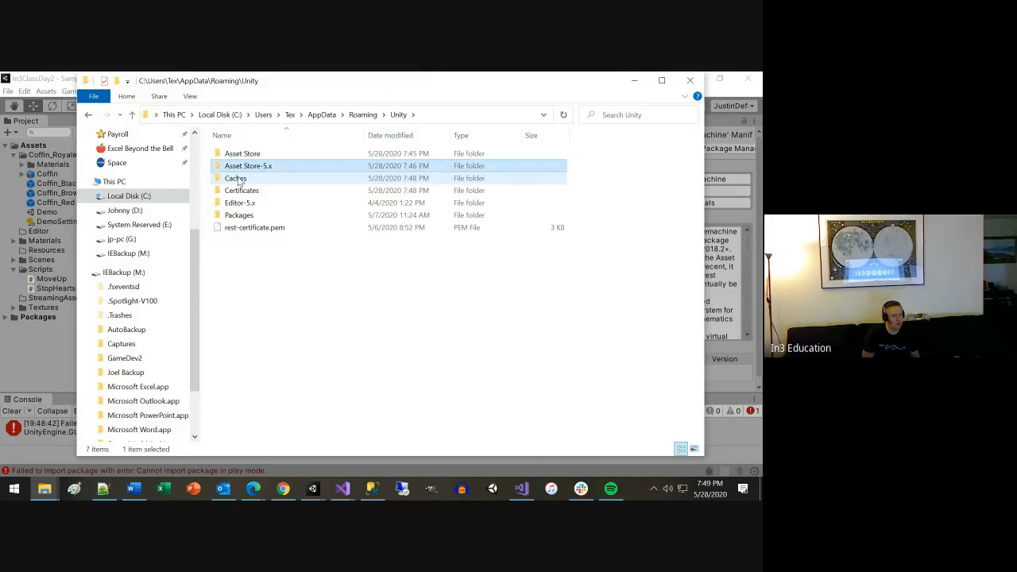
Check the Asset Store folder's Cache\Images\76412 subfolder for the downloaded package and return to the Asset Store folder.
{"action": "left_click", "coordinate": [238, 180]}
{"action": "key", "text": "a"}
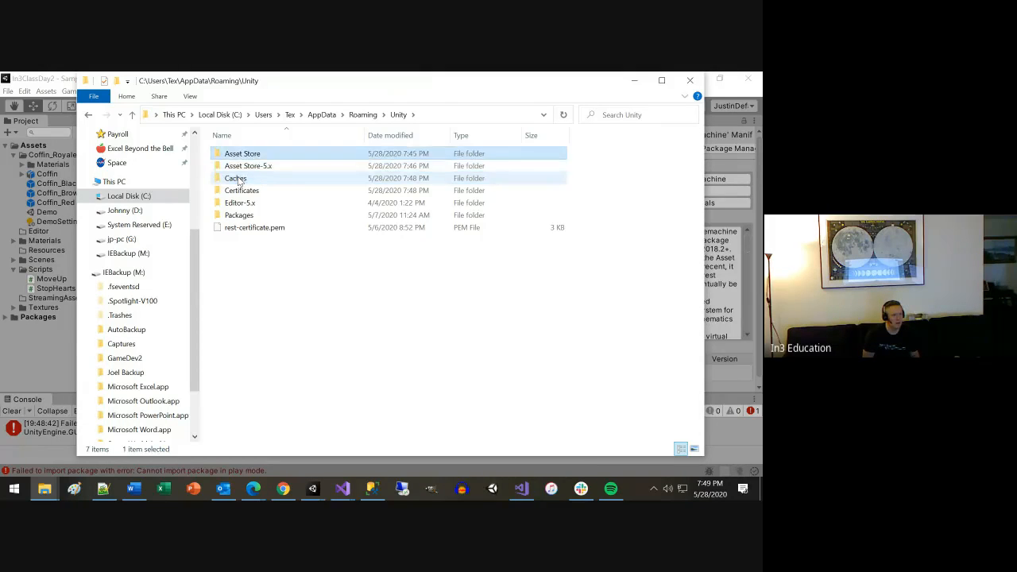
{"action": "key", "text": "Return"}
{"action": "key", "text": "c"}
{"action": "key", "text": "Return"}
{"action": "key", "text": "i"}
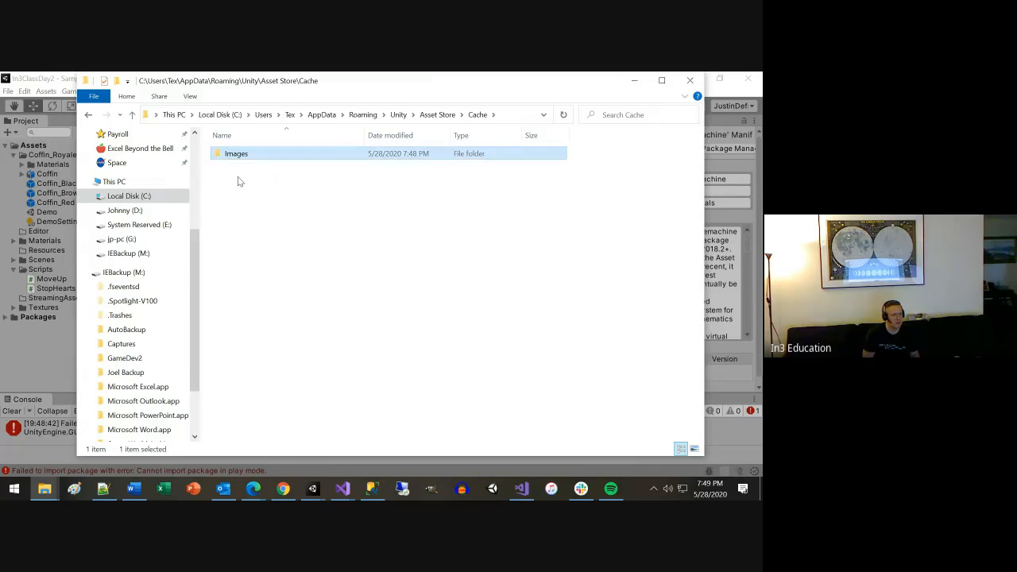
{"action": "key", "text": "Return"}
{"action": "key", "text": "7"}
{"action": "key", "text": "Return"}
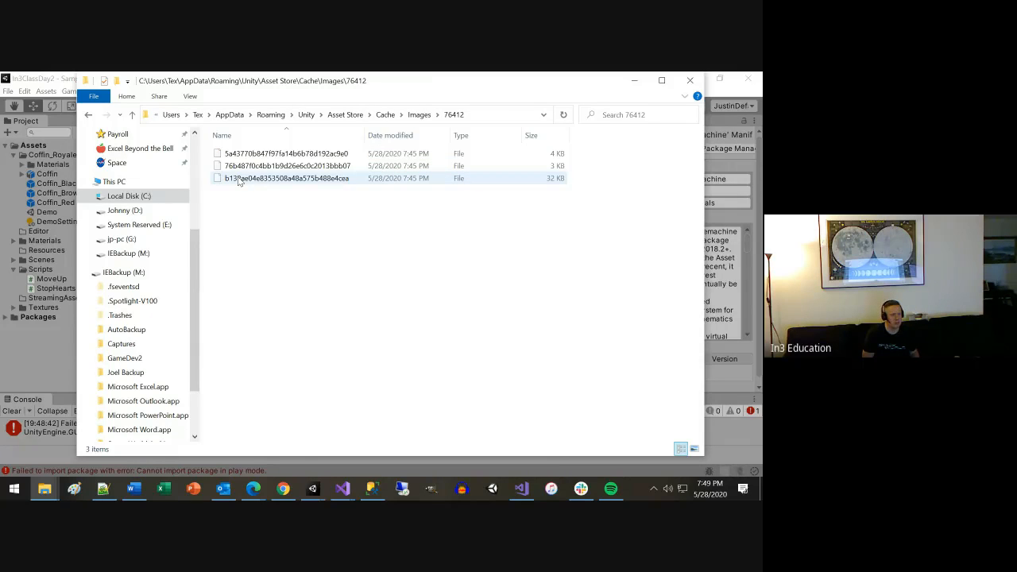
{"action": "key", "text": "BackSpace"}
{"action": "key", "text": "BackSpace"}
{"action": "key", "text": "BackSpace"}
{"action": "key", "text": "BackSpace"}
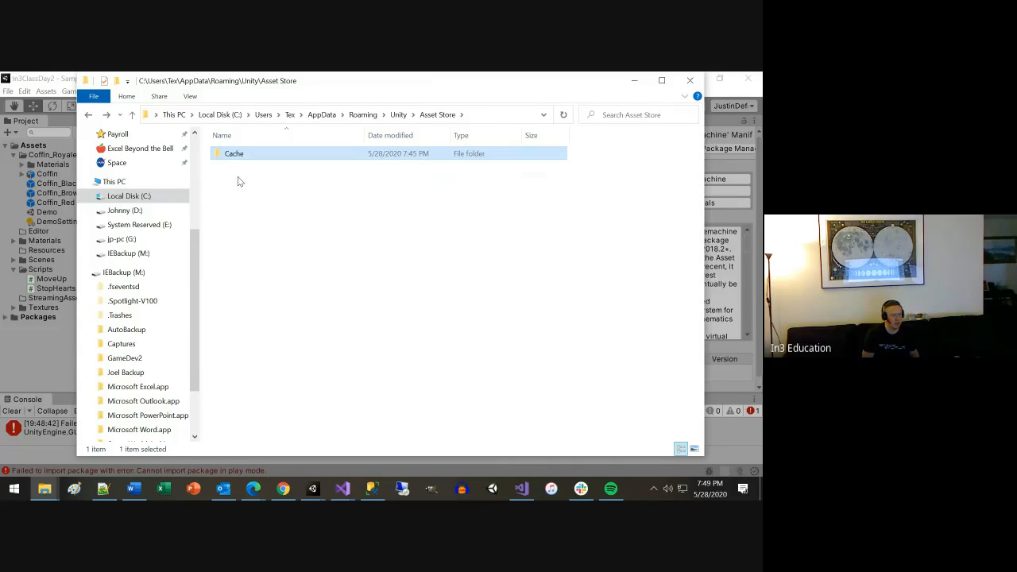
Open the Asset Store-5.x\PaulosCreations\3D ModelsProps folder within the Unity folder.
{"action": "key", "text": "Down"}
{"action": "key", "text": "Return"}
{"action": "key", "text": "Down"}
{"action": "key", "text": "Return"}
{"action": "key", "text": "Down"}
{"action": "key", "text": "Return"}
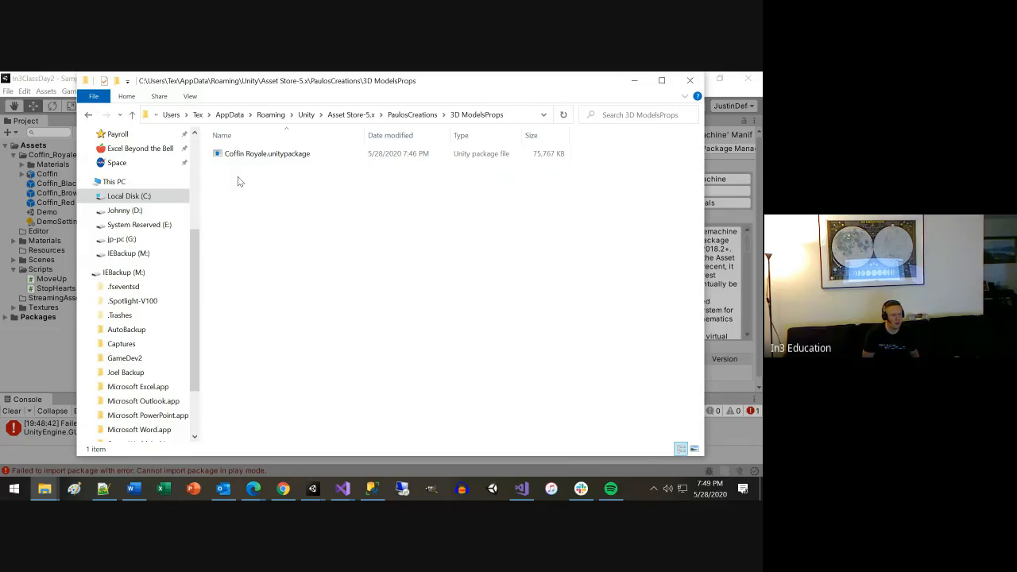
{"action": "key", "text": "BackSpace"}
{"action": "key", "text": "Return"}
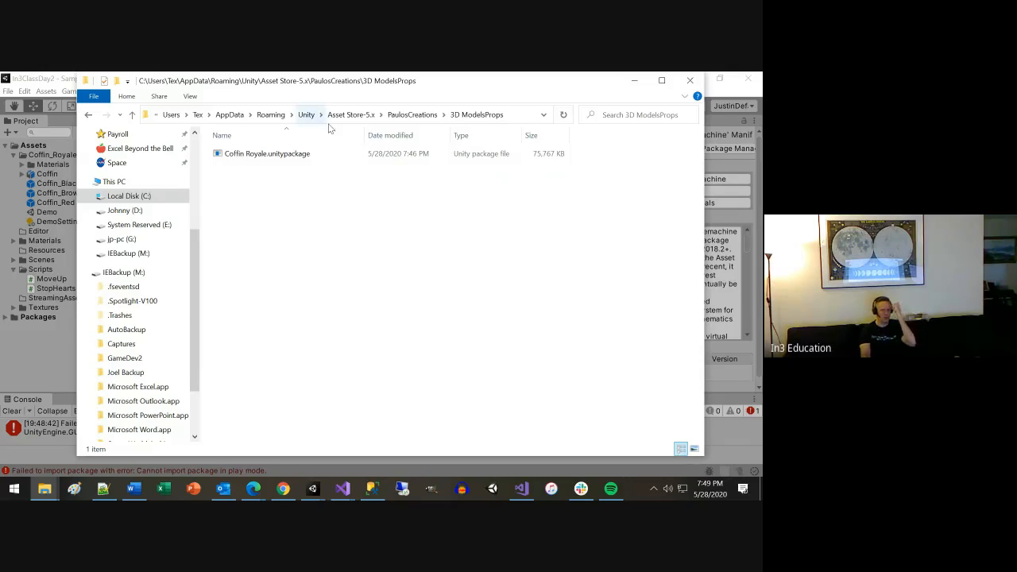
Show the folder's full path, select Coffin Royale.unitypackage and minimize File Explorer.
{"action": "left_click", "coordinate": [522, 116]}
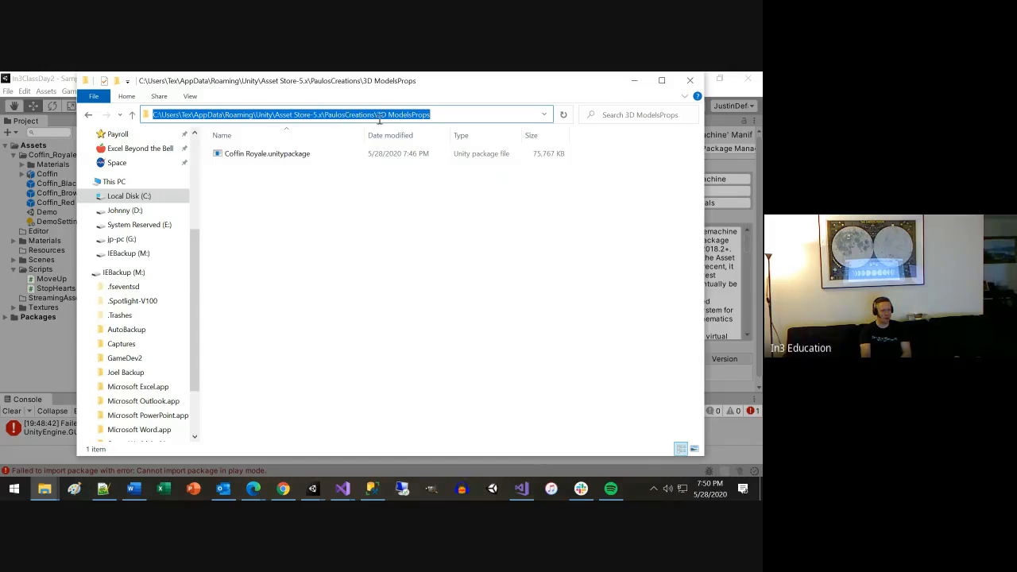
{"action": "left_click", "coordinate": [316, 170]}
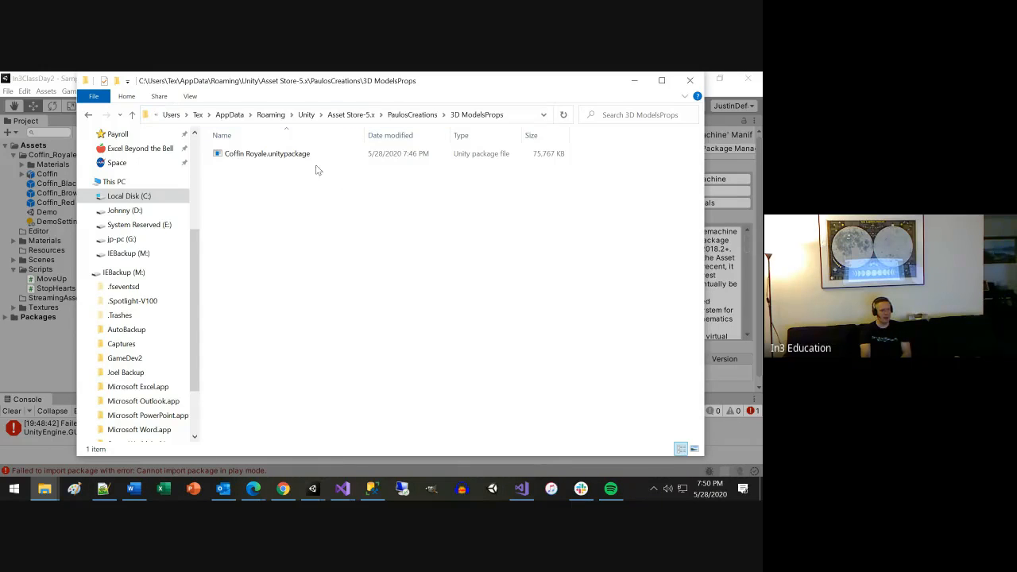
{"action": "left_click", "coordinate": [313, 156]}
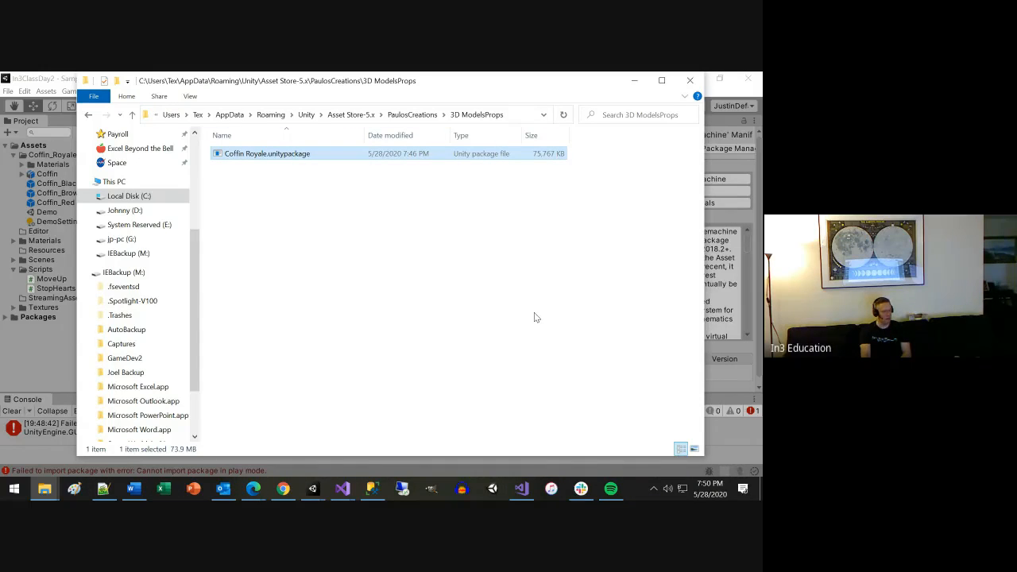
{"action": "left_click", "coordinate": [633, 81]}
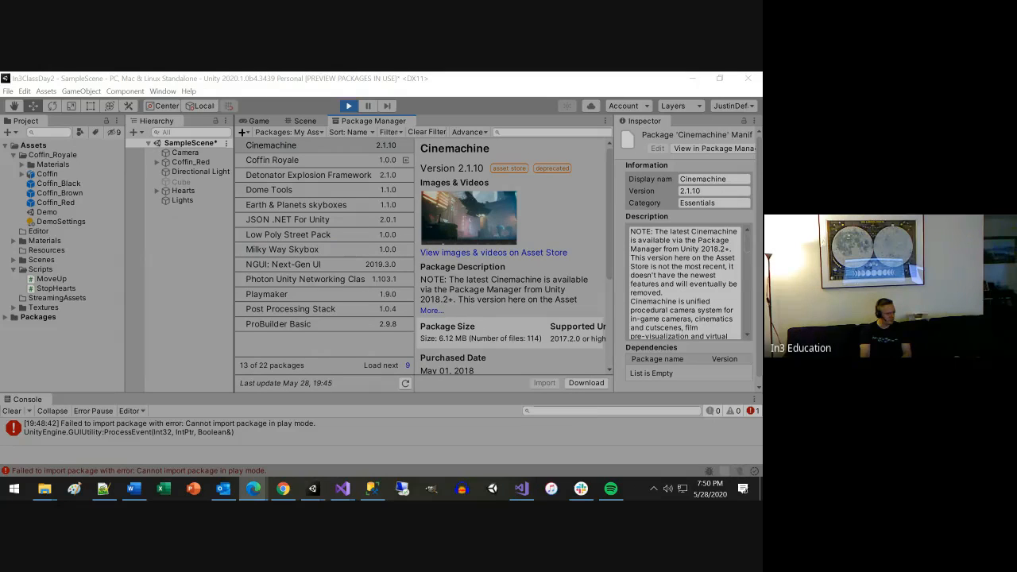
In Unity, try to import Coffin Royale from My Assets during play mode and enlarge the Console to read its errors.
{"action": "left_click", "coordinate": [145, 422]}
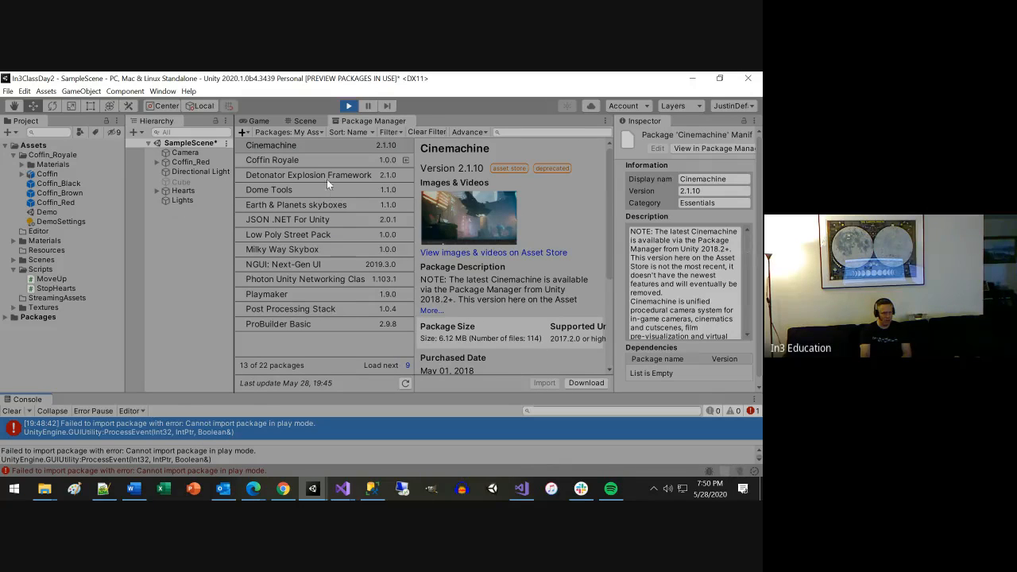
{"action": "left_click", "coordinate": [304, 161]}
{"action": "left_click", "coordinate": [542, 382]}
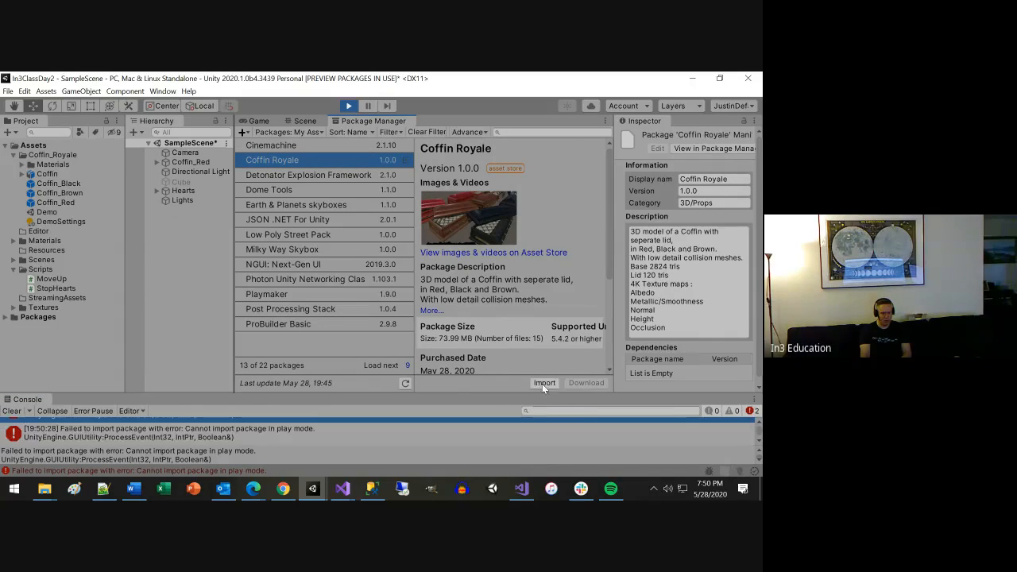
{"action": "left_click", "coordinate": [215, 389]}
{"action": "left_click_drag", "start_coordinate": [213, 390], "coordinate": [220, 345]}
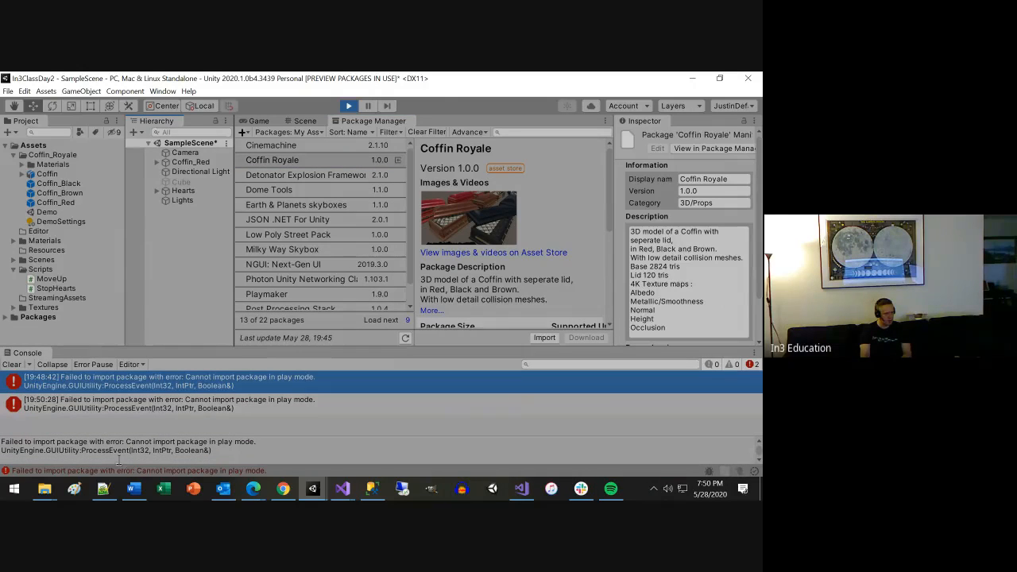
Try to import Coffin Royale.unitypackage directly from its 3D ModelsProps folder in File Explorer while play mode is running.
{"action": "mouse_move", "coordinate": [52, 493]}
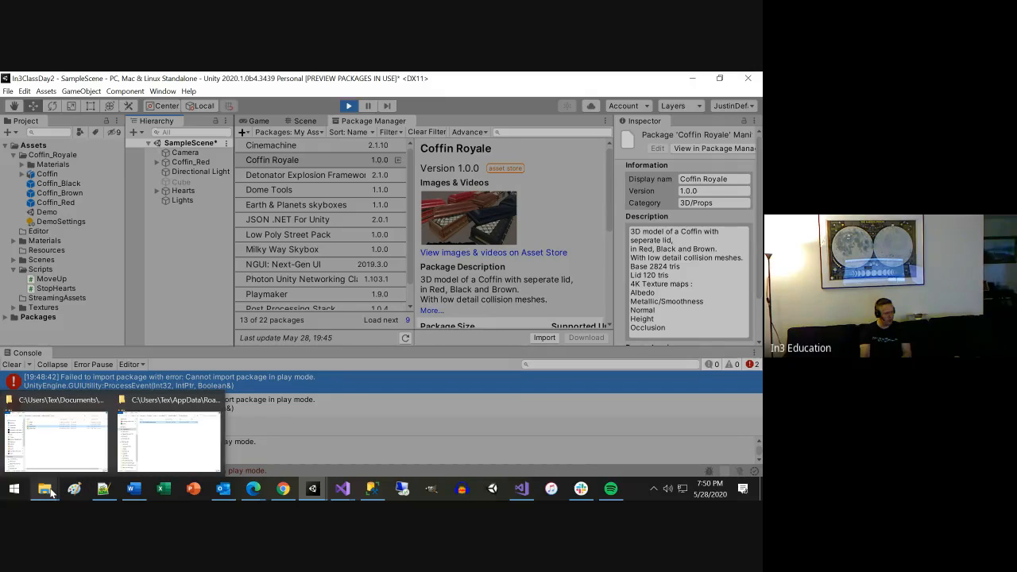
{"action": "left_click", "coordinate": [149, 452]}
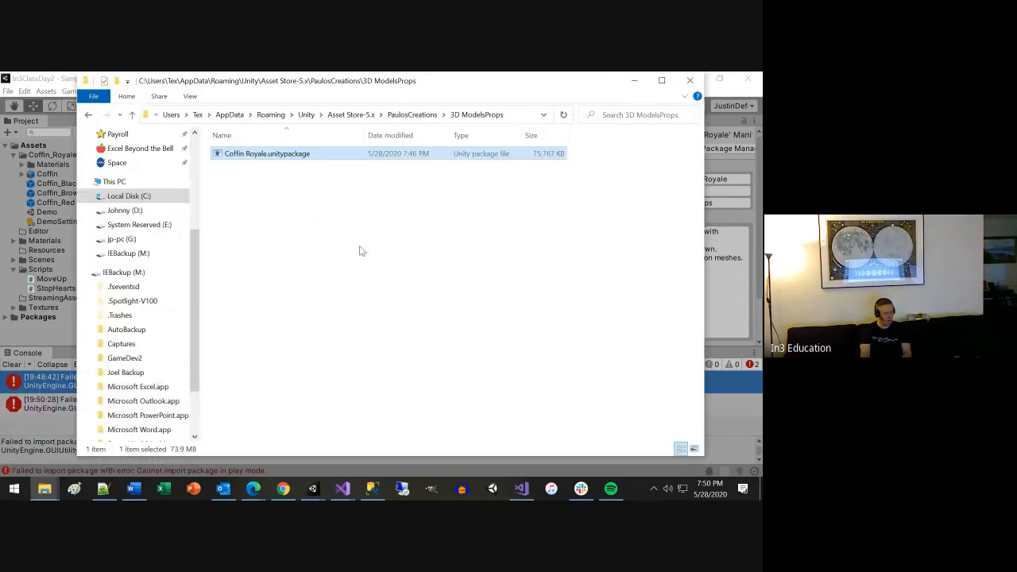
{"action": "double_click", "coordinate": [284, 156]}
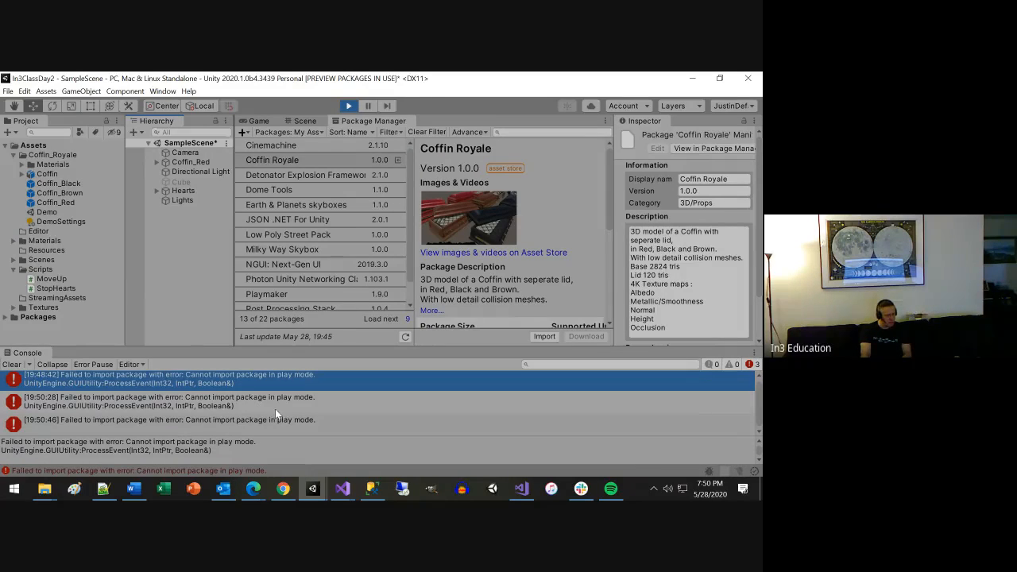
Exit play mode and bring up Coffin Royale's import contents in Unity from its Chrome store page, closing them without importing.
{"action": "left_click", "coordinate": [348, 105]}
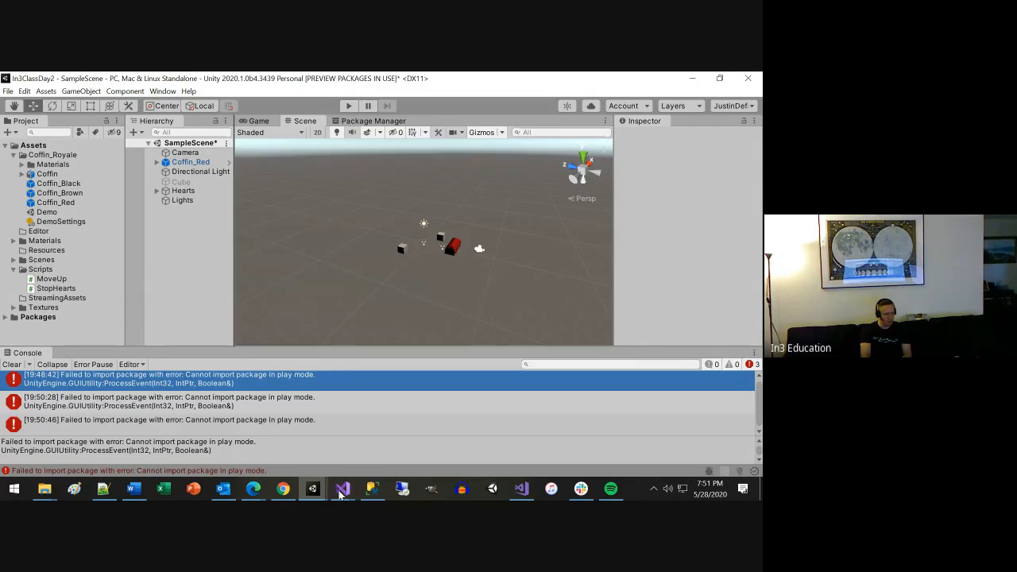
{"action": "left_click", "coordinate": [285, 490]}
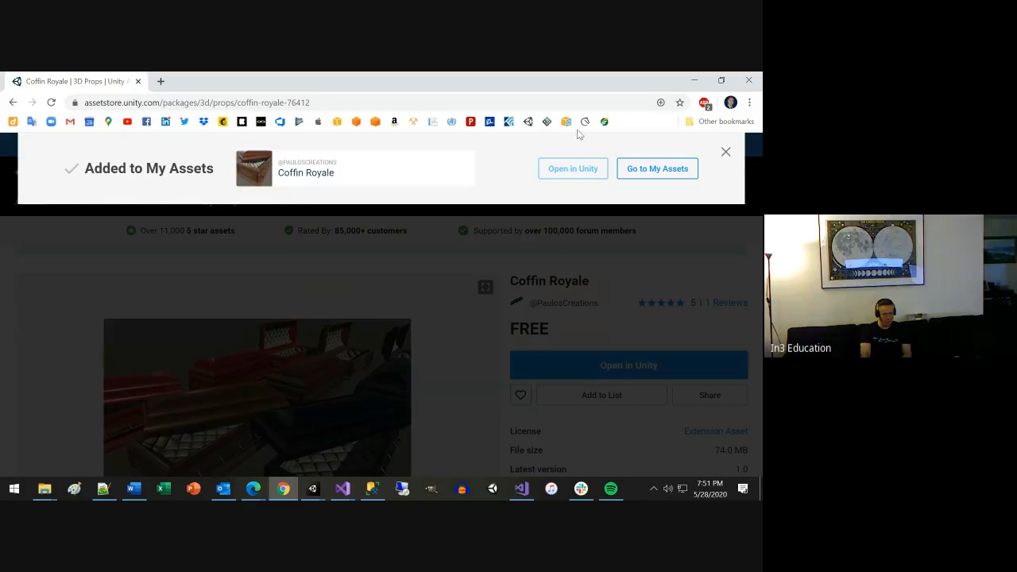
{"action": "left_click", "coordinate": [562, 169]}
{"action": "left_click", "coordinate": [421, 184]}
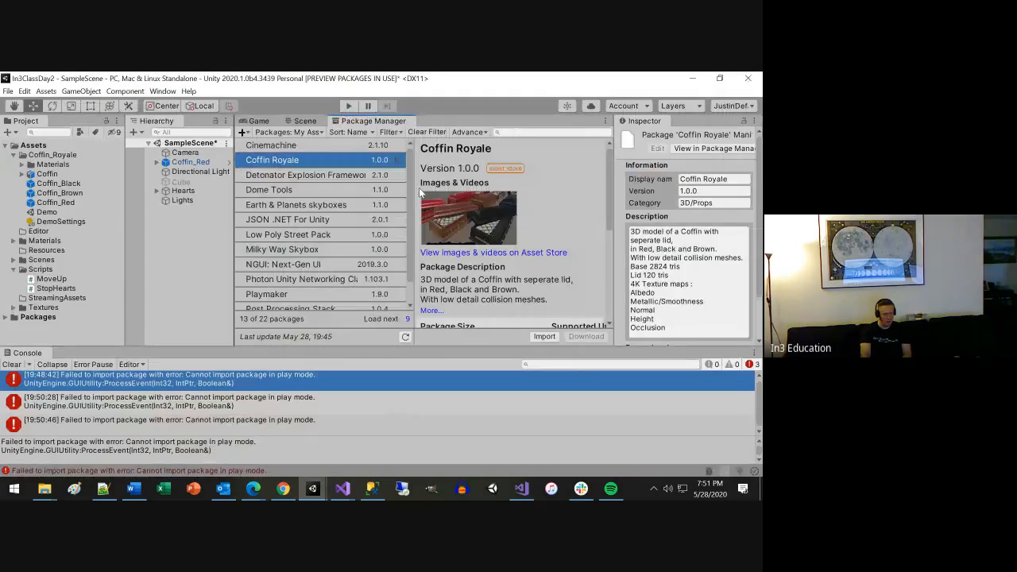
{"action": "left_click", "coordinate": [543, 336]}
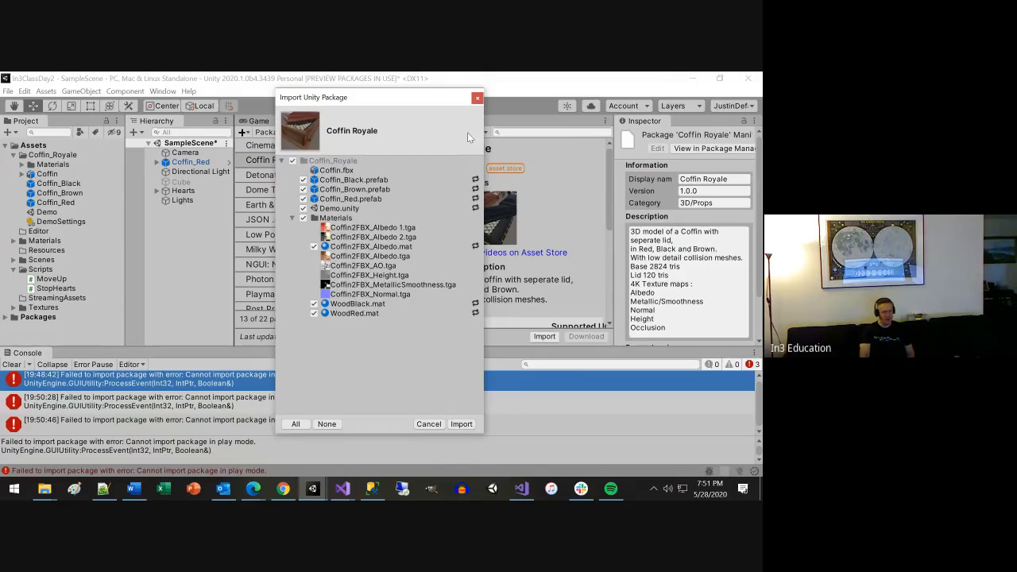
{"action": "left_click", "coordinate": [478, 98]}
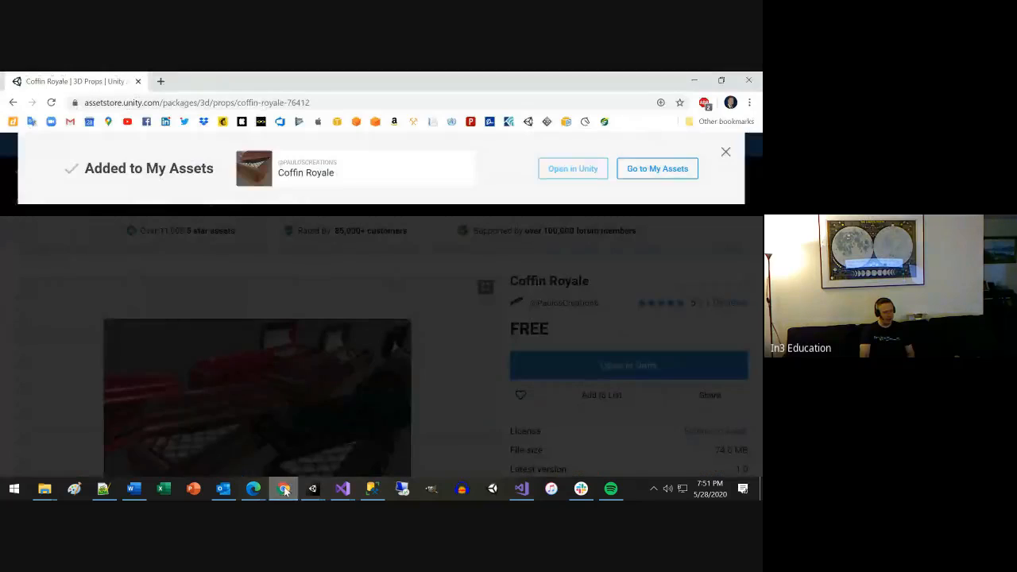
Return to Chrome, dismiss the Added to My Assets banner on the Coffin Royale page and close the browser window.
{"action": "left_click", "coordinate": [283, 488]}
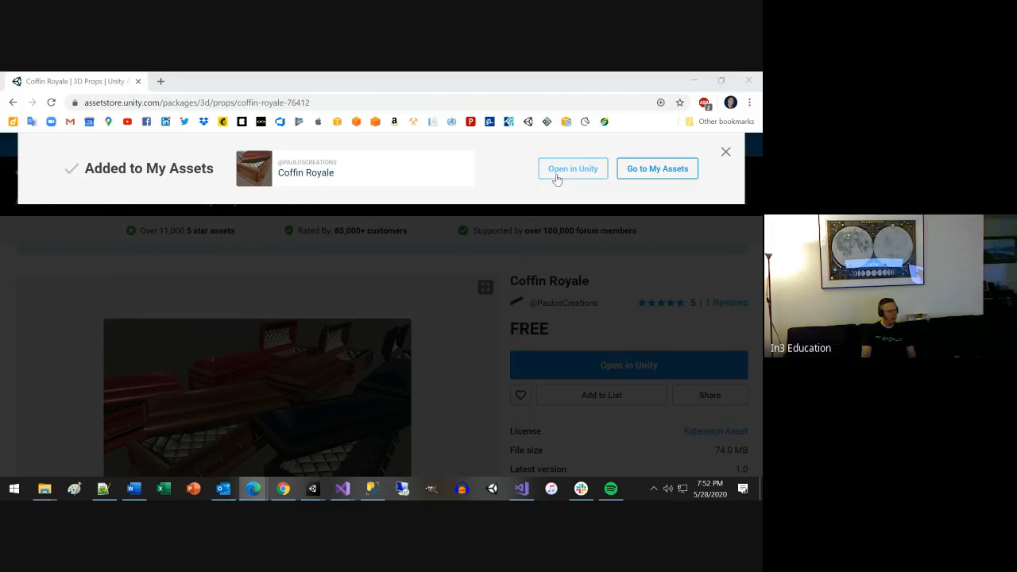
{"action": "left_click", "coordinate": [729, 156]}
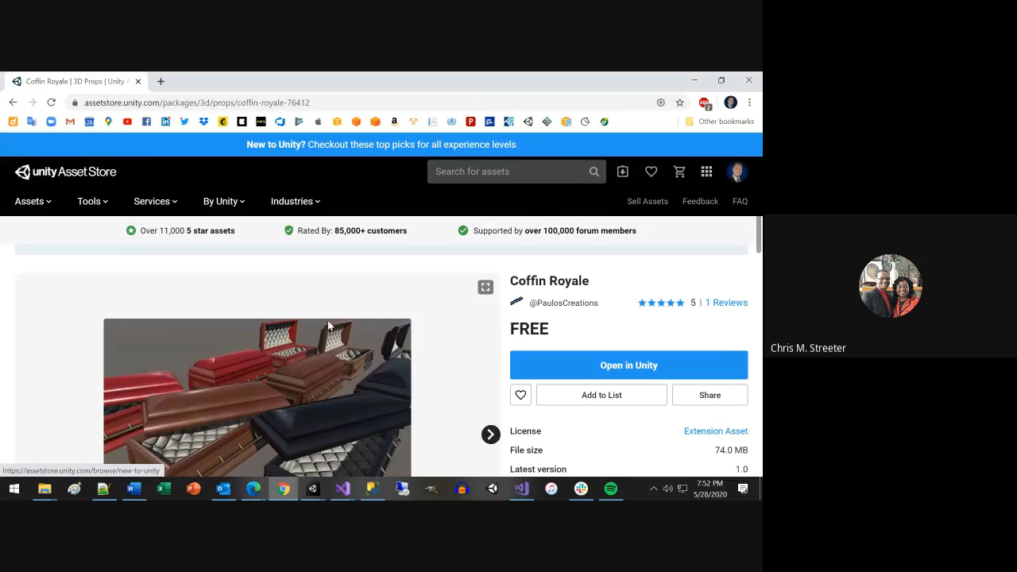
{"action": "left_click", "coordinate": [750, 80]}
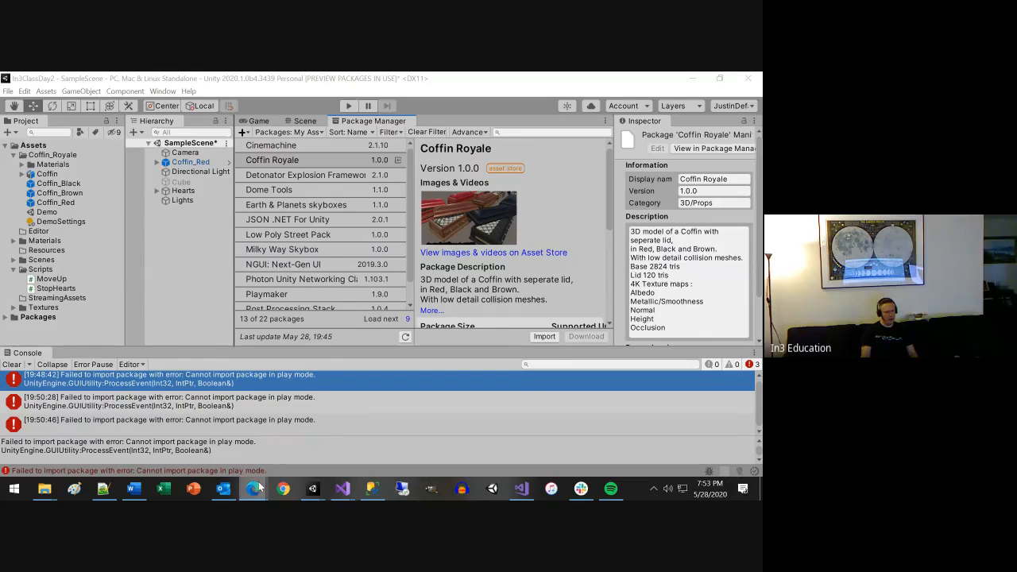
Switch to Chrome and search the web for "unity prefab tutorial".
{"action": "left_click", "coordinate": [283, 488]}
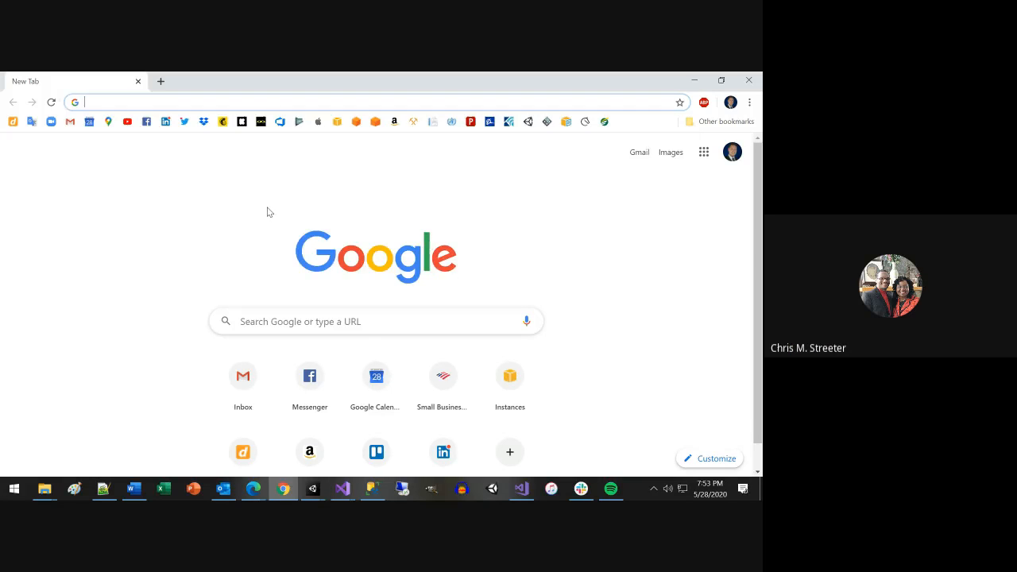
{"action": "type", "text": "unity prefa"}
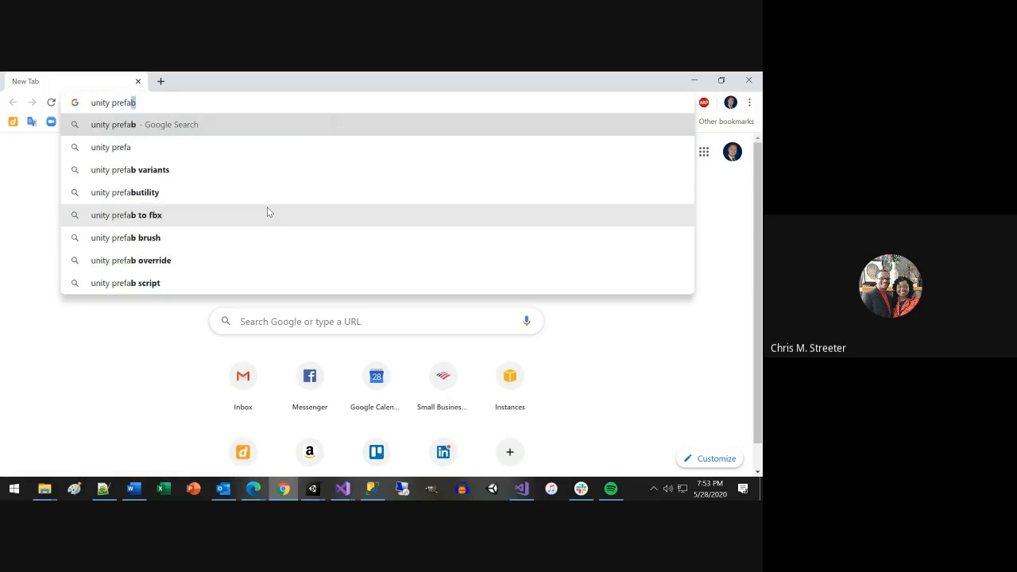
{"action": "type", "text": "b tutorial"}
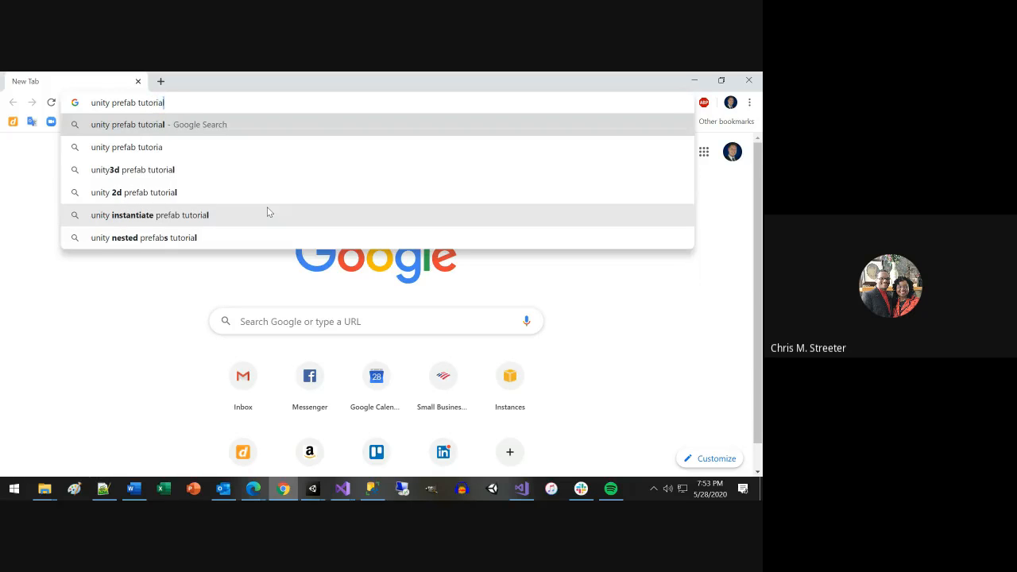
{"action": "key", "text": "Return"}
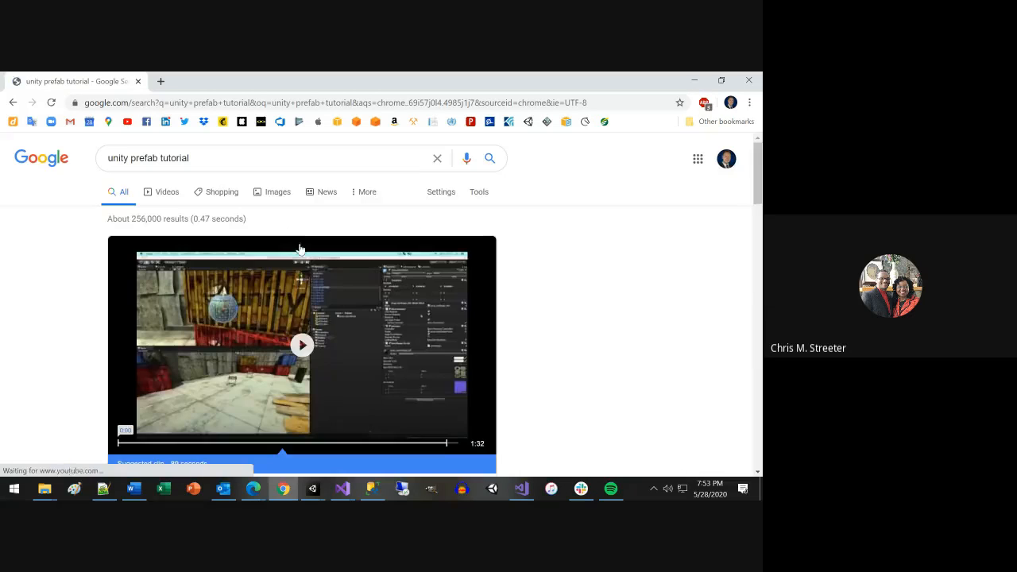
Open the YouTube result "Prefabs - Concept and usage - Unity Official Tutorials" and pause the video.
{"action": "scroll", "coordinate": [425, 307], "scroll_direction": "down", "scroll_amount": 3}
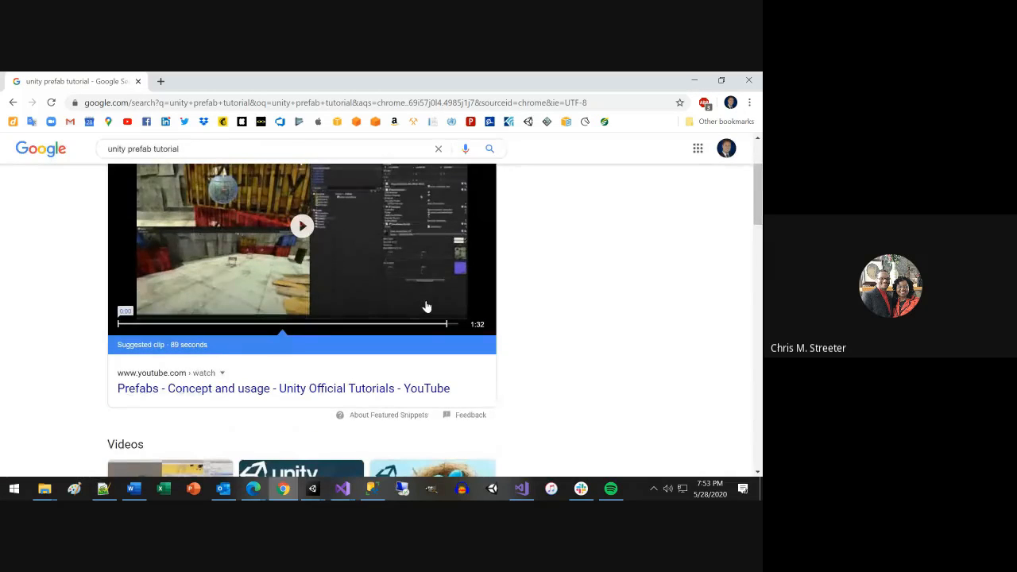
{"action": "scroll", "coordinate": [425, 306], "scroll_direction": "down", "scroll_amount": 1}
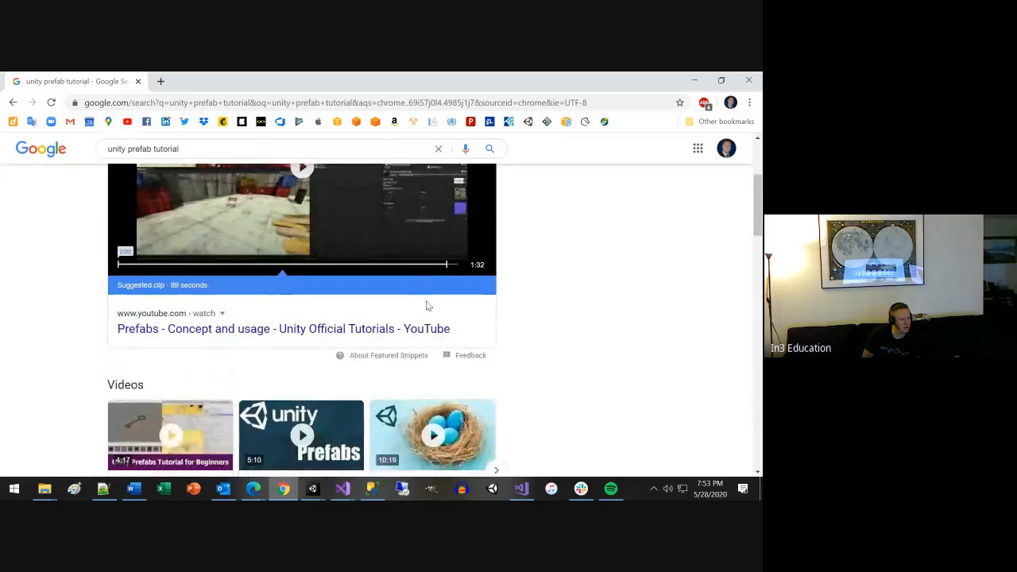
{"action": "left_click", "coordinate": [356, 329]}
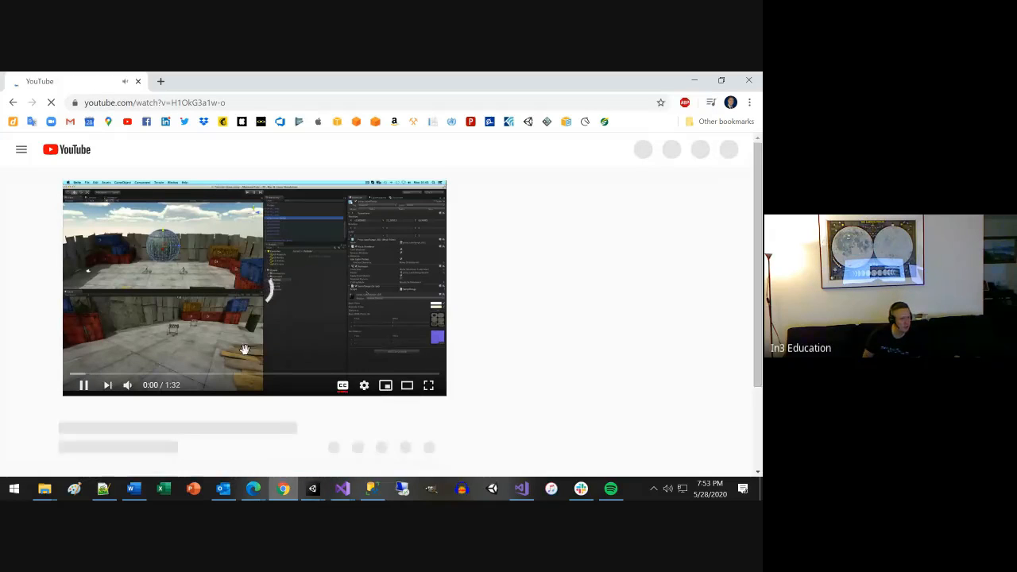
{"action": "left_click", "coordinate": [82, 384]}
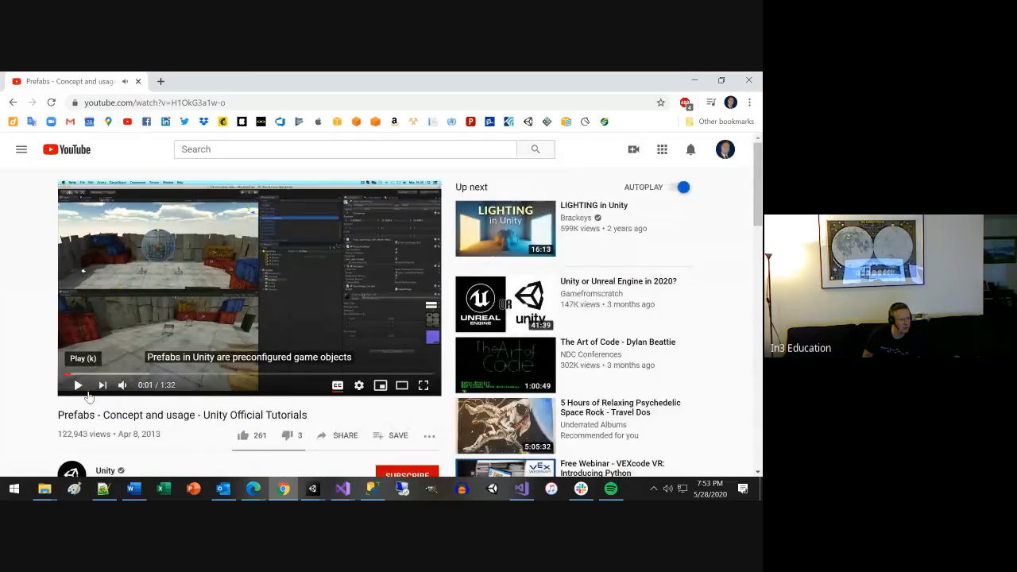
Open the link to Unity's learning pages given in the video's description.
{"action": "scroll", "coordinate": [87, 391], "scroll_direction": "down", "scroll_amount": 2}
{"action": "scroll", "coordinate": [90, 395], "scroll_direction": "down", "scroll_amount": 1}
{"action": "left_click", "coordinate": [163, 404]}
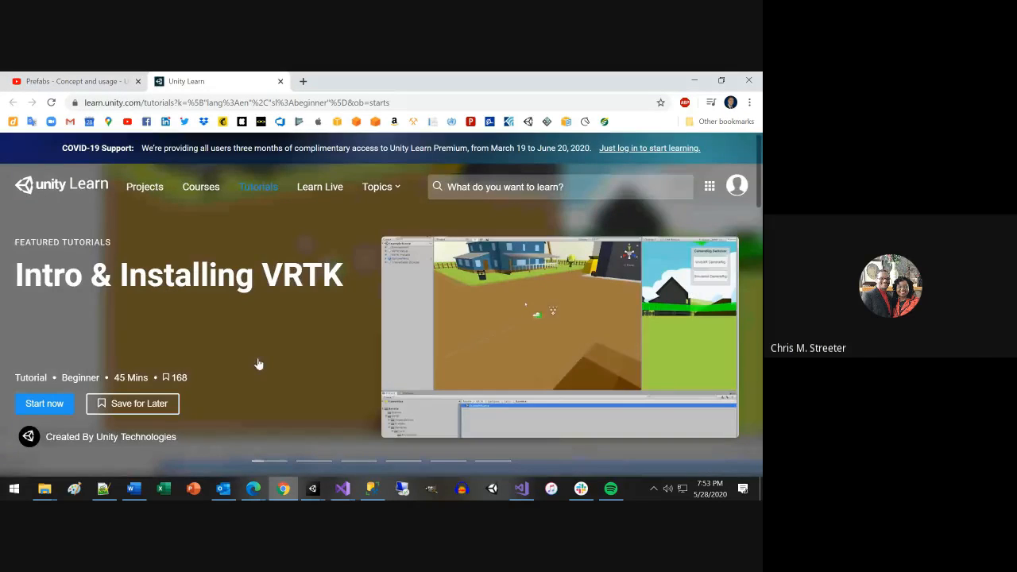
Look through the Unity Learn tutorials filtered by Beginner and English, down to the end of the list and back.
{"action": "scroll", "coordinate": [257, 364], "scroll_direction": "down", "scroll_amount": 5}
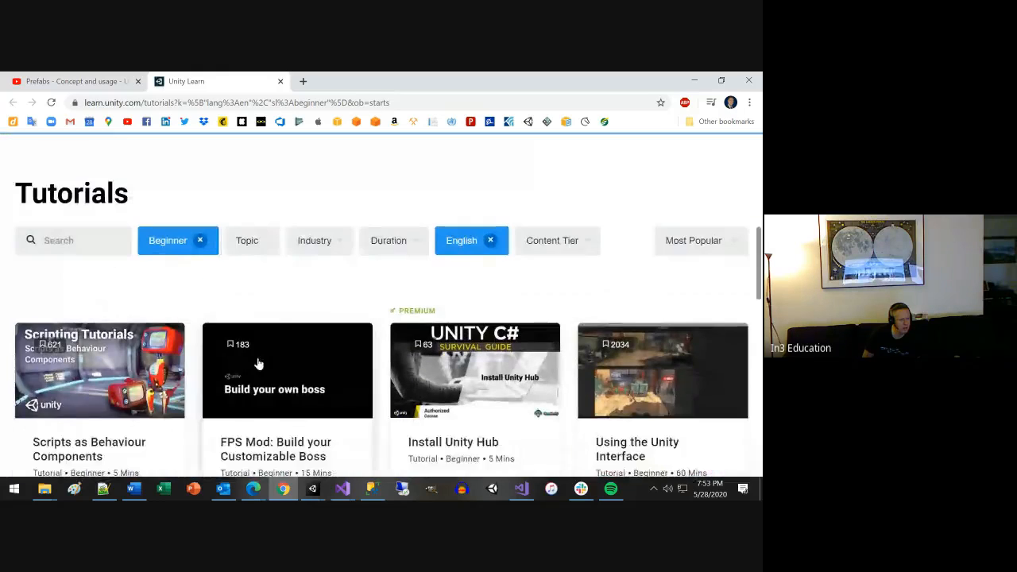
{"action": "scroll", "coordinate": [258, 363], "scroll_direction": "down", "scroll_amount": 1}
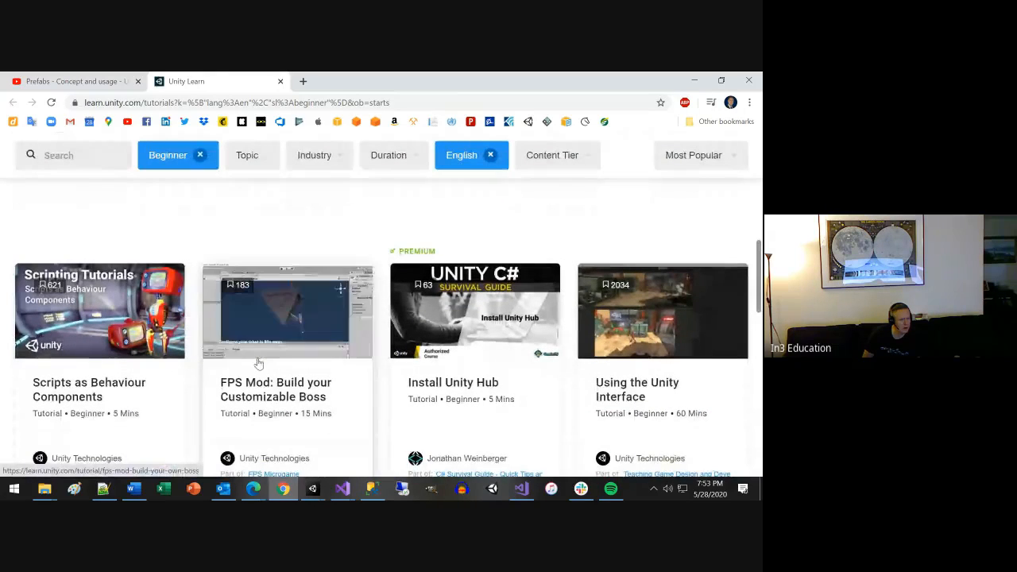
{"action": "scroll", "coordinate": [258, 364], "scroll_direction": "down", "scroll_amount": 3}
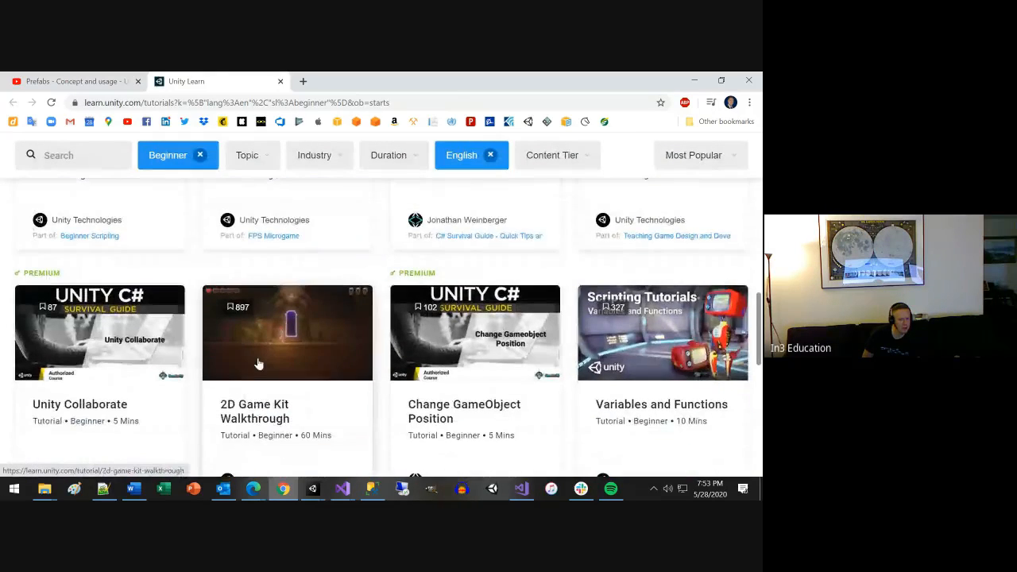
{"action": "scroll", "coordinate": [258, 364], "scroll_direction": "down", "scroll_amount": 1}
{"action": "scroll", "coordinate": [258, 364], "scroll_direction": "down", "scroll_amount": 1}
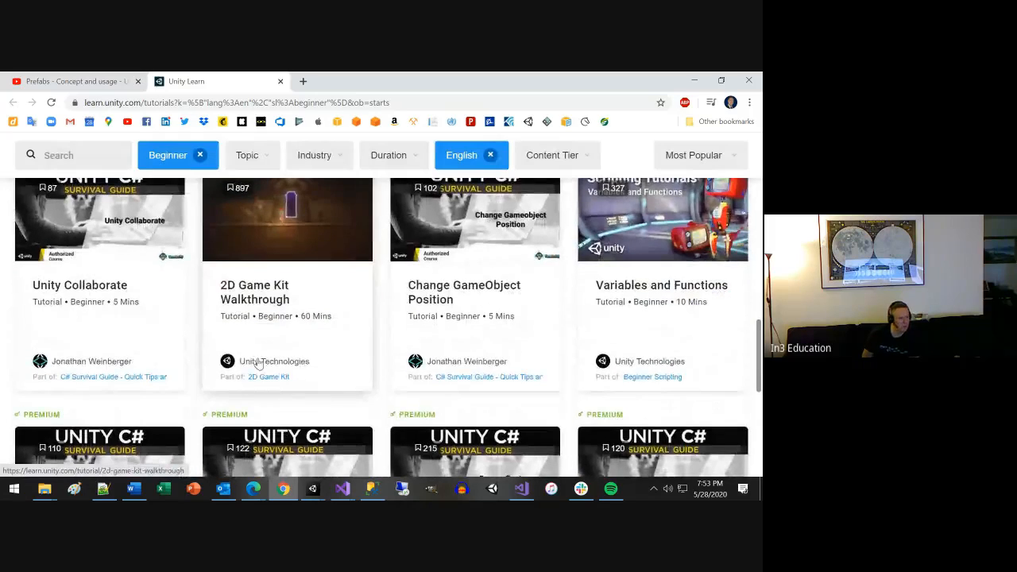
{"action": "scroll", "coordinate": [257, 363], "scroll_direction": "down", "scroll_amount": 3}
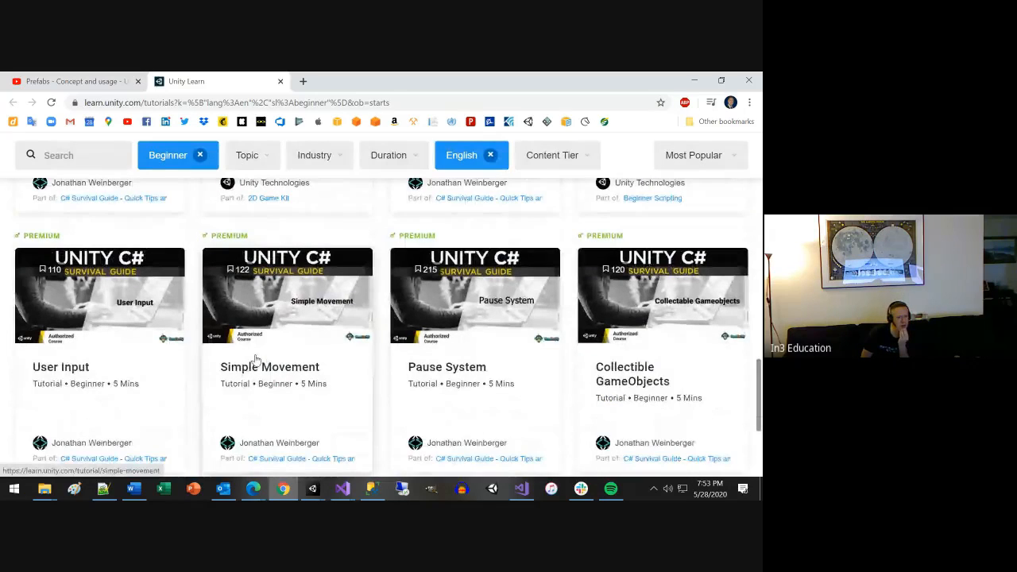
{"action": "scroll", "coordinate": [257, 361], "scroll_direction": "down", "scroll_amount": 1}
{"action": "scroll", "coordinate": [258, 361], "scroll_direction": "down", "scroll_amount": 1}
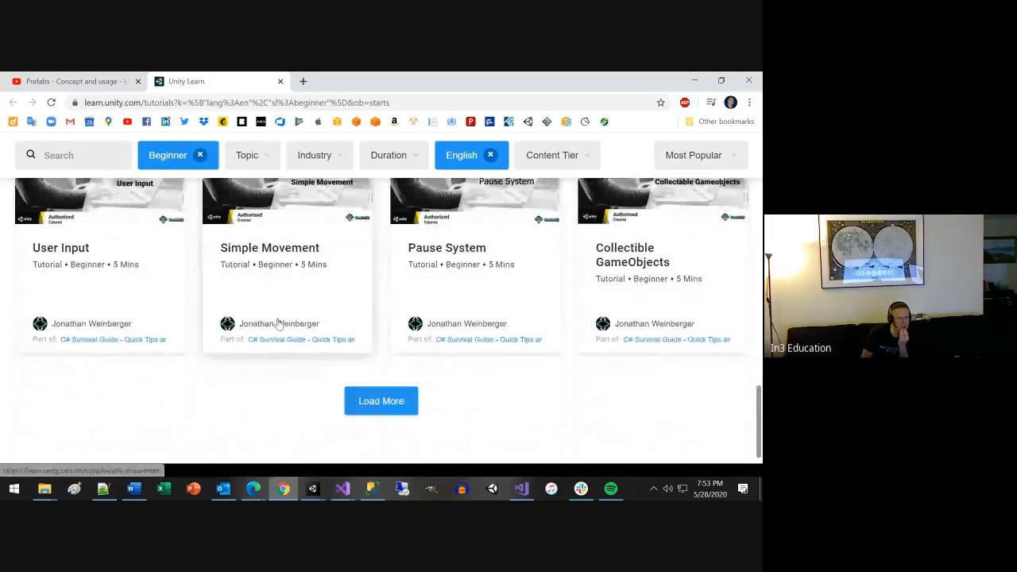
{"action": "scroll", "coordinate": [278, 324], "scroll_direction": "up", "scroll_amount": 5}
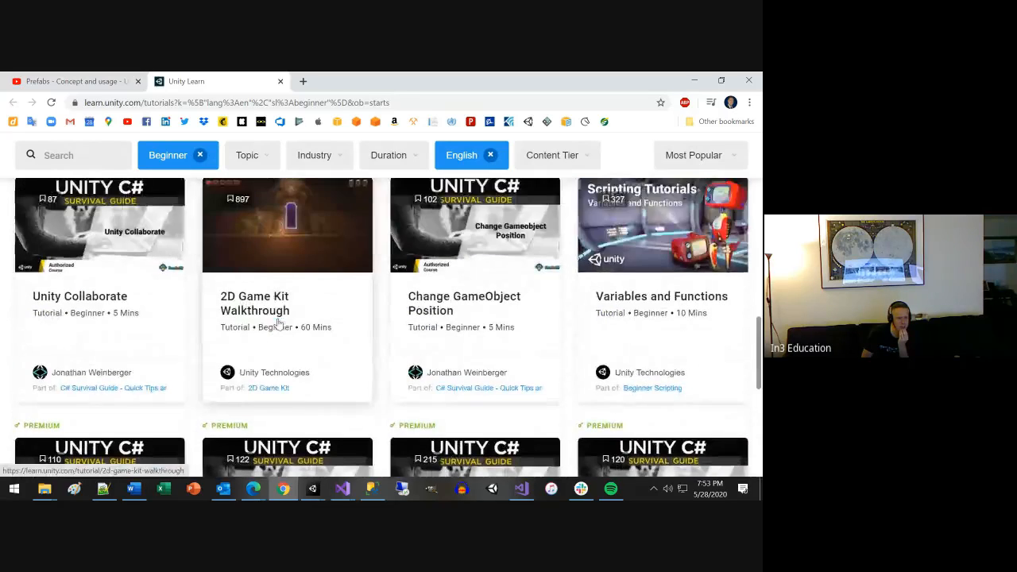
{"action": "scroll", "coordinate": [278, 323], "scroll_direction": "up", "scroll_amount": 3}
{"action": "scroll", "coordinate": [278, 323], "scroll_direction": "up", "scroll_amount": 2}
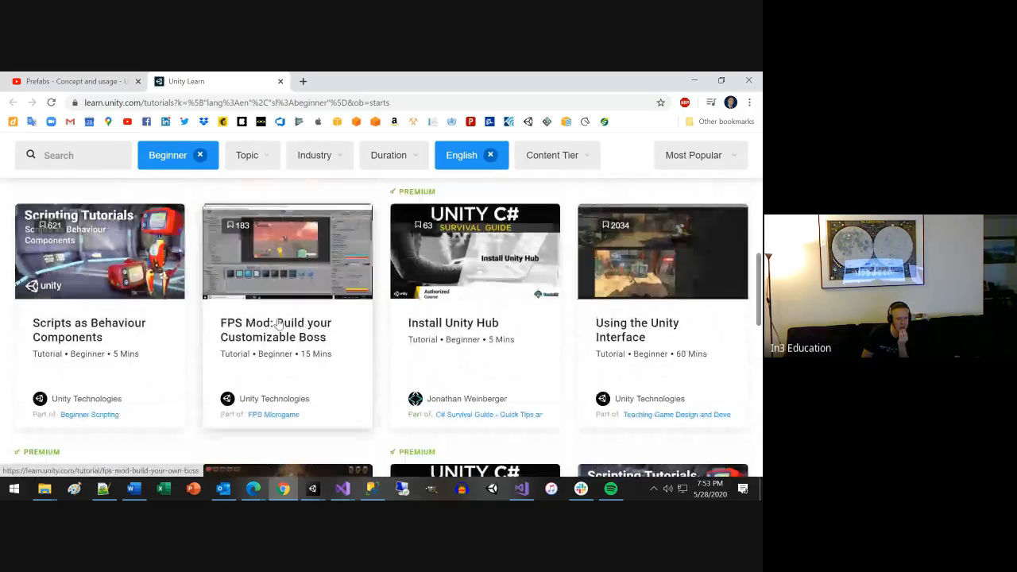
{"action": "scroll", "coordinate": [355, 315], "scroll_direction": "up", "scroll_amount": 1}
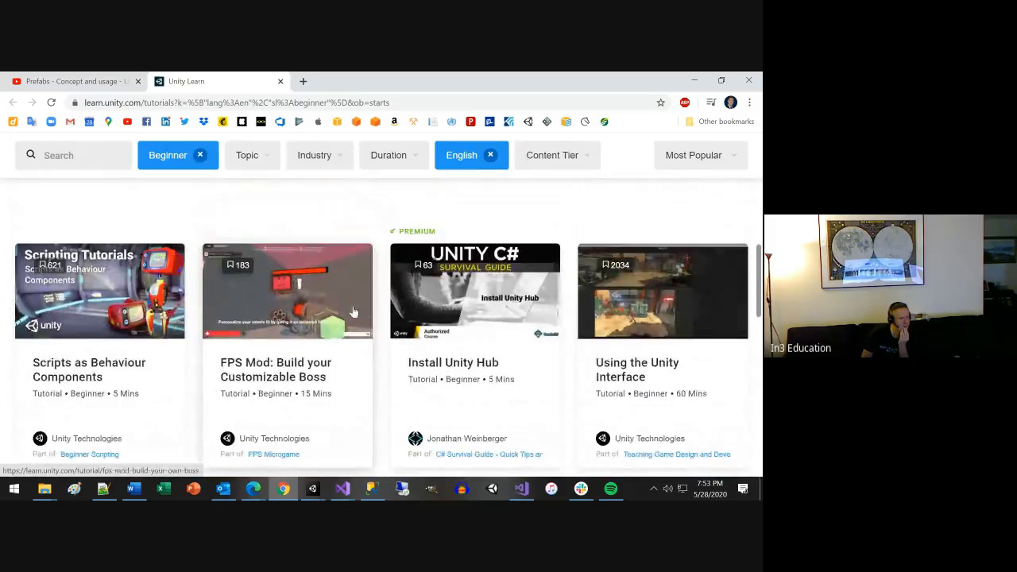
{"action": "scroll", "coordinate": [354, 311], "scroll_direction": "up", "scroll_amount": 1}
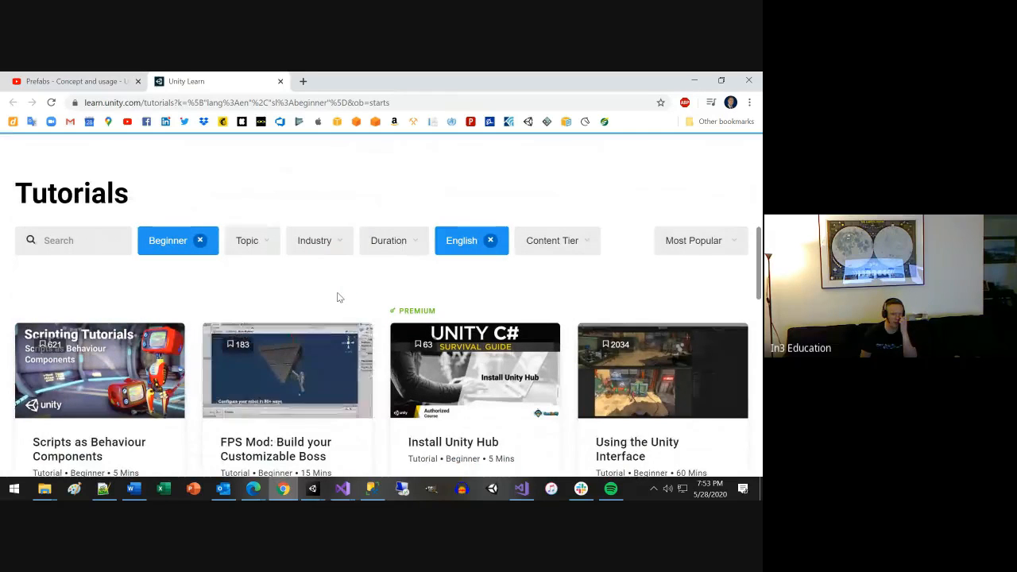
Return to the Prefabs video page on YouTube, skim its comments and recommended videos, and minimize the browser.
{"action": "left_click", "coordinate": [89, 83]}
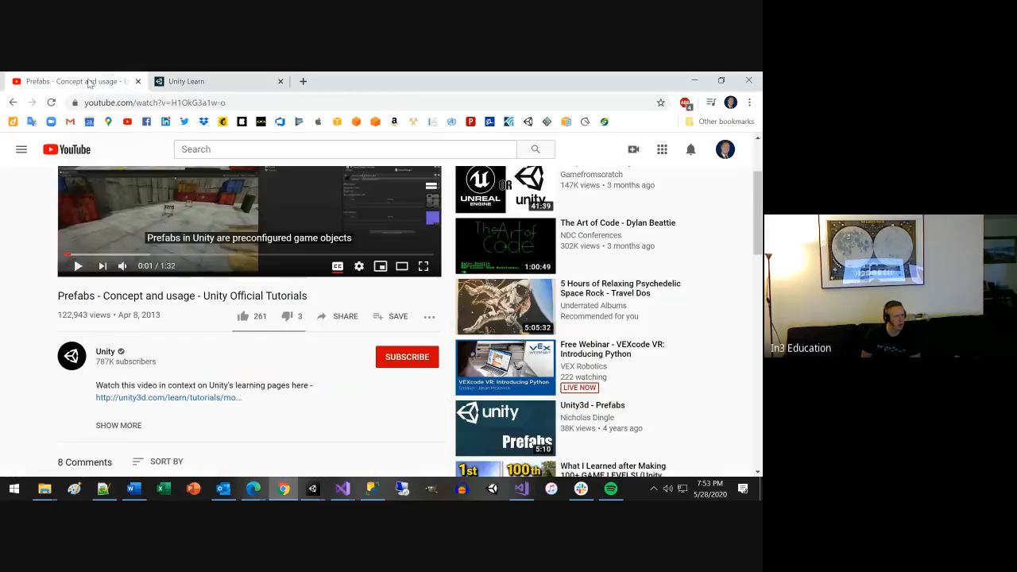
{"action": "scroll", "coordinate": [241, 278], "scroll_direction": "up", "scroll_amount": 2}
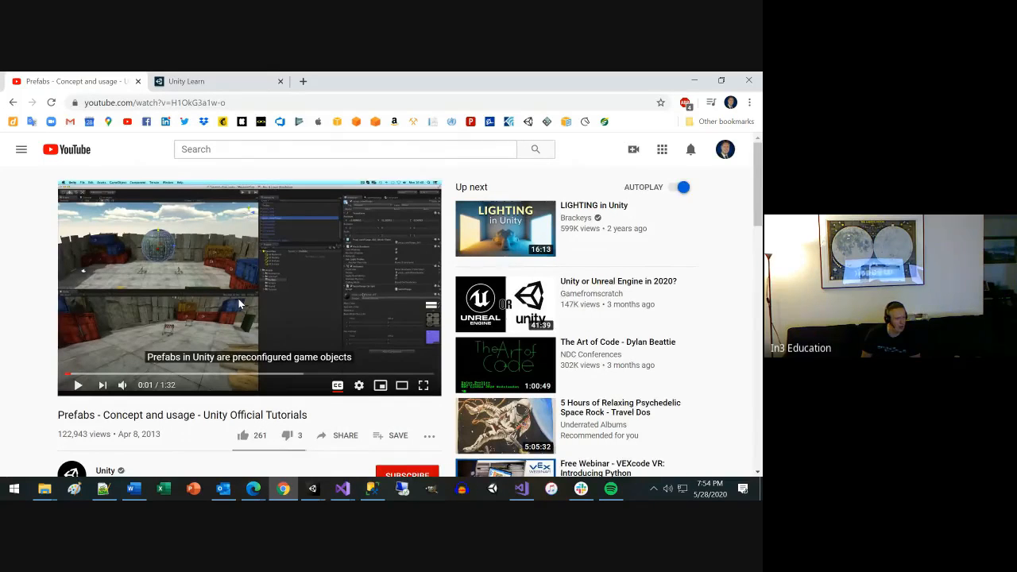
{"action": "scroll", "coordinate": [238, 300], "scroll_direction": "down", "scroll_amount": 7}
{"action": "scroll", "coordinate": [238, 301], "scroll_direction": "down", "scroll_amount": 2}
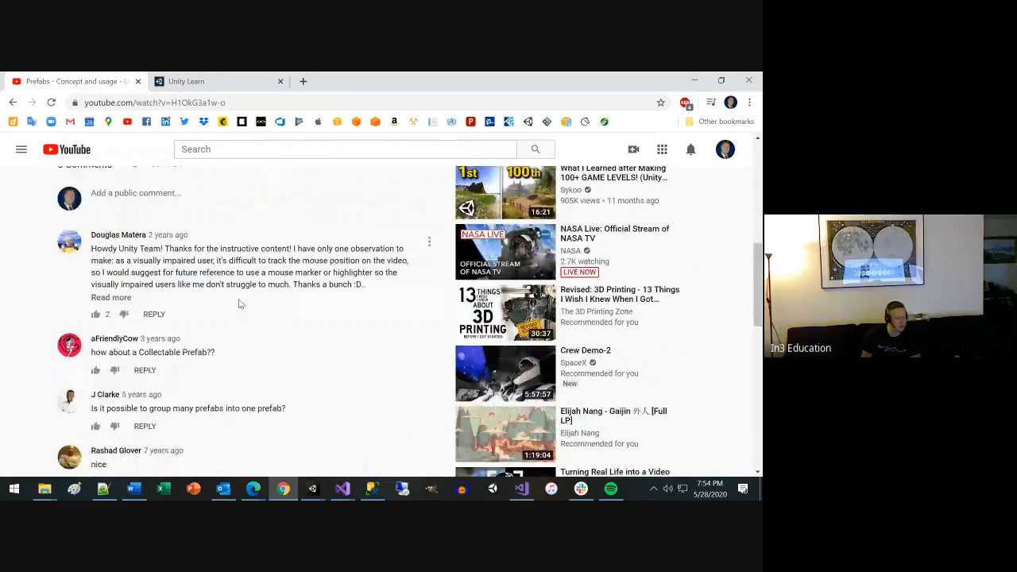
{"action": "scroll", "coordinate": [238, 302], "scroll_direction": "up", "scroll_amount": 3}
{"action": "scroll", "coordinate": [238, 300], "scroll_direction": "up", "scroll_amount": 3}
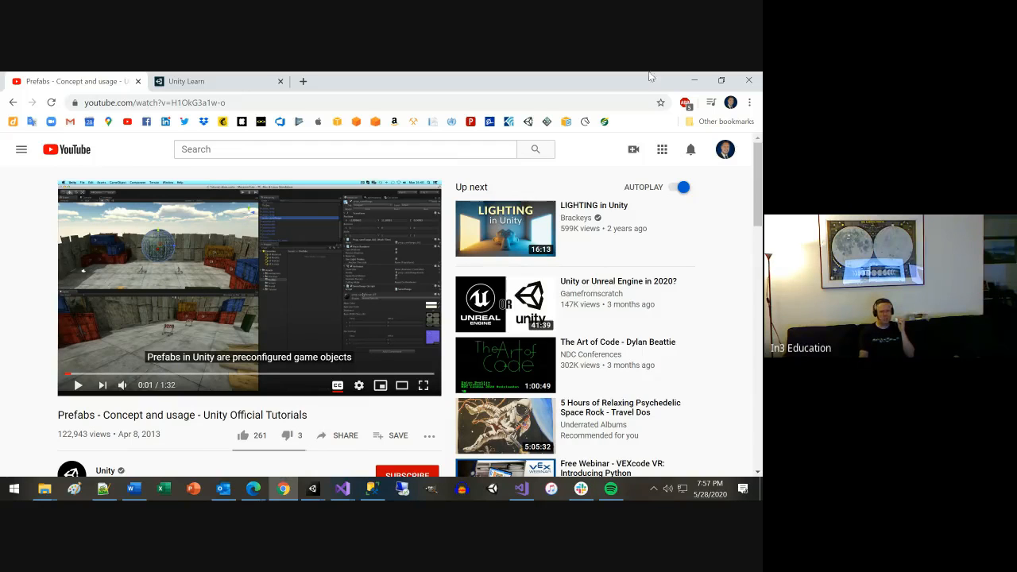
{"action": "left_click", "coordinate": [693, 81]}
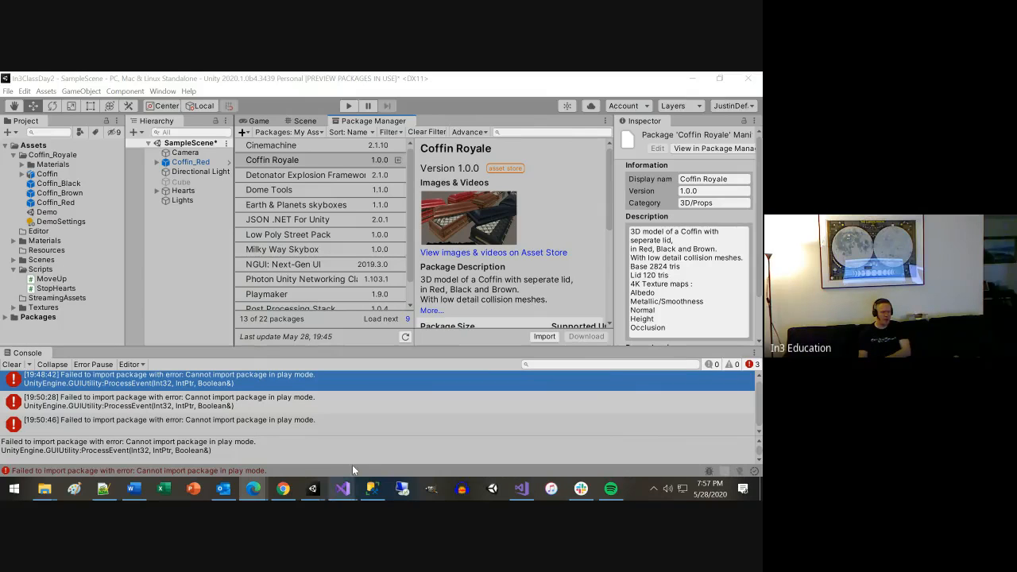
Bring Chrome back up, search the web for "unity store" and open the Unity Asset Store site.
{"action": "left_click", "coordinate": [282, 489]}
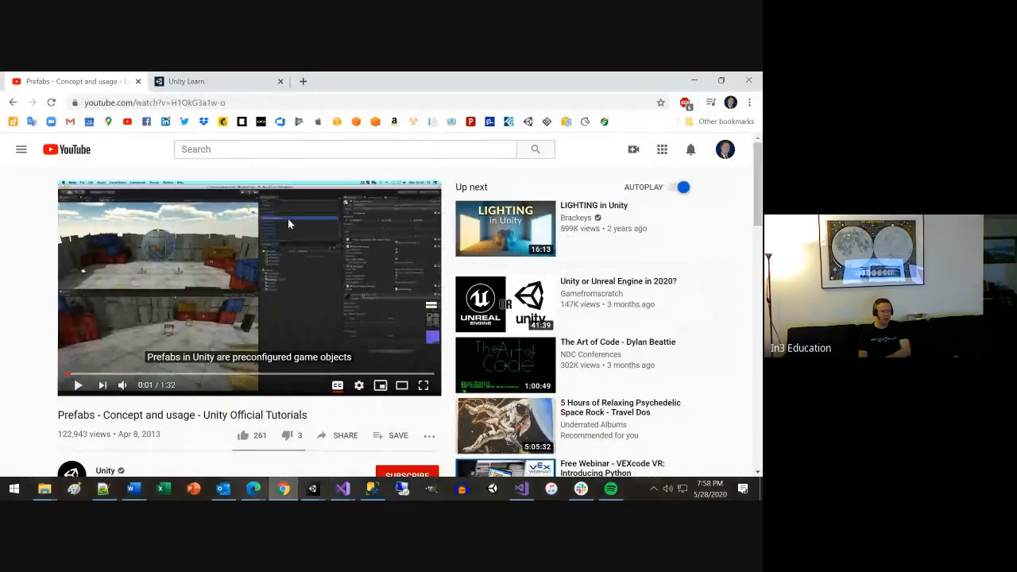
{"action": "left_click", "coordinate": [317, 100]}
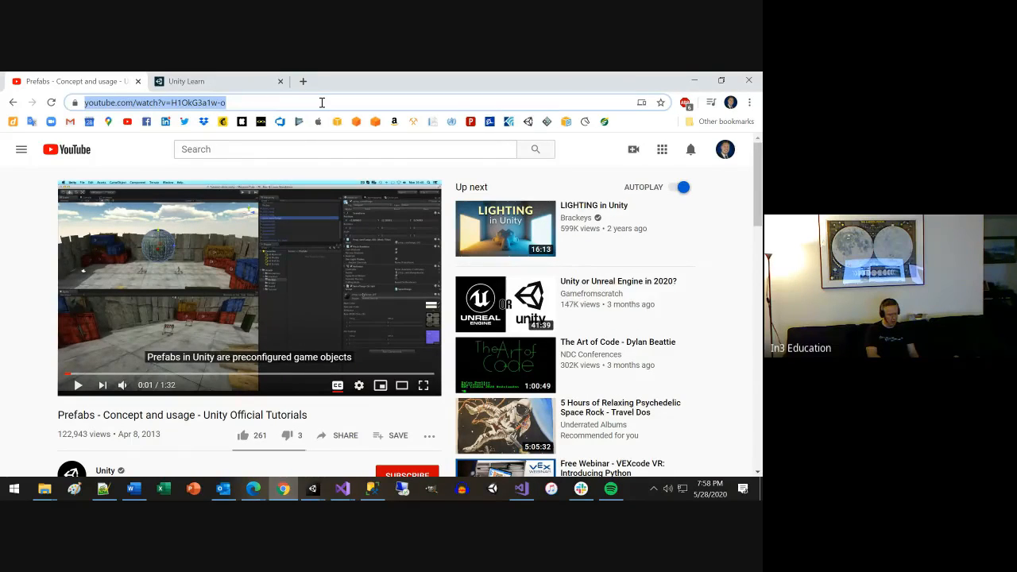
{"action": "type", "text": "unity store"}
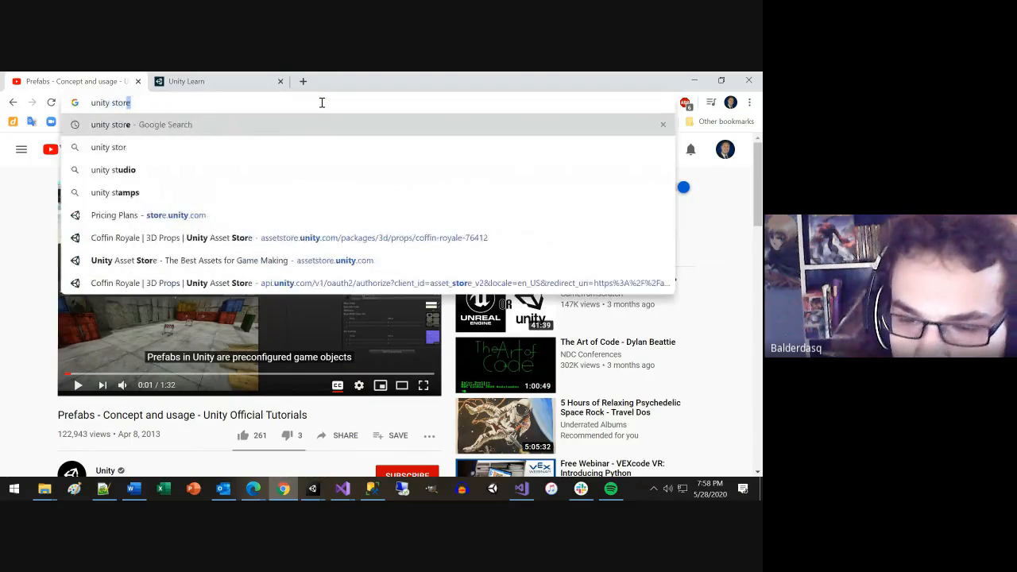
{"action": "key", "text": "Return"}
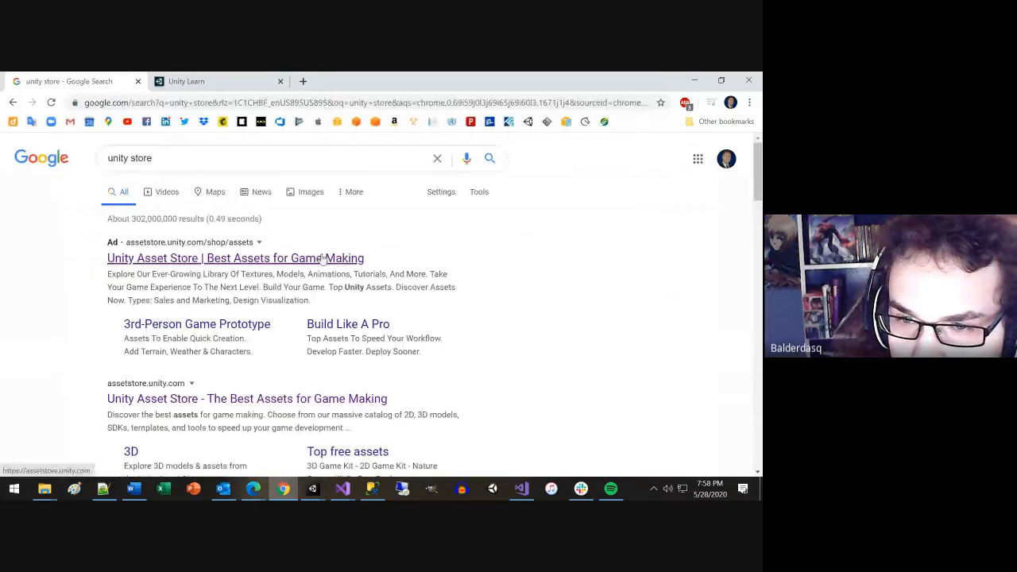
{"action": "left_click", "coordinate": [320, 398]}
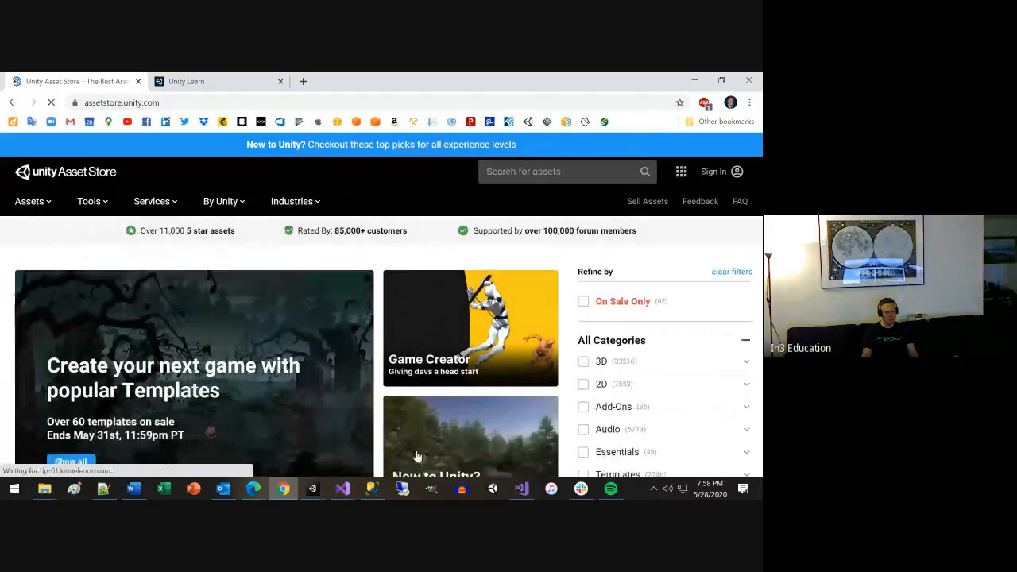
Find the Top assets section on the Asset Store home page and open Top free assets.
{"action": "scroll", "coordinate": [449, 443], "scroll_direction": "down", "scroll_amount": 1}
{"action": "scroll", "coordinate": [400, 434], "scroll_direction": "down", "scroll_amount": 2}
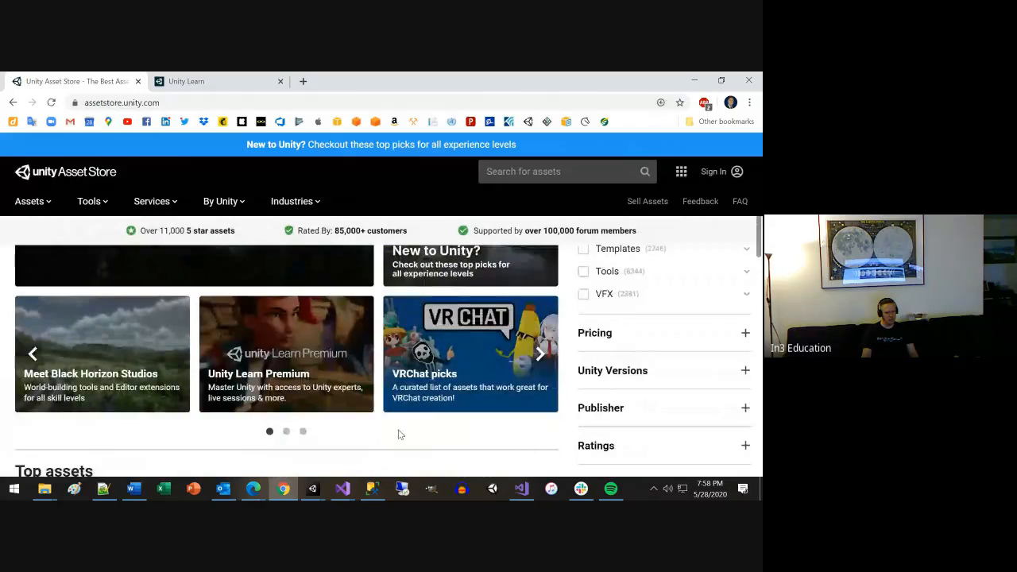
{"action": "scroll", "coordinate": [299, 424], "scroll_direction": "down", "scroll_amount": 3}
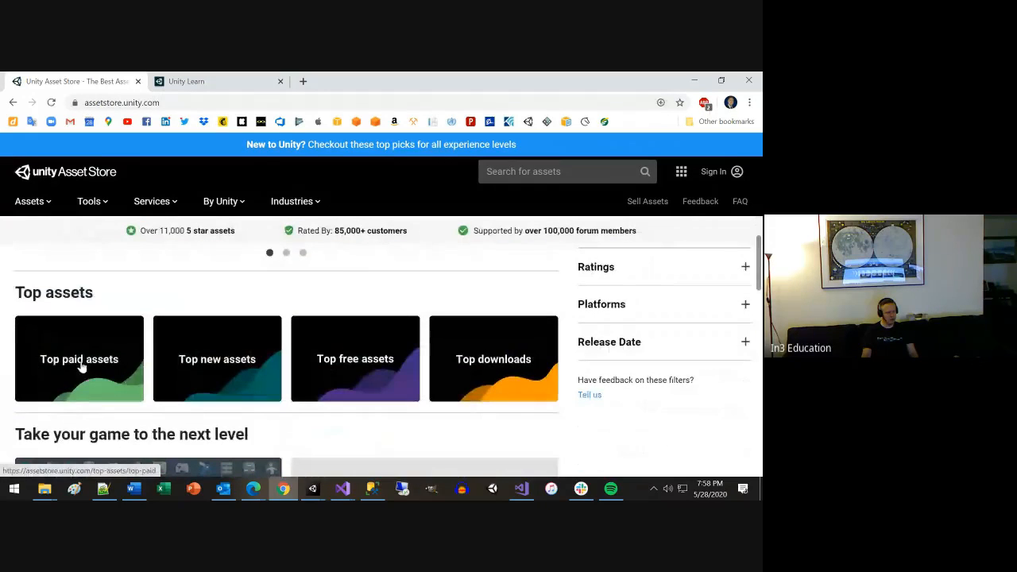
{"action": "left_click", "coordinate": [340, 359]}
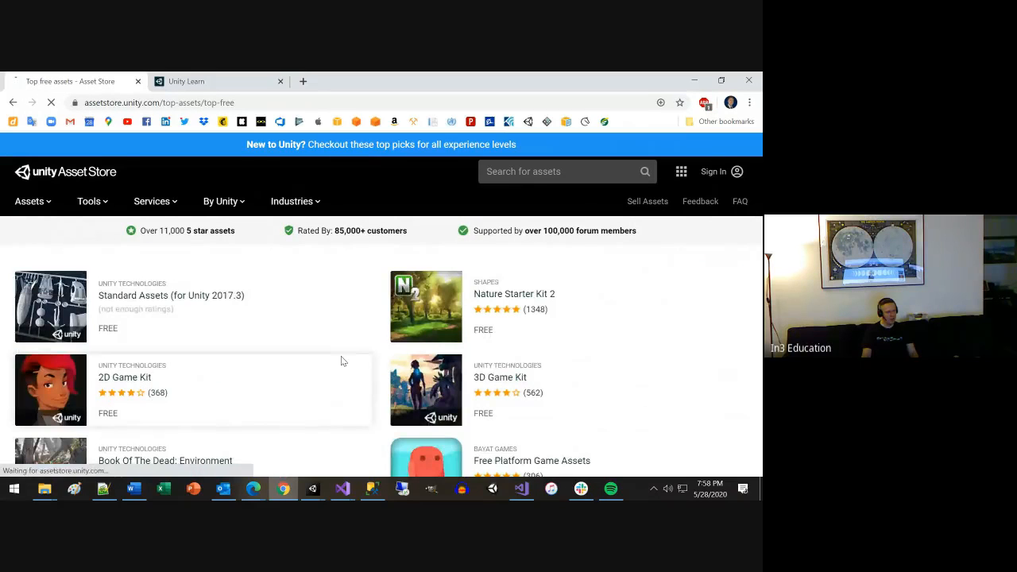
View the 2D Game Kit's package page from the free assets and go back to the list.
{"action": "left_click", "coordinate": [127, 374]}
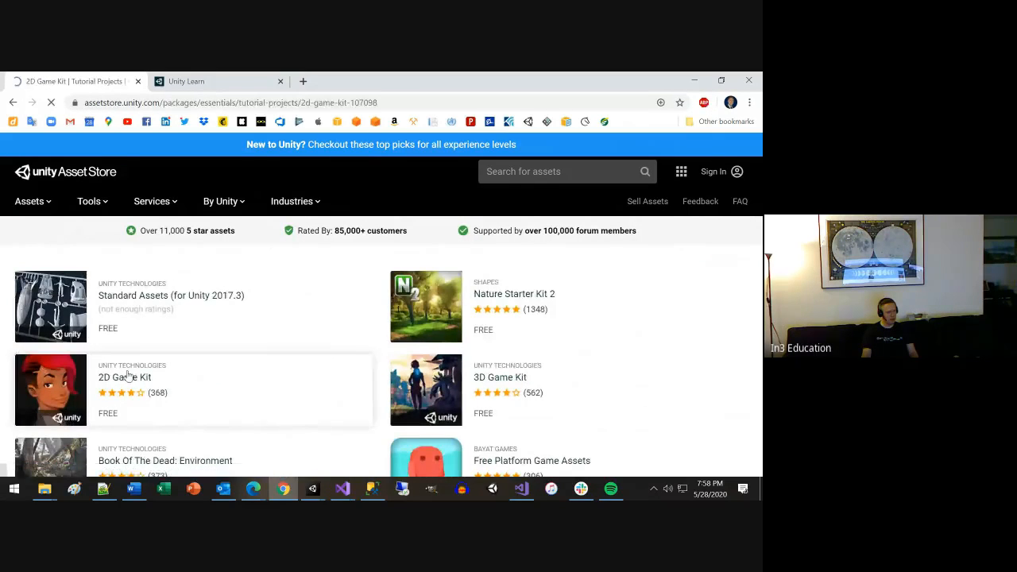
{"action": "scroll", "coordinate": [312, 231], "scroll_direction": "down", "scroll_amount": 1}
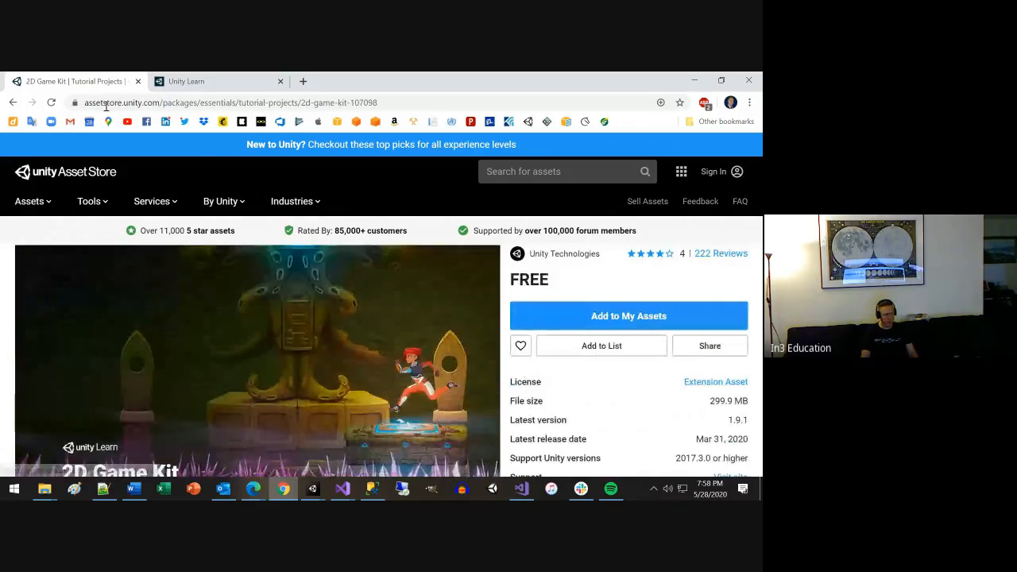
{"action": "left_click", "coordinate": [14, 104]}
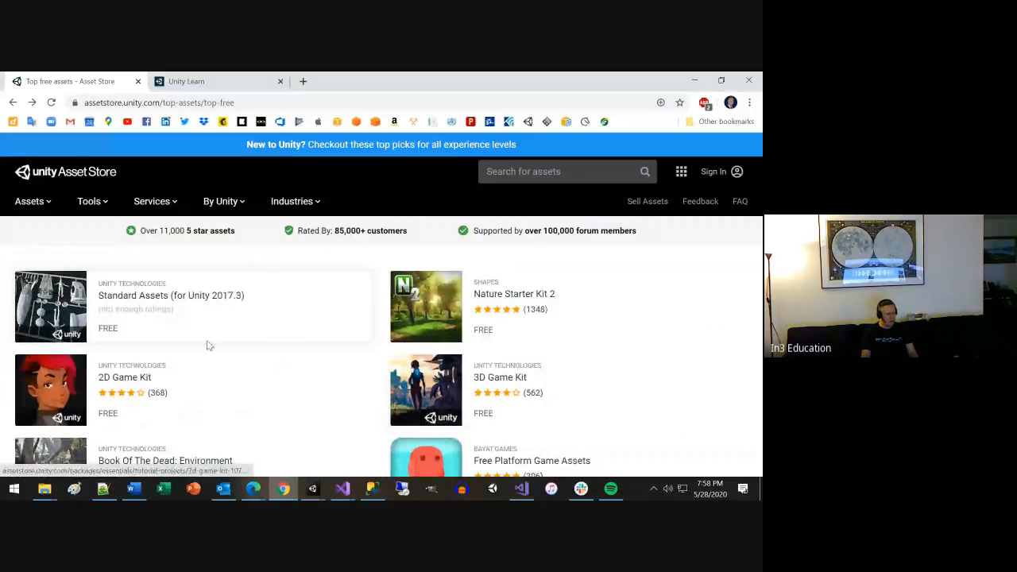
Find Free Platform Game Assets by Bayat Games among the top free assets and view its package page.
{"action": "scroll", "coordinate": [336, 356], "scroll_direction": "down", "scroll_amount": 2}
{"action": "scroll", "coordinate": [355, 356], "scroll_direction": "down", "scroll_amount": 1}
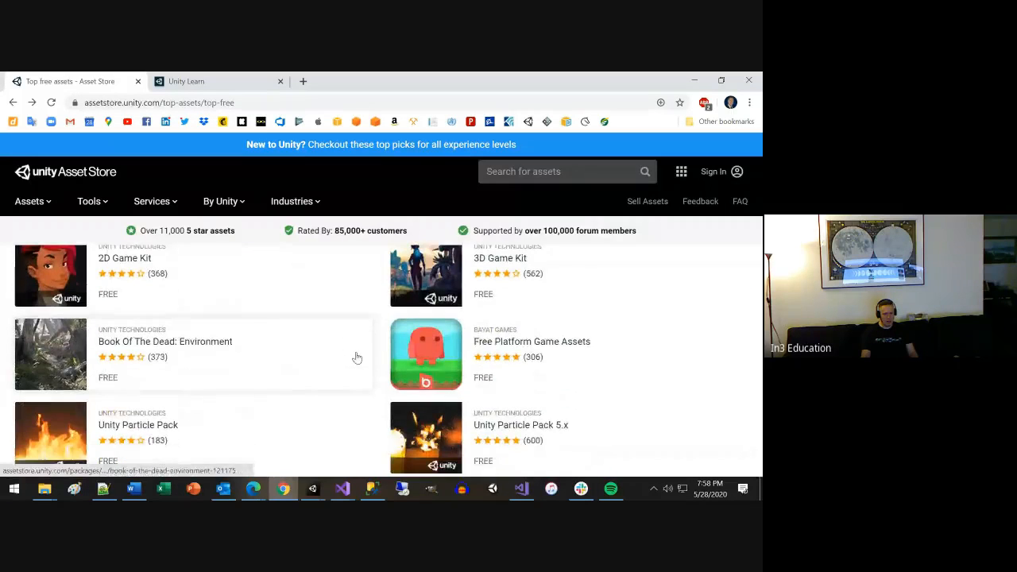
{"action": "scroll", "coordinate": [370, 355], "scroll_direction": "down", "scroll_amount": 1}
{"action": "left_click", "coordinate": [522, 282]}
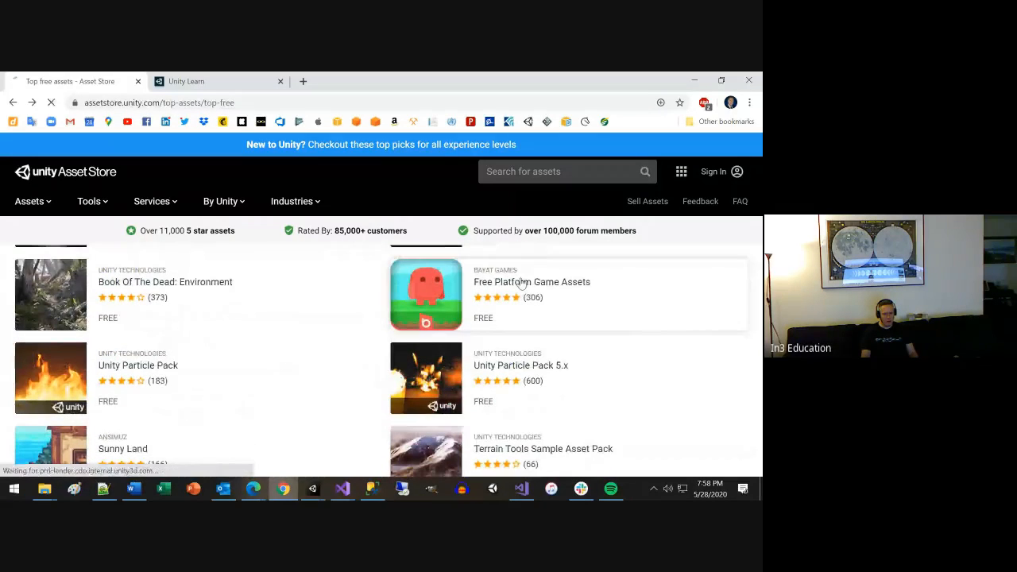
{"action": "scroll", "coordinate": [479, 312], "scroll_direction": "down", "scroll_amount": 1}
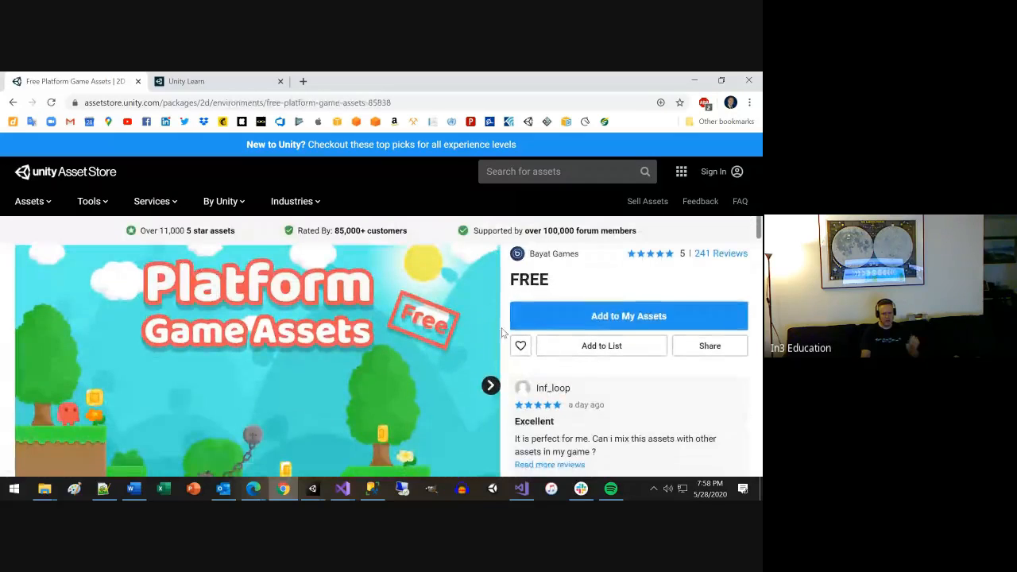
Add Free Platform Game Assets to My Assets, go to the My Assets list and dismiss the new features notice.
{"action": "left_click", "coordinate": [622, 317]}
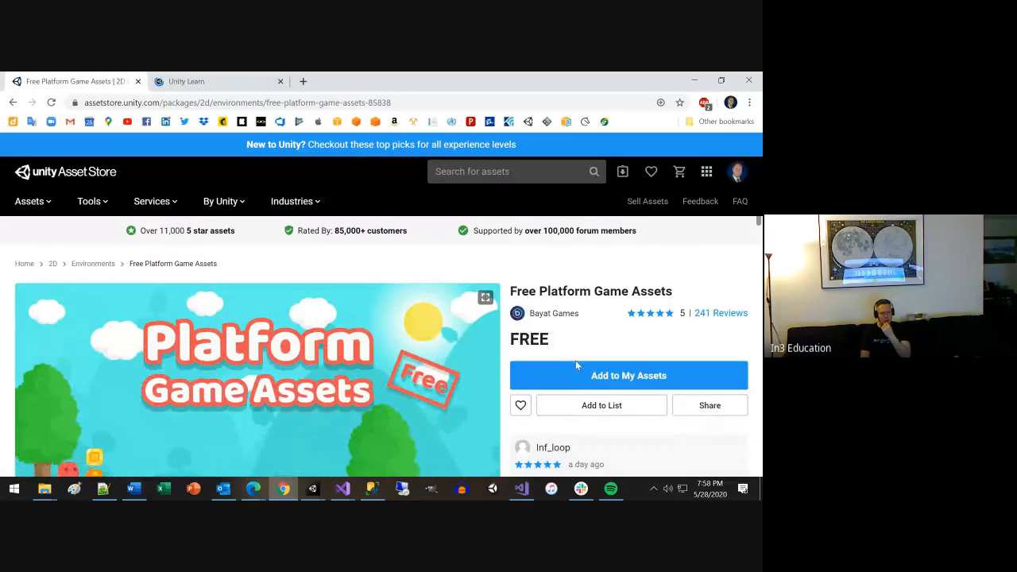
{"action": "left_click", "coordinate": [589, 376]}
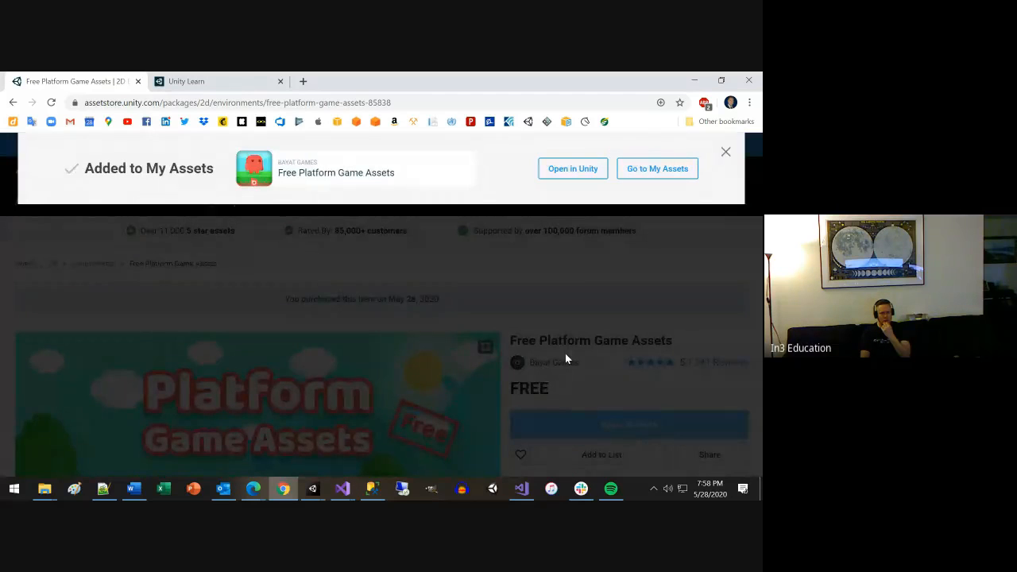
{"action": "left_click", "coordinate": [645, 169]}
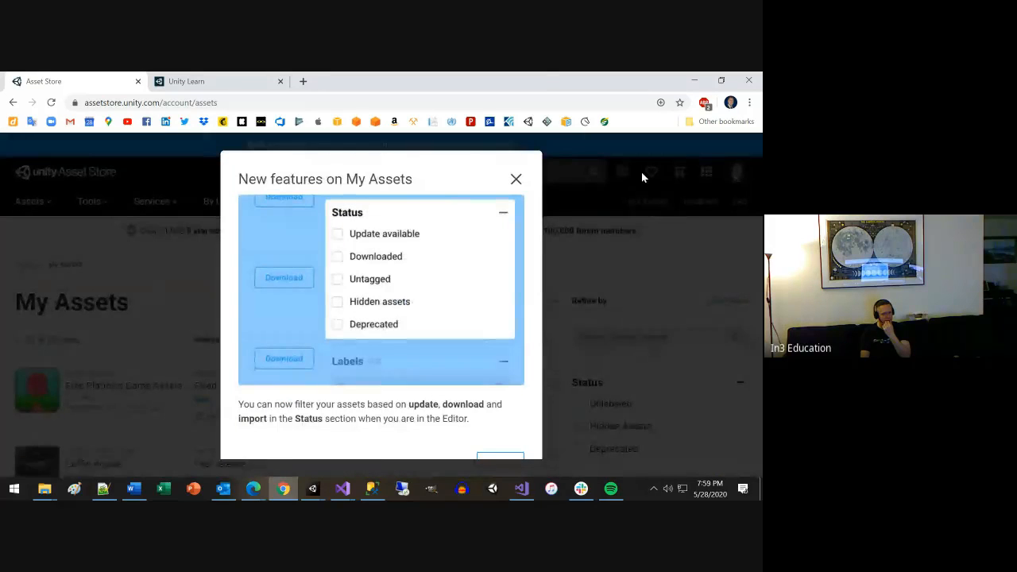
{"action": "left_click", "coordinate": [515, 179]}
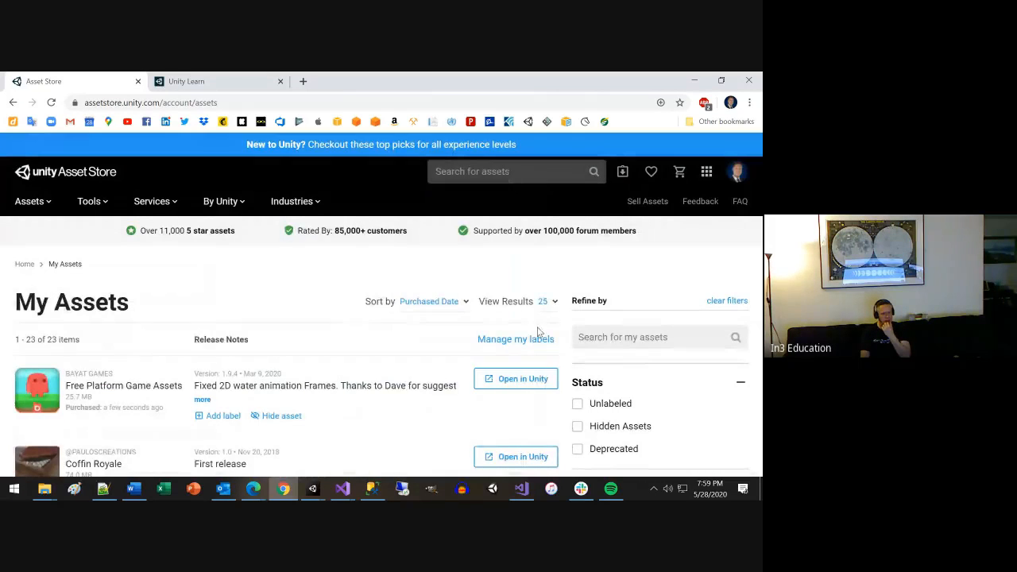
Try to open Free Platform Game Assets in Unity from the My Assets list, and cancel the Unity Editor launch.
{"action": "scroll", "coordinate": [516, 336], "scroll_direction": "down", "scroll_amount": 1}
{"action": "scroll", "coordinate": [500, 348], "scroll_direction": "down", "scroll_amount": 1}
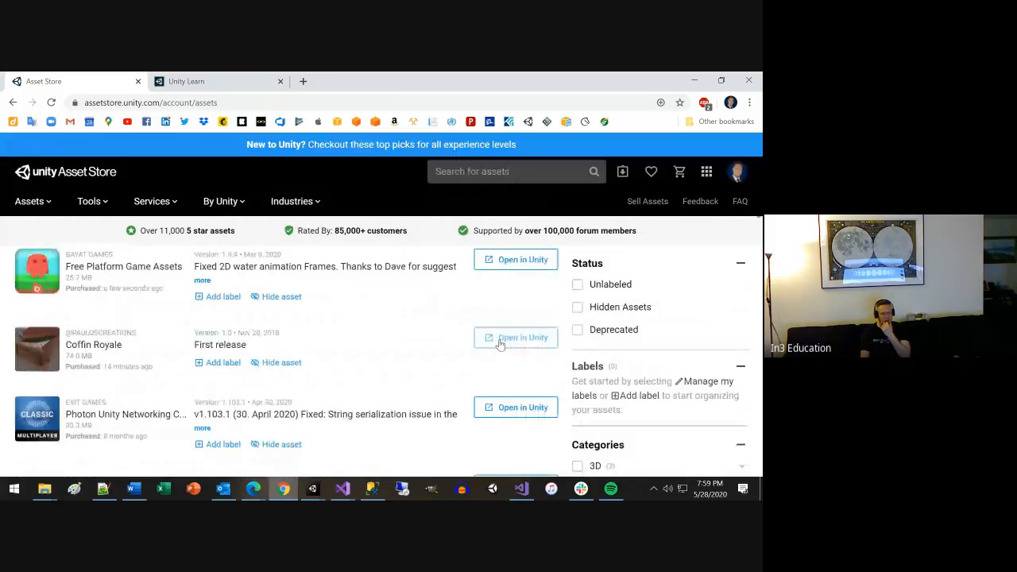
{"action": "scroll", "coordinate": [500, 349], "scroll_direction": "up", "scroll_amount": 1}
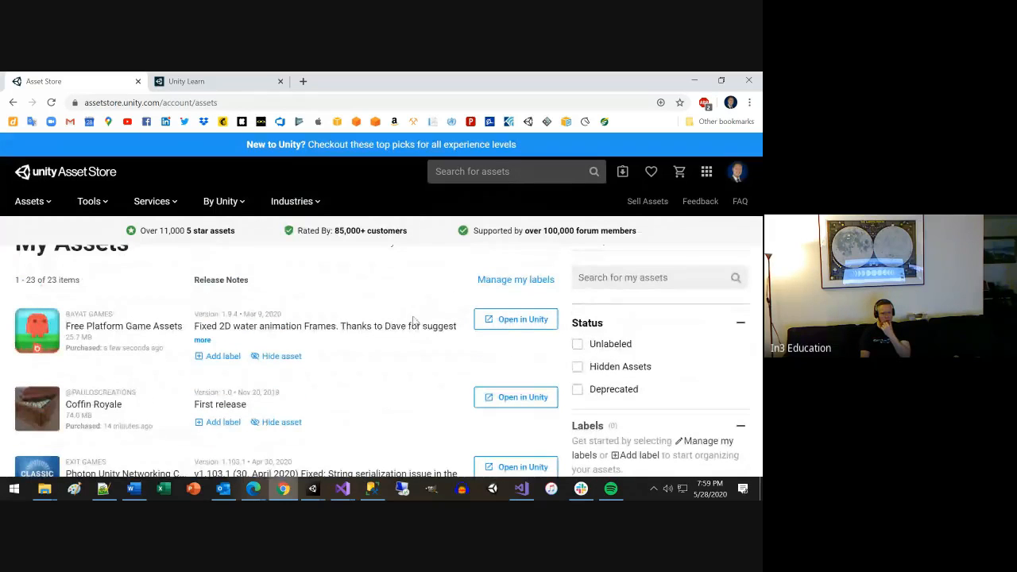
{"action": "left_click", "coordinate": [515, 320]}
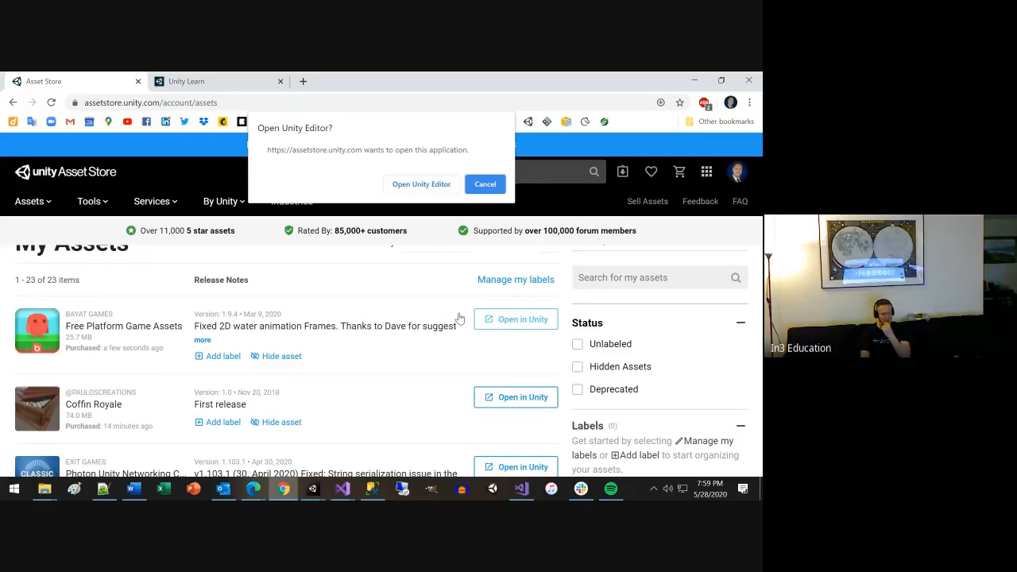
{"action": "left_click", "coordinate": [481, 185]}
Look through the packages in the My Assets list and return to its beginning.
{"action": "scroll", "coordinate": [612, 322], "scroll_direction": "down", "scroll_amount": 3}
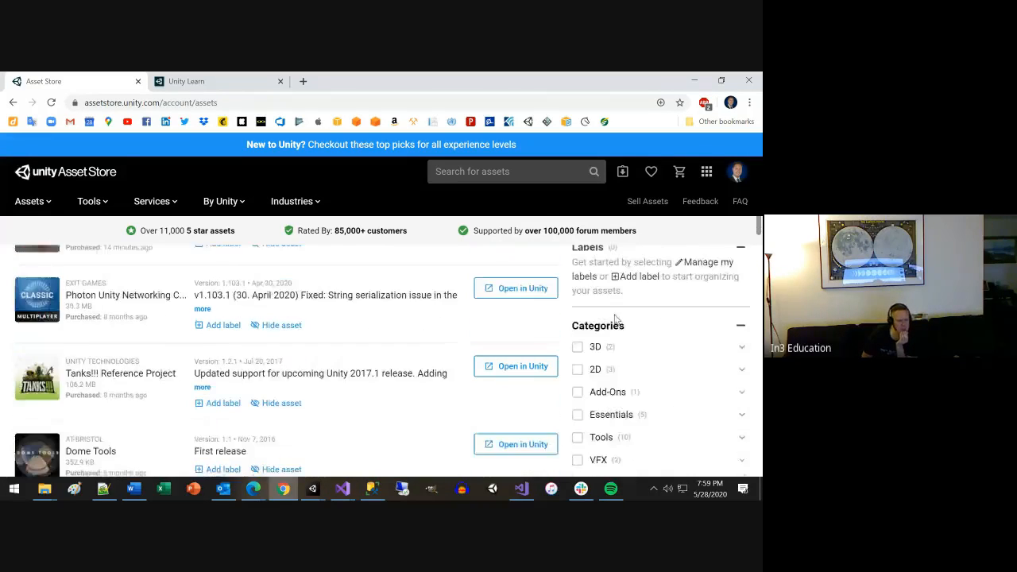
{"action": "scroll", "coordinate": [614, 317], "scroll_direction": "up", "scroll_amount": 1}
{"action": "scroll", "coordinate": [604, 319], "scroll_direction": "up", "scroll_amount": 1}
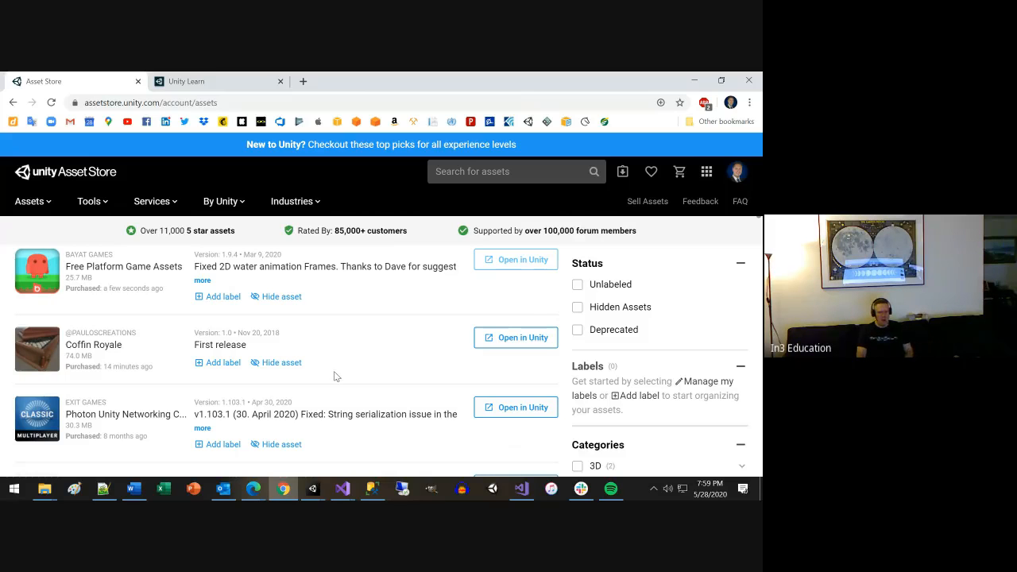
{"action": "scroll", "coordinate": [451, 399], "scroll_direction": "down", "scroll_amount": 3}
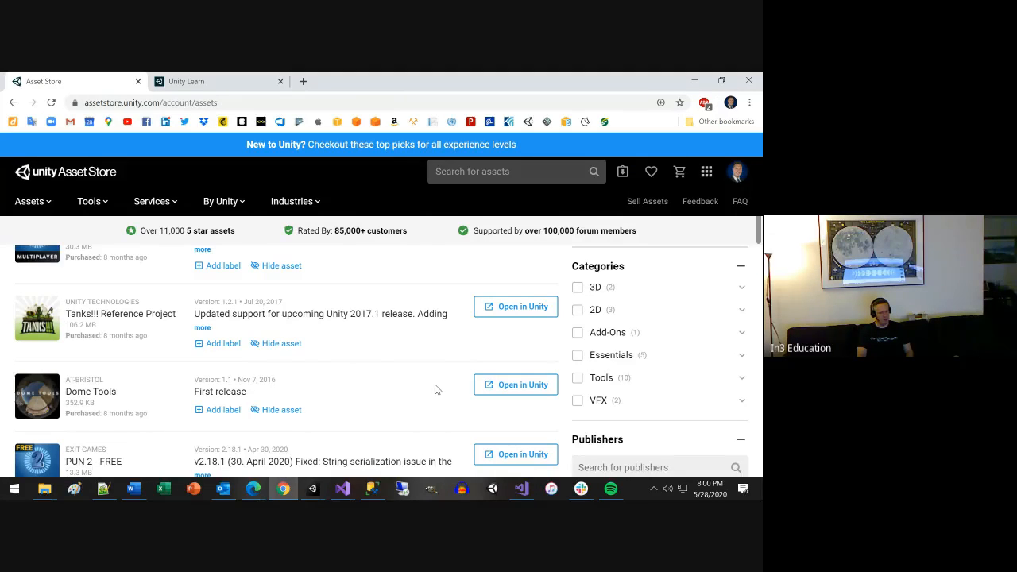
{"action": "scroll", "coordinate": [436, 390], "scroll_direction": "down", "scroll_amount": 3}
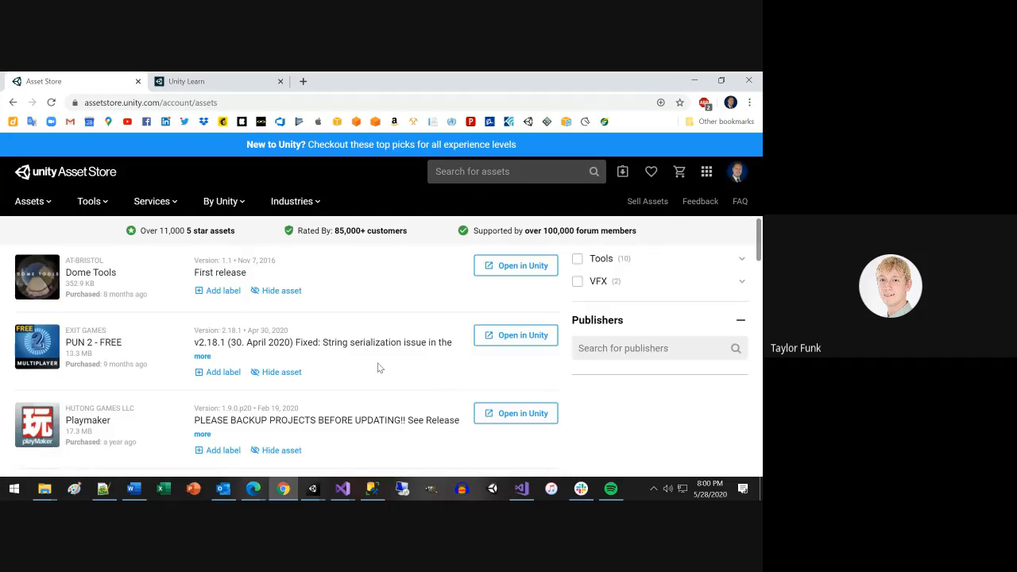
{"action": "scroll", "coordinate": [378, 367], "scroll_direction": "up", "scroll_amount": 5}
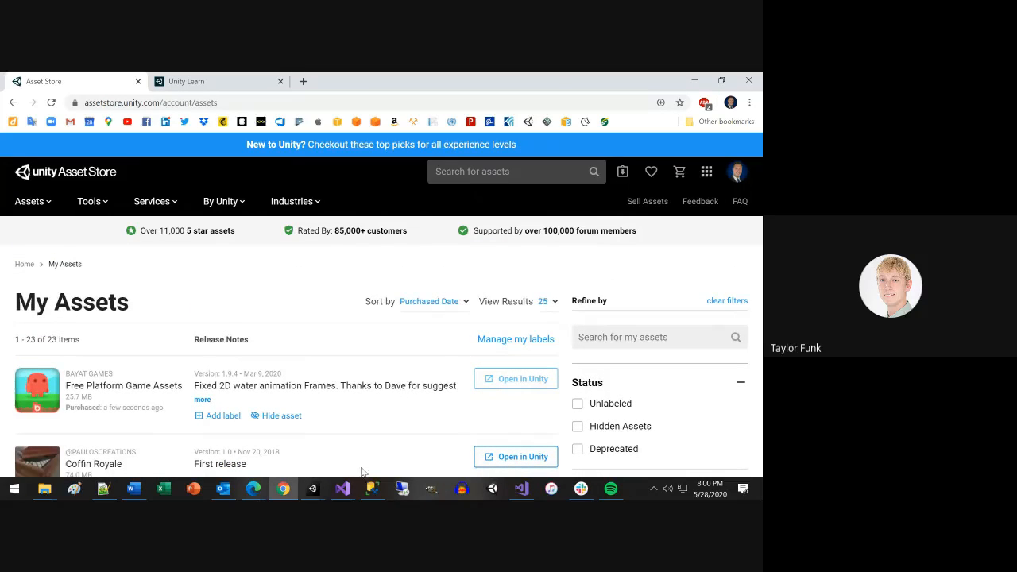
Switch to the In3ClassDay2 project in the Unity Editor to view it, and return to My Assets in Chrome.
{"action": "mouse_move", "coordinate": [321, 494]}
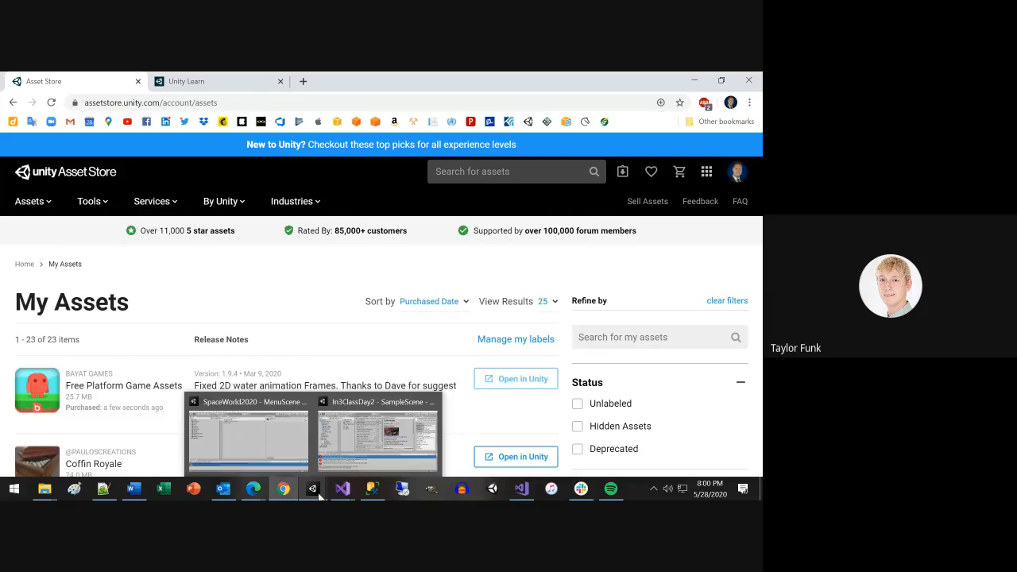
{"action": "left_click", "coordinate": [355, 457]}
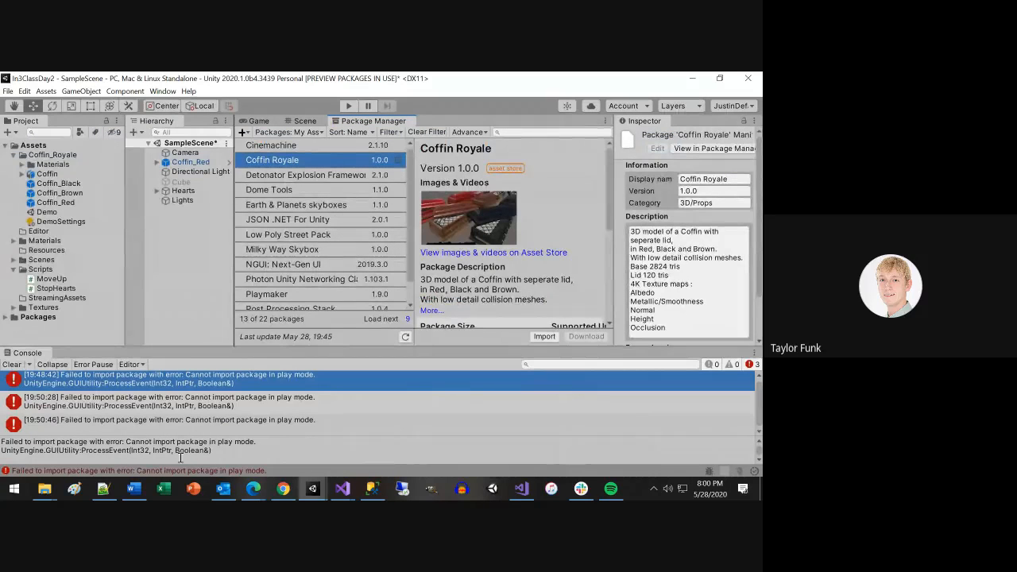
{"action": "left_click", "coordinate": [282, 489]}
{"action": "mouse_move", "coordinate": [252, 489]}
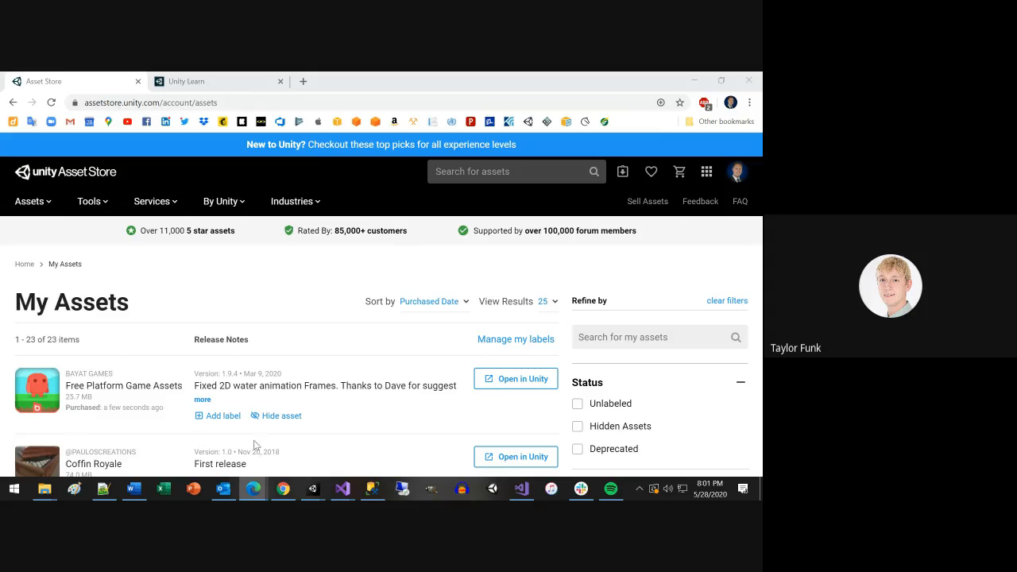
Launch Unity Hub, show the installed Unity versions and bring up the choice of releases for adding a version.
{"action": "right_click", "coordinate": [318, 491]}
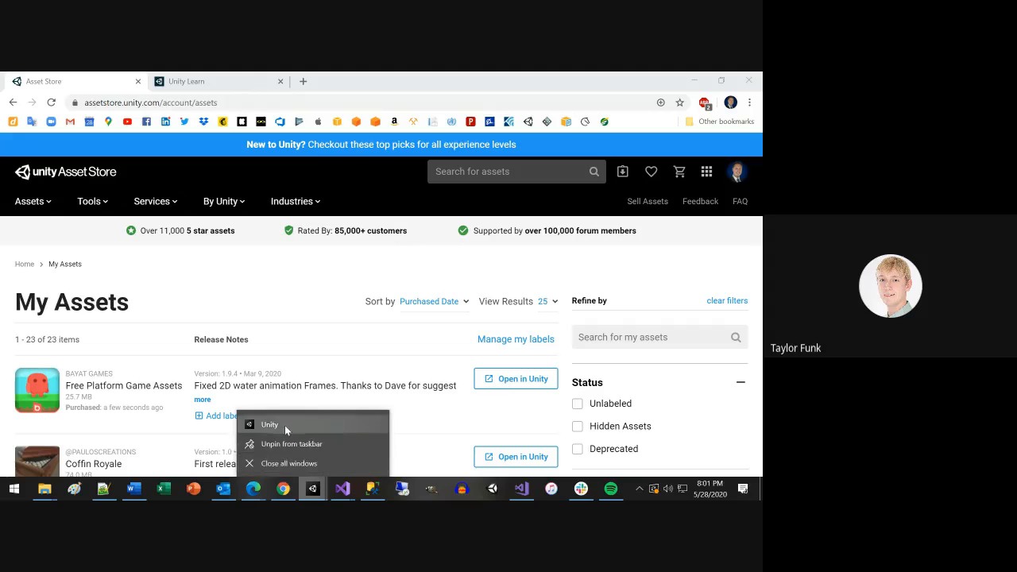
{"action": "left_click", "coordinate": [284, 425]}
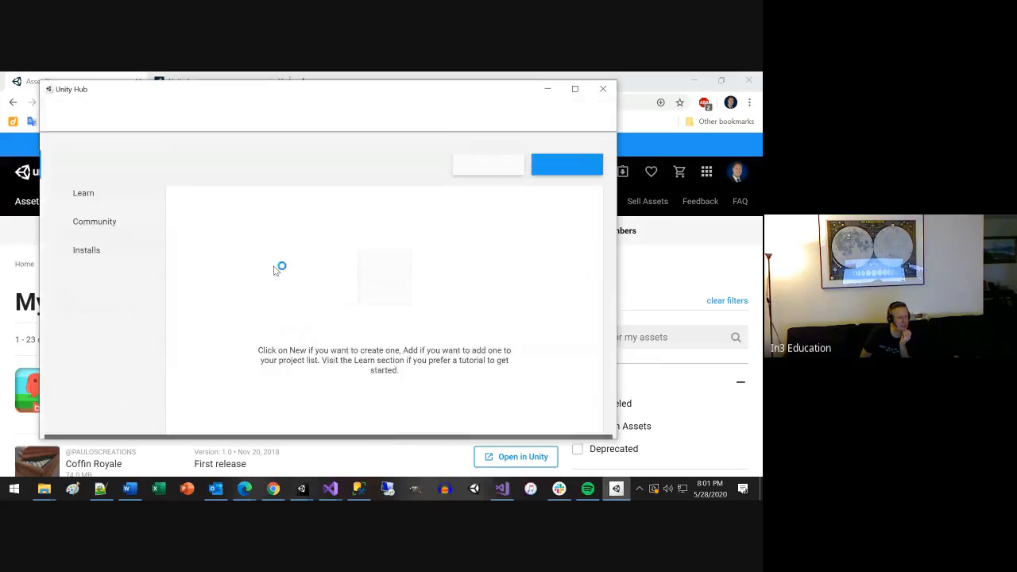
{"action": "left_click", "coordinate": [101, 257]}
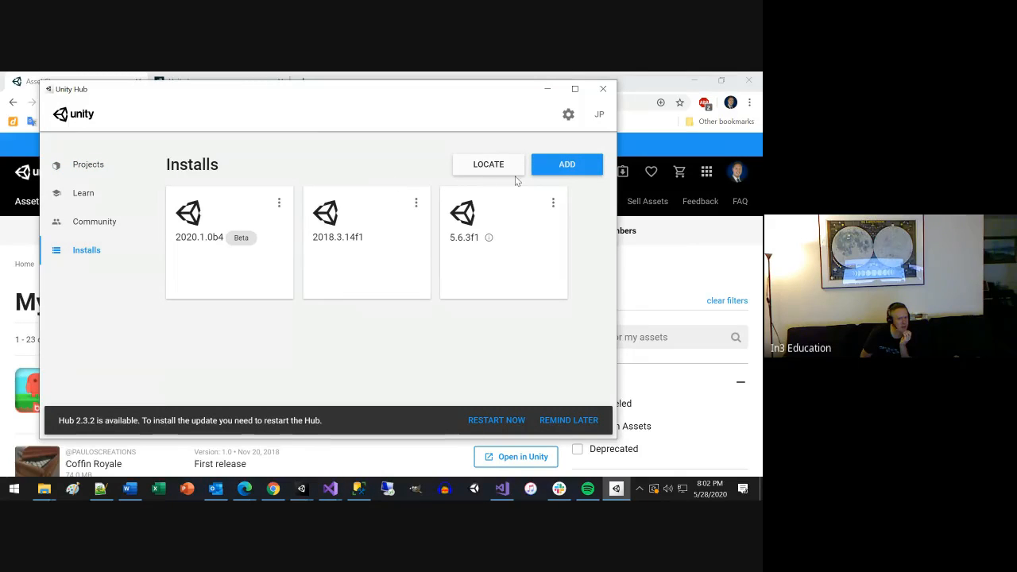
{"action": "left_click", "coordinate": [568, 169]}
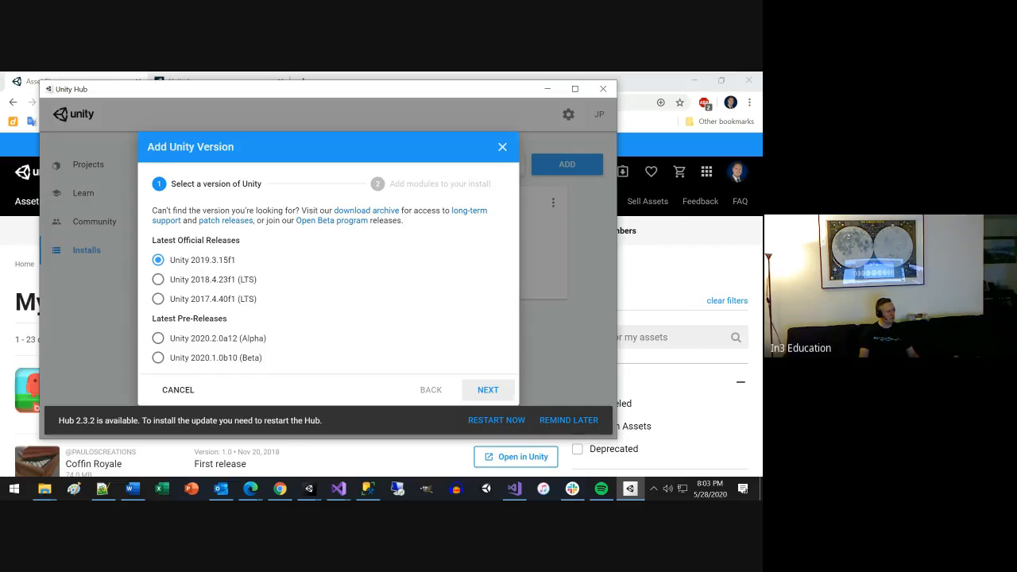
{"action": "key", "text": "alt+Tab"}
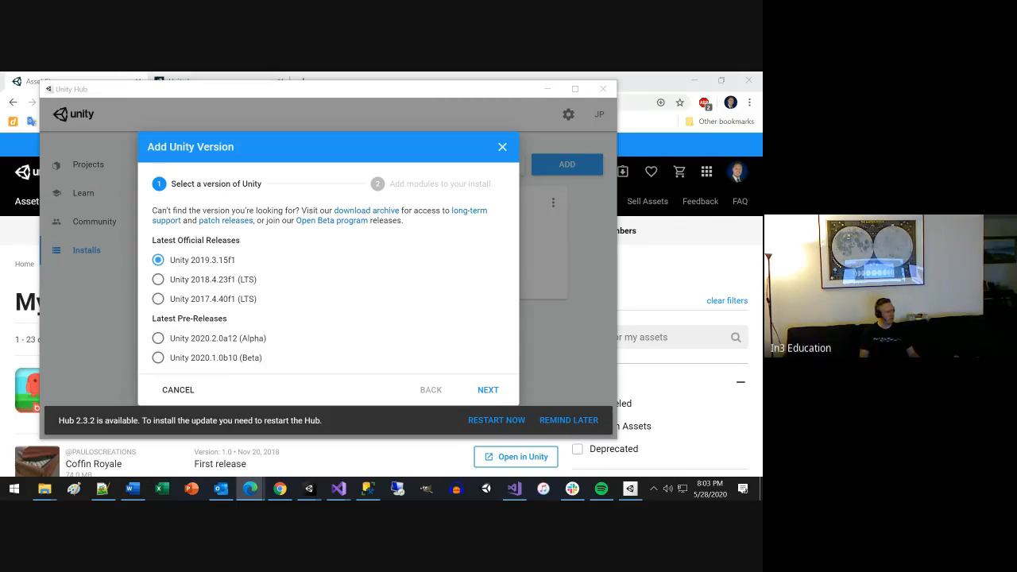